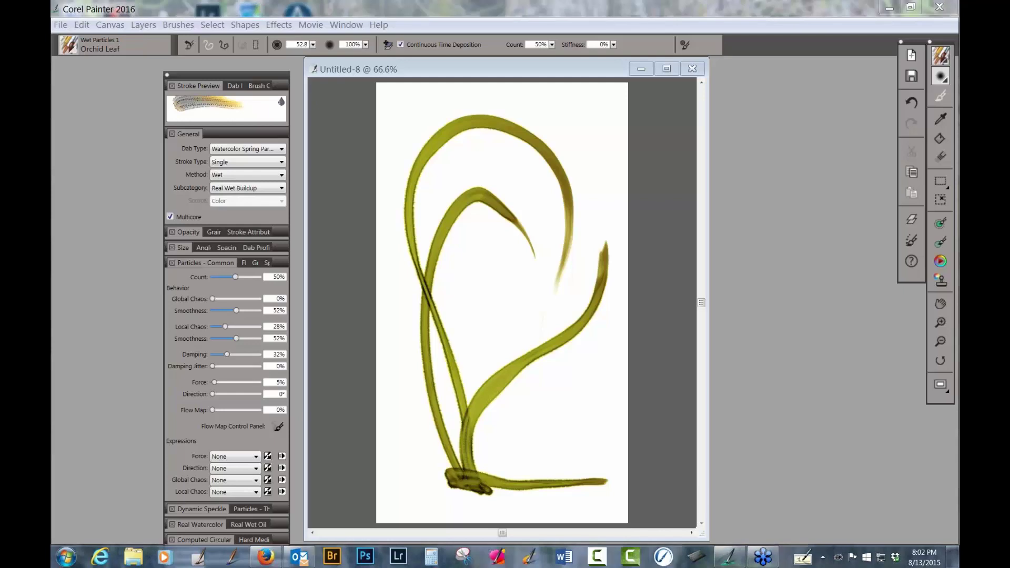
Step: Bring up the My Settings radial menu over the canvas, view its entries, and dismiss it
{"action": "key", "text": "grave"}
{"action": "left_click", "coordinate": [515, 420]}
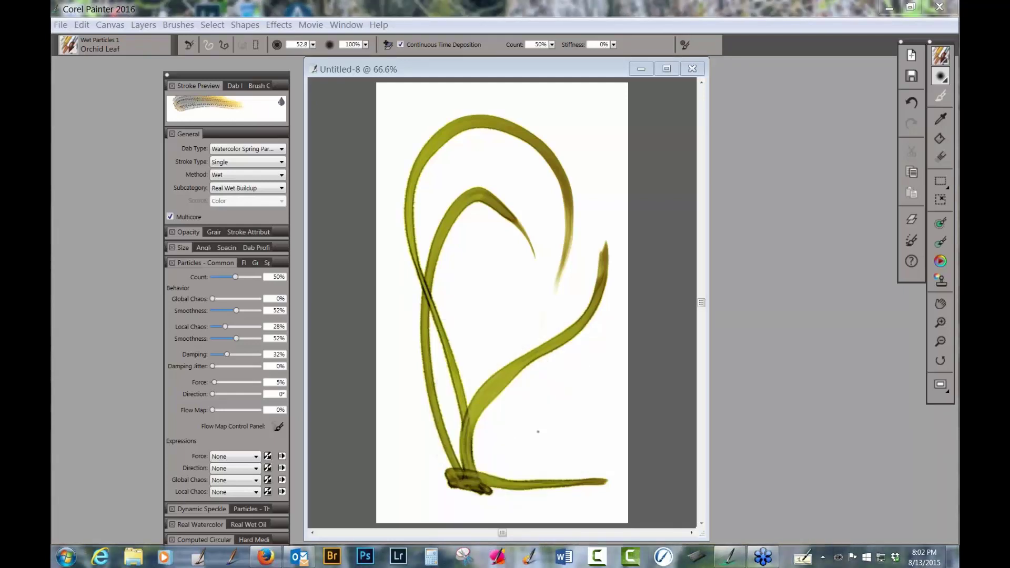
{"action": "key", "text": "ctrl"}
{"action": "right_click", "coordinate": [484, 422]}
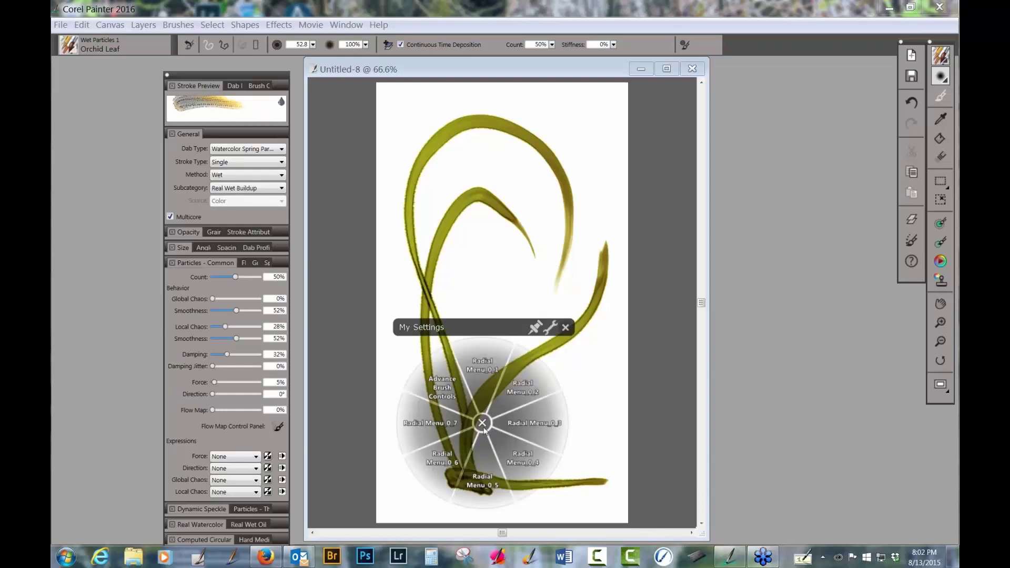
{"action": "left_click", "coordinate": [477, 448]}
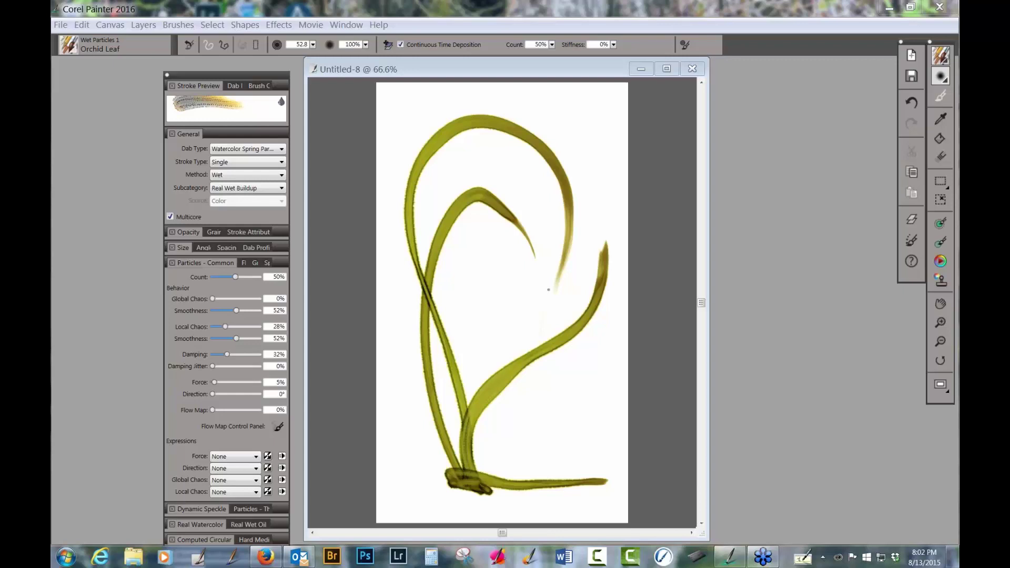
Step: Paint test strokes across the leaf drawing with the Orchid Leaf brush, and undo all strokes back to a blank canvas
{"action": "mouse_move", "coordinate": [558, 305]}
{"action": "left_mouse_down"}
{"action": "mouse_move", "coordinate": [582, 244]}
{"action": "mouse_move", "coordinate": [572, 273]}
{"action": "mouse_move", "coordinate": [499, 291]}
{"action": "mouse_move", "coordinate": [478, 320]}
{"action": "mouse_move", "coordinate": [532, 379]}
{"action": "mouse_move", "coordinate": [499, 499]}
{"action": "left_mouse_up"}
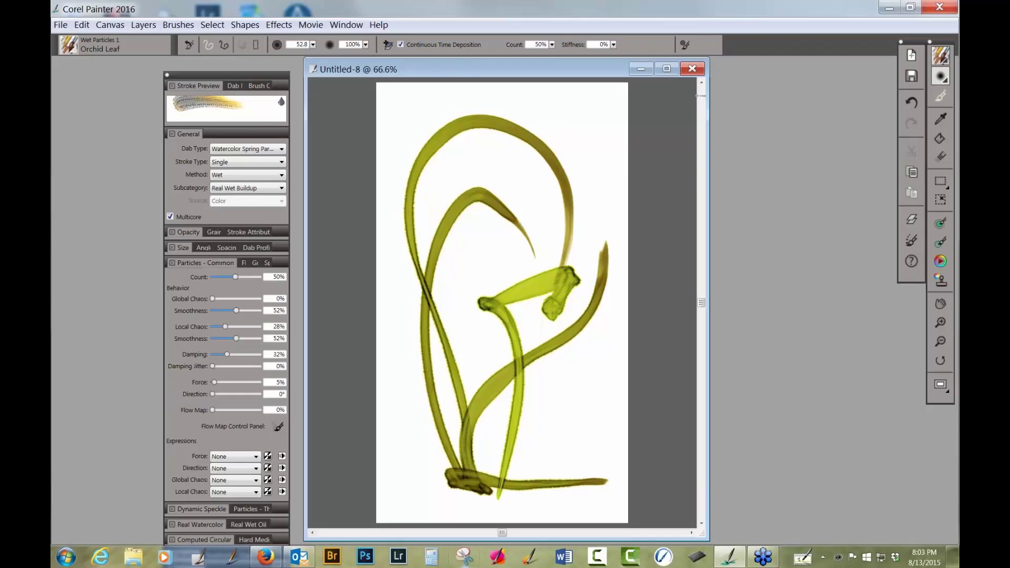
{"action": "key", "text": "ctrl+z"}
{"action": "key", "text": "ctrl+z"}
{"action": "key", "text": "ctrl+z"}
{"action": "key", "text": "ctrl+z"}
{"action": "key", "text": "ctrl+z"}
{"action": "key", "text": "ctrl+z"}
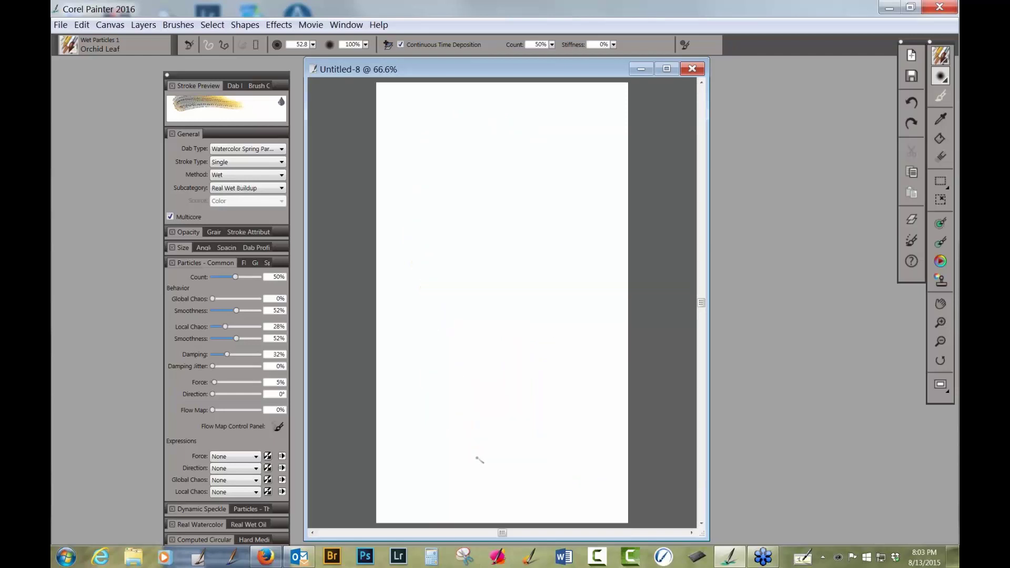
Step: Paint two curved orchid leaves from a shared base near the canvas bottom, redoing the second as a shorter leaf
{"action": "mouse_move", "coordinate": [480, 473]}
{"action": "left_mouse_down"}
{"action": "mouse_move", "coordinate": [422, 362]}
{"action": "mouse_move", "coordinate": [428, 258]}
{"action": "mouse_move", "coordinate": [453, 208]}
{"action": "mouse_move", "coordinate": [536, 180]}
{"action": "mouse_move", "coordinate": [553, 217]}
{"action": "mouse_move", "coordinate": [539, 276]}
{"action": "left_mouse_up"}
{"action": "left_click_drag", "start_coordinate": [532, 306], "coordinate": [525, 340]}
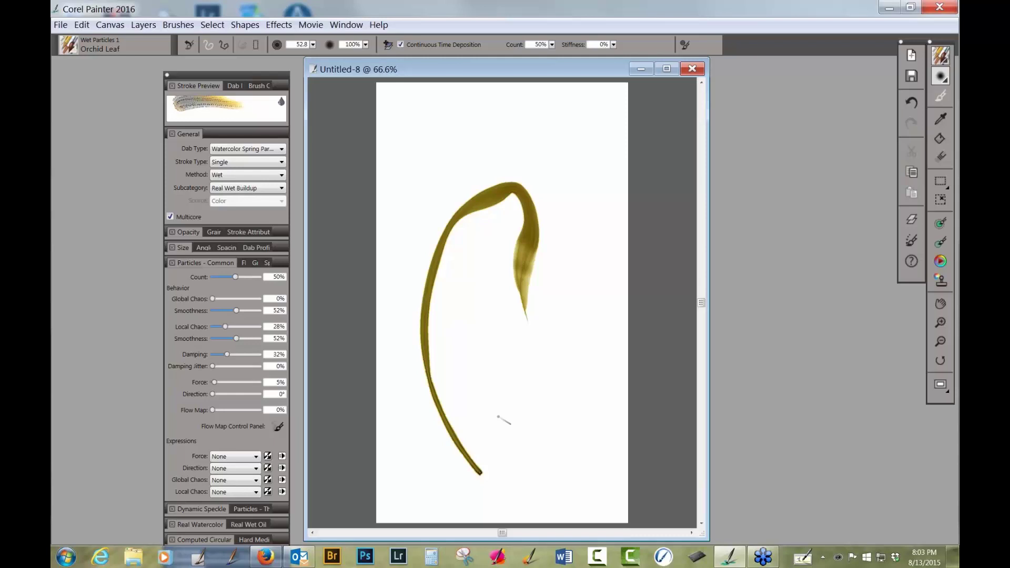
{"action": "mouse_move", "coordinate": [480, 472]}
{"action": "left_mouse_down"}
{"action": "mouse_move", "coordinate": [468, 432]}
{"action": "mouse_move", "coordinate": [484, 365]}
{"action": "mouse_move", "coordinate": [572, 324]}
{"action": "mouse_move", "coordinate": [589, 256]}
{"action": "mouse_move", "coordinate": [583, 211]}
{"action": "mouse_move", "coordinate": [603, 122]}
{"action": "left_mouse_up"}
{"action": "key", "text": "ctrl+z"}
{"action": "mouse_move", "coordinate": [481, 472]}
{"action": "left_mouse_down"}
{"action": "mouse_move", "coordinate": [470, 428]}
{"action": "mouse_move", "coordinate": [512, 331]}
{"action": "mouse_move", "coordinate": [564, 312]}
{"action": "mouse_move", "coordinate": [596, 283]}
{"action": "mouse_move", "coordinate": [601, 257]}
{"action": "left_mouse_up"}
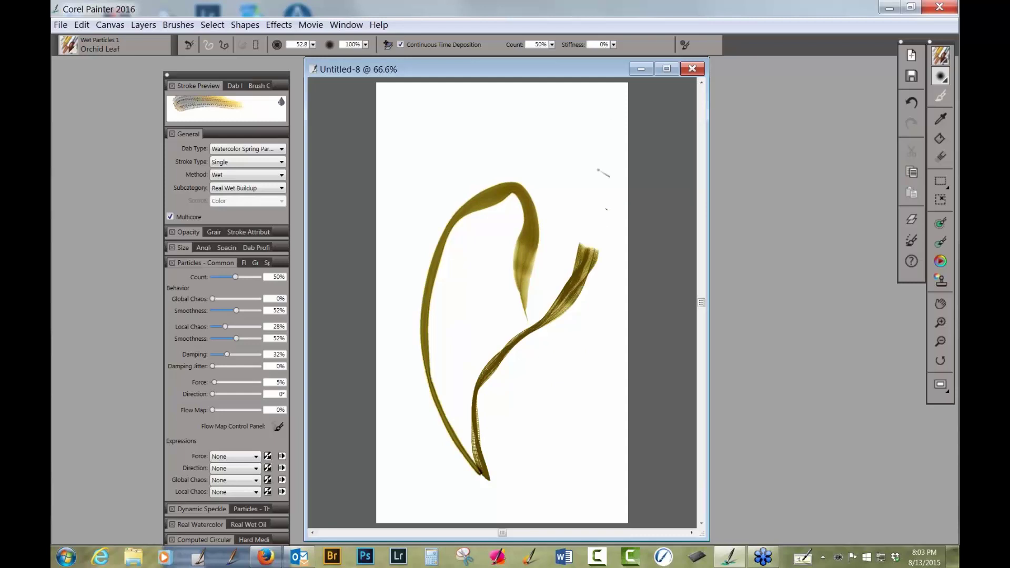
Step: Undo the two painted orchid leaves to leave the canvas blank
{"action": "key", "text": "ctrl+z"}
{"action": "key", "text": "ctrl+z"}
{"action": "key", "text": "ctrl+z"}
{"action": "key", "text": "ctrl+z"}
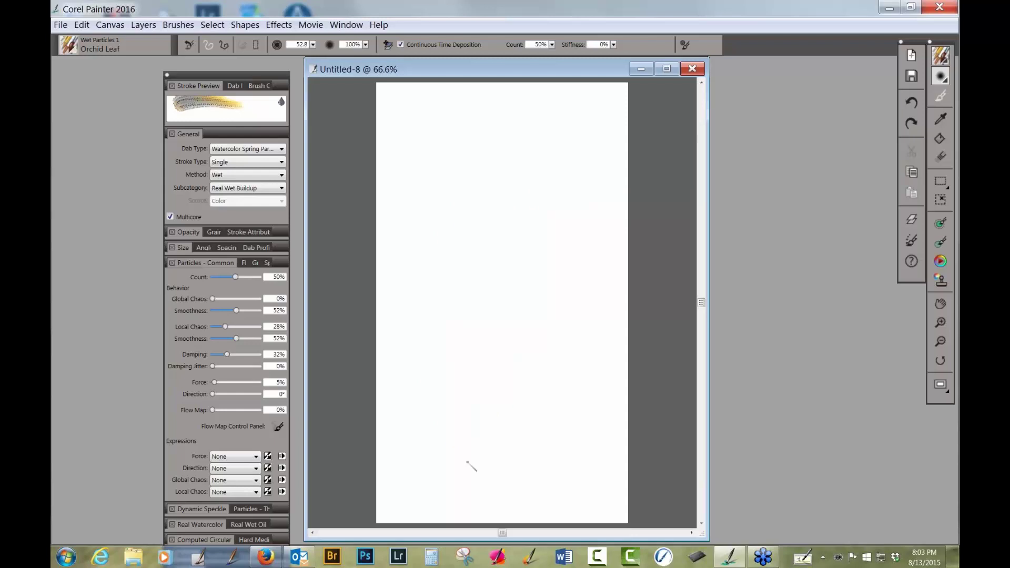
Step: Look through the brush categories and the Wet Particles 1 variants in the Painter 2016 Brushes library
{"action": "left_click", "coordinate": [74, 51]}
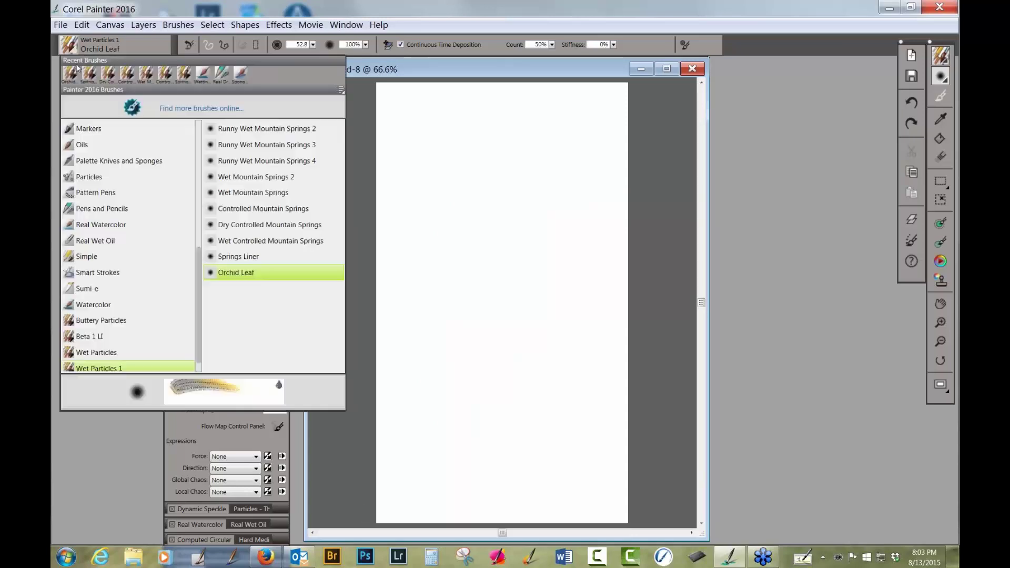
{"action": "left_click_drag", "start_coordinate": [200, 261], "coordinate": [220, 139]}
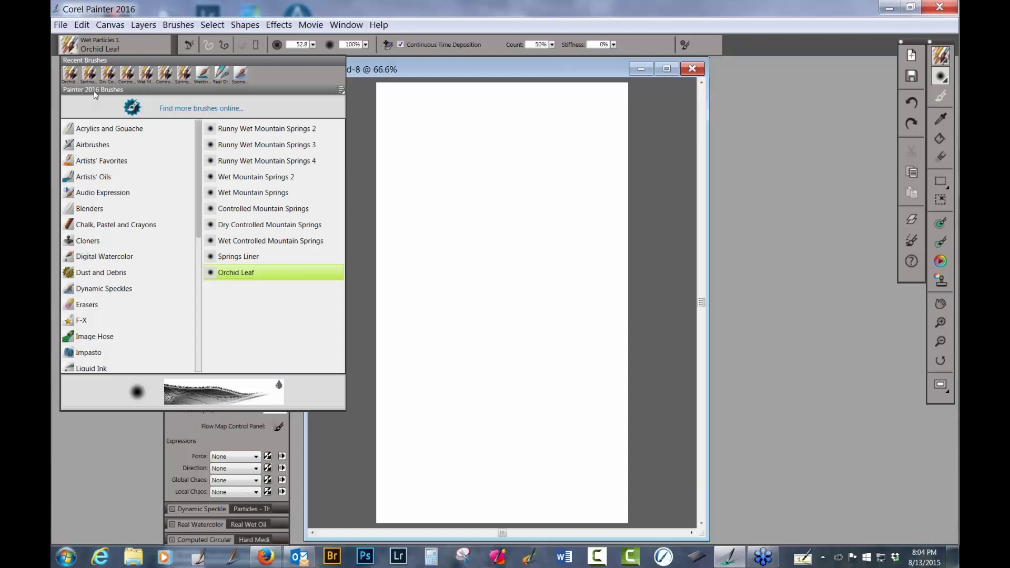
{"action": "left_click", "coordinate": [83, 423]}
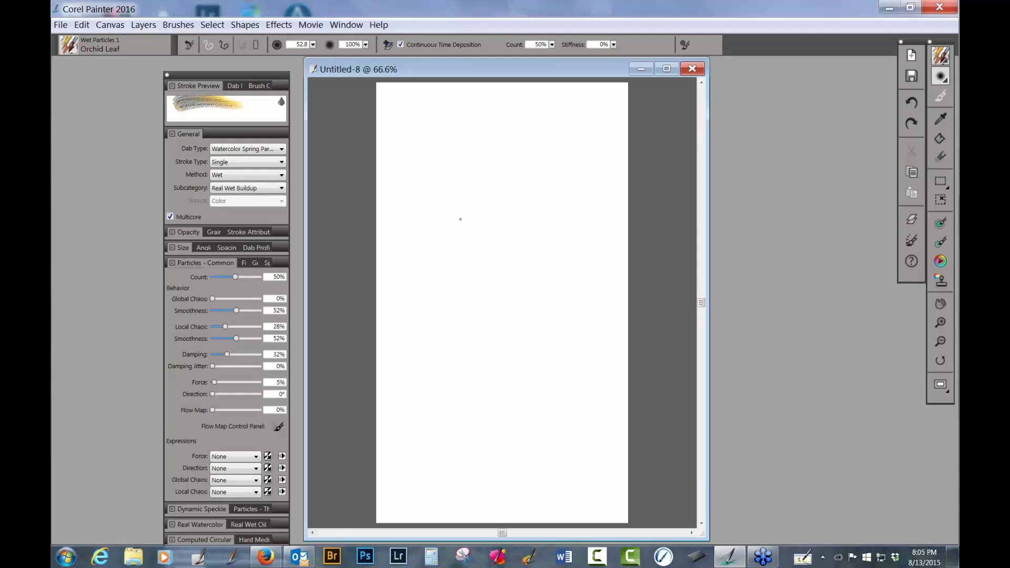
Step: Examine the workspace commands for creating, deleting, importing and exporting, and the list of available workspaces
{"action": "left_click", "coordinate": [178, 24]}
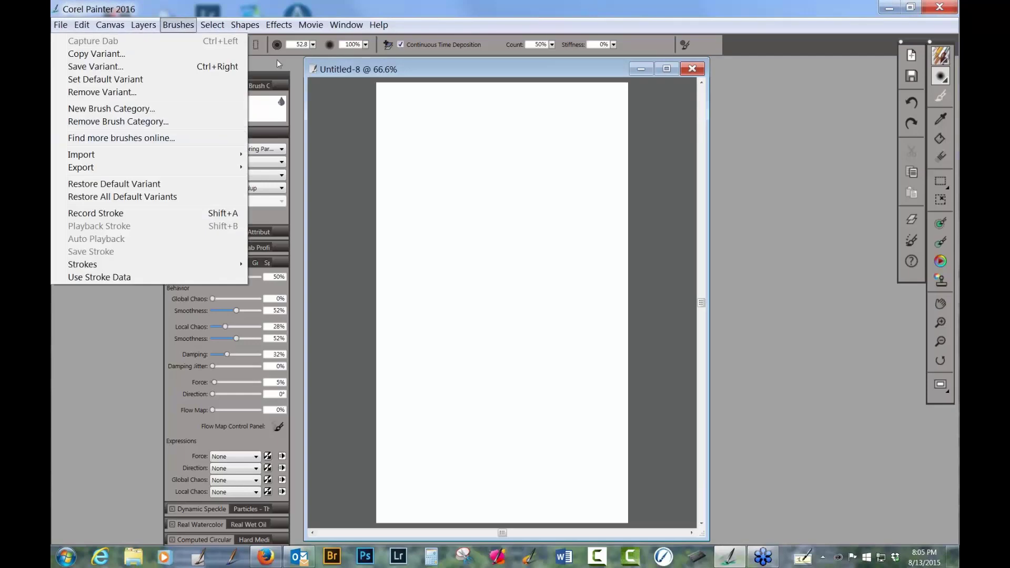
{"action": "mouse_move", "coordinate": [346, 24]}
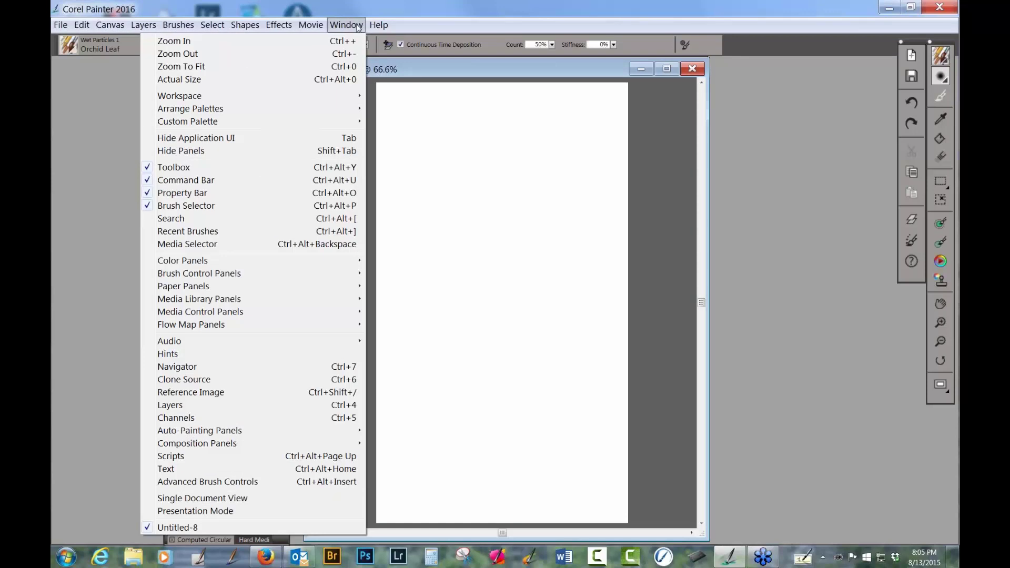
{"action": "mouse_move", "coordinate": [191, 99]}
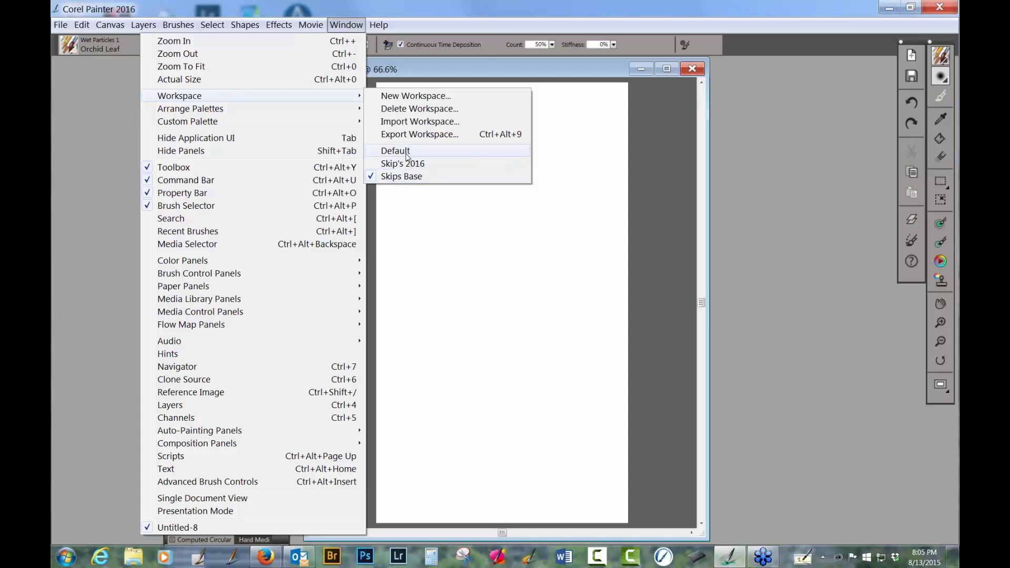
{"action": "left_click", "coordinate": [650, 155]}
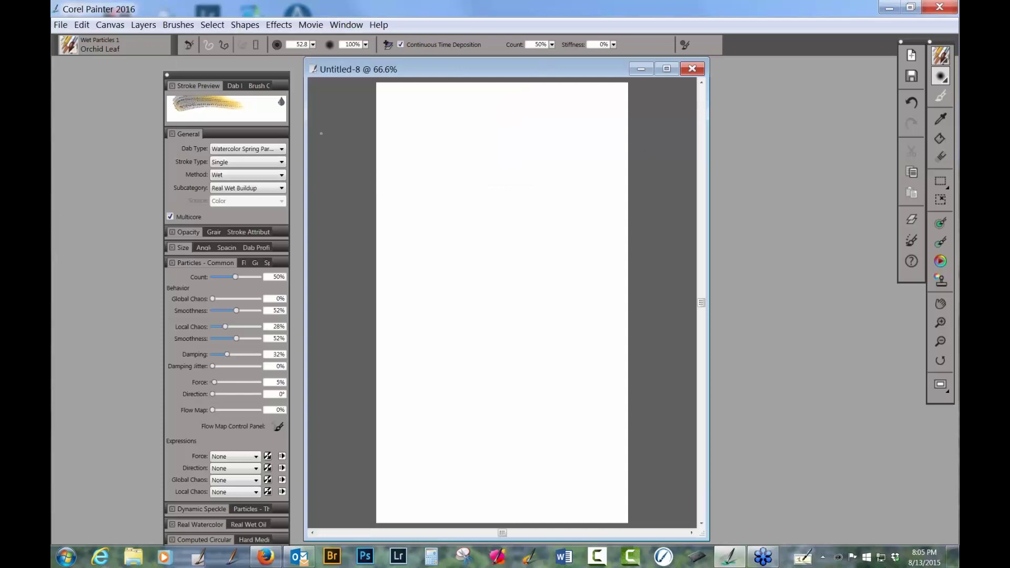
{"action": "left_click", "coordinate": [345, 25]}
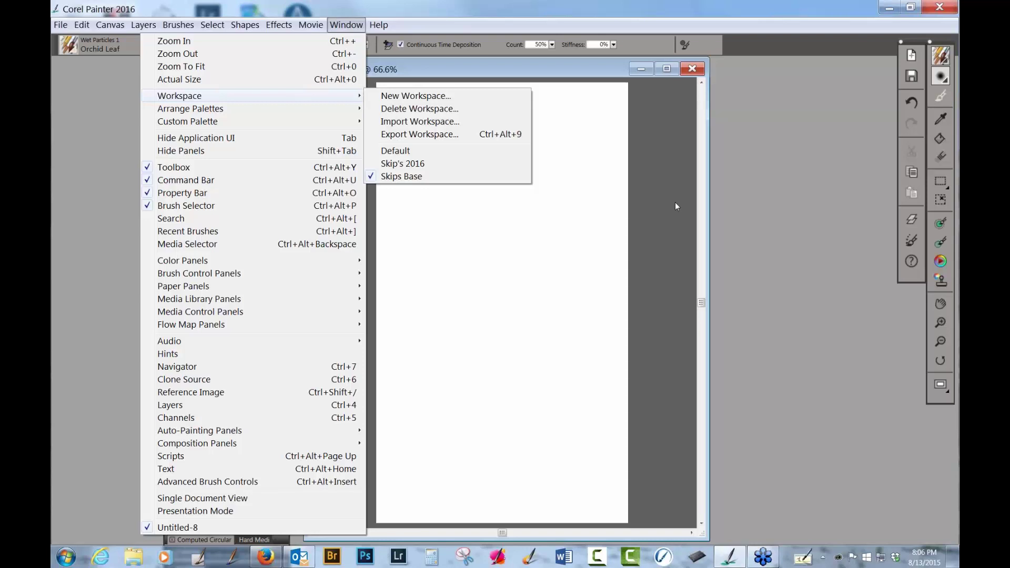
{"action": "left_click", "coordinate": [676, 206]}
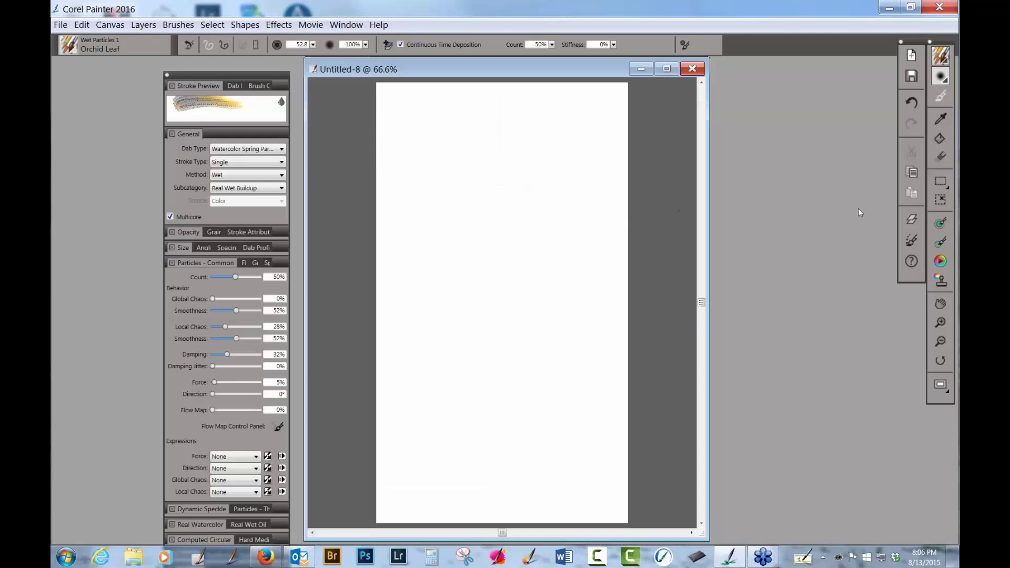
Step: Review the canvas presets offered for a new image, and cancel without creating one
{"action": "left_click", "coordinate": [60, 25]}
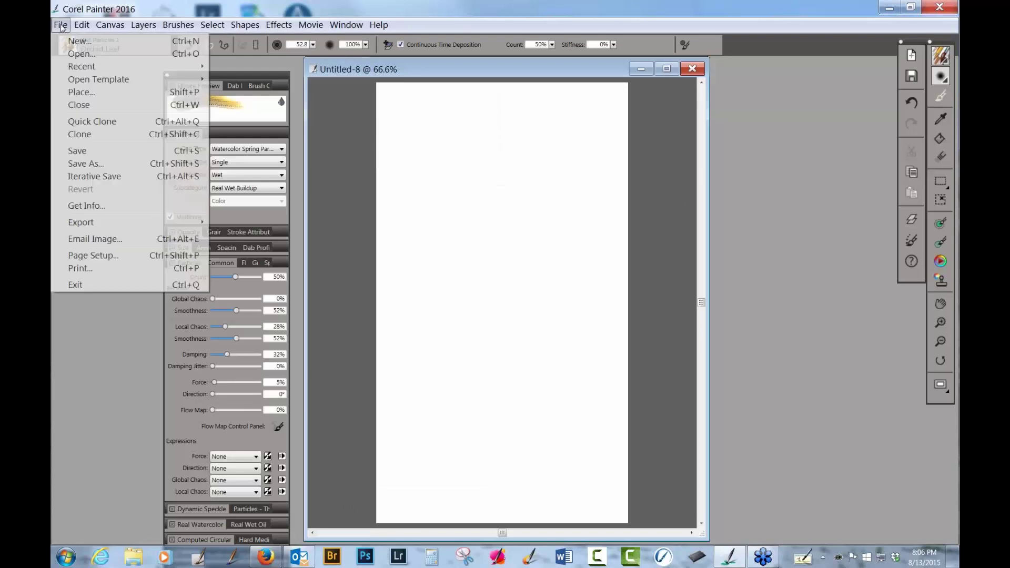
{"action": "left_click", "coordinate": [79, 41]}
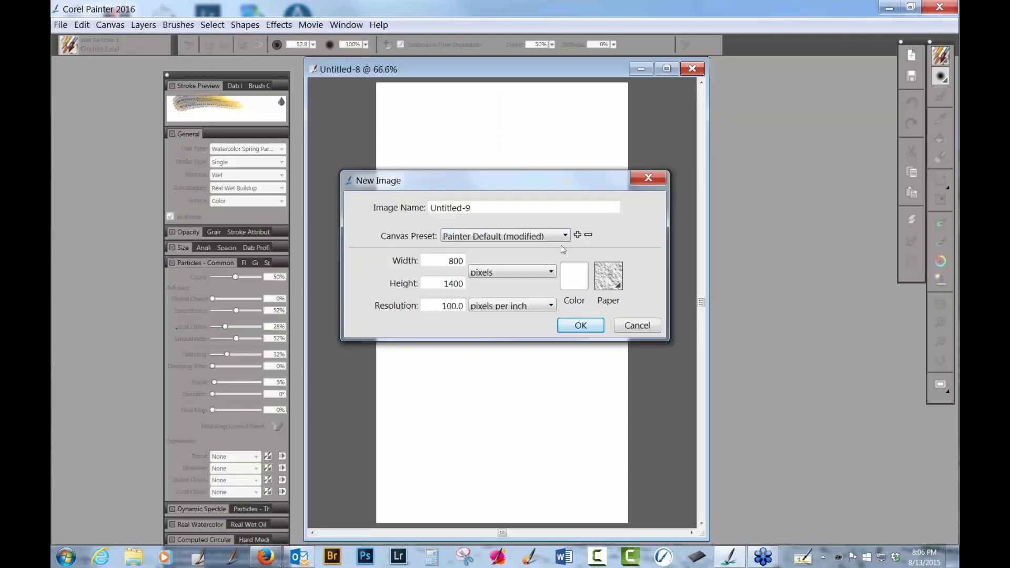
{"action": "left_click", "coordinate": [566, 237]}
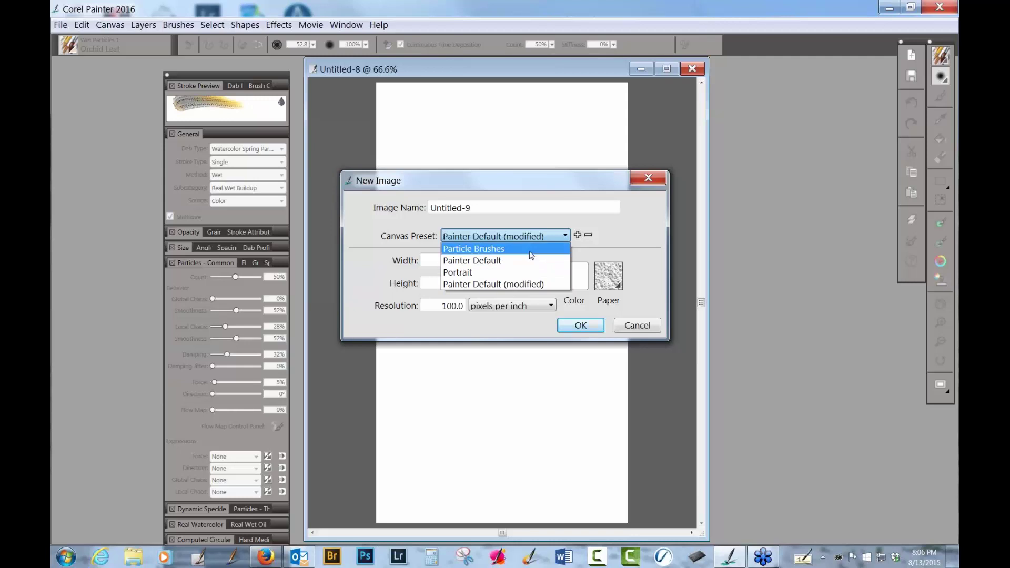
{"action": "left_click", "coordinate": [565, 236]}
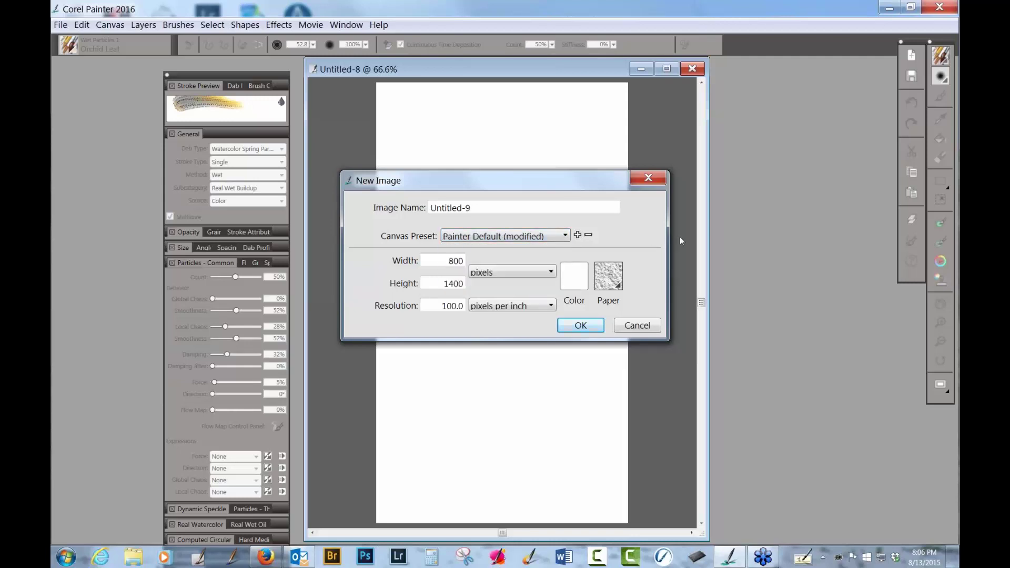
{"action": "left_click", "coordinate": [649, 326]}
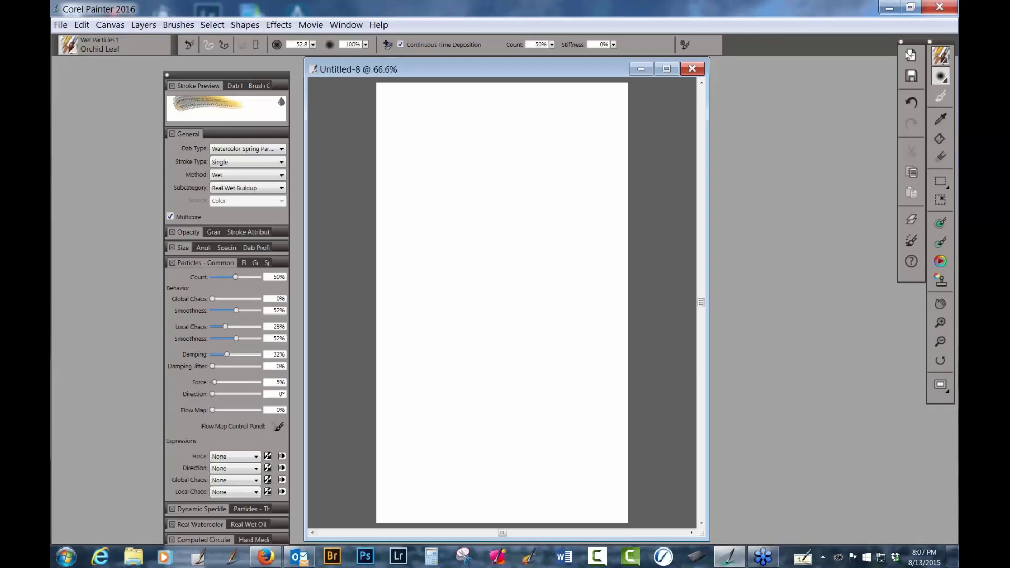
Step: Close Painter without saving Untitled-8, and relaunch it with the factory-default reset options
{"action": "left_click", "coordinate": [939, 9]}
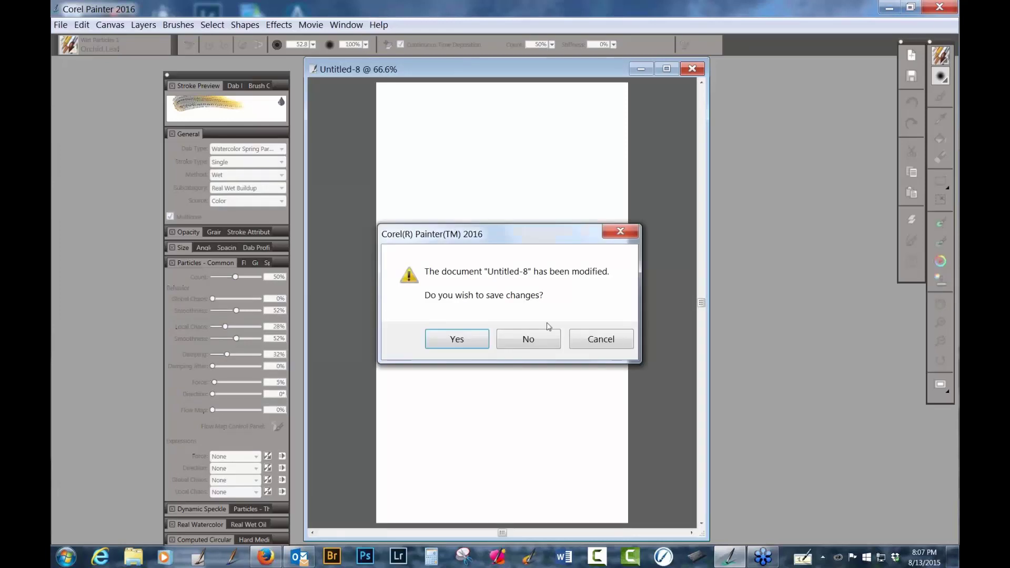
{"action": "left_click", "coordinate": [542, 338]}
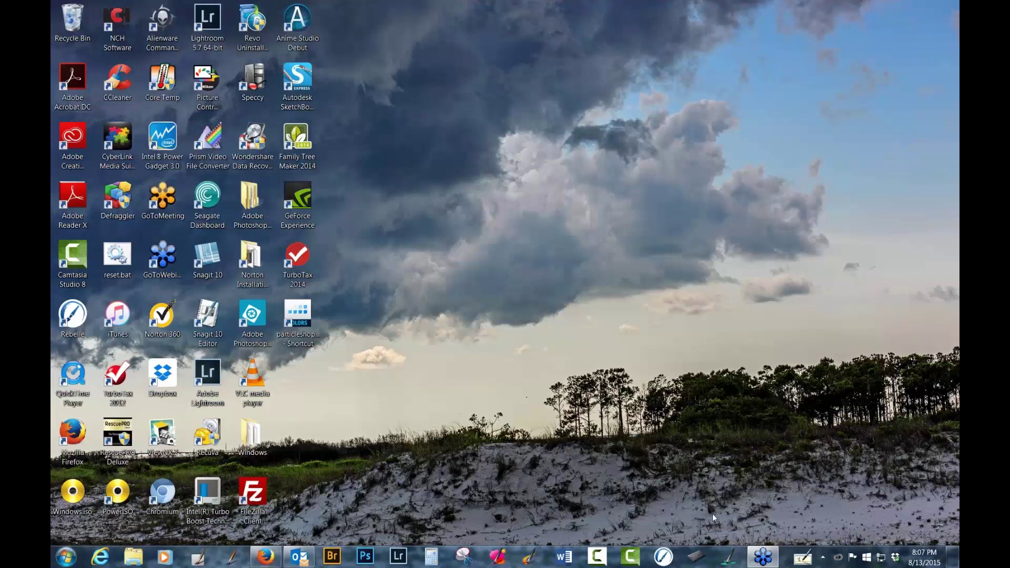
{"action": "left_click", "coordinate": [730, 558]}
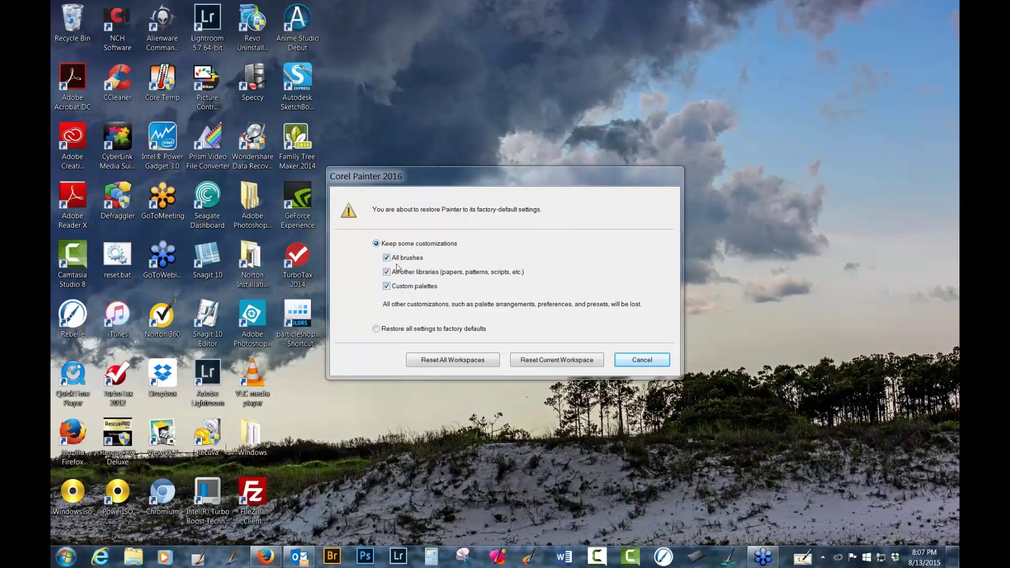
Step: Compare restoring all settings to factory defaults with keeping some customizations, and cancel the reset
{"action": "left_click", "coordinate": [376, 328]}
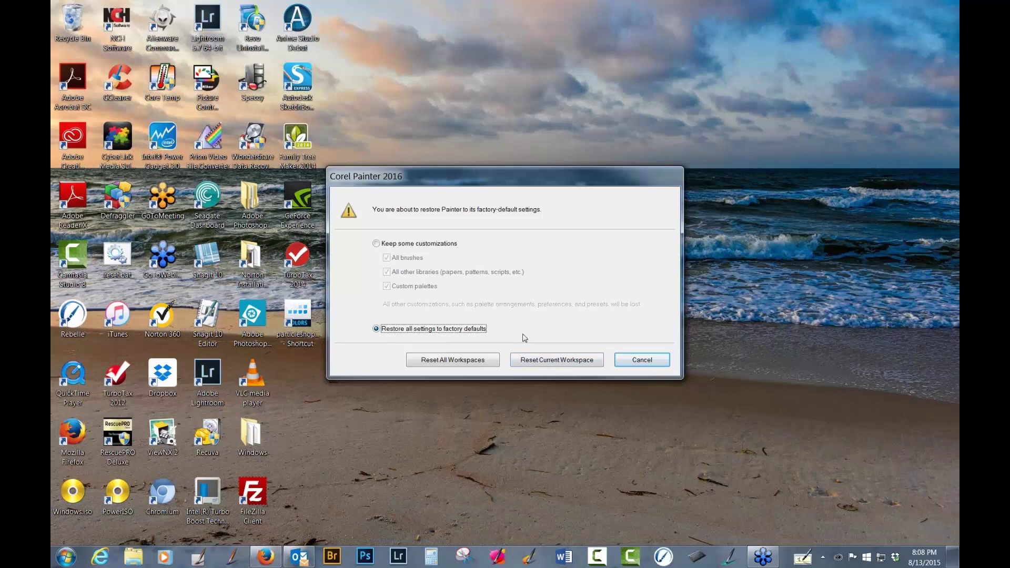
{"action": "left_click", "coordinate": [376, 243]}
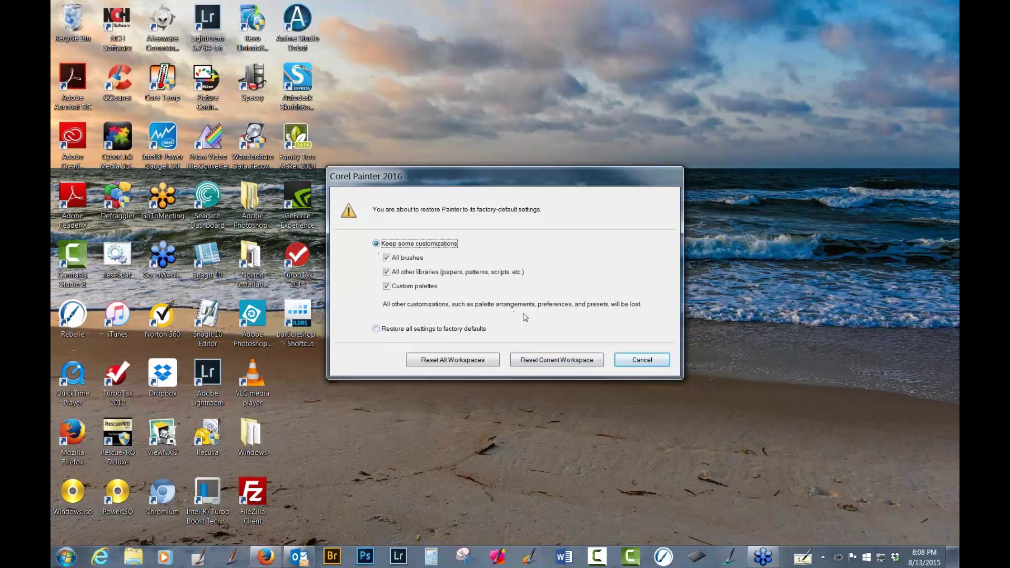
{"action": "left_click", "coordinate": [642, 363]}
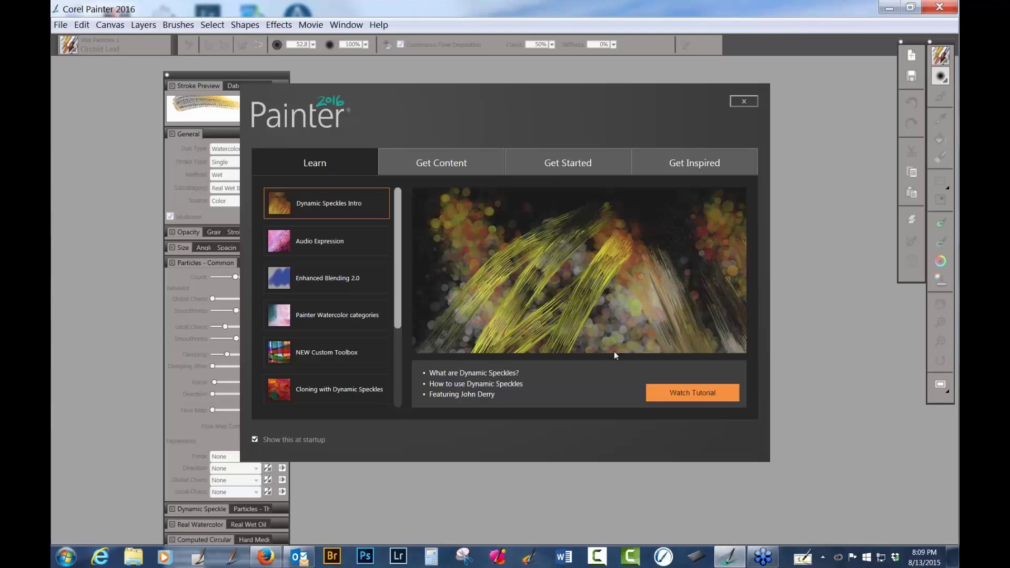
Step: Close the Painter 2016 welcome screen
{"action": "left_click", "coordinate": [179, 25]}
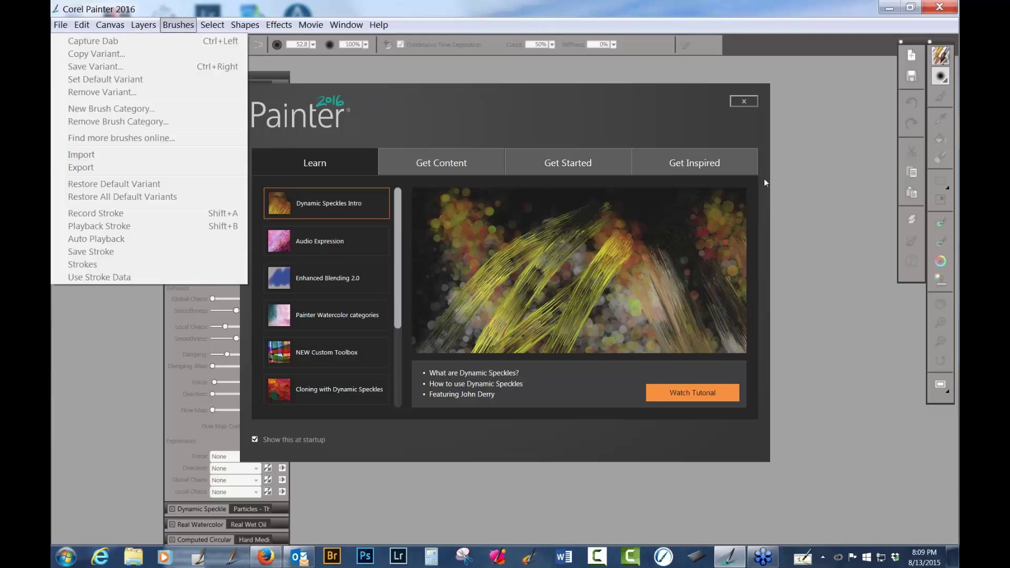
{"action": "left_click", "coordinate": [738, 103]}
{"action": "left_click", "coordinate": [732, 105]}
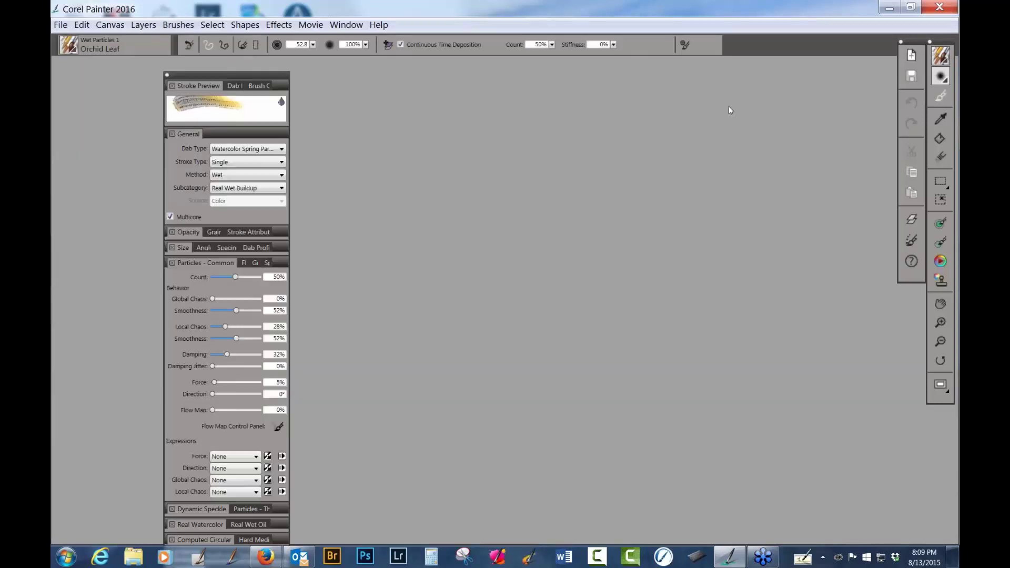
Step: Examine the import options for brushes, categories, brush libraries and Photoshop brush stamps
{"action": "left_click", "coordinate": [178, 25]}
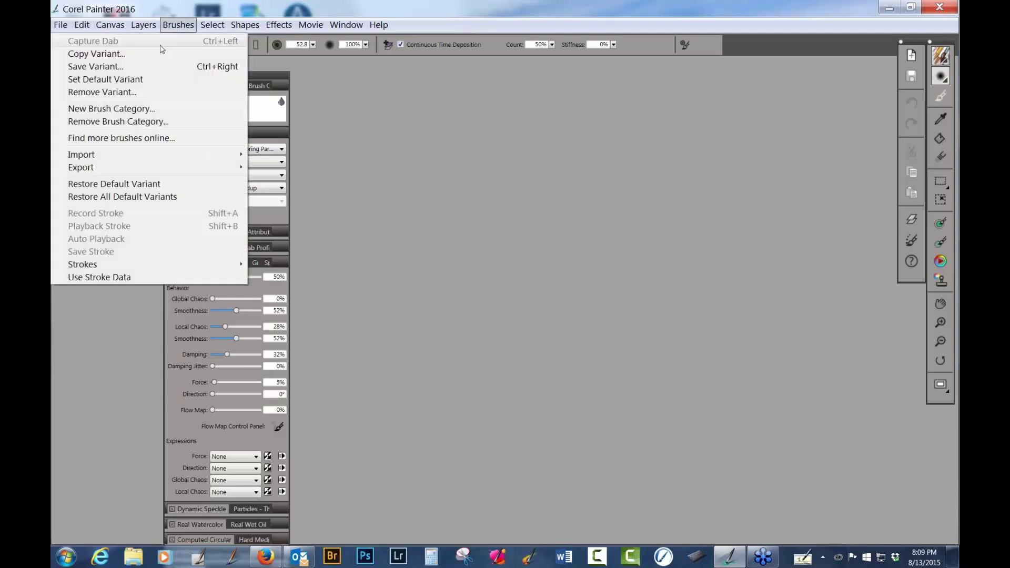
{"action": "mouse_move", "coordinate": [98, 156]}
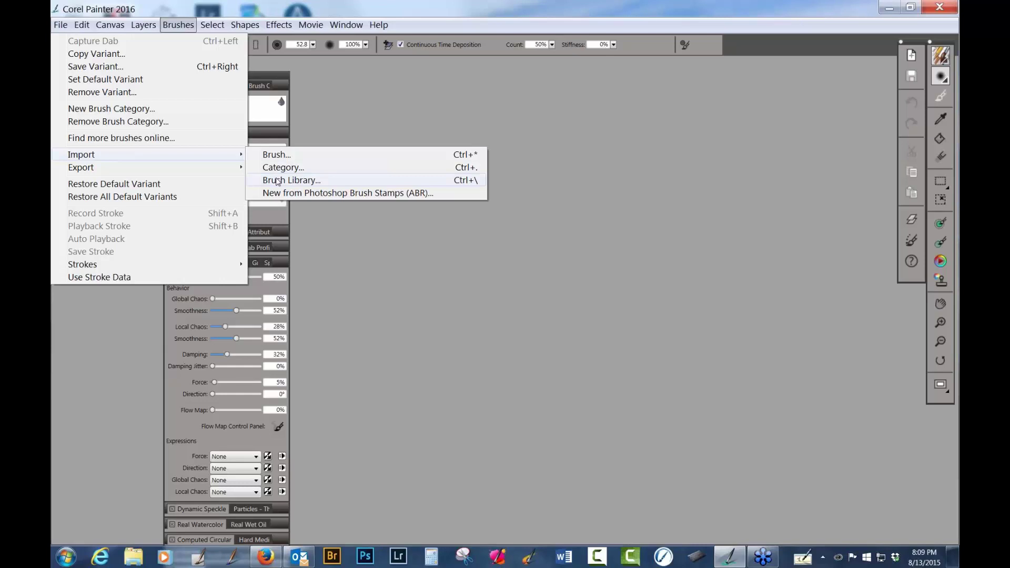
{"action": "left_click", "coordinate": [594, 199]}
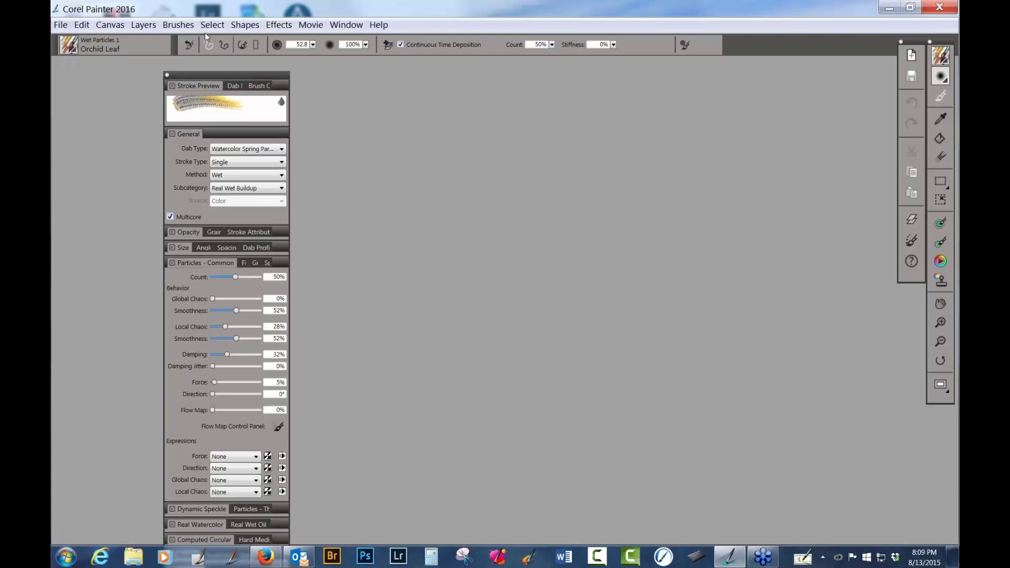
Step: Examine the export options for brushes, categories and brush libraries, and the management commands for the Wet Particles 1 category
{"action": "left_click", "coordinate": [178, 26]}
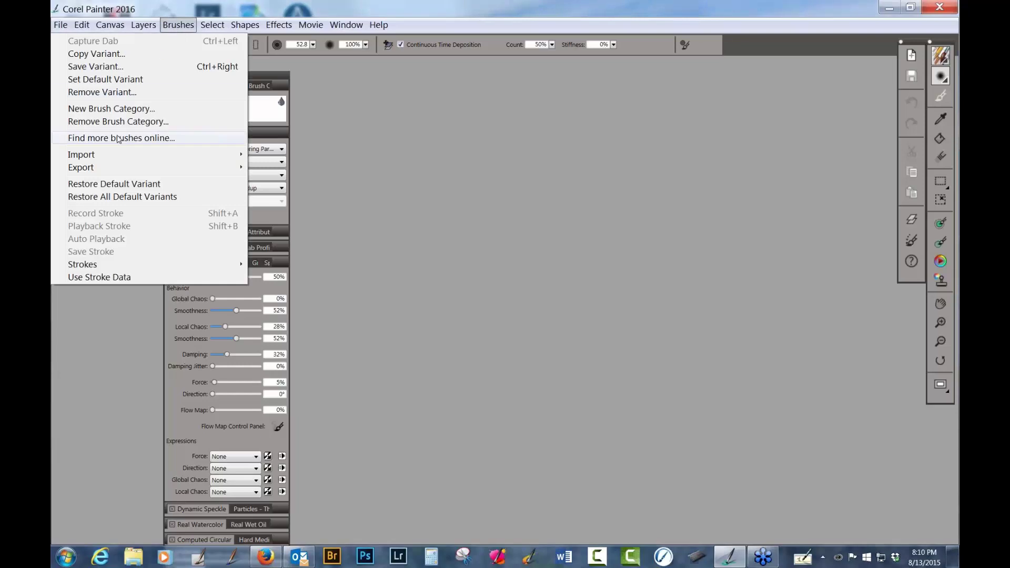
{"action": "mouse_move", "coordinate": [99, 167]}
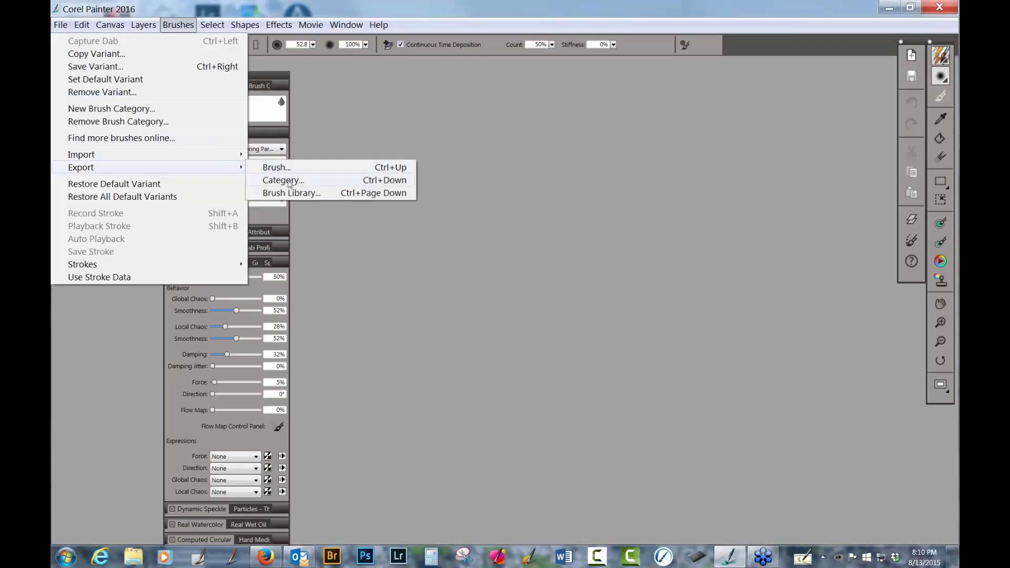
{"action": "left_click", "coordinate": [472, 259]}
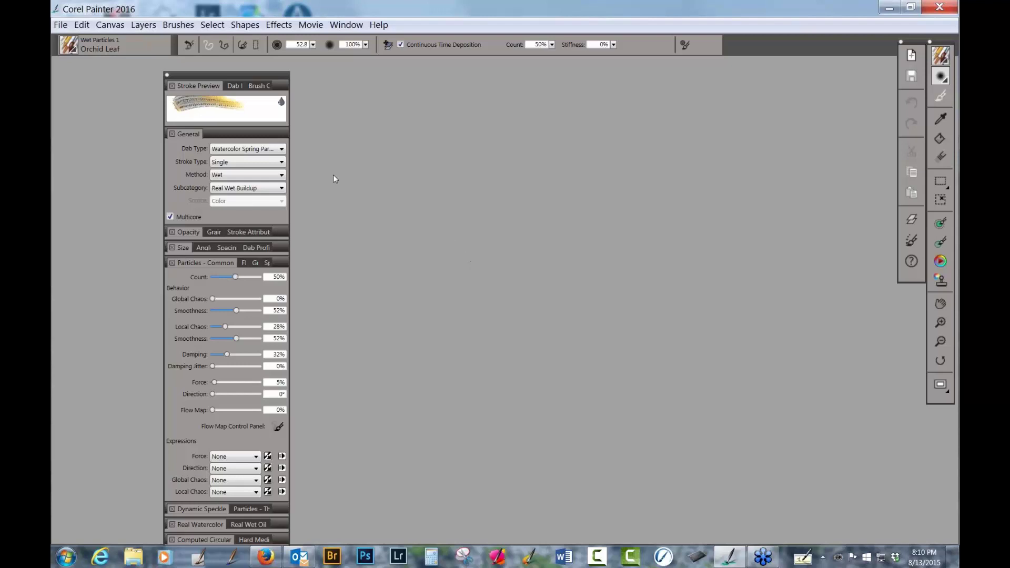
{"action": "left_click", "coordinate": [74, 51]}
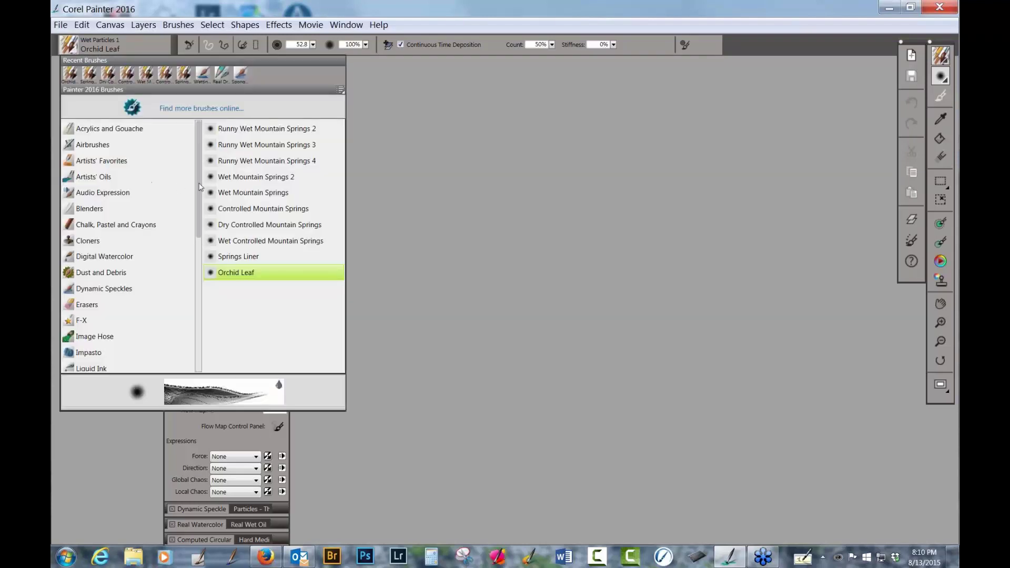
{"action": "left_click", "coordinate": [204, 272]}
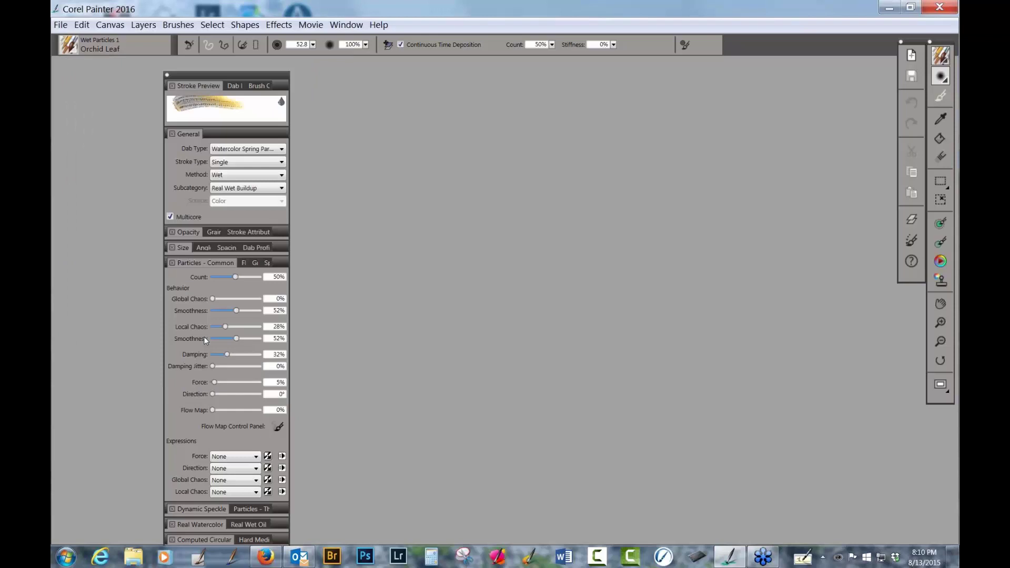
{"action": "left_click", "coordinate": [74, 51]}
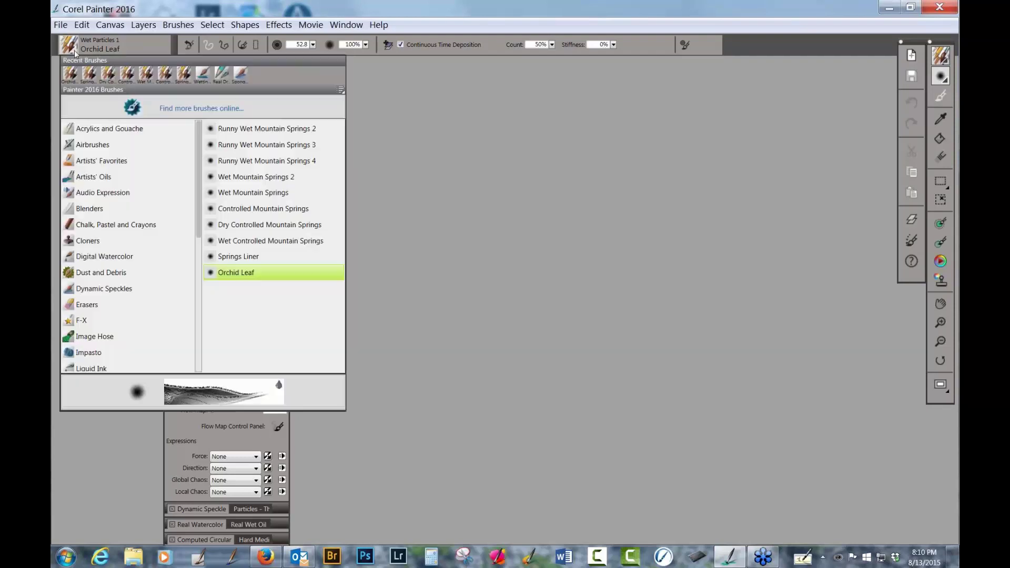
{"action": "left_click_drag", "start_coordinate": [196, 141], "coordinate": [184, 284]}
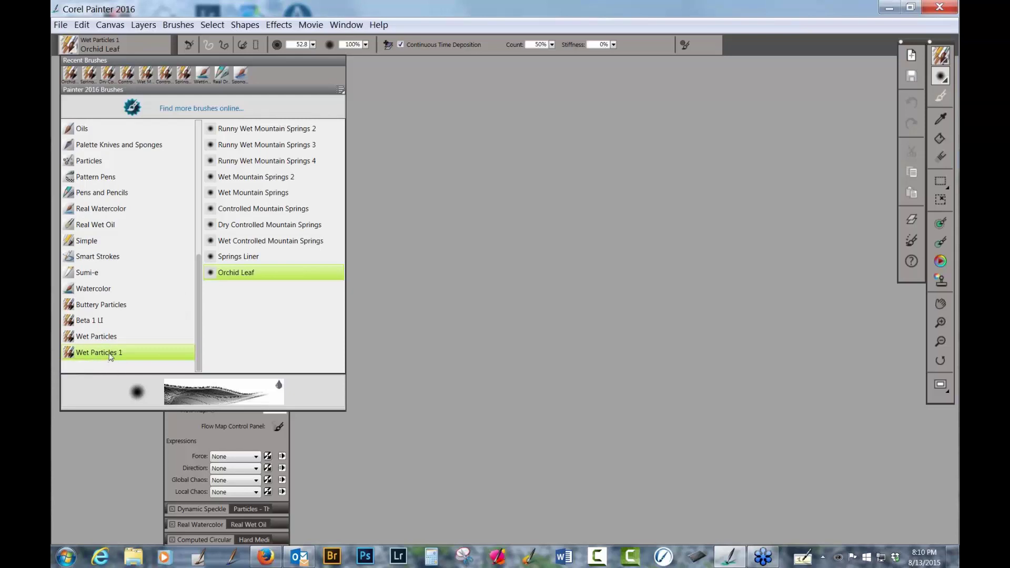
{"action": "right_click", "coordinate": [115, 356]}
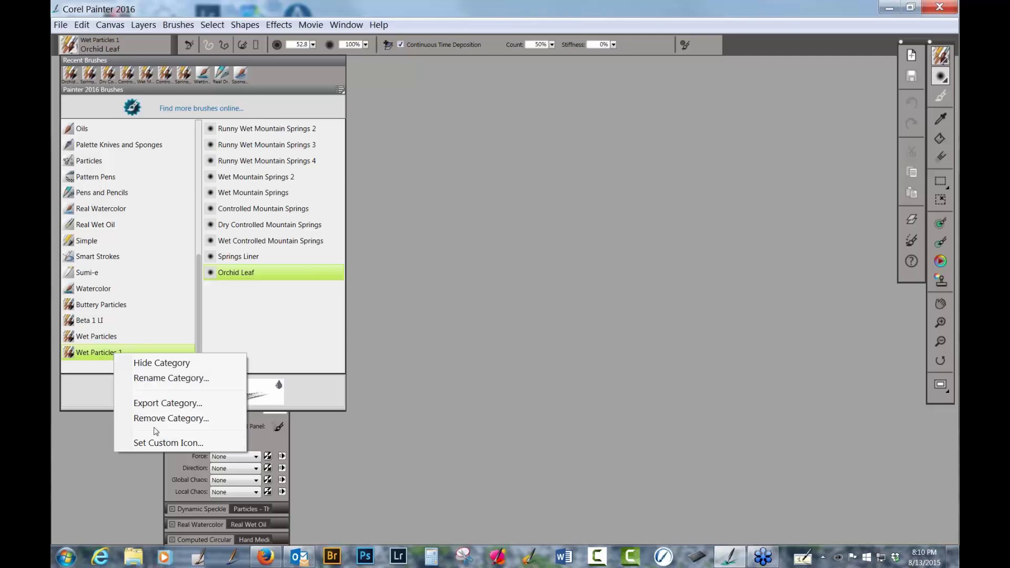
{"action": "left_click", "coordinate": [579, 423]}
{"action": "left_click", "coordinate": [579, 423]}
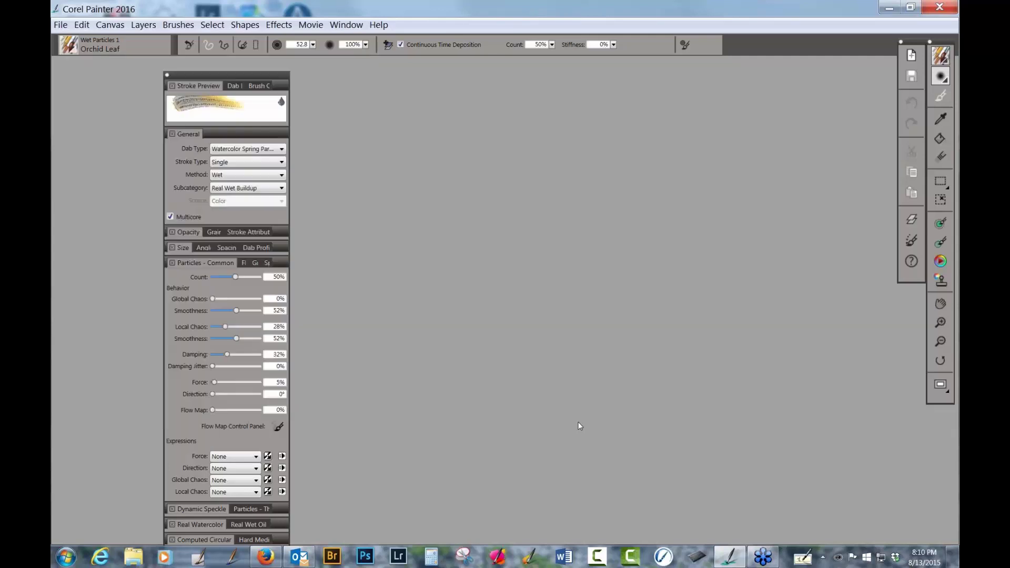
{"action": "left_click", "coordinate": [178, 25]}
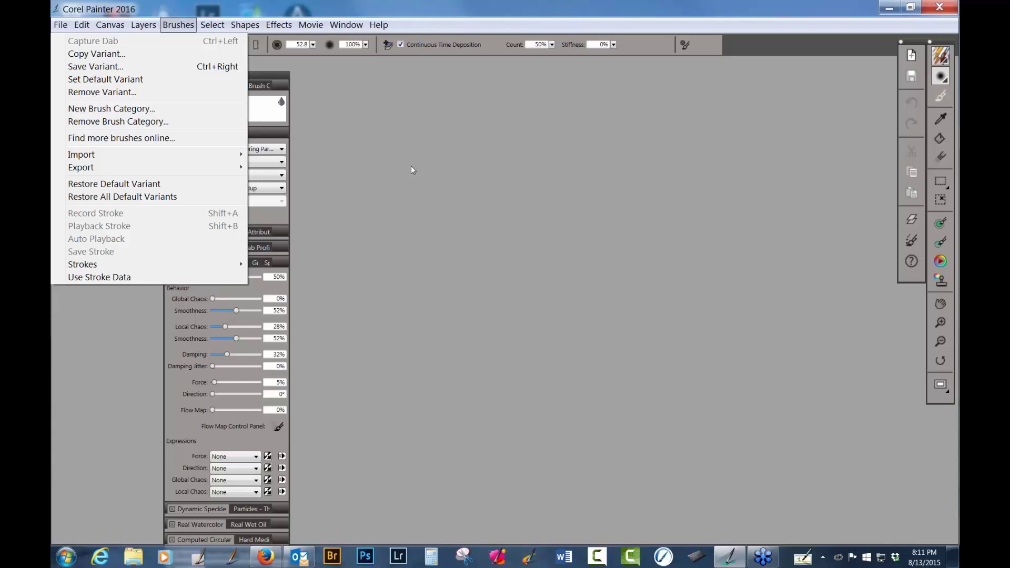
{"action": "left_click", "coordinate": [411, 170]}
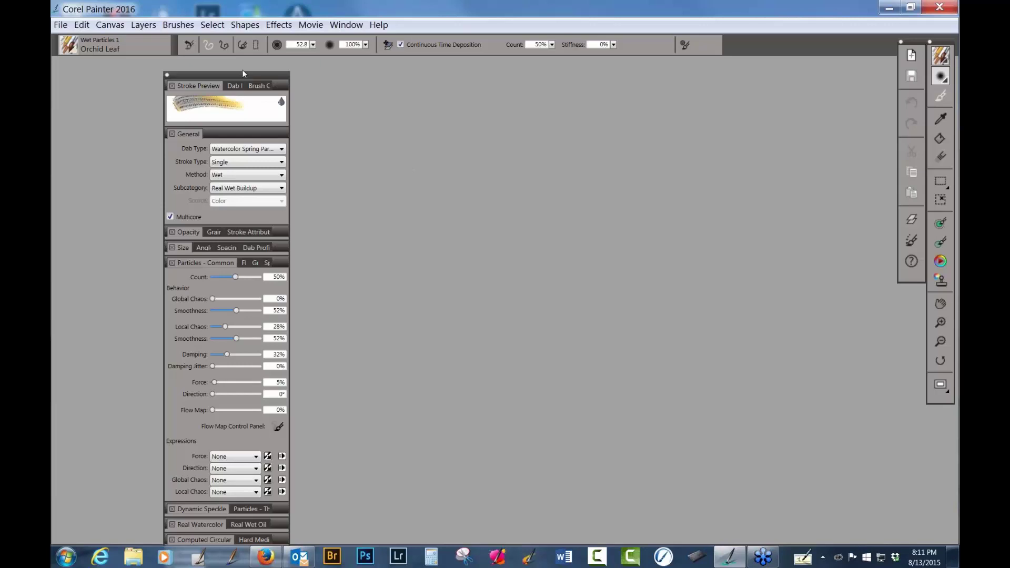
Step: Collapse the Stroke Preview section and reposition the brush controls palette just below the property bar
{"action": "left_click_drag", "start_coordinate": [242, 74], "coordinate": [241, 58]}
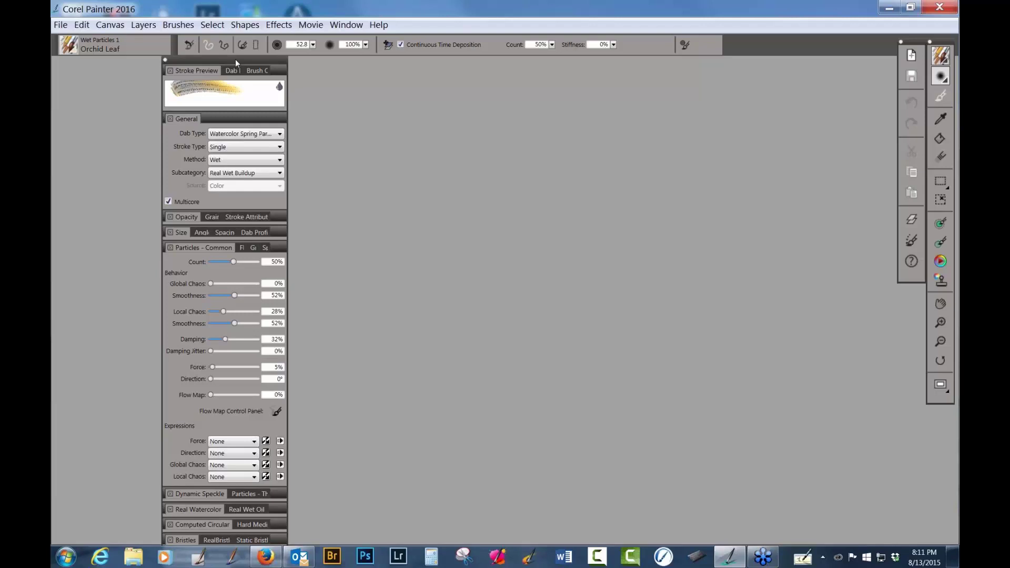
{"action": "left_click_drag", "start_coordinate": [235, 59], "coordinate": [238, 6]}
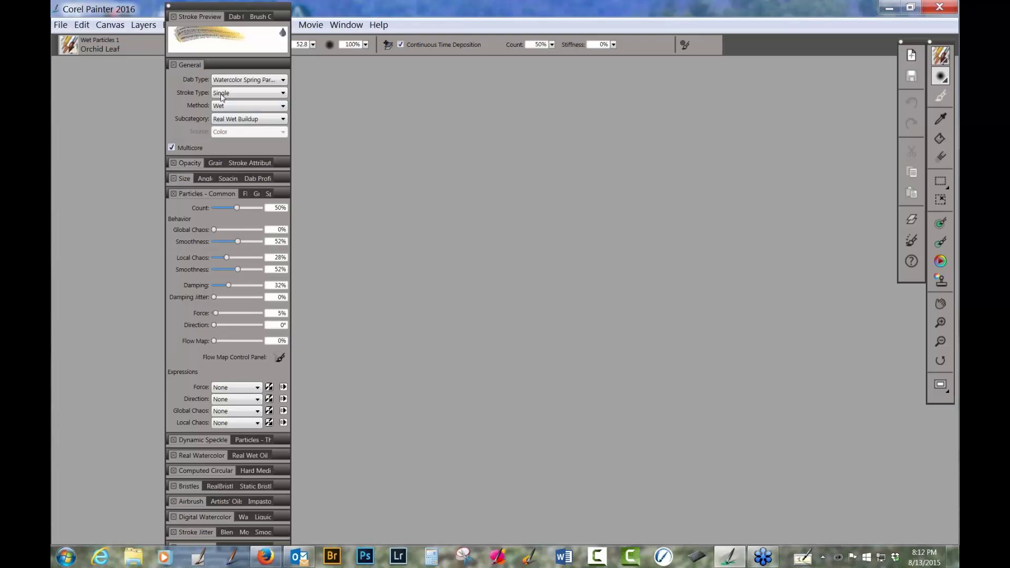
{"action": "double_click", "coordinate": [206, 16]}
{"action": "mouse_move", "coordinate": [209, 8]}
{"action": "left_mouse_down"}
{"action": "mouse_move", "coordinate": [206, 60]}
{"action": "mouse_move", "coordinate": [169, 61]}
{"action": "left_mouse_up"}
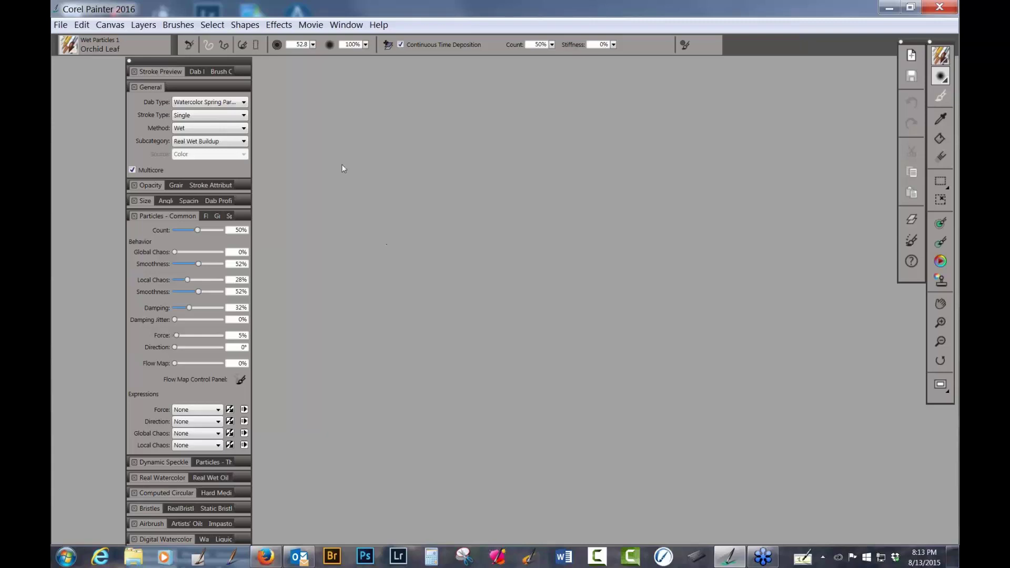
Step: In the color management settings, set the default RGB profile to Adobe RGB (1998) and RGB images to use the default RGB profile
{"action": "left_click", "coordinate": [111, 26]}
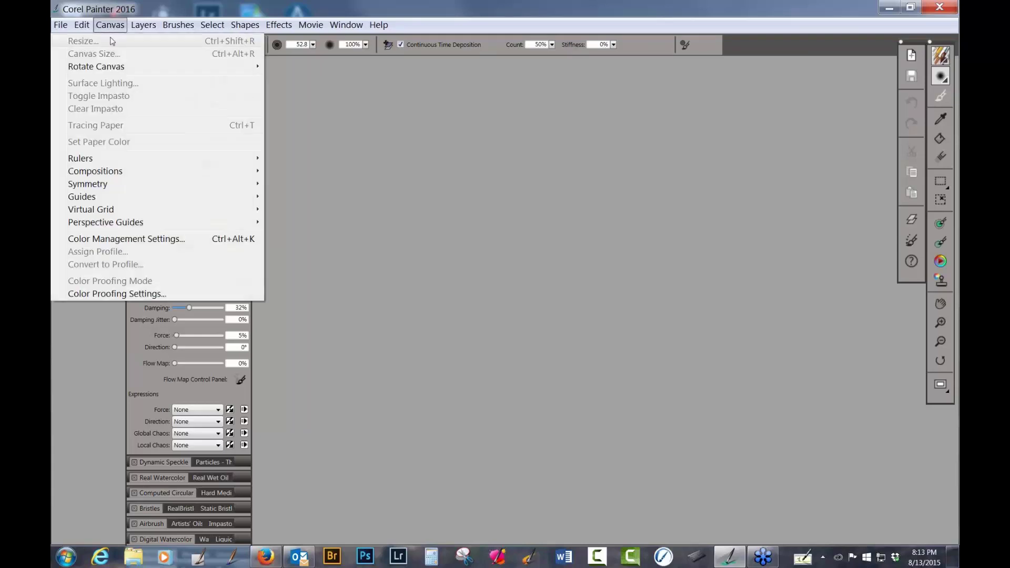
{"action": "left_click", "coordinate": [107, 241]}
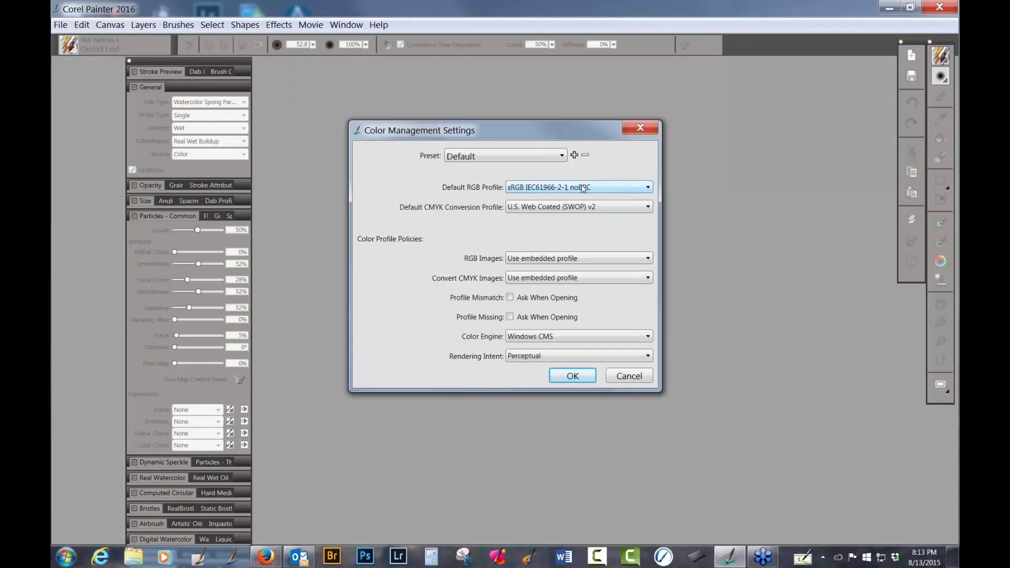
{"action": "left_click", "coordinate": [648, 188]}
{"action": "left_click", "coordinate": [581, 197]}
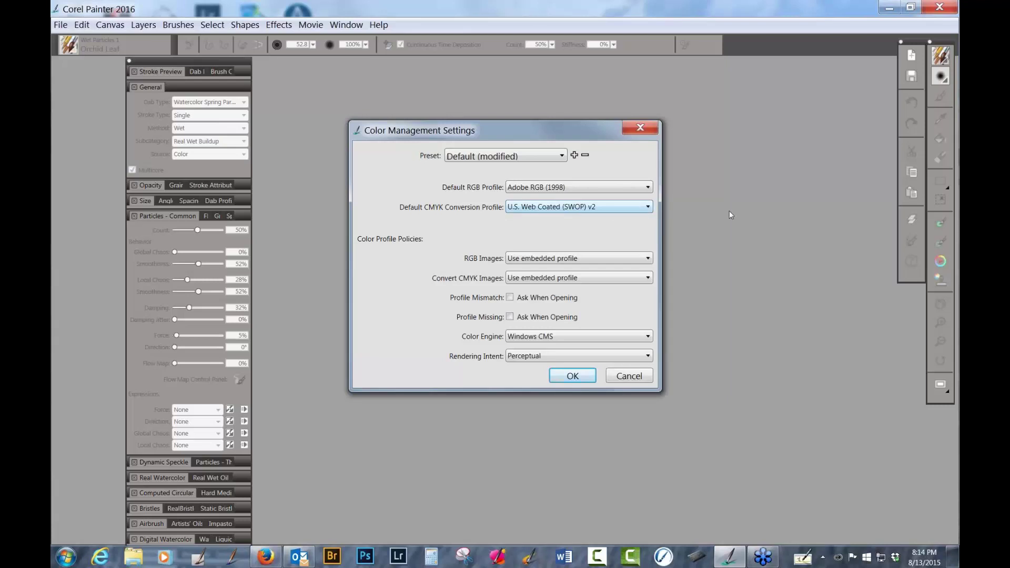
{"action": "left_click", "coordinate": [647, 257]}
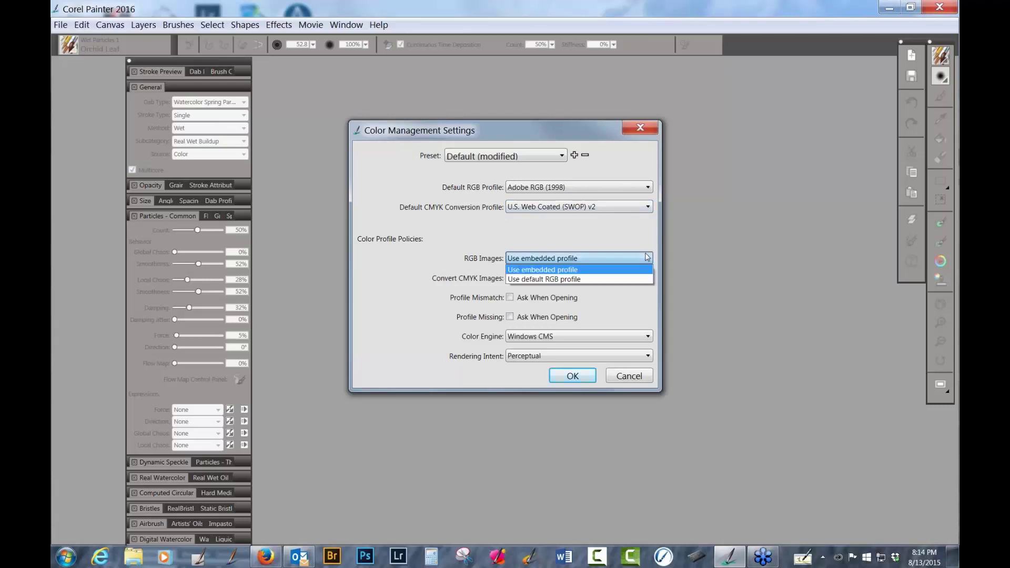
{"action": "left_click", "coordinate": [562, 279]}
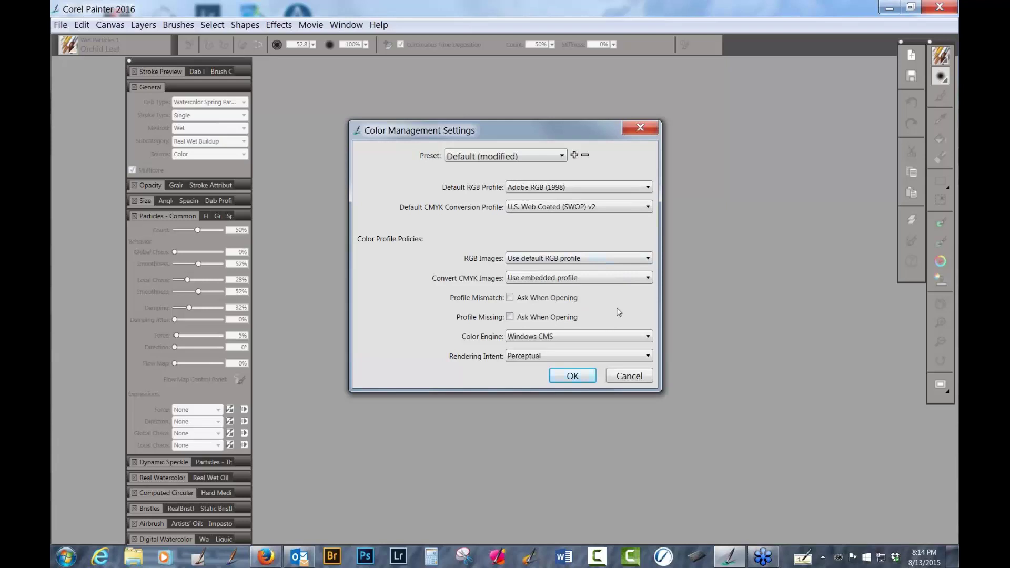
Step: Check the color engine choices, set the rendering intent to Relative Colorimetric, and apply the color management settings
{"action": "left_click", "coordinate": [649, 337]}
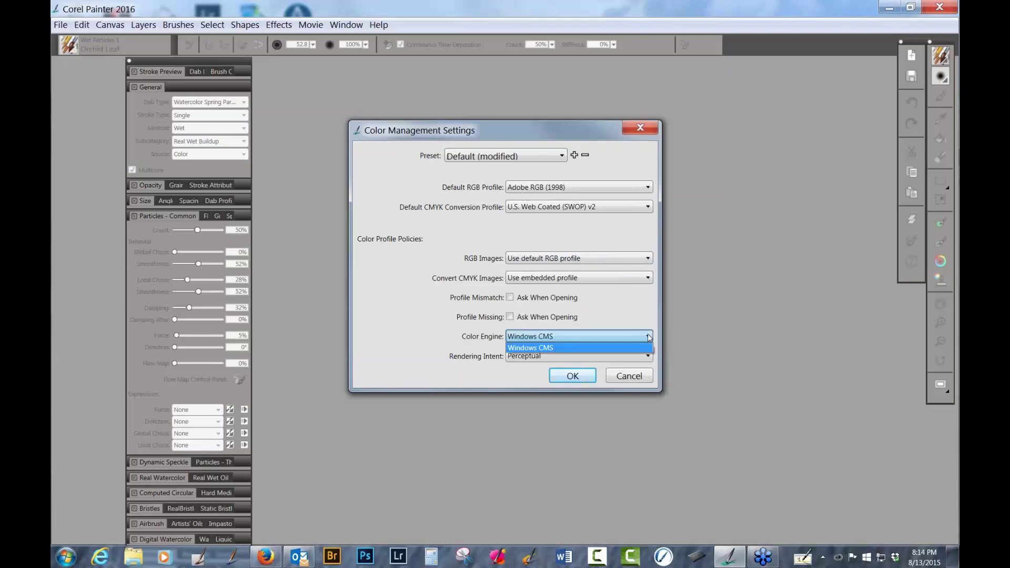
{"action": "left_click", "coordinate": [648, 337]}
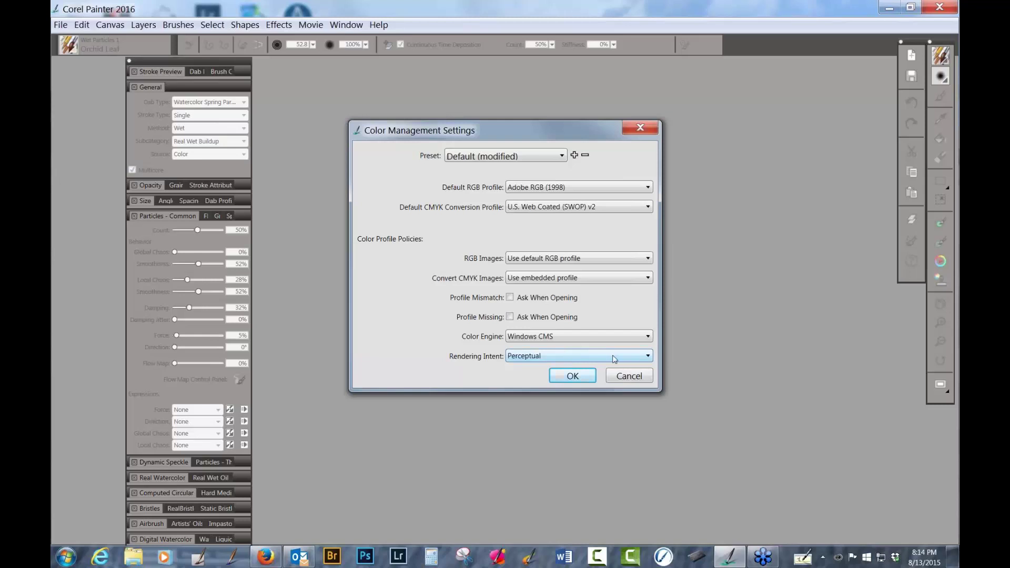
{"action": "left_click", "coordinate": [649, 356]}
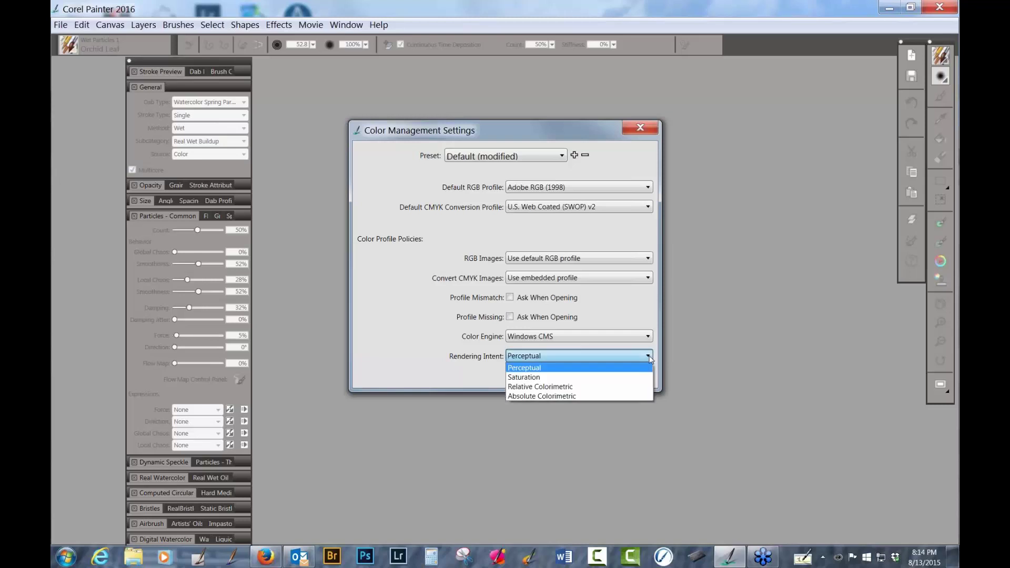
{"action": "left_click", "coordinate": [566, 387]}
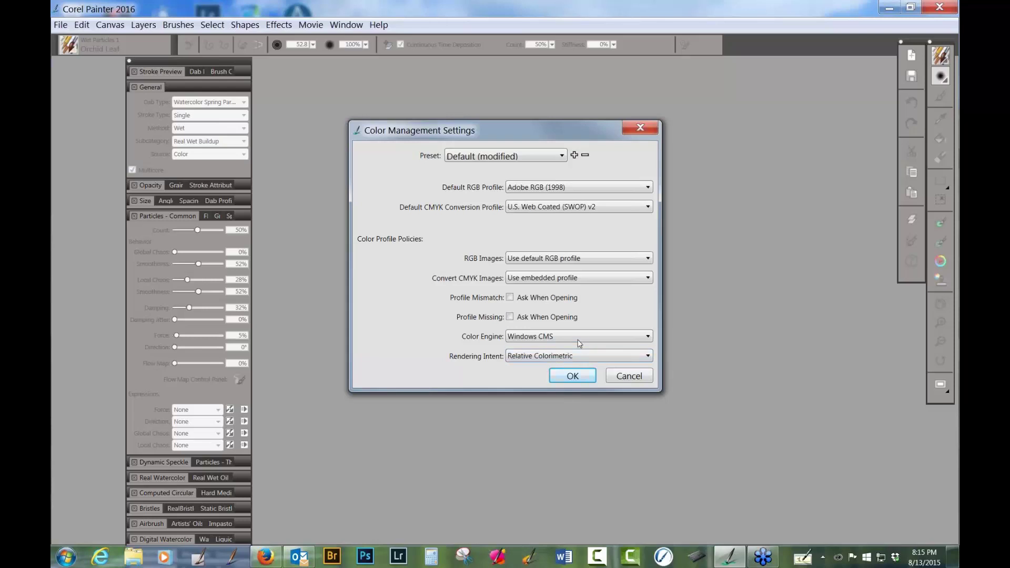
{"action": "left_click", "coordinate": [650, 357]}
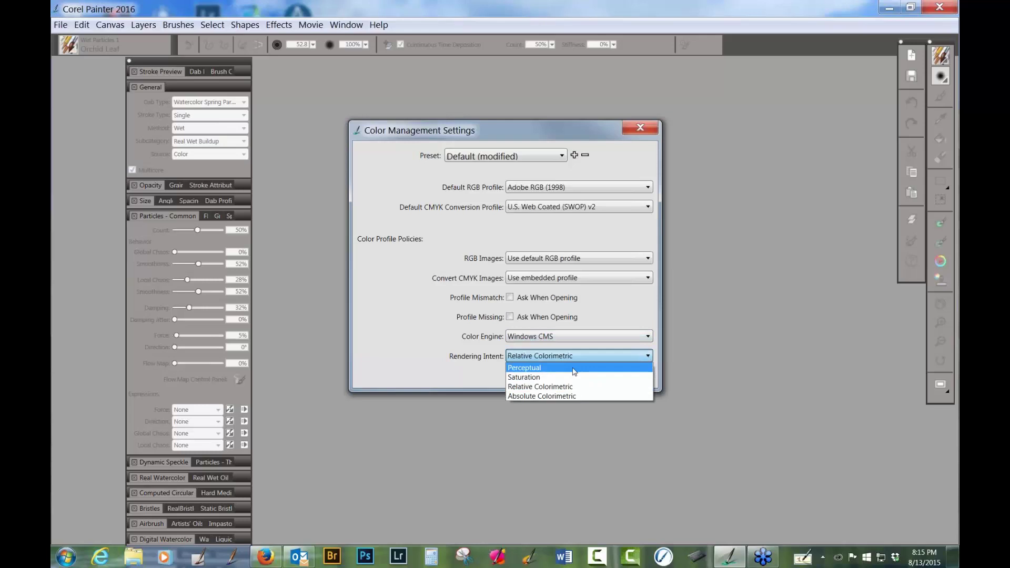
{"action": "left_click", "coordinate": [593, 357]}
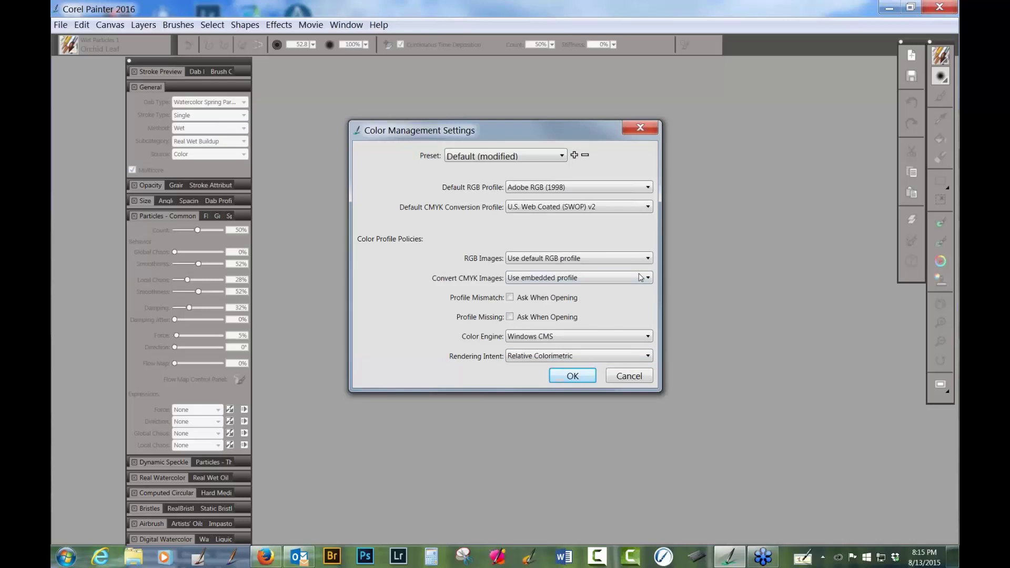
{"action": "left_click", "coordinate": [572, 373]}
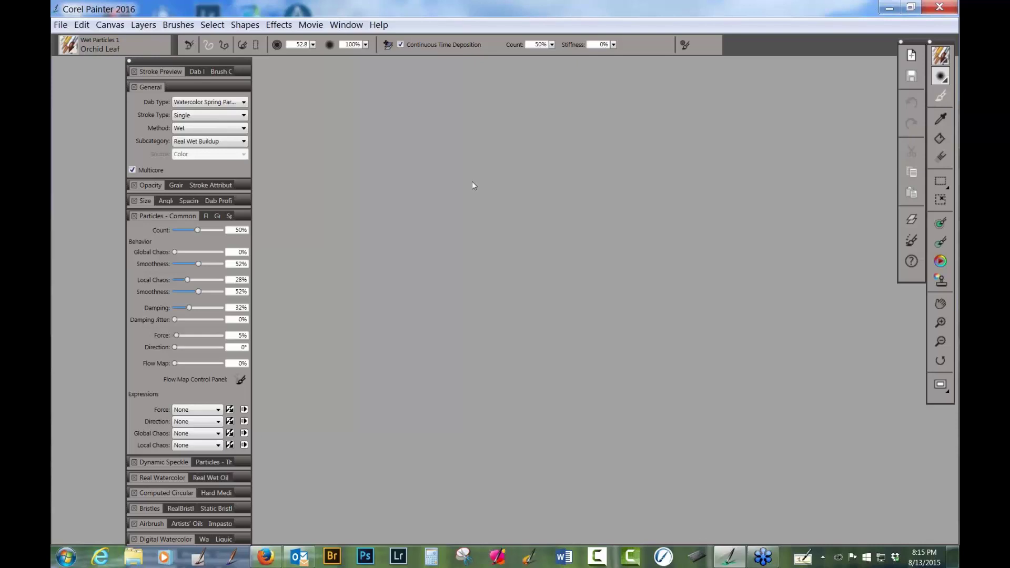
Step: Switch the brush library from Painter 2016 Brushes to Painter 2015 Brushes
{"action": "left_click", "coordinate": [73, 52]}
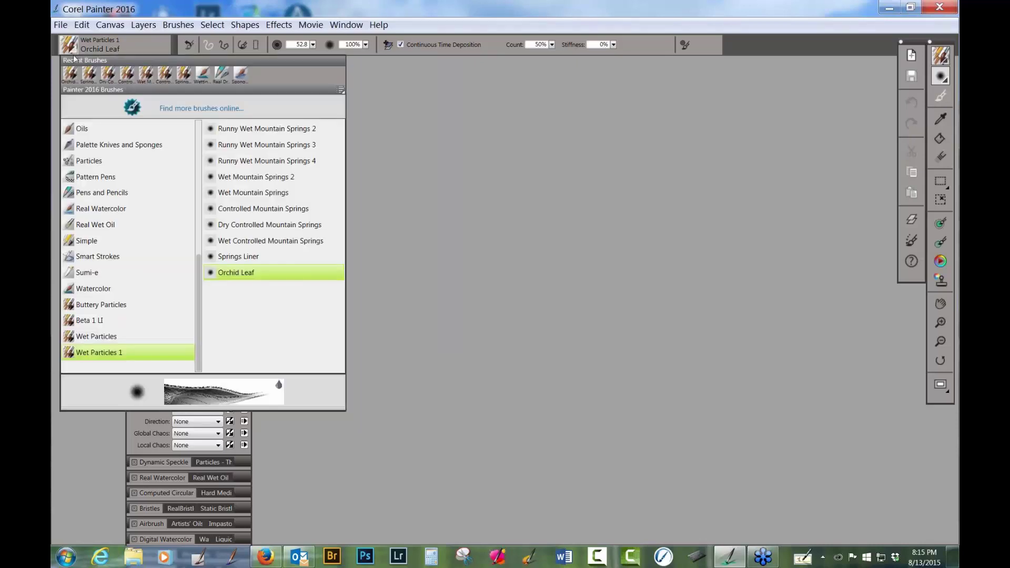
{"action": "left_click_drag", "start_coordinate": [203, 263], "coordinate": [206, 116]}
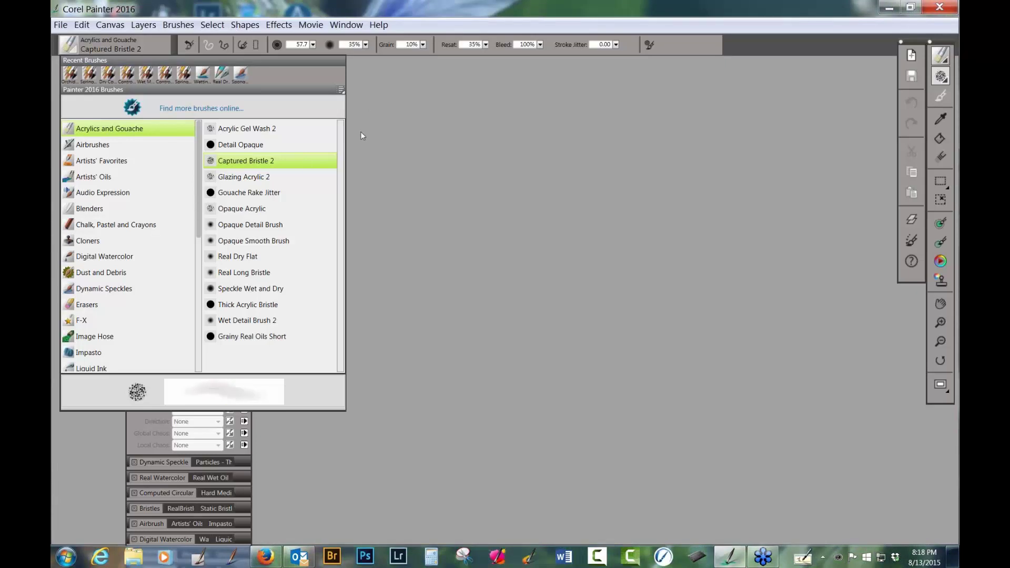
{"action": "left_click", "coordinate": [341, 90]}
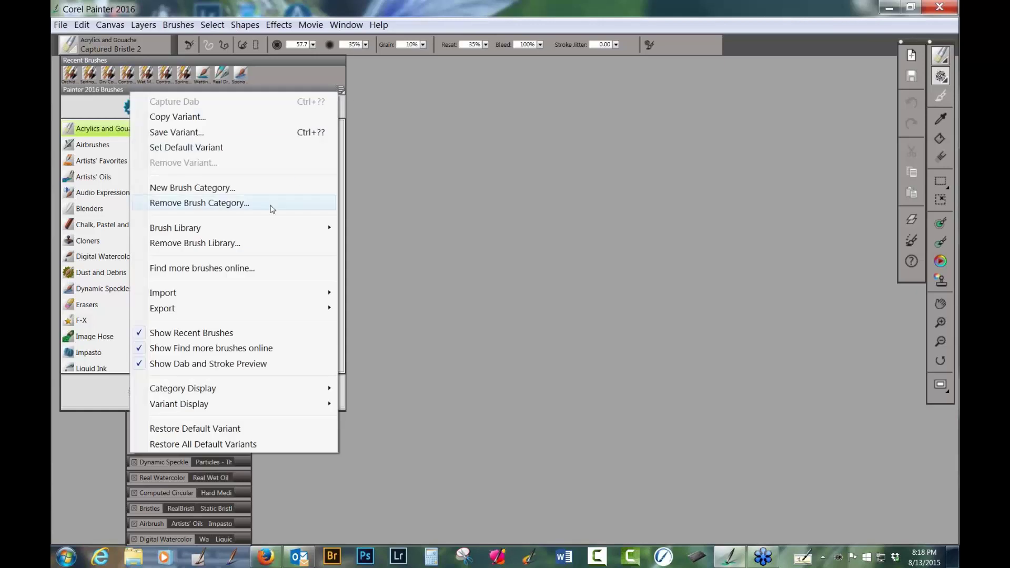
{"action": "mouse_move", "coordinate": [204, 231]}
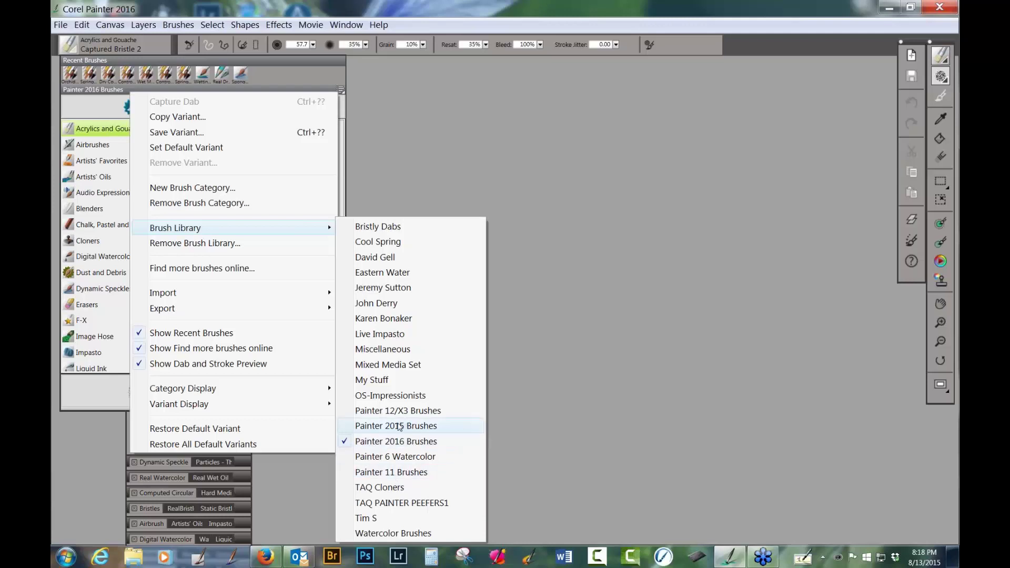
{"action": "left_click", "coordinate": [399, 426]}
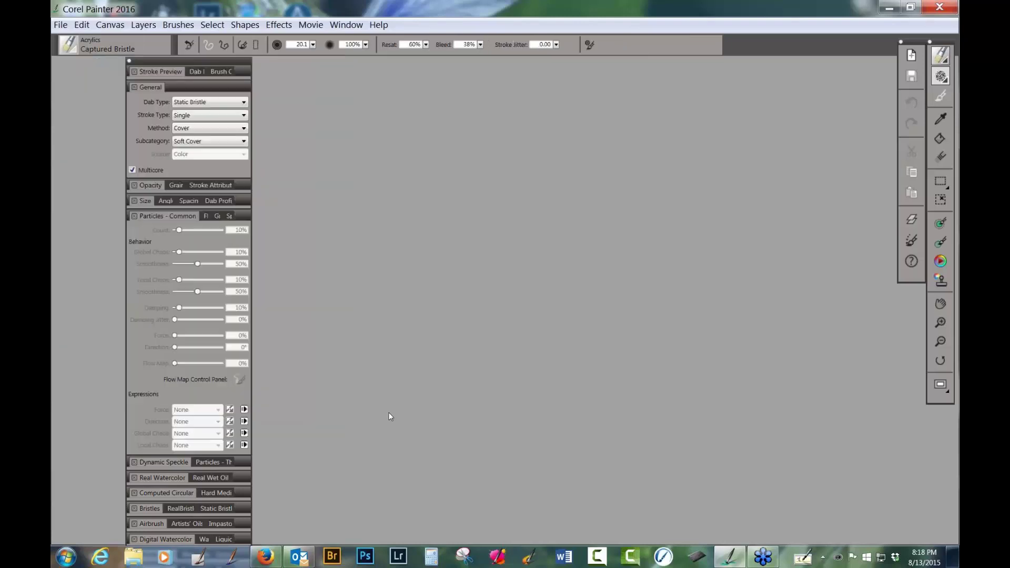
Step: Browse the brush categories in the Painter 2015 Brushes library, down to the custom categories such as Storm
{"action": "left_click", "coordinate": [74, 49]}
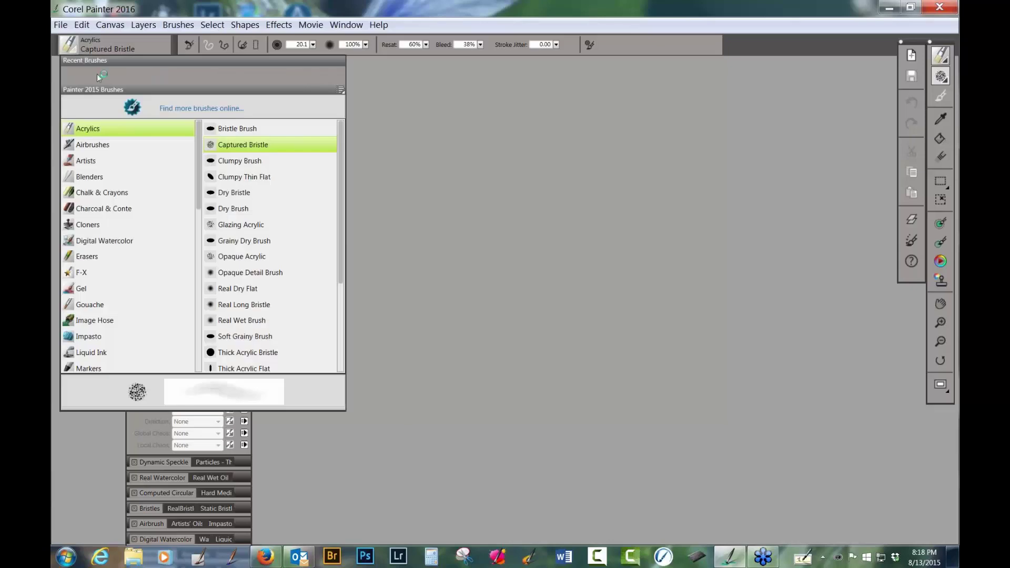
{"action": "scroll", "coordinate": [198, 141], "scroll_direction": "down", "scroll_amount": 1}
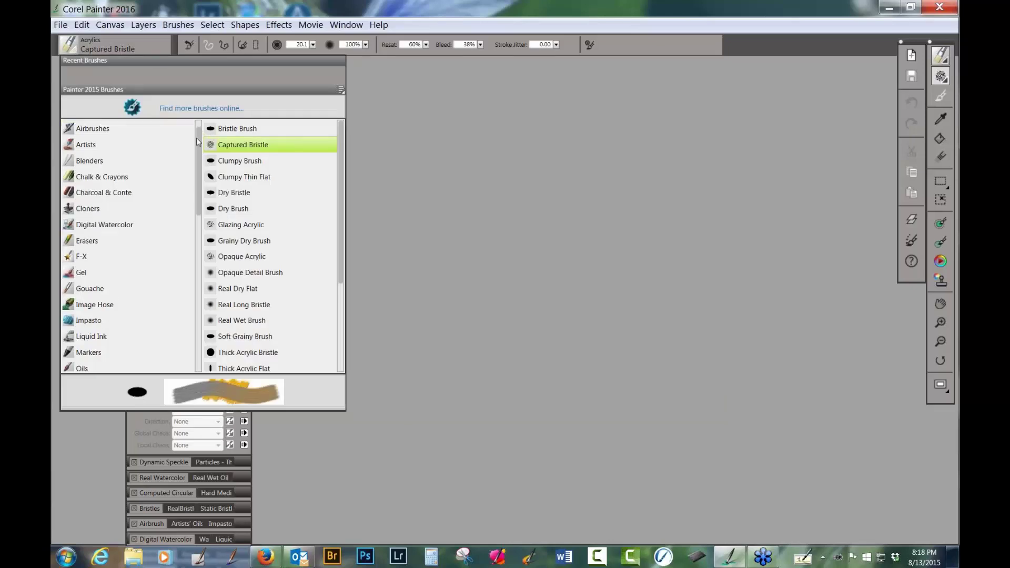
{"action": "mouse_move", "coordinate": [198, 141]}
{"action": "left_mouse_down"}
{"action": "mouse_move", "coordinate": [181, 300]}
{"action": "mouse_move", "coordinate": [196, 137]}
{"action": "left_mouse_up"}
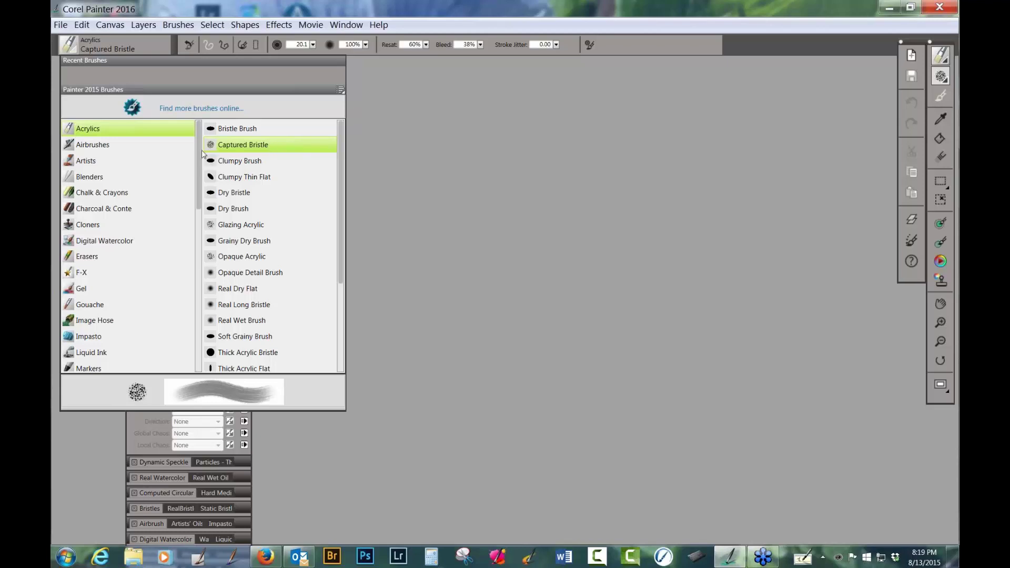
{"action": "left_click_drag", "start_coordinate": [200, 147], "coordinate": [178, 264]}
{"action": "scroll", "coordinate": [175, 266], "scroll_direction": "down", "scroll_amount": 2}
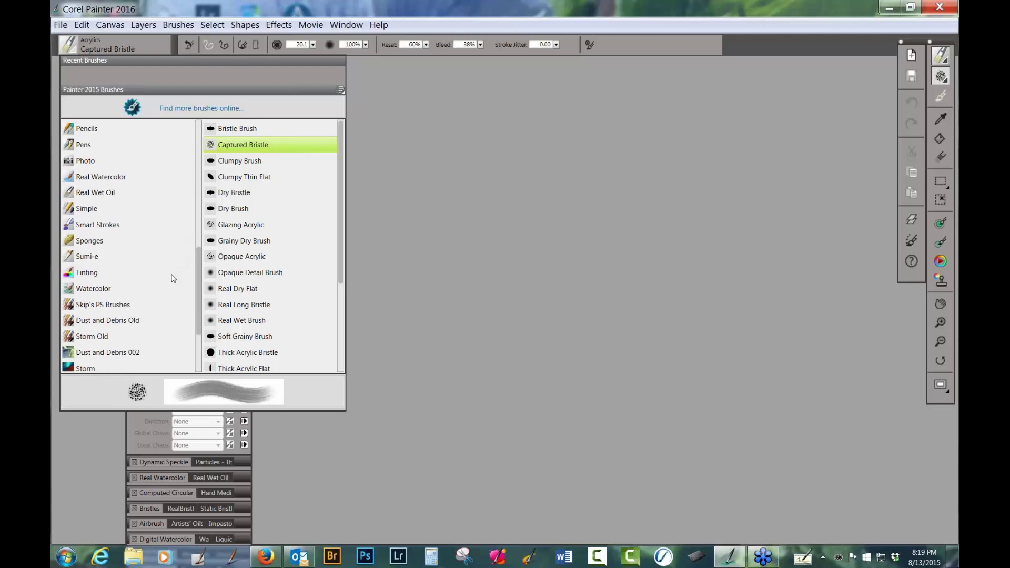
Step: Review the custom categories at the end of the Painter 2015 Brushes list, return to the earlier ones, and close the brush library
{"action": "scroll", "coordinate": [169, 284], "scroll_direction": "down", "scroll_amount": 3}
{"action": "scroll", "coordinate": [167, 295], "scroll_direction": "down", "scroll_amount": 2}
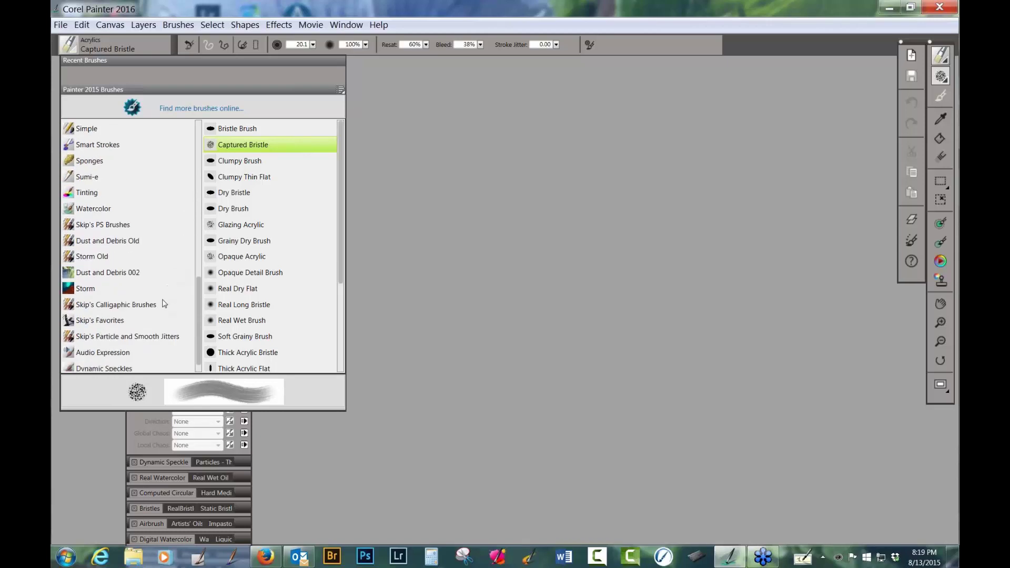
{"action": "scroll", "coordinate": [166, 295], "scroll_direction": "up", "scroll_amount": 6}
{"action": "scroll", "coordinate": [168, 266], "scroll_direction": "up", "scroll_amount": 6}
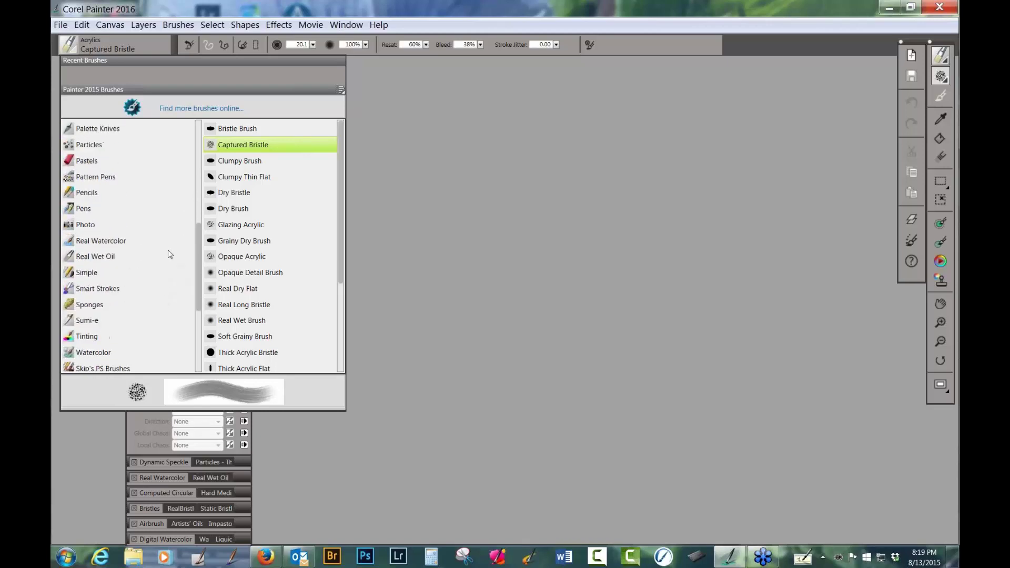
{"action": "scroll", "coordinate": [175, 235], "scroll_direction": "up", "scroll_amount": 4}
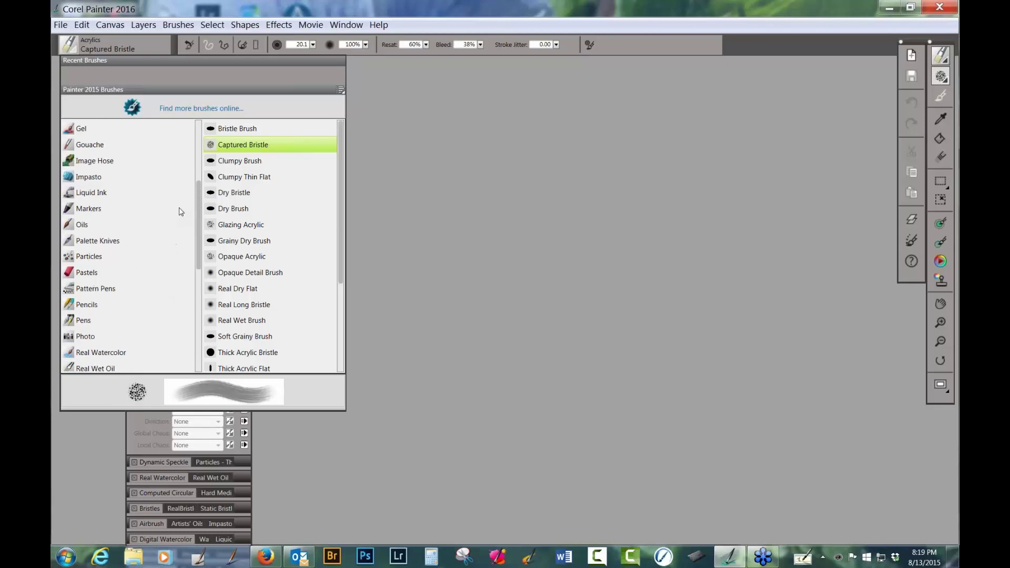
{"action": "left_click", "coordinate": [428, 173]}
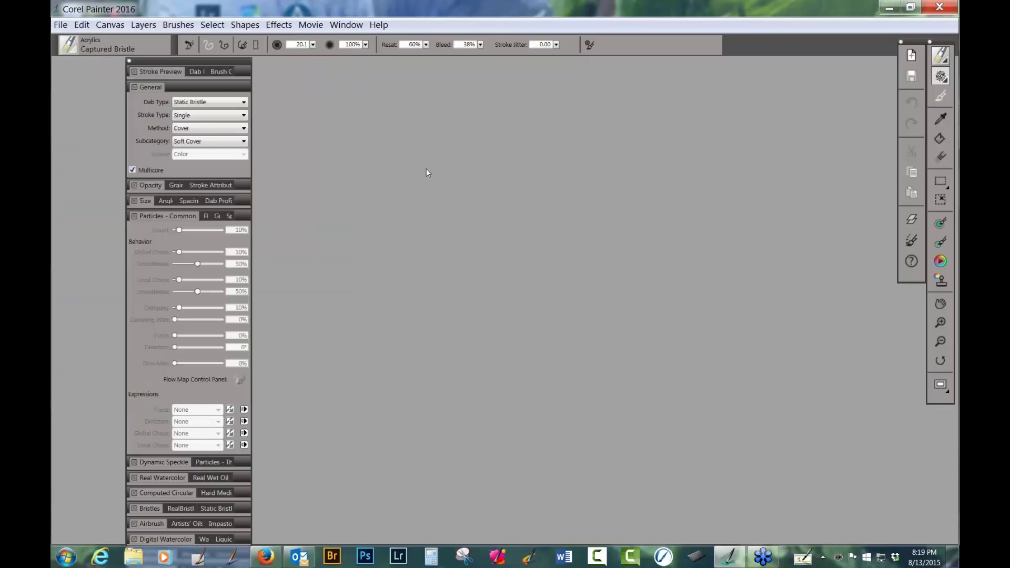
Step: Switch the workspace from Skips Base to Skip's 2016
{"action": "left_click", "coordinate": [347, 25]}
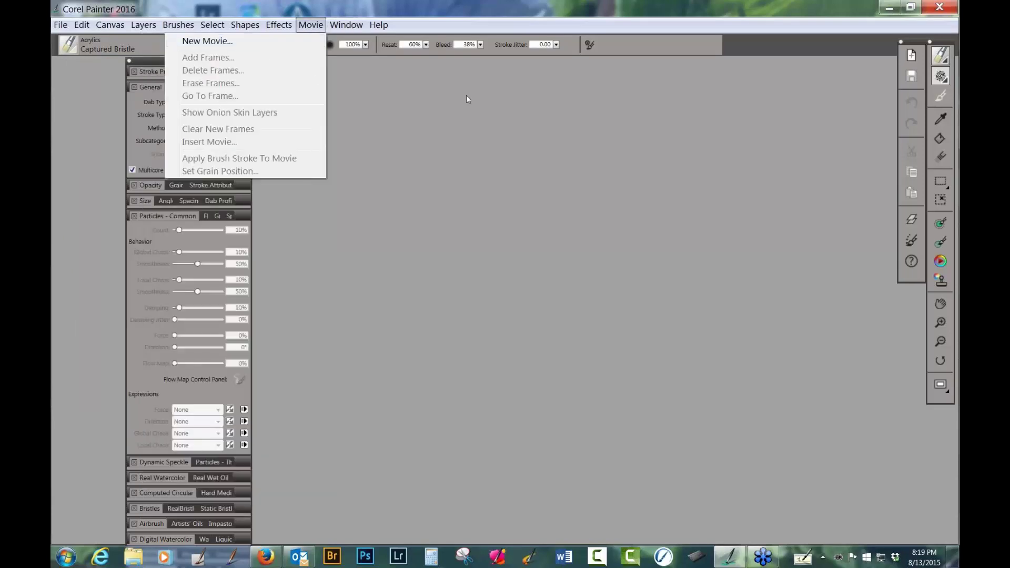
{"action": "mouse_move", "coordinate": [218, 99]}
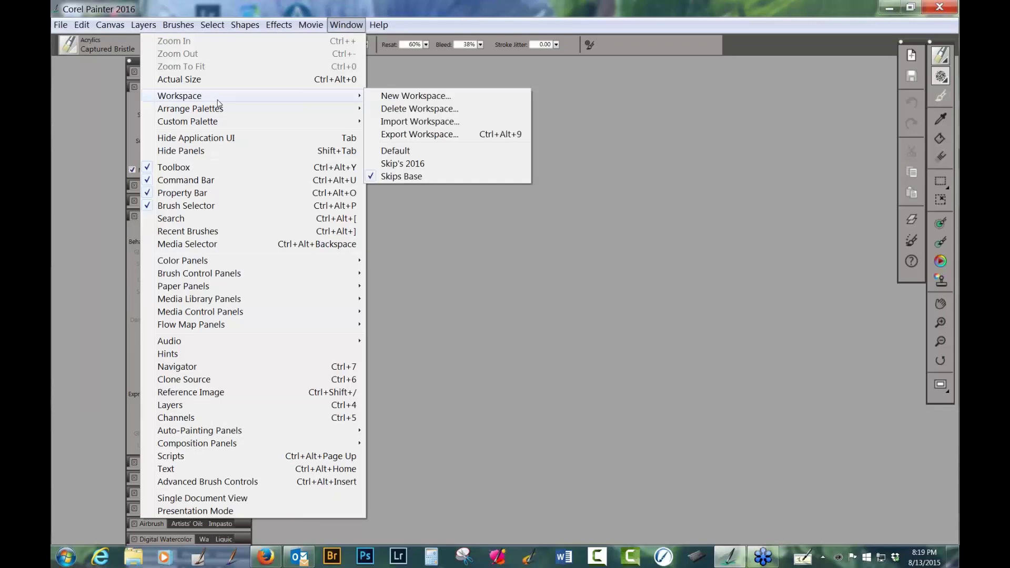
{"action": "left_click", "coordinate": [404, 163]}
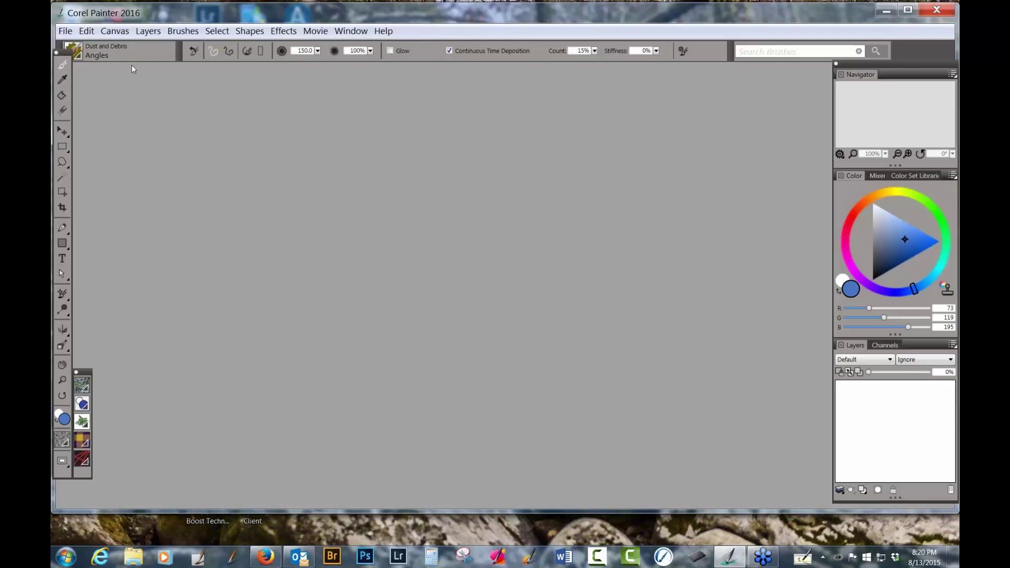
{"action": "left_click", "coordinate": [67, 33]}
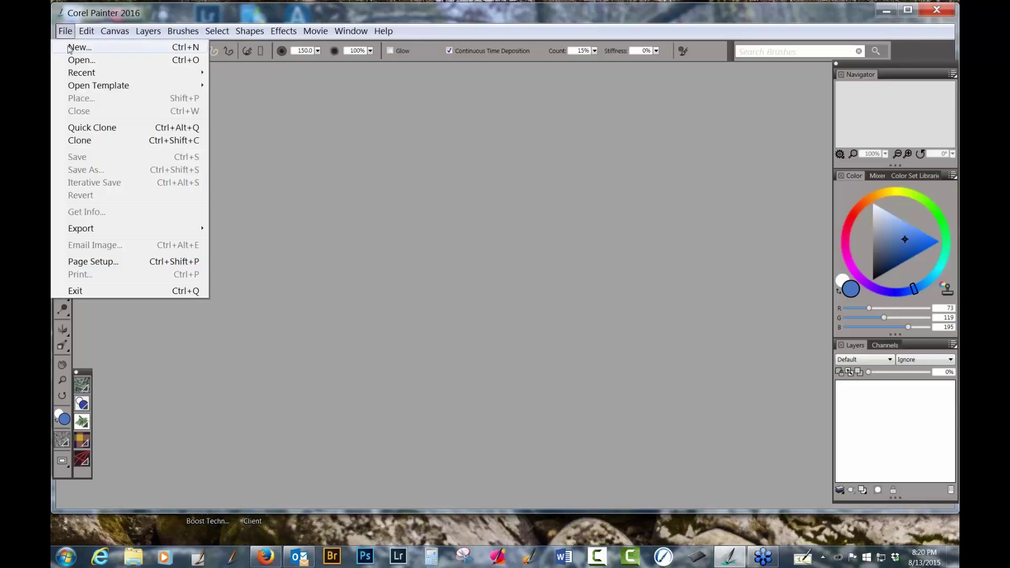
{"action": "left_click", "coordinate": [259, 154]}
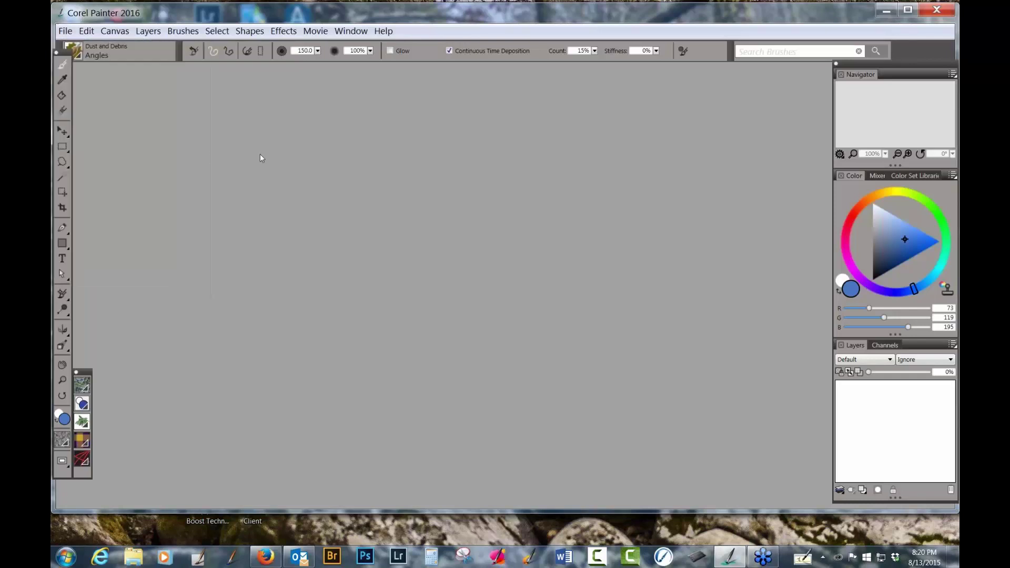
Step: Load the Painter 2015 Brushes library in the Skip's 2016 workspace
{"action": "left_click", "coordinate": [80, 57]}
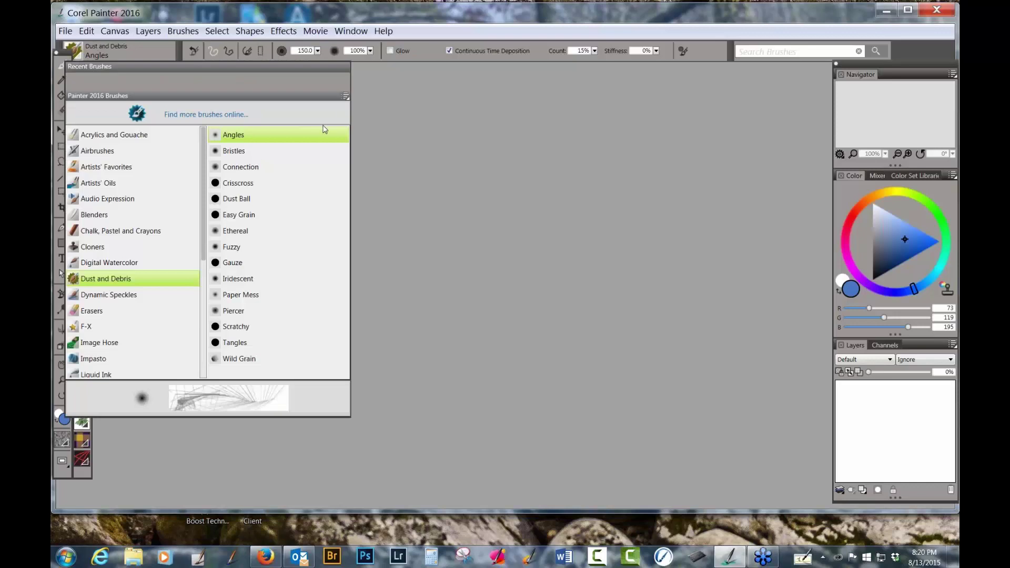
{"action": "left_click", "coordinate": [346, 97]}
{"action": "mouse_move", "coordinate": [238, 231]}
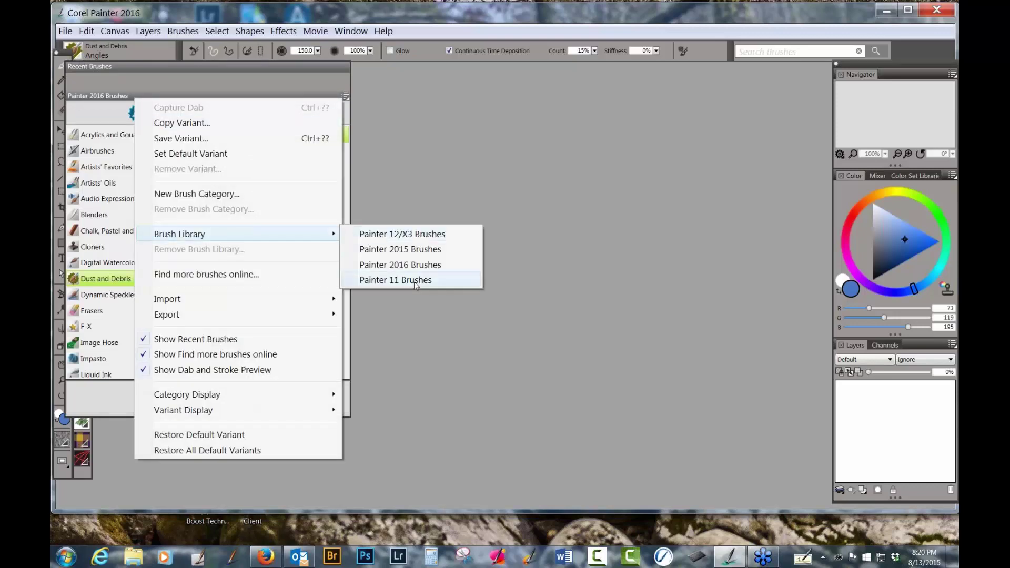
{"action": "left_click", "coordinate": [416, 254]}
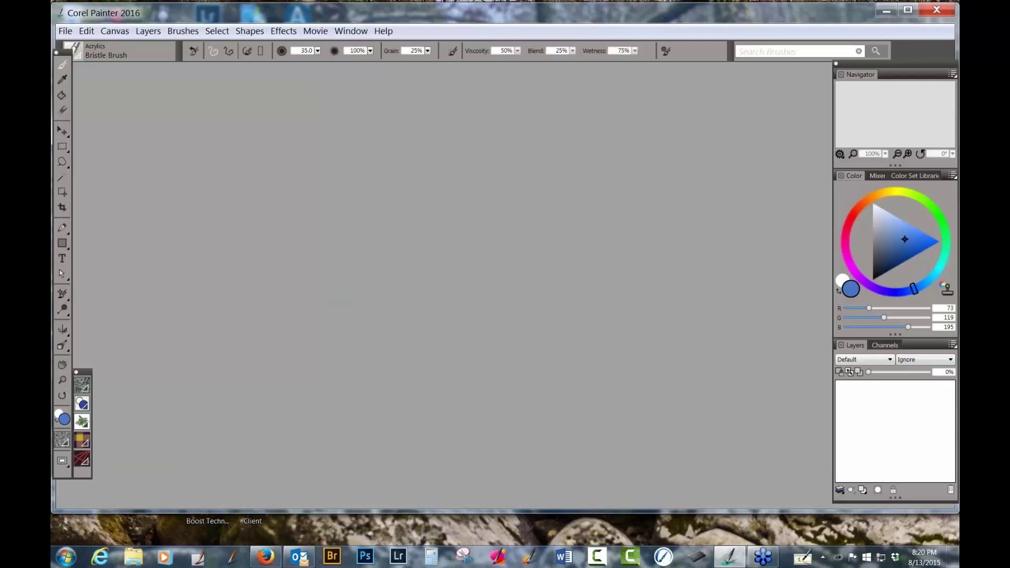
Step: Look through the Dynamic Speckles and Acrylics variants of the 2015 library and select the Real Wet Brush from Acrylics
{"action": "left_click", "coordinate": [80, 58]}
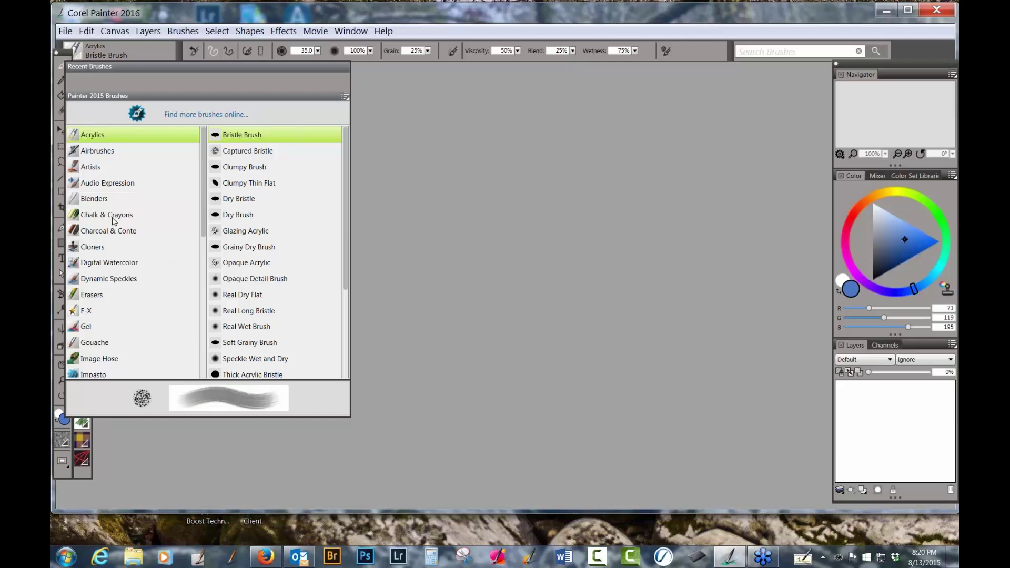
{"action": "left_click", "coordinate": [109, 282]}
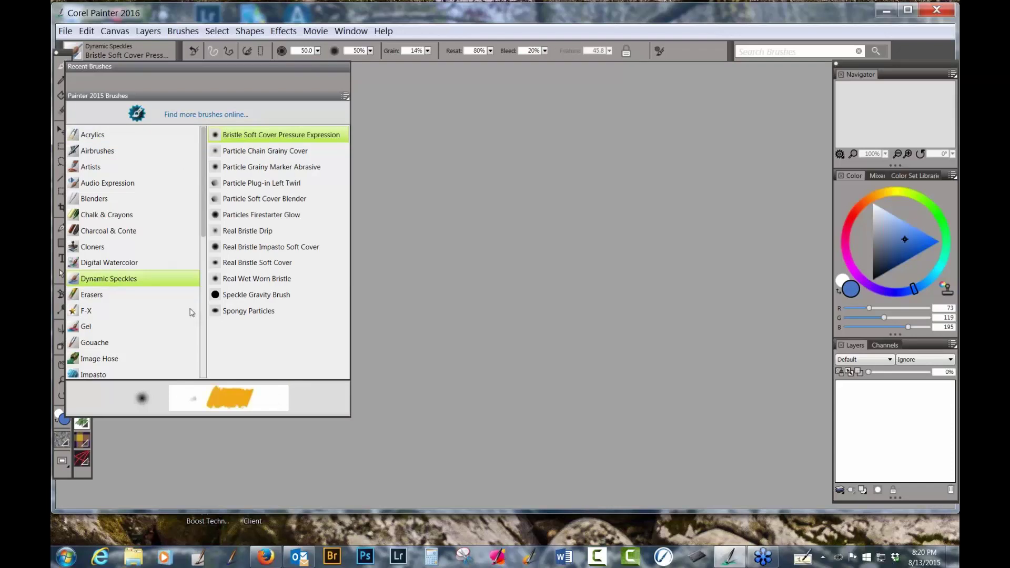
{"action": "left_click", "coordinate": [105, 139]}
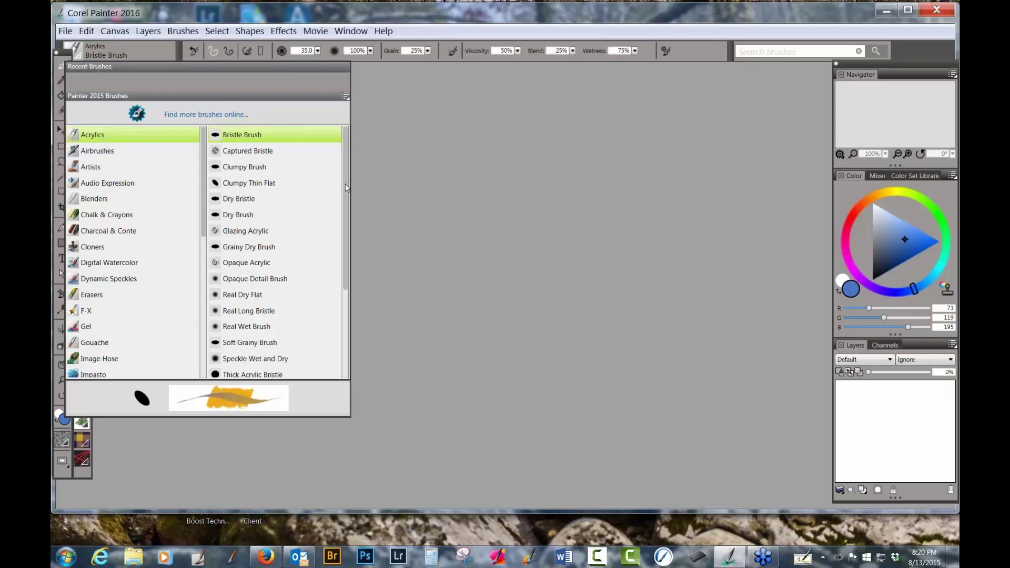
{"action": "left_click_drag", "start_coordinate": [345, 185], "coordinate": [343, 326]}
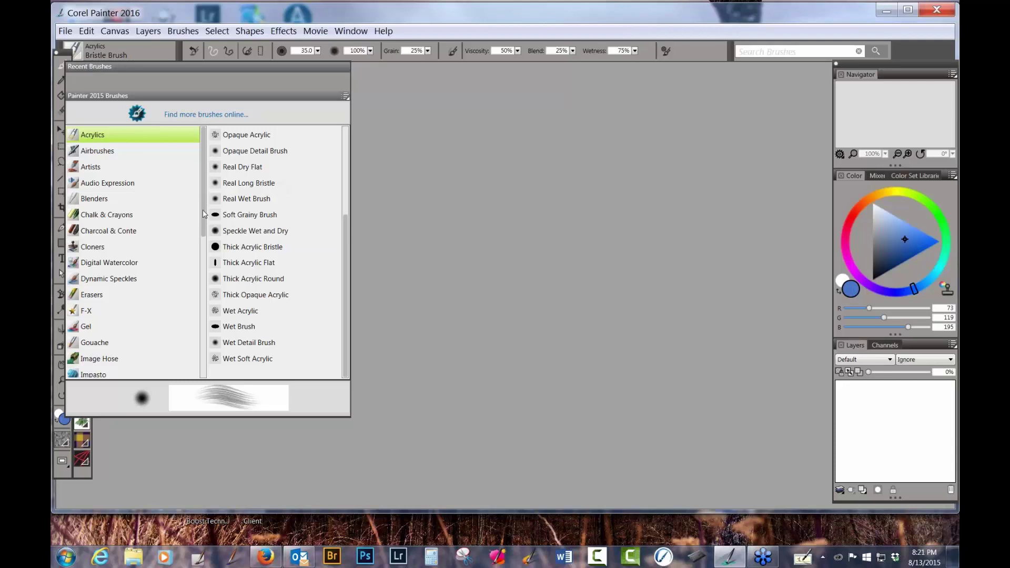
{"action": "scroll", "coordinate": [200, 226], "scroll_direction": "down", "scroll_amount": 1}
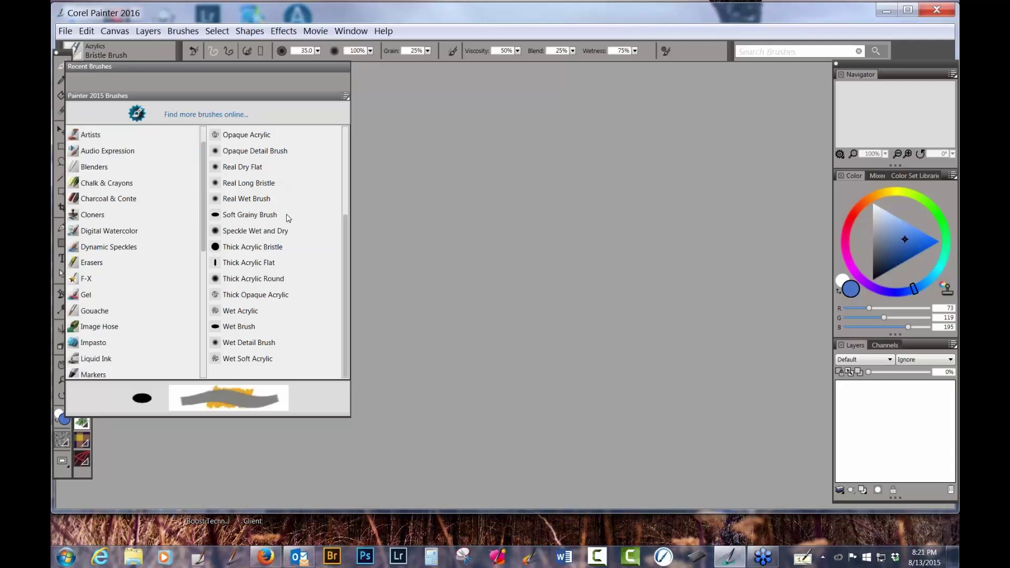
{"action": "left_click", "coordinate": [251, 200]}
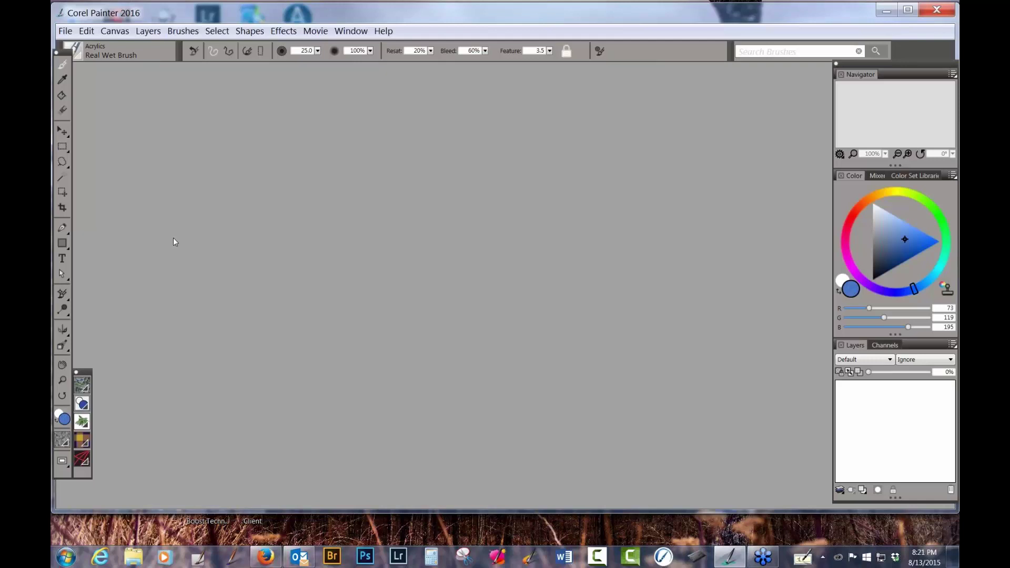
Step: Switch the brush library back to Painter 2016 Brushes
{"action": "left_click", "coordinate": [81, 57]}
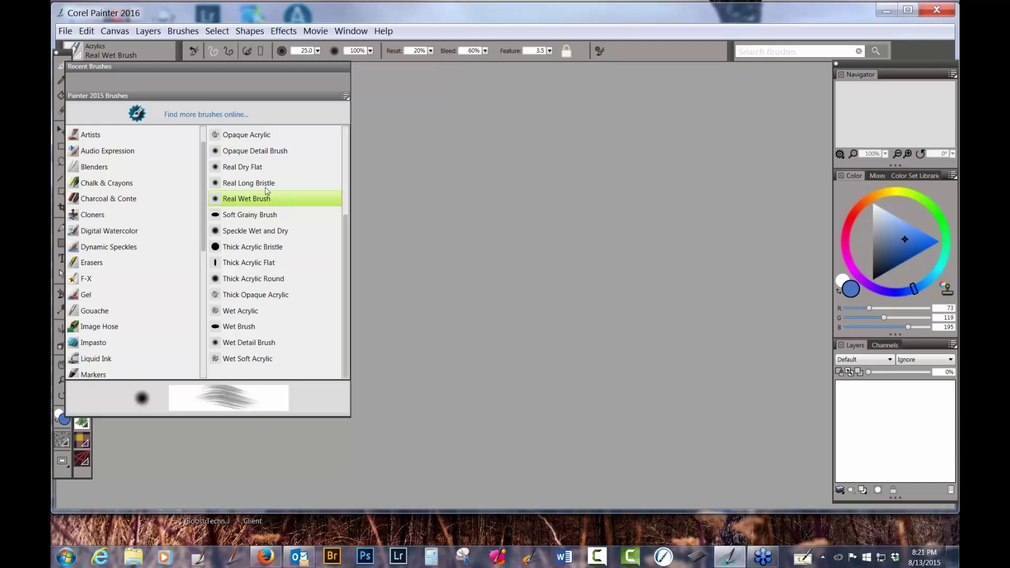
{"action": "left_click", "coordinate": [346, 97]}
{"action": "mouse_move", "coordinate": [287, 230]}
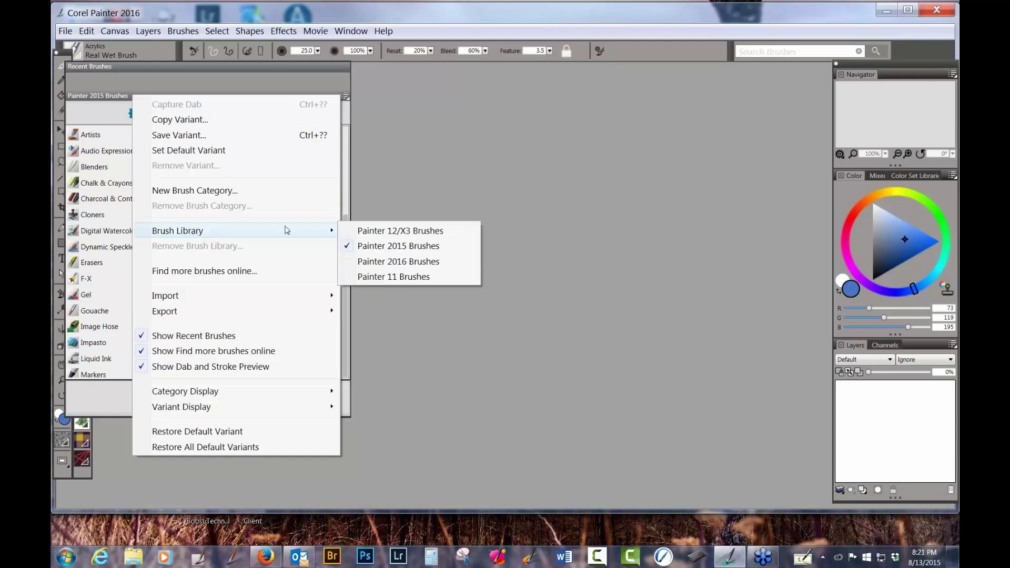
{"action": "left_click", "coordinate": [397, 267]}
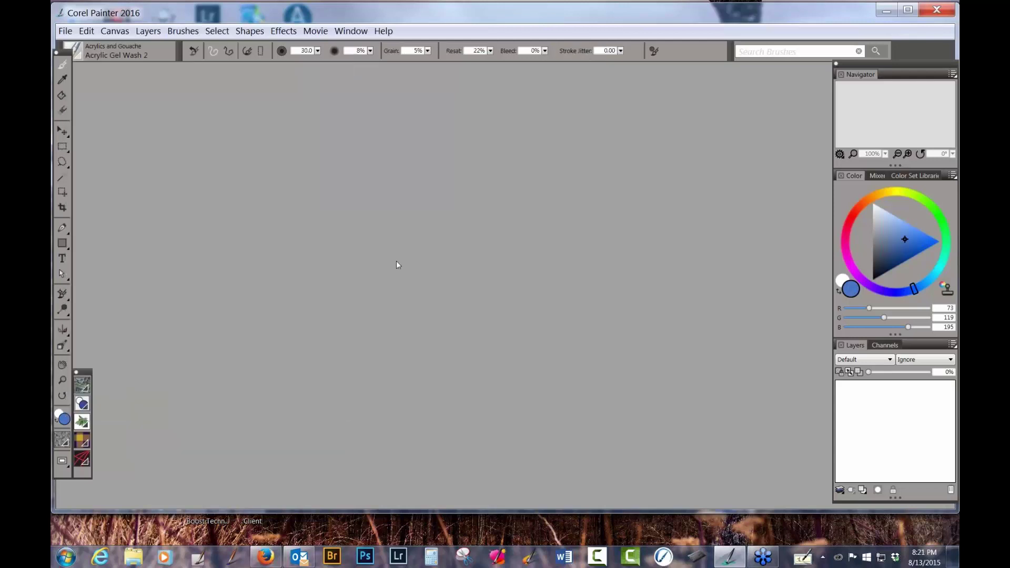
Step: Review the Acrylics and Gouache variants in the Painter 2016 Brushes library, and close the brush library
{"action": "left_click", "coordinate": [78, 56]}
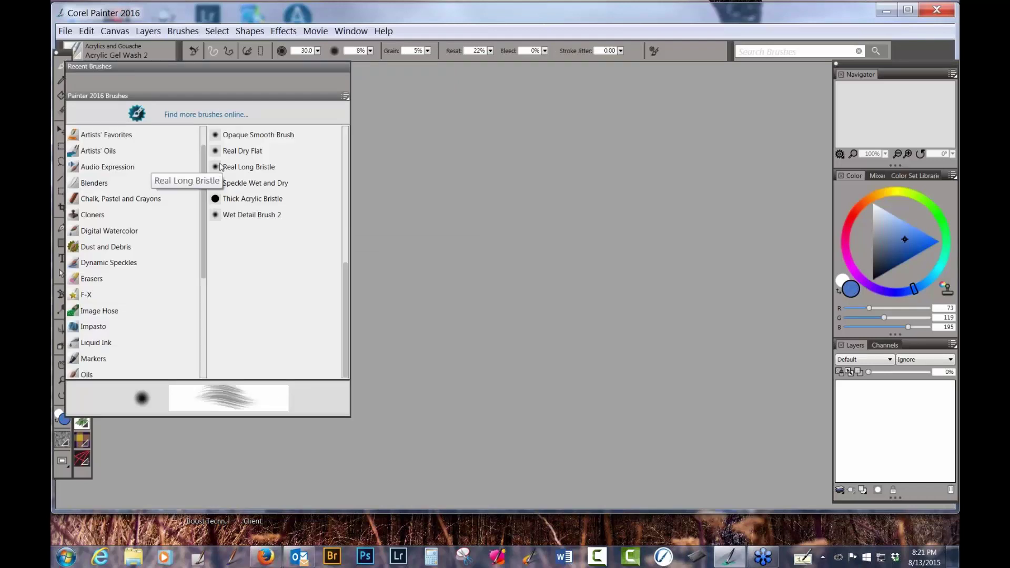
{"action": "scroll", "coordinate": [209, 187], "scroll_direction": "up", "scroll_amount": 2}
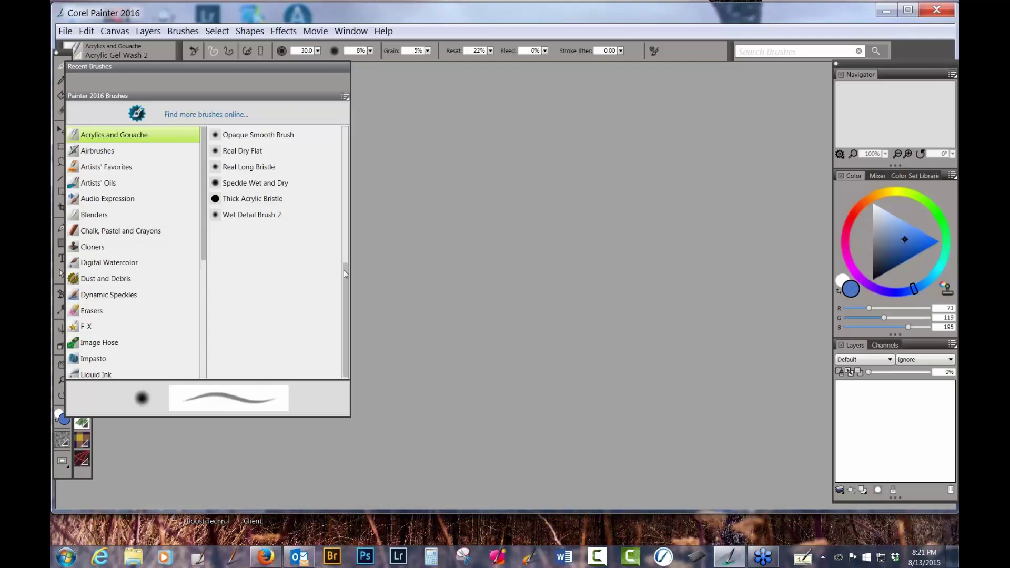
{"action": "left_click_drag", "start_coordinate": [345, 273], "coordinate": [353, 129]}
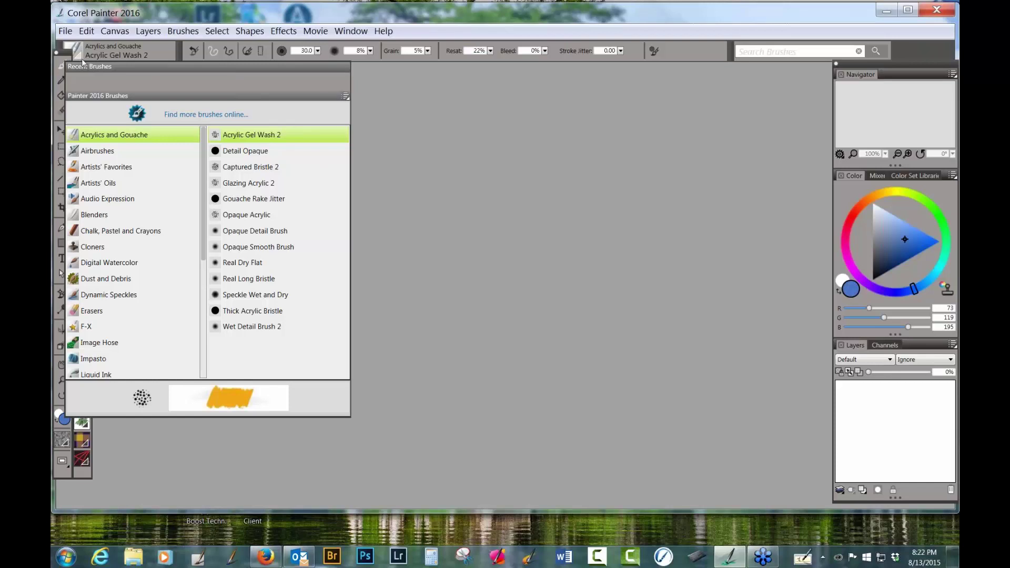
{"action": "left_click", "coordinate": [385, 138]}
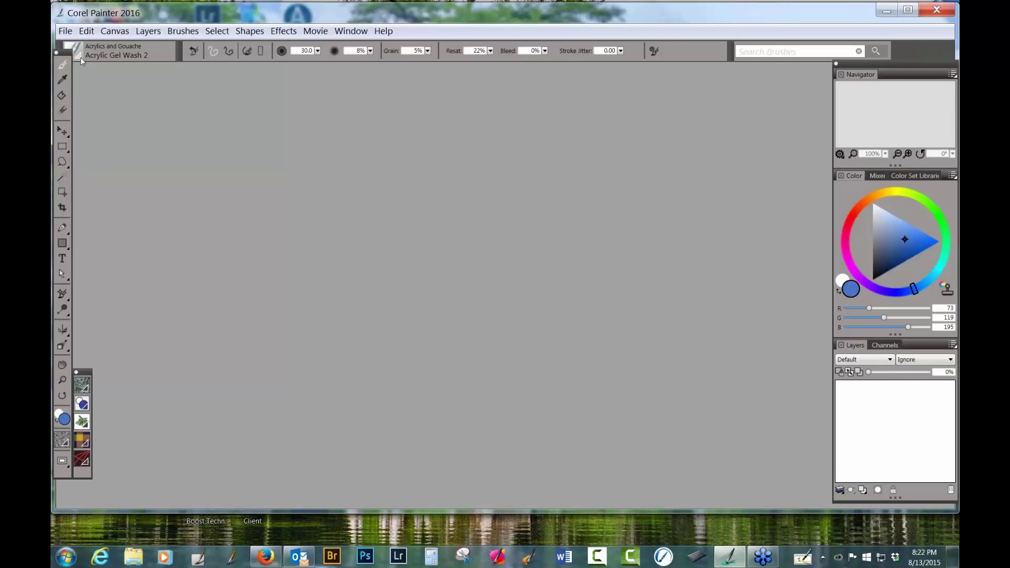
Step: Start a new image with a width of 1000 pixels and a height of 1000 pixels
{"action": "left_click", "coordinate": [68, 32]}
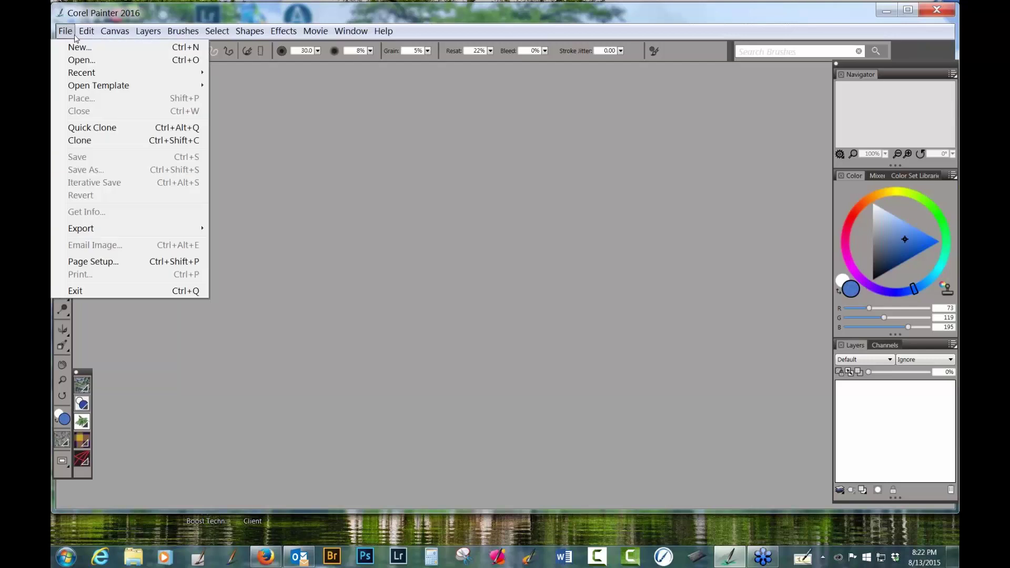
{"action": "left_click", "coordinate": [74, 46]}
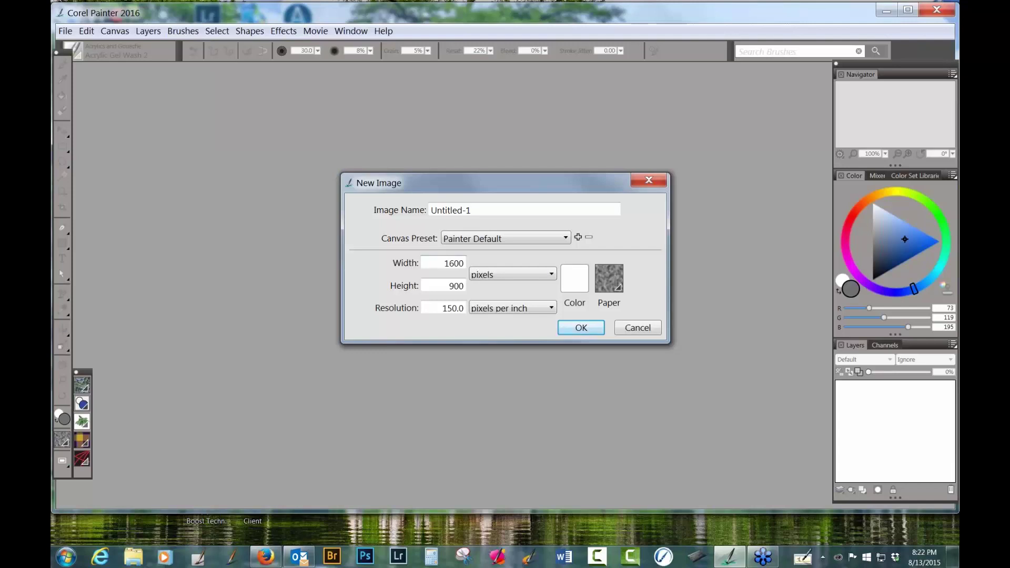
{"action": "double_click", "coordinate": [453, 263]}
{"action": "type", "text": "1000"}
{"action": "double_click", "coordinate": [442, 284]}
{"action": "type", "text": "1000"}
{"action": "key", "text": "Tab"}
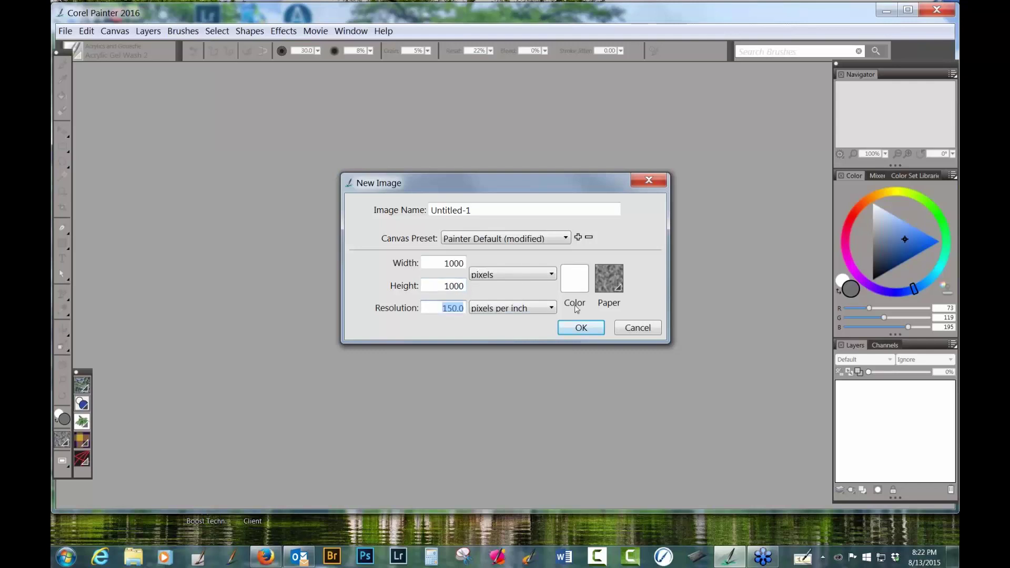
Step: Set the resolution to 100 pixels per inch, choose the light, rough-grained texture from the Watercolor Papers, and create the image
{"action": "type", "text": "1000"}
{"action": "key", "text": "BackSpace"}
{"action": "left_click", "coordinate": [618, 289]}
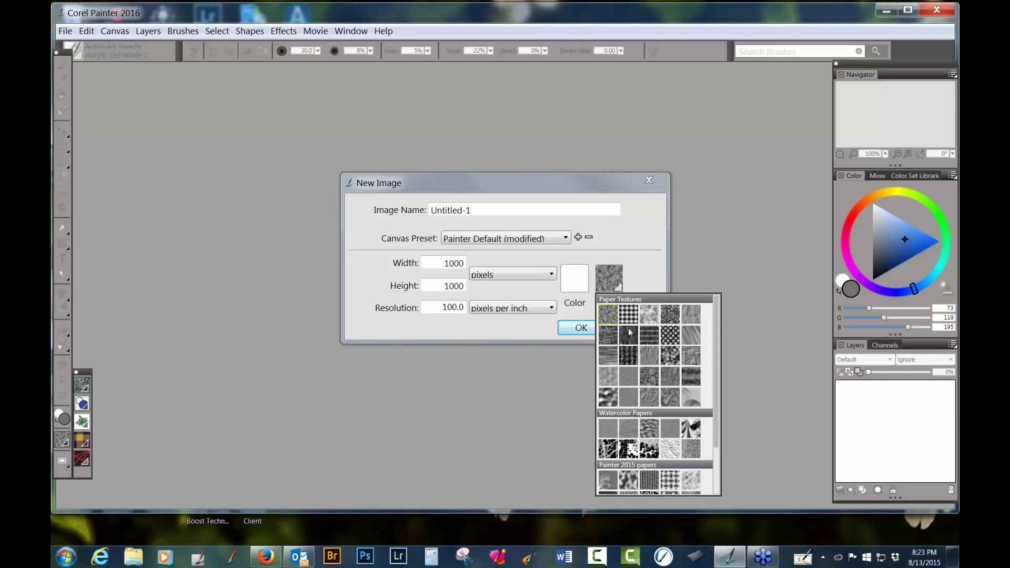
{"action": "left_click", "coordinate": [670, 449]}
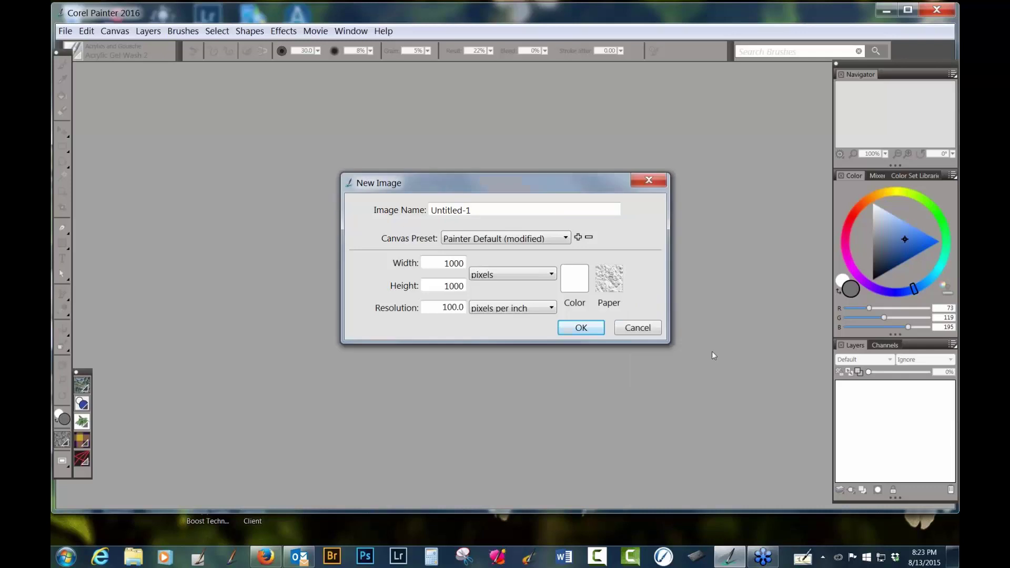
{"action": "left_click", "coordinate": [581, 327]}
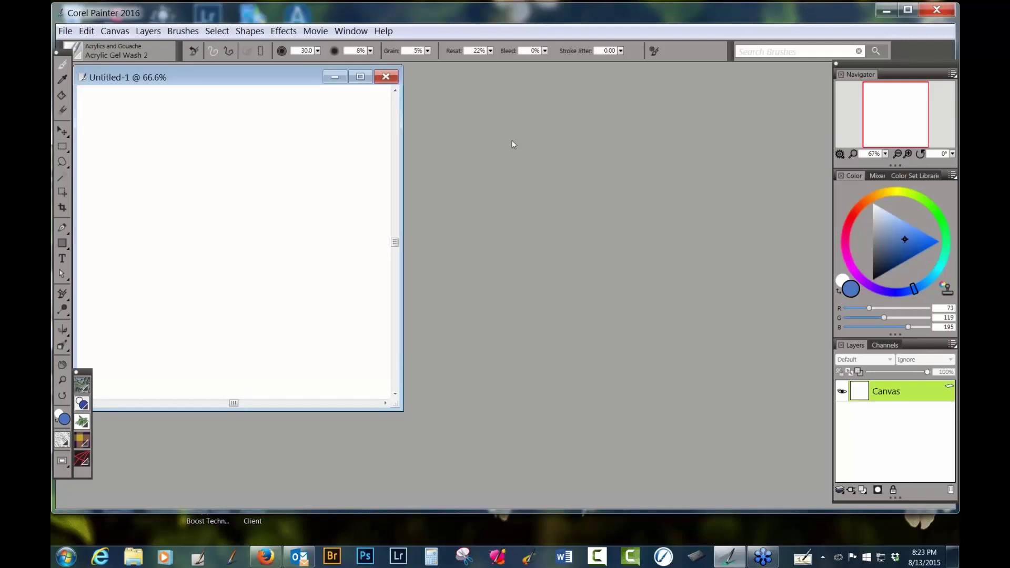
Step: Centre and enlarge the Untitled-1 image window, and select the Opaque Acrylic brush from Acrylics and Gouache
{"action": "left_click_drag", "start_coordinate": [278, 83], "coordinate": [530, 82]}
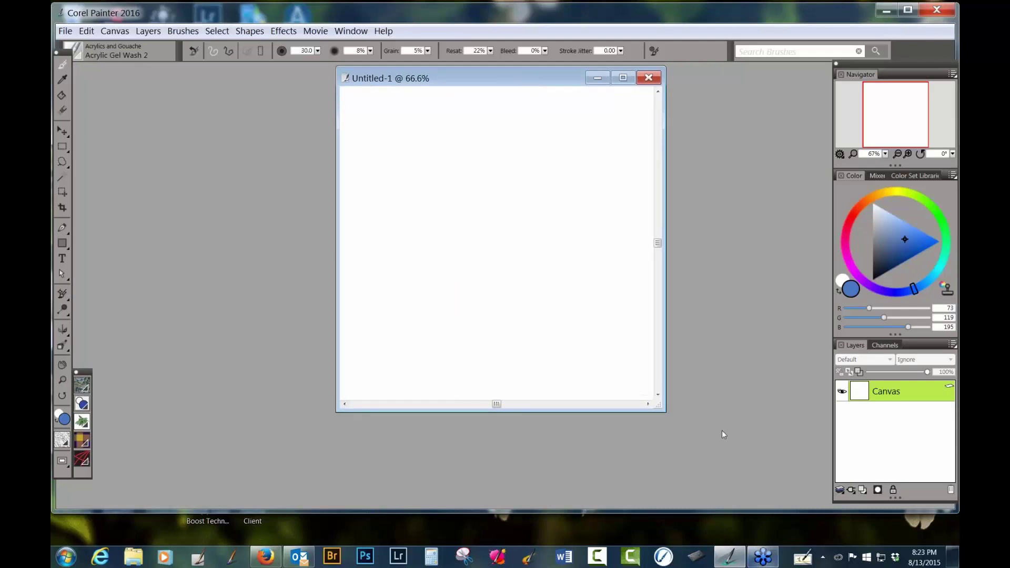
{"action": "left_click_drag", "start_coordinate": [663, 410], "coordinate": [735, 477]}
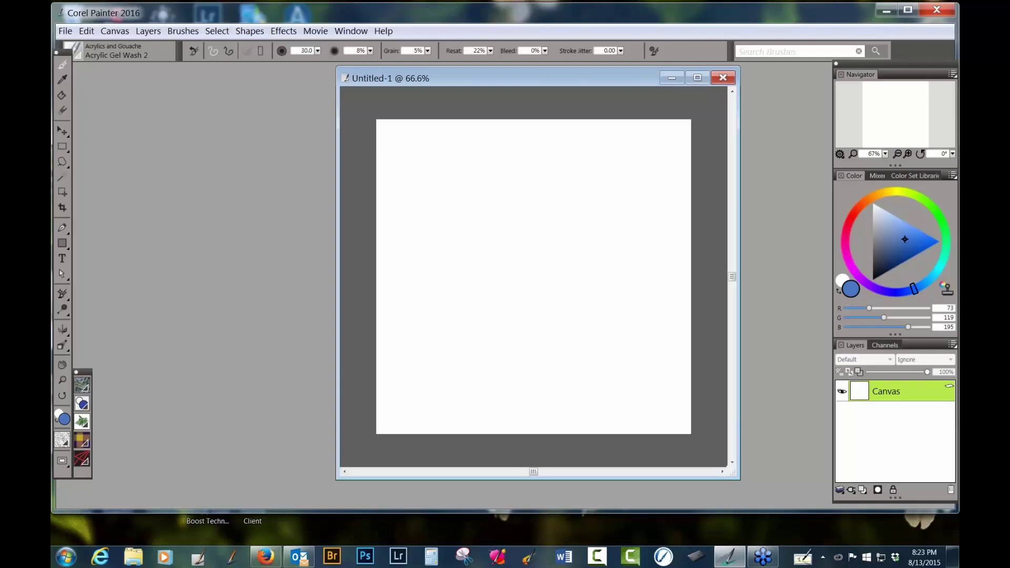
{"action": "left_click", "coordinate": [79, 52]}
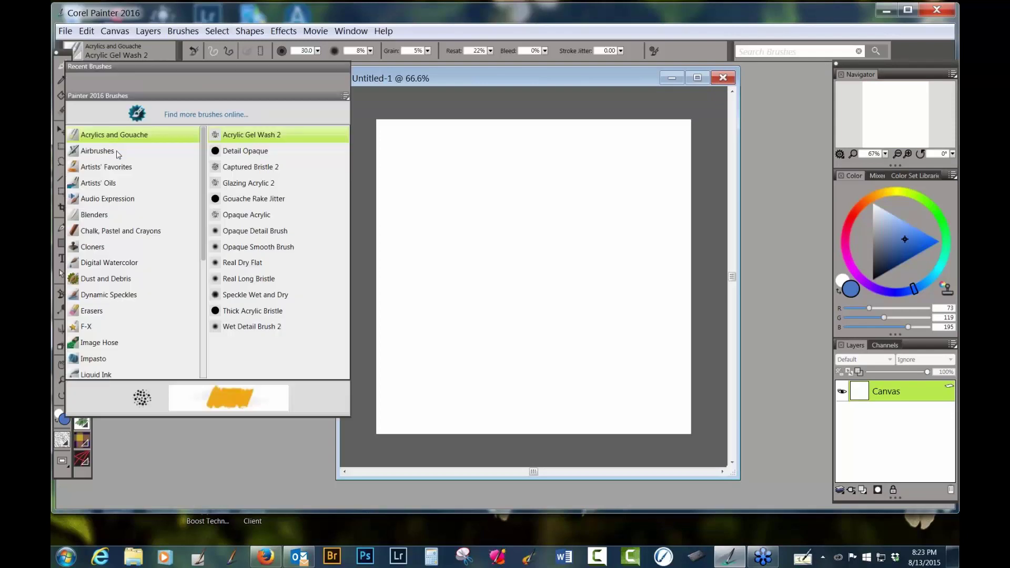
{"action": "left_click", "coordinate": [247, 216]}
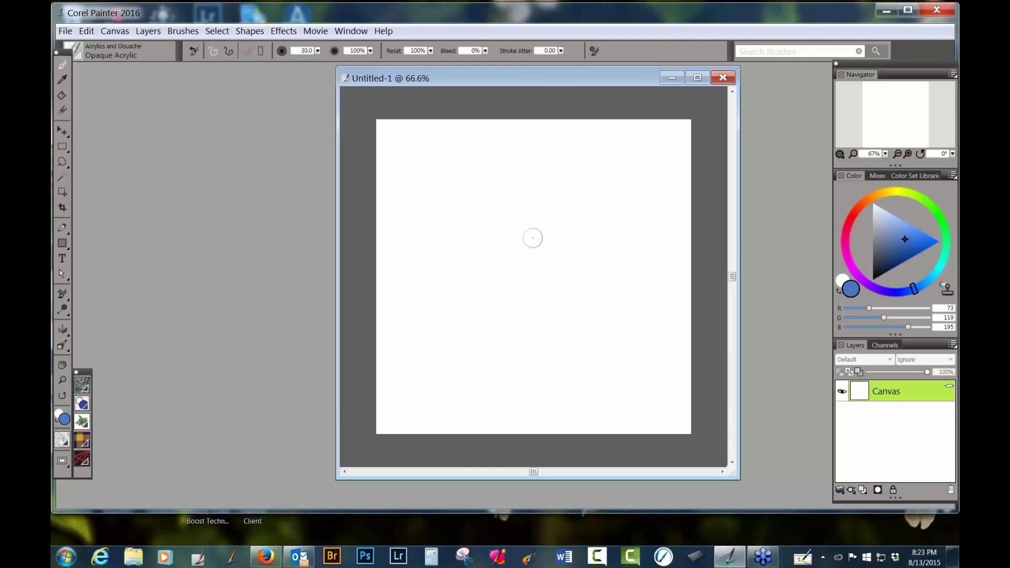
Step: Show the brush control panels, place them beside the Untitled-1 image window, and collapse the General controls
{"action": "key", "text": "ctrl+b"}
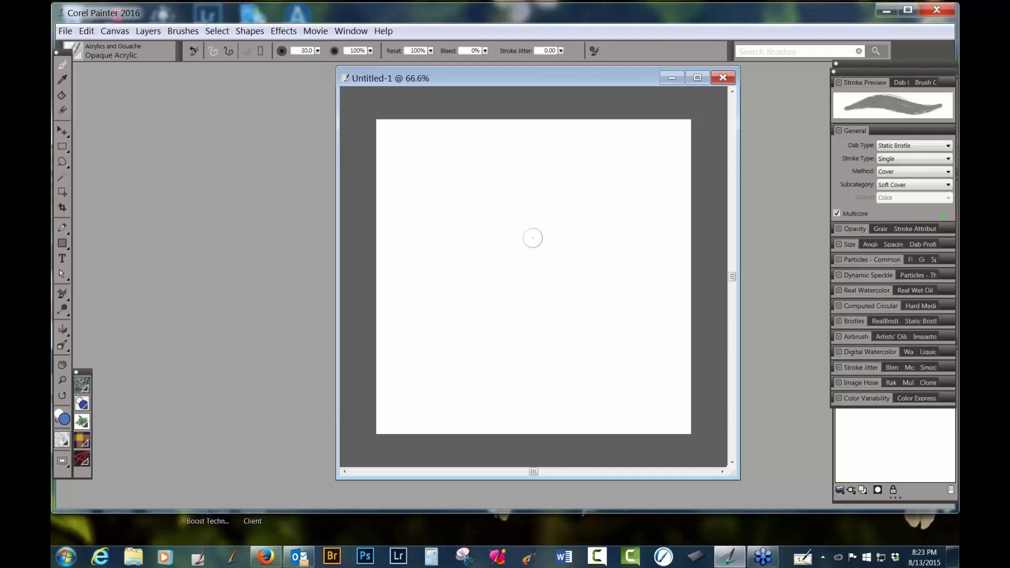
{"action": "mouse_move", "coordinate": [910, 71]}
{"action": "left_mouse_down"}
{"action": "mouse_move", "coordinate": [296, 128]}
{"action": "mouse_move", "coordinate": [268, 78]}
{"action": "left_mouse_up"}
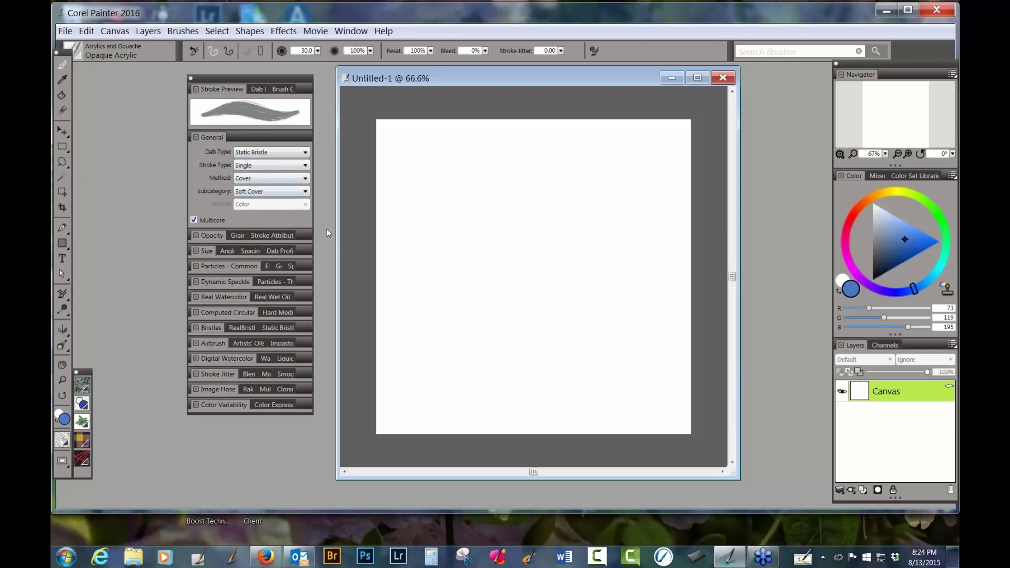
{"action": "left_click", "coordinate": [216, 137]}
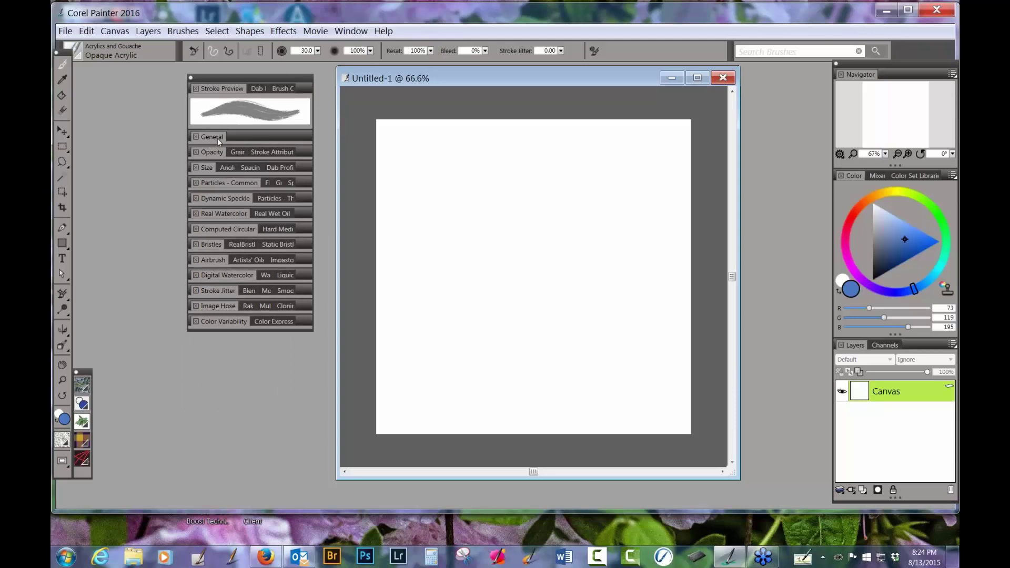
Step: Expand the Blending brush controls to examine their resaturation, bleed and dryout settings, and collapse them again
{"action": "left_click", "coordinate": [249, 291]}
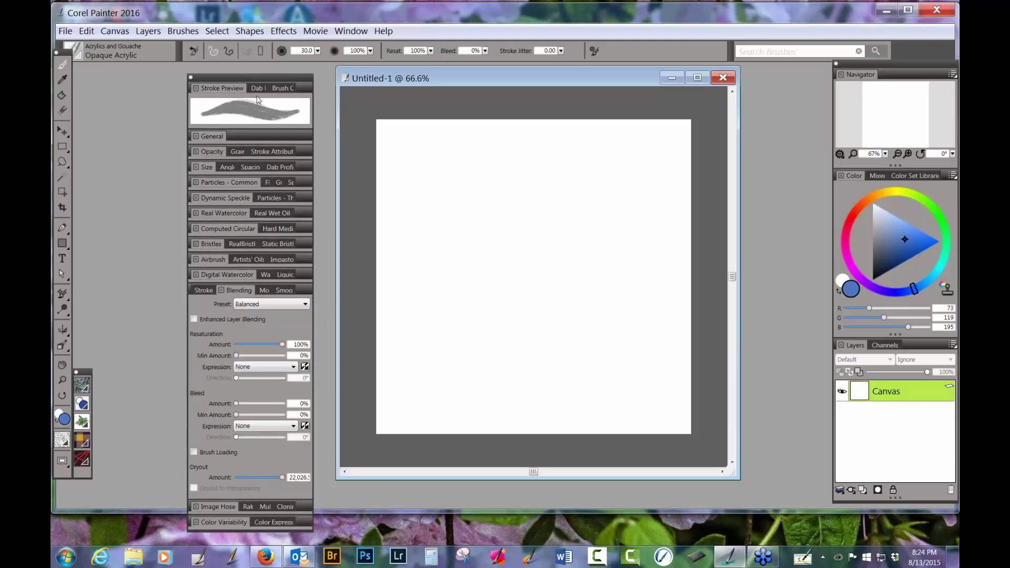
{"action": "left_click_drag", "start_coordinate": [253, 80], "coordinate": [253, 71]}
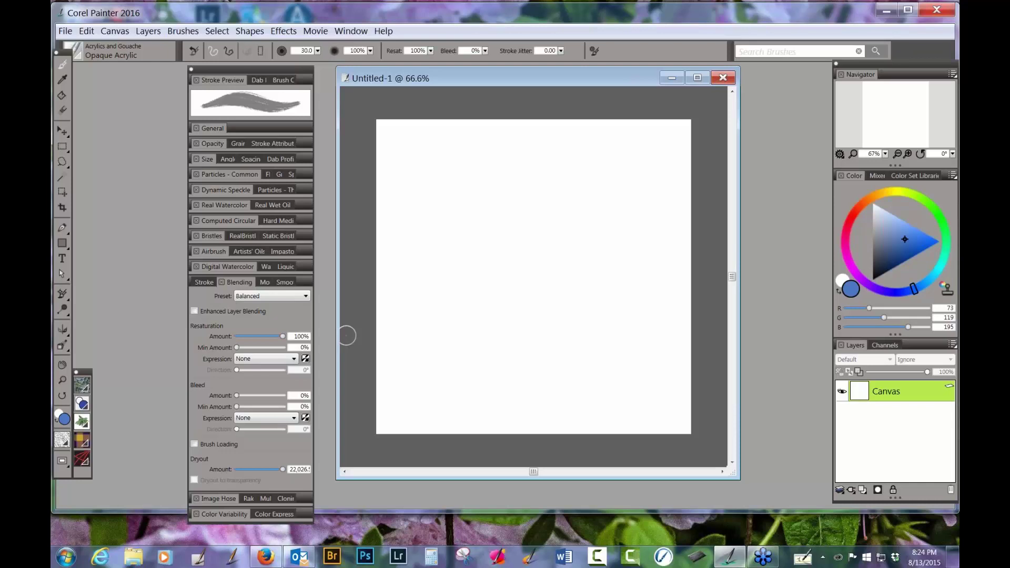
{"action": "left_click", "coordinate": [240, 283]}
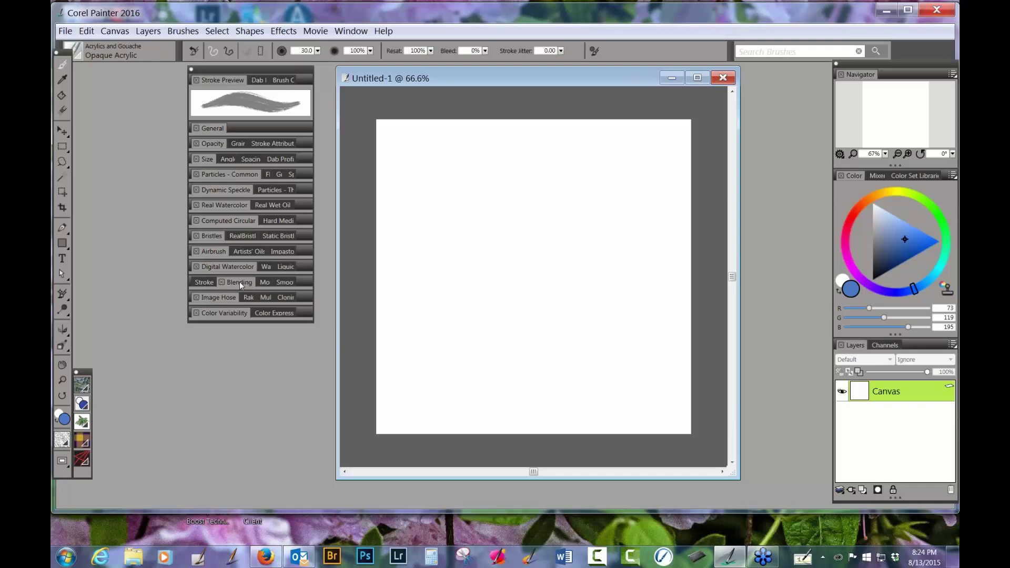
Step: Expand the General brush controls and review the full list of dab types from Circular to Dynamic Speckle Bristle
{"action": "left_click", "coordinate": [213, 128]}
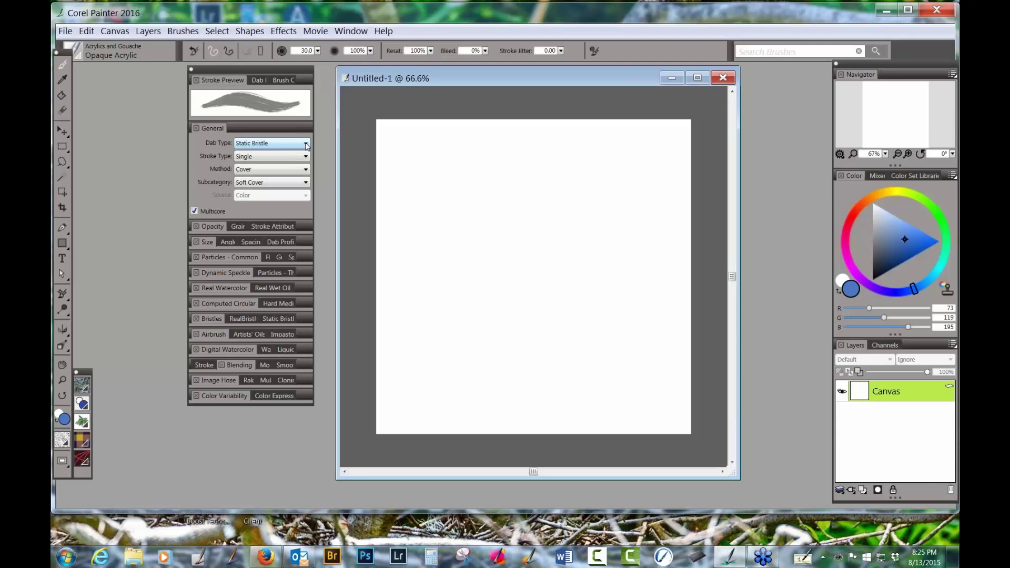
{"action": "left_click", "coordinate": [306, 144]}
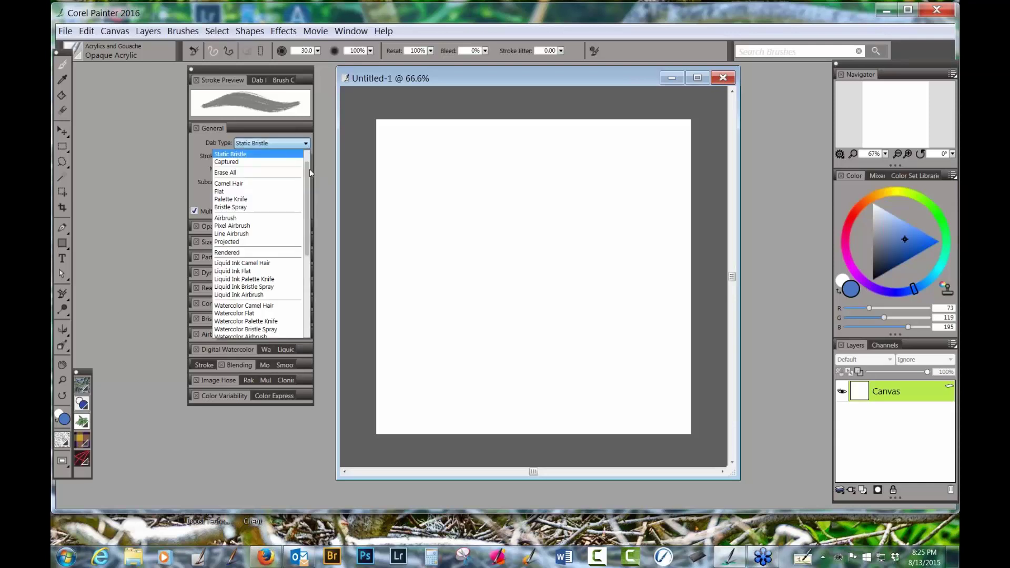
{"action": "scroll", "coordinate": [309, 169], "scroll_direction": "up", "scroll_amount": 2}
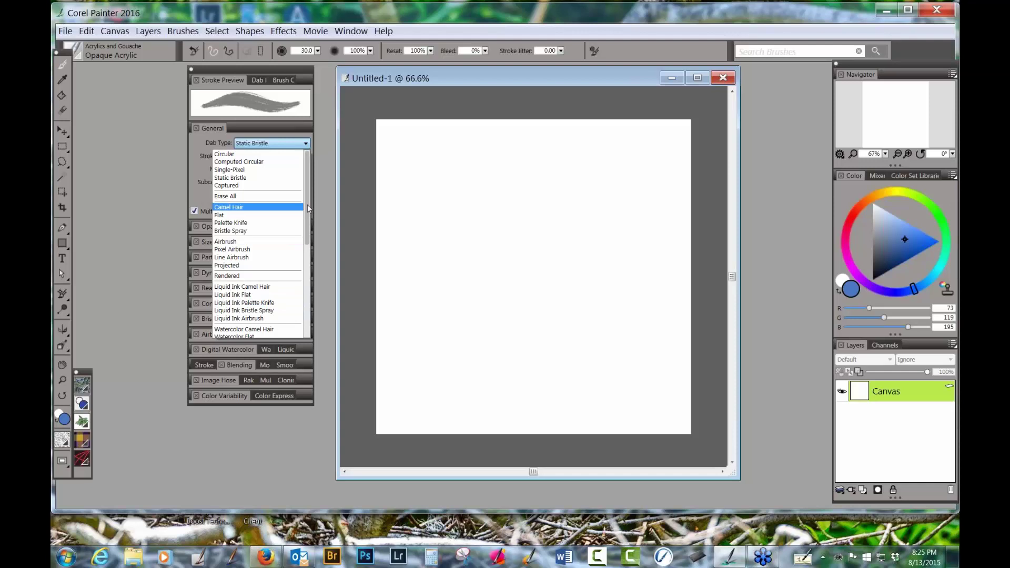
{"action": "left_click_drag", "start_coordinate": [308, 204], "coordinate": [304, 224]}
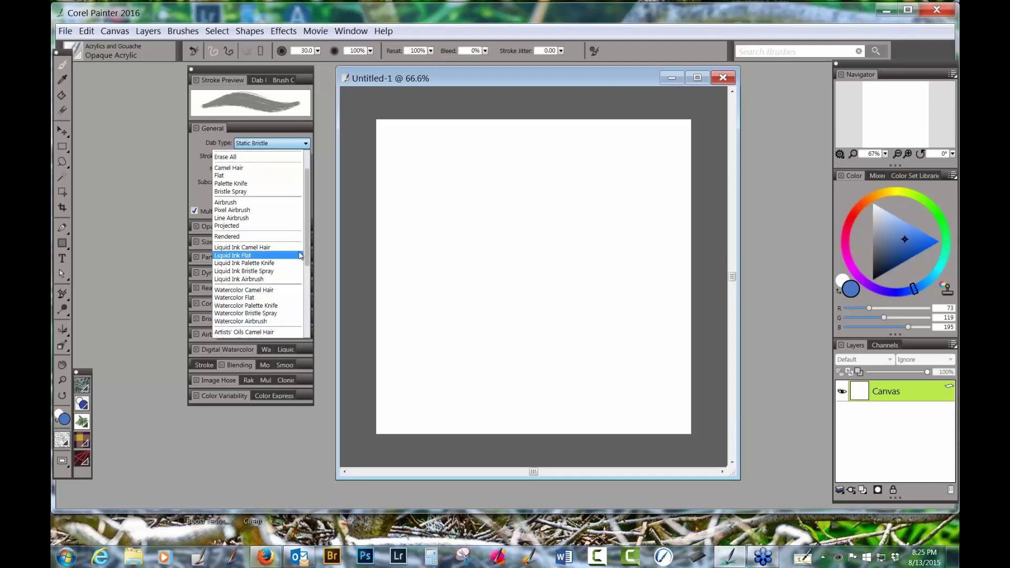
{"action": "left_click_drag", "start_coordinate": [306, 249], "coordinate": [302, 254]}
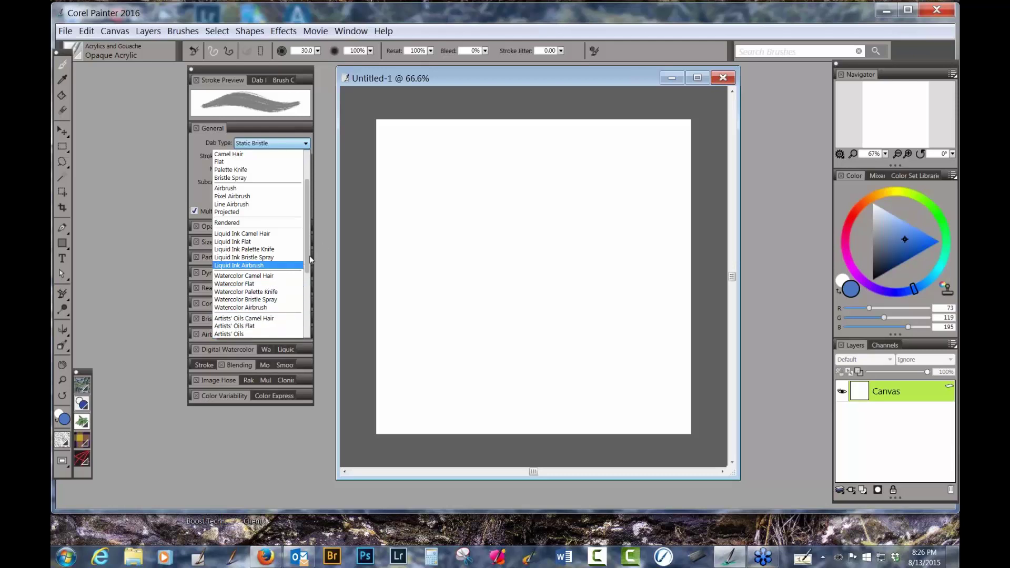
{"action": "left_click_drag", "start_coordinate": [307, 257], "coordinate": [313, 298]}
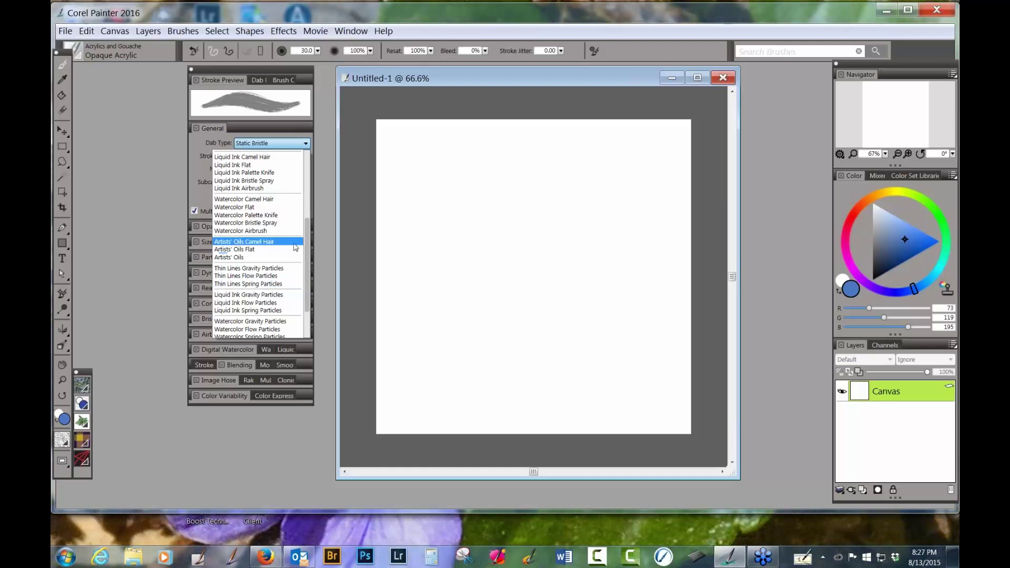
{"action": "left_click_drag", "start_coordinate": [306, 246], "coordinate": [310, 271]}
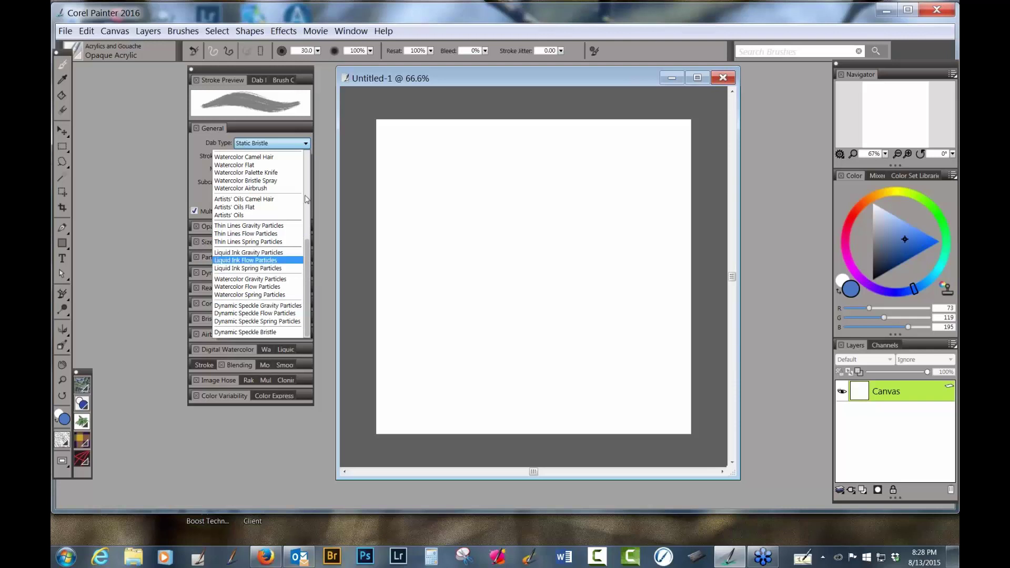
Step: Try the Watercolor Camel Hair dab type on the Opaque Acrylic brush, and reset the brush to its default settings
{"action": "left_click", "coordinate": [302, 158]}
{"action": "left_click", "coordinate": [306, 144]}
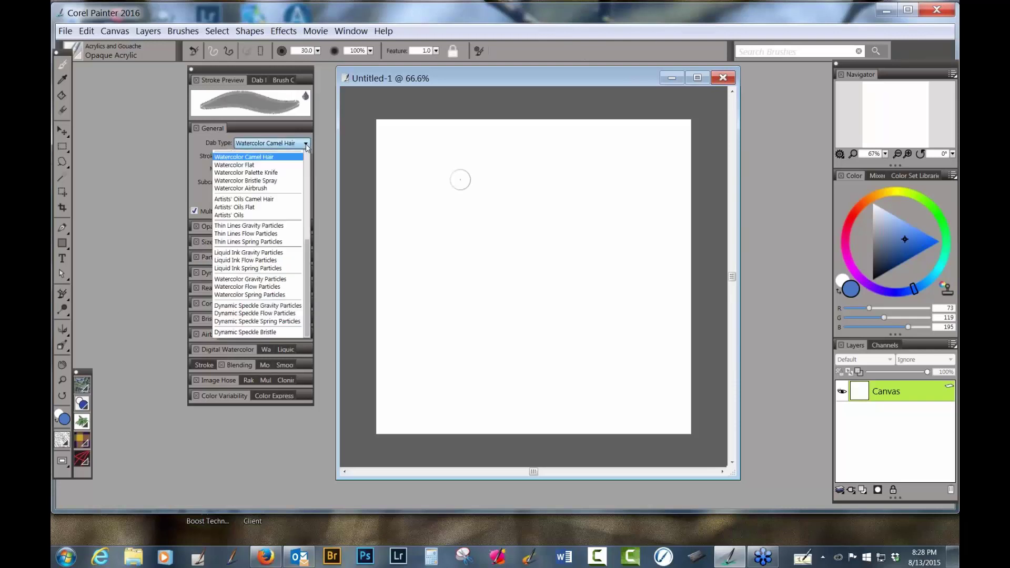
{"action": "left_click", "coordinate": [305, 144]}
{"action": "left_click", "coordinate": [193, 51]}
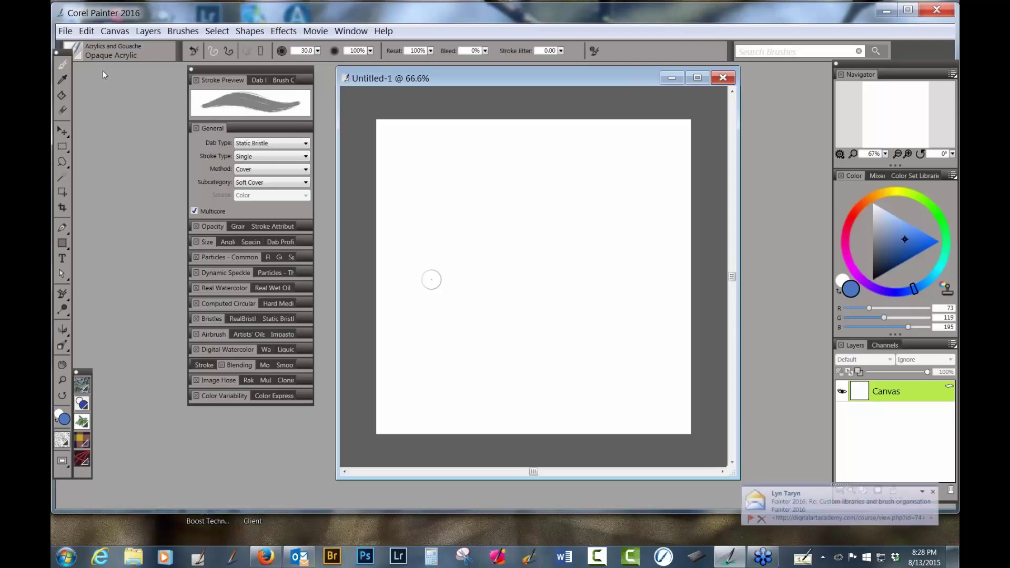
Step: Select the Blender Bristle brush from the Artists' Oils category and close the brush library
{"action": "left_click", "coordinate": [81, 55]}
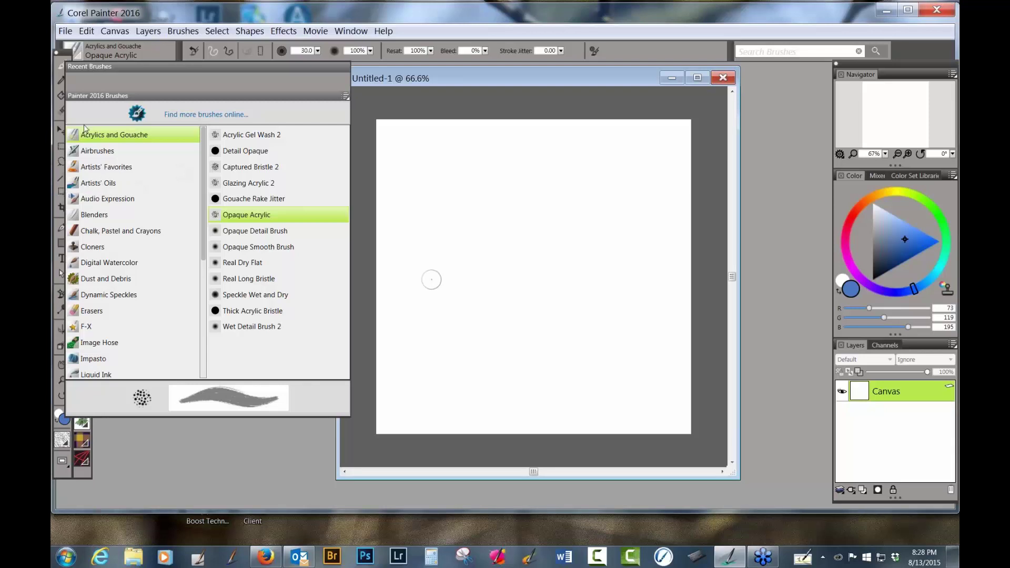
{"action": "left_click", "coordinate": [101, 184]}
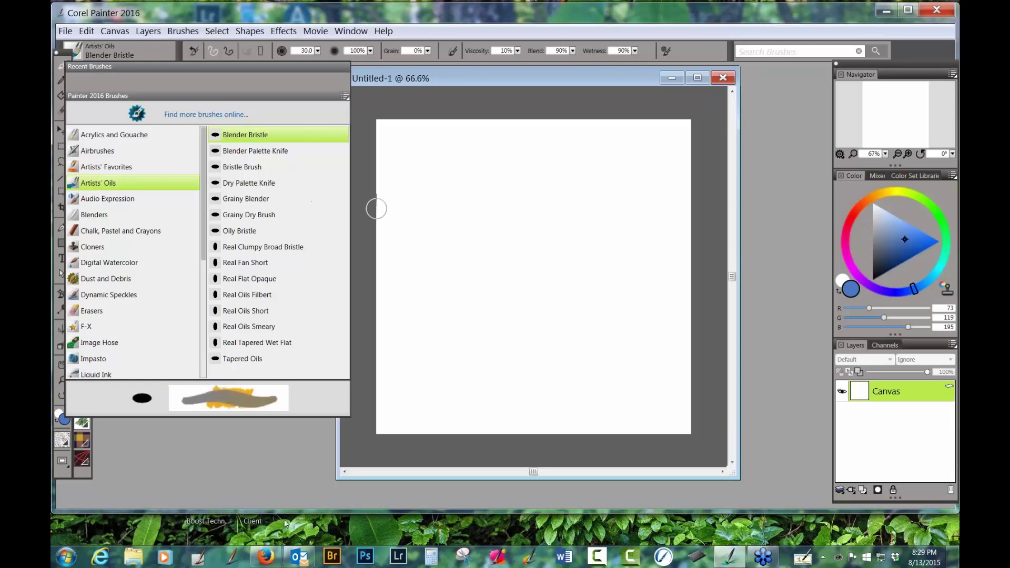
{"action": "left_click", "coordinate": [274, 468]}
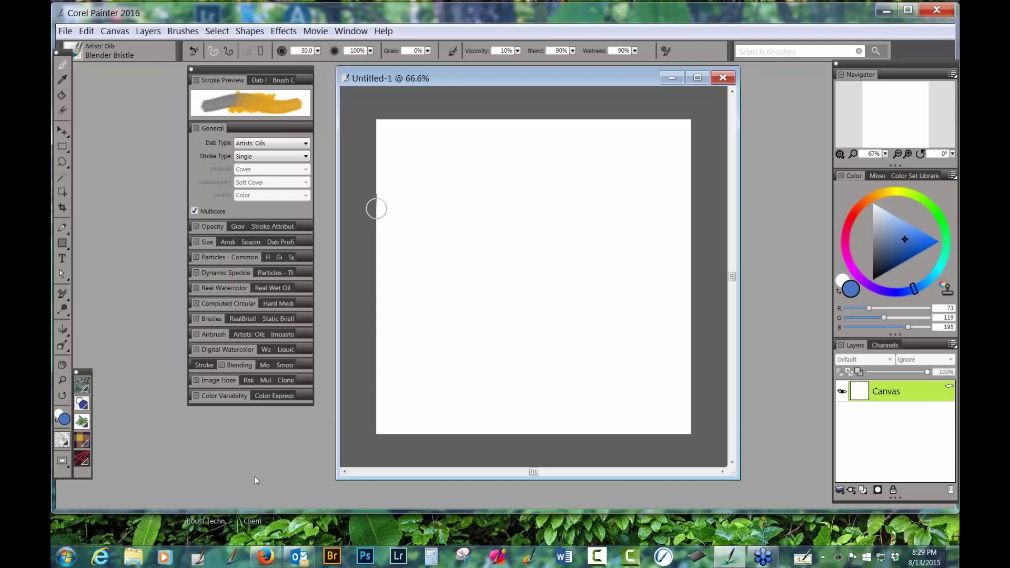
Step: Select the Spongy Particles brush from the Dynamic Speckles category and expand its Color Expression controls
{"action": "left_click", "coordinate": [78, 52]}
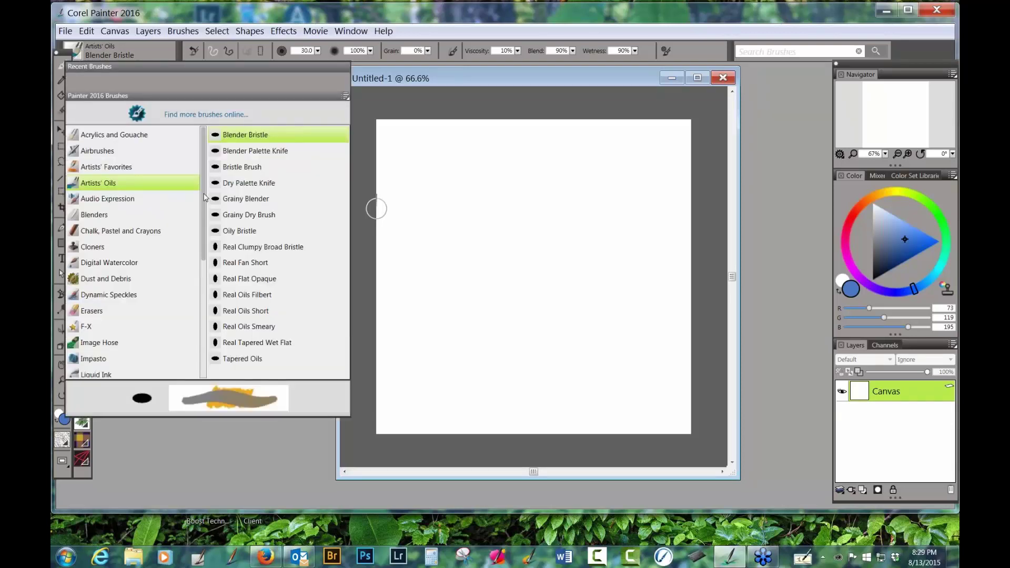
{"action": "scroll", "coordinate": [204, 197], "scroll_direction": "down", "scroll_amount": 4}
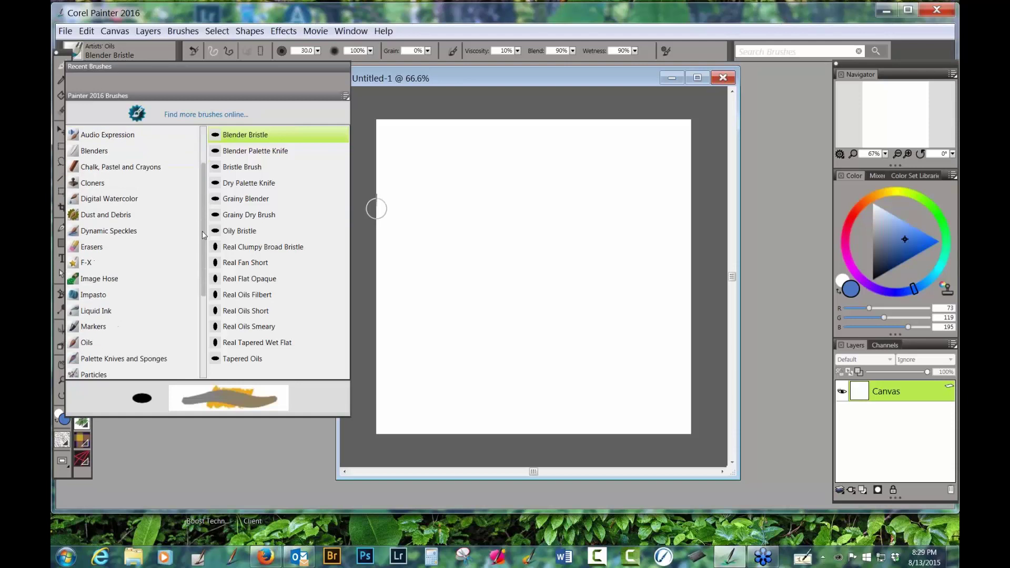
{"action": "left_click", "coordinate": [126, 233]}
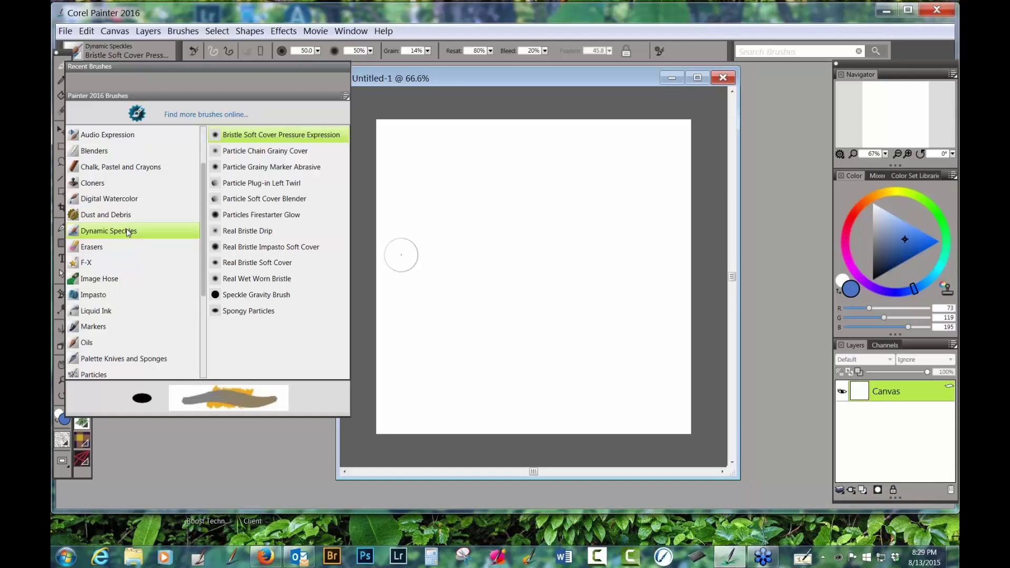
{"action": "left_click", "coordinate": [255, 312]}
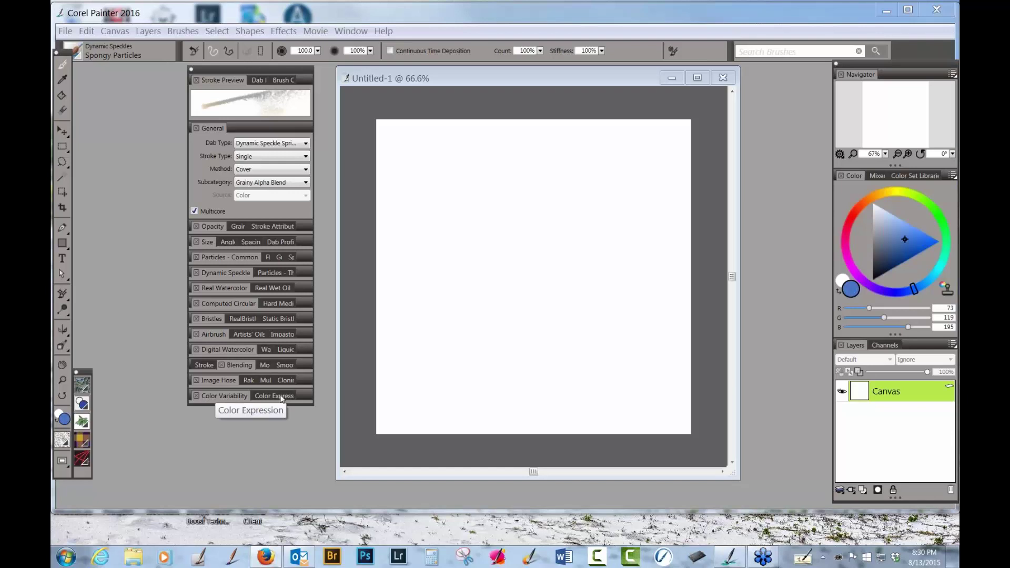
{"action": "left_click", "coordinate": [274, 396]}
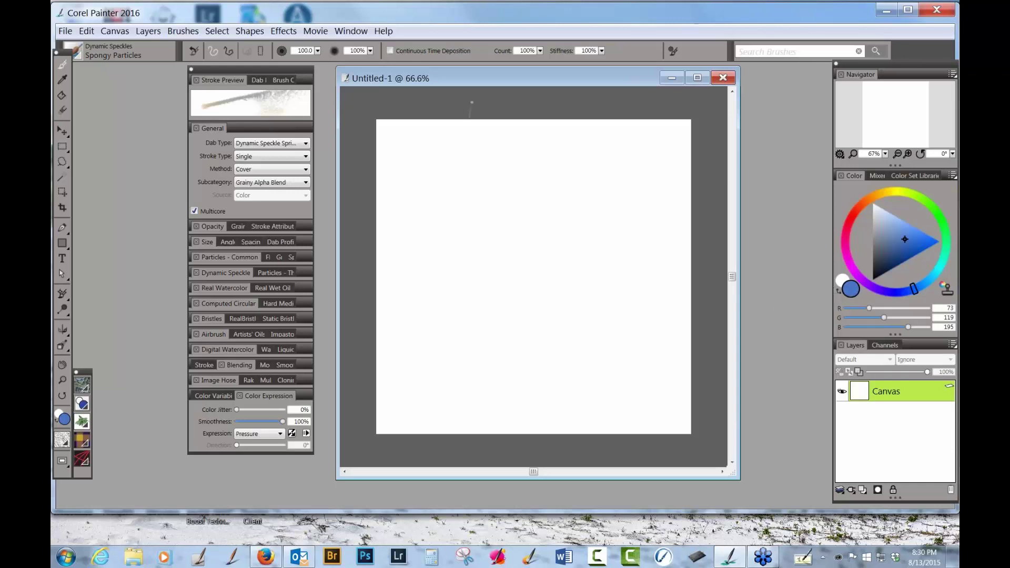
Step: Switch from the Default workspace to the custom workspace whose name ends in Base
{"action": "left_click", "coordinate": [362, 32]}
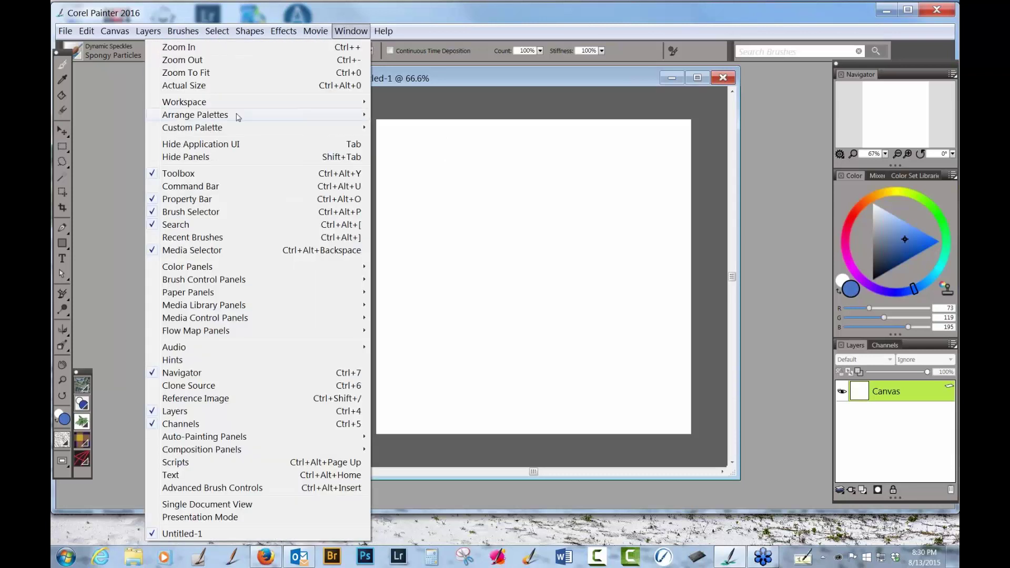
{"action": "mouse_move", "coordinate": [209, 108]}
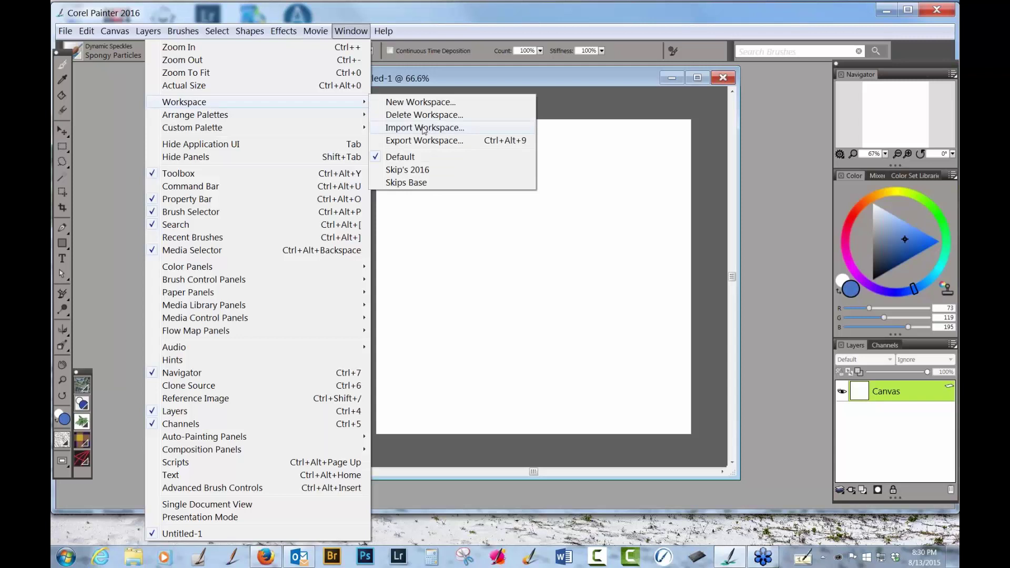
{"action": "left_click", "coordinate": [407, 183]}
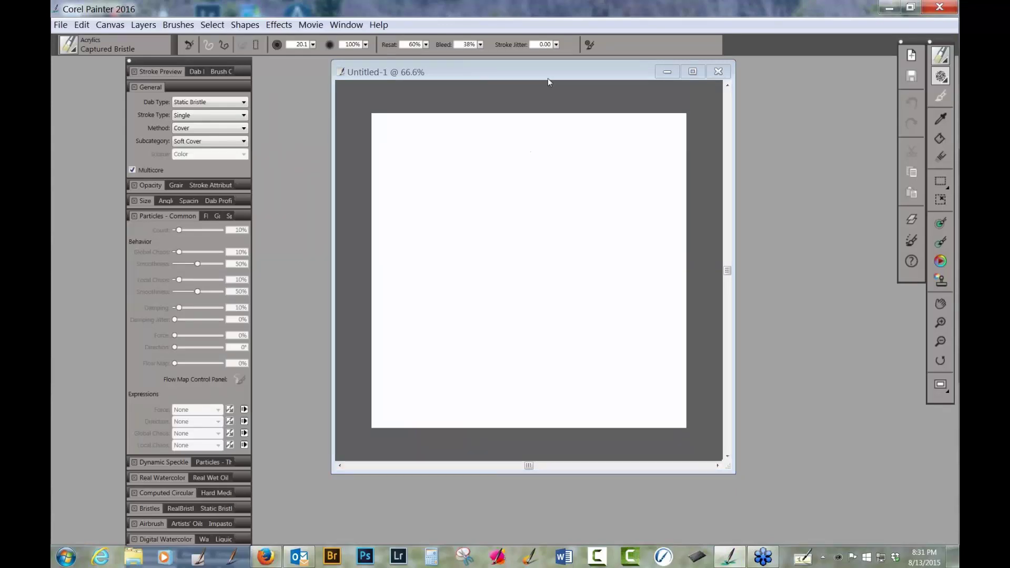
Step: Replace the Painter 2015 brush library with the Painter 2016 Brushes library in the current workspace
{"action": "left_click", "coordinate": [72, 51]}
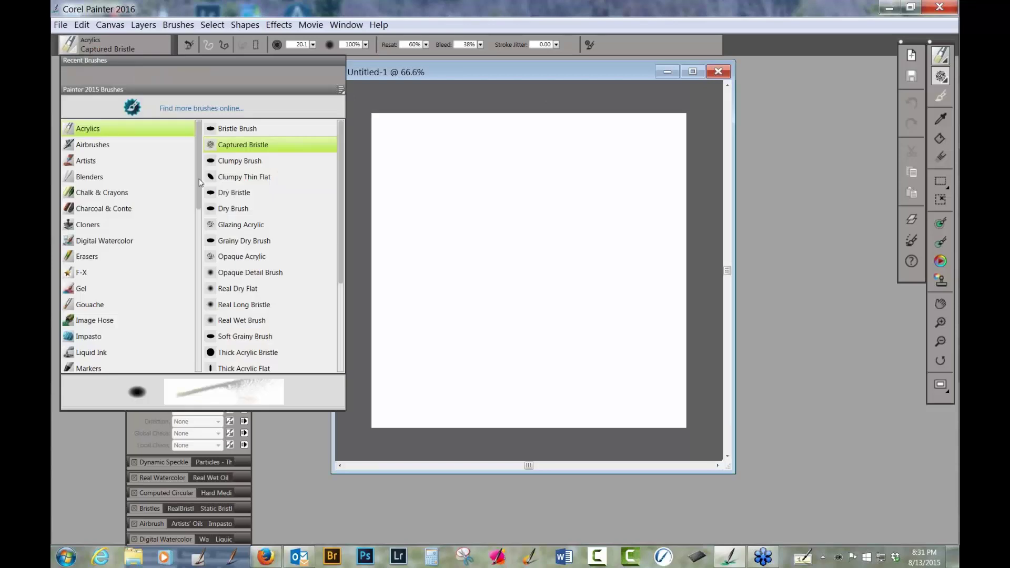
{"action": "mouse_move", "coordinate": [201, 183]}
{"action": "left_mouse_down"}
{"action": "mouse_move", "coordinate": [200, 288]}
{"action": "mouse_move", "coordinate": [193, 185]}
{"action": "left_mouse_up"}
{"action": "left_click", "coordinate": [341, 90]}
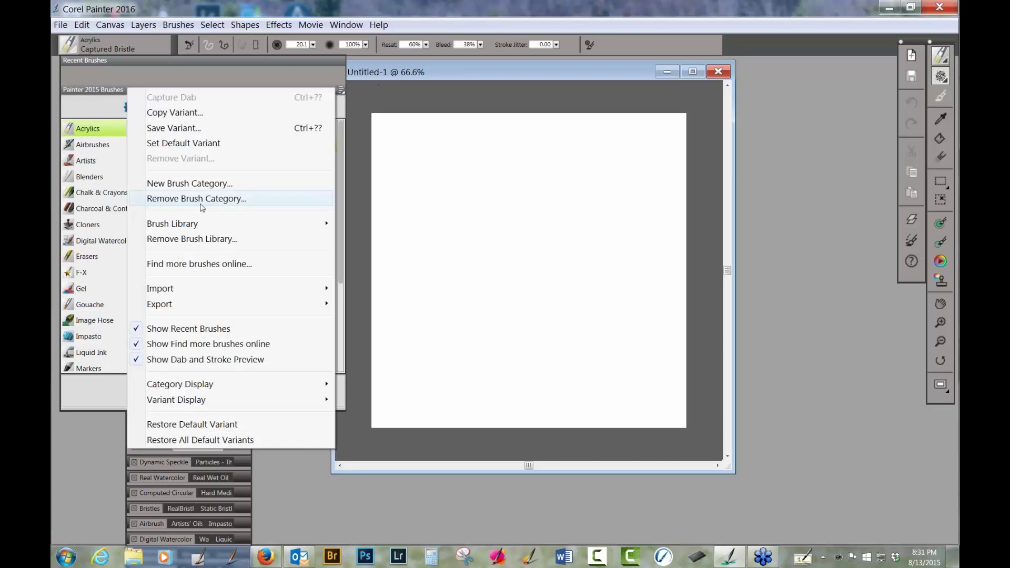
{"action": "mouse_move", "coordinate": [200, 221]}
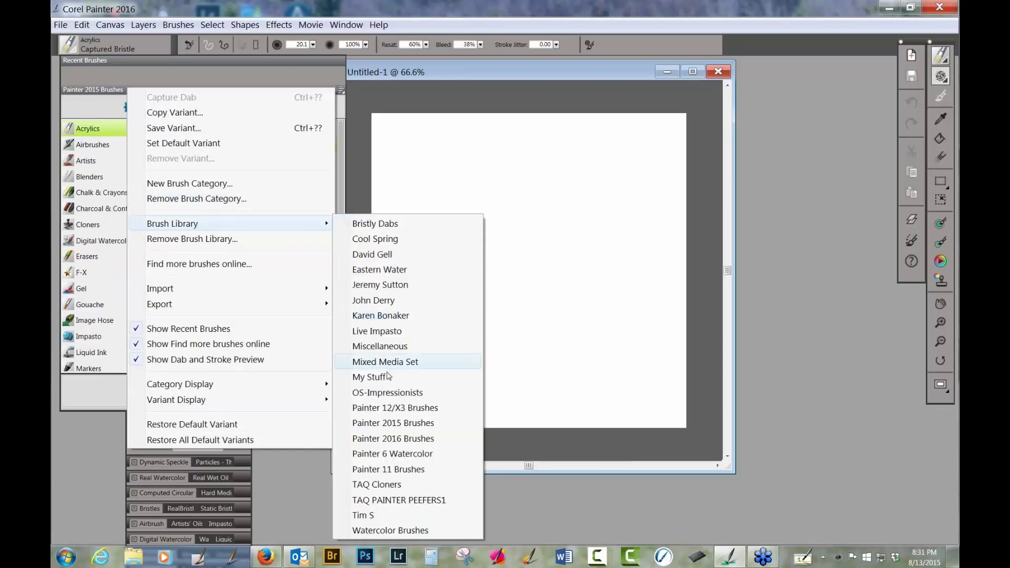
{"action": "left_click", "coordinate": [397, 438]}
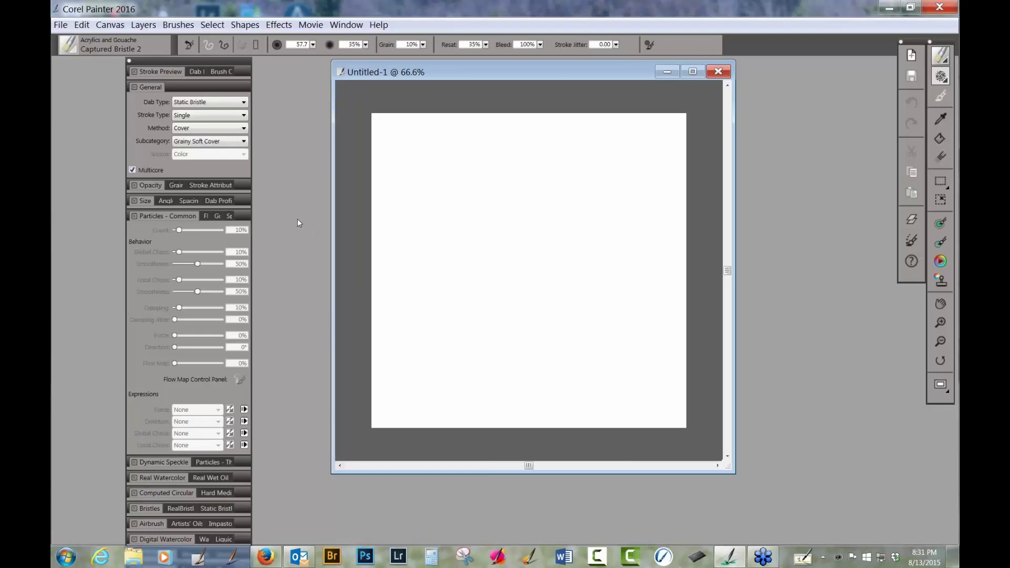
{"action": "left_click", "coordinate": [392, 9]}
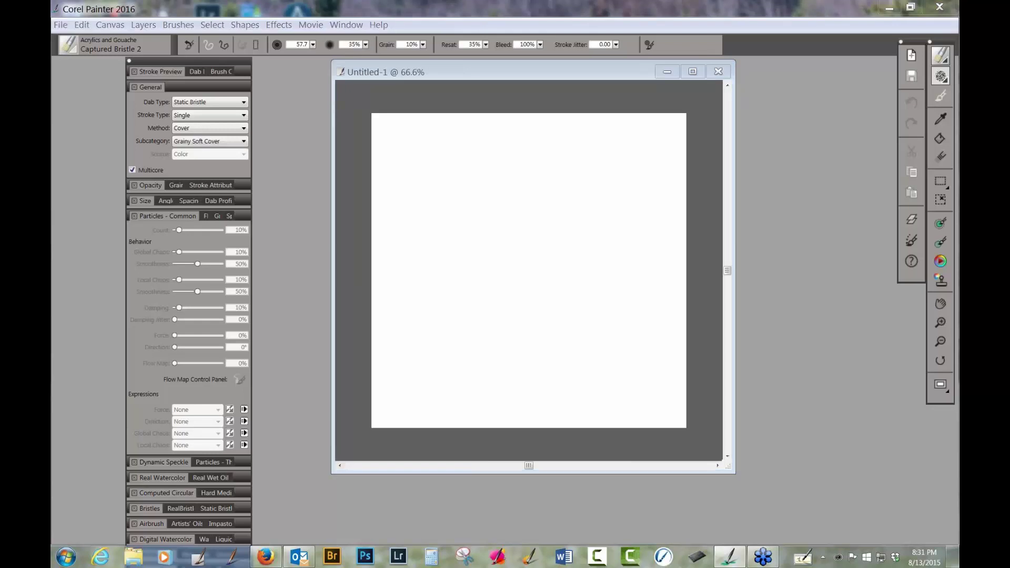
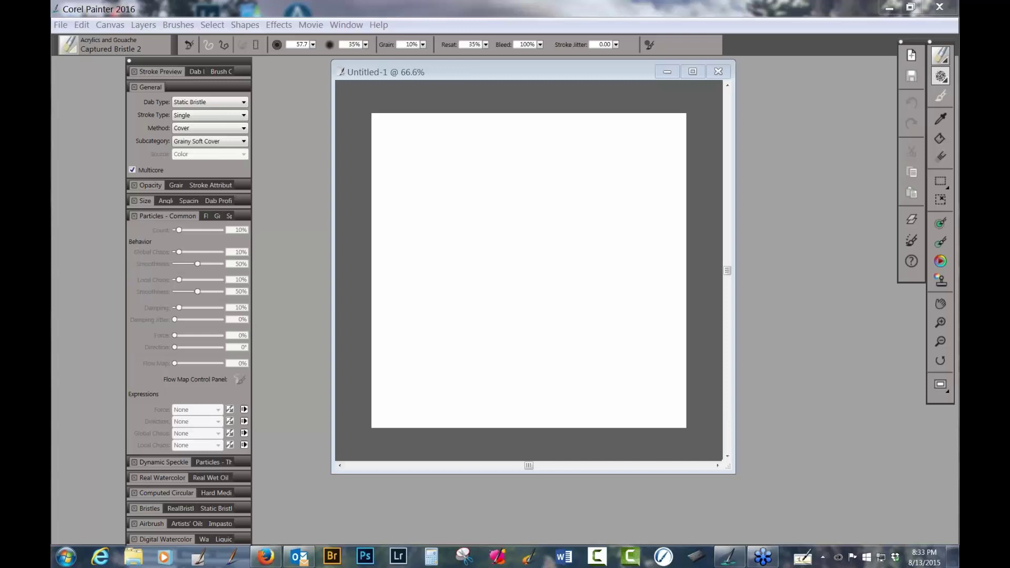
Step: Choose the Spongy Particles variant from the Dynamic Speckles category of the Painter 2016 Brushes library
{"action": "left_click", "coordinate": [75, 48]}
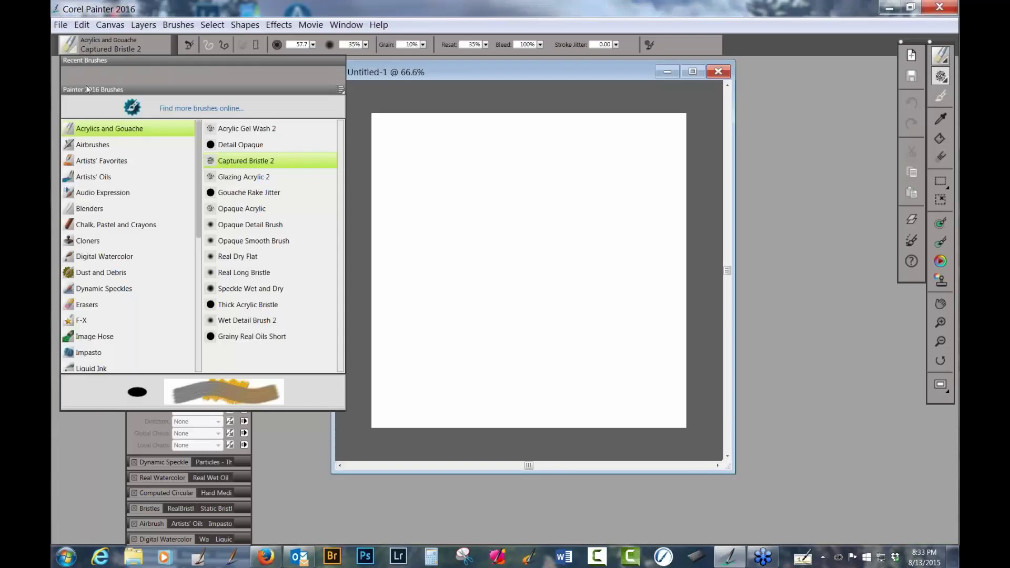
{"action": "left_click", "coordinate": [104, 289]}
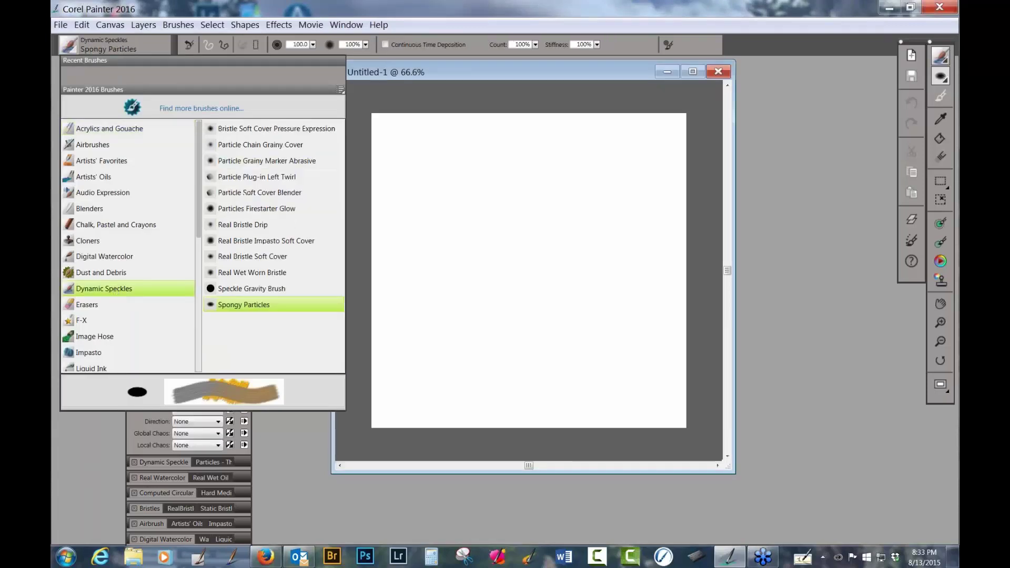
{"action": "left_click", "coordinate": [267, 304]}
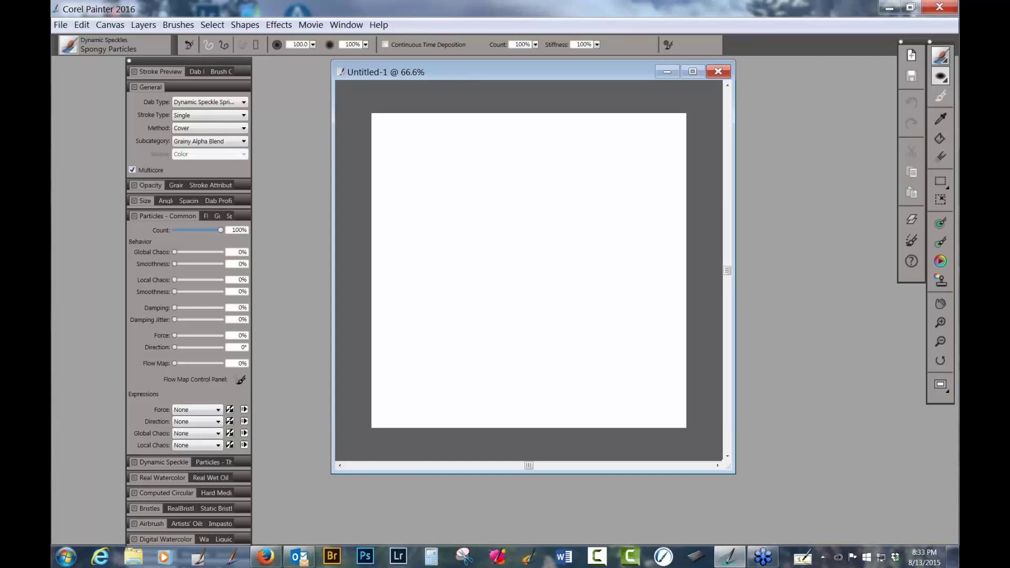
Step: Collapse the Particles - Common controls and expand the Blending controls of the Spongy Particles brush
{"action": "left_click", "coordinate": [718, 72]}
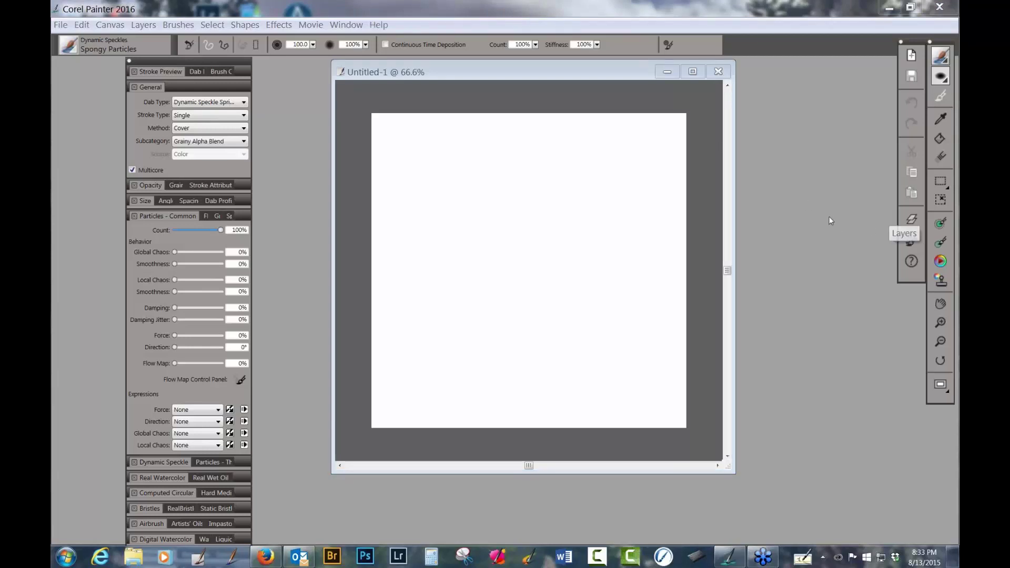
{"action": "left_click", "coordinate": [170, 215]}
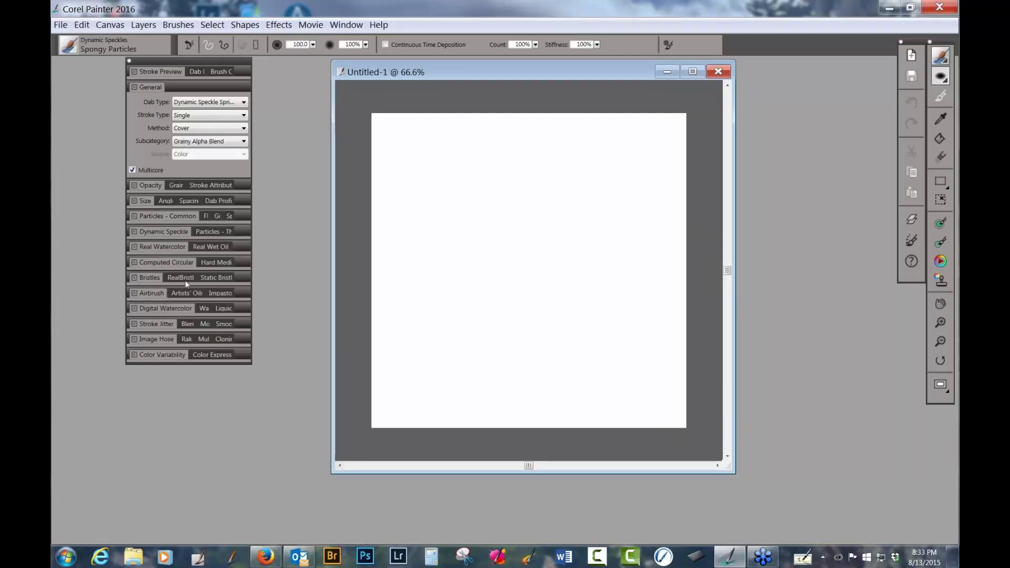
{"action": "left_click", "coordinate": [192, 323]}
{"action": "left_click", "coordinate": [191, 326]}
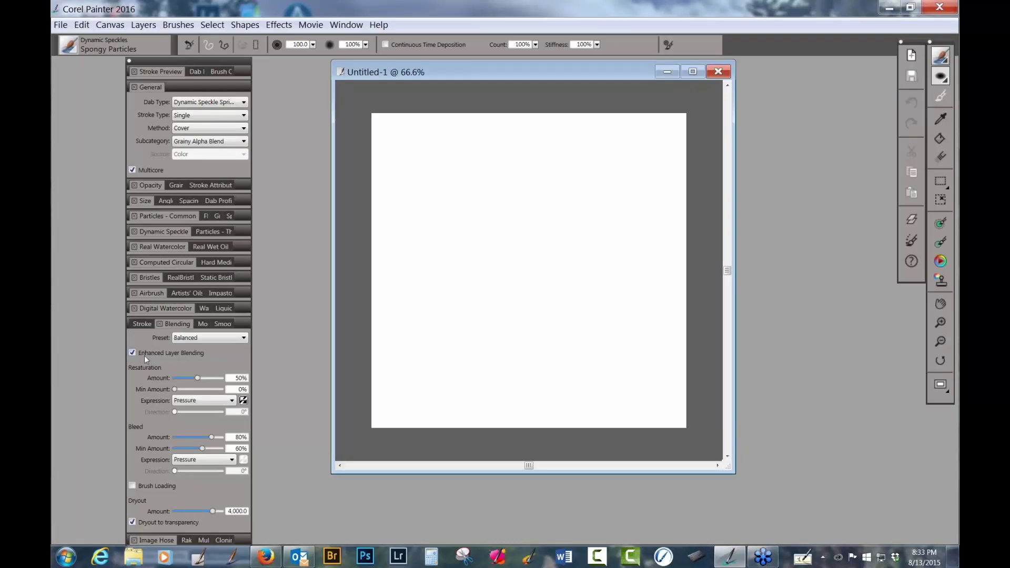
{"action": "mouse_move", "coordinate": [144, 355]}
Step: Show the Layers panel beside the document, then paint a trial Spongy Particles stroke on the Canvas and undo it
{"action": "left_click", "coordinate": [912, 220]}
{"action": "left_click_drag", "start_coordinate": [870, 67], "coordinate": [785, 137]}
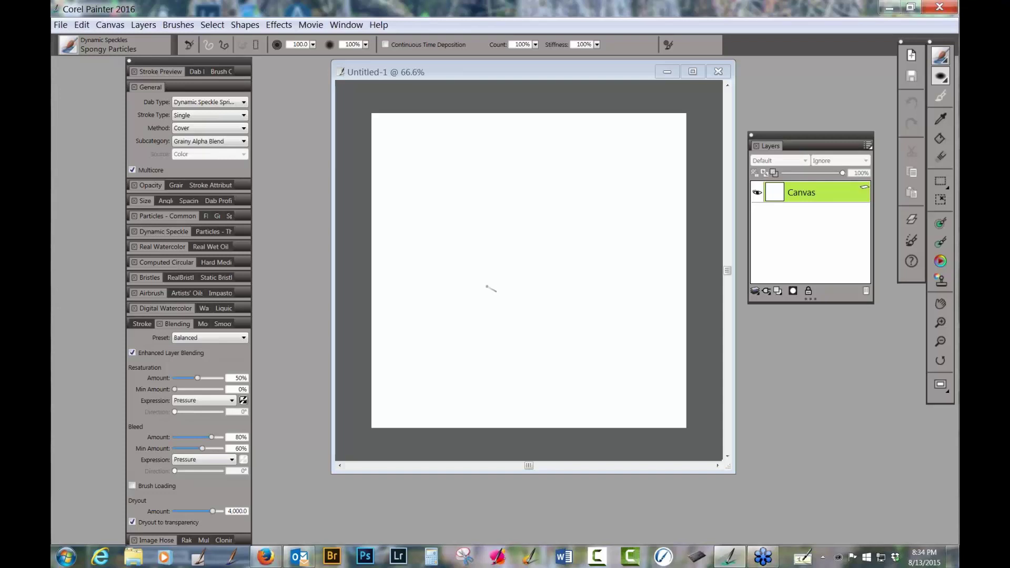
{"action": "mouse_move", "coordinate": [490, 287]}
{"action": "left_mouse_down"}
{"action": "mouse_move", "coordinate": [511, 266]}
{"action": "mouse_move", "coordinate": [488, 291]}
{"action": "mouse_move", "coordinate": [512, 269]}
{"action": "mouse_move", "coordinate": [504, 286]}
{"action": "mouse_move", "coordinate": [522, 265]}
{"action": "mouse_move", "coordinate": [507, 290]}
{"action": "mouse_move", "coordinate": [526, 267]}
{"action": "mouse_move", "coordinate": [518, 290]}
{"action": "mouse_move", "coordinate": [535, 281]}
{"action": "mouse_move", "coordinate": [527, 307]}
{"action": "mouse_move", "coordinate": [553, 288]}
{"action": "mouse_move", "coordinate": [539, 311]}
{"action": "mouse_move", "coordinate": [555, 285]}
{"action": "mouse_move", "coordinate": [535, 266]}
{"action": "mouse_move", "coordinate": [562, 260]}
{"action": "mouse_move", "coordinate": [547, 318]}
{"action": "mouse_move", "coordinate": [560, 266]}
{"action": "left_mouse_up"}
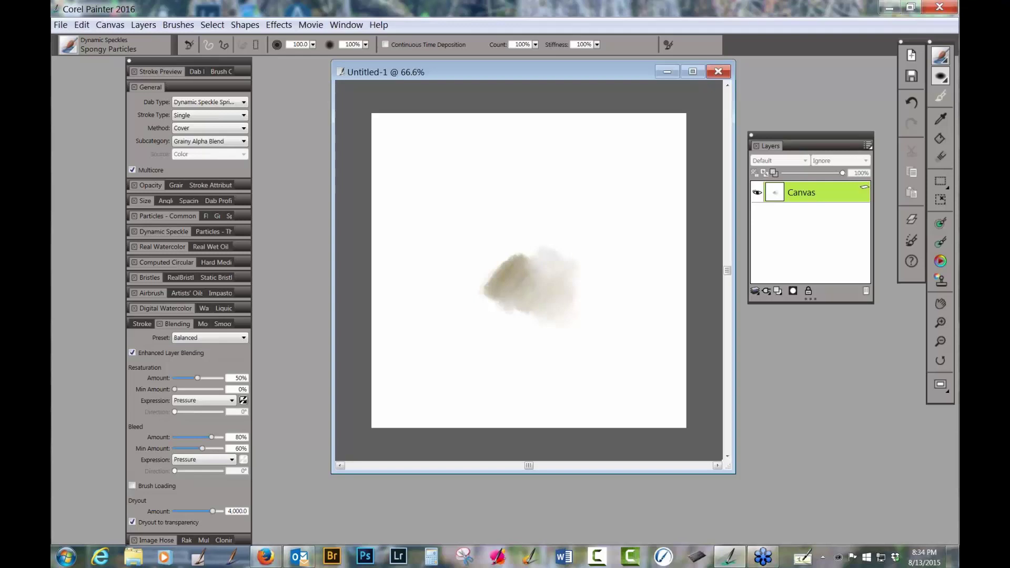
{"action": "key", "text": "ctrl+z"}
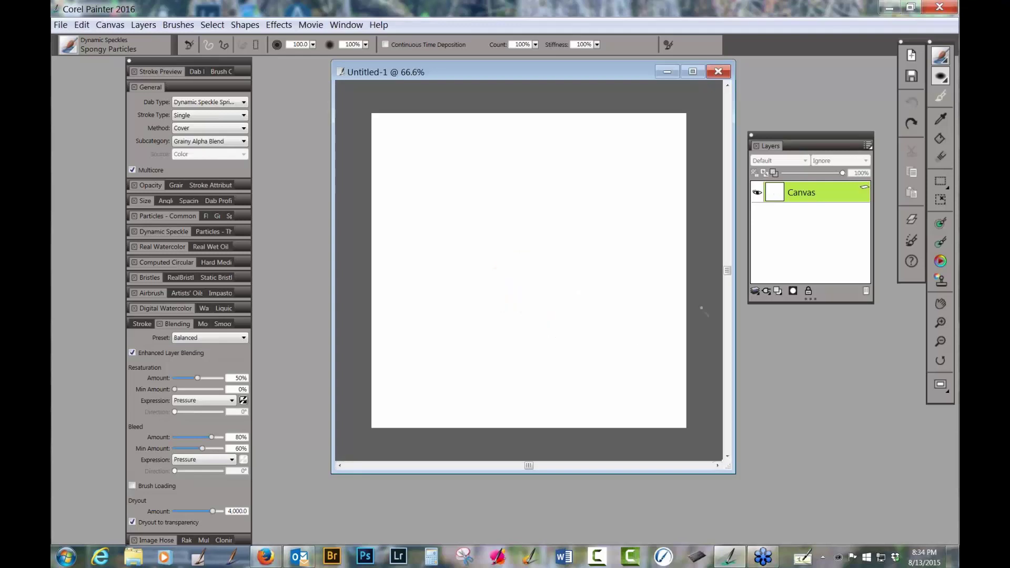
Step: Add a new layer, turn off Pick Up Underlying Color and paint green-brown strokes at the centre, right edge and lower-left corner of the canvas
{"action": "left_click", "coordinate": [781, 292]}
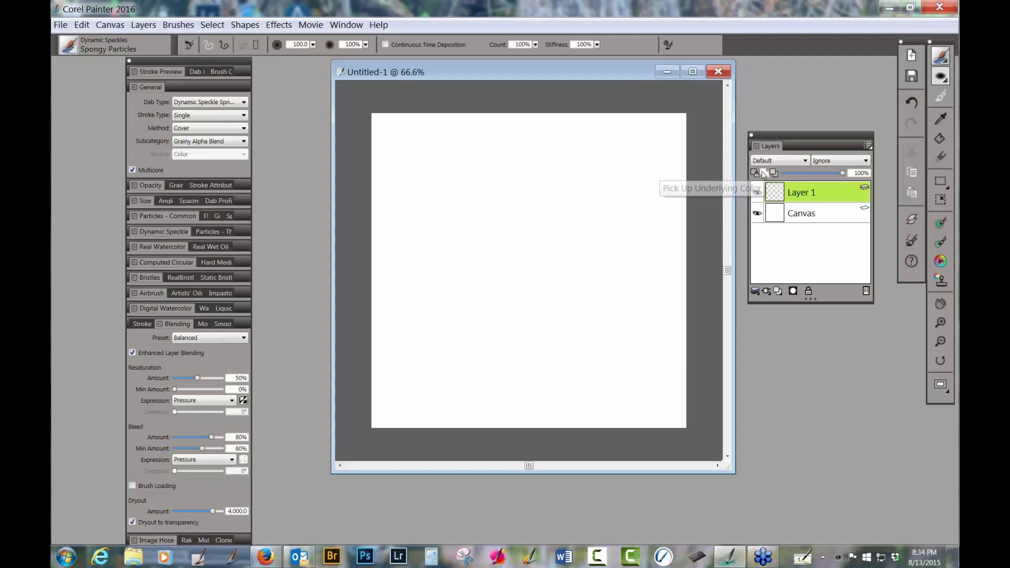
{"action": "left_click", "coordinate": [763, 173]}
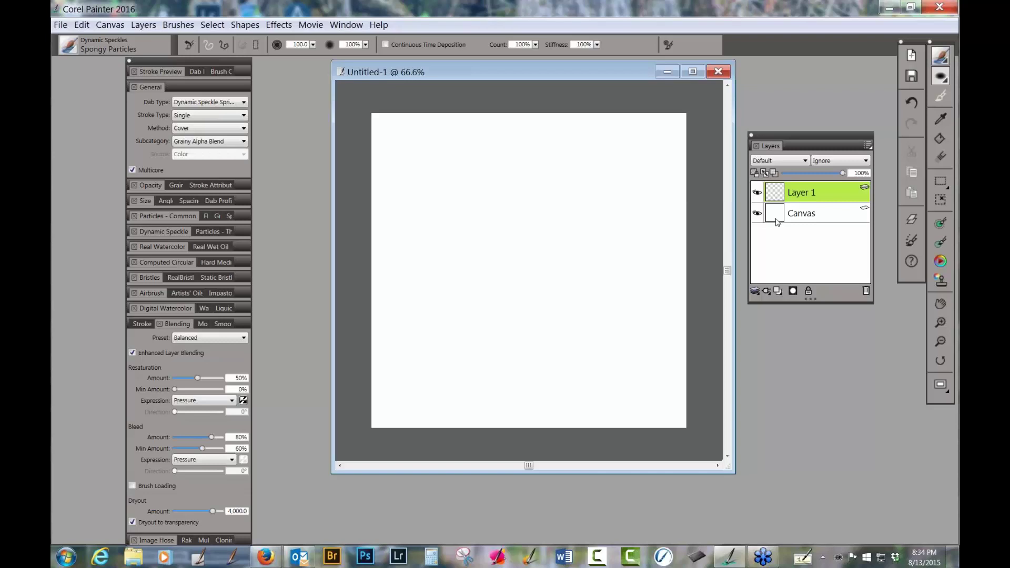
{"action": "mouse_move", "coordinate": [514, 259]}
{"action": "left_mouse_down"}
{"action": "mouse_move", "coordinate": [506, 283]}
{"action": "mouse_move", "coordinate": [538, 264]}
{"action": "mouse_move", "coordinate": [516, 288]}
{"action": "mouse_move", "coordinate": [539, 267]}
{"action": "mouse_move", "coordinate": [519, 295]}
{"action": "mouse_move", "coordinate": [541, 282]}
{"action": "mouse_move", "coordinate": [527, 302]}
{"action": "mouse_move", "coordinate": [551, 286]}
{"action": "mouse_move", "coordinate": [548, 308]}
{"action": "mouse_move", "coordinate": [567, 290]}
{"action": "mouse_move", "coordinate": [550, 318]}
{"action": "mouse_move", "coordinate": [571, 305]}
{"action": "mouse_move", "coordinate": [566, 322]}
{"action": "mouse_move", "coordinate": [573, 316]}
{"action": "mouse_move", "coordinate": [576, 328]}
{"action": "mouse_move", "coordinate": [595, 311]}
{"action": "mouse_move", "coordinate": [589, 340]}
{"action": "mouse_move", "coordinate": [609, 321]}
{"action": "mouse_move", "coordinate": [592, 344]}
{"action": "mouse_move", "coordinate": [622, 331]}
{"action": "mouse_move", "coordinate": [604, 357]}
{"action": "mouse_move", "coordinate": [633, 343]}
{"action": "mouse_move", "coordinate": [620, 360]}
{"action": "mouse_move", "coordinate": [643, 331]}
{"action": "mouse_move", "coordinate": [634, 332]}
{"action": "mouse_move", "coordinate": [644, 314]}
{"action": "mouse_move", "coordinate": [634, 317]}
{"action": "mouse_move", "coordinate": [652, 301]}
{"action": "mouse_move", "coordinate": [635, 302]}
{"action": "mouse_move", "coordinate": [646, 291]}
{"action": "mouse_move", "coordinate": [622, 296]}
{"action": "left_mouse_up"}
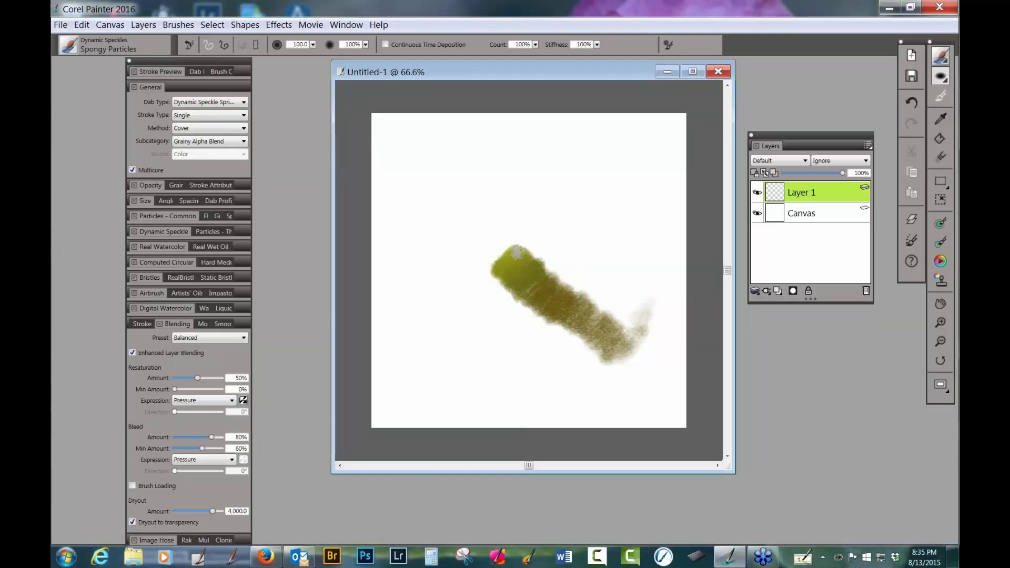
{"action": "mouse_move", "coordinate": [520, 252]}
{"action": "left_mouse_down"}
{"action": "mouse_move", "coordinate": [497, 257]}
{"action": "mouse_move", "coordinate": [494, 239]}
{"action": "mouse_move", "coordinate": [486, 246]}
{"action": "mouse_move", "coordinate": [527, 218]}
{"action": "mouse_move", "coordinate": [547, 232]}
{"action": "mouse_move", "coordinate": [555, 265]}
{"action": "mouse_move", "coordinate": [539, 284]}
{"action": "mouse_move", "coordinate": [516, 256]}
{"action": "mouse_move", "coordinate": [514, 228]}
{"action": "mouse_move", "coordinate": [476, 244]}
{"action": "mouse_move", "coordinate": [526, 214]}
{"action": "left_mouse_up"}
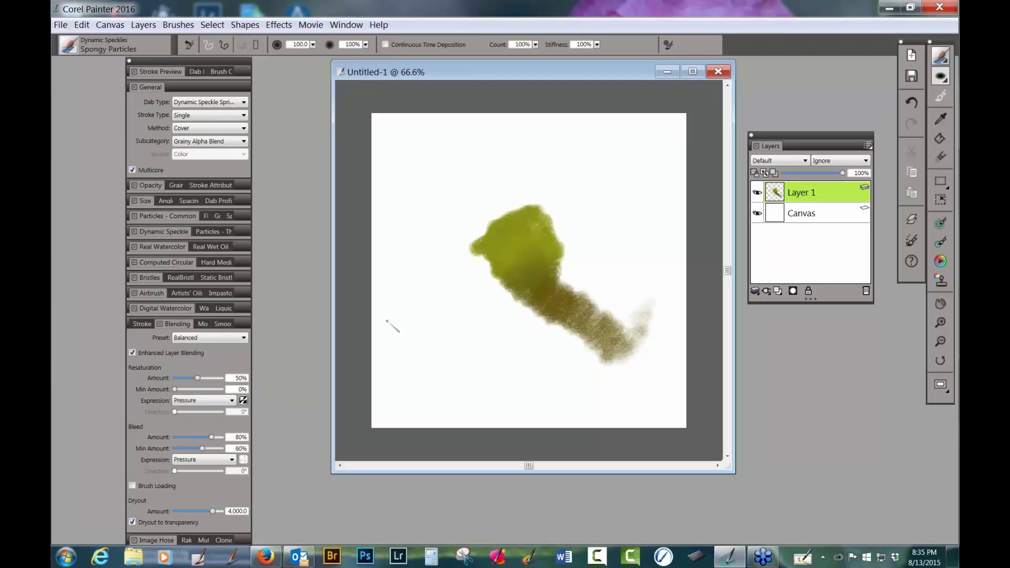
{"action": "mouse_move", "coordinate": [564, 291]}
{"action": "left_mouse_down"}
{"action": "mouse_move", "coordinate": [560, 264]}
{"action": "mouse_move", "coordinate": [575, 298]}
{"action": "mouse_move", "coordinate": [577, 267]}
{"action": "mouse_move", "coordinate": [578, 299]}
{"action": "mouse_move", "coordinate": [589, 254]}
{"action": "mouse_move", "coordinate": [598, 302]}
{"action": "mouse_move", "coordinate": [602, 246]}
{"action": "mouse_move", "coordinate": [599, 304]}
{"action": "mouse_move", "coordinate": [606, 266]}
{"action": "mouse_move", "coordinate": [619, 297]}
{"action": "left_mouse_up"}
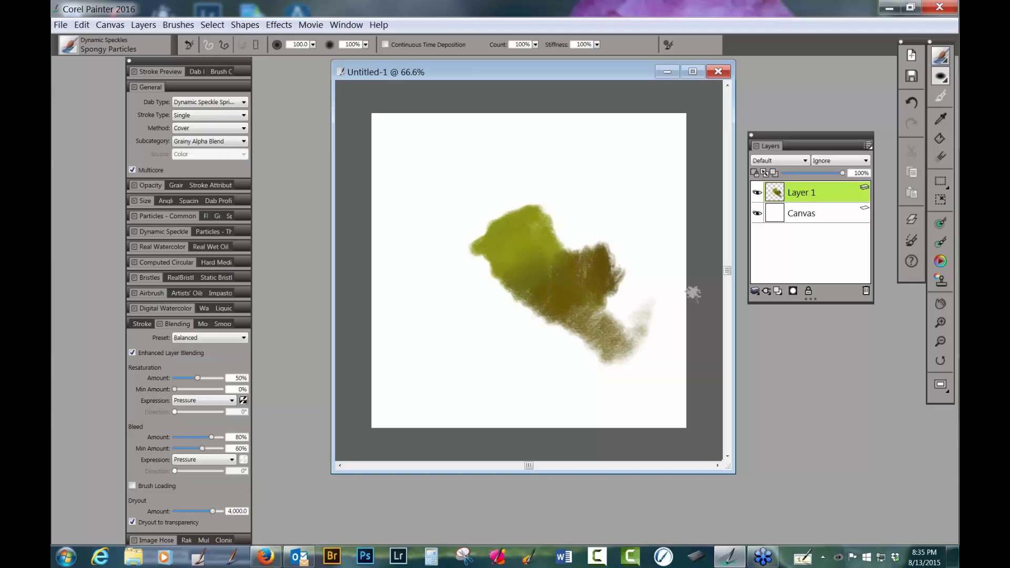
{"action": "mouse_move", "coordinate": [694, 295]}
{"action": "left_mouse_down"}
{"action": "mouse_move", "coordinate": [642, 313]}
{"action": "mouse_move", "coordinate": [678, 301]}
{"action": "mouse_move", "coordinate": [658, 301]}
{"action": "mouse_move", "coordinate": [699, 275]}
{"action": "mouse_move", "coordinate": [657, 282]}
{"action": "mouse_move", "coordinate": [670, 259]}
{"action": "mouse_move", "coordinate": [651, 266]}
{"action": "mouse_move", "coordinate": [695, 240]}
{"action": "mouse_move", "coordinate": [653, 257]}
{"action": "mouse_move", "coordinate": [687, 216]}
{"action": "mouse_move", "coordinate": [667, 330]}
{"action": "mouse_move", "coordinate": [676, 309]}
{"action": "mouse_move", "coordinate": [649, 329]}
{"action": "mouse_move", "coordinate": [688, 326]}
{"action": "mouse_move", "coordinate": [646, 344]}
{"action": "mouse_move", "coordinate": [678, 342]}
{"action": "mouse_move", "coordinate": [652, 353]}
{"action": "mouse_move", "coordinate": [692, 354]}
{"action": "mouse_move", "coordinate": [662, 358]}
{"action": "mouse_move", "coordinate": [692, 362]}
{"action": "mouse_move", "coordinate": [653, 381]}
{"action": "mouse_move", "coordinate": [672, 381]}
{"action": "mouse_move", "coordinate": [649, 396]}
{"action": "mouse_move", "coordinate": [677, 392]}
{"action": "mouse_move", "coordinate": [660, 408]}
{"action": "mouse_move", "coordinate": [675, 389]}
{"action": "mouse_move", "coordinate": [657, 415]}
{"action": "mouse_move", "coordinate": [678, 393]}
{"action": "mouse_move", "coordinate": [674, 439]}
{"action": "mouse_move", "coordinate": [696, 398]}
{"action": "left_mouse_up"}
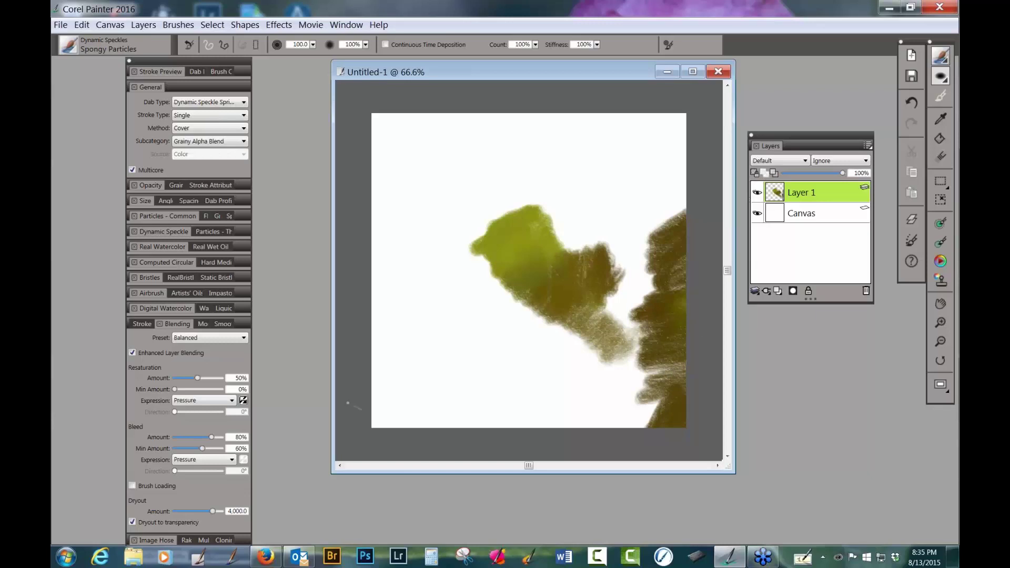
{"action": "mouse_move", "coordinate": [350, 403]}
{"action": "left_mouse_down"}
{"action": "mouse_move", "coordinate": [409, 358]}
{"action": "mouse_move", "coordinate": [375, 386]}
{"action": "mouse_move", "coordinate": [406, 361]}
{"action": "mouse_move", "coordinate": [384, 360]}
{"action": "mouse_move", "coordinate": [354, 387]}
{"action": "mouse_move", "coordinate": [394, 355]}
{"action": "mouse_move", "coordinate": [382, 390]}
{"action": "mouse_move", "coordinate": [346, 422]}
{"action": "mouse_move", "coordinate": [356, 427]}
{"action": "mouse_move", "coordinate": [395, 387]}
{"action": "mouse_move", "coordinate": [351, 426]}
{"action": "mouse_move", "coordinate": [370, 434]}
{"action": "mouse_move", "coordinate": [392, 423]}
{"action": "mouse_move", "coordinate": [395, 433]}
{"action": "mouse_move", "coordinate": [416, 398]}
{"action": "mouse_move", "coordinate": [403, 433]}
{"action": "mouse_move", "coordinate": [428, 403]}
{"action": "mouse_move", "coordinate": [409, 455]}
{"action": "mouse_move", "coordinate": [495, 438]}
{"action": "left_mouse_up"}
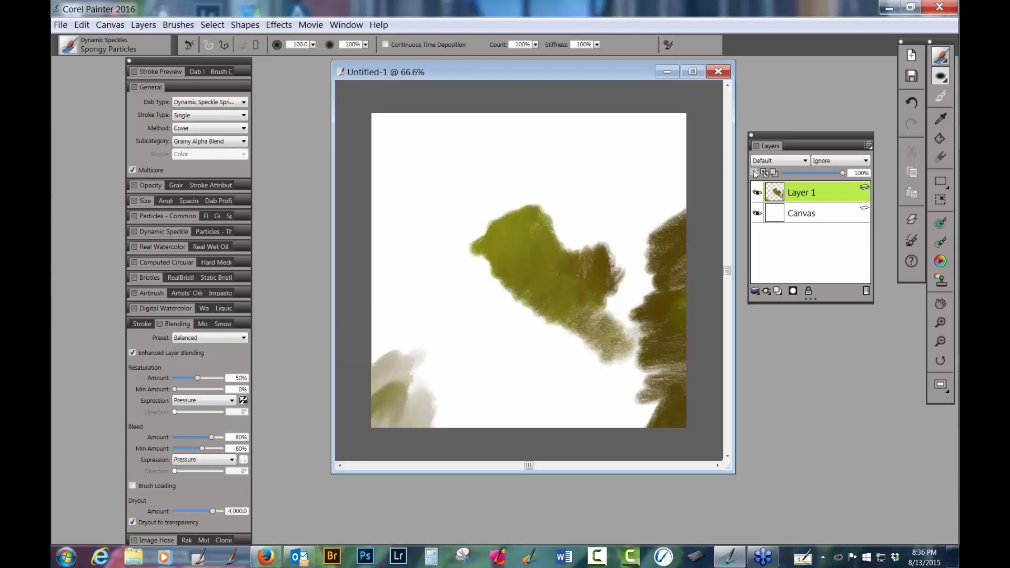
Step: Turn off Pick Up Underlying Color and paint a green-brown patch along the canvas's left edge
{"action": "left_click", "coordinate": [755, 173]}
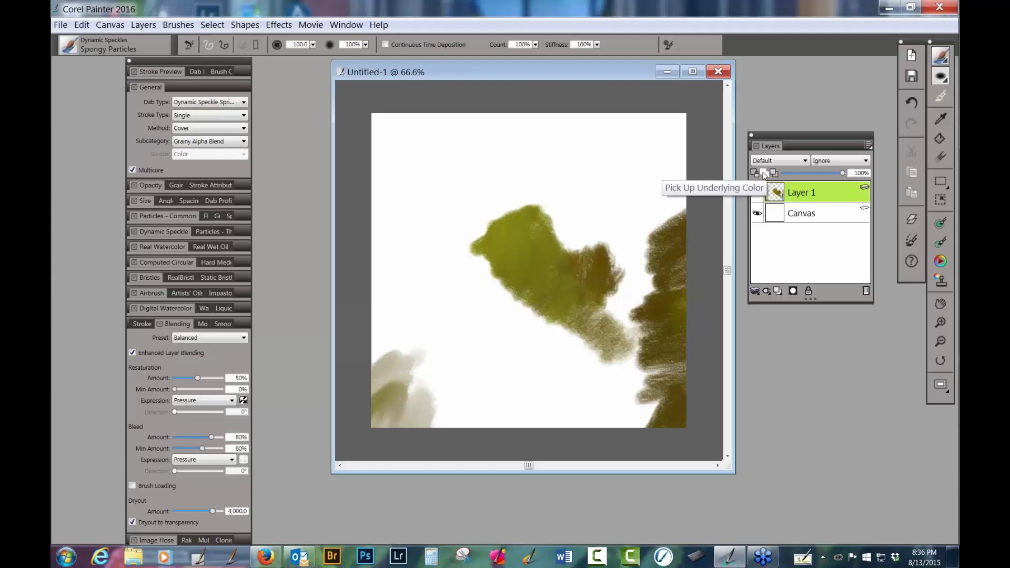
{"action": "left_click", "coordinate": [765, 174]}
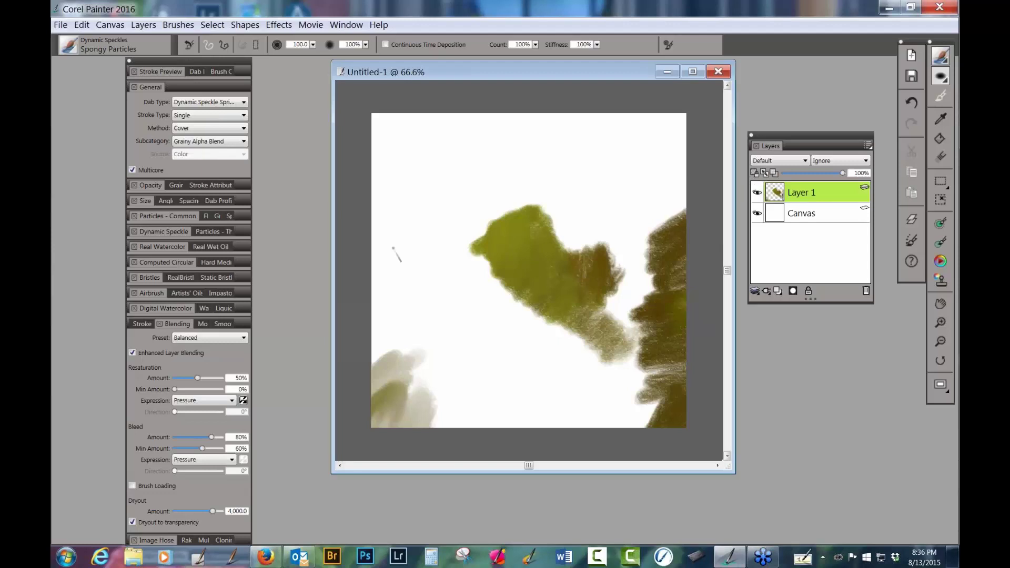
{"action": "mouse_move", "coordinate": [394, 250]}
{"action": "left_mouse_down"}
{"action": "mouse_move", "coordinate": [379, 242]}
{"action": "mouse_move", "coordinate": [355, 276]}
{"action": "mouse_move", "coordinate": [361, 294]}
{"action": "mouse_move", "coordinate": [413, 272]}
{"action": "mouse_move", "coordinate": [356, 304]}
{"action": "mouse_move", "coordinate": [378, 204]}
{"action": "mouse_move", "coordinate": [415, 232]}
{"action": "left_mouse_up"}
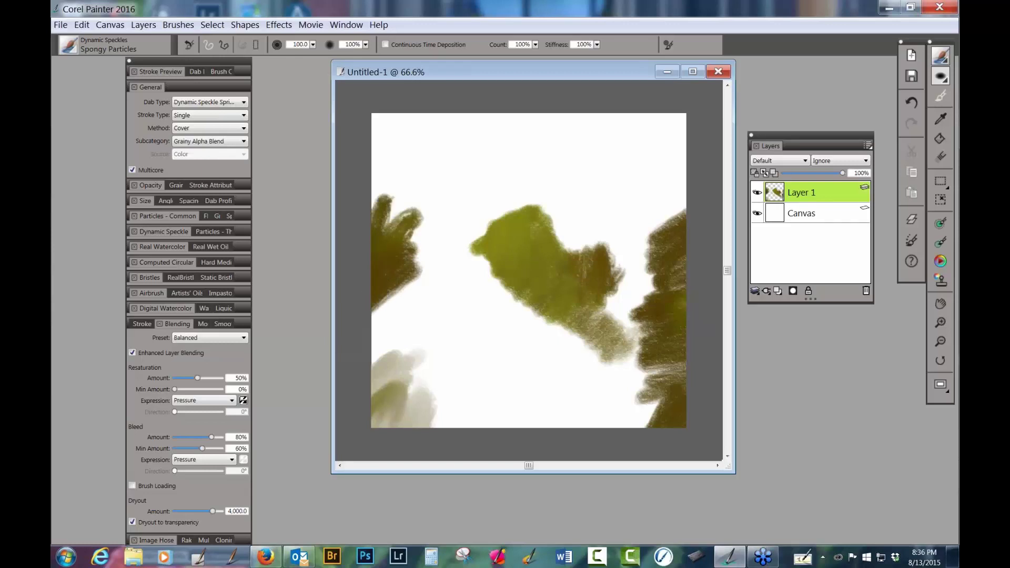
{"action": "mouse_move", "coordinate": [387, 315]}
{"action": "left_mouse_down"}
{"action": "mouse_move", "coordinate": [371, 332]}
{"action": "mouse_move", "coordinate": [409, 289]}
{"action": "mouse_move", "coordinate": [440, 274]}
{"action": "mouse_move", "coordinate": [432, 247]}
{"action": "mouse_move", "coordinate": [379, 184]}
{"action": "mouse_move", "coordinate": [384, 173]}
{"action": "mouse_move", "coordinate": [426, 237]}
{"action": "mouse_move", "coordinate": [415, 255]}
{"action": "mouse_move", "coordinate": [437, 273]}
{"action": "mouse_move", "coordinate": [426, 297]}
{"action": "left_mouse_up"}
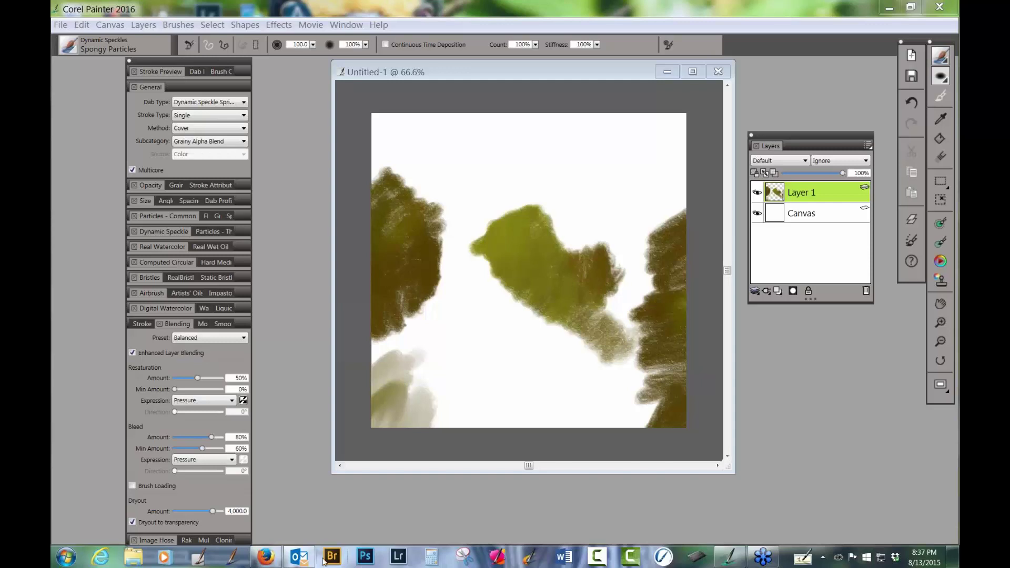
Step: Choose the Bristle Brush from Artists' Oils and paint two separate lime-green patches in the canvas's upper-right area
{"action": "left_click", "coordinate": [75, 49]}
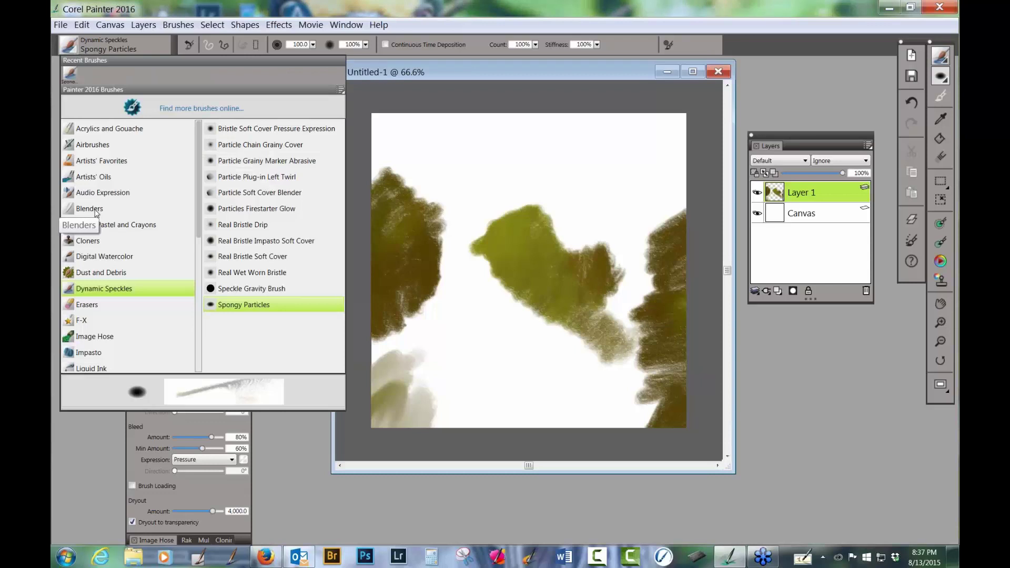
{"action": "left_click", "coordinate": [97, 182]}
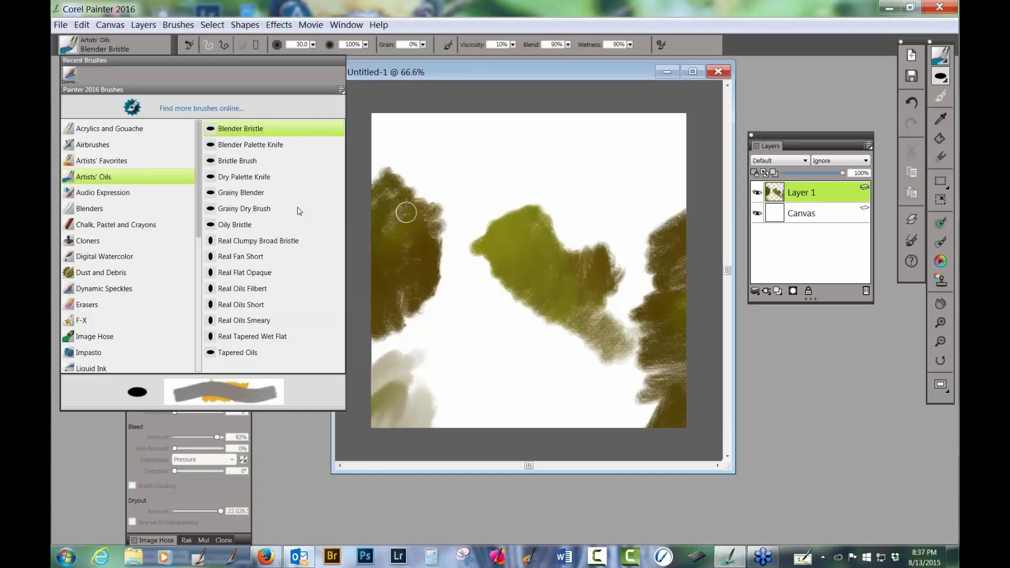
{"action": "left_click", "coordinate": [234, 162]}
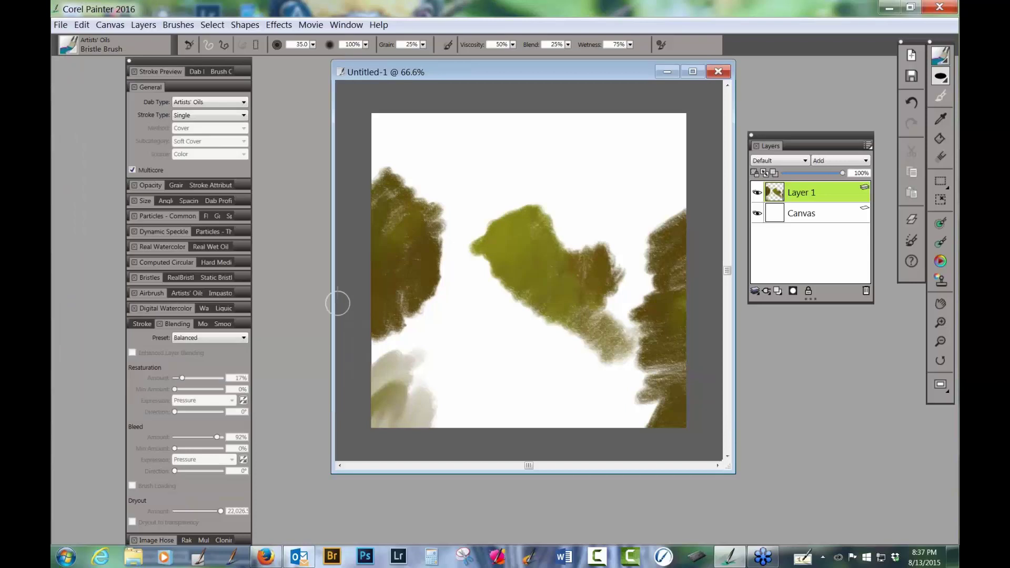
{"action": "mouse_move", "coordinate": [602, 151]}
{"action": "left_mouse_down"}
{"action": "mouse_move", "coordinate": [625, 140]}
{"action": "mouse_move", "coordinate": [596, 179]}
{"action": "mouse_move", "coordinate": [639, 176]}
{"action": "mouse_move", "coordinate": [610, 166]}
{"action": "mouse_move", "coordinate": [615, 141]}
{"action": "mouse_move", "coordinate": [585, 135]}
{"action": "mouse_move", "coordinate": [596, 163]}
{"action": "mouse_move", "coordinate": [579, 138]}
{"action": "mouse_move", "coordinate": [568, 176]}
{"action": "mouse_move", "coordinate": [574, 139]}
{"action": "mouse_move", "coordinate": [587, 140]}
{"action": "mouse_move", "coordinate": [565, 155]}
{"action": "mouse_move", "coordinate": [584, 138]}
{"action": "left_mouse_up"}
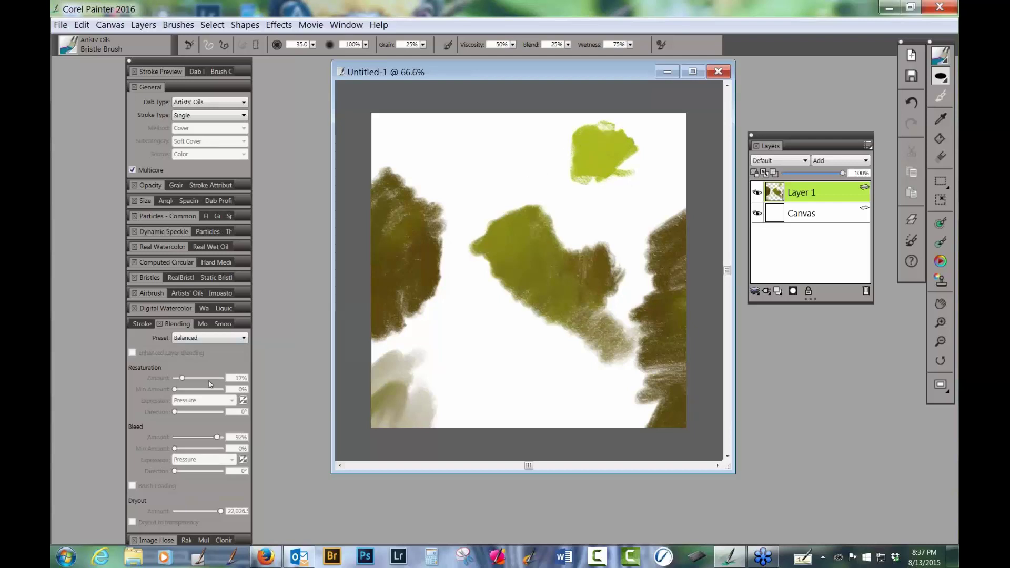
{"action": "mouse_move", "coordinate": [652, 187]}
{"action": "left_mouse_down"}
{"action": "mouse_move", "coordinate": [679, 158]}
{"action": "mouse_move", "coordinate": [652, 181]}
{"action": "mouse_move", "coordinate": [682, 126]}
{"action": "mouse_move", "coordinate": [652, 174]}
{"action": "mouse_move", "coordinate": [639, 137]}
{"action": "mouse_move", "coordinate": [666, 113]}
{"action": "mouse_move", "coordinate": [644, 124]}
{"action": "left_mouse_up"}
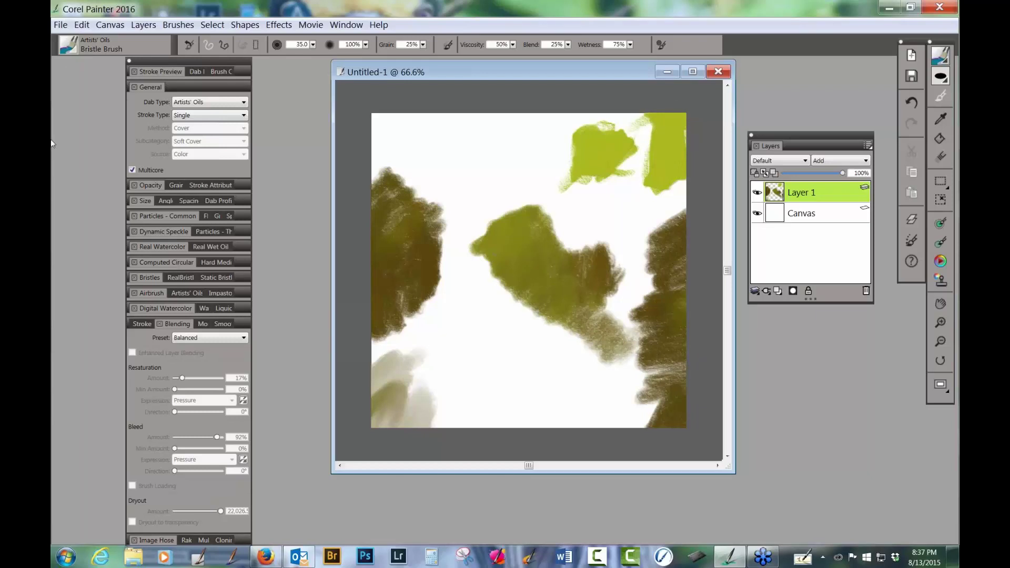
Step: Choose Oily Blender 2 from the Blenders category and smear the two lime-green patches into each other
{"action": "left_click", "coordinate": [74, 50]}
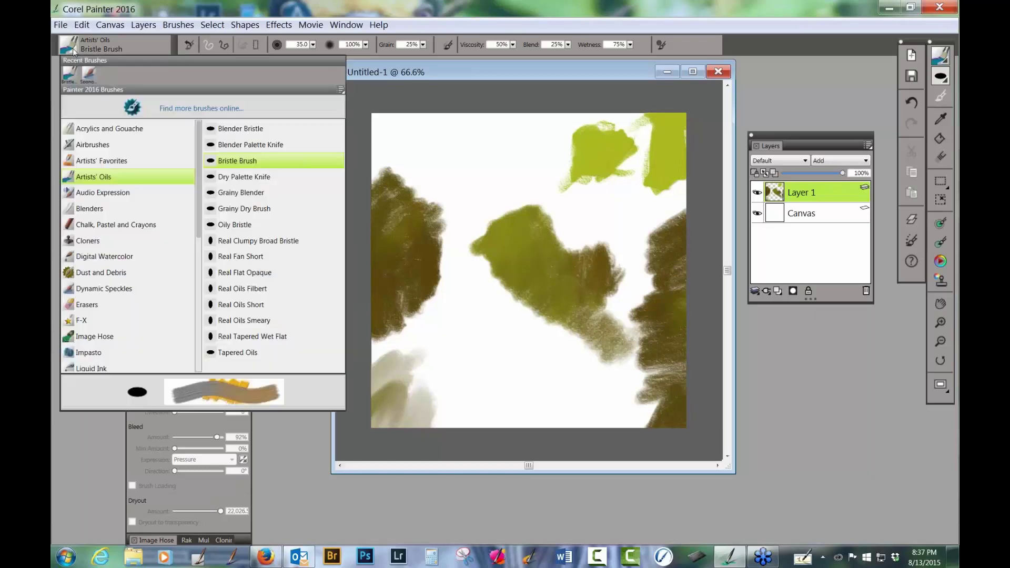
{"action": "left_click", "coordinate": [92, 209]}
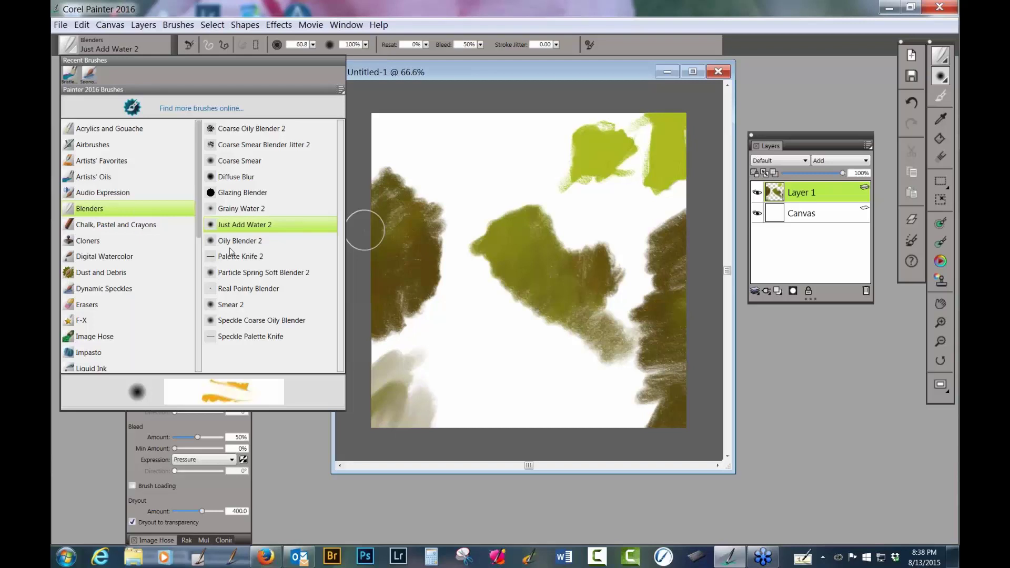
{"action": "left_click", "coordinate": [247, 241]}
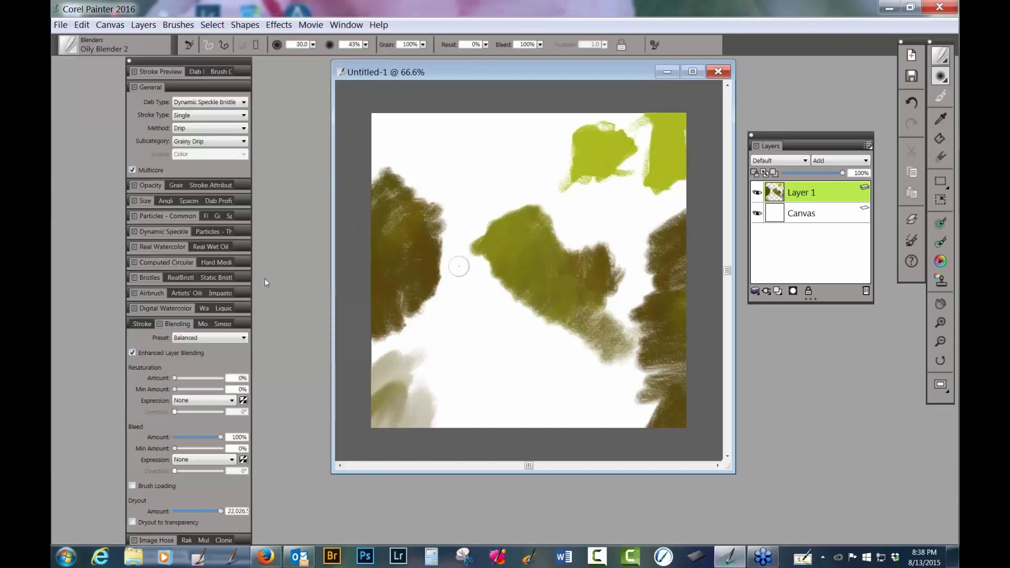
{"action": "mouse_move", "coordinate": [633, 108]}
{"action": "left_mouse_down"}
{"action": "mouse_move", "coordinate": [629, 139]}
{"action": "mouse_move", "coordinate": [641, 94]}
{"action": "mouse_move", "coordinate": [644, 135]}
{"action": "mouse_move", "coordinate": [657, 99]}
{"action": "mouse_move", "coordinate": [662, 127]}
{"action": "mouse_move", "coordinate": [674, 125]}
{"action": "mouse_move", "coordinate": [633, 136]}
{"action": "mouse_move", "coordinate": [668, 143]}
{"action": "mouse_move", "coordinate": [642, 150]}
{"action": "mouse_move", "coordinate": [656, 156]}
{"action": "mouse_move", "coordinate": [640, 185]}
{"action": "mouse_move", "coordinate": [632, 144]}
{"action": "left_mouse_up"}
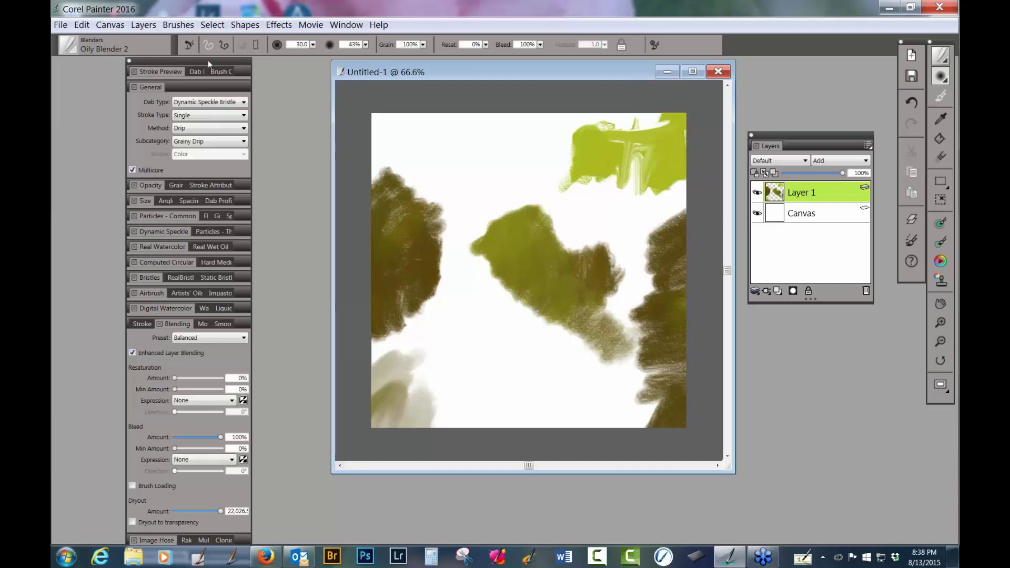
Step: Move the brush controls closer to the document and drop Layer 1 onto the Canvas
{"action": "left_click_drag", "start_coordinate": [209, 60], "coordinate": [266, 62]}
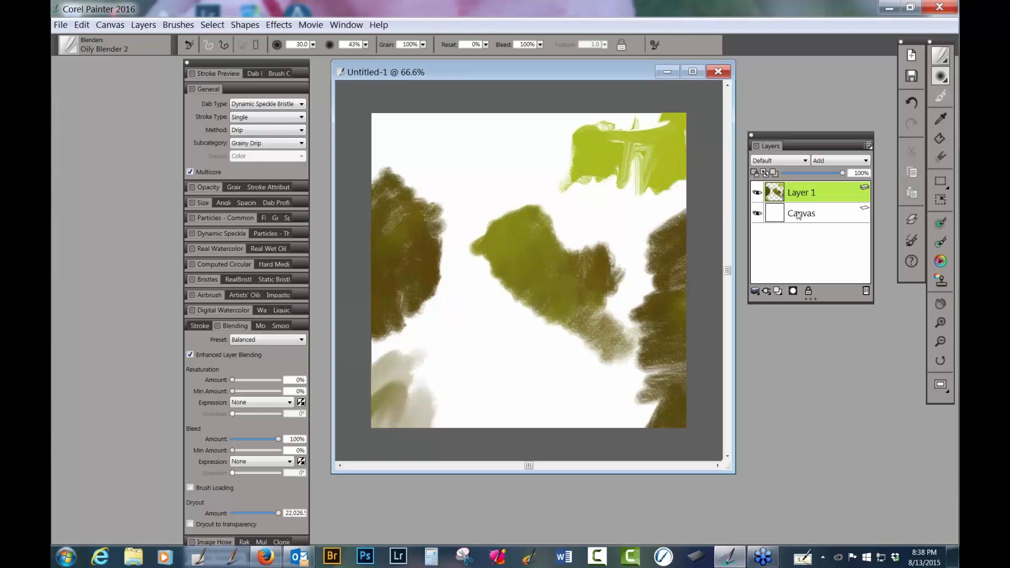
{"action": "left_click", "coordinate": [755, 292]}
{"action": "left_click", "coordinate": [649, 355]}
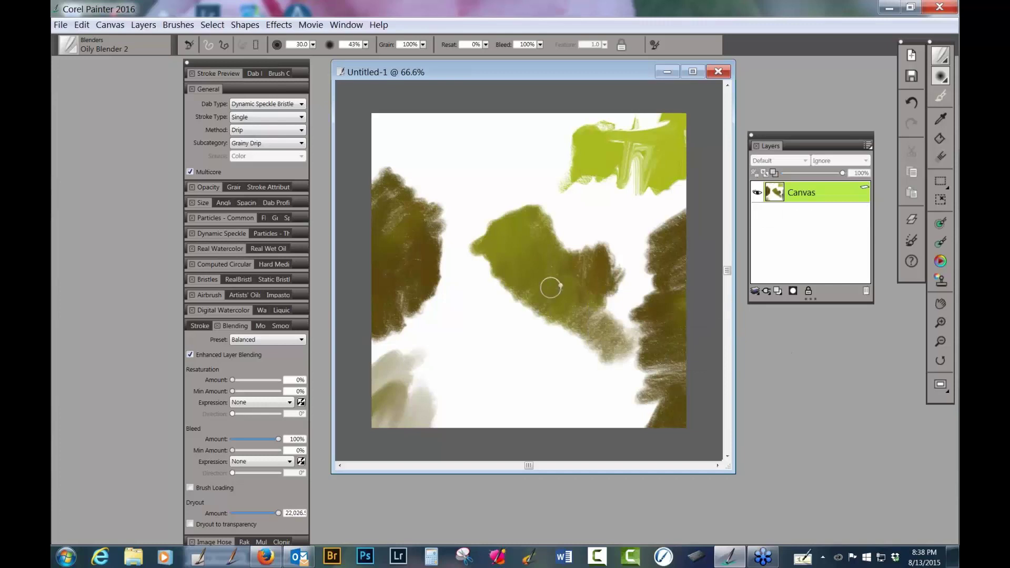
Step: Smear the central patch, the right-edge patch and the lime-green area into the white Canvas with Oily Blender 2
{"action": "mouse_move", "coordinate": [564, 263]}
{"action": "left_mouse_down"}
{"action": "mouse_move", "coordinate": [570, 237]}
{"action": "mouse_move", "coordinate": [544, 276]}
{"action": "mouse_move", "coordinate": [566, 225]}
{"action": "mouse_move", "coordinate": [545, 256]}
{"action": "mouse_move", "coordinate": [574, 247]}
{"action": "mouse_move", "coordinate": [592, 262]}
{"action": "mouse_move", "coordinate": [567, 245]}
{"action": "mouse_move", "coordinate": [579, 280]}
{"action": "mouse_move", "coordinate": [581, 239]}
{"action": "mouse_move", "coordinate": [602, 248]}
{"action": "mouse_move", "coordinate": [595, 265]}
{"action": "mouse_move", "coordinate": [611, 258]}
{"action": "mouse_move", "coordinate": [590, 281]}
{"action": "mouse_move", "coordinate": [611, 254]}
{"action": "mouse_move", "coordinate": [593, 311]}
{"action": "mouse_move", "coordinate": [558, 267]}
{"action": "mouse_move", "coordinate": [583, 281]}
{"action": "mouse_move", "coordinate": [575, 314]}
{"action": "mouse_move", "coordinate": [562, 266]}
{"action": "mouse_move", "coordinate": [569, 294]}
{"action": "mouse_move", "coordinate": [547, 273]}
{"action": "mouse_move", "coordinate": [567, 240]}
{"action": "mouse_move", "coordinate": [583, 276]}
{"action": "mouse_move", "coordinate": [557, 281]}
{"action": "mouse_move", "coordinate": [577, 280]}
{"action": "mouse_move", "coordinate": [544, 242]}
{"action": "mouse_move", "coordinate": [566, 293]}
{"action": "mouse_move", "coordinate": [546, 226]}
{"action": "mouse_move", "coordinate": [568, 276]}
{"action": "mouse_move", "coordinate": [557, 241]}
{"action": "mouse_move", "coordinate": [572, 223]}
{"action": "mouse_move", "coordinate": [527, 245]}
{"action": "mouse_move", "coordinate": [560, 233]}
{"action": "mouse_move", "coordinate": [578, 257]}
{"action": "mouse_move", "coordinate": [564, 270]}
{"action": "mouse_move", "coordinate": [593, 239]}
{"action": "mouse_move", "coordinate": [562, 252]}
{"action": "mouse_move", "coordinate": [592, 259]}
{"action": "mouse_move", "coordinate": [571, 244]}
{"action": "mouse_move", "coordinate": [608, 295]}
{"action": "mouse_move", "coordinate": [592, 311]}
{"action": "left_mouse_up"}
{"action": "mouse_move", "coordinate": [660, 257]}
{"action": "left_mouse_down"}
{"action": "mouse_move", "coordinate": [623, 287]}
{"action": "mouse_move", "coordinate": [655, 239]}
{"action": "mouse_move", "coordinate": [652, 223]}
{"action": "mouse_move", "coordinate": [664, 271]}
{"action": "mouse_move", "coordinate": [660, 203]}
{"action": "mouse_move", "coordinate": [642, 216]}
{"action": "mouse_move", "coordinate": [629, 181]}
{"action": "mouse_move", "coordinate": [645, 158]}
{"action": "mouse_move", "coordinate": [608, 157]}
{"action": "mouse_move", "coordinate": [611, 182]}
{"action": "mouse_move", "coordinate": [592, 152]}
{"action": "mouse_move", "coordinate": [555, 218]}
{"action": "left_mouse_up"}
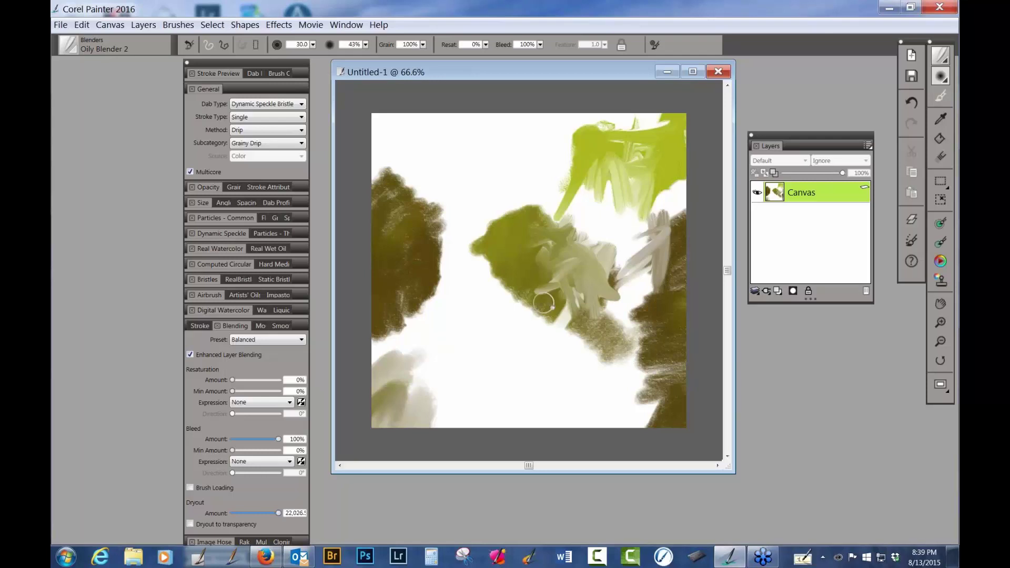
{"action": "left_click_drag", "start_coordinate": [548, 282], "coordinate": [541, 335]}
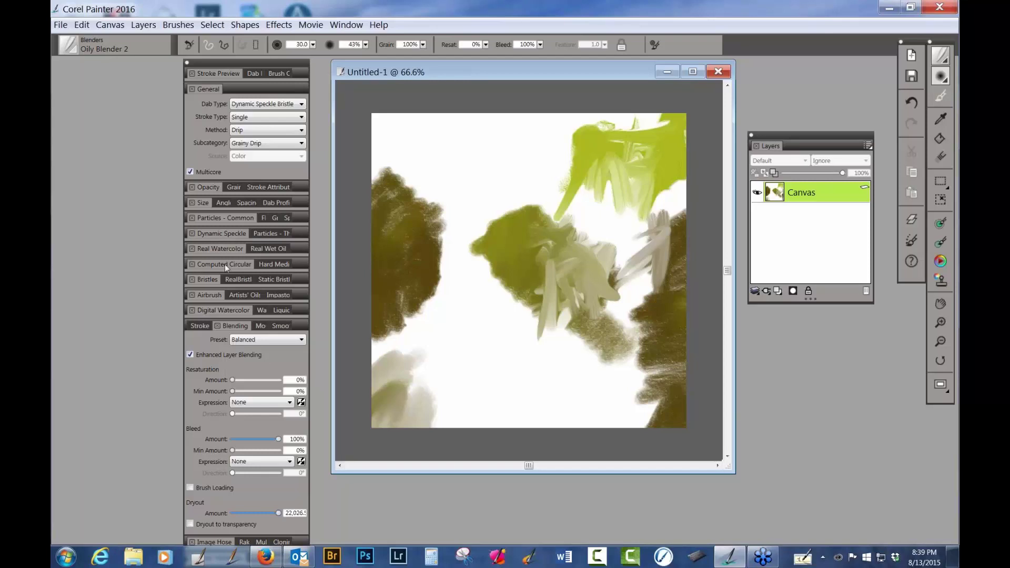
Step: Set the Dynamic Speckle Count to 57% and Size to 63%, and smear the lower edge of the central green patch
{"action": "left_click", "coordinate": [237, 233]}
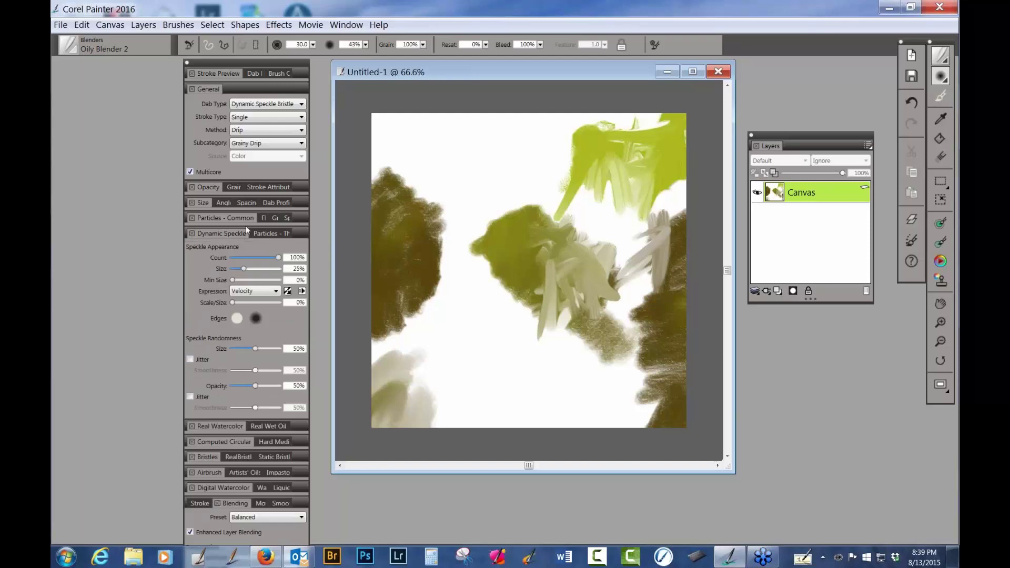
{"action": "left_click", "coordinate": [247, 257]}
{"action": "mouse_move", "coordinate": [243, 269]}
{"action": "left_mouse_down"}
{"action": "mouse_move", "coordinate": [261, 268]}
{"action": "mouse_move", "coordinate": [258, 257]}
{"action": "left_mouse_up"}
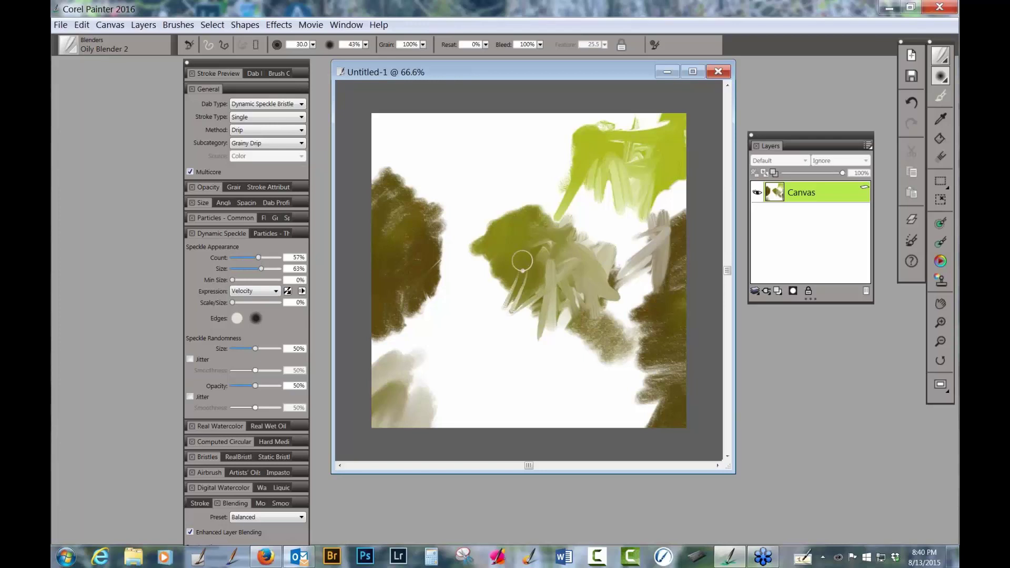
{"action": "left_click_drag", "start_coordinate": [532, 277], "coordinate": [504, 308]}
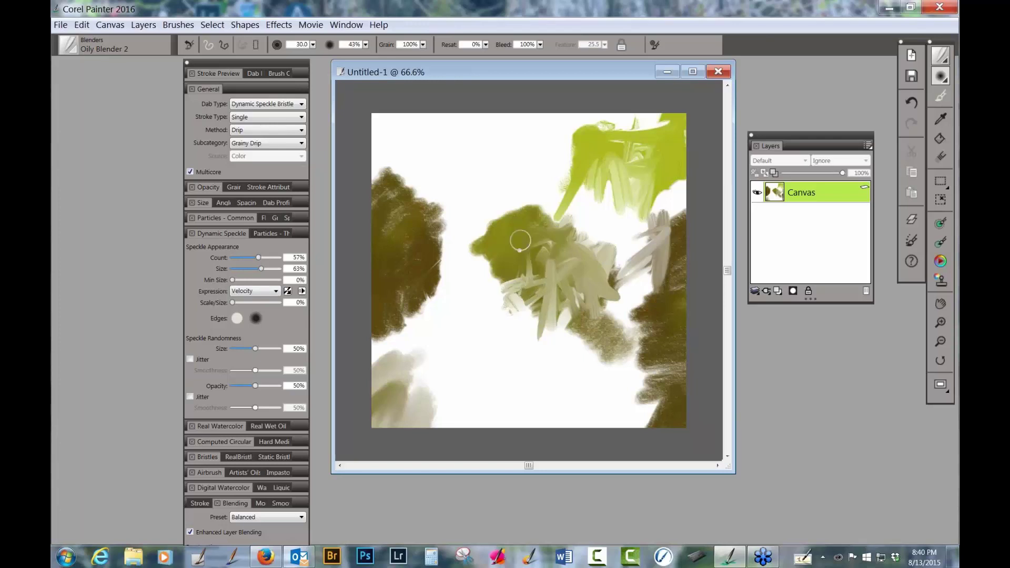
{"action": "left_click_drag", "start_coordinate": [521, 241], "coordinate": [524, 310]}
Step: Set Dynamic Speckle Size to 25%, Expression to None and Count to 77%, and smear the upper edge of the central green patch
{"action": "left_click_drag", "start_coordinate": [261, 270], "coordinate": [253, 271]}
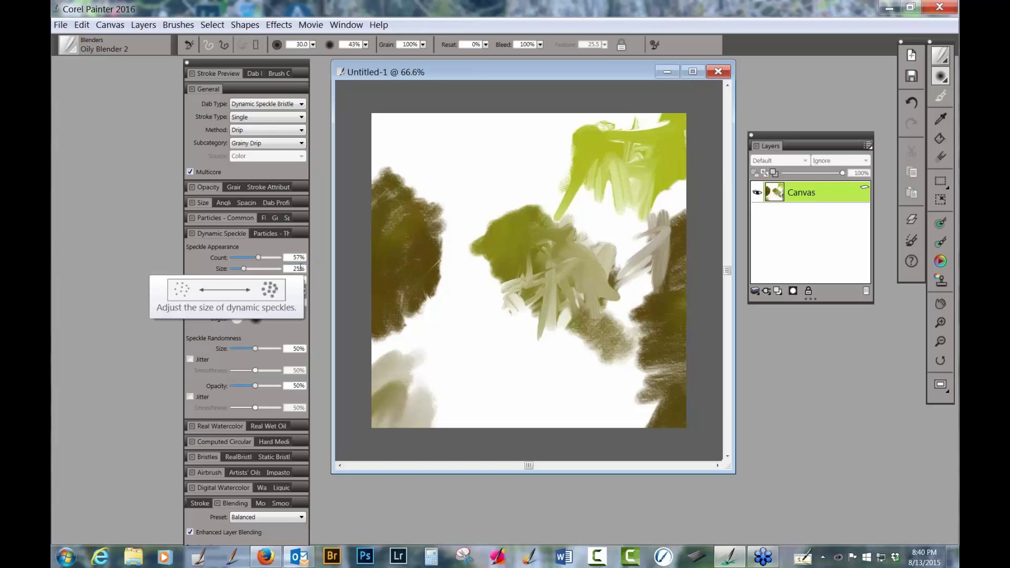
{"action": "left_click", "coordinate": [276, 291]}
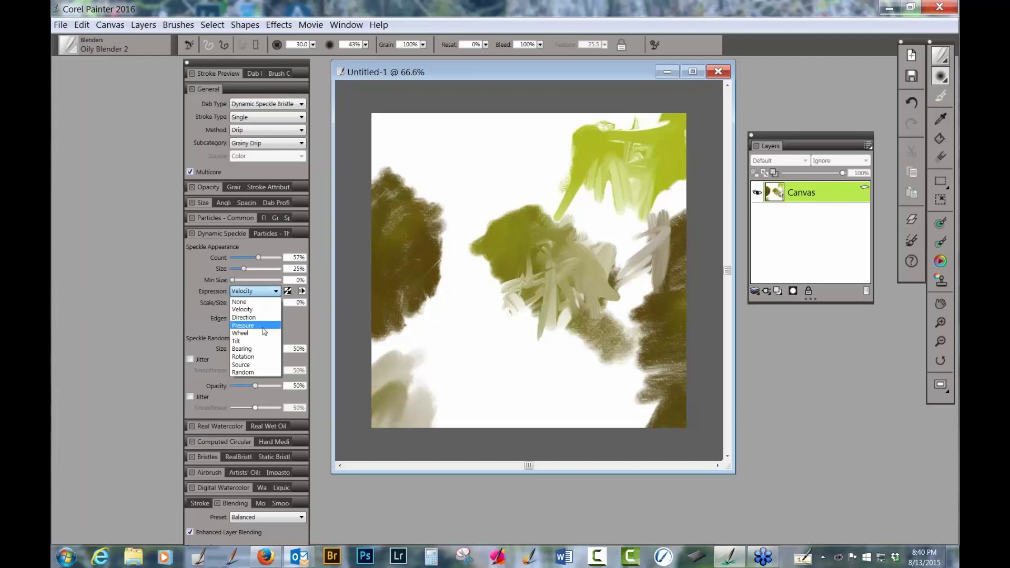
{"action": "left_click", "coordinate": [263, 302]}
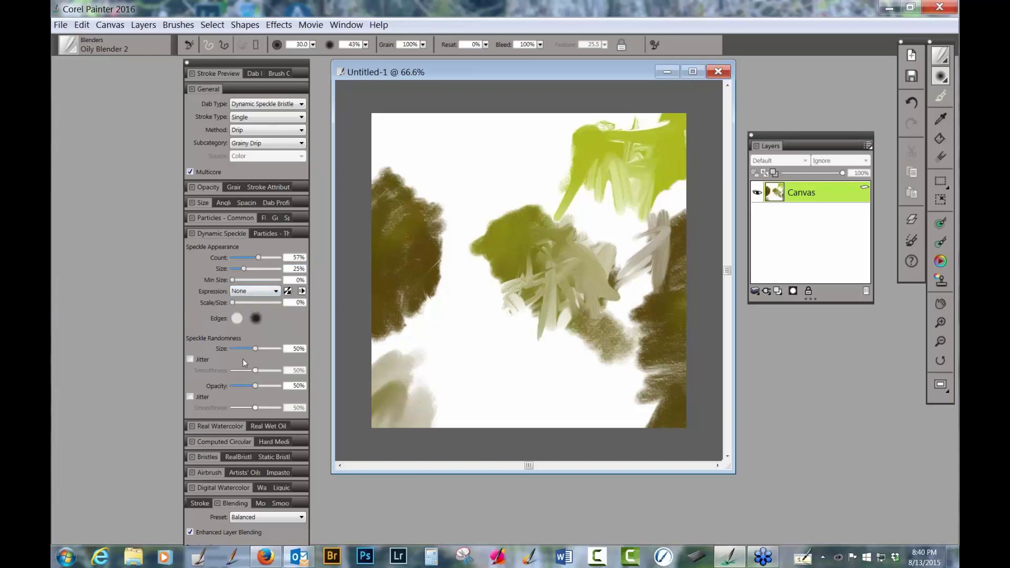
{"action": "left_click", "coordinate": [269, 258]}
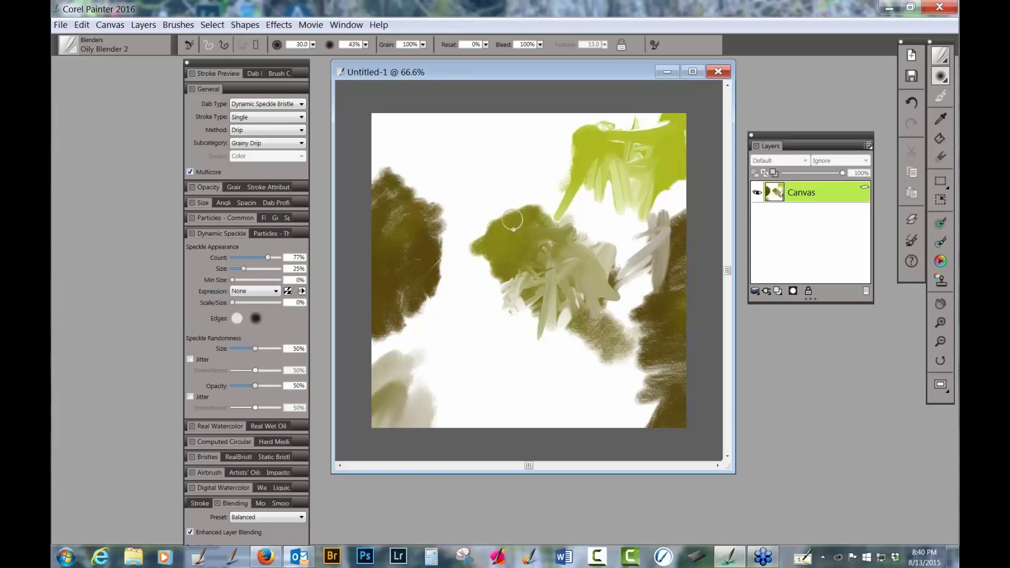
{"action": "mouse_move", "coordinate": [492, 218]}
{"action": "left_mouse_down"}
{"action": "mouse_move", "coordinate": [524, 216]}
{"action": "mouse_move", "coordinate": [497, 219]}
{"action": "mouse_move", "coordinate": [518, 192]}
{"action": "mouse_move", "coordinate": [510, 231]}
{"action": "mouse_move", "coordinate": [535, 234]}
{"action": "mouse_move", "coordinate": [521, 211]}
{"action": "mouse_move", "coordinate": [500, 237]}
{"action": "mouse_move", "coordinate": [490, 206]}
{"action": "mouse_move", "coordinate": [503, 231]}
{"action": "mouse_move", "coordinate": [516, 211]}
{"action": "mouse_move", "coordinate": [492, 206]}
{"action": "mouse_move", "coordinate": [479, 237]}
{"action": "mouse_move", "coordinate": [505, 211]}
{"action": "mouse_move", "coordinate": [532, 228]}
{"action": "mouse_move", "coordinate": [537, 186]}
{"action": "mouse_move", "coordinate": [529, 231]}
{"action": "mouse_move", "coordinate": [552, 205]}
{"action": "mouse_move", "coordinate": [510, 226]}
{"action": "mouse_move", "coordinate": [568, 184]}
{"action": "mouse_move", "coordinate": [547, 203]}
{"action": "mouse_move", "coordinate": [542, 231]}
{"action": "mouse_move", "coordinate": [563, 215]}
{"action": "left_mouse_up"}
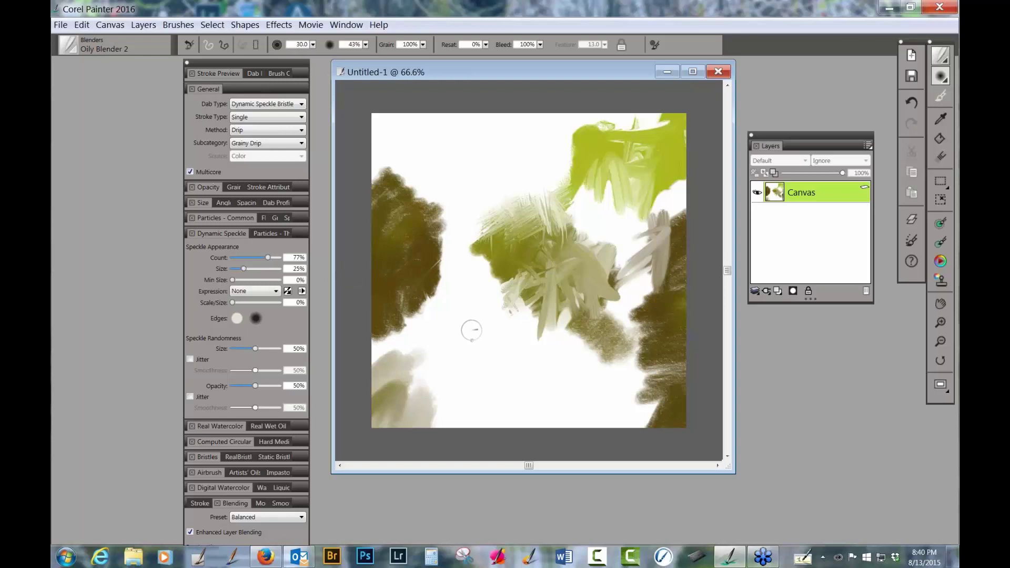
Step: Enlarge the blender brush to a size of 113.8 and set its Reset amount to 78%
{"action": "left_click_drag", "start_coordinate": [492, 337], "coordinate": [507, 357]}
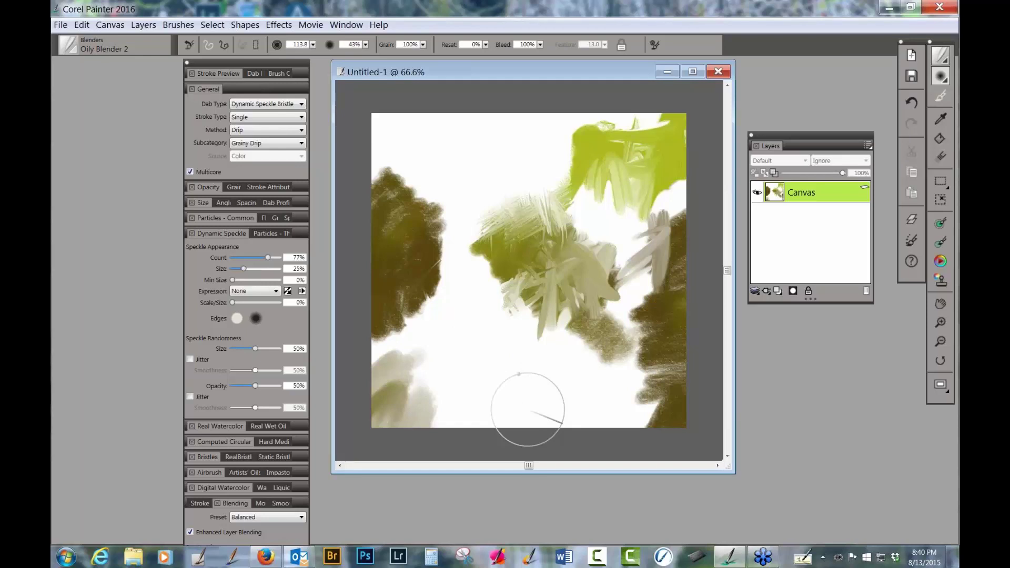
{"action": "left_click", "coordinate": [473, 44]}
{"action": "type", "text": "78"}
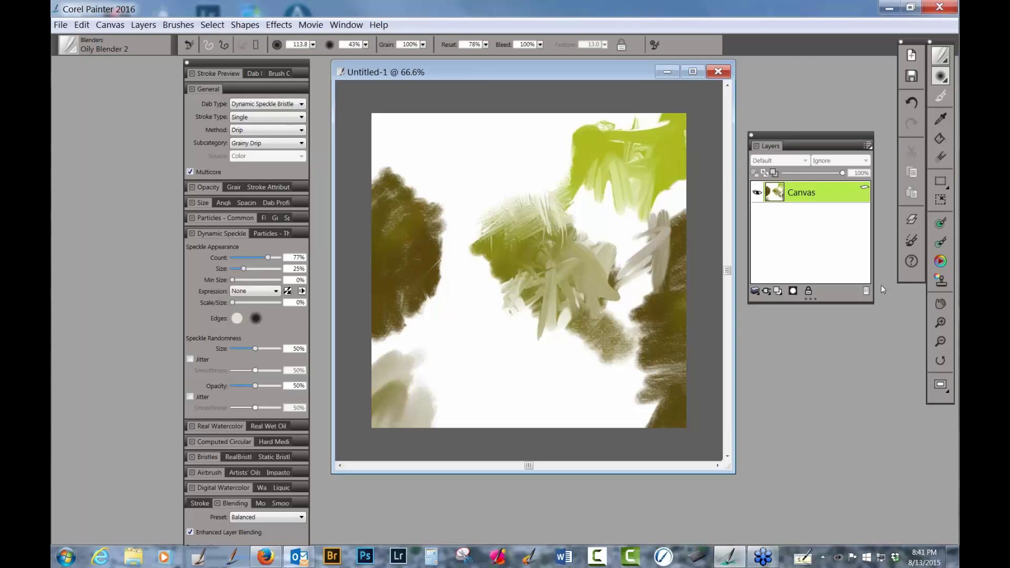
Step: Pick a dark olive colour and dab speckle patterns in the white area below the central patch
{"action": "left_click", "coordinate": [941, 261]}
{"action": "left_click", "coordinate": [505, 312]}
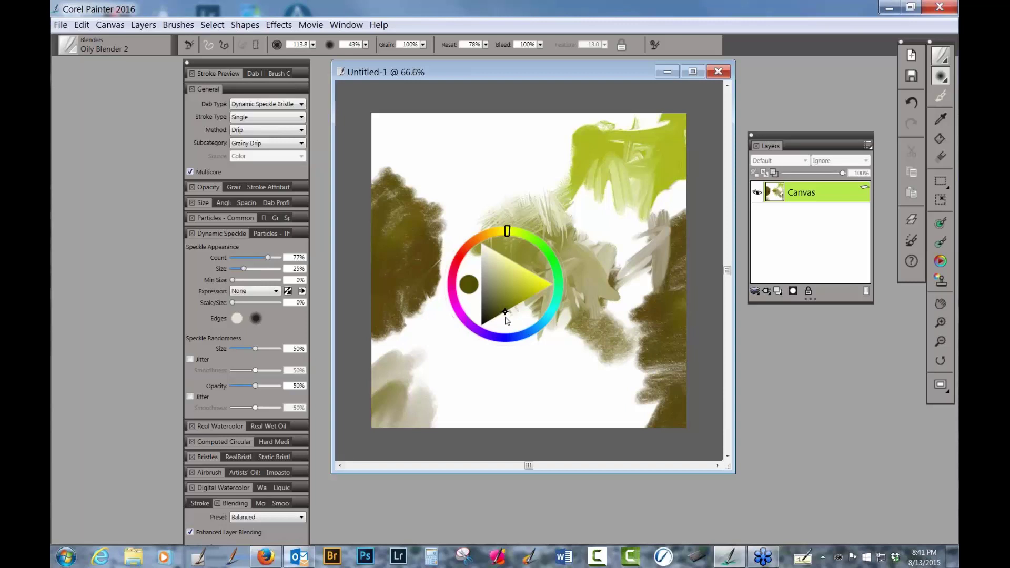
{"action": "left_click", "coordinate": [490, 381]}
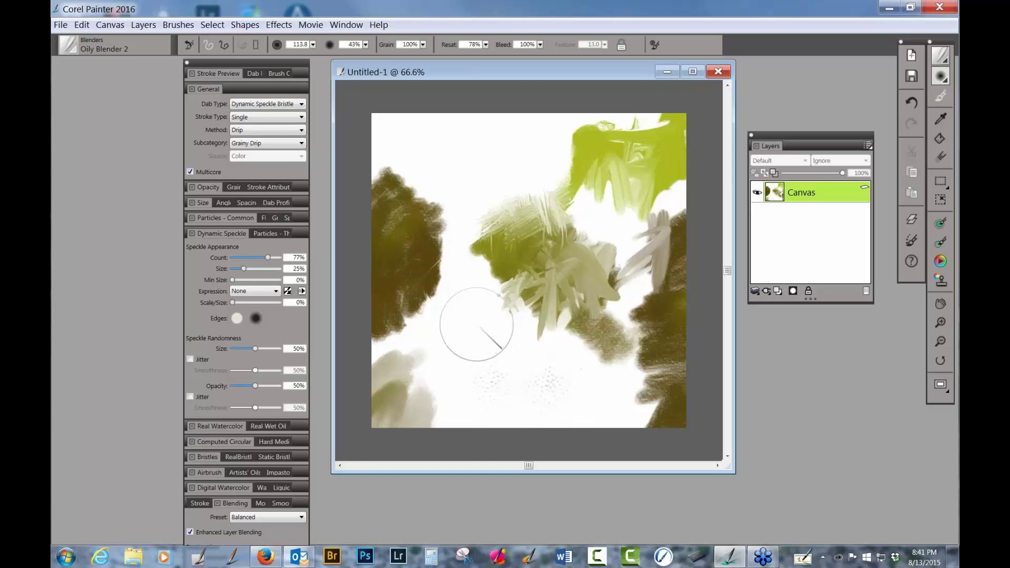
{"action": "left_click_drag", "start_coordinate": [477, 324], "coordinate": [463, 319]}
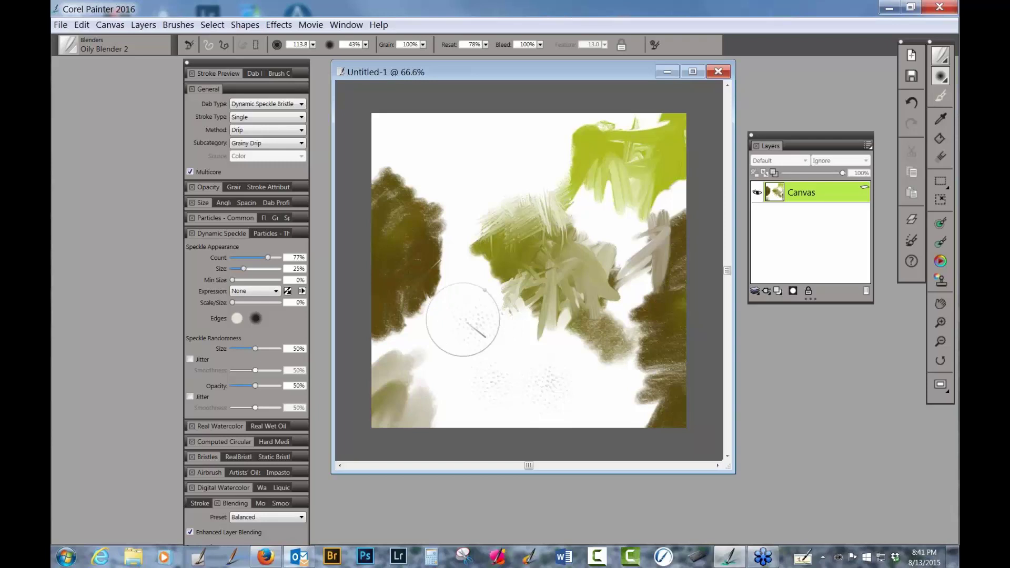
Step: Look through the available dab types without changing the current one, and dab speckles in the white area above the central patch
{"action": "left_click", "coordinate": [303, 105]}
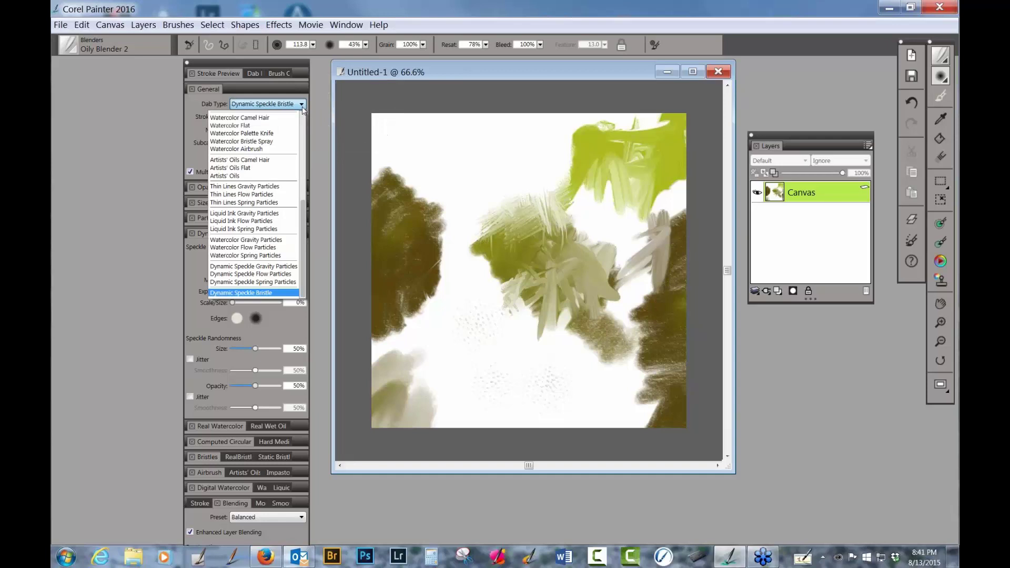
{"action": "scroll", "coordinate": [304, 196], "scroll_direction": "up", "scroll_amount": 1}
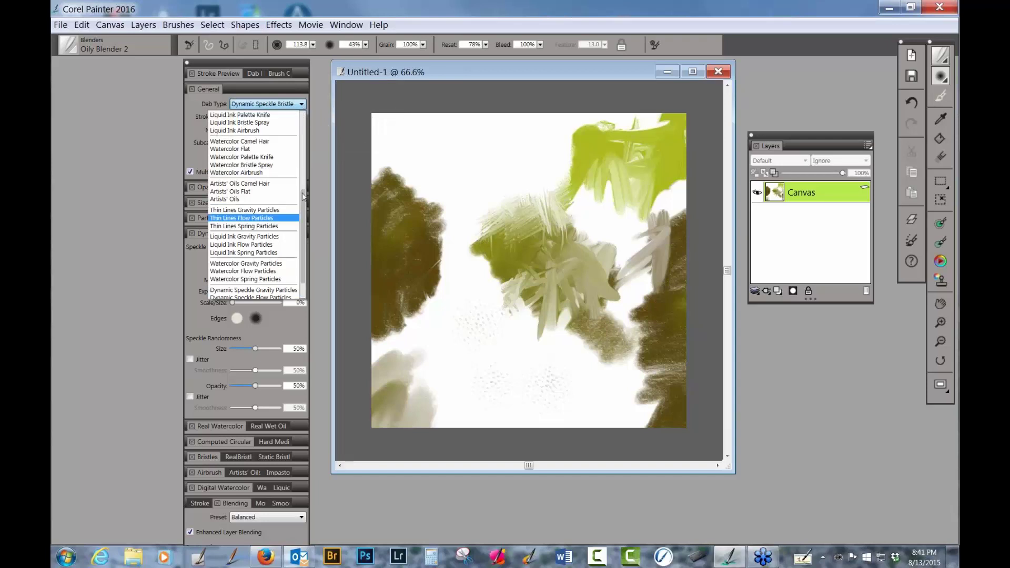
{"action": "scroll", "coordinate": [304, 197], "scroll_direction": "up", "scroll_amount": 6}
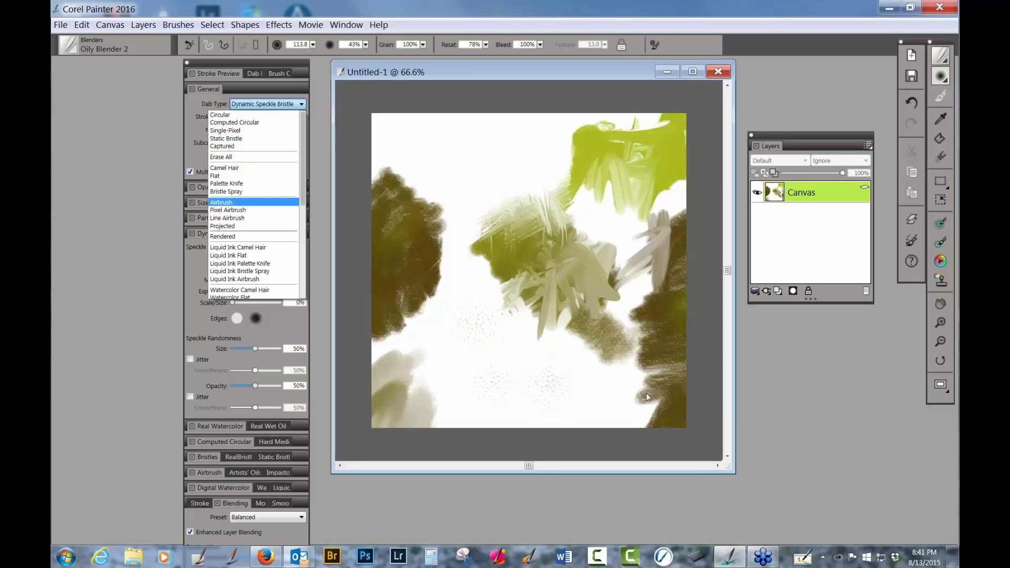
{"action": "left_click", "coordinate": [475, 168]}
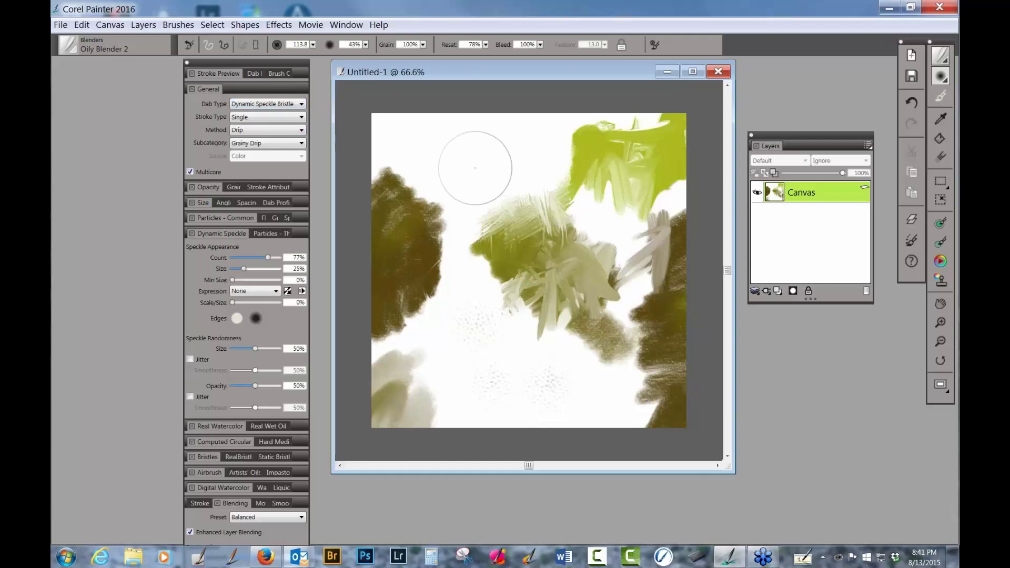
{"action": "left_click_drag", "start_coordinate": [476, 168], "coordinate": [473, 168]}
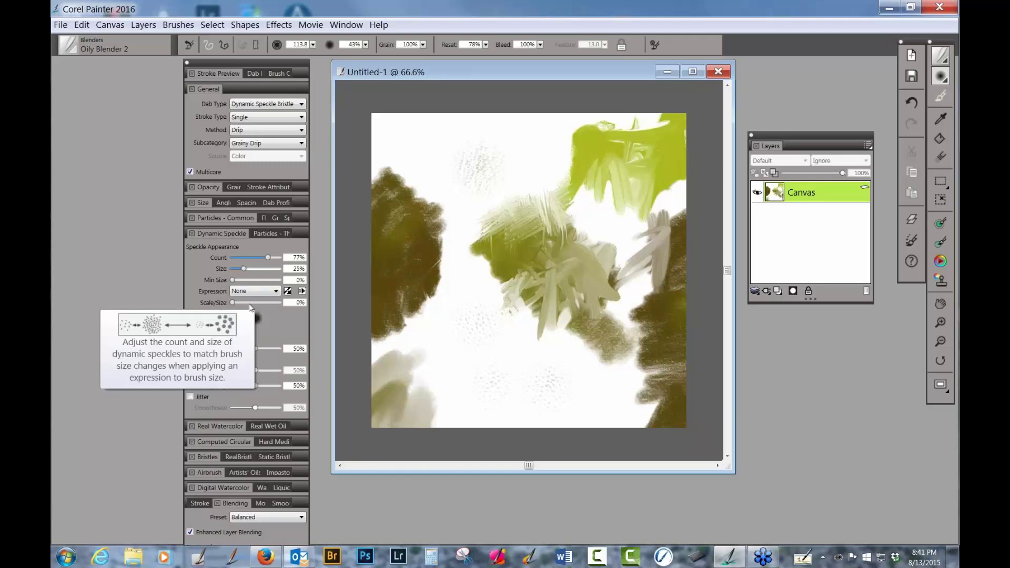
Step: Set Dynamic Speckle Size to 73% and Min Size to 14%, and paint broad diagonal strokes below the central patch
{"action": "left_click", "coordinate": [269, 270]}
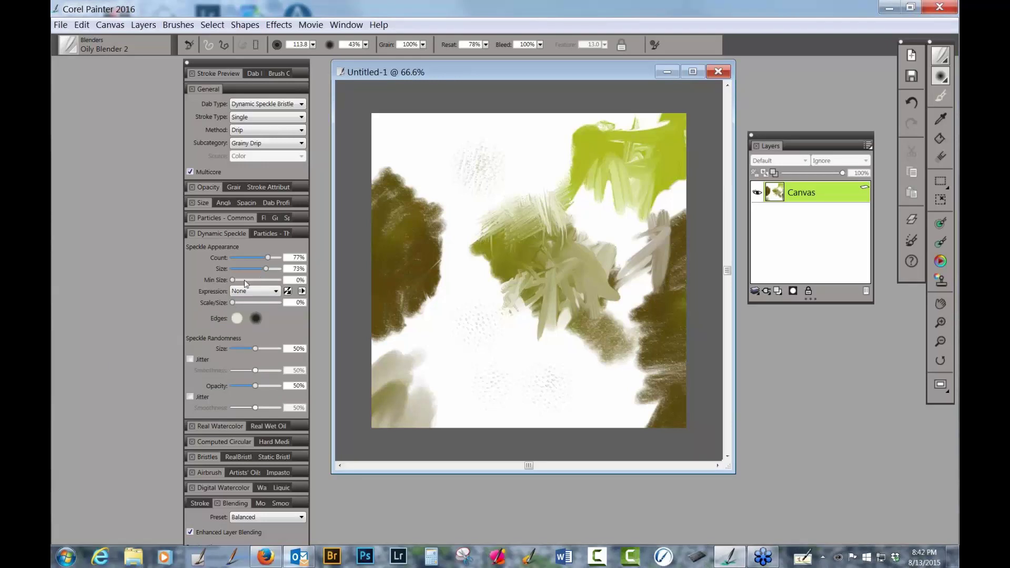
{"action": "left_click", "coordinate": [239, 280]}
{"action": "mouse_move", "coordinate": [440, 383]}
{"action": "left_mouse_down"}
{"action": "mouse_move", "coordinate": [510, 313]}
{"action": "mouse_move", "coordinate": [537, 389]}
{"action": "mouse_move", "coordinate": [566, 351]}
{"action": "mouse_move", "coordinate": [602, 361]}
{"action": "mouse_move", "coordinate": [582, 342]}
{"action": "left_mouse_up"}
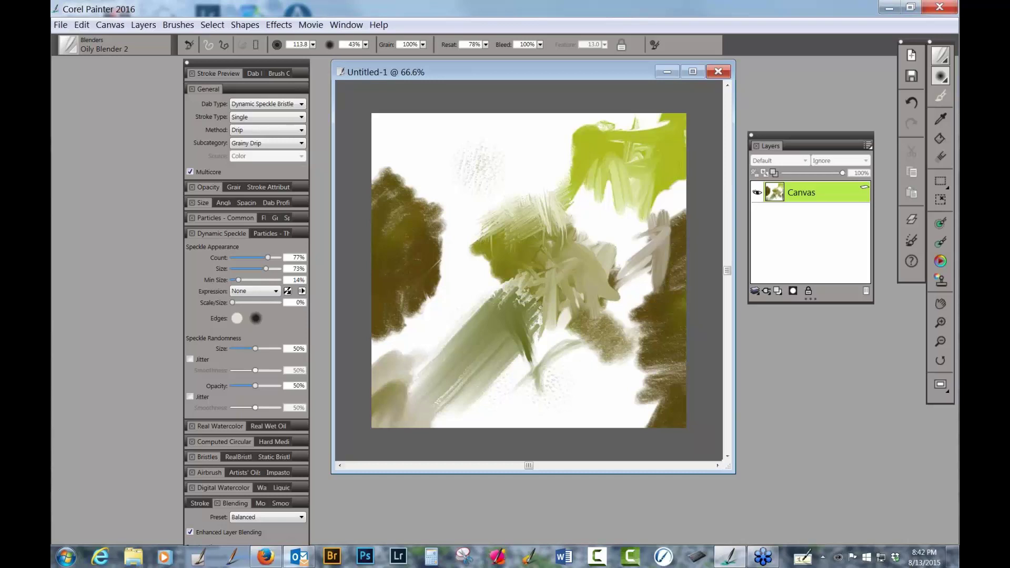
Step: Collapse the Dynamic Speckle and Blending controls, and enable RealBristle with a Roundness of 19%
{"action": "left_click", "coordinate": [239, 232]}
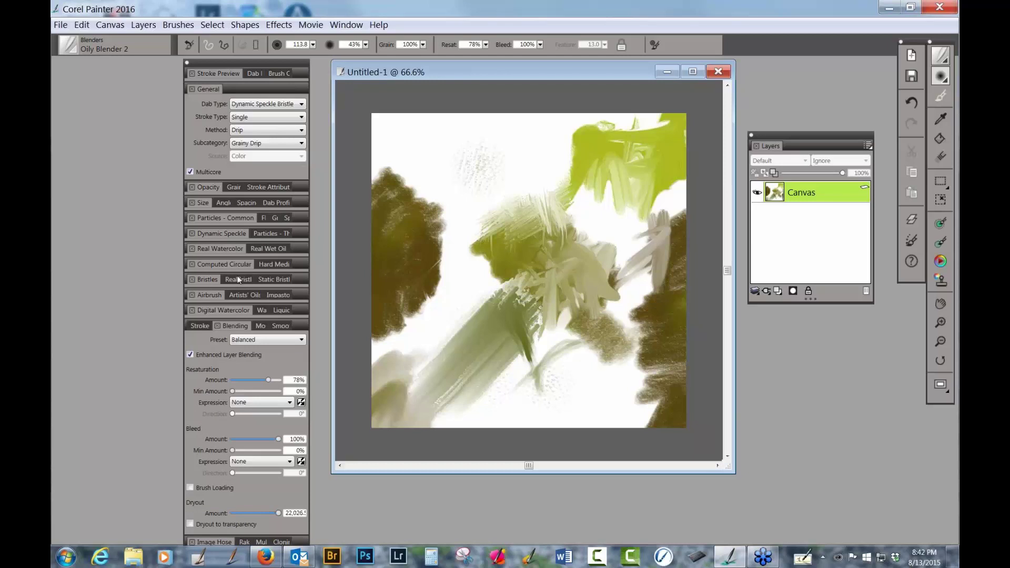
{"action": "left_click", "coordinate": [230, 326]}
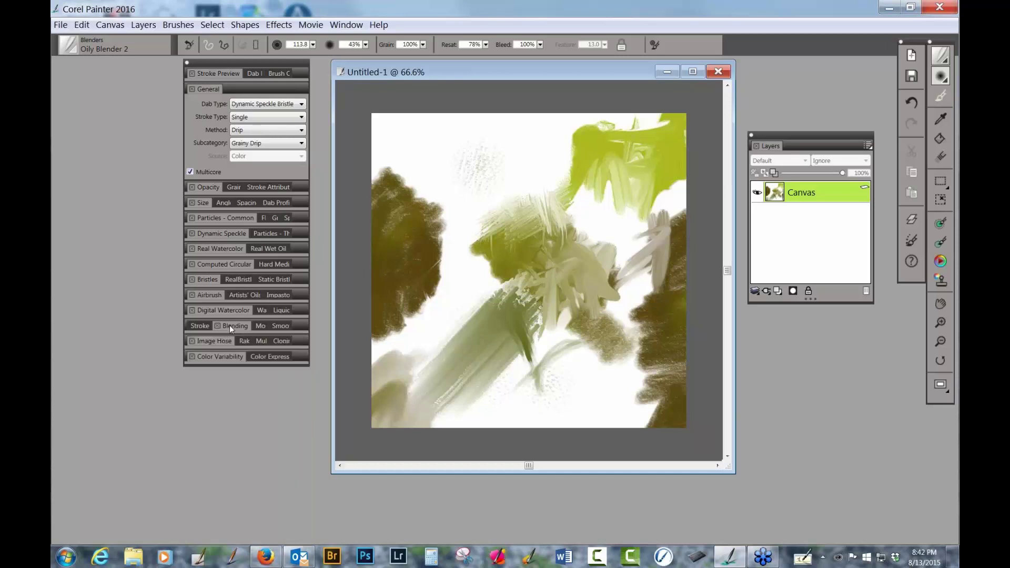
{"action": "left_click", "coordinate": [245, 280]}
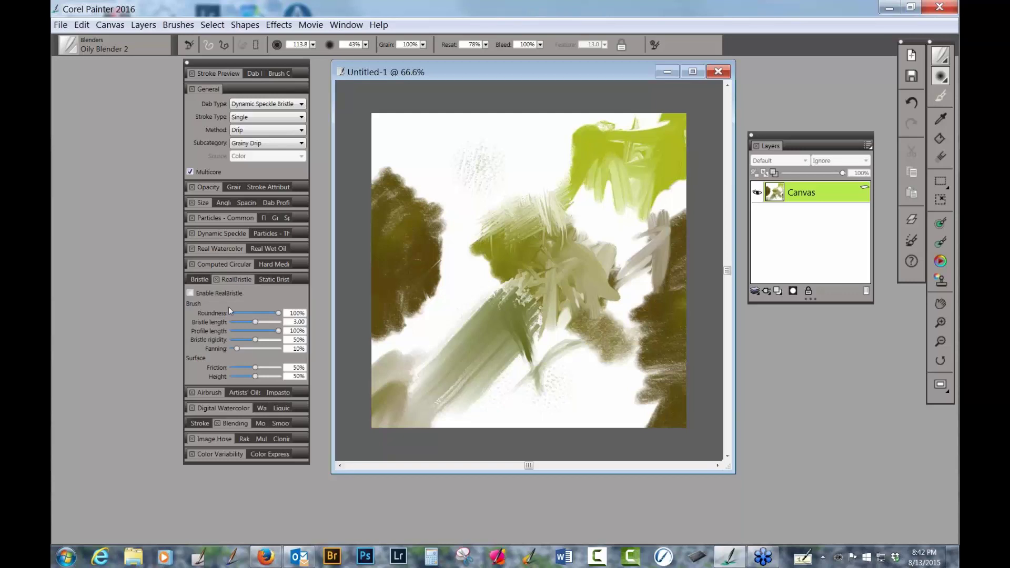
{"action": "left_click", "coordinate": [190, 293]}
{"action": "left_click_drag", "start_coordinate": [279, 314], "coordinate": [268, 315]}
Step: Try RealBristle strokes beside the left brown patch and over the diagonal green strokes, and undo them
{"action": "left_click_drag", "start_coordinate": [438, 296], "coordinate": [470, 331]}
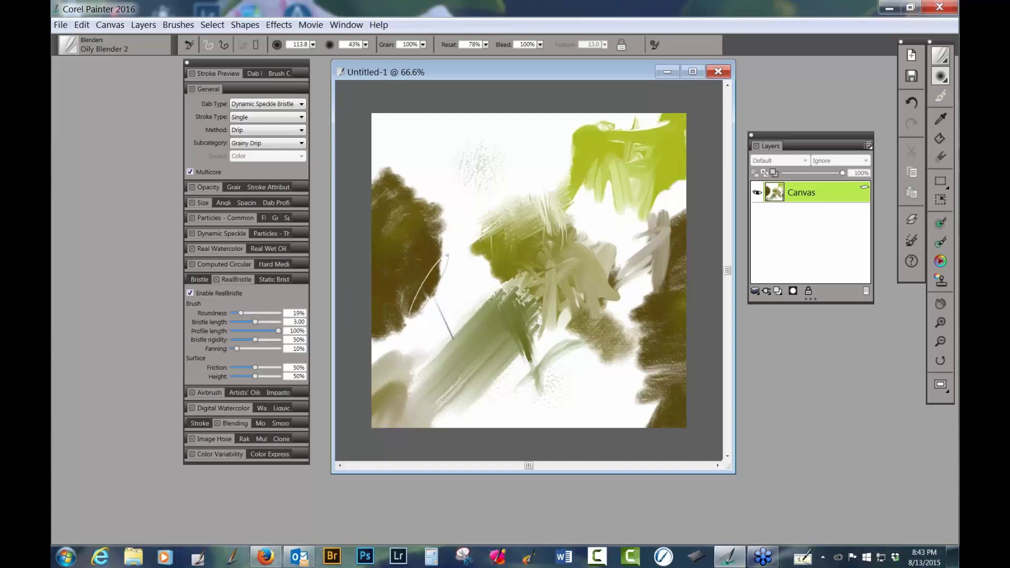
{"action": "left_click_drag", "start_coordinate": [410, 314], "coordinate": [451, 258]}
{"action": "key", "text": "ctrl+z"}
{"action": "key", "text": "ctrl+z"}
{"action": "left_click_drag", "start_coordinate": [439, 342], "coordinate": [404, 259]}
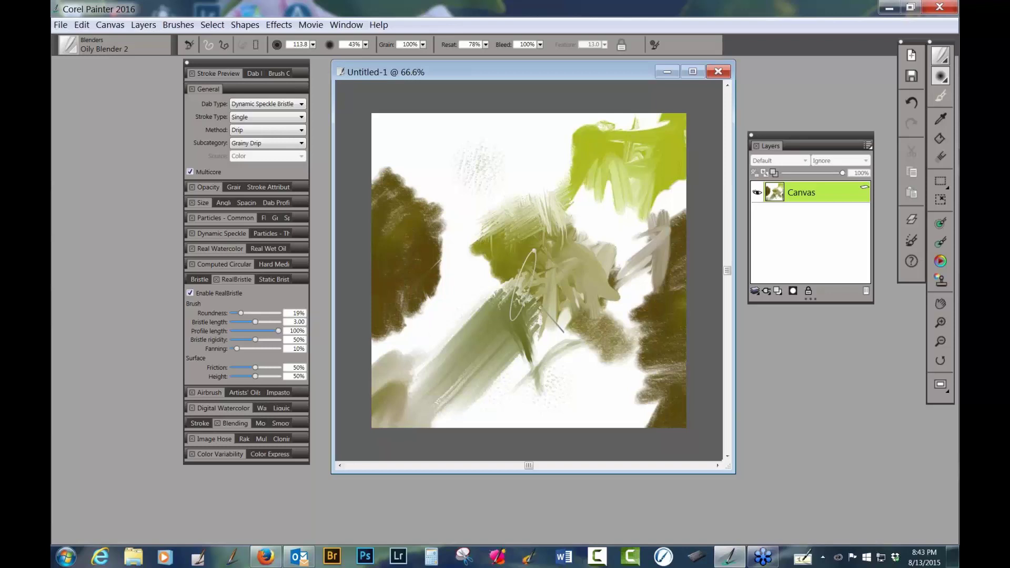
{"action": "left_click_drag", "start_coordinate": [504, 305], "coordinate": [513, 363]}
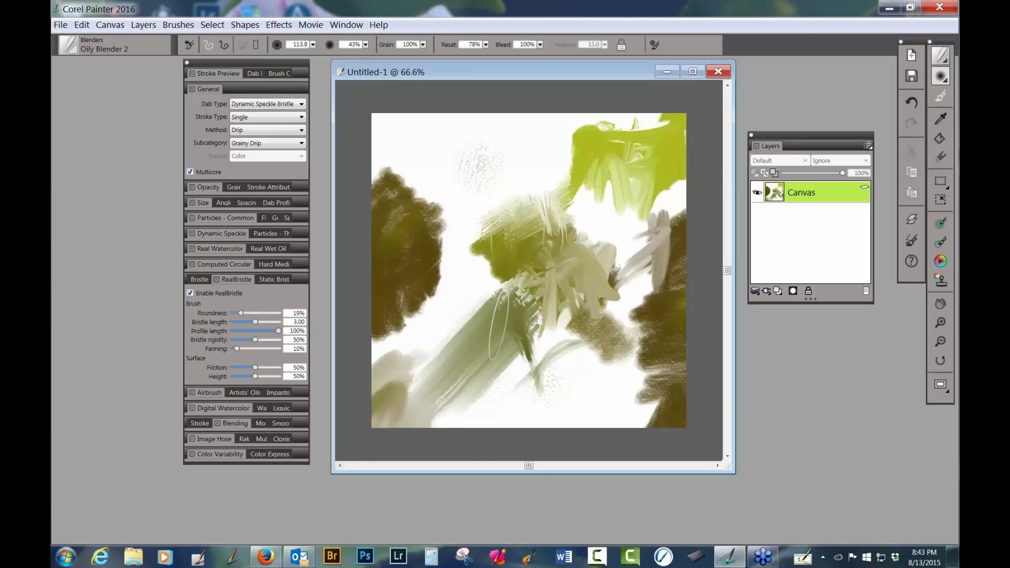
{"action": "mouse_move", "coordinate": [473, 302]}
{"action": "left_mouse_down"}
{"action": "mouse_move", "coordinate": [508, 371]}
{"action": "mouse_move", "coordinate": [503, 363]}
{"action": "mouse_move", "coordinate": [519, 363]}
{"action": "mouse_move", "coordinate": [500, 374]}
{"action": "mouse_move", "coordinate": [480, 334]}
{"action": "left_mouse_up"}
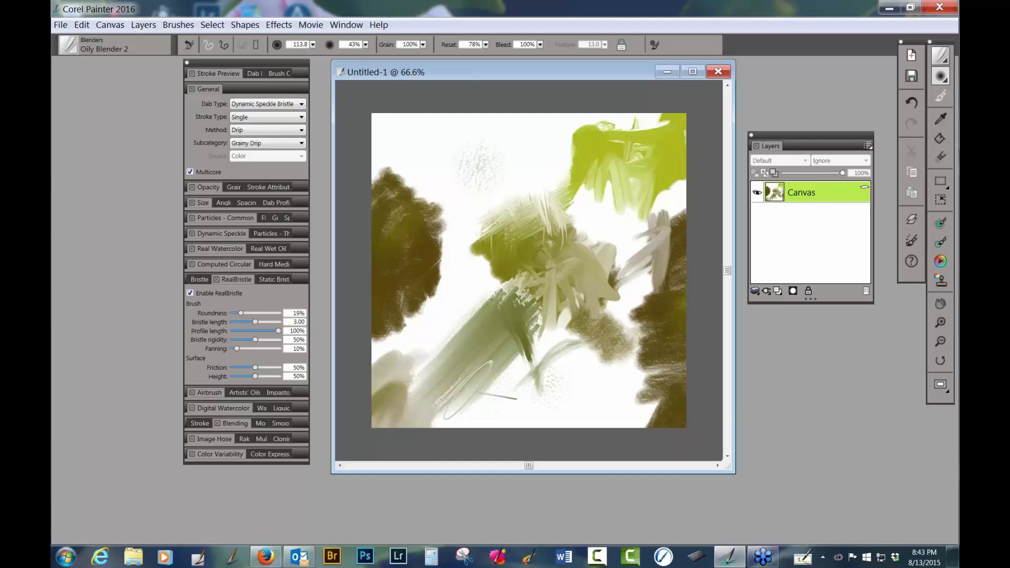
{"action": "key", "text": "ctrl+z"}
Step: Test diagonal RealBristle strokes from the upper middle of the canvas toward the left brown patch, undoing each one
{"action": "left_click_drag", "start_coordinate": [542, 142], "coordinate": [466, 226]}
{"action": "key", "text": "ctrl+z"}
{"action": "mouse_move", "coordinate": [542, 152]}
{"action": "left_mouse_down"}
{"action": "mouse_move", "coordinate": [471, 208]}
{"action": "mouse_move", "coordinate": [487, 187]}
{"action": "mouse_move", "coordinate": [547, 208]}
{"action": "left_mouse_up"}
{"action": "key", "text": "ctrl+z"}
{"action": "left_click_drag", "start_coordinate": [545, 142], "coordinate": [416, 261]}
{"action": "key", "text": "ctrl+z"}
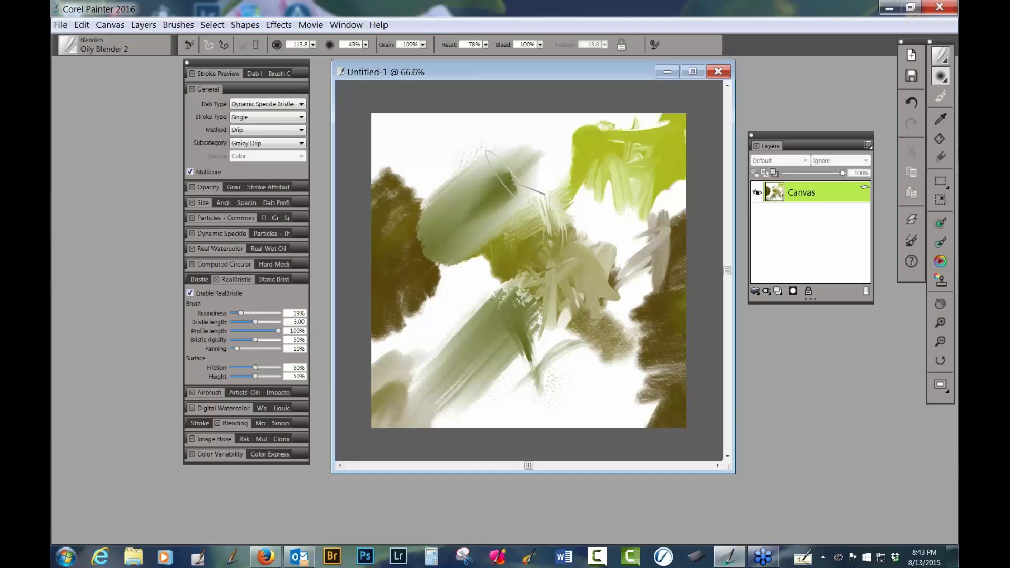
{"action": "key", "text": "ctrl+z"}
{"action": "left_click_drag", "start_coordinate": [550, 148], "coordinate": [412, 264]}
{"action": "key", "text": "ctrl+z"}
Step: Paint broad green RealBristle strokes toward the left brown patch, across the central patch and down from the lime-green area
{"action": "left_click_drag", "start_coordinate": [548, 153], "coordinate": [452, 263]}
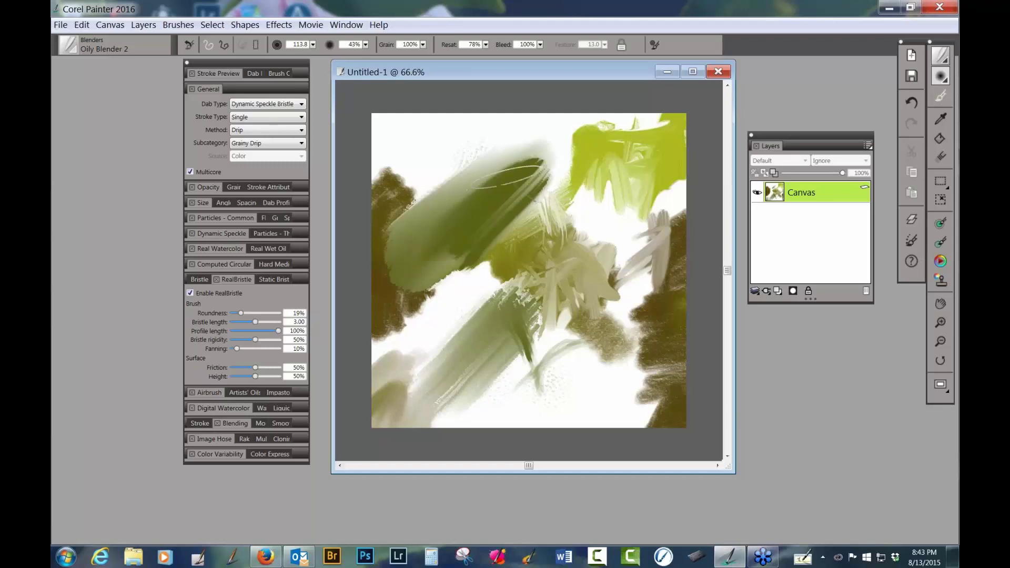
{"action": "mouse_move", "coordinate": [545, 150]}
{"action": "left_mouse_down"}
{"action": "mouse_move", "coordinate": [488, 284]}
{"action": "mouse_move", "coordinate": [458, 308]}
{"action": "mouse_move", "coordinate": [521, 253]}
{"action": "mouse_move", "coordinate": [536, 260]}
{"action": "mouse_move", "coordinate": [600, 216]}
{"action": "mouse_move", "coordinate": [527, 295]}
{"action": "mouse_move", "coordinate": [640, 363]}
{"action": "mouse_move", "coordinate": [573, 263]}
{"action": "mouse_move", "coordinate": [596, 290]}
{"action": "mouse_move", "coordinate": [579, 247]}
{"action": "mouse_move", "coordinate": [621, 311]}
{"action": "mouse_move", "coordinate": [663, 221]}
{"action": "left_mouse_up"}
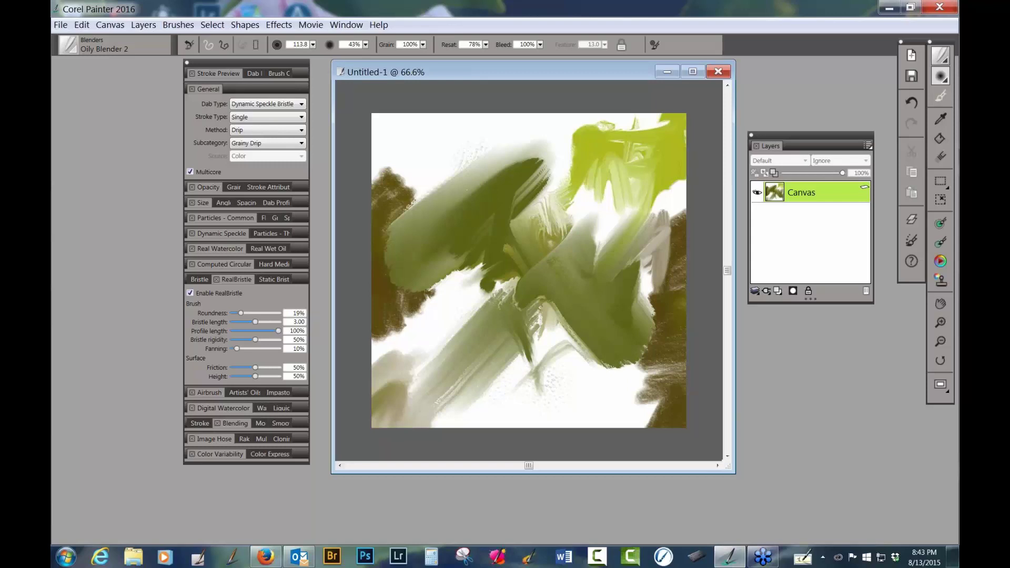
{"action": "left_click_drag", "start_coordinate": [614, 153], "coordinate": [591, 313]}
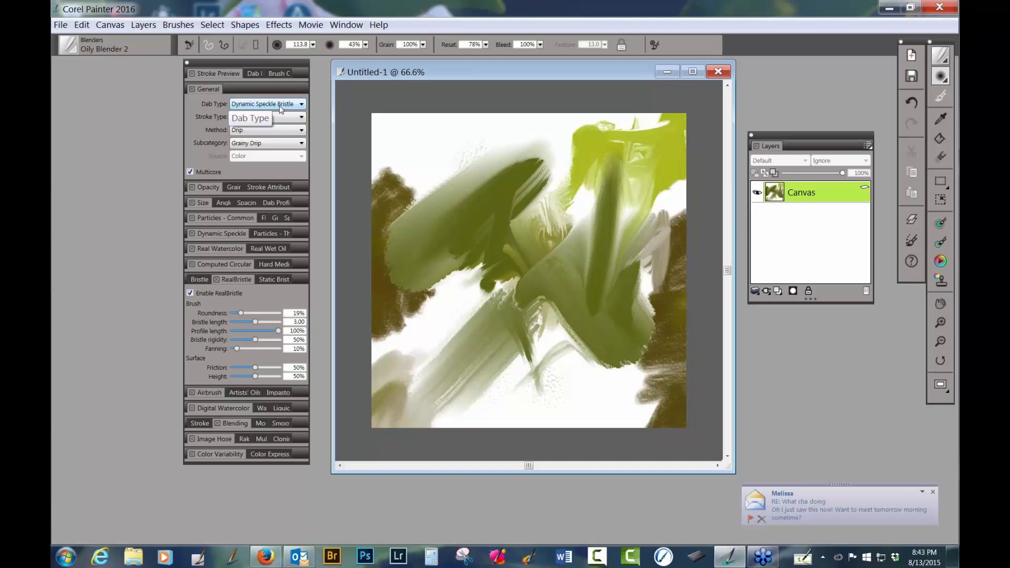
Step: Choose Spongy Particles from the Dynamic Speckles category and collapse the RealBristle controls
{"action": "left_click", "coordinate": [74, 48]}
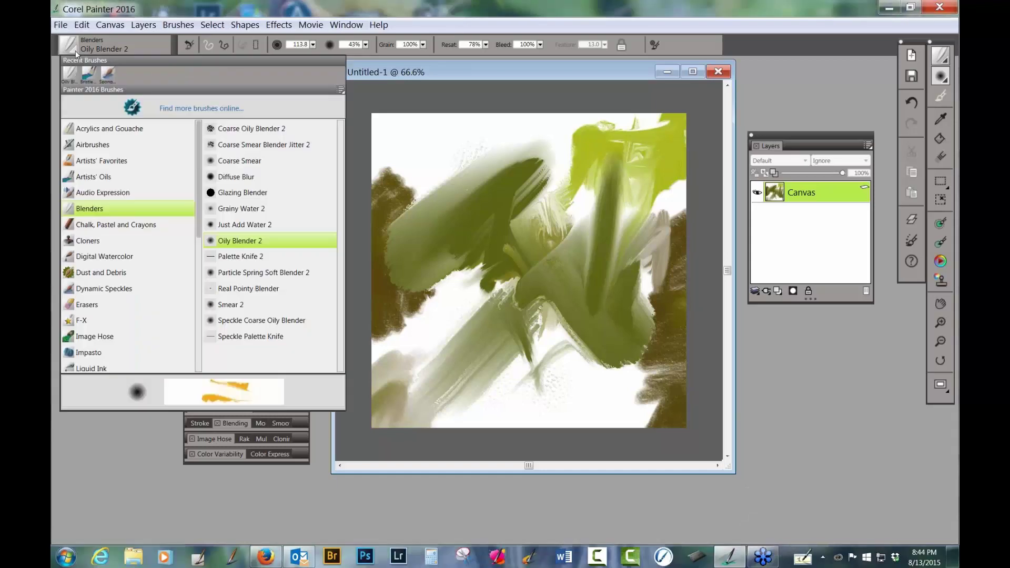
{"action": "left_click", "coordinate": [109, 290]}
{"action": "left_click", "coordinate": [236, 307]}
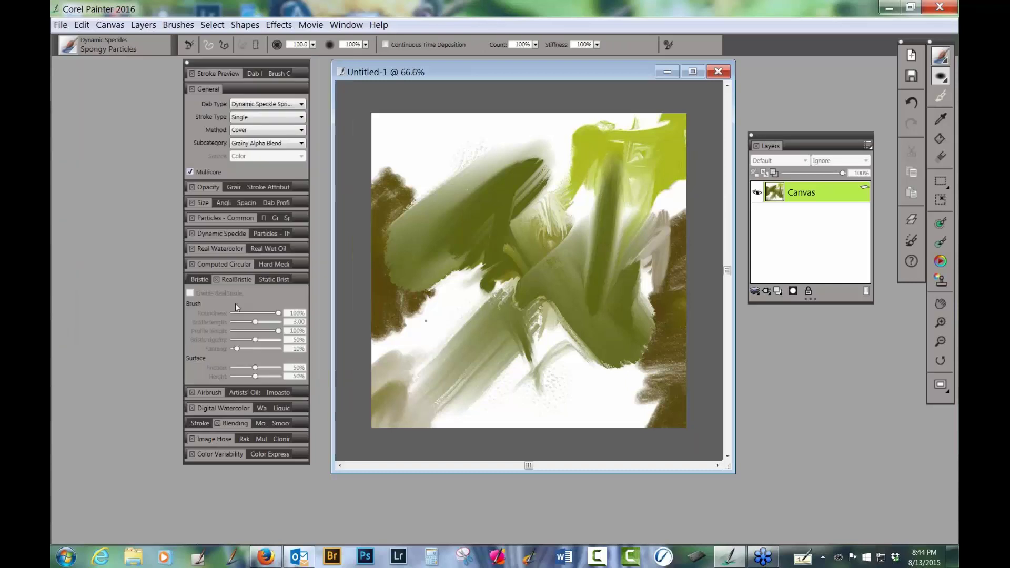
{"action": "left_click", "coordinate": [234, 279]}
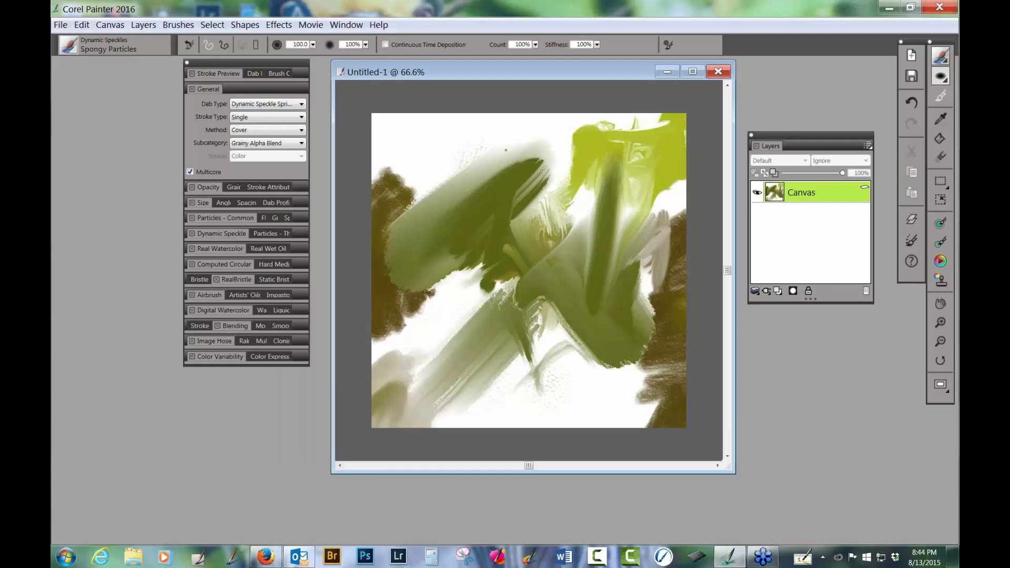
Step: Clear everything painted on the Canvas and show the Color Expression controls
{"action": "key", "text": "ctrl+a"}
{"action": "key", "text": "Delete"}
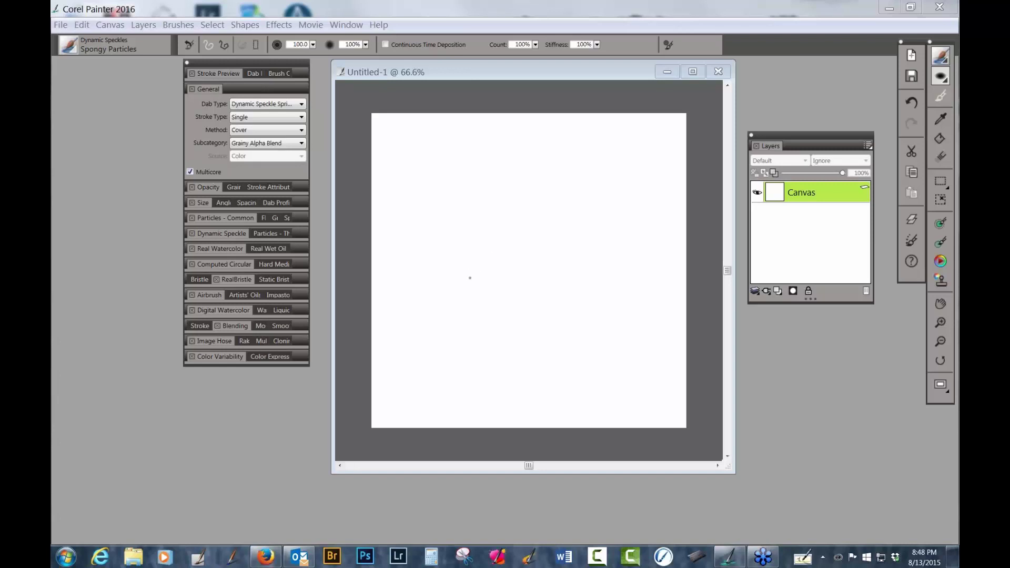
{"action": "left_click", "coordinate": [282, 357]}
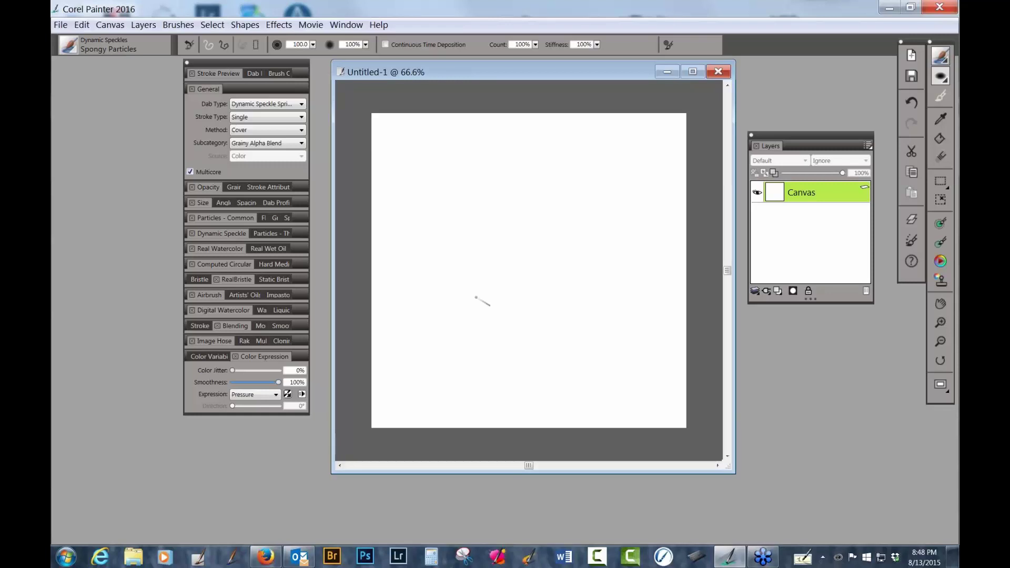
Step: Bring up the Navigator, Color and Channels panels through the My Settings radial menu and its Radial Menu_0_7 submenu
{"action": "key", "text": "grave"}
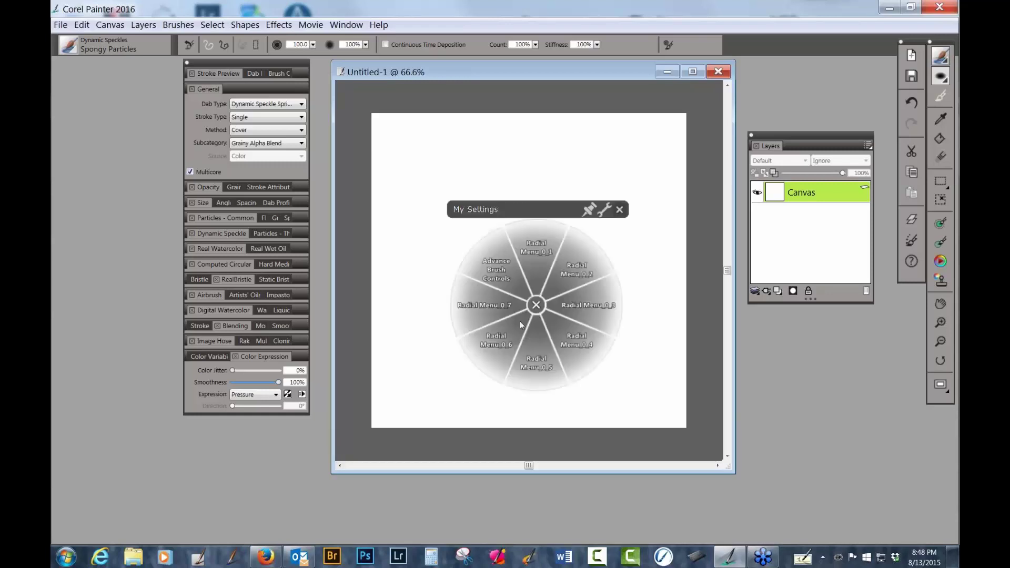
{"action": "left_click", "coordinate": [496, 315]}
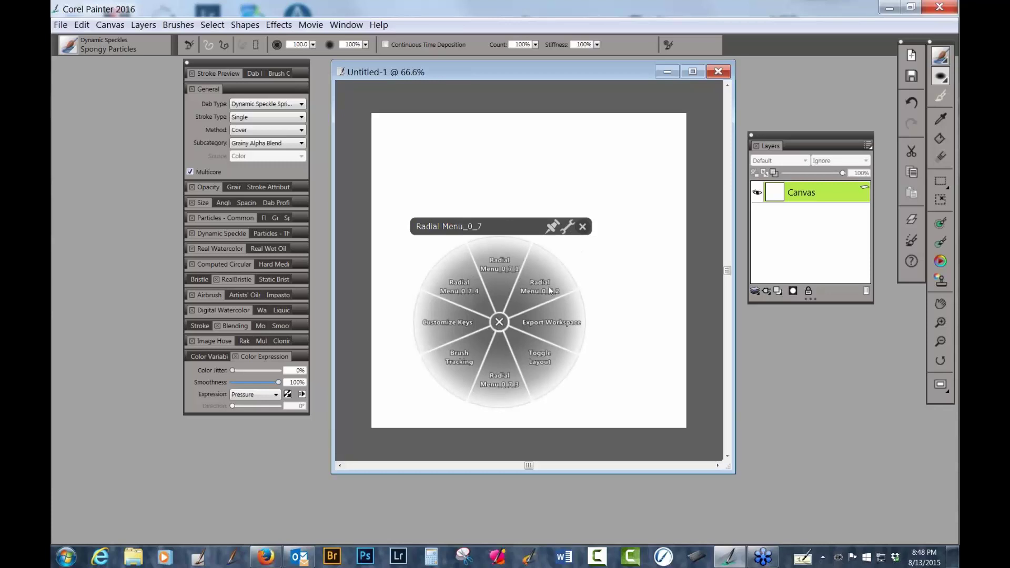
{"action": "left_click", "coordinate": [548, 287]}
{"action": "left_click", "coordinate": [549, 231]}
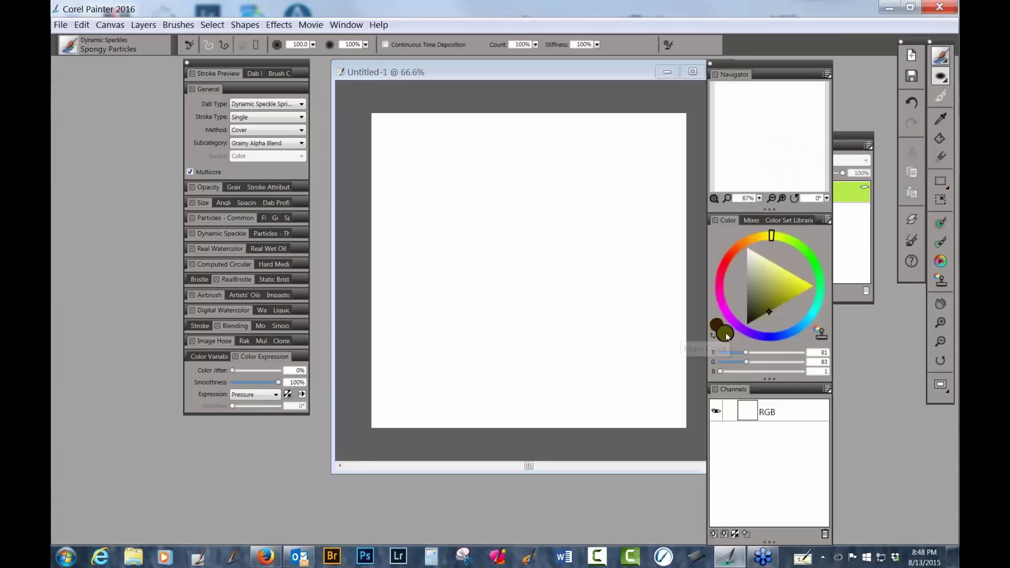
Step: Set the main color to bright yellow (214, 220, 44) and the additional color to orange (255, 143, 1), keeping the main color active
{"action": "left_click", "coordinate": [716, 325]}
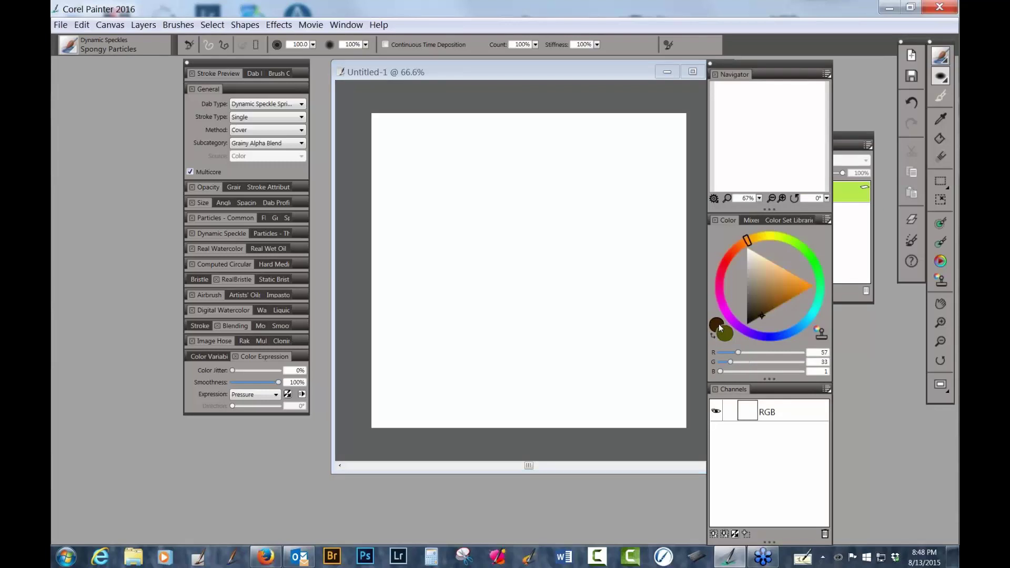
{"action": "left_click", "coordinate": [725, 338]}
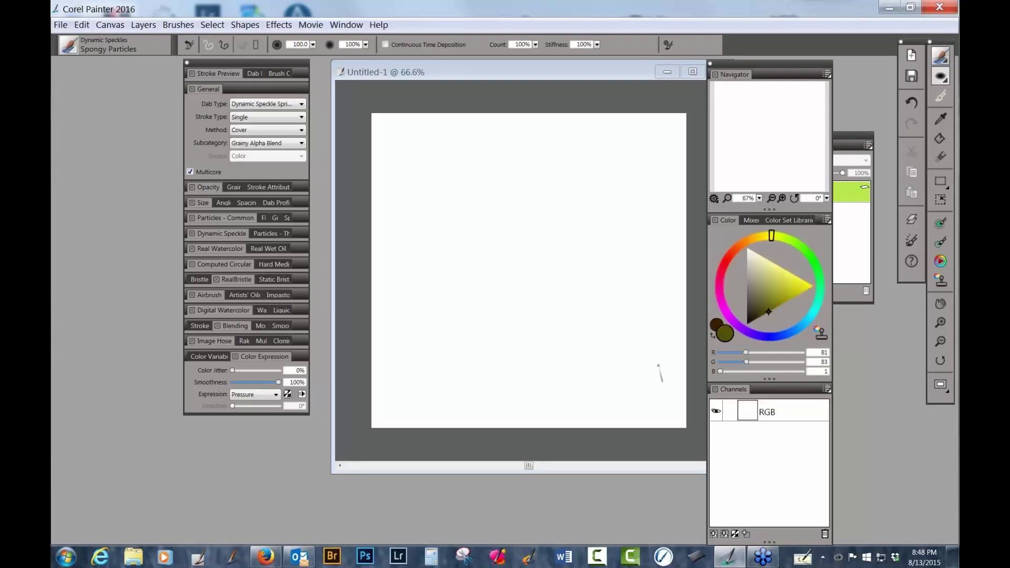
{"action": "left_click", "coordinate": [792, 286]}
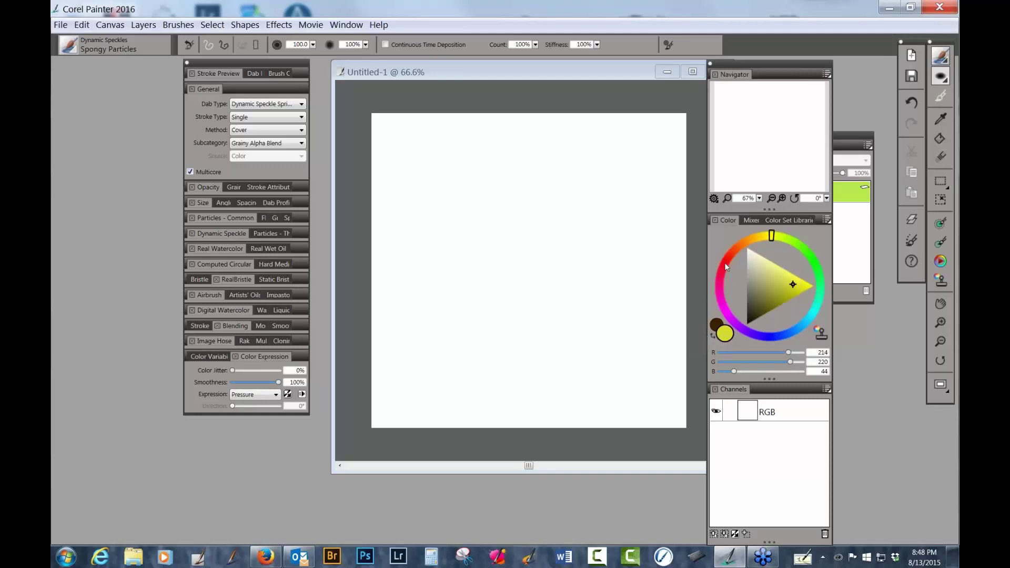
{"action": "left_click", "coordinate": [718, 324]}
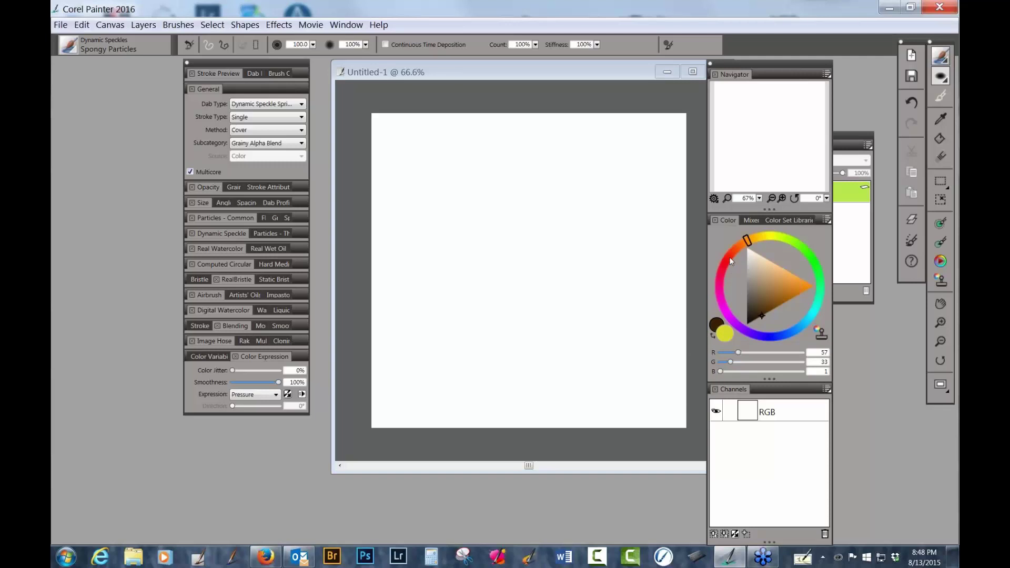
{"action": "mouse_move", "coordinate": [782, 272]}
{"action": "left_mouse_down"}
{"action": "mouse_move", "coordinate": [792, 289]}
{"action": "mouse_move", "coordinate": [814, 285]}
{"action": "left_mouse_up"}
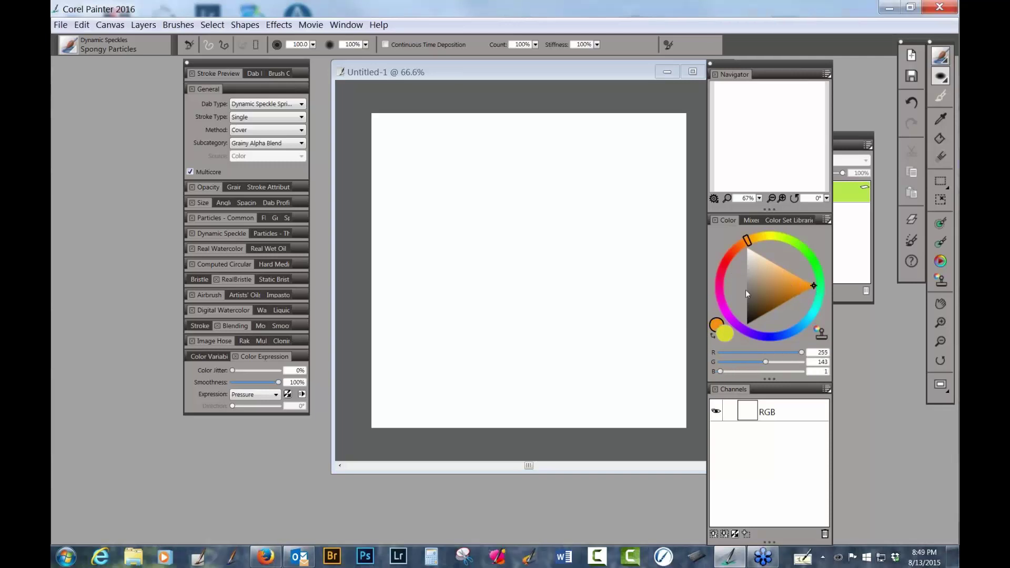
{"action": "left_click", "coordinate": [725, 329]}
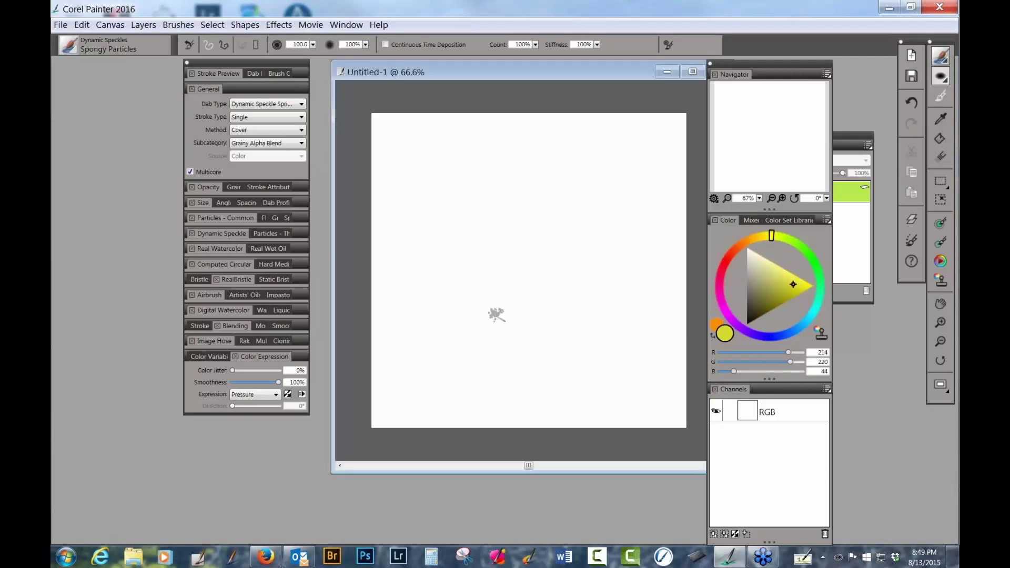
Step: Test a Spongy Particles stroke on the Canvas around its lower middle and undo it
{"action": "mouse_move", "coordinate": [510, 295]}
{"action": "left_mouse_down"}
{"action": "mouse_move", "coordinate": [528, 282]}
{"action": "mouse_move", "coordinate": [493, 313]}
{"action": "mouse_move", "coordinate": [538, 282]}
{"action": "mouse_move", "coordinate": [497, 319]}
{"action": "mouse_move", "coordinate": [548, 284]}
{"action": "mouse_move", "coordinate": [504, 322]}
{"action": "mouse_move", "coordinate": [550, 288]}
{"action": "mouse_move", "coordinate": [505, 326]}
{"action": "mouse_move", "coordinate": [563, 289]}
{"action": "mouse_move", "coordinate": [507, 336]}
{"action": "mouse_move", "coordinate": [563, 298]}
{"action": "mouse_move", "coordinate": [518, 333]}
{"action": "mouse_move", "coordinate": [553, 314]}
{"action": "mouse_move", "coordinate": [526, 341]}
{"action": "mouse_move", "coordinate": [569, 310]}
{"action": "mouse_move", "coordinate": [527, 345]}
{"action": "mouse_move", "coordinate": [565, 322]}
{"action": "mouse_move", "coordinate": [535, 345]}
{"action": "mouse_move", "coordinate": [553, 336]}
{"action": "left_mouse_up"}
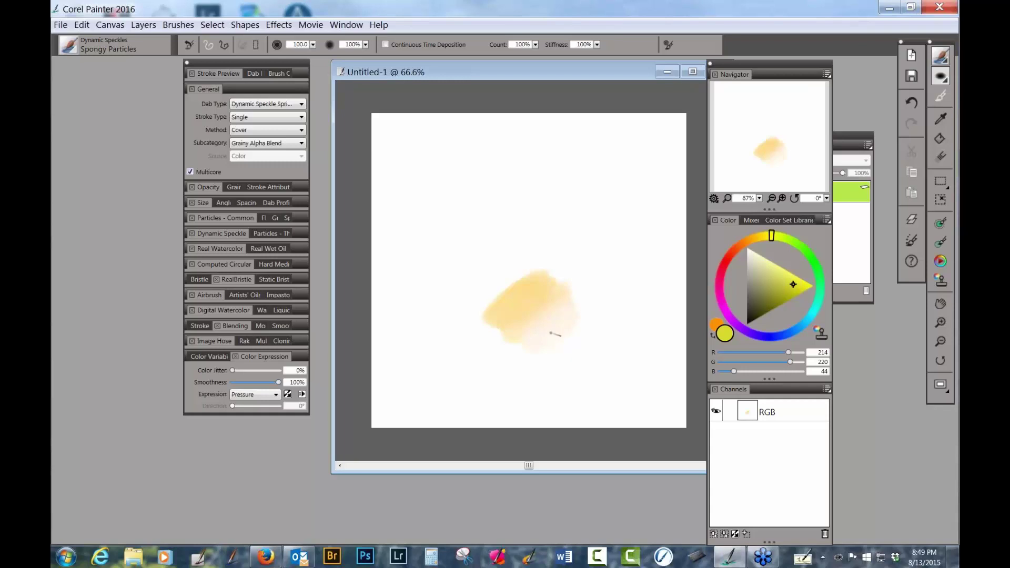
{"action": "key", "text": "ctrl+z"}
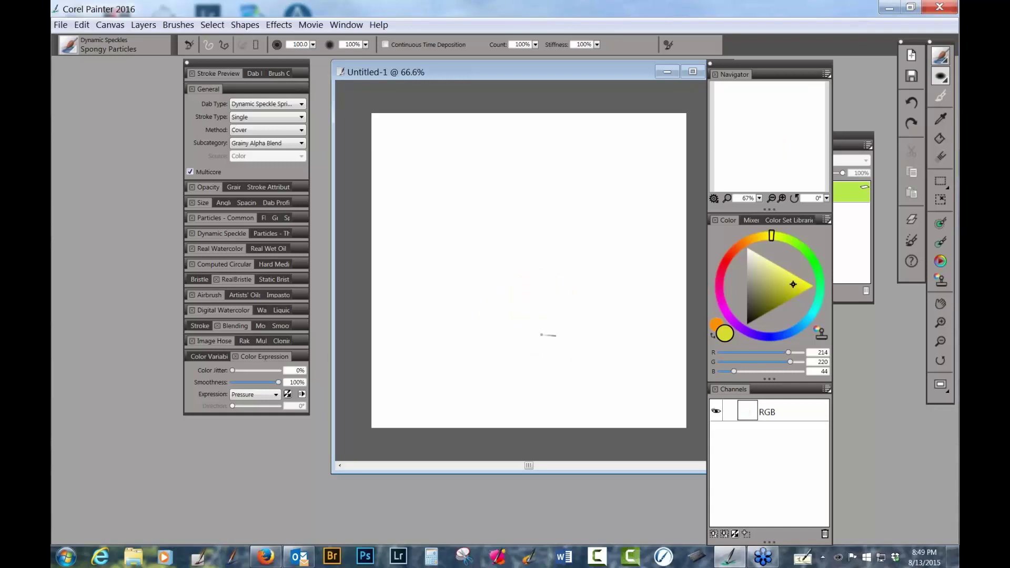
Step: Add a new layer above the Canvas and paint a yellow-to-orange Spongy Particles patch in its lower middle
{"action": "left_click", "coordinate": [849, 139]}
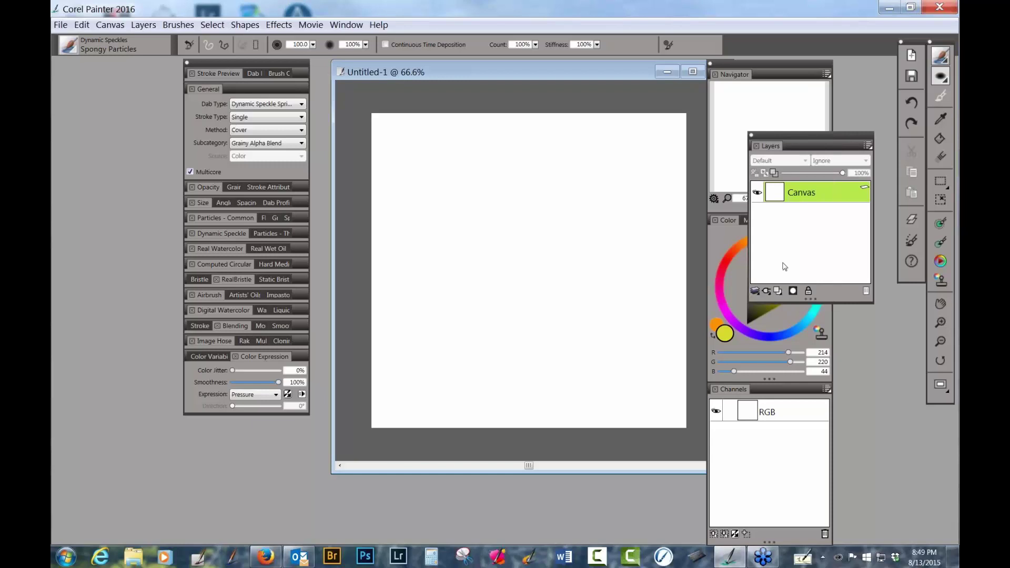
{"action": "left_click", "coordinate": [778, 290]}
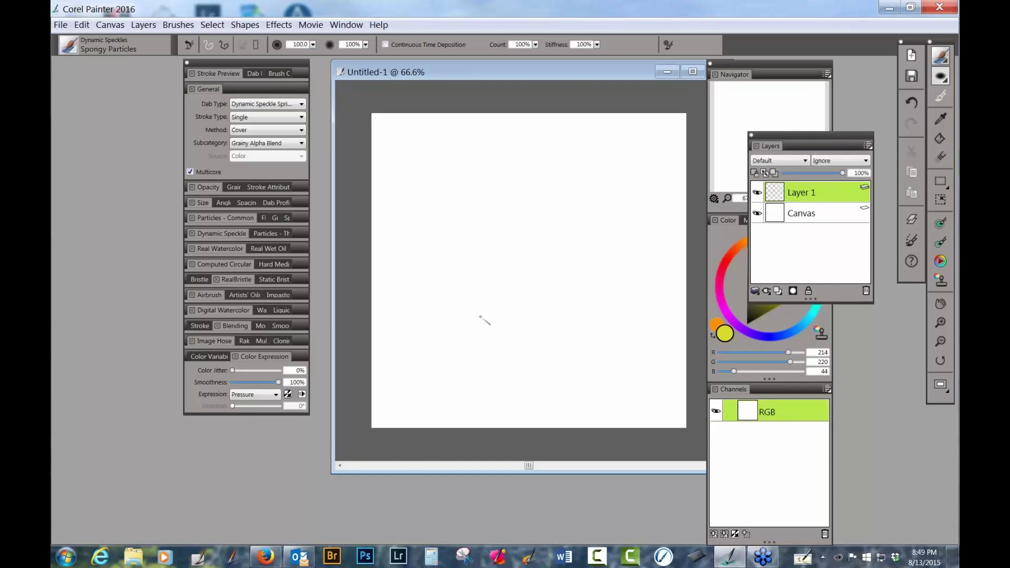
{"action": "left_click", "coordinate": [478, 322]}
{"action": "mouse_move", "coordinate": [478, 322]}
{"action": "left_mouse_down"}
{"action": "mouse_move", "coordinate": [517, 289]}
{"action": "mouse_move", "coordinate": [483, 320]}
{"action": "mouse_move", "coordinate": [520, 288]}
{"action": "mouse_move", "coordinate": [485, 315]}
{"action": "mouse_move", "coordinate": [522, 295]}
{"action": "mouse_move", "coordinate": [486, 324]}
{"action": "mouse_move", "coordinate": [523, 298]}
{"action": "mouse_move", "coordinate": [485, 328]}
{"action": "mouse_move", "coordinate": [527, 305]}
{"action": "mouse_move", "coordinate": [494, 331]}
{"action": "mouse_move", "coordinate": [530, 306]}
{"action": "mouse_move", "coordinate": [501, 332]}
{"action": "mouse_move", "coordinate": [536, 307]}
{"action": "mouse_move", "coordinate": [507, 331]}
{"action": "mouse_move", "coordinate": [537, 317]}
{"action": "mouse_move", "coordinate": [511, 342]}
{"action": "mouse_move", "coordinate": [549, 318]}
{"action": "mouse_move", "coordinate": [522, 346]}
{"action": "mouse_move", "coordinate": [553, 328]}
{"action": "mouse_move", "coordinate": [538, 364]}
{"action": "mouse_move", "coordinate": [570, 345]}
{"action": "left_mouse_up"}
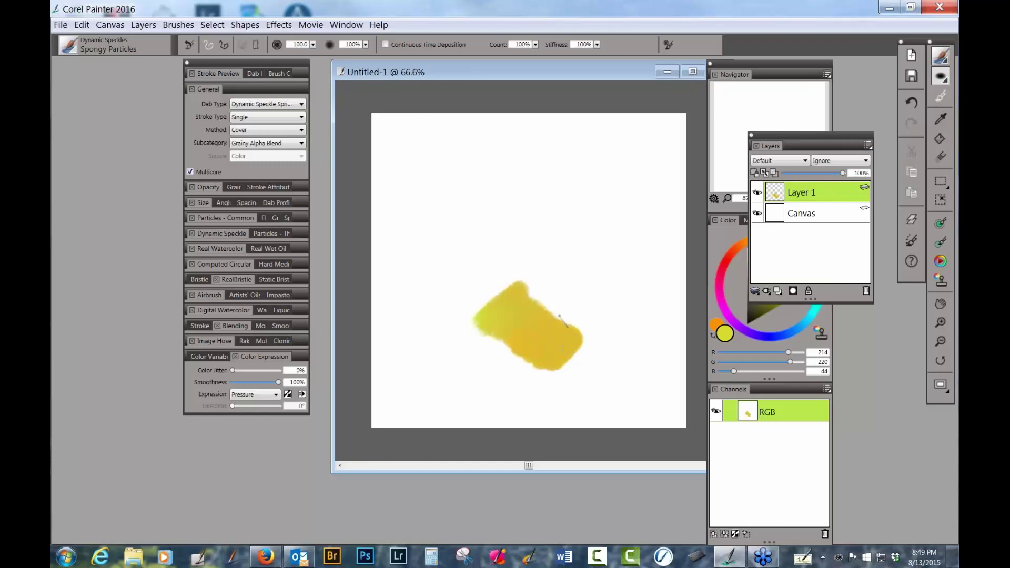
Step: Change the additional color from orange to vivid purple (198, 1, 255) and reactivate the yellow main color
{"action": "left_click", "coordinate": [724, 322]}
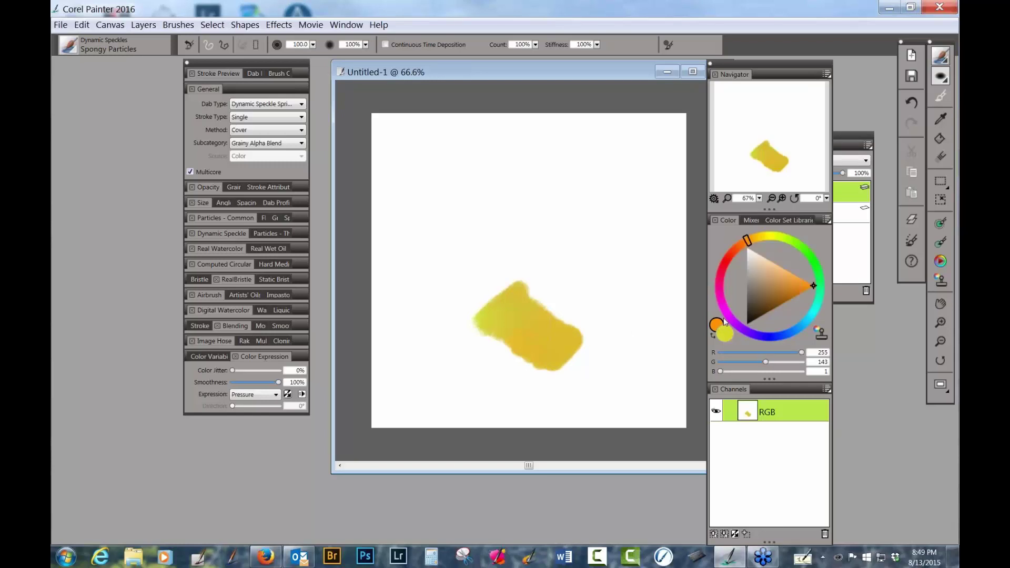
{"action": "left_click", "coordinate": [717, 323]}
{"action": "left_click", "coordinate": [725, 333]}
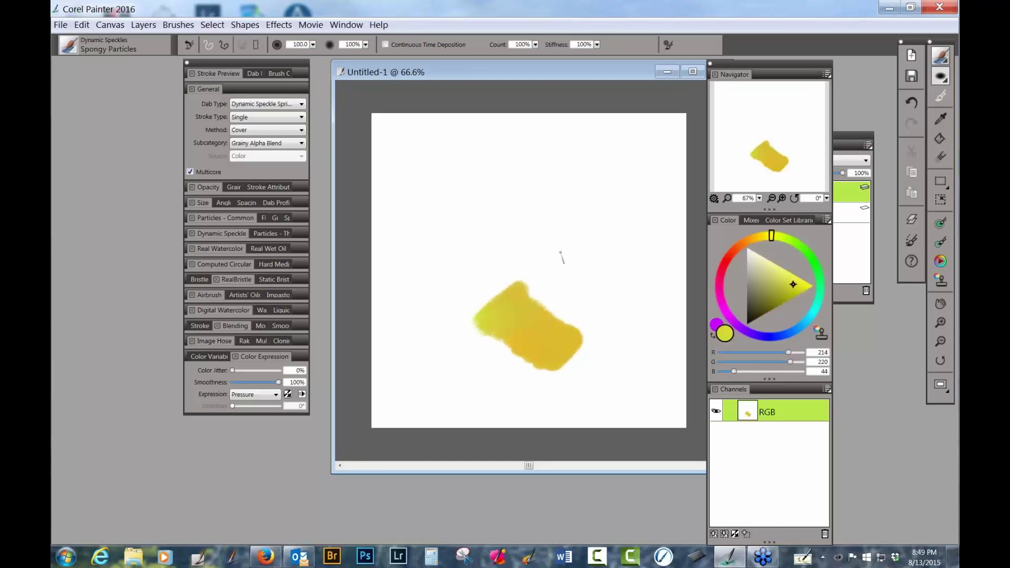
Step: Test a yellow-and-pink patch beyond the upper right of the orange one, and undo all strokes on the layer
{"action": "mouse_move", "coordinate": [593, 250]}
{"action": "left_mouse_down"}
{"action": "mouse_move", "coordinate": [581, 248]}
{"action": "mouse_move", "coordinate": [582, 267]}
{"action": "mouse_move", "coordinate": [598, 257]}
{"action": "mouse_move", "coordinate": [571, 271]}
{"action": "mouse_move", "coordinate": [595, 253]}
{"action": "mouse_move", "coordinate": [573, 293]}
{"action": "mouse_move", "coordinate": [605, 268]}
{"action": "mouse_move", "coordinate": [589, 294]}
{"action": "mouse_move", "coordinate": [615, 279]}
{"action": "mouse_move", "coordinate": [578, 310]}
{"action": "left_mouse_up"}
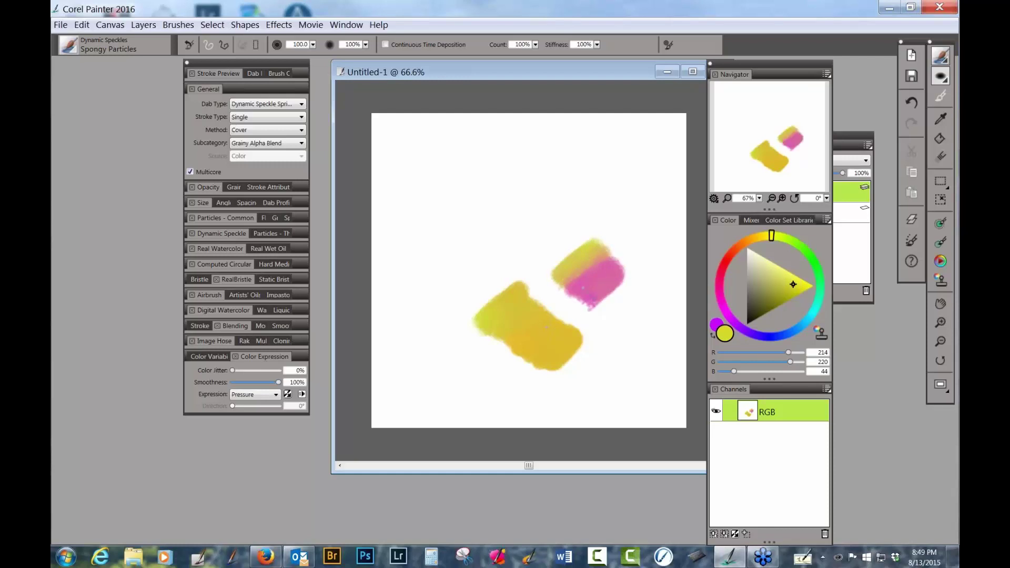
{"action": "key", "text": "ctrl+z"}
{"action": "key", "text": "ctrl+z"}
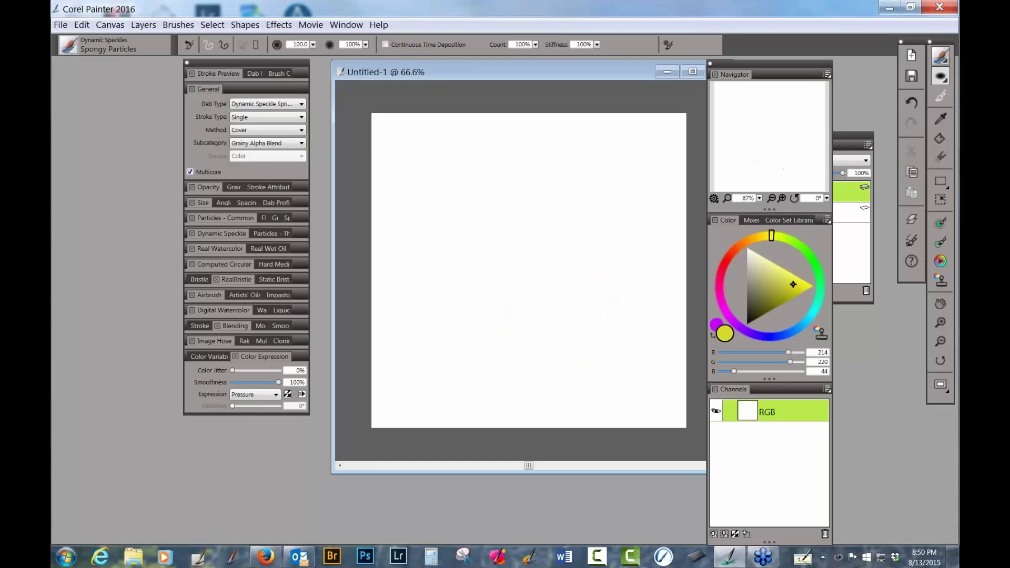
Step: Paint a purple loop and patch mid-canvas, swap the main and additional colors, and paint more patches below and beside them
{"action": "mouse_move", "coordinate": [461, 324]}
{"action": "left_mouse_down"}
{"action": "mouse_move", "coordinate": [579, 213]}
{"action": "mouse_move", "coordinate": [489, 258]}
{"action": "left_mouse_up"}
{"action": "mouse_move", "coordinate": [525, 267]}
{"action": "left_mouse_down"}
{"action": "mouse_move", "coordinate": [468, 319]}
{"action": "mouse_move", "coordinate": [503, 289]}
{"action": "mouse_move", "coordinate": [495, 312]}
{"action": "mouse_move", "coordinate": [509, 285]}
{"action": "mouse_move", "coordinate": [519, 287]}
{"action": "mouse_move", "coordinate": [511, 311]}
{"action": "mouse_move", "coordinate": [525, 286]}
{"action": "mouse_move", "coordinate": [526, 314]}
{"action": "mouse_move", "coordinate": [533, 294]}
{"action": "mouse_move", "coordinate": [542, 303]}
{"action": "mouse_move", "coordinate": [596, 279]}
{"action": "mouse_move", "coordinate": [568, 301]}
{"action": "left_mouse_up"}
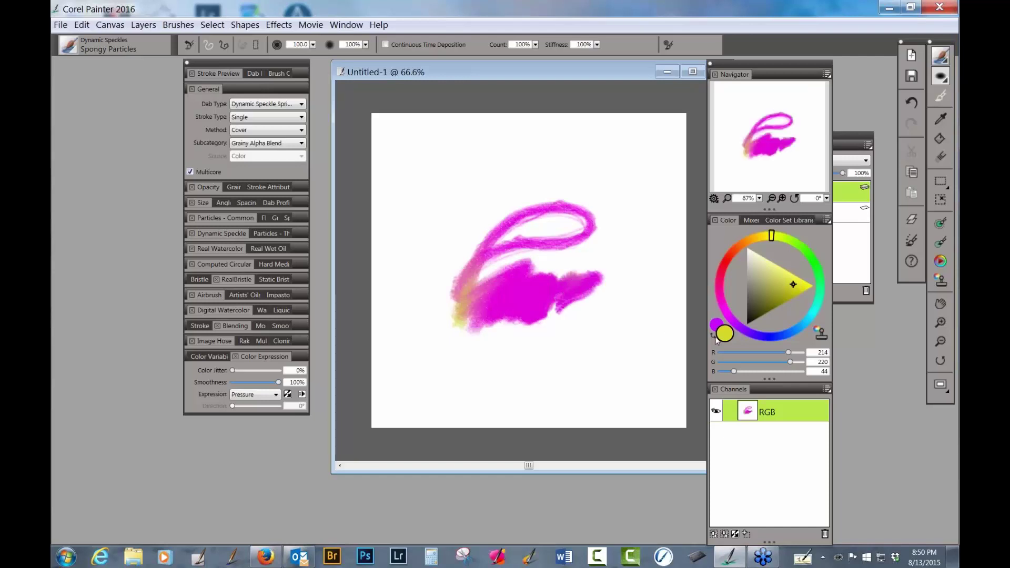
{"action": "key", "text": "shift+x"}
{"action": "mouse_move", "coordinate": [500, 351]}
{"action": "left_mouse_down"}
{"action": "mouse_move", "coordinate": [556, 314]}
{"action": "mouse_move", "coordinate": [504, 350]}
{"action": "mouse_move", "coordinate": [565, 320]}
{"action": "mouse_move", "coordinate": [538, 351]}
{"action": "mouse_move", "coordinate": [568, 321]}
{"action": "mouse_move", "coordinate": [577, 341]}
{"action": "mouse_move", "coordinate": [567, 308]}
{"action": "mouse_move", "coordinate": [584, 291]}
{"action": "mouse_move", "coordinate": [557, 302]}
{"action": "mouse_move", "coordinate": [563, 286]}
{"action": "mouse_move", "coordinate": [562, 315]}
{"action": "mouse_move", "coordinate": [554, 306]}
{"action": "mouse_move", "coordinate": [539, 330]}
{"action": "mouse_move", "coordinate": [525, 321]}
{"action": "mouse_move", "coordinate": [515, 344]}
{"action": "mouse_move", "coordinate": [526, 310]}
{"action": "left_mouse_up"}
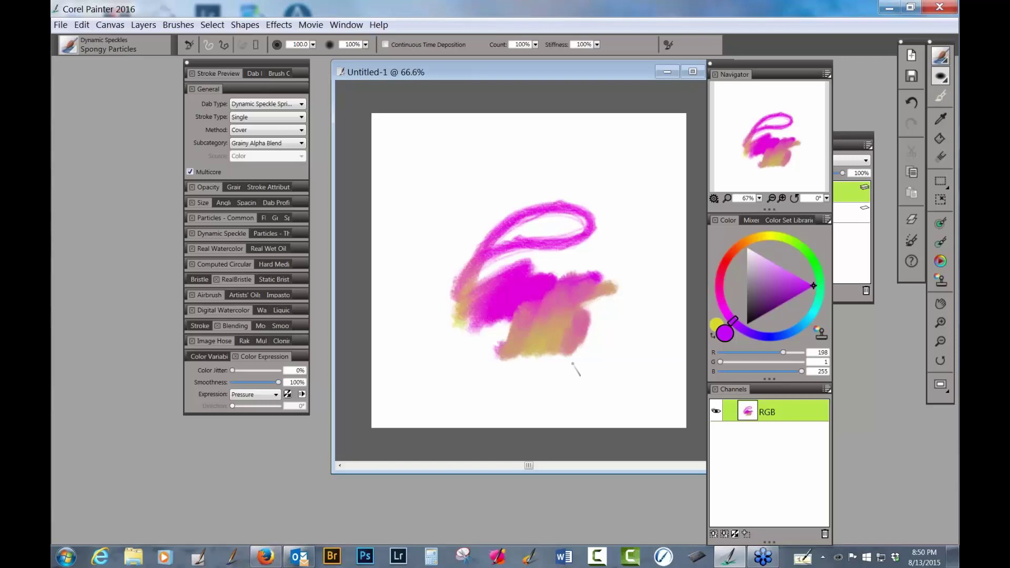
{"action": "mouse_move", "coordinate": [583, 360]}
{"action": "left_mouse_down"}
{"action": "mouse_move", "coordinate": [532, 384]}
{"action": "mouse_move", "coordinate": [599, 366]}
{"action": "mouse_move", "coordinate": [555, 387]}
{"action": "mouse_move", "coordinate": [601, 369]}
{"action": "mouse_move", "coordinate": [571, 389]}
{"action": "mouse_move", "coordinate": [611, 371]}
{"action": "mouse_move", "coordinate": [558, 395]}
{"action": "mouse_move", "coordinate": [611, 379]}
{"action": "mouse_move", "coordinate": [566, 401]}
{"action": "mouse_move", "coordinate": [616, 381]}
{"action": "mouse_move", "coordinate": [599, 390]}
{"action": "mouse_move", "coordinate": [621, 390]}
{"action": "left_mouse_up"}
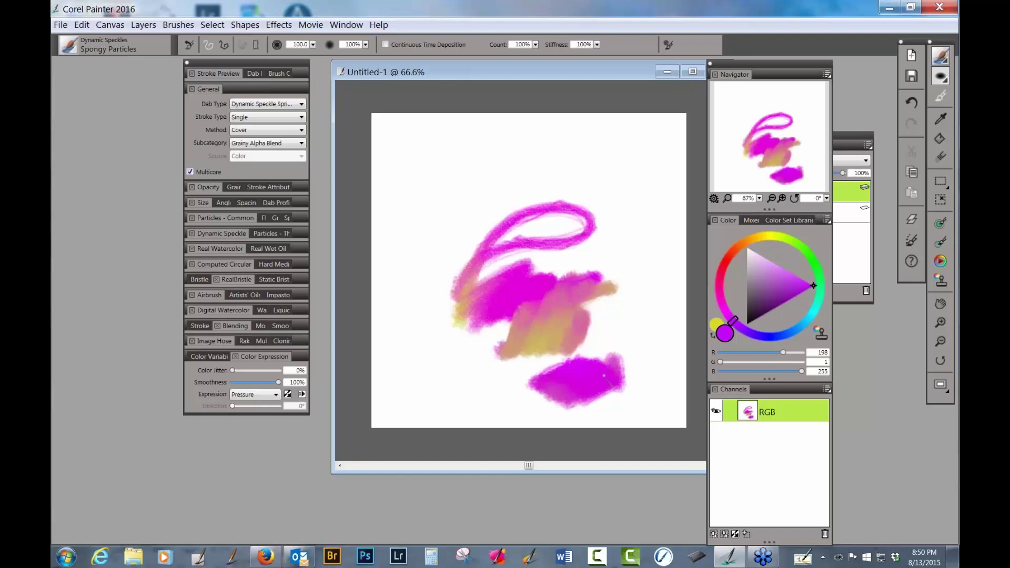
{"action": "mouse_move", "coordinate": [610, 339]}
{"action": "left_mouse_down"}
{"action": "mouse_move", "coordinate": [647, 296]}
{"action": "mouse_move", "coordinate": [613, 335]}
{"action": "left_mouse_up"}
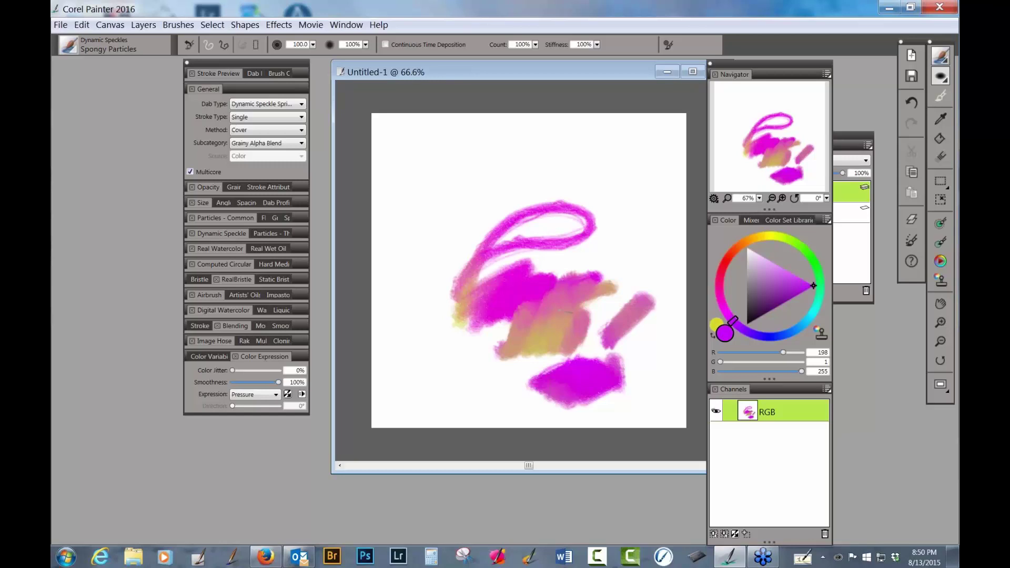
Step: Show the Papers panel beside the brush controls and choose the Gessoed Canvas paper
{"action": "key", "text": "grave"}
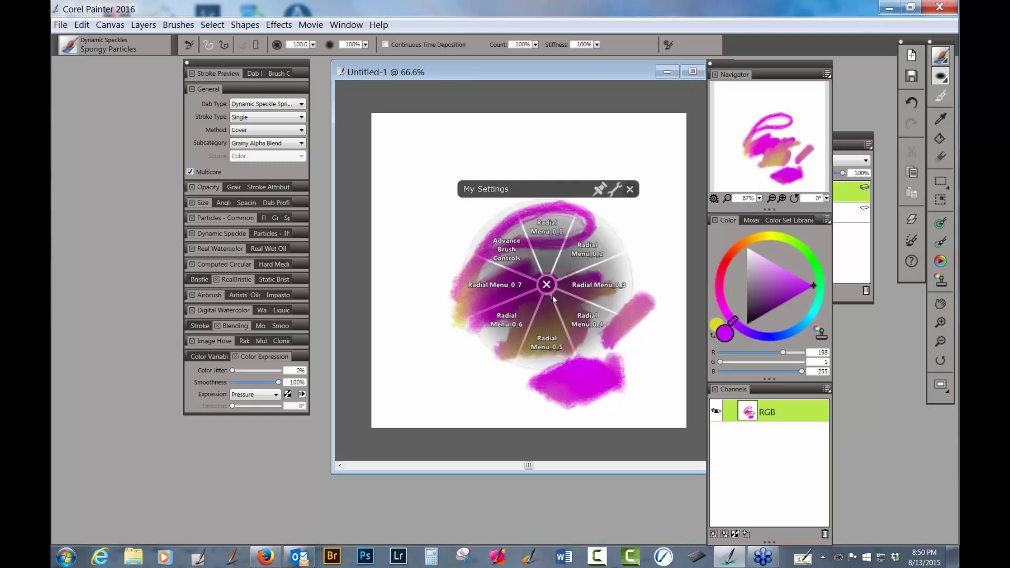
{"action": "left_click", "coordinate": [497, 284]}
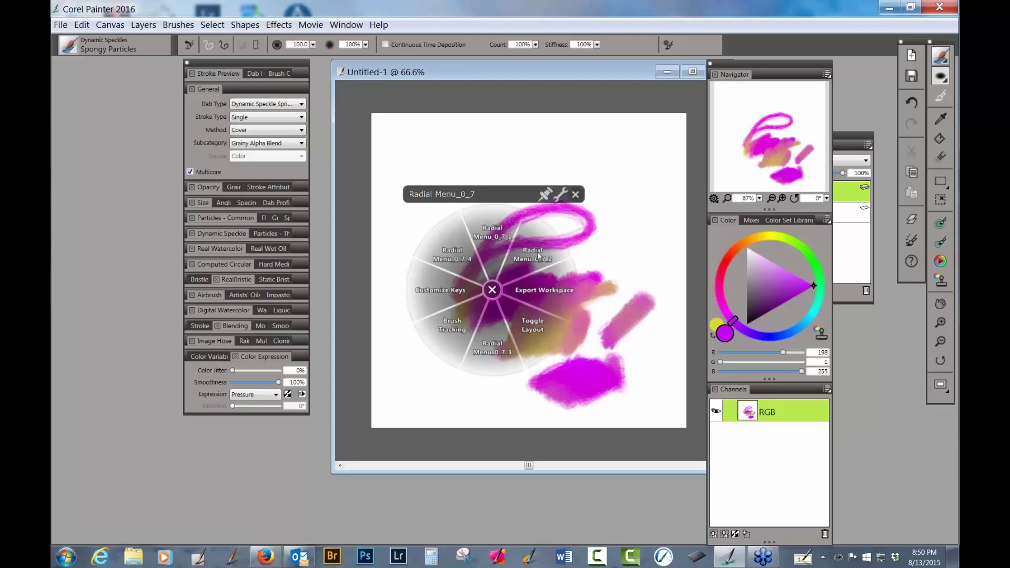
{"action": "left_click", "coordinate": [546, 315]}
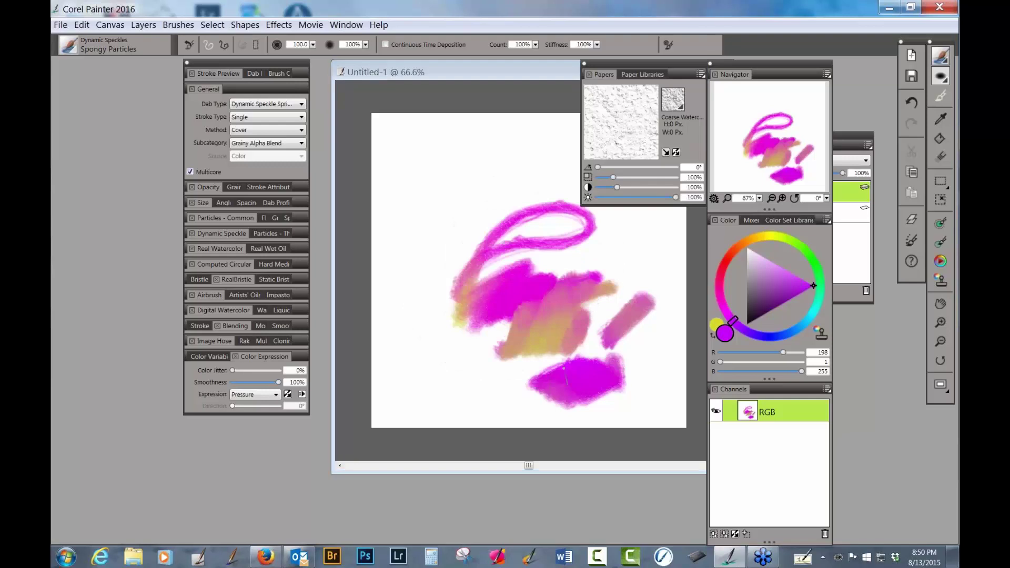
{"action": "mouse_move", "coordinate": [638, 66]}
{"action": "left_mouse_down"}
{"action": "mouse_move", "coordinate": [590, 100]}
{"action": "mouse_move", "coordinate": [205, 271]}
{"action": "mouse_move", "coordinate": [119, 239]}
{"action": "left_mouse_up"}
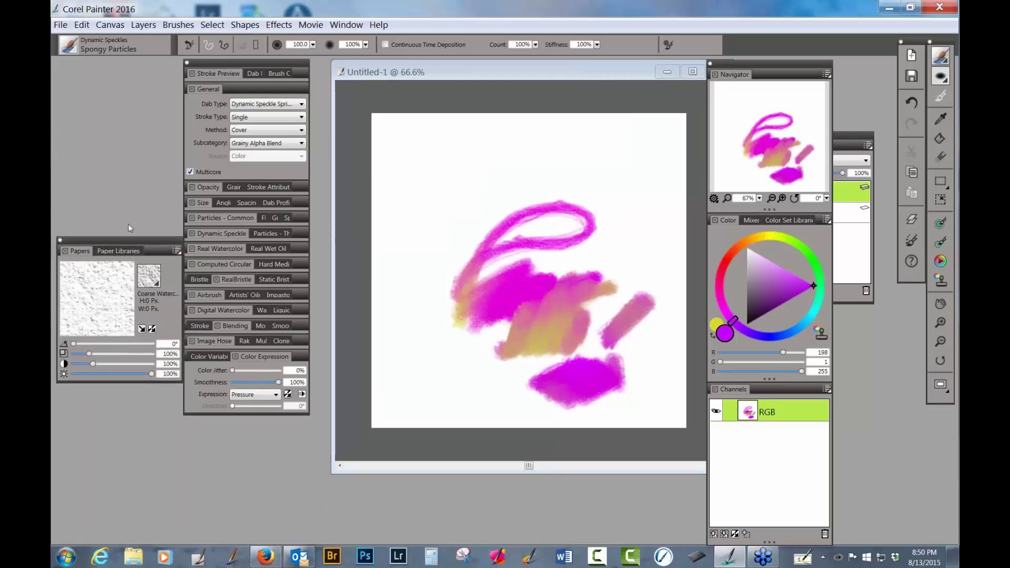
{"action": "left_click", "coordinate": [160, 286]}
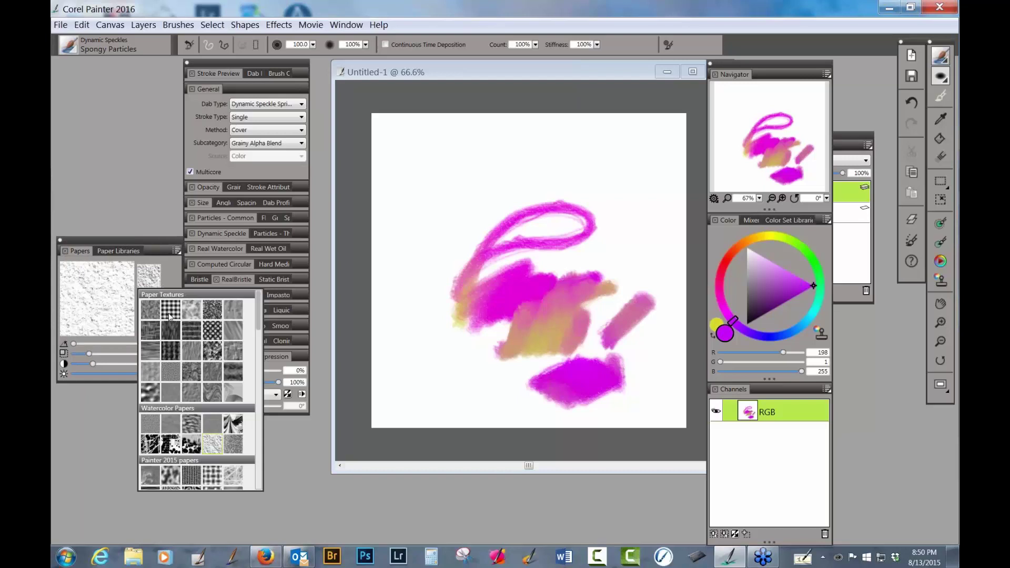
{"action": "left_click", "coordinate": [193, 336]}
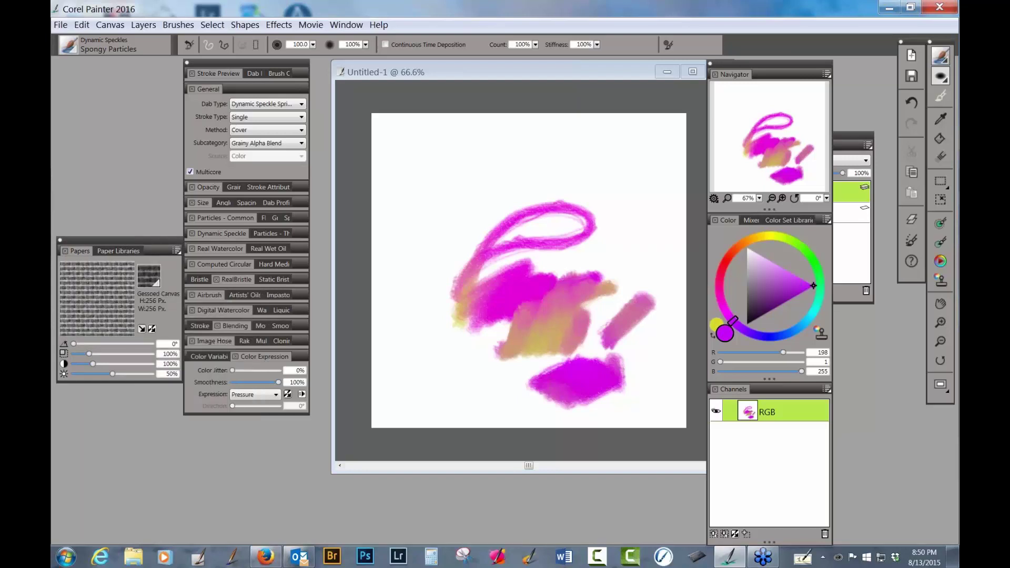
Step: Paint overlapping paper-textured strokes at light and heavy pressure in the lower-left part of the canvas
{"action": "mouse_move", "coordinate": [413, 383]}
{"action": "left_mouse_down"}
{"action": "mouse_move", "coordinate": [443, 333]}
{"action": "mouse_move", "coordinate": [411, 384]}
{"action": "mouse_move", "coordinate": [447, 339]}
{"action": "mouse_move", "coordinate": [426, 382]}
{"action": "mouse_move", "coordinate": [454, 343]}
{"action": "mouse_move", "coordinate": [426, 383]}
{"action": "mouse_move", "coordinate": [459, 360]}
{"action": "left_mouse_up"}
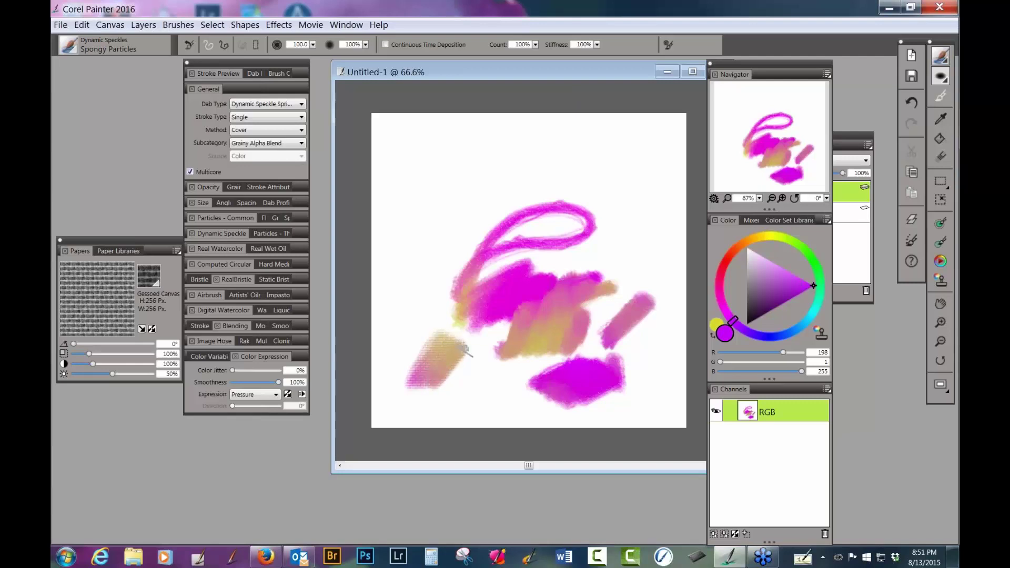
{"action": "mouse_move", "coordinate": [439, 382]}
{"action": "left_mouse_down"}
{"action": "mouse_move", "coordinate": [470, 351]}
{"action": "mouse_move", "coordinate": [441, 384]}
{"action": "mouse_move", "coordinate": [469, 357]}
{"action": "mouse_move", "coordinate": [450, 390]}
{"action": "left_mouse_up"}
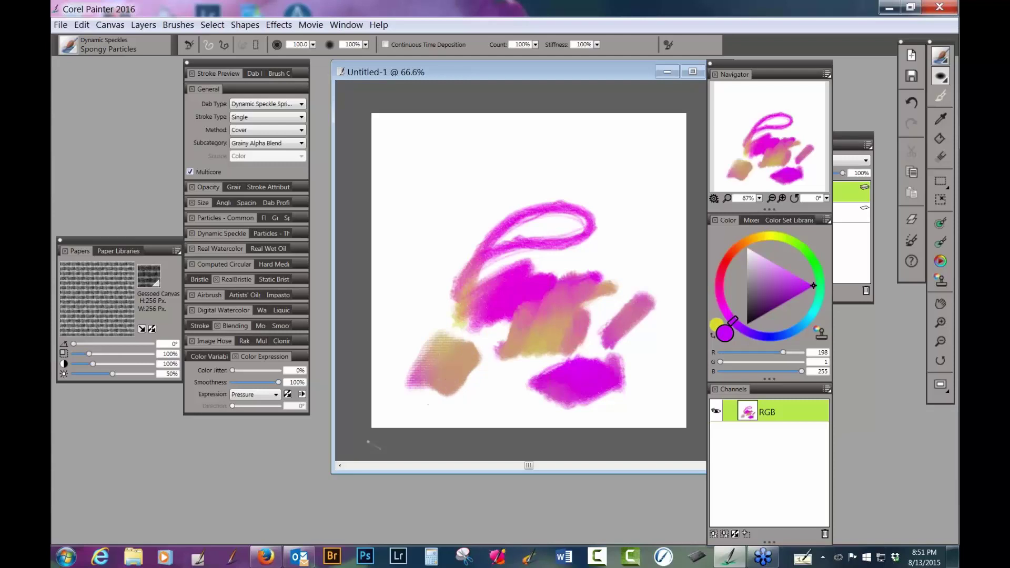
{"action": "mouse_move", "coordinate": [430, 327]}
{"action": "left_mouse_down"}
{"action": "mouse_move", "coordinate": [416, 351]}
{"action": "mouse_move", "coordinate": [429, 308]}
{"action": "mouse_move", "coordinate": [409, 341]}
{"action": "mouse_move", "coordinate": [436, 321]}
{"action": "mouse_move", "coordinate": [434, 330]}
{"action": "mouse_move", "coordinate": [434, 316]}
{"action": "mouse_move", "coordinate": [447, 353]}
{"action": "left_mouse_up"}
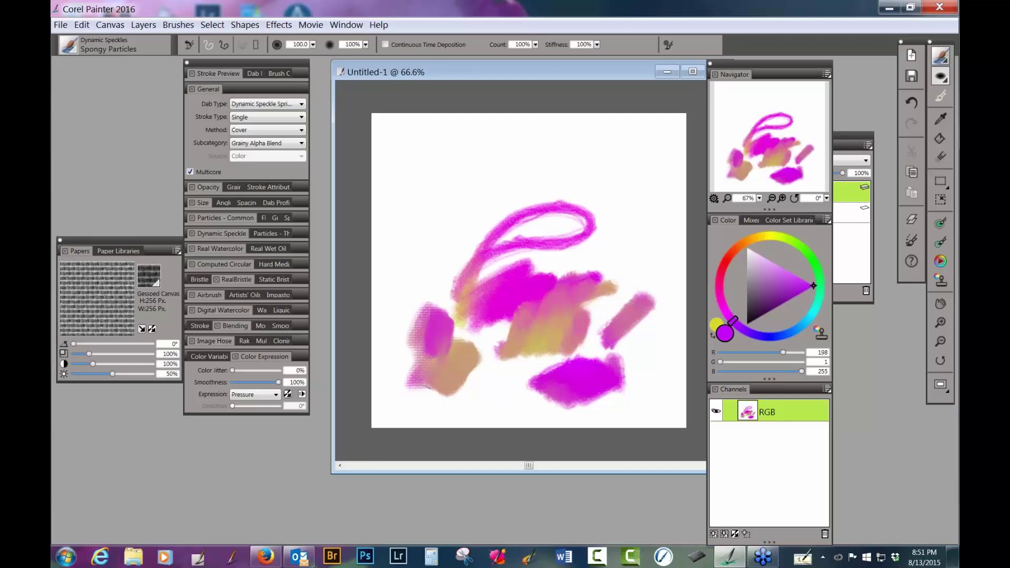
Step: Clear everything painted on the layer and paint a fresh purple-to-tan textured stroke across the middle
{"action": "key", "text": "ctrl+a"}
{"action": "key", "text": "Delete"}
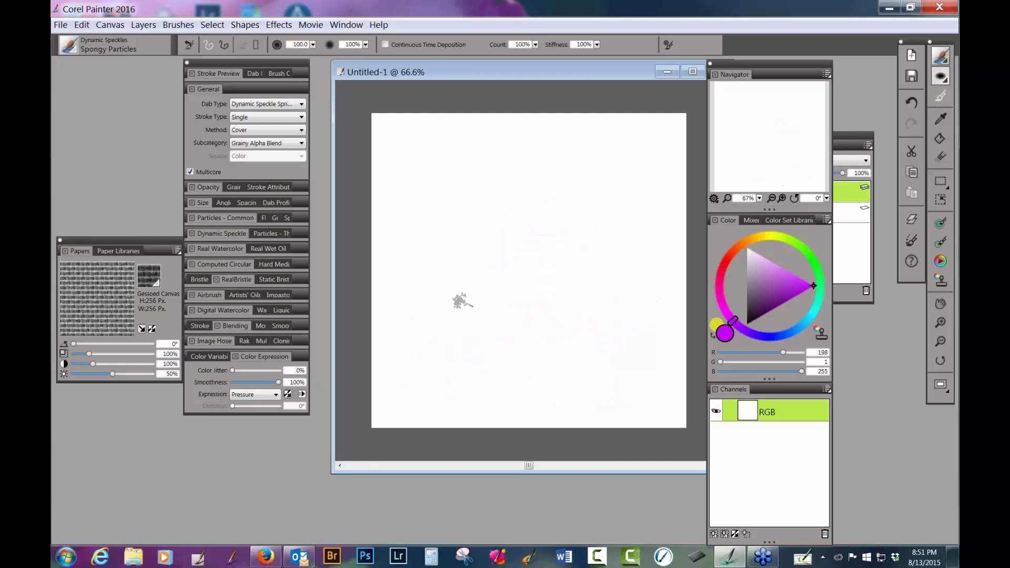
{"action": "mouse_move", "coordinate": [462, 301]}
{"action": "left_mouse_down"}
{"action": "mouse_move", "coordinate": [531, 239]}
{"action": "mouse_move", "coordinate": [466, 299]}
{"action": "mouse_move", "coordinate": [515, 257]}
{"action": "mouse_move", "coordinate": [534, 250]}
{"action": "mouse_move", "coordinate": [486, 288]}
{"action": "mouse_move", "coordinate": [547, 247]}
{"action": "mouse_move", "coordinate": [519, 289]}
{"action": "mouse_move", "coordinate": [539, 264]}
{"action": "mouse_move", "coordinate": [547, 281]}
{"action": "mouse_move", "coordinate": [551, 252]}
{"action": "mouse_move", "coordinate": [568, 284]}
{"action": "left_mouse_up"}
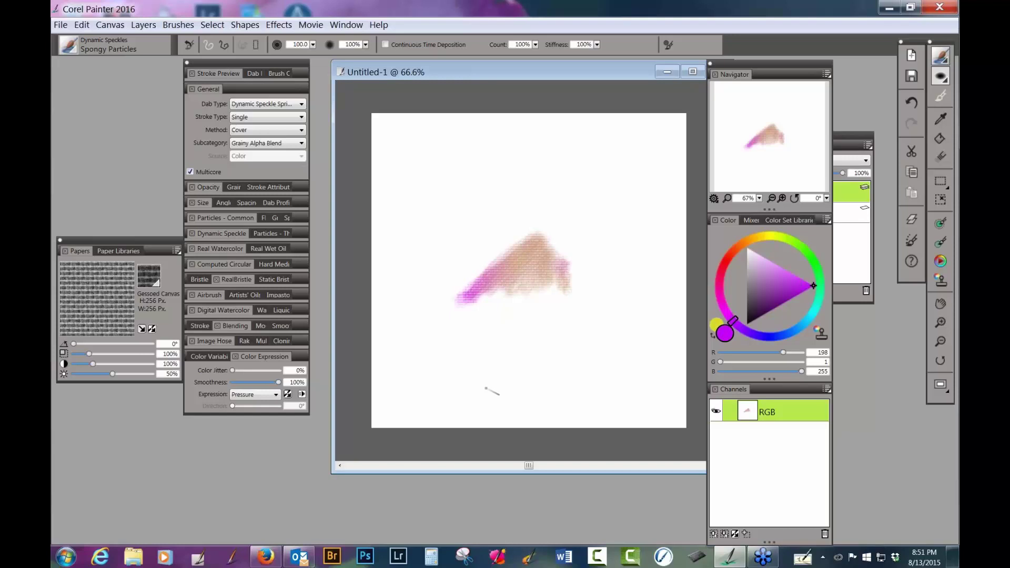
Step: Show the Dynamic Speckle controls, set Min Size to 11%, and paint a diagonal test stroke below the existing one
{"action": "left_click", "coordinate": [229, 233]}
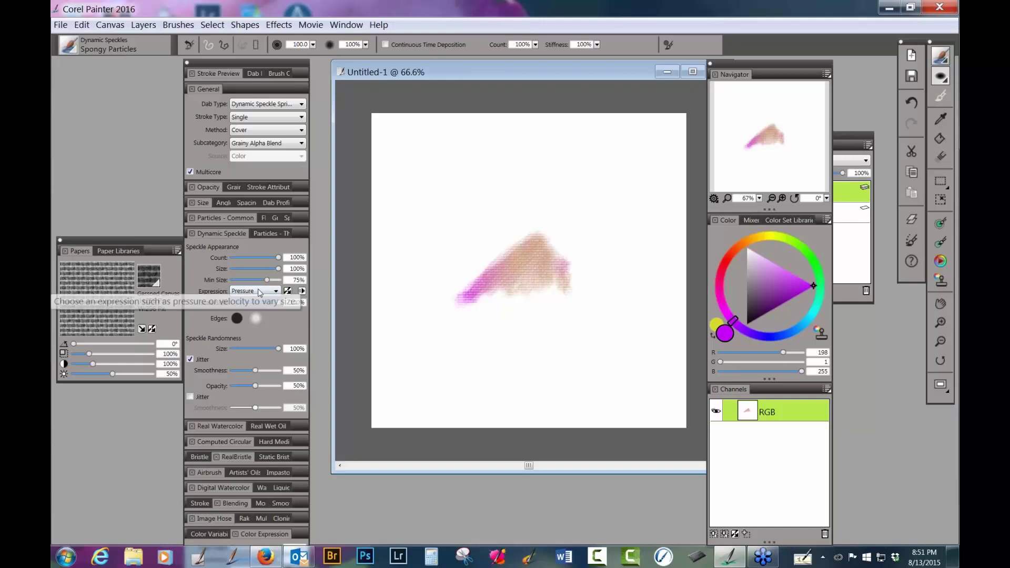
{"action": "mouse_move", "coordinate": [450, 377]}
{"action": "left_mouse_down"}
{"action": "mouse_move", "coordinate": [508, 333]}
{"action": "mouse_move", "coordinate": [452, 366]}
{"action": "mouse_move", "coordinate": [509, 320]}
{"action": "mouse_move", "coordinate": [467, 345]}
{"action": "mouse_move", "coordinate": [508, 321]}
{"action": "mouse_move", "coordinate": [484, 341]}
{"action": "left_mouse_up"}
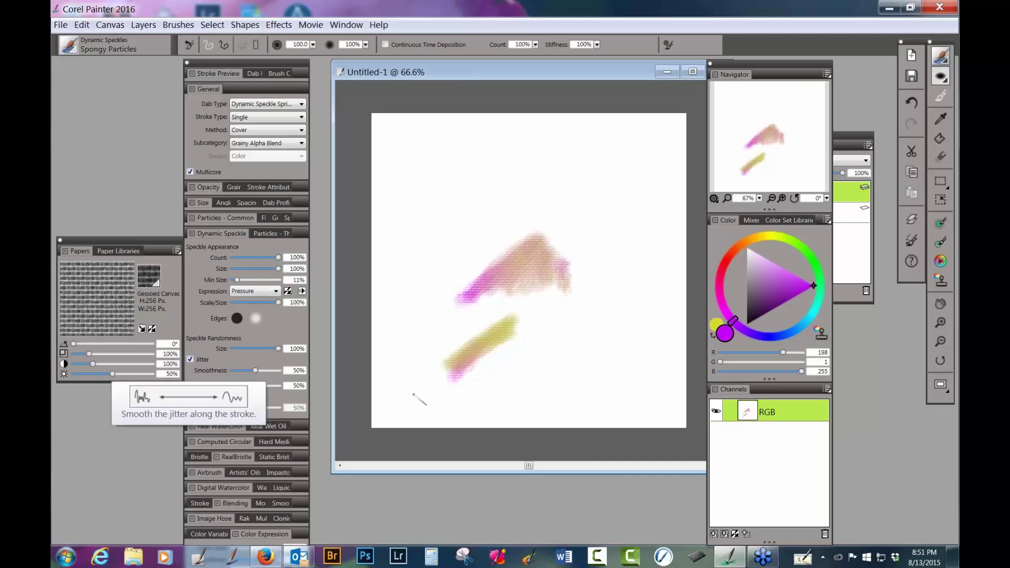
Step: Paint light-pressure textured test strokes across the lower middle and right side of the canvas
{"action": "mouse_move", "coordinate": [497, 377]}
{"action": "left_mouse_down"}
{"action": "mouse_move", "coordinate": [559, 338]}
{"action": "mouse_move", "coordinate": [510, 378]}
{"action": "mouse_move", "coordinate": [560, 338]}
{"action": "mouse_move", "coordinate": [506, 377]}
{"action": "mouse_move", "coordinate": [556, 347]}
{"action": "mouse_move", "coordinate": [511, 385]}
{"action": "mouse_move", "coordinate": [574, 339]}
{"action": "mouse_move", "coordinate": [529, 377]}
{"action": "mouse_move", "coordinate": [558, 352]}
{"action": "mouse_move", "coordinate": [527, 375]}
{"action": "mouse_move", "coordinate": [557, 332]}
{"action": "mouse_move", "coordinate": [506, 370]}
{"action": "left_mouse_up"}
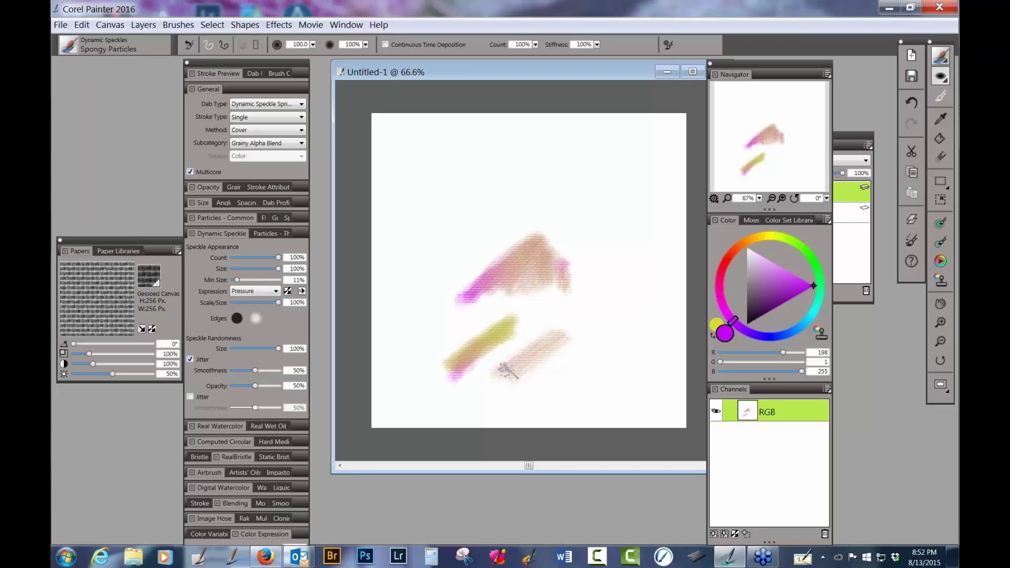
{"action": "mouse_move", "coordinate": [578, 337]}
{"action": "left_mouse_down"}
{"action": "mouse_move", "coordinate": [639, 285]}
{"action": "mouse_move", "coordinate": [582, 325]}
{"action": "mouse_move", "coordinate": [623, 290]}
{"action": "left_mouse_up"}
{"action": "mouse_move", "coordinate": [604, 328]}
{"action": "left_mouse_down"}
{"action": "mouse_move", "coordinate": [649, 296]}
{"action": "mouse_move", "coordinate": [591, 334]}
{"action": "mouse_move", "coordinate": [625, 322]}
{"action": "left_mouse_up"}
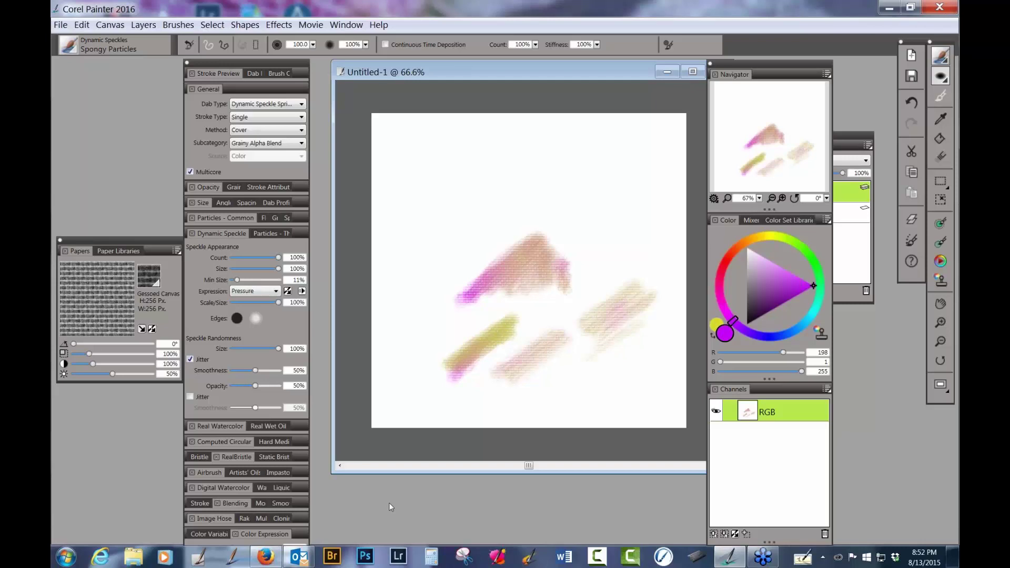
{"action": "mouse_move", "coordinate": [545, 385]}
{"action": "left_mouse_down"}
{"action": "mouse_move", "coordinate": [582, 353]}
{"action": "mouse_move", "coordinate": [521, 384]}
{"action": "left_mouse_up"}
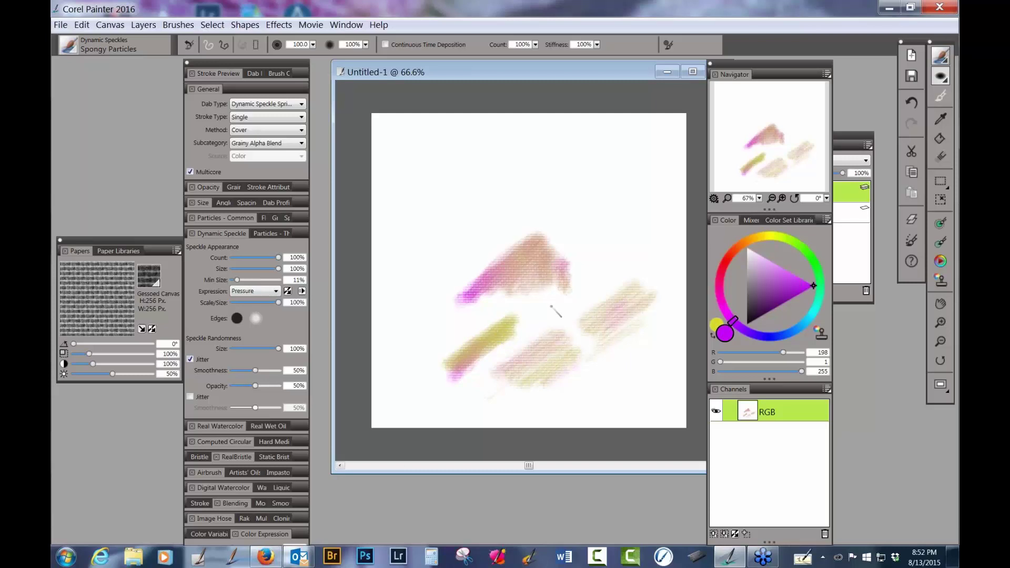
{"action": "left_click_drag", "start_coordinate": [551, 302], "coordinate": [558, 293]}
Step: Paint light and heavy comparison strokes along the left side and upper middle with the speckle Min Size at 75% and 9%
{"action": "mouse_move", "coordinate": [382, 344]}
{"action": "left_mouse_down"}
{"action": "mouse_move", "coordinate": [435, 299]}
{"action": "mouse_move", "coordinate": [378, 342]}
{"action": "mouse_move", "coordinate": [429, 304]}
{"action": "mouse_move", "coordinate": [393, 338]}
{"action": "mouse_move", "coordinate": [427, 312]}
{"action": "mouse_move", "coordinate": [404, 336]}
{"action": "mouse_move", "coordinate": [438, 312]}
{"action": "mouse_move", "coordinate": [403, 345]}
{"action": "mouse_move", "coordinate": [446, 316]}
{"action": "mouse_move", "coordinate": [399, 357]}
{"action": "mouse_move", "coordinate": [440, 327]}
{"action": "mouse_move", "coordinate": [418, 345]}
{"action": "mouse_move", "coordinate": [415, 317]}
{"action": "left_mouse_up"}
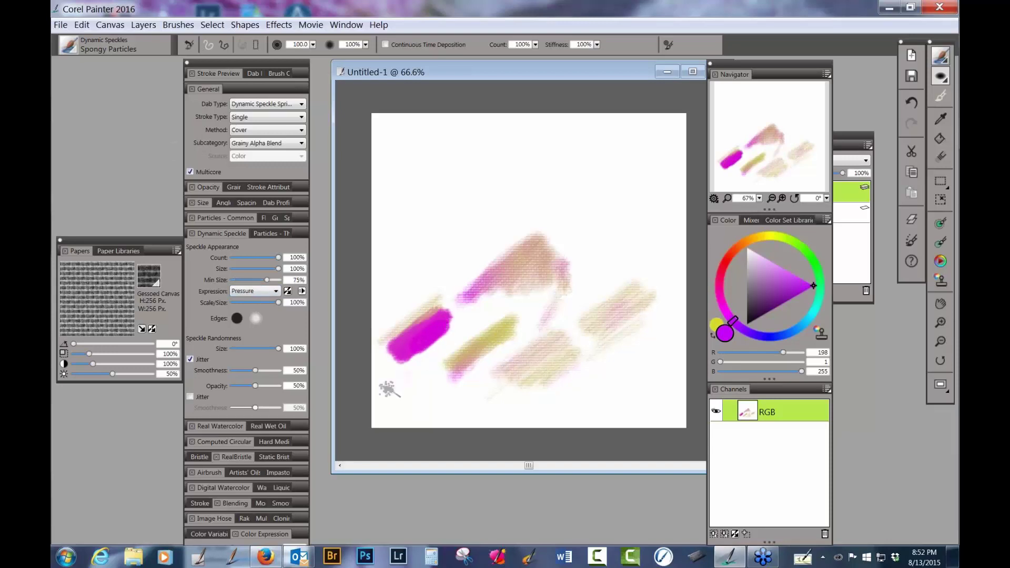
{"action": "mouse_move", "coordinate": [388, 387]}
{"action": "left_mouse_down"}
{"action": "mouse_move", "coordinate": [427, 355]}
{"action": "mouse_move", "coordinate": [389, 396]}
{"action": "mouse_move", "coordinate": [431, 365]}
{"action": "mouse_move", "coordinate": [400, 400]}
{"action": "mouse_move", "coordinate": [429, 370]}
{"action": "mouse_move", "coordinate": [400, 400]}
{"action": "mouse_move", "coordinate": [442, 376]}
{"action": "mouse_move", "coordinate": [405, 410]}
{"action": "left_mouse_up"}
{"action": "mouse_move", "coordinate": [396, 284]}
{"action": "left_mouse_down"}
{"action": "mouse_move", "coordinate": [451, 232]}
{"action": "mouse_move", "coordinate": [416, 271]}
{"action": "mouse_move", "coordinate": [451, 236]}
{"action": "mouse_move", "coordinate": [445, 254]}
{"action": "mouse_move", "coordinate": [400, 297]}
{"action": "left_mouse_up"}
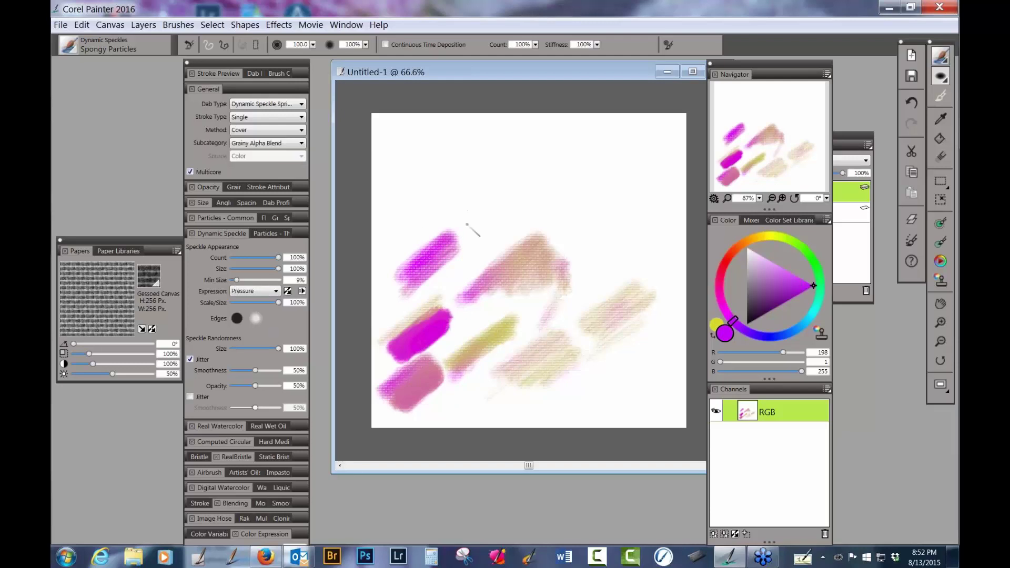
{"action": "mouse_move", "coordinate": [467, 225]}
{"action": "left_mouse_down"}
{"action": "mouse_move", "coordinate": [522, 180]}
{"action": "mouse_move", "coordinate": [455, 222]}
{"action": "mouse_move", "coordinate": [510, 186]}
{"action": "left_mouse_up"}
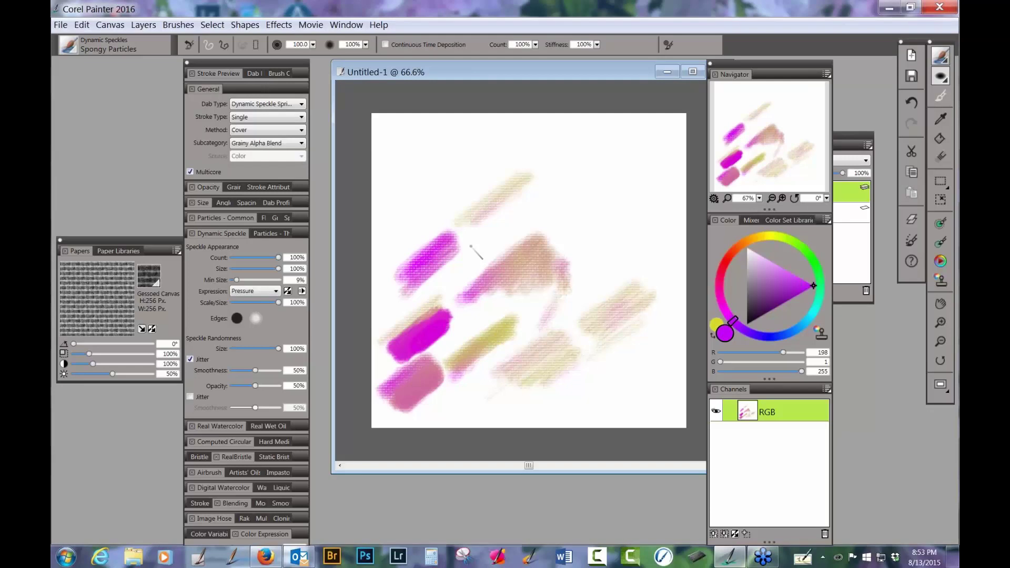
Step: Reduce the speckle Size to 30% and paint light and heavy test strokes near the lower-right and right edges of the canvas
{"action": "left_click", "coordinate": [245, 269]}
{"action": "mouse_move", "coordinate": [610, 380]}
{"action": "left_mouse_down"}
{"action": "mouse_move", "coordinate": [646, 356]}
{"action": "mouse_move", "coordinate": [600, 385]}
{"action": "mouse_move", "coordinate": [646, 349]}
{"action": "mouse_move", "coordinate": [590, 390]}
{"action": "mouse_move", "coordinate": [640, 349]}
{"action": "left_mouse_up"}
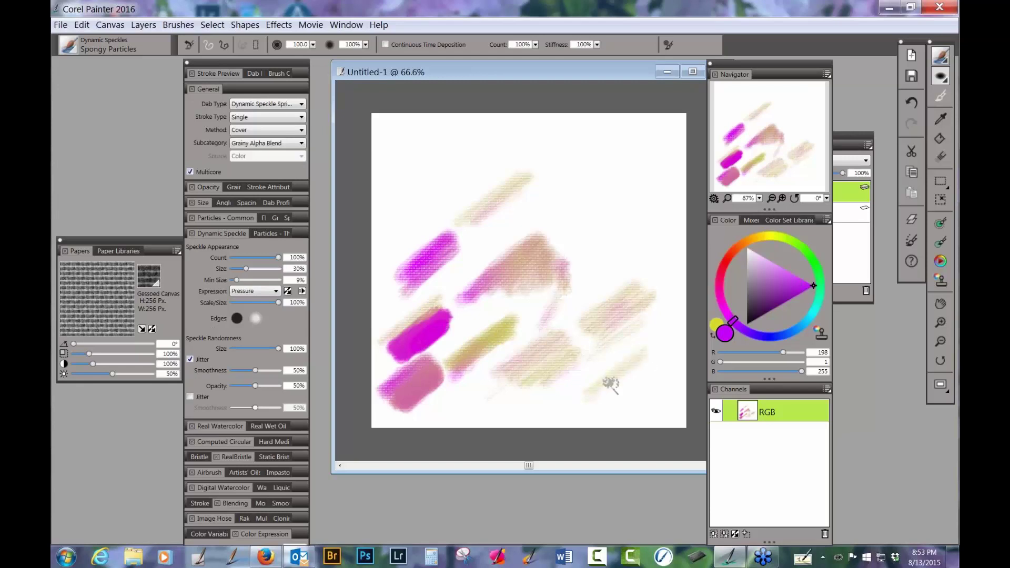
{"action": "mouse_move", "coordinate": [605, 383]}
{"action": "left_mouse_down"}
{"action": "mouse_move", "coordinate": [608, 393]}
{"action": "mouse_move", "coordinate": [646, 361]}
{"action": "mouse_move", "coordinate": [602, 399]}
{"action": "mouse_move", "coordinate": [652, 369]}
{"action": "mouse_move", "coordinate": [622, 395]}
{"action": "mouse_move", "coordinate": [652, 348]}
{"action": "mouse_move", "coordinate": [658, 364]}
{"action": "mouse_move", "coordinate": [639, 387]}
{"action": "mouse_move", "coordinate": [660, 357]}
{"action": "left_mouse_up"}
{"action": "mouse_move", "coordinate": [621, 212]}
{"action": "left_mouse_down"}
{"action": "mouse_move", "coordinate": [600, 267]}
{"action": "mouse_move", "coordinate": [629, 208]}
{"action": "mouse_move", "coordinate": [618, 249]}
{"action": "mouse_move", "coordinate": [628, 214]}
{"action": "mouse_move", "coordinate": [606, 265]}
{"action": "mouse_move", "coordinate": [629, 208]}
{"action": "mouse_move", "coordinate": [592, 263]}
{"action": "left_mouse_up"}
{"action": "mouse_move", "coordinate": [621, 213]}
{"action": "left_mouse_down"}
{"action": "mouse_move", "coordinate": [587, 256]}
{"action": "mouse_move", "coordinate": [600, 226]}
{"action": "left_mouse_up"}
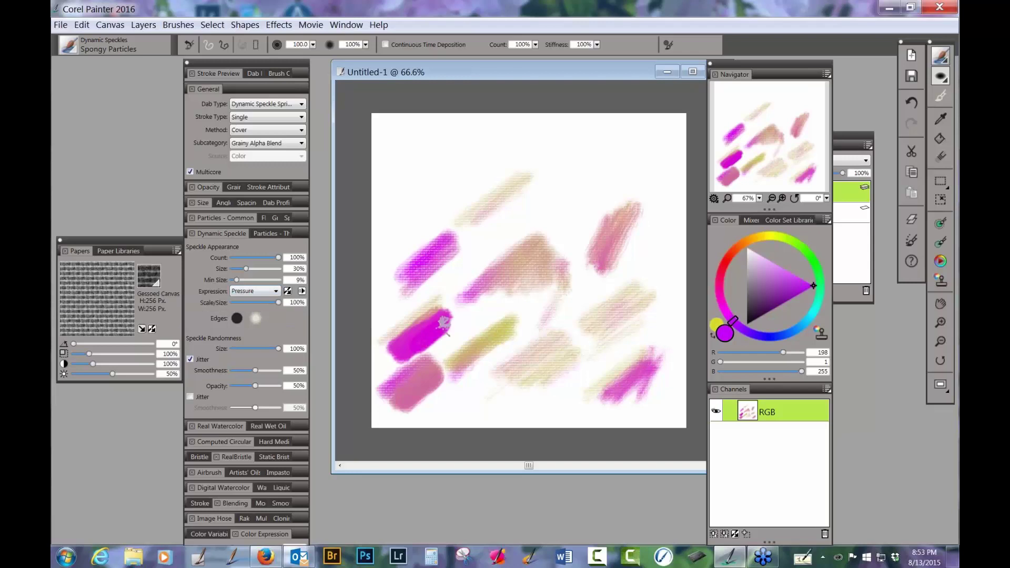
Step: Reset the brush to its default settings and paint large overlapping magenta and tan strokes across the upper part of the canvas
{"action": "left_click", "coordinate": [254, 269]}
{"action": "left_click", "coordinate": [189, 45]}
{"action": "left_click_drag", "start_coordinate": [562, 184], "coordinate": [568, 228]}
{"action": "mouse_move", "coordinate": [416, 226]}
{"action": "left_mouse_down"}
{"action": "mouse_move", "coordinate": [492, 155]}
{"action": "mouse_move", "coordinate": [409, 221]}
{"action": "mouse_move", "coordinate": [486, 146]}
{"action": "mouse_move", "coordinate": [399, 217]}
{"action": "mouse_move", "coordinate": [483, 145]}
{"action": "mouse_move", "coordinate": [403, 208]}
{"action": "mouse_move", "coordinate": [496, 158]}
{"action": "mouse_move", "coordinate": [427, 232]}
{"action": "mouse_move", "coordinate": [528, 169]}
{"action": "mouse_move", "coordinate": [496, 212]}
{"action": "mouse_move", "coordinate": [564, 167]}
{"action": "mouse_move", "coordinate": [578, 171]}
{"action": "mouse_move", "coordinate": [529, 215]}
{"action": "mouse_move", "coordinate": [563, 210]}
{"action": "left_mouse_up"}
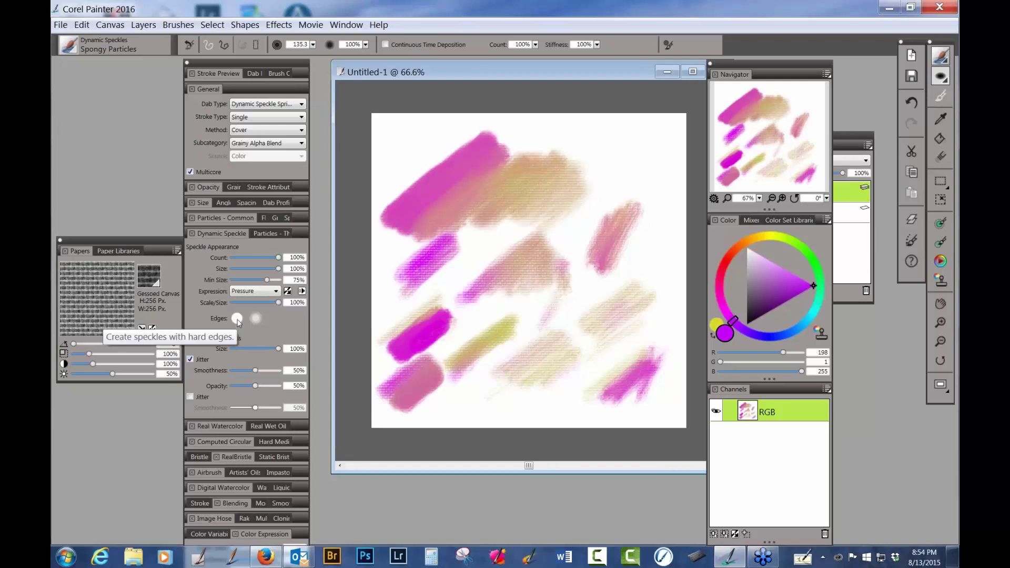
Step: Compare hard and soft speckle edges by painting test strokes in the lower-left, upper-right and middle-left areas
{"action": "left_click_drag", "start_coordinate": [442, 413], "coordinate": [492, 365]}
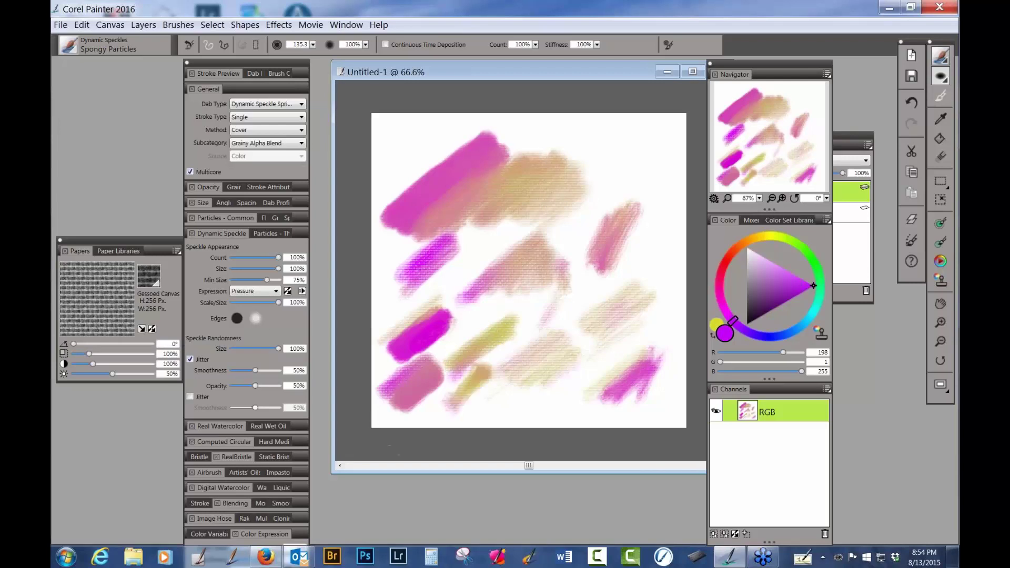
{"action": "left_click", "coordinate": [255, 319]}
{"action": "mouse_move", "coordinate": [648, 140]}
{"action": "left_mouse_down"}
{"action": "mouse_move", "coordinate": [618, 158]}
{"action": "mouse_move", "coordinate": [653, 158]}
{"action": "mouse_move", "coordinate": [629, 208]}
{"action": "mouse_move", "coordinate": [657, 205]}
{"action": "mouse_move", "coordinate": [626, 248]}
{"action": "mouse_move", "coordinate": [658, 239]}
{"action": "mouse_move", "coordinate": [616, 295]}
{"action": "left_mouse_up"}
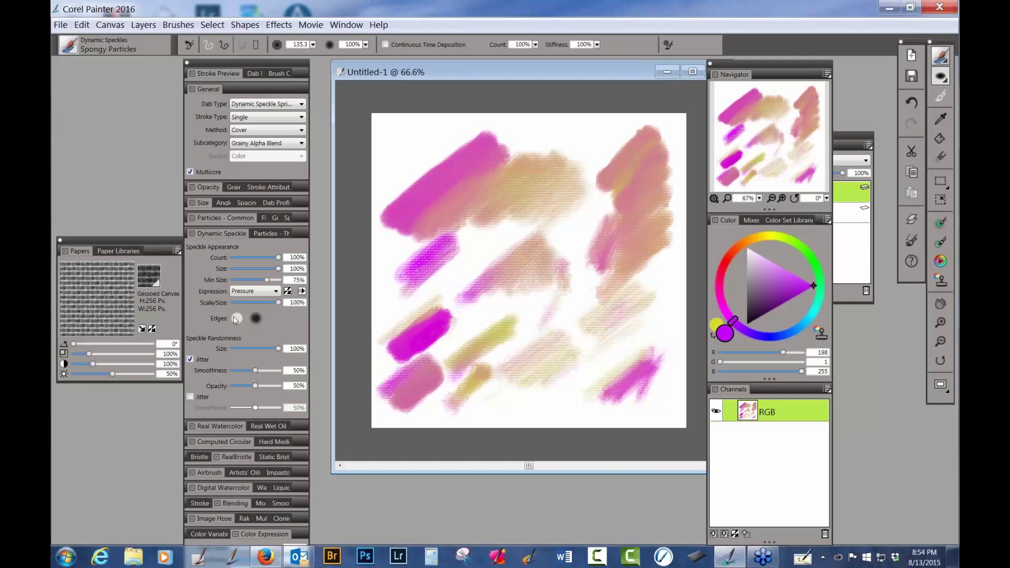
{"action": "left_click", "coordinate": [256, 317]}
{"action": "mouse_move", "coordinate": [451, 277]}
{"action": "left_mouse_down"}
{"action": "mouse_move", "coordinate": [501, 229]}
{"action": "mouse_move", "coordinate": [463, 281]}
{"action": "mouse_move", "coordinate": [501, 238]}
{"action": "mouse_move", "coordinate": [464, 282]}
{"action": "mouse_move", "coordinate": [515, 240]}
{"action": "mouse_move", "coordinate": [487, 287]}
{"action": "left_mouse_up"}
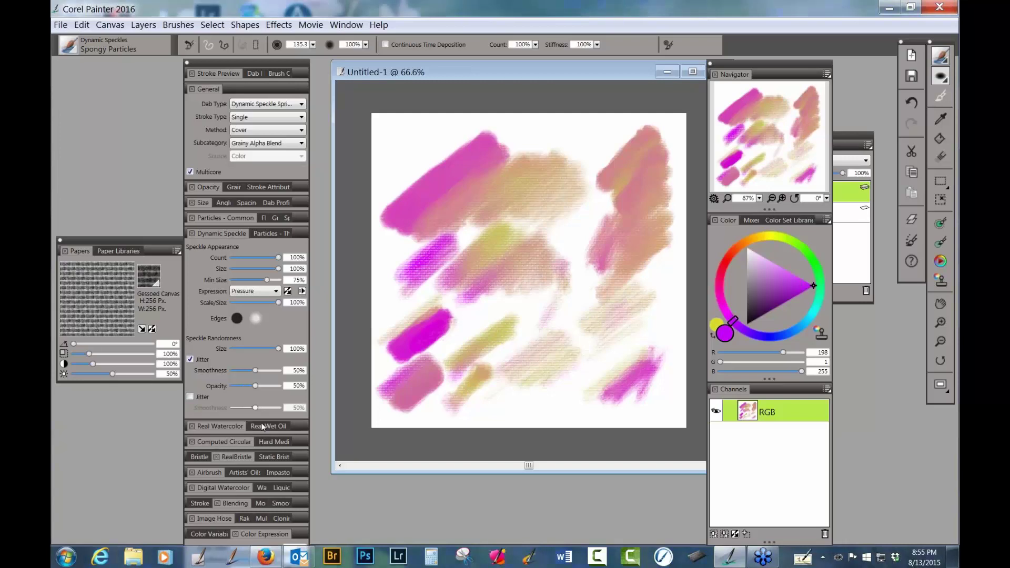
Step: Collapse the Dynamic Speckle controls, show the Impasto controls and set Draw To to Color and Depth
{"action": "key", "text": "["}
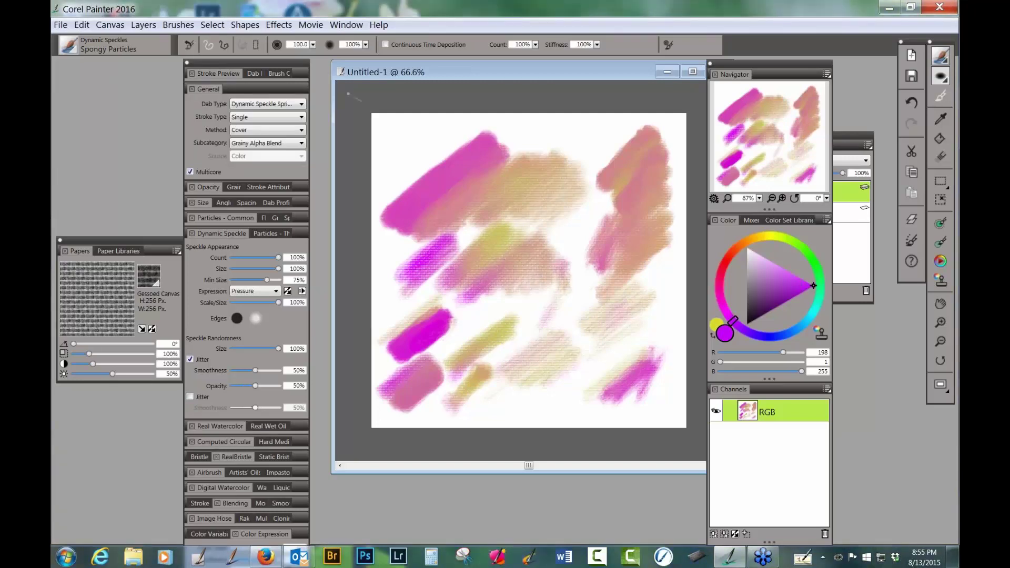
{"action": "left_click", "coordinate": [236, 235]}
{"action": "left_click", "coordinate": [282, 297]}
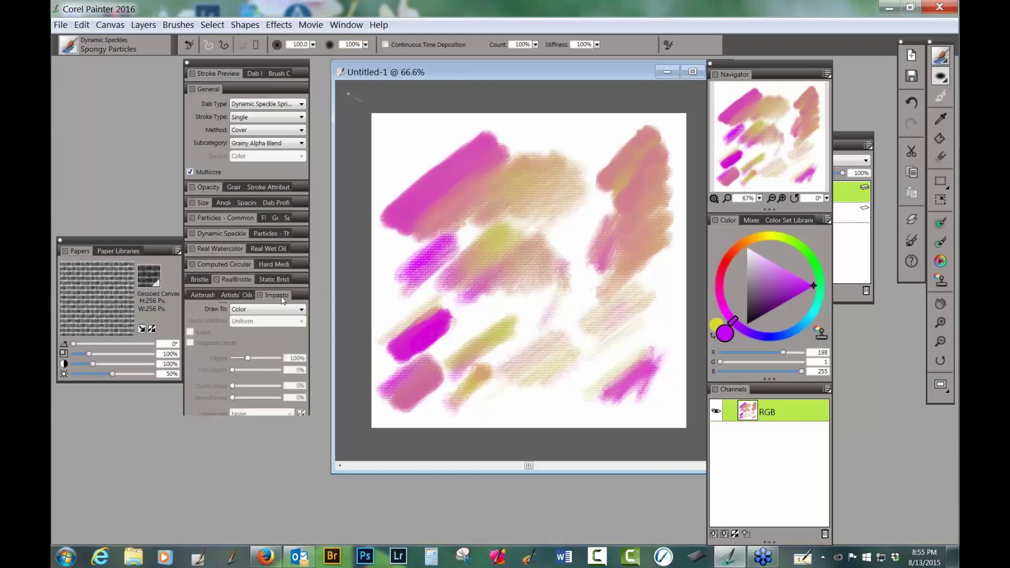
{"action": "left_click", "coordinate": [282, 296]}
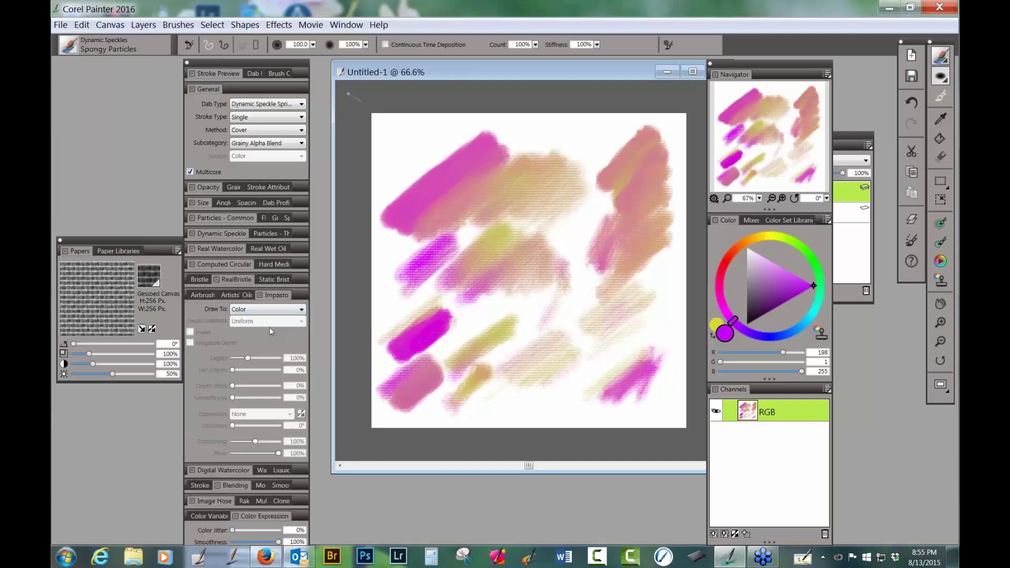
{"action": "left_click", "coordinate": [298, 309]}
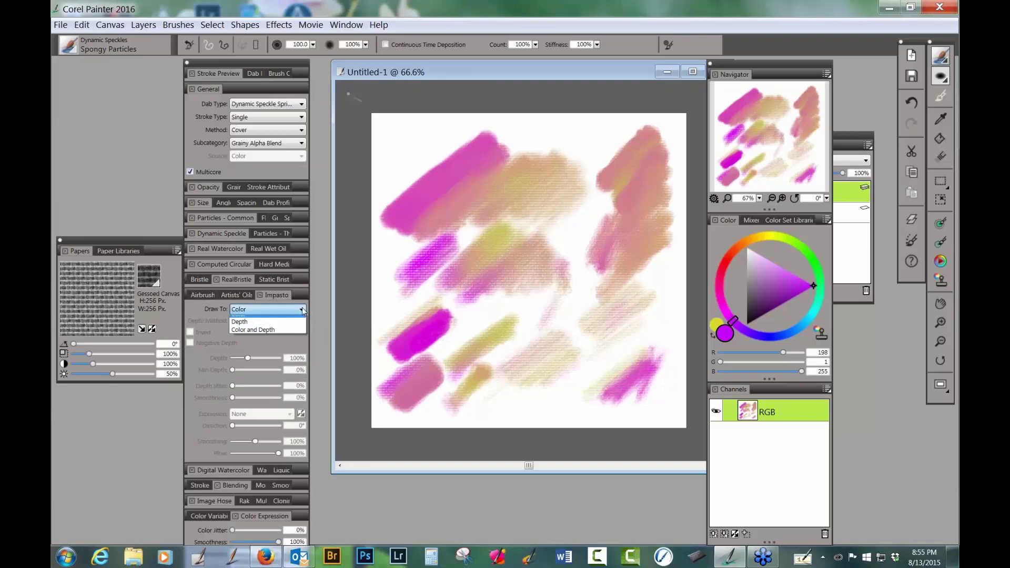
{"action": "left_click", "coordinate": [291, 336]}
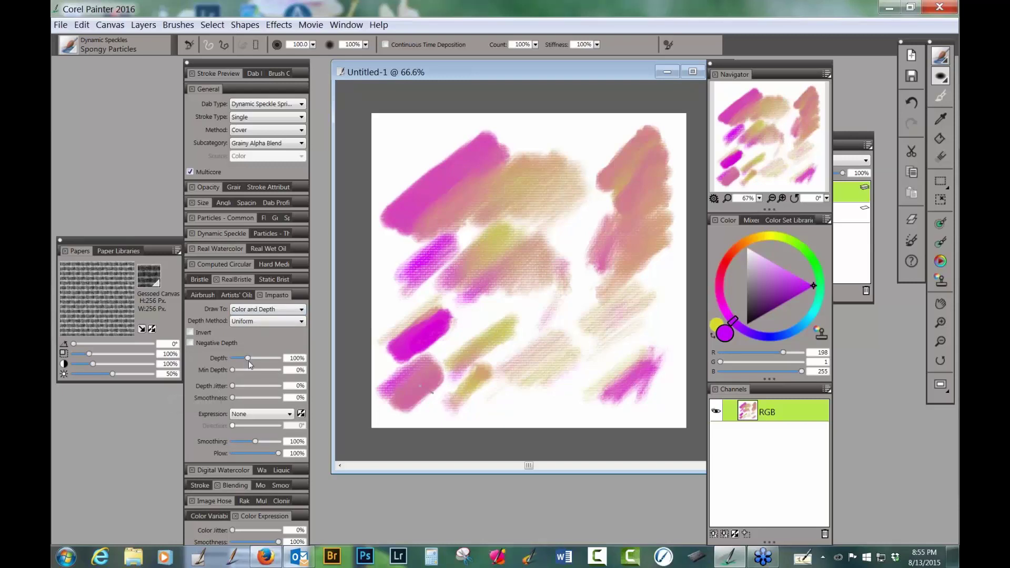
Step: Lower the Impasto Depth to 5%
{"action": "left_click_drag", "start_coordinate": [247, 359], "coordinate": [235, 360]}
{"action": "left_click", "coordinate": [232, 358]}
{"action": "left_click_drag", "start_coordinate": [233, 359], "coordinate": [234, 358]}
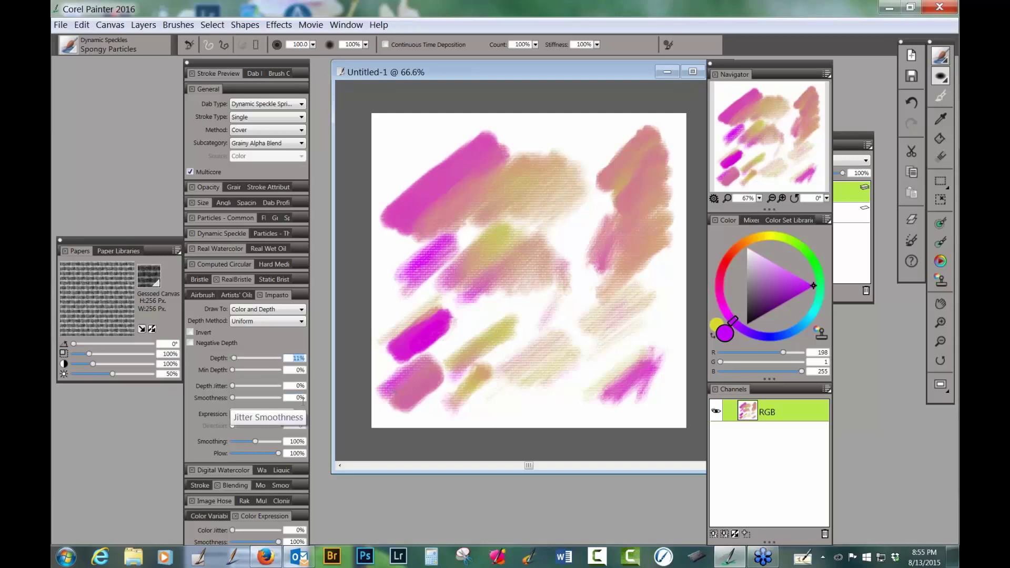
{"action": "type", "text": "5"}
{"action": "key", "text": "Return"}
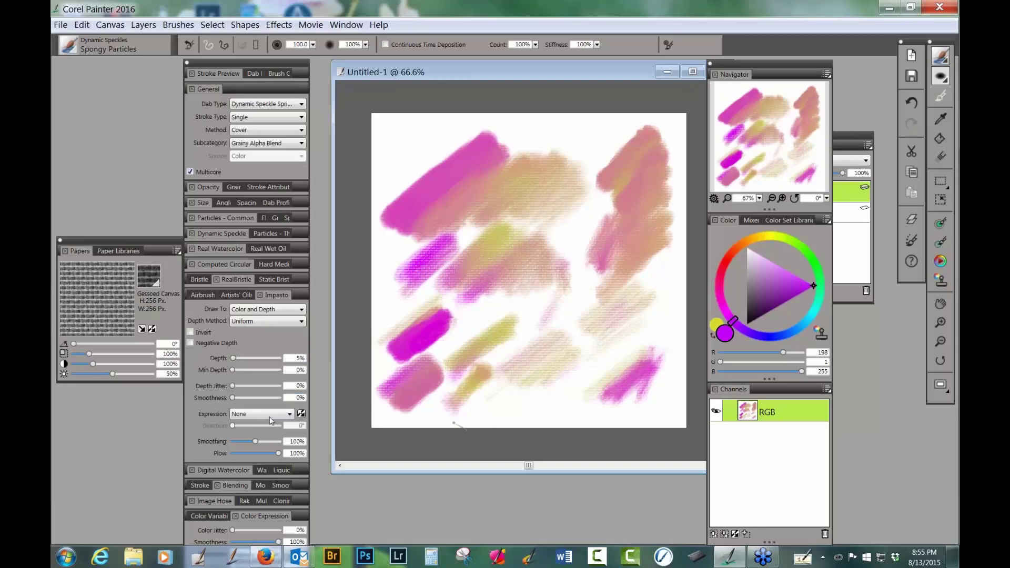
Step: Set the Impasto Expression to Pressure, Min Depth to 15% and Plow to 4%, and paint a tan patch at the lower centre
{"action": "left_click", "coordinate": [291, 416]}
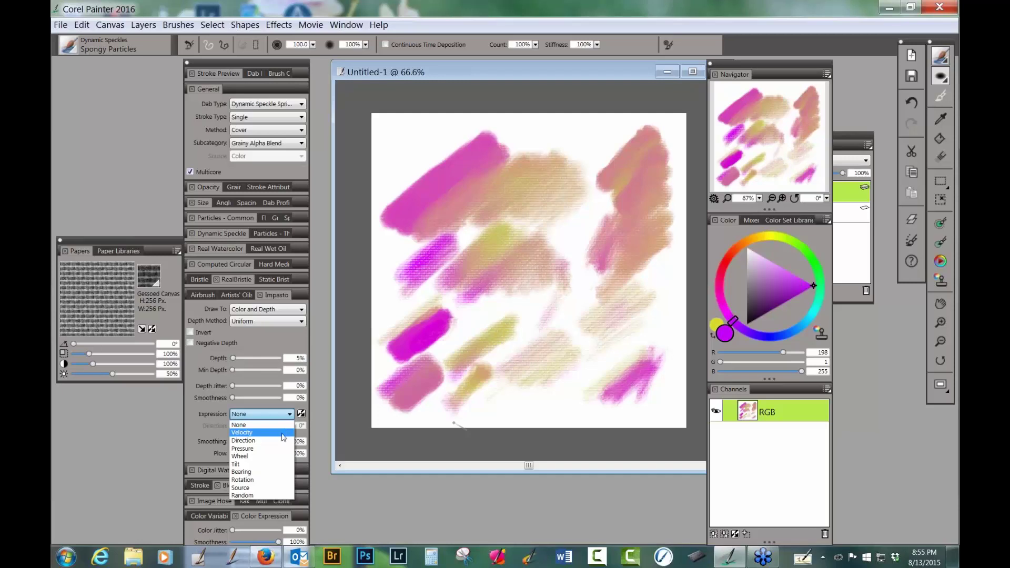
{"action": "left_click", "coordinate": [284, 452]}
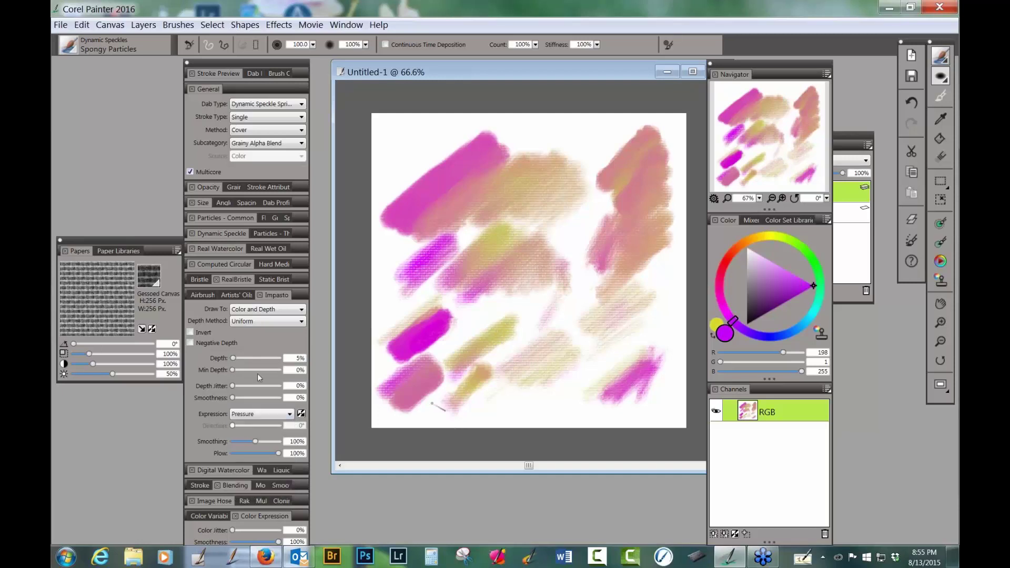
{"action": "left_click", "coordinate": [237, 371]}
{"action": "left_click_drag", "start_coordinate": [237, 372], "coordinate": [239, 371]}
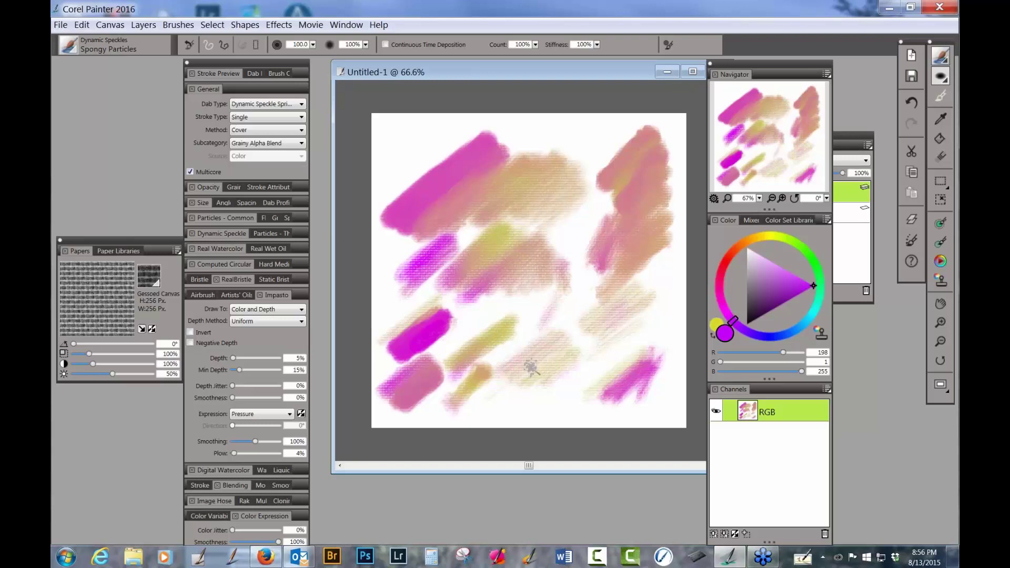
{"action": "mouse_move", "coordinate": [514, 383]}
{"action": "left_mouse_down"}
{"action": "mouse_move", "coordinate": [531, 362]}
{"action": "mouse_move", "coordinate": [506, 386]}
{"action": "mouse_move", "coordinate": [527, 356]}
{"action": "mouse_move", "coordinate": [521, 366]}
{"action": "mouse_move", "coordinate": [536, 365]}
{"action": "mouse_move", "coordinate": [525, 362]}
{"action": "mouse_move", "coordinate": [533, 346]}
{"action": "mouse_move", "coordinate": [511, 362]}
{"action": "mouse_move", "coordinate": [534, 365]}
{"action": "mouse_move", "coordinate": [512, 364]}
{"action": "mouse_move", "coordinate": [534, 340]}
{"action": "mouse_move", "coordinate": [544, 347]}
{"action": "mouse_move", "coordinate": [527, 357]}
{"action": "mouse_move", "coordinate": [550, 353]}
{"action": "mouse_move", "coordinate": [552, 367]}
{"action": "mouse_move", "coordinate": [523, 364]}
{"action": "mouse_move", "coordinate": [551, 347]}
{"action": "mouse_move", "coordinate": [532, 335]}
{"action": "mouse_move", "coordinate": [517, 349]}
{"action": "mouse_move", "coordinate": [538, 326]}
{"action": "mouse_move", "coordinate": [531, 361]}
{"action": "mouse_move", "coordinate": [560, 347]}
{"action": "mouse_move", "coordinate": [550, 326]}
{"action": "mouse_move", "coordinate": [561, 370]}
{"action": "left_mouse_up"}
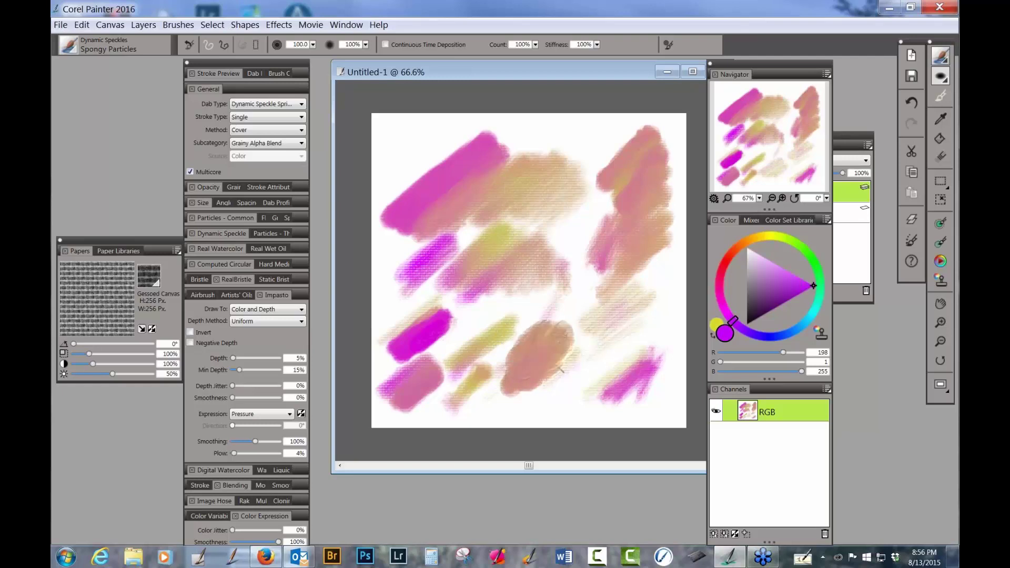
Step: Darken the two brush colors to deep purple and dark olive and paint impasto strokes over the patch at the lower centre
{"action": "left_click", "coordinate": [792, 294]}
{"action": "key", "text": "shift+s"}
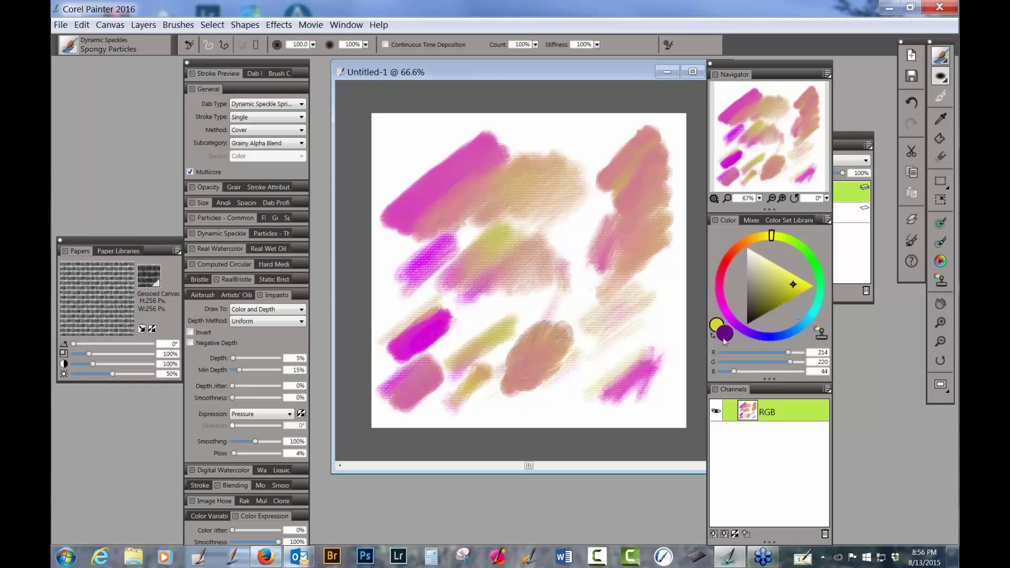
{"action": "left_click", "coordinate": [764, 314]}
{"action": "mouse_move", "coordinate": [563, 363]}
{"action": "left_mouse_down"}
{"action": "mouse_move", "coordinate": [561, 329]}
{"action": "mouse_move", "coordinate": [574, 340]}
{"action": "mouse_move", "coordinate": [560, 349]}
{"action": "mouse_move", "coordinate": [574, 335]}
{"action": "mouse_move", "coordinate": [560, 326]}
{"action": "mouse_move", "coordinate": [535, 335]}
{"action": "mouse_move", "coordinate": [545, 346]}
{"action": "mouse_move", "coordinate": [566, 300]}
{"action": "mouse_move", "coordinate": [540, 309]}
{"action": "mouse_move", "coordinate": [566, 305]}
{"action": "mouse_move", "coordinate": [540, 323]}
{"action": "mouse_move", "coordinate": [582, 309]}
{"action": "mouse_move", "coordinate": [560, 352]}
{"action": "mouse_move", "coordinate": [579, 341]}
{"action": "mouse_move", "coordinate": [561, 331]}
{"action": "mouse_move", "coordinate": [547, 363]}
{"action": "mouse_move", "coordinate": [539, 335]}
{"action": "mouse_move", "coordinate": [549, 330]}
{"action": "mouse_move", "coordinate": [534, 317]}
{"action": "mouse_move", "coordinate": [528, 371]}
{"action": "mouse_move", "coordinate": [522, 356]}
{"action": "mouse_move", "coordinate": [542, 366]}
{"action": "mouse_move", "coordinate": [551, 323]}
{"action": "mouse_move", "coordinate": [521, 343]}
{"action": "mouse_move", "coordinate": [555, 321]}
{"action": "left_mouse_up"}
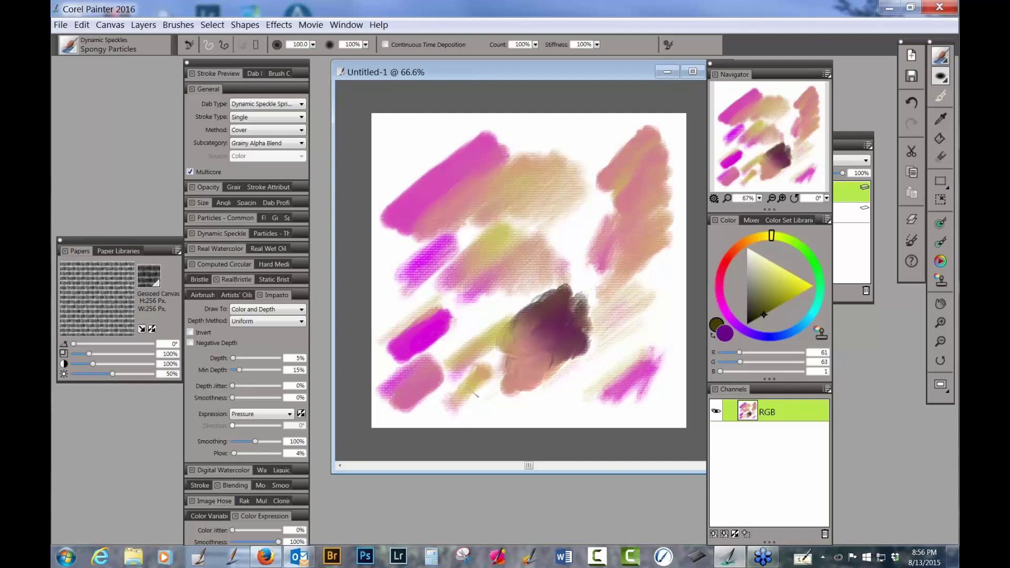
{"action": "mouse_move", "coordinate": [550, 311]}
{"action": "left_mouse_down"}
{"action": "mouse_move", "coordinate": [542, 283]}
{"action": "mouse_move", "coordinate": [524, 301]}
{"action": "mouse_move", "coordinate": [530, 285]}
{"action": "mouse_move", "coordinate": [554, 285]}
{"action": "mouse_move", "coordinate": [559, 299]}
{"action": "mouse_move", "coordinate": [558, 288]}
{"action": "mouse_move", "coordinate": [589, 290]}
{"action": "mouse_move", "coordinate": [563, 290]}
{"action": "mouse_move", "coordinate": [591, 295]}
{"action": "mouse_move", "coordinate": [590, 312]}
{"action": "mouse_move", "coordinate": [571, 330]}
{"action": "mouse_move", "coordinate": [549, 293]}
{"action": "mouse_move", "coordinate": [534, 346]}
{"action": "mouse_move", "coordinate": [562, 315]}
{"action": "mouse_move", "coordinate": [537, 310]}
{"action": "mouse_move", "coordinate": [569, 347]}
{"action": "mouse_move", "coordinate": [569, 306]}
{"action": "mouse_move", "coordinate": [512, 373]}
{"action": "mouse_move", "coordinate": [543, 343]}
{"action": "mouse_move", "coordinate": [531, 366]}
{"action": "mouse_move", "coordinate": [552, 351]}
{"action": "mouse_move", "coordinate": [576, 370]}
{"action": "mouse_move", "coordinate": [564, 342]}
{"action": "mouse_move", "coordinate": [586, 362]}
{"action": "mouse_move", "coordinate": [523, 310]}
{"action": "mouse_move", "coordinate": [489, 325]}
{"action": "mouse_move", "coordinate": [547, 296]}
{"action": "mouse_move", "coordinate": [517, 338]}
{"action": "mouse_move", "coordinate": [509, 302]}
{"action": "mouse_move", "coordinate": [548, 300]}
{"action": "mouse_move", "coordinate": [548, 330]}
{"action": "mouse_move", "coordinate": [563, 345]}
{"action": "mouse_move", "coordinate": [592, 321]}
{"action": "left_mouse_up"}
{"action": "mouse_move", "coordinate": [497, 392]}
{"action": "left_mouse_down"}
{"action": "mouse_move", "coordinate": [570, 345]}
{"action": "mouse_move", "coordinate": [532, 363]}
{"action": "mouse_move", "coordinate": [505, 342]}
{"action": "mouse_move", "coordinate": [528, 372]}
{"action": "mouse_move", "coordinate": [502, 329]}
{"action": "mouse_move", "coordinate": [510, 365]}
{"action": "left_mouse_up"}
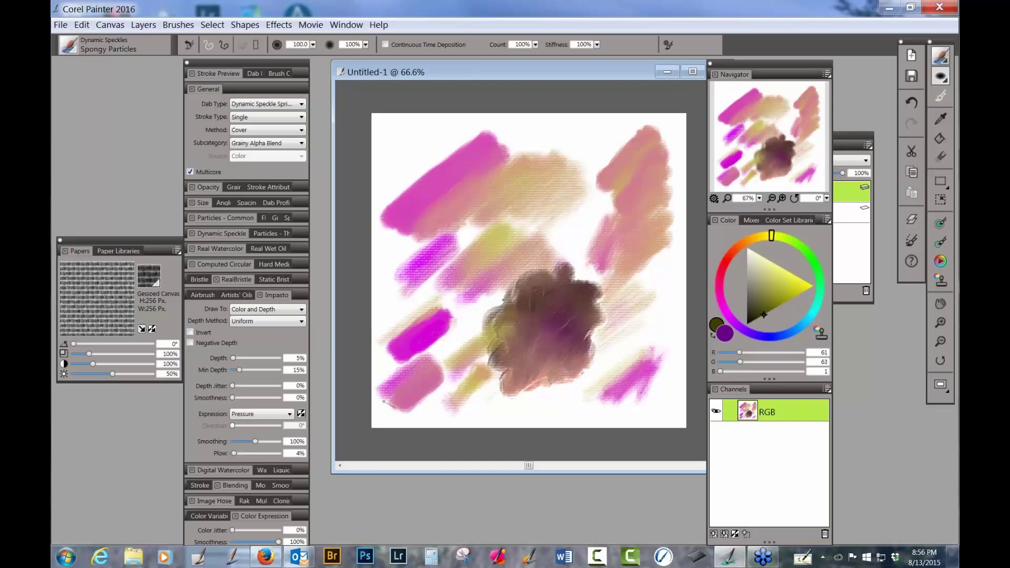
Step: Raise the Impasto Depth to 35% and Plow to 14%, and paint a dark purple stroke up from the dark patch
{"action": "left_click_drag", "start_coordinate": [234, 358], "coordinate": [237, 359]}
{"action": "mouse_move", "coordinate": [494, 298]}
{"action": "left_mouse_down"}
{"action": "mouse_move", "coordinate": [481, 316]}
{"action": "mouse_move", "coordinate": [489, 300]}
{"action": "mouse_move", "coordinate": [521, 310]}
{"action": "mouse_move", "coordinate": [518, 322]}
{"action": "mouse_move", "coordinate": [537, 279]}
{"action": "mouse_move", "coordinate": [518, 271]}
{"action": "mouse_move", "coordinate": [528, 284]}
{"action": "mouse_move", "coordinate": [539, 258]}
{"action": "mouse_move", "coordinate": [537, 294]}
{"action": "mouse_move", "coordinate": [572, 231]}
{"action": "mouse_move", "coordinate": [542, 248]}
{"action": "mouse_move", "coordinate": [553, 231]}
{"action": "mouse_move", "coordinate": [561, 253]}
{"action": "mouse_move", "coordinate": [571, 234]}
{"action": "mouse_move", "coordinate": [558, 248]}
{"action": "left_mouse_up"}
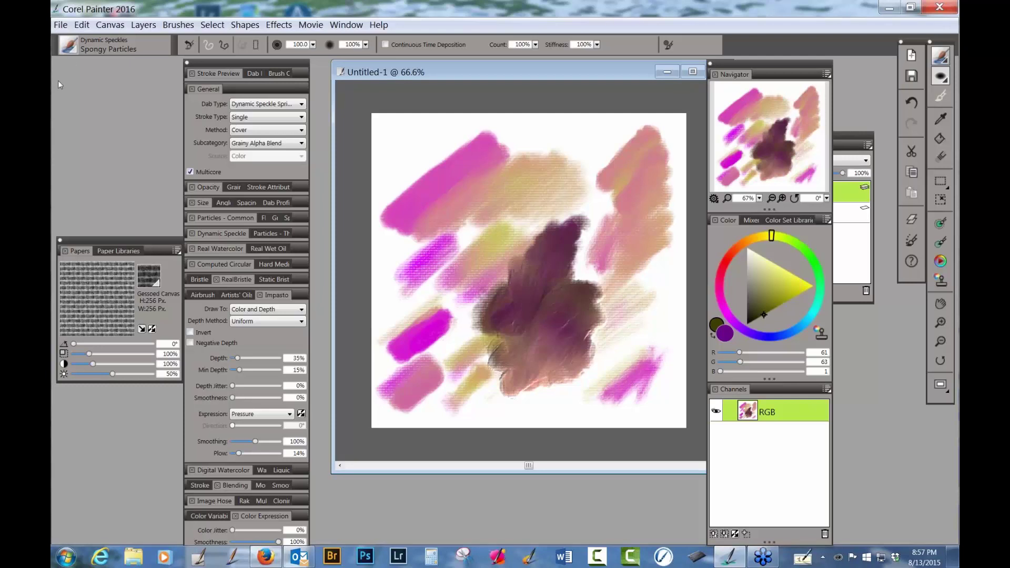
Step: Choose the Speckle Bristle Impasto brush from the Impasto category and paint thick purple strokes over the centre-left of the painting
{"action": "left_click", "coordinate": [68, 46]}
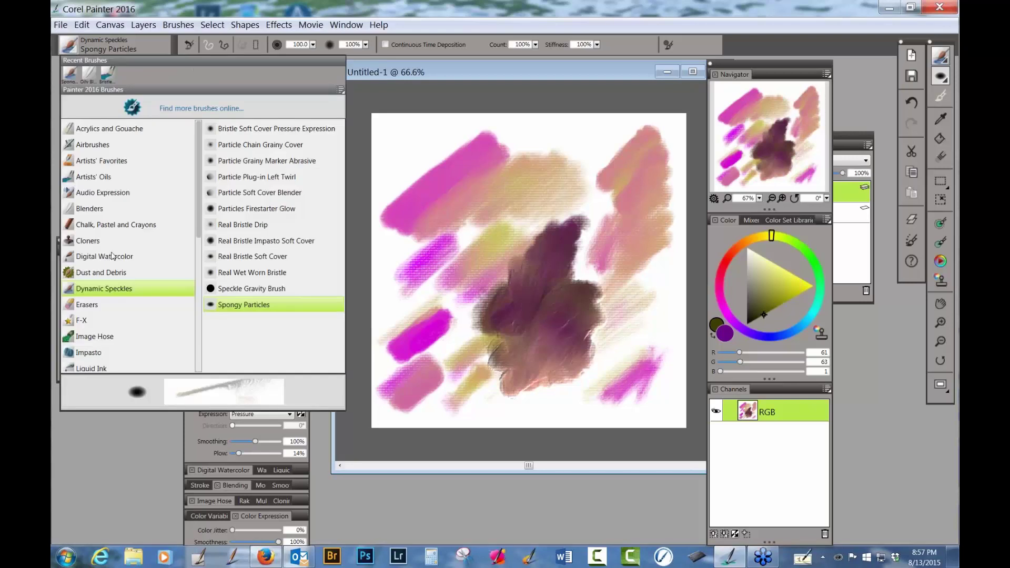
{"action": "left_click", "coordinate": [93, 354]}
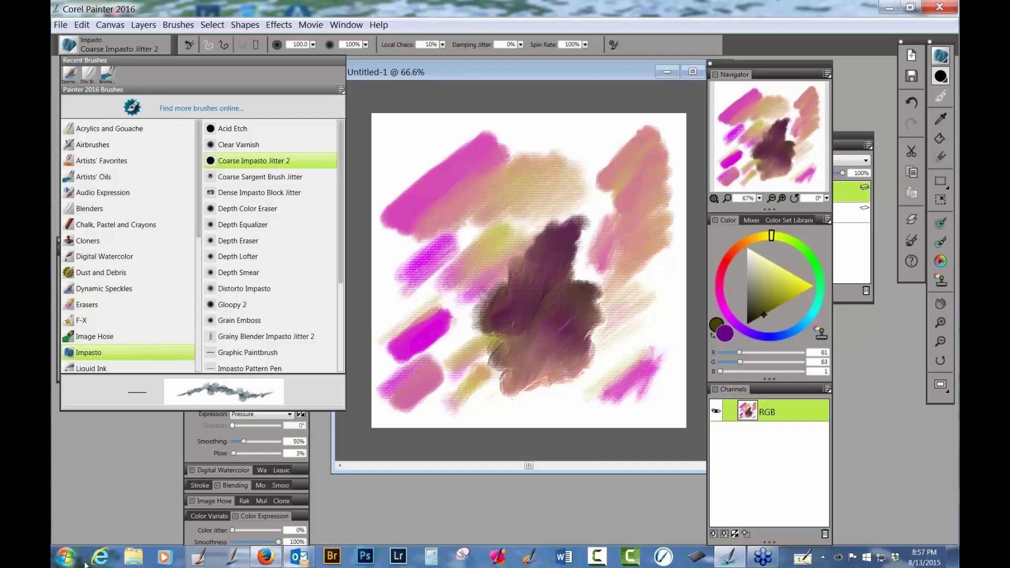
{"action": "left_click_drag", "start_coordinate": [340, 215], "coordinate": [342, 314]}
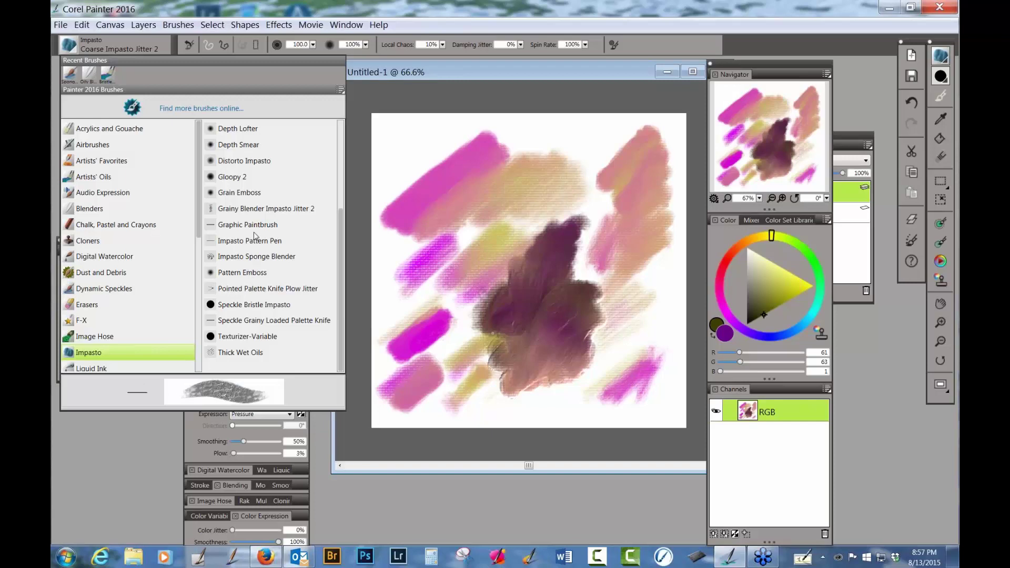
{"action": "left_click", "coordinate": [256, 306]}
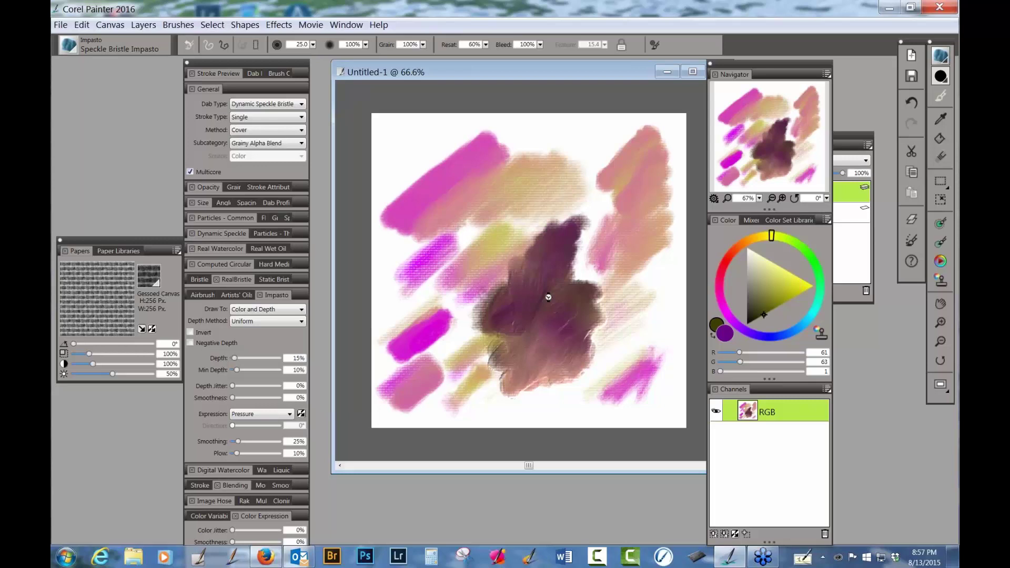
{"action": "mouse_move", "coordinate": [522, 298]}
{"action": "left_mouse_down"}
{"action": "mouse_move", "coordinate": [551, 291]}
{"action": "mouse_move", "coordinate": [525, 302]}
{"action": "mouse_move", "coordinate": [539, 284]}
{"action": "mouse_move", "coordinate": [508, 289]}
{"action": "mouse_move", "coordinate": [522, 297]}
{"action": "mouse_move", "coordinate": [510, 300]}
{"action": "mouse_move", "coordinate": [516, 322]}
{"action": "mouse_move", "coordinate": [508, 316]}
{"action": "mouse_move", "coordinate": [518, 248]}
{"action": "mouse_move", "coordinate": [483, 296]}
{"action": "mouse_move", "coordinate": [506, 269]}
{"action": "mouse_move", "coordinate": [484, 277]}
{"action": "mouse_move", "coordinate": [505, 255]}
{"action": "mouse_move", "coordinate": [463, 265]}
{"action": "mouse_move", "coordinate": [532, 232]}
{"action": "mouse_move", "coordinate": [469, 269]}
{"action": "mouse_move", "coordinate": [507, 220]}
{"action": "mouse_move", "coordinate": [491, 258]}
{"action": "mouse_move", "coordinate": [499, 261]}
{"action": "mouse_move", "coordinate": [500, 218]}
{"action": "mouse_move", "coordinate": [488, 284]}
{"action": "mouse_move", "coordinate": [503, 211]}
{"action": "mouse_move", "coordinate": [489, 283]}
{"action": "mouse_move", "coordinate": [514, 210]}
{"action": "mouse_move", "coordinate": [500, 249]}
{"action": "mouse_move", "coordinate": [543, 222]}
{"action": "mouse_move", "coordinate": [449, 263]}
{"action": "mouse_move", "coordinate": [488, 205]}
{"action": "mouse_move", "coordinate": [459, 281]}
{"action": "mouse_move", "coordinate": [508, 191]}
{"action": "mouse_move", "coordinate": [495, 202]}
{"action": "mouse_move", "coordinate": [535, 185]}
{"action": "mouse_move", "coordinate": [400, 263]}
{"action": "left_mouse_up"}
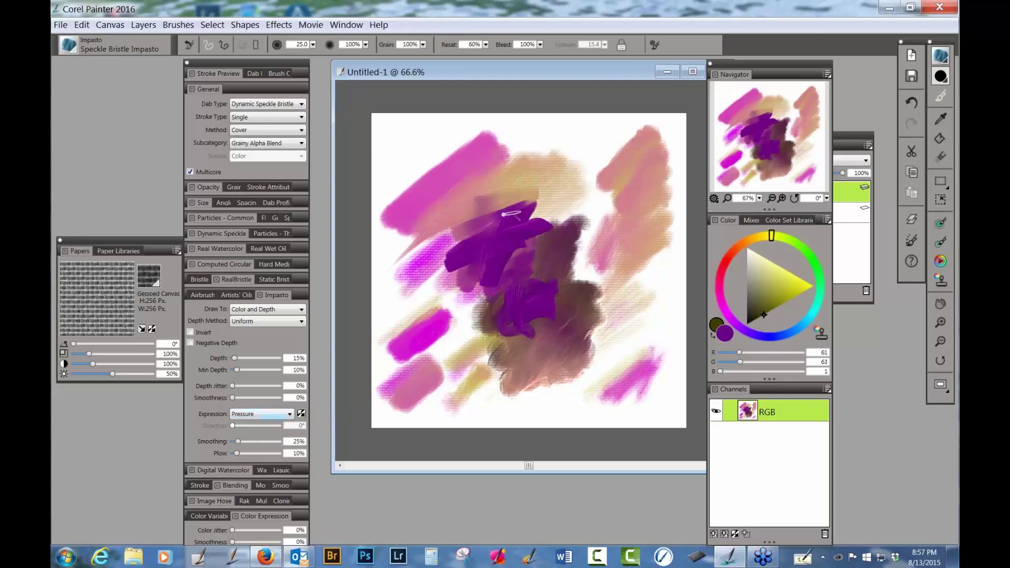
{"action": "mouse_move", "coordinate": [518, 200]}
{"action": "left_mouse_down"}
{"action": "mouse_move", "coordinate": [527, 226]}
{"action": "mouse_move", "coordinate": [539, 210]}
{"action": "mouse_move", "coordinate": [545, 261]}
{"action": "mouse_move", "coordinate": [542, 215]}
{"action": "mouse_move", "coordinate": [518, 274]}
{"action": "mouse_move", "coordinate": [490, 236]}
{"action": "mouse_move", "coordinate": [534, 243]}
{"action": "mouse_move", "coordinate": [479, 221]}
{"action": "mouse_move", "coordinate": [542, 189]}
{"action": "mouse_move", "coordinate": [463, 210]}
{"action": "mouse_move", "coordinate": [500, 245]}
{"action": "mouse_move", "coordinate": [463, 352]}
{"action": "left_mouse_up"}
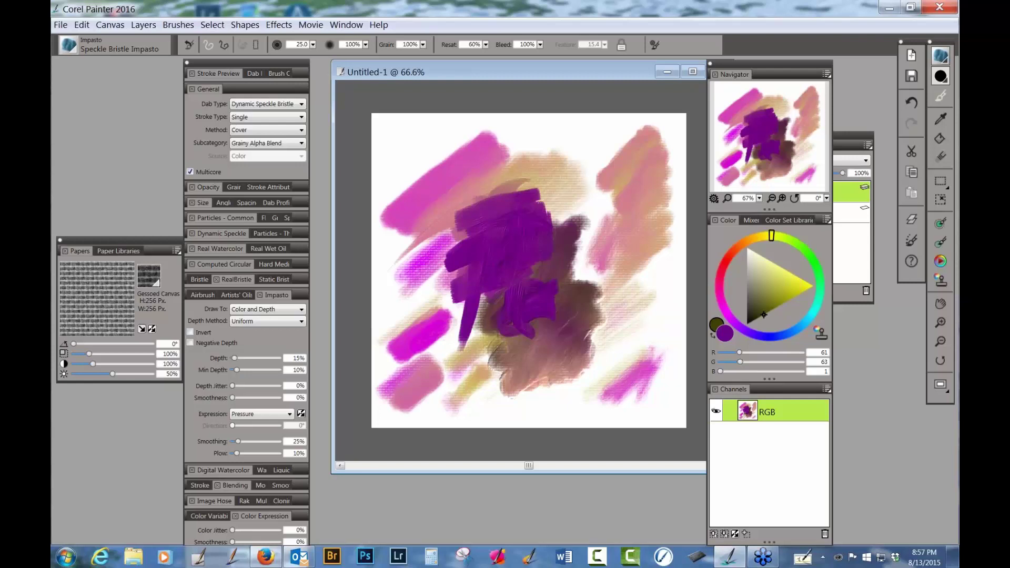
Step: Choose the Coarse Impasto Jitter 2 brush from the Impasto category and paint dabs over the purple and brown patches at the centre
{"action": "left_click", "coordinate": [79, 51]}
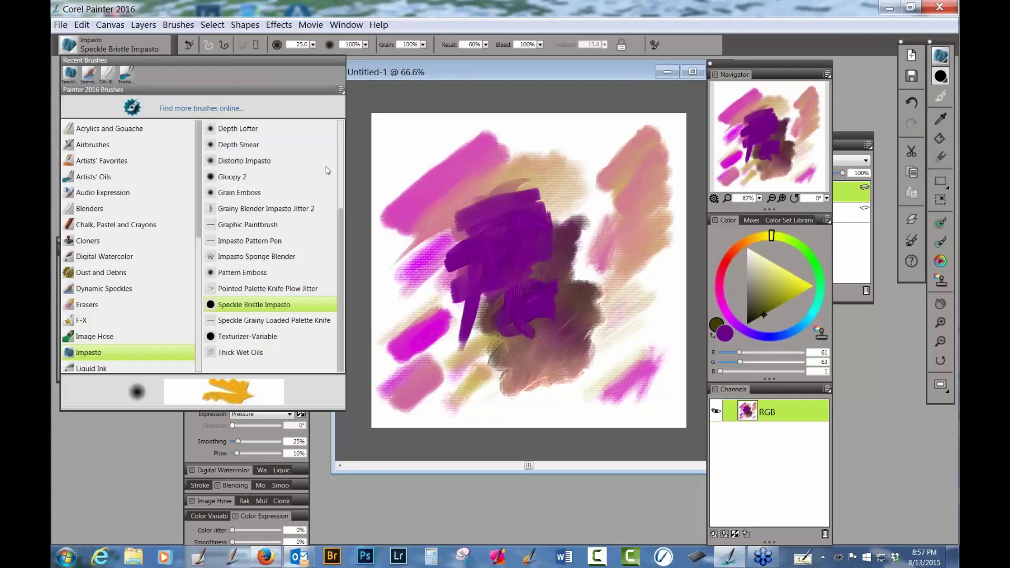
{"action": "scroll", "coordinate": [341, 212], "scroll_direction": "up", "scroll_amount": 1}
{"action": "scroll", "coordinate": [341, 212], "scroll_direction": "up", "scroll_amount": 7}
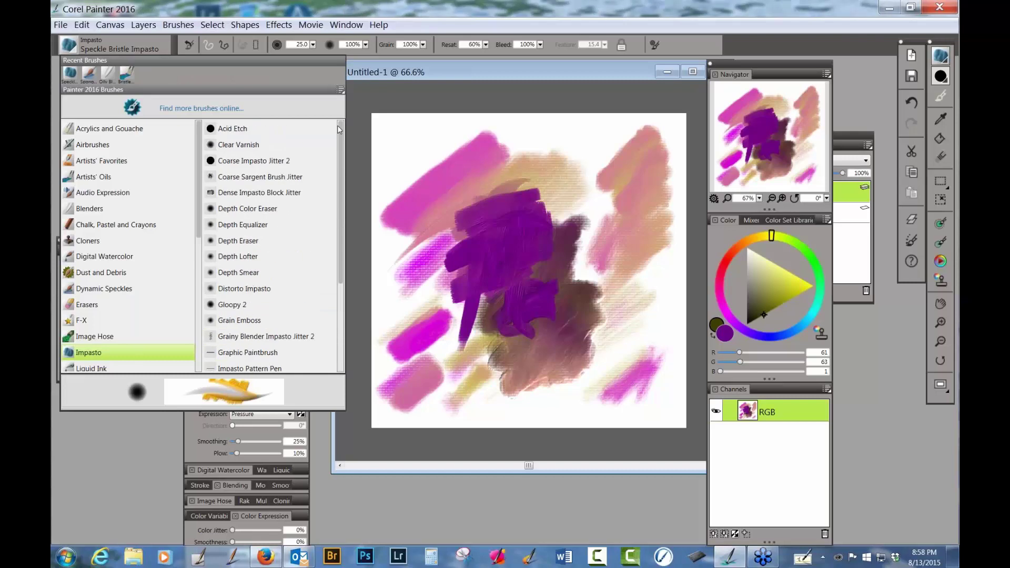
{"action": "left_click", "coordinate": [251, 162]}
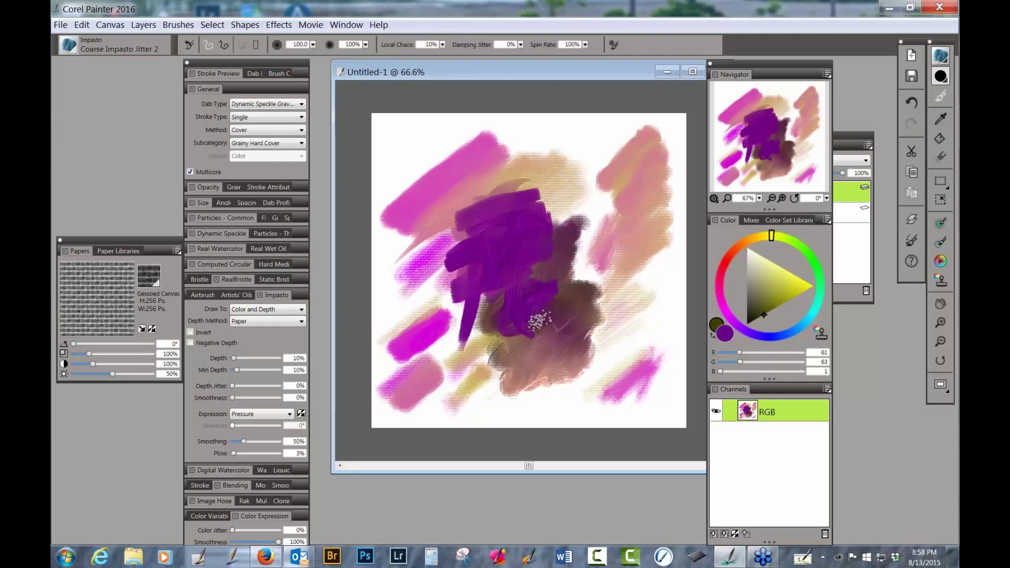
{"action": "mouse_move", "coordinate": [539, 293]}
{"action": "left_mouse_down"}
{"action": "mouse_move", "coordinate": [543, 314]}
{"action": "mouse_move", "coordinate": [546, 297]}
{"action": "mouse_move", "coordinate": [528, 311]}
{"action": "mouse_move", "coordinate": [544, 290]}
{"action": "mouse_move", "coordinate": [527, 297]}
{"action": "mouse_move", "coordinate": [544, 294]}
{"action": "mouse_move", "coordinate": [521, 311]}
{"action": "mouse_move", "coordinate": [536, 310]}
{"action": "mouse_move", "coordinate": [531, 296]}
{"action": "mouse_move", "coordinate": [520, 328]}
{"action": "left_mouse_up"}
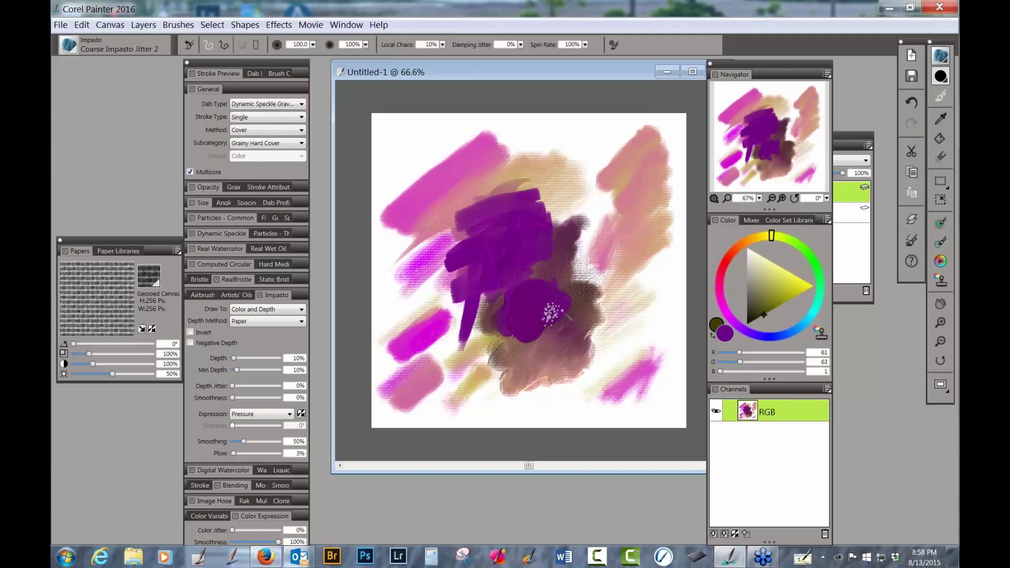
{"action": "mouse_move", "coordinate": [543, 316]}
{"action": "left_mouse_down"}
{"action": "mouse_move", "coordinate": [554, 272]}
{"action": "mouse_move", "coordinate": [577, 279]}
{"action": "mouse_move", "coordinate": [581, 310]}
{"action": "left_mouse_up"}
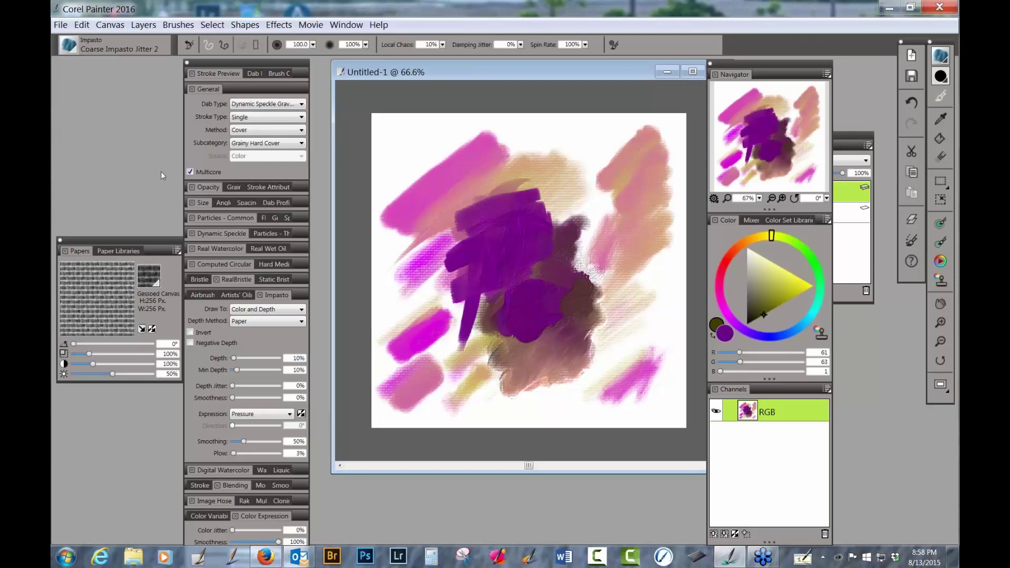
Step: Choose the Gloopy 2 brush from the Impasto category, set the main color to bright yellow, and paint wavy strokes at the lower right
{"action": "left_click", "coordinate": [77, 50]}
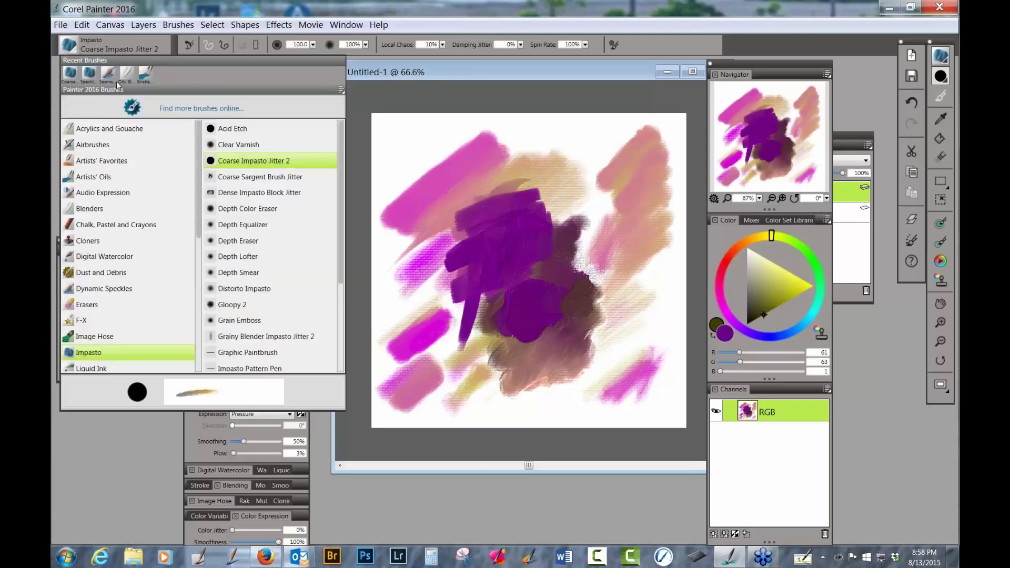
{"action": "scroll", "coordinate": [342, 216], "scroll_direction": "down", "scroll_amount": 3}
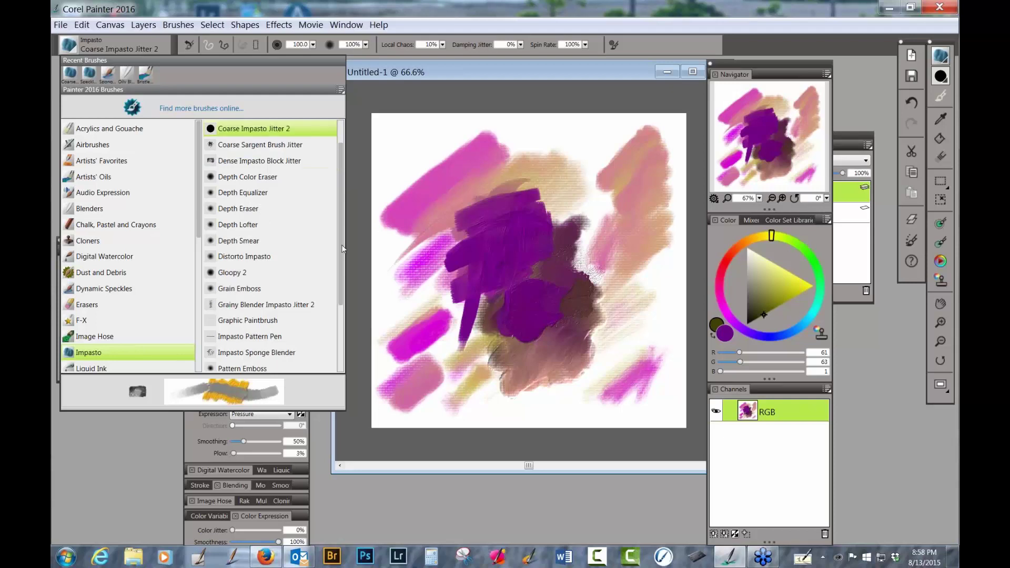
{"action": "left_click", "coordinate": [235, 258]}
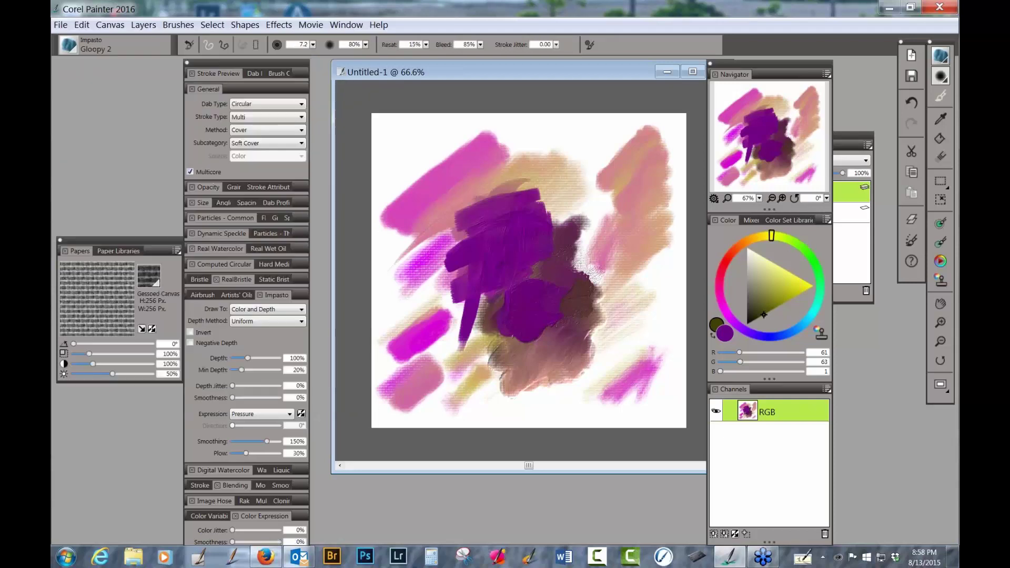
{"action": "left_click", "coordinate": [818, 293]}
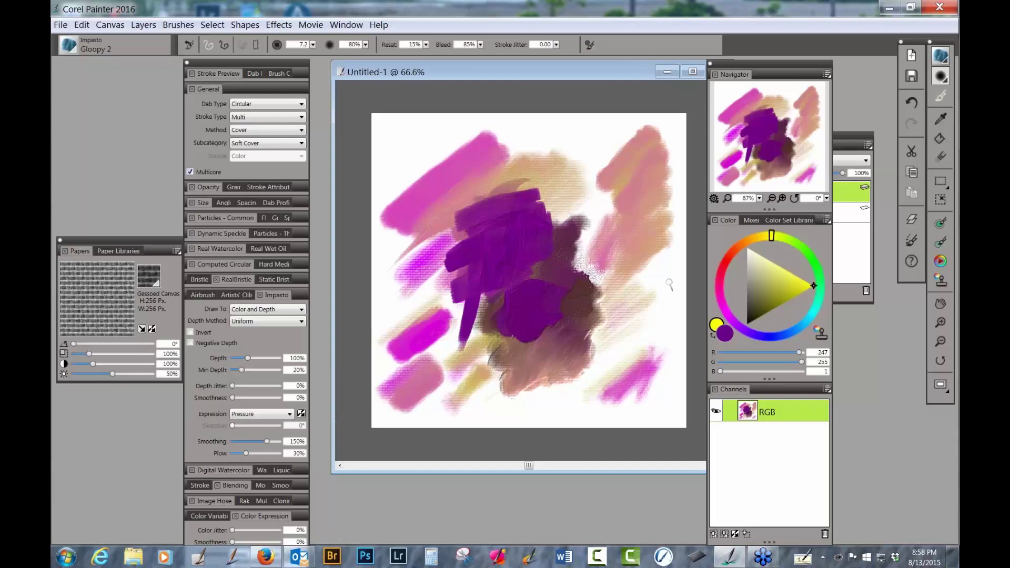
{"action": "mouse_move", "coordinate": [665, 290]}
{"action": "left_mouse_down"}
{"action": "mouse_move", "coordinate": [650, 341]}
{"action": "mouse_move", "coordinate": [608, 371]}
{"action": "left_mouse_up"}
{"action": "mouse_move", "coordinate": [671, 278]}
{"action": "left_mouse_down"}
{"action": "mouse_move", "coordinate": [666, 326]}
{"action": "mouse_move", "coordinate": [610, 371]}
{"action": "left_mouse_up"}
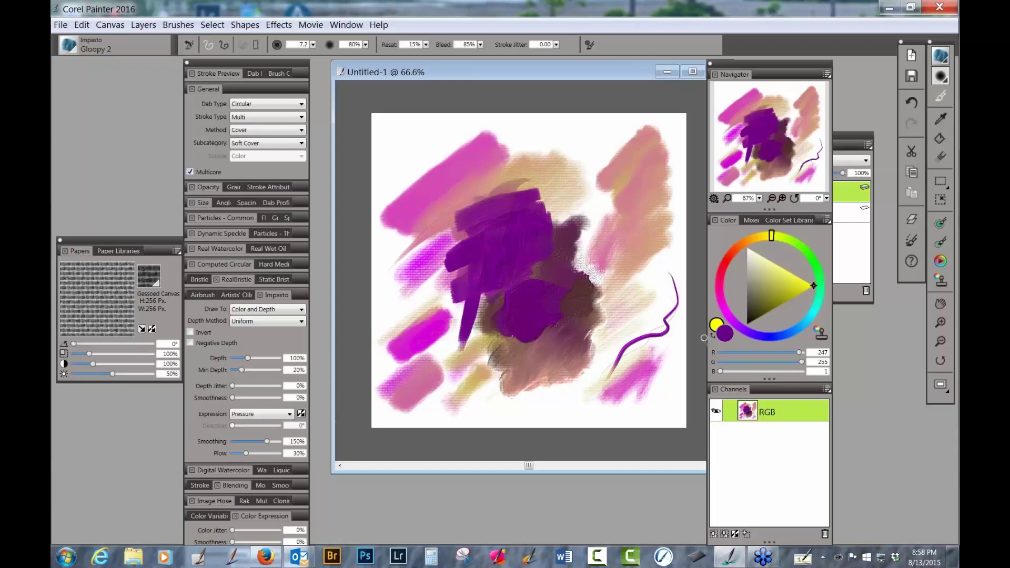
{"action": "left_click_drag", "start_coordinate": [664, 286], "coordinate": [665, 375]}
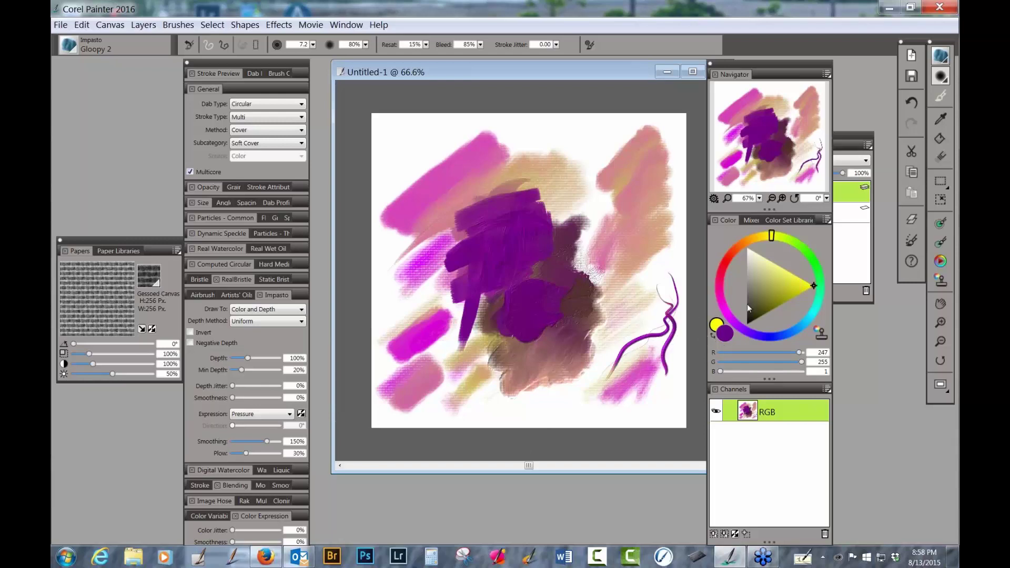
Step: Change the main color to orange, swap it with the purple additional color, and paint wavy purple and orange strokes along the canvas bottom
{"action": "left_click", "coordinate": [738, 257]}
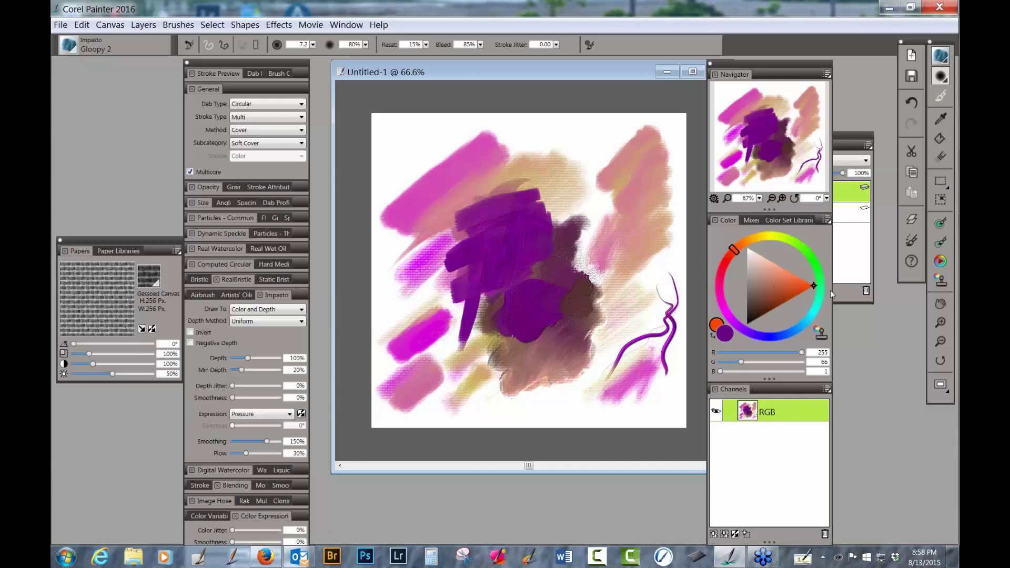
{"action": "left_click_drag", "start_coordinate": [560, 416], "coordinate": [673, 405]}
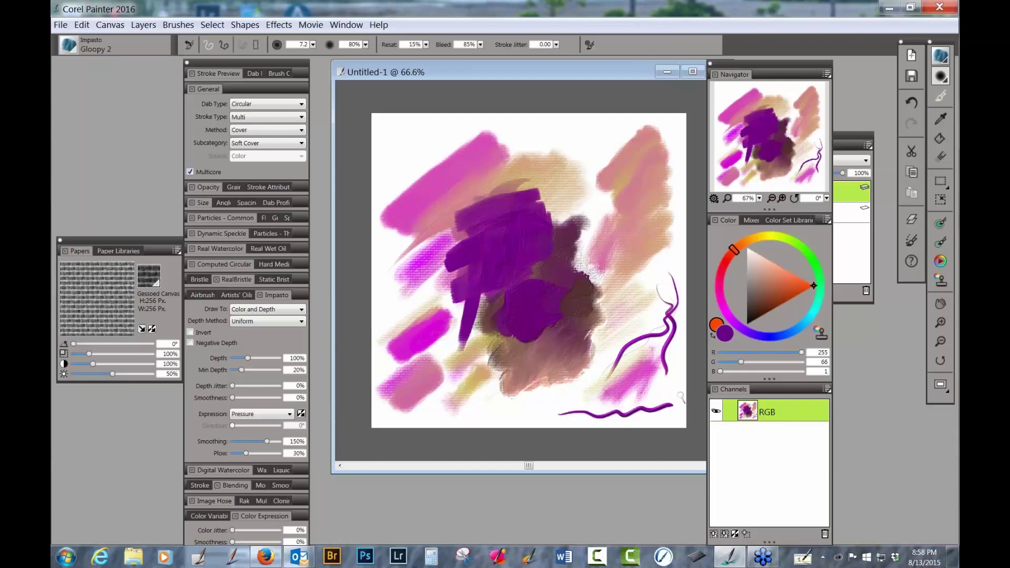
{"action": "left_click", "coordinate": [714, 336]}
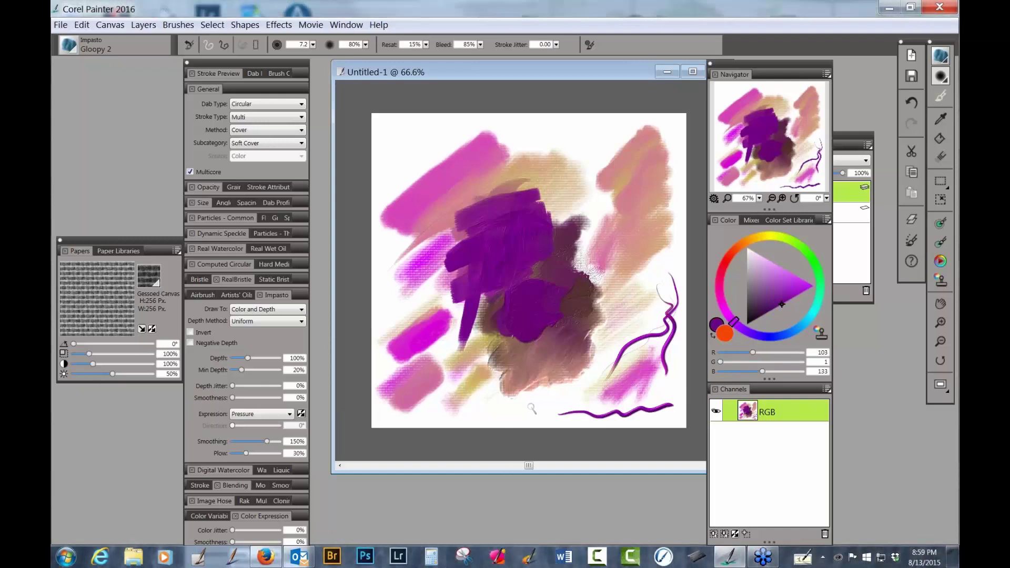
{"action": "left_click", "coordinate": [713, 335]}
{"action": "mouse_move", "coordinate": [502, 416]}
{"action": "left_mouse_down"}
{"action": "mouse_move", "coordinate": [545, 401]}
{"action": "mouse_move", "coordinate": [602, 403]}
{"action": "left_mouse_up"}
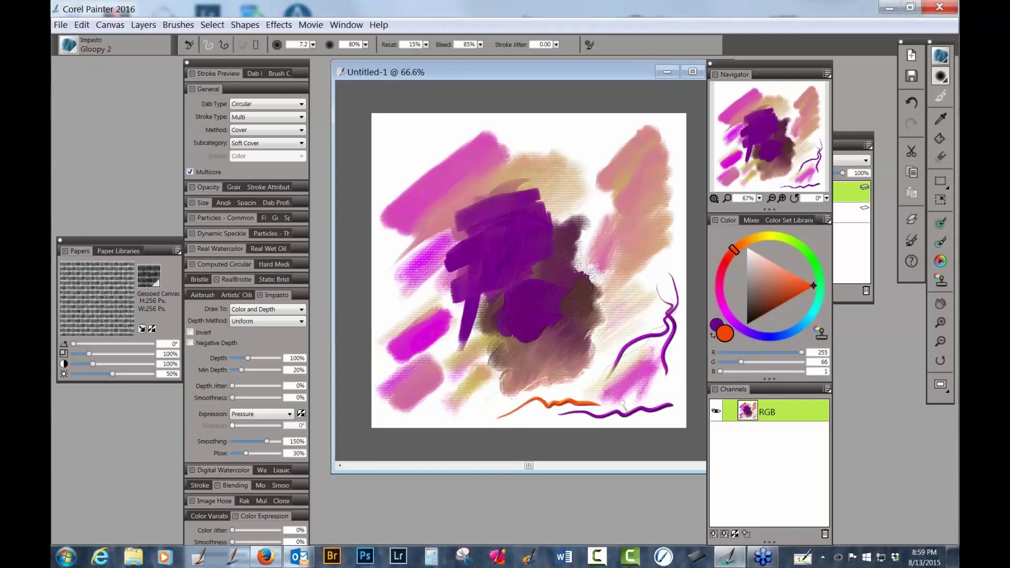
{"action": "left_click_drag", "start_coordinate": [532, 422], "coordinate": [682, 424]}
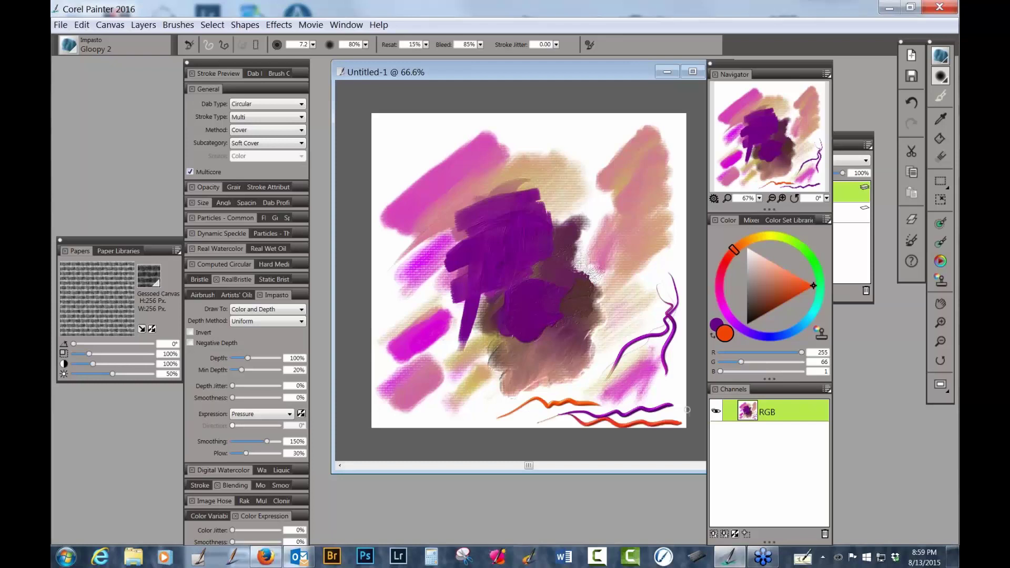
Step: Undo the wavy purple and orange Gloopy 2 strokes at the lower right and along the bottom of the canvas
{"action": "key", "text": "ctrl+z"}
{"action": "key", "text": "ctrl+z"}
{"action": "key", "text": "ctrl+z"}
{"action": "key", "text": "ctrl+z"}
{"action": "key", "text": "ctrl+z"}
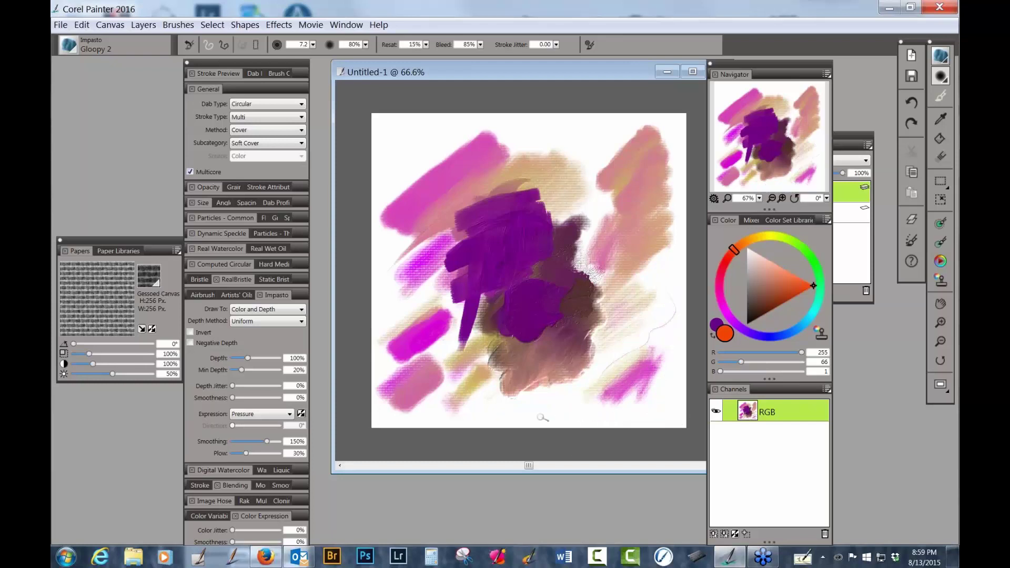
Step: Try thin curving orange Gloopy 2 strokes at the lower right of the canvas, then undo them
{"action": "left_click_drag", "start_coordinate": [612, 388], "coordinate": [671, 404]}
{"action": "mouse_move", "coordinate": [470, 426]}
{"action": "left_mouse_down"}
{"action": "mouse_move", "coordinate": [549, 418]}
{"action": "mouse_move", "coordinate": [592, 382]}
{"action": "mouse_move", "coordinate": [654, 371]}
{"action": "mouse_move", "coordinate": [661, 387]}
{"action": "mouse_move", "coordinate": [618, 420]}
{"action": "left_mouse_up"}
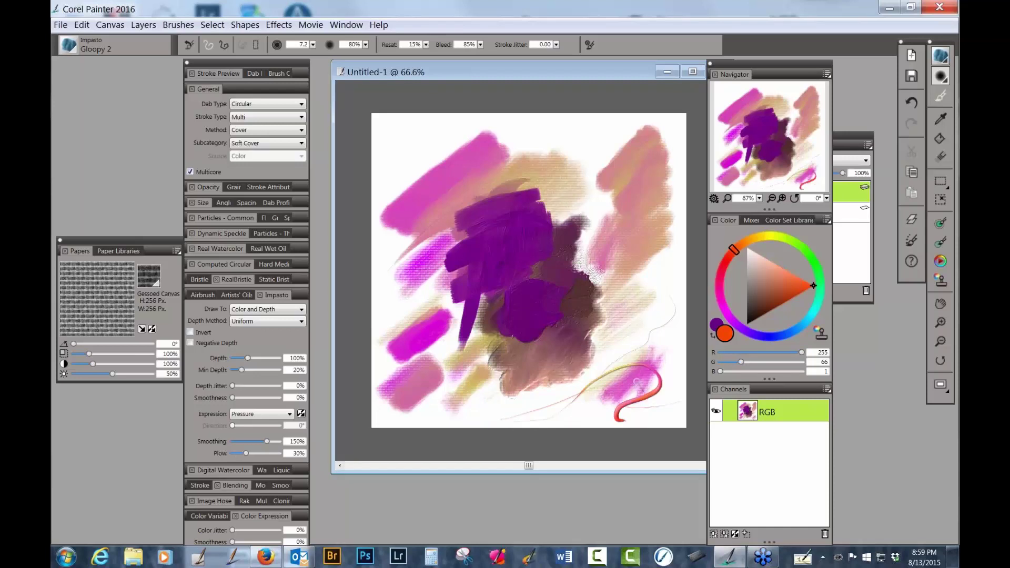
{"action": "key", "text": "ctrl+z"}
{"action": "key", "text": "ctrl+z"}
{"action": "key", "text": "ctrl+z"}
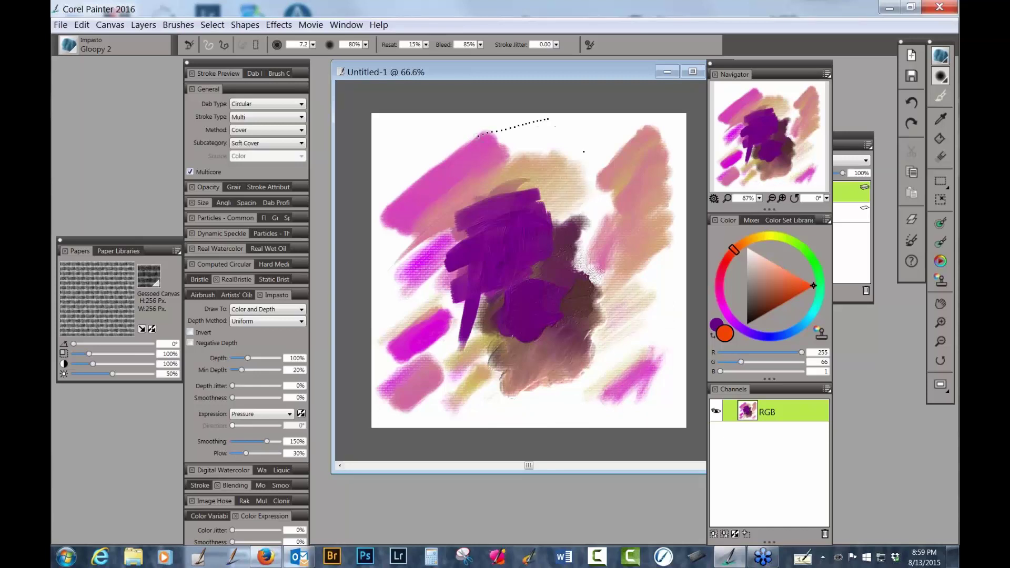
Step: Paint several thin looping orange Gloopy 2 strokes over the purple and brown patches at the centre
{"action": "mouse_move", "coordinate": [504, 217]}
{"action": "left_mouse_down"}
{"action": "mouse_move", "coordinate": [521, 234]}
{"action": "mouse_move", "coordinate": [548, 369]}
{"action": "mouse_move", "coordinate": [521, 380]}
{"action": "left_mouse_up"}
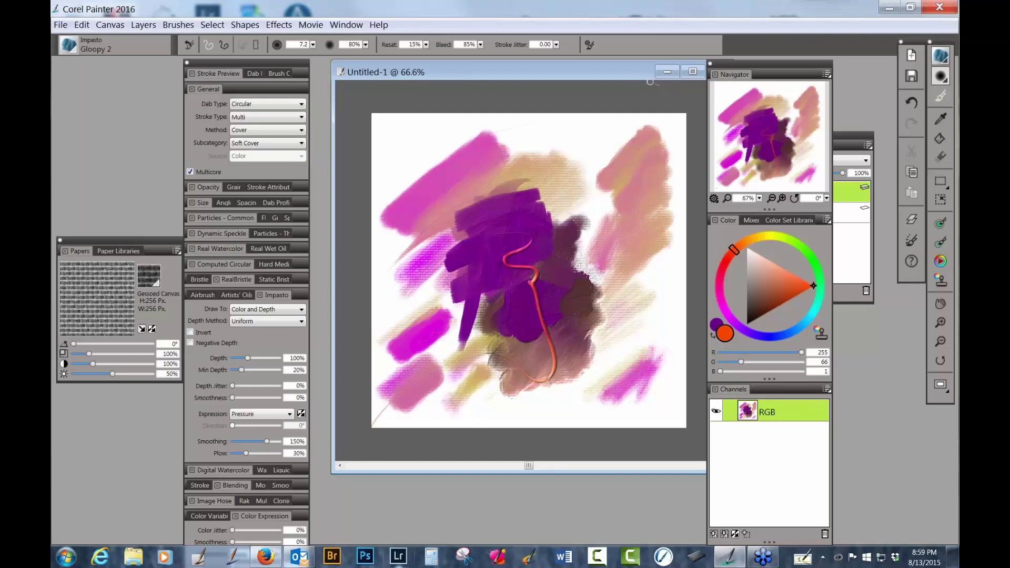
{"action": "mouse_move", "coordinate": [464, 418]}
{"action": "left_mouse_down"}
{"action": "mouse_move", "coordinate": [484, 306]}
{"action": "mouse_move", "coordinate": [553, 284]}
{"action": "left_mouse_up"}
{"action": "mouse_move", "coordinate": [479, 369]}
{"action": "left_mouse_down"}
{"action": "mouse_move", "coordinate": [558, 202]}
{"action": "mouse_move", "coordinate": [529, 271]}
{"action": "mouse_move", "coordinate": [634, 319]}
{"action": "left_mouse_up"}
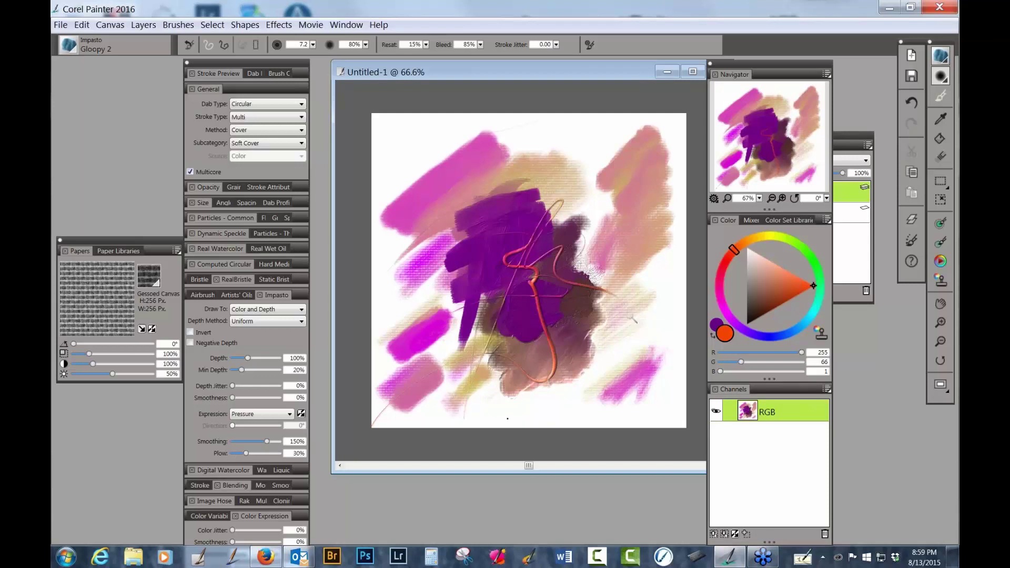
{"action": "mouse_move", "coordinate": [573, 361]}
{"action": "left_mouse_down"}
{"action": "mouse_move", "coordinate": [578, 331]}
{"action": "mouse_move", "coordinate": [546, 282]}
{"action": "mouse_move", "coordinate": [466, 282]}
{"action": "mouse_move", "coordinate": [489, 333]}
{"action": "mouse_move", "coordinate": [459, 238]}
{"action": "mouse_move", "coordinate": [536, 168]}
{"action": "left_mouse_up"}
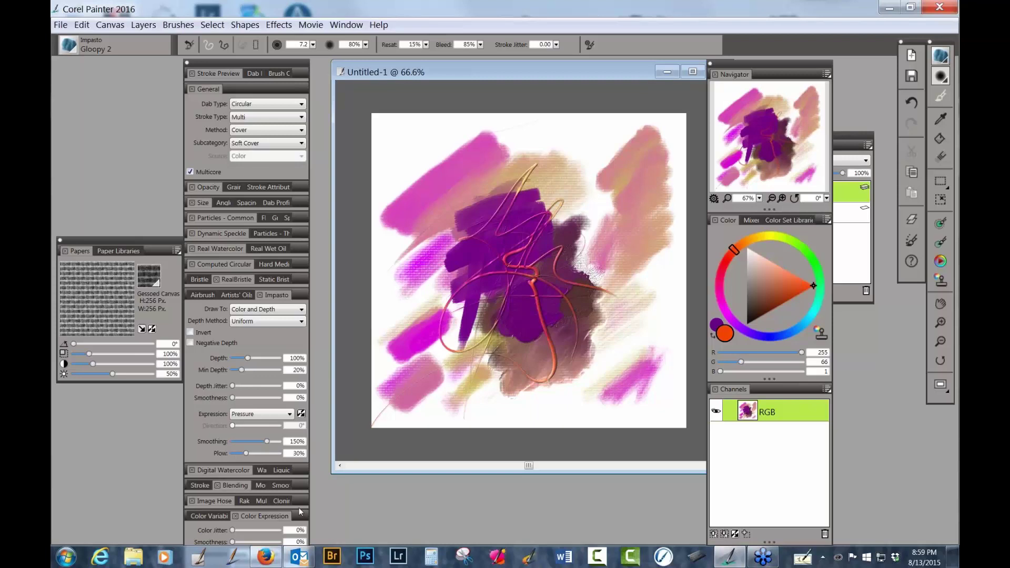
Step: Undo the looping orange strokes and paint a new thin orange loop crossing the purple patch from the brown area
{"action": "key", "text": "ctrl+z"}
{"action": "key", "text": "ctrl+z"}
{"action": "key", "text": "ctrl+z"}
{"action": "key", "text": "ctrl+z"}
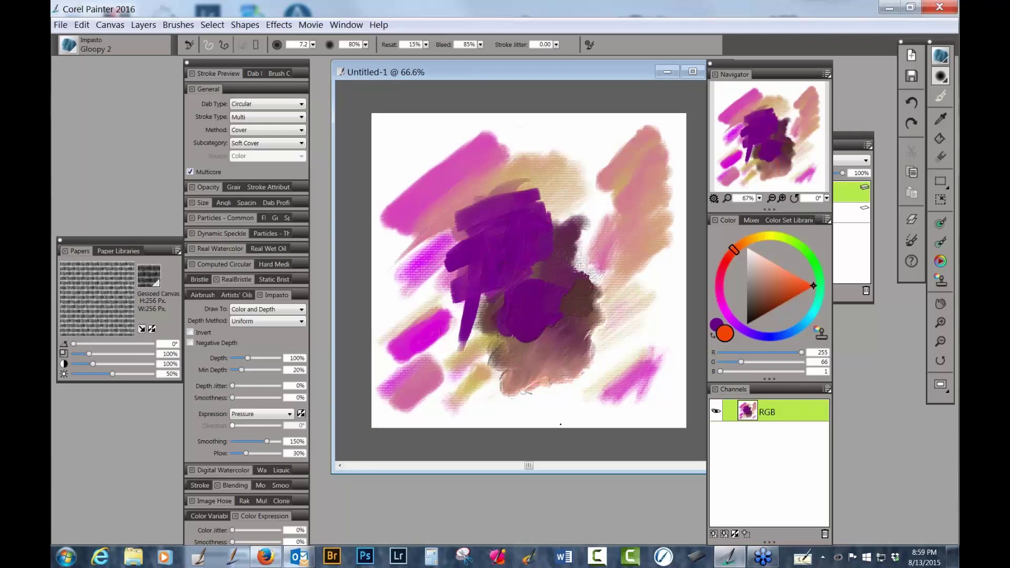
{"action": "mouse_move", "coordinate": [535, 393]}
{"action": "left_mouse_down"}
{"action": "mouse_move", "coordinate": [509, 337]}
{"action": "mouse_move", "coordinate": [503, 232]}
{"action": "mouse_move", "coordinate": [534, 249]}
{"action": "mouse_move", "coordinate": [477, 255]}
{"action": "mouse_move", "coordinate": [496, 304]}
{"action": "mouse_move", "coordinate": [579, 287]}
{"action": "mouse_move", "coordinate": [544, 317]}
{"action": "mouse_move", "coordinate": [518, 294]}
{"action": "left_mouse_up"}
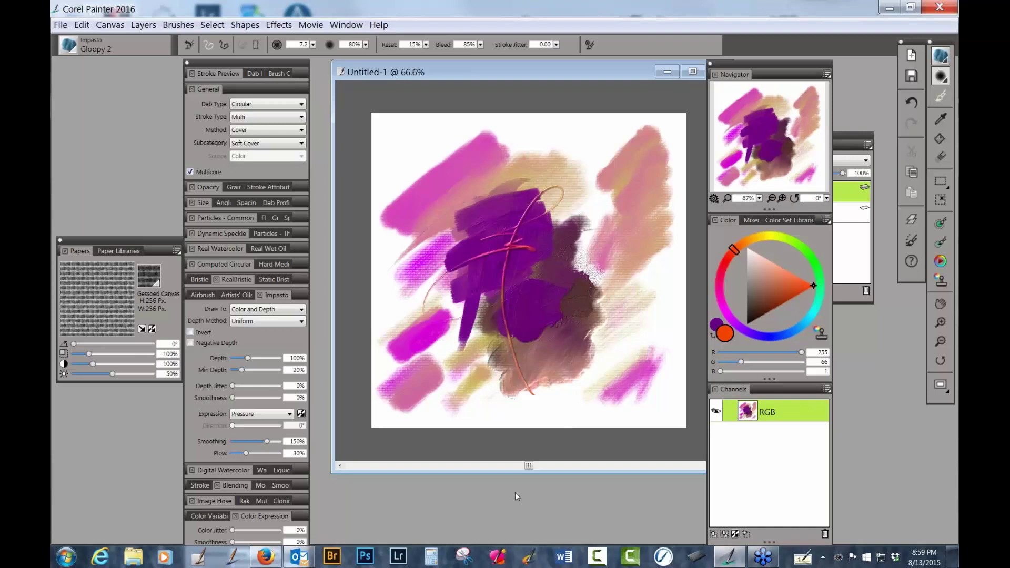
Step: Undo the orange Gloopy 2 strokes painted over the purple and brown areas
{"action": "mouse_move", "coordinate": [478, 331]}
{"action": "left_mouse_down"}
{"action": "mouse_move", "coordinate": [536, 302]}
{"action": "mouse_move", "coordinate": [535, 330]}
{"action": "mouse_move", "coordinate": [542, 296]}
{"action": "mouse_move", "coordinate": [500, 331]}
{"action": "left_mouse_up"}
{"action": "key", "text": "ctrl+z"}
{"action": "key", "text": "ctrl+z"}
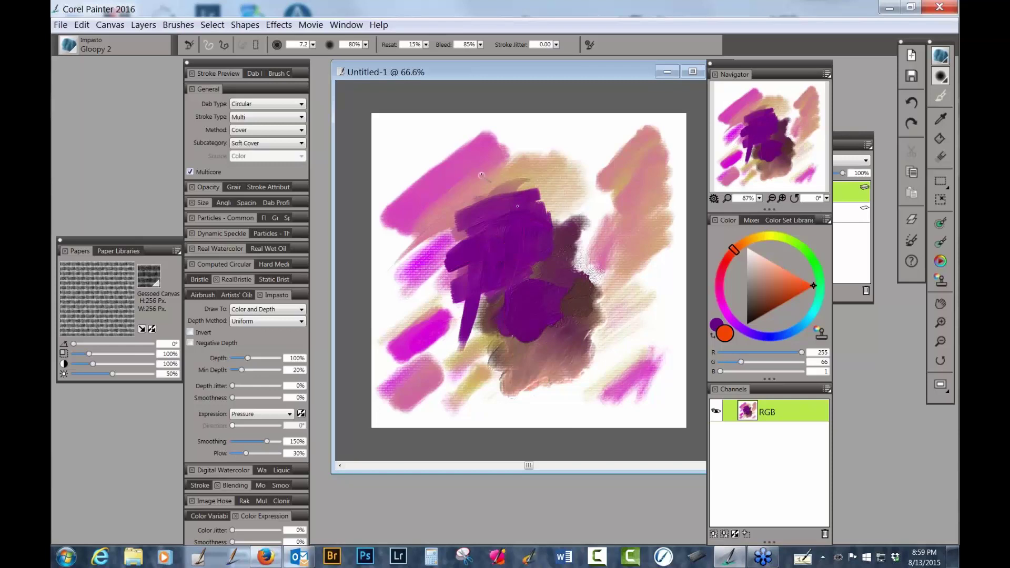
Step: Try loose orange Gloopy 2 strokes over the purple and brown areas, and undo them all
{"action": "mouse_move", "coordinate": [482, 174]}
{"action": "left_mouse_down"}
{"action": "mouse_move", "coordinate": [533, 226]}
{"action": "mouse_move", "coordinate": [470, 239]}
{"action": "mouse_move", "coordinate": [500, 249]}
{"action": "mouse_move", "coordinate": [483, 265]}
{"action": "mouse_move", "coordinate": [496, 262]}
{"action": "mouse_move", "coordinate": [497, 336]}
{"action": "mouse_move", "coordinate": [525, 278]}
{"action": "mouse_move", "coordinate": [583, 253]}
{"action": "mouse_move", "coordinate": [503, 289]}
{"action": "mouse_move", "coordinate": [538, 310]}
{"action": "left_mouse_up"}
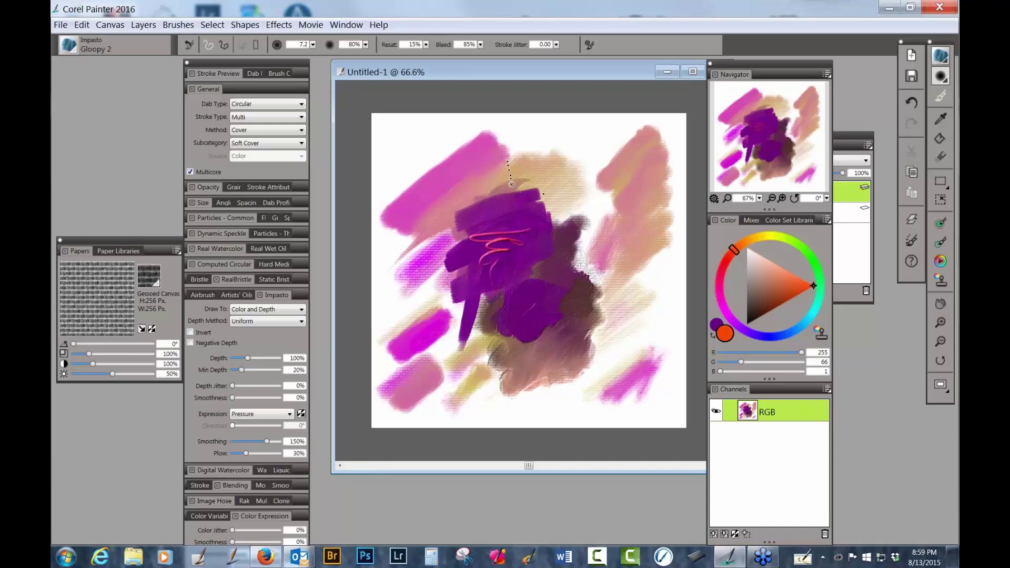
{"action": "mouse_move", "coordinate": [511, 184]}
{"action": "left_mouse_down"}
{"action": "mouse_move", "coordinate": [492, 223]}
{"action": "mouse_move", "coordinate": [526, 221]}
{"action": "mouse_move", "coordinate": [541, 236]}
{"action": "mouse_move", "coordinate": [522, 353]}
{"action": "left_mouse_up"}
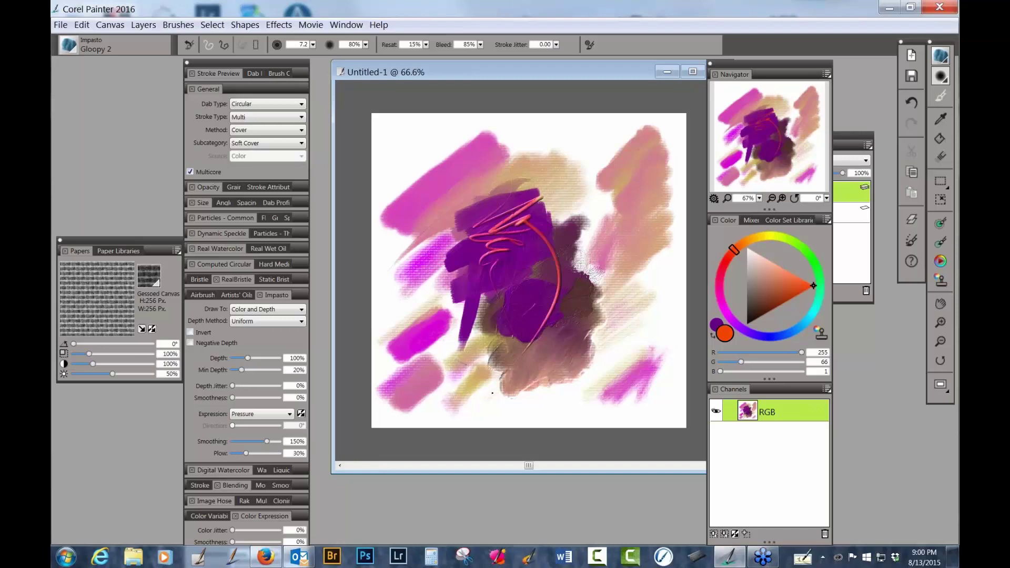
{"action": "mouse_move", "coordinate": [457, 361]}
{"action": "left_mouse_down"}
{"action": "mouse_move", "coordinate": [516, 293]}
{"action": "mouse_move", "coordinate": [527, 320]}
{"action": "left_mouse_up"}
{"action": "mouse_move", "coordinate": [583, 378]}
{"action": "left_mouse_down"}
{"action": "mouse_move", "coordinate": [547, 359]}
{"action": "mouse_move", "coordinate": [597, 315]}
{"action": "mouse_move", "coordinate": [584, 337]}
{"action": "left_mouse_up"}
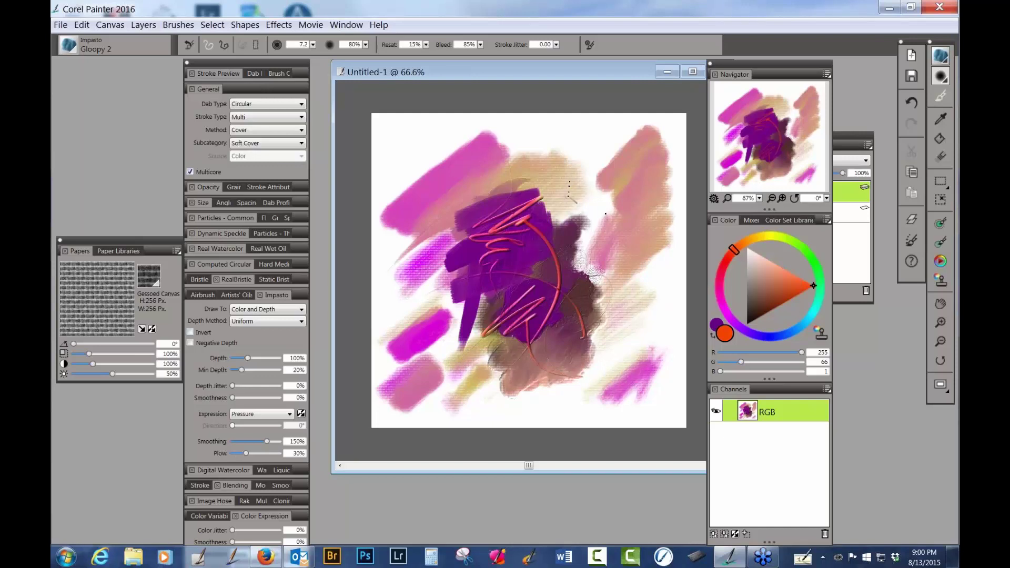
{"action": "mouse_move", "coordinate": [516, 269]}
{"action": "left_mouse_down"}
{"action": "mouse_move", "coordinate": [582, 242]}
{"action": "mouse_move", "coordinate": [541, 268]}
{"action": "mouse_move", "coordinate": [598, 293]}
{"action": "mouse_move", "coordinate": [556, 261]}
{"action": "mouse_move", "coordinate": [408, 348]}
{"action": "mouse_move", "coordinate": [371, 425]}
{"action": "left_mouse_up"}
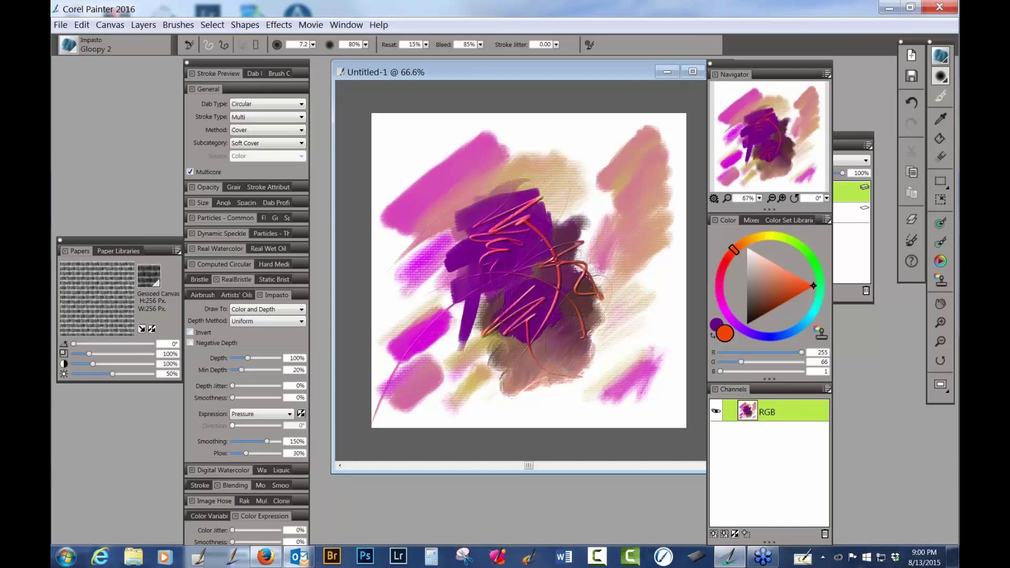
{"action": "key", "text": "ctrl+z"}
{"action": "key", "text": "ctrl+z"}
{"action": "key", "text": "ctrl+z"}
{"action": "key", "text": "ctrl+z"}
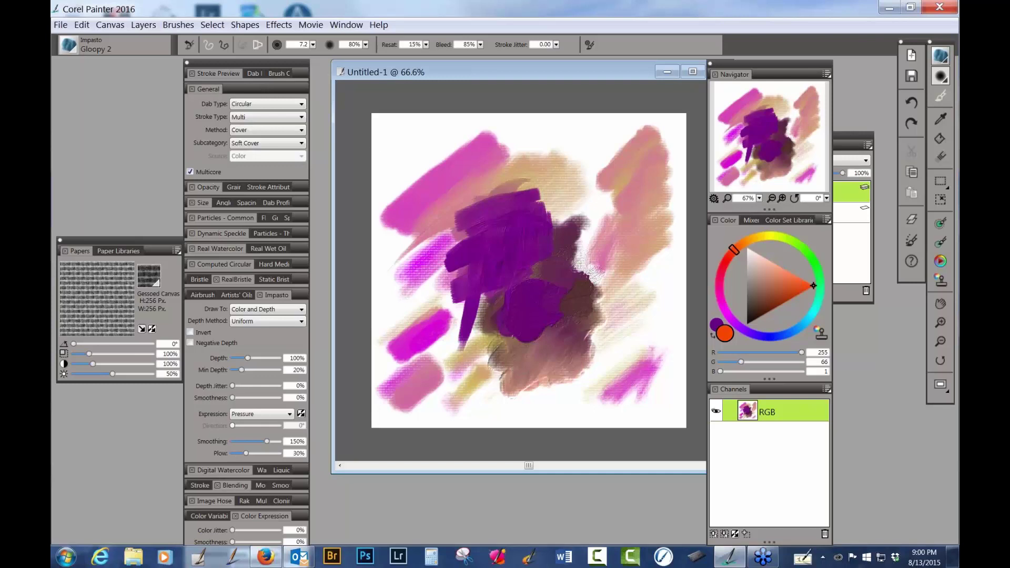
Step: Choose the Thick Paper brush from the Buttery Particles category
{"action": "left_click", "coordinate": [73, 50]}
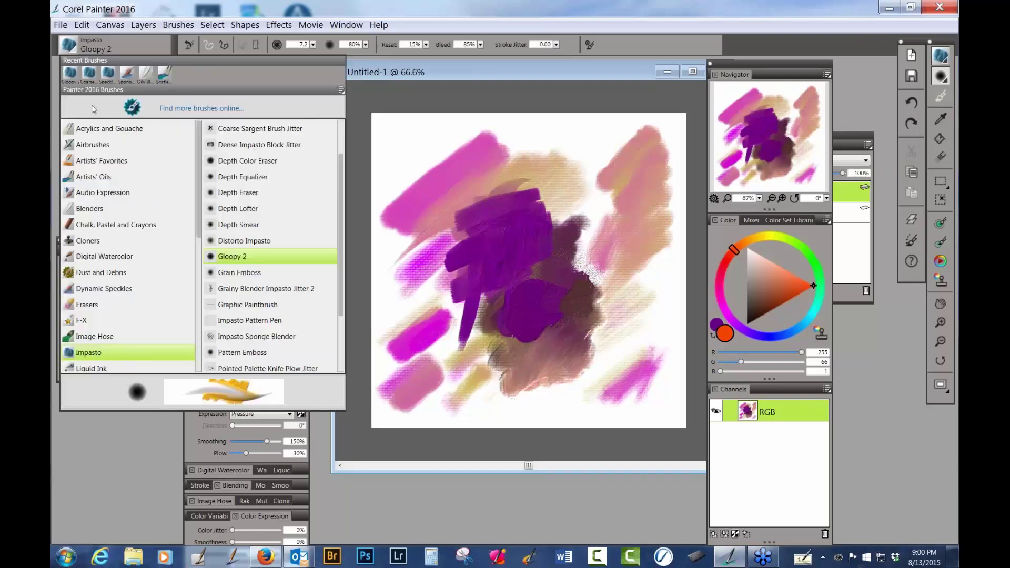
{"action": "scroll", "coordinate": [199, 220], "scroll_direction": "down", "scroll_amount": 1}
{"action": "left_click_drag", "start_coordinate": [199, 220], "coordinate": [201, 330]}
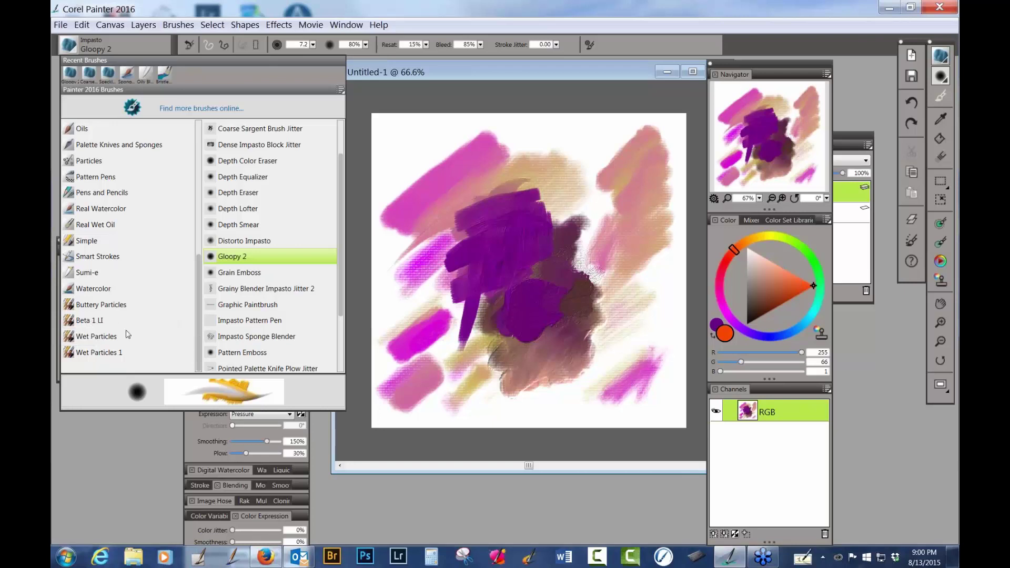
{"action": "left_click", "coordinate": [111, 304]}
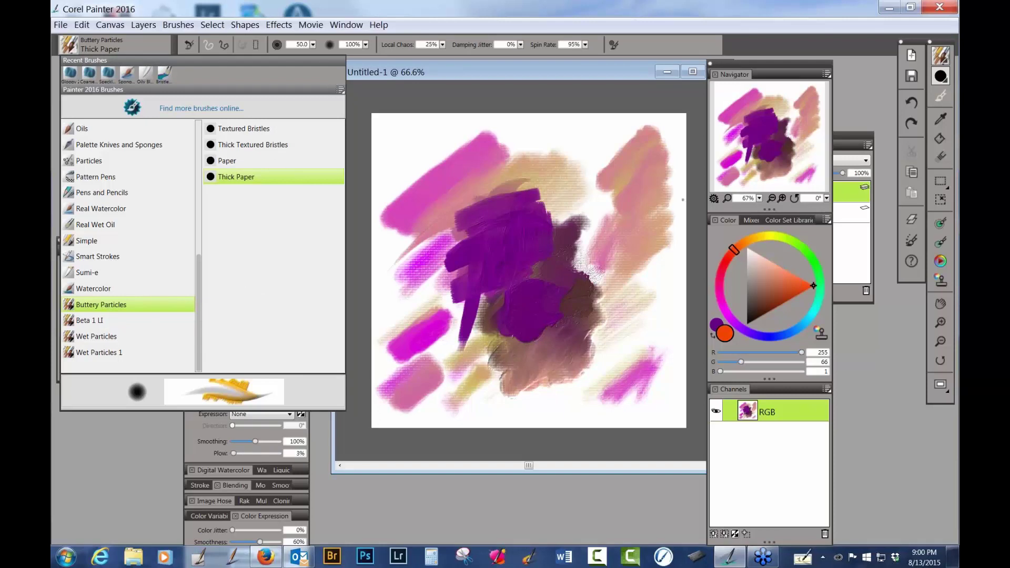
Step: Clear the entire painting and bring the list of layers to the front
{"action": "key", "text": "ctrl+a"}
{"action": "key", "text": "Delete"}
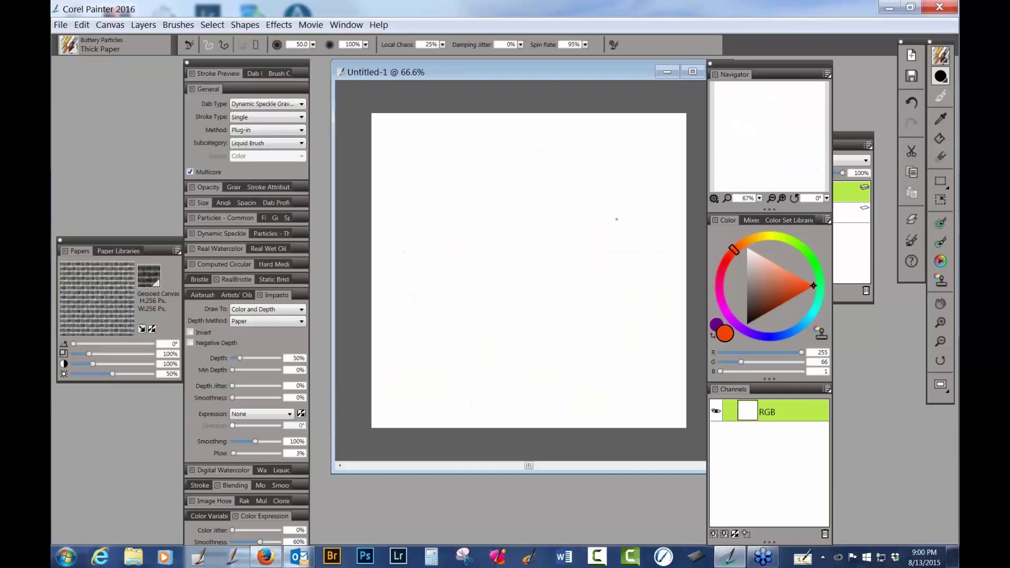
{"action": "left_click", "coordinate": [840, 140]}
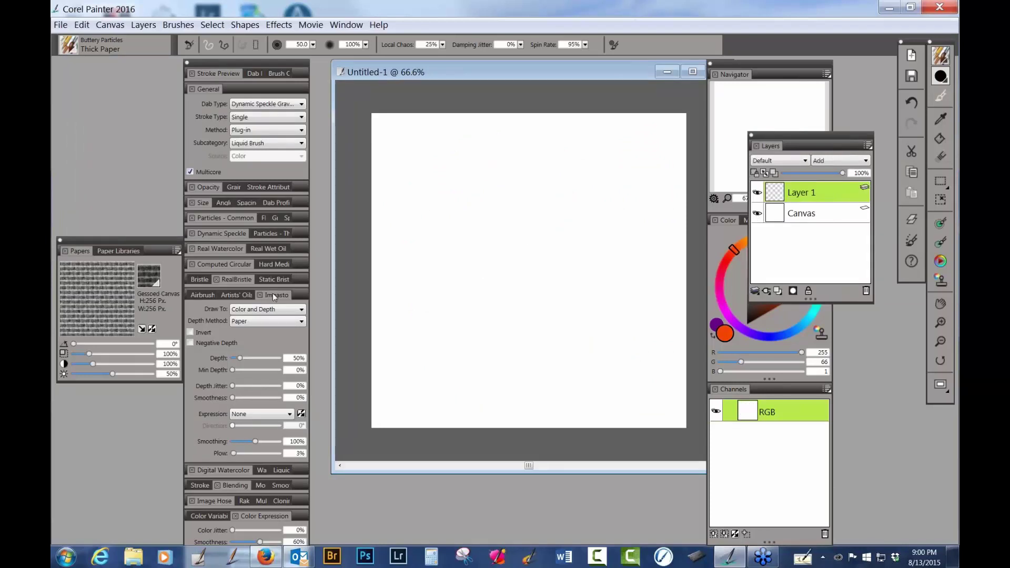
Step: Select the Window Frost paper texture and set its rotation to 0°
{"action": "left_click", "coordinate": [155, 283]}
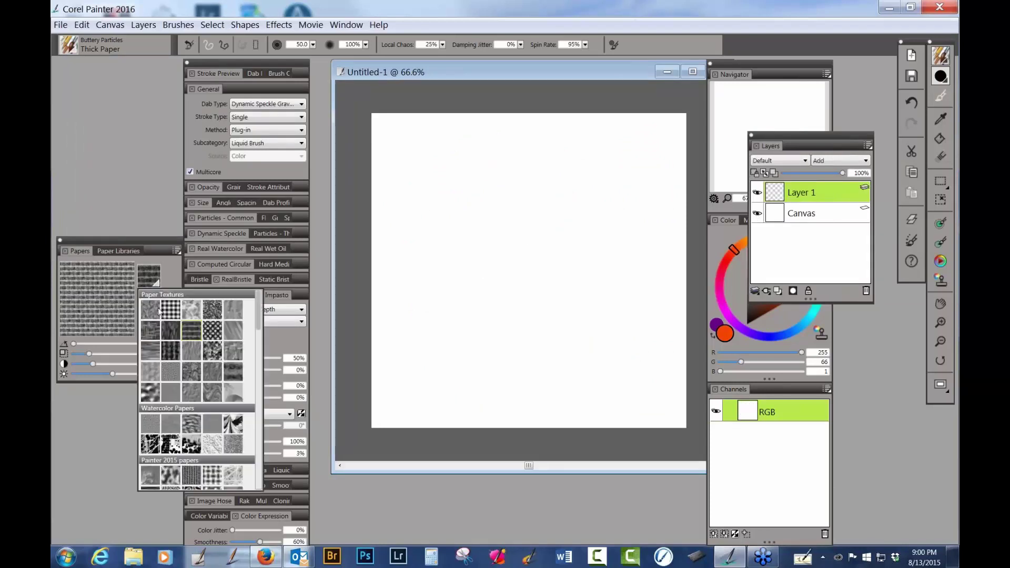
{"action": "scroll", "coordinate": [260, 340], "scroll_direction": "down", "scroll_amount": 5}
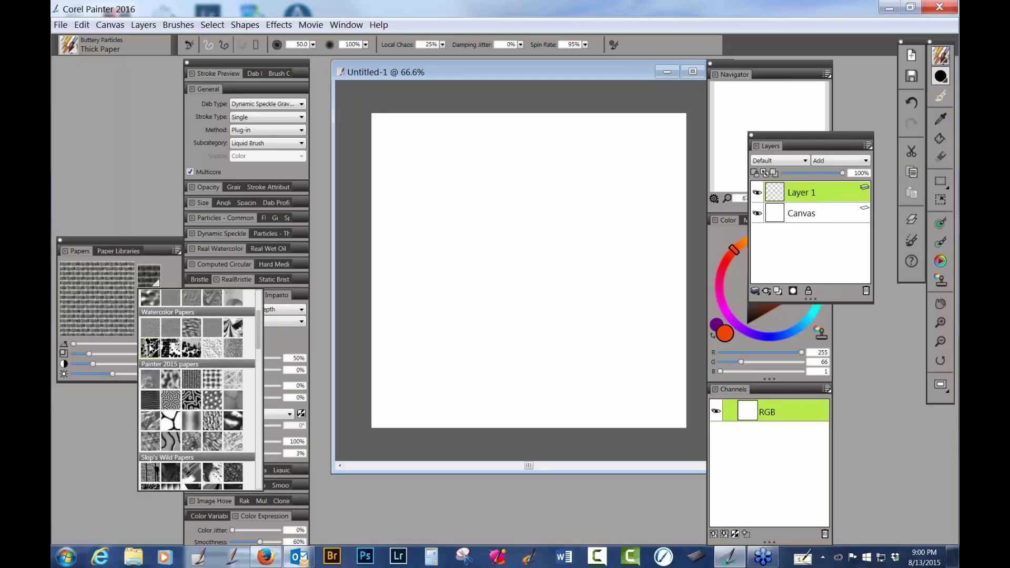
{"action": "left_click", "coordinate": [150, 347]}
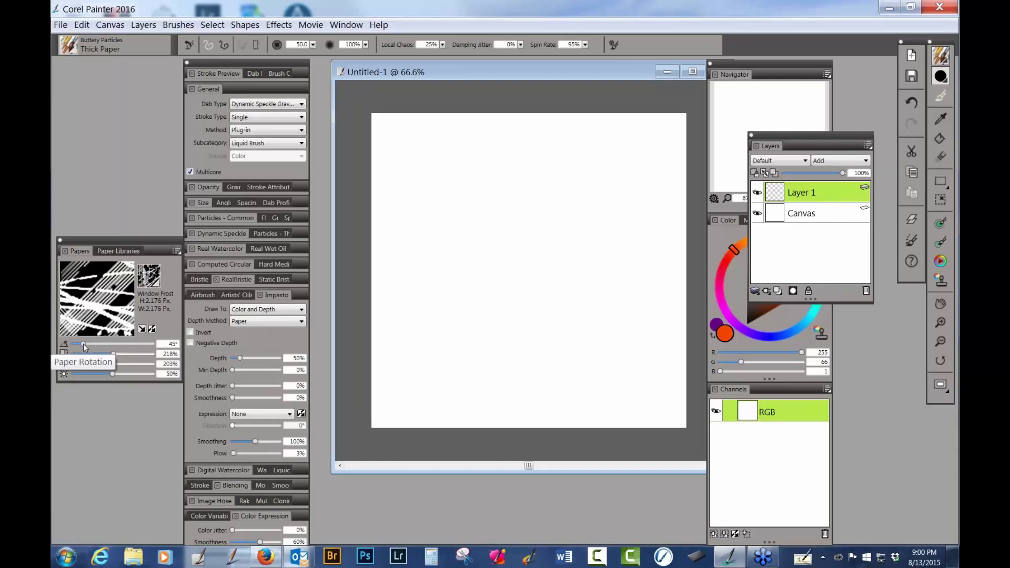
{"action": "mouse_move", "coordinate": [85, 342]}
{"action": "left_mouse_down"}
{"action": "mouse_move", "coordinate": [93, 342]}
{"action": "mouse_move", "coordinate": [65, 343]}
{"action": "left_mouse_up"}
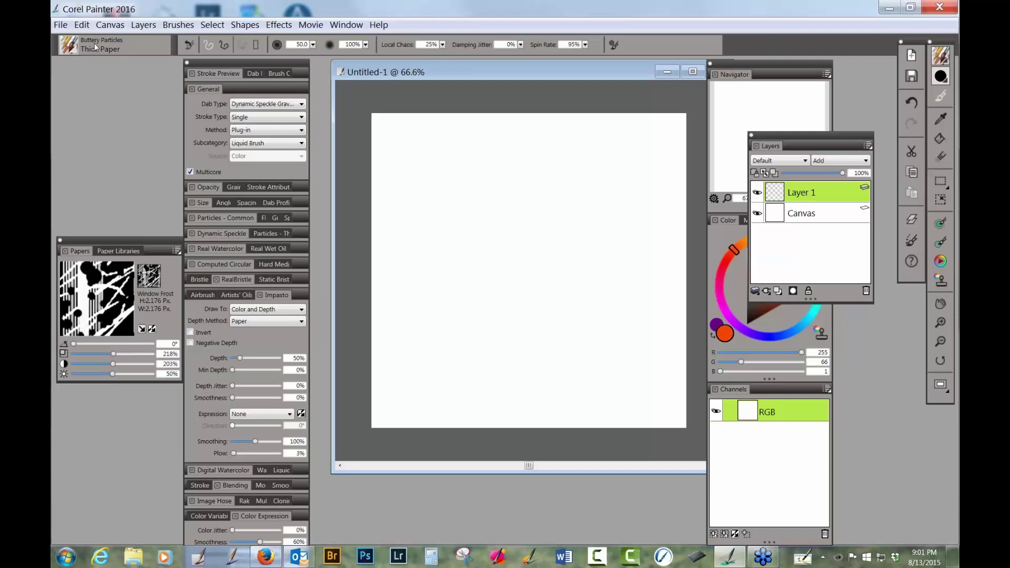
Step: Move the layers list clear of the color wheel and choose a dark brown with RGB values 73, 19, 1
{"action": "left_click_drag", "start_coordinate": [805, 135], "coordinate": [893, 363]}
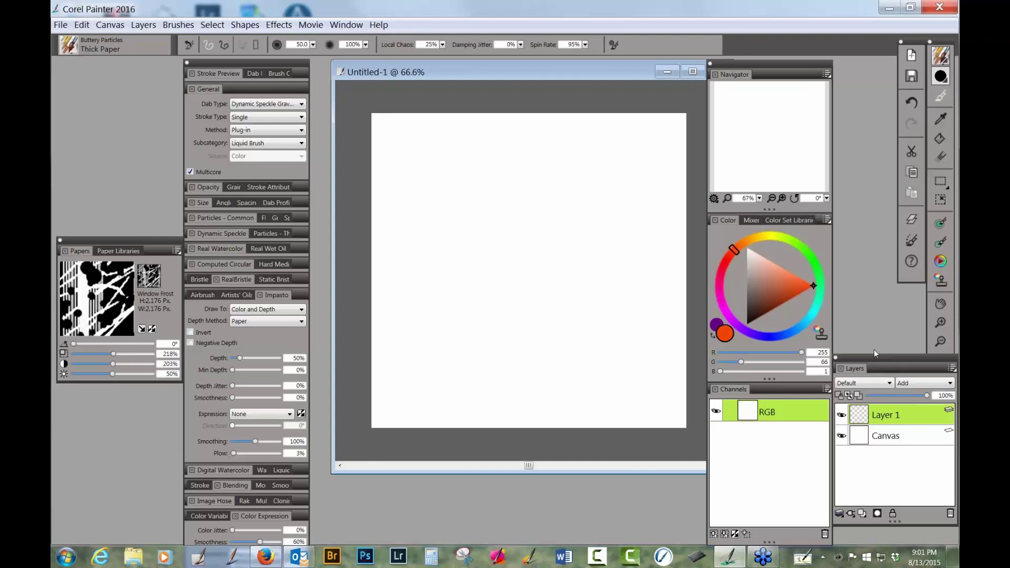
{"action": "left_click_drag", "start_coordinate": [765, 308], "coordinate": [769, 329]}
Step: Undo a trial Thick Paper stroke and delete Layer 1, leaving only the Canvas to paint on
{"action": "left_click_drag", "start_coordinate": [437, 213], "coordinate": [392, 263]}
{"action": "key", "text": "ctrl+z"}
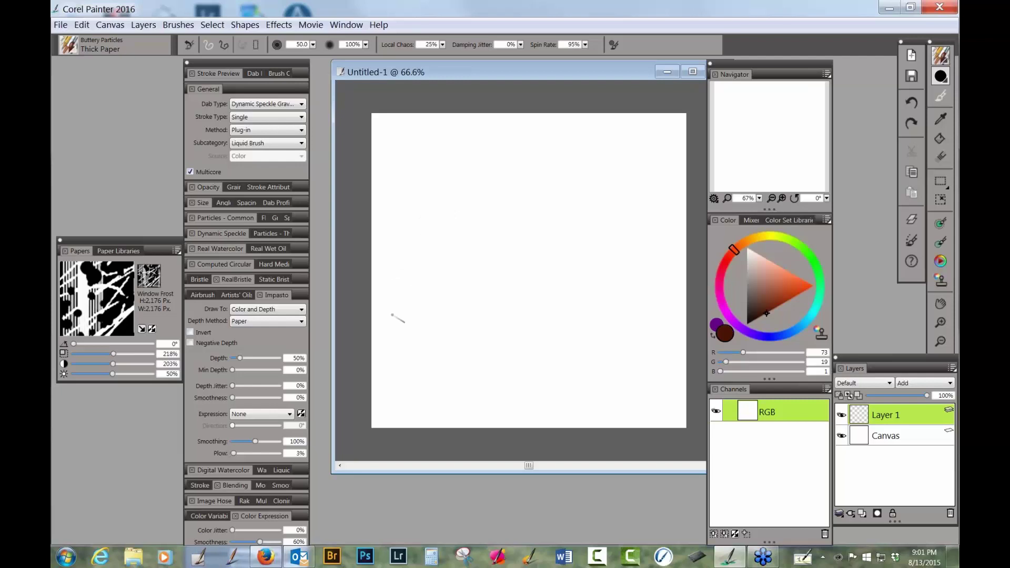
{"action": "left_click", "coordinate": [949, 514]}
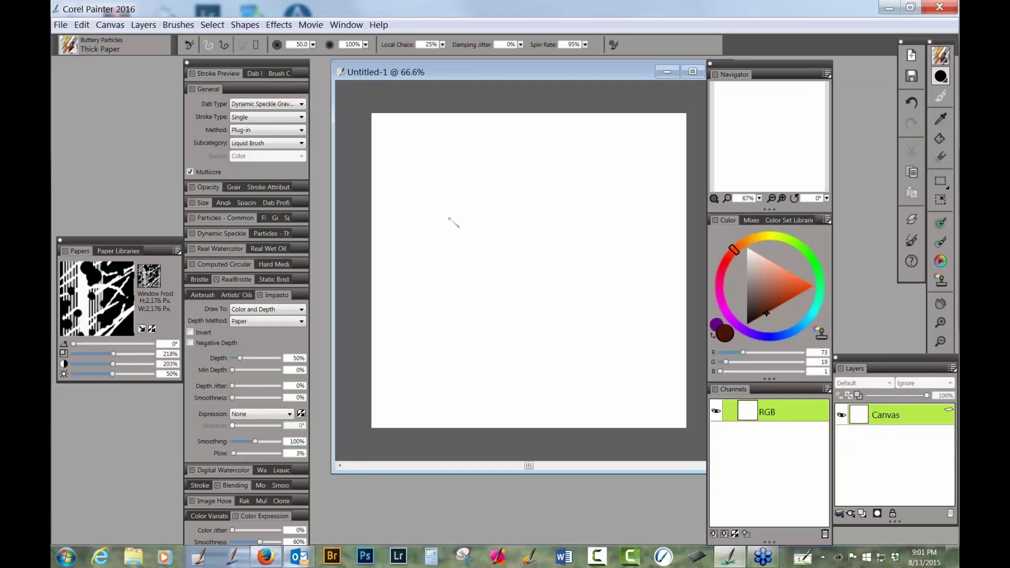
Step: Paint a wide Thick Paper band across the middle of the canvas, purple at its left and dark brown at its right
{"action": "mouse_move", "coordinate": [451, 219]}
{"action": "left_mouse_down"}
{"action": "mouse_move", "coordinate": [414, 278]}
{"action": "mouse_move", "coordinate": [433, 247]}
{"action": "mouse_move", "coordinate": [413, 271]}
{"action": "mouse_move", "coordinate": [483, 237]}
{"action": "mouse_move", "coordinate": [454, 263]}
{"action": "mouse_move", "coordinate": [487, 223]}
{"action": "mouse_move", "coordinate": [454, 233]}
{"action": "mouse_move", "coordinate": [463, 211]}
{"action": "mouse_move", "coordinate": [486, 208]}
{"action": "mouse_move", "coordinate": [450, 208]}
{"action": "mouse_move", "coordinate": [489, 208]}
{"action": "mouse_move", "coordinate": [447, 215]}
{"action": "mouse_move", "coordinate": [466, 192]}
{"action": "mouse_move", "coordinate": [405, 232]}
{"action": "mouse_move", "coordinate": [464, 193]}
{"action": "mouse_move", "coordinate": [418, 206]}
{"action": "mouse_move", "coordinate": [465, 195]}
{"action": "mouse_move", "coordinate": [426, 199]}
{"action": "mouse_move", "coordinate": [455, 193]}
{"action": "mouse_move", "coordinate": [382, 253]}
{"action": "left_mouse_up"}
{"action": "mouse_move", "coordinate": [423, 212]}
{"action": "left_mouse_down"}
{"action": "mouse_move", "coordinate": [391, 258]}
{"action": "mouse_move", "coordinate": [440, 216]}
{"action": "mouse_move", "coordinate": [412, 258]}
{"action": "mouse_move", "coordinate": [443, 221]}
{"action": "mouse_move", "coordinate": [422, 253]}
{"action": "mouse_move", "coordinate": [407, 242]}
{"action": "mouse_move", "coordinate": [446, 247]}
{"action": "mouse_move", "coordinate": [417, 239]}
{"action": "mouse_move", "coordinate": [426, 261]}
{"action": "mouse_move", "coordinate": [415, 281]}
{"action": "mouse_move", "coordinate": [404, 211]}
{"action": "mouse_move", "coordinate": [393, 203]}
{"action": "mouse_move", "coordinate": [398, 266]}
{"action": "mouse_move", "coordinate": [399, 250]}
{"action": "mouse_move", "coordinate": [410, 284]}
{"action": "mouse_move", "coordinate": [457, 242]}
{"action": "mouse_move", "coordinate": [457, 276]}
{"action": "mouse_move", "coordinate": [492, 246]}
{"action": "mouse_move", "coordinate": [490, 234]}
{"action": "mouse_move", "coordinate": [476, 245]}
{"action": "mouse_move", "coordinate": [484, 226]}
{"action": "mouse_move", "coordinate": [475, 239]}
{"action": "mouse_move", "coordinate": [507, 218]}
{"action": "mouse_move", "coordinate": [467, 225]}
{"action": "mouse_move", "coordinate": [504, 219]}
{"action": "mouse_move", "coordinate": [467, 263]}
{"action": "mouse_move", "coordinate": [502, 230]}
{"action": "mouse_move", "coordinate": [504, 252]}
{"action": "mouse_move", "coordinate": [512, 219]}
{"action": "mouse_move", "coordinate": [504, 261]}
{"action": "mouse_move", "coordinate": [509, 240]}
{"action": "mouse_move", "coordinate": [475, 258]}
{"action": "mouse_move", "coordinate": [527, 208]}
{"action": "mouse_move", "coordinate": [477, 204]}
{"action": "mouse_move", "coordinate": [515, 196]}
{"action": "mouse_move", "coordinate": [504, 218]}
{"action": "mouse_move", "coordinate": [543, 212]}
{"action": "mouse_move", "coordinate": [528, 216]}
{"action": "mouse_move", "coordinate": [519, 268]}
{"action": "mouse_move", "coordinate": [502, 268]}
{"action": "mouse_move", "coordinate": [492, 241]}
{"action": "mouse_move", "coordinate": [486, 268]}
{"action": "mouse_move", "coordinate": [478, 265]}
{"action": "mouse_move", "coordinate": [506, 279]}
{"action": "mouse_move", "coordinate": [522, 231]}
{"action": "mouse_move", "coordinate": [532, 287]}
{"action": "mouse_move", "coordinate": [512, 252]}
{"action": "mouse_move", "coordinate": [457, 300]}
{"action": "mouse_move", "coordinate": [478, 283]}
{"action": "mouse_move", "coordinate": [454, 286]}
{"action": "mouse_move", "coordinate": [445, 262]}
{"action": "mouse_move", "coordinate": [423, 300]}
{"action": "mouse_move", "coordinate": [446, 231]}
{"action": "mouse_move", "coordinate": [410, 253]}
{"action": "mouse_move", "coordinate": [408, 295]}
{"action": "mouse_move", "coordinate": [357, 261]}
{"action": "mouse_move", "coordinate": [411, 253]}
{"action": "mouse_move", "coordinate": [400, 300]}
{"action": "mouse_move", "coordinate": [434, 292]}
{"action": "mouse_move", "coordinate": [379, 311]}
{"action": "mouse_move", "coordinate": [452, 316]}
{"action": "mouse_move", "coordinate": [379, 316]}
{"action": "mouse_move", "coordinate": [443, 288]}
{"action": "mouse_move", "coordinate": [485, 301]}
{"action": "mouse_move", "coordinate": [392, 321]}
{"action": "mouse_move", "coordinate": [405, 294]}
{"action": "mouse_move", "coordinate": [370, 263]}
{"action": "mouse_move", "coordinate": [384, 216]}
{"action": "mouse_move", "coordinate": [368, 206]}
{"action": "mouse_move", "coordinate": [382, 210]}
{"action": "mouse_move", "coordinate": [384, 274]}
{"action": "left_mouse_up"}
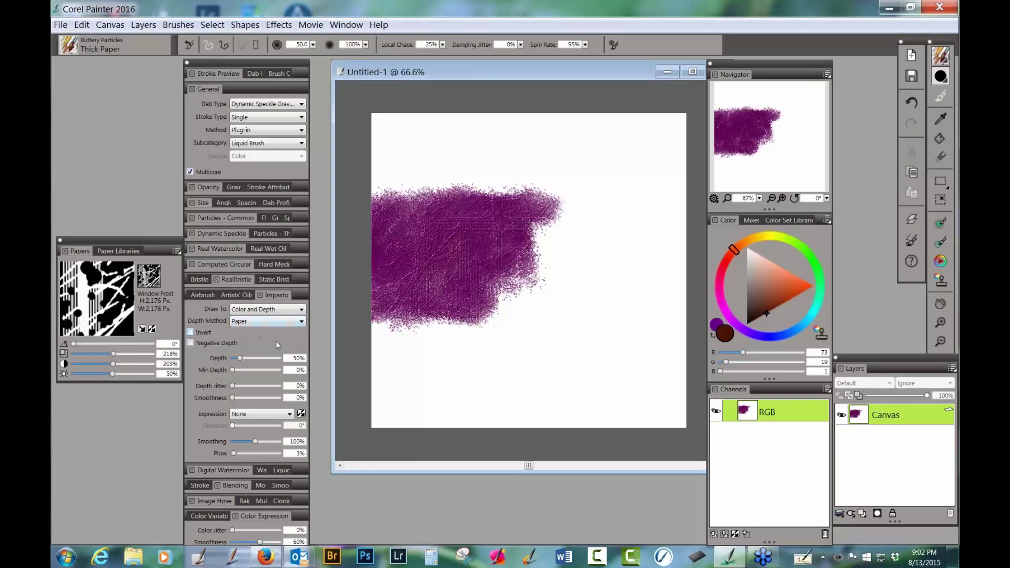
{"action": "mouse_move", "coordinate": [492, 294]}
{"action": "left_mouse_down"}
{"action": "mouse_move", "coordinate": [508, 271]}
{"action": "mouse_move", "coordinate": [492, 277]}
{"action": "mouse_move", "coordinate": [531, 263]}
{"action": "mouse_move", "coordinate": [495, 316]}
{"action": "mouse_move", "coordinate": [532, 292]}
{"action": "mouse_move", "coordinate": [473, 326]}
{"action": "mouse_move", "coordinate": [526, 300]}
{"action": "mouse_move", "coordinate": [529, 316]}
{"action": "mouse_move", "coordinate": [515, 278]}
{"action": "mouse_move", "coordinate": [542, 248]}
{"action": "mouse_move", "coordinate": [547, 211]}
{"action": "mouse_move", "coordinate": [565, 221]}
{"action": "mouse_move", "coordinate": [525, 255]}
{"action": "mouse_move", "coordinate": [576, 221]}
{"action": "mouse_move", "coordinate": [527, 284]}
{"action": "mouse_move", "coordinate": [547, 310]}
{"action": "mouse_move", "coordinate": [542, 326]}
{"action": "mouse_move", "coordinate": [541, 264]}
{"action": "mouse_move", "coordinate": [527, 242]}
{"action": "mouse_move", "coordinate": [552, 217]}
{"action": "mouse_move", "coordinate": [570, 263]}
{"action": "mouse_move", "coordinate": [563, 311]}
{"action": "mouse_move", "coordinate": [595, 263]}
{"action": "mouse_move", "coordinate": [579, 295]}
{"action": "mouse_move", "coordinate": [566, 224]}
{"action": "mouse_move", "coordinate": [581, 279]}
{"action": "mouse_move", "coordinate": [571, 315]}
{"action": "mouse_move", "coordinate": [553, 310]}
{"action": "mouse_move", "coordinate": [567, 310]}
{"action": "mouse_move", "coordinate": [539, 287]}
{"action": "mouse_move", "coordinate": [573, 227]}
{"action": "mouse_move", "coordinate": [529, 203]}
{"action": "mouse_move", "coordinate": [590, 205]}
{"action": "mouse_move", "coordinate": [586, 315]}
{"action": "left_mouse_up"}
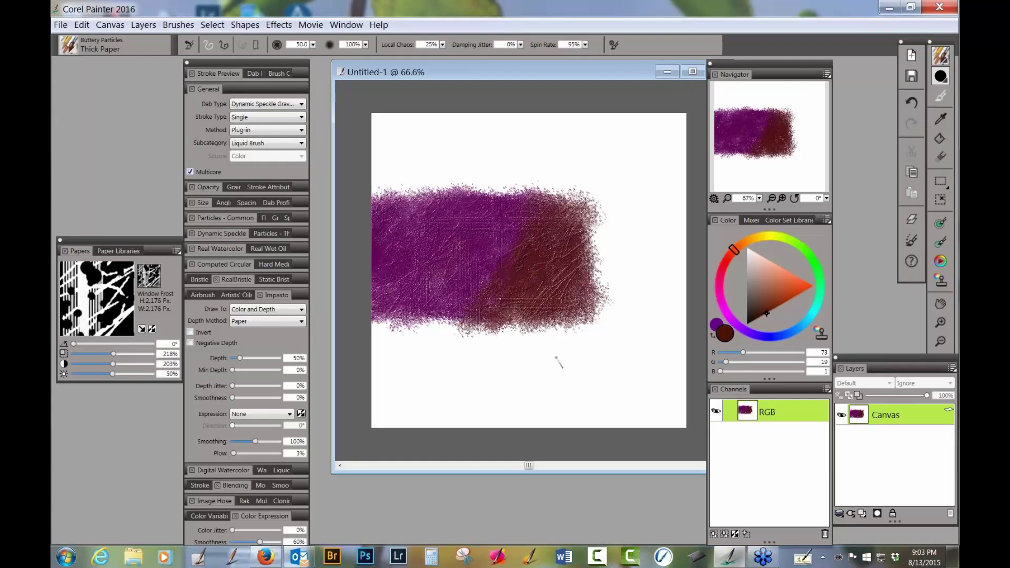
Step: Keep the Impasto depth method at Paper and switch to the Paper brush of Buttery Particles
{"action": "left_click", "coordinate": [301, 323]}
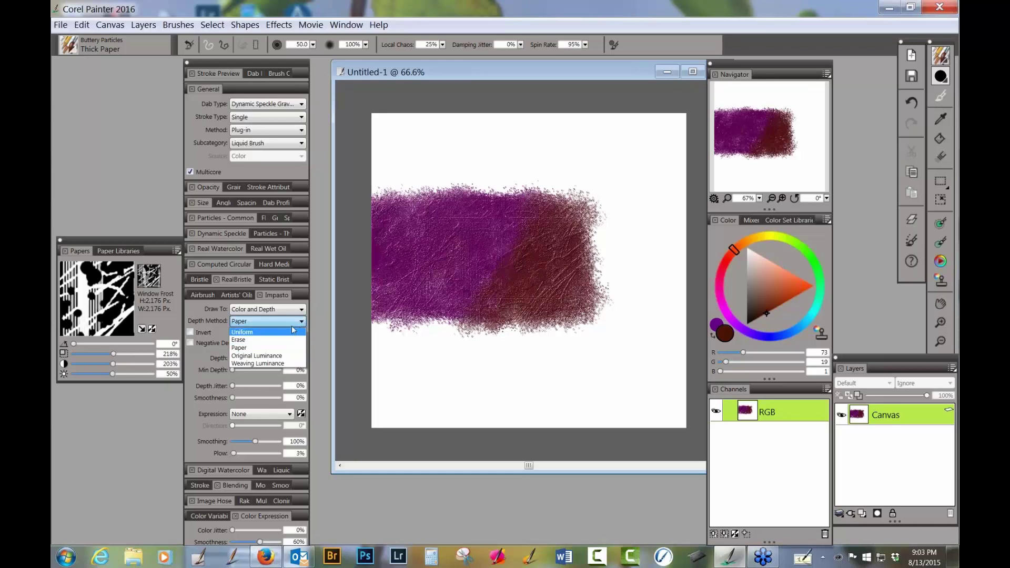
{"action": "left_click", "coordinate": [274, 348]}
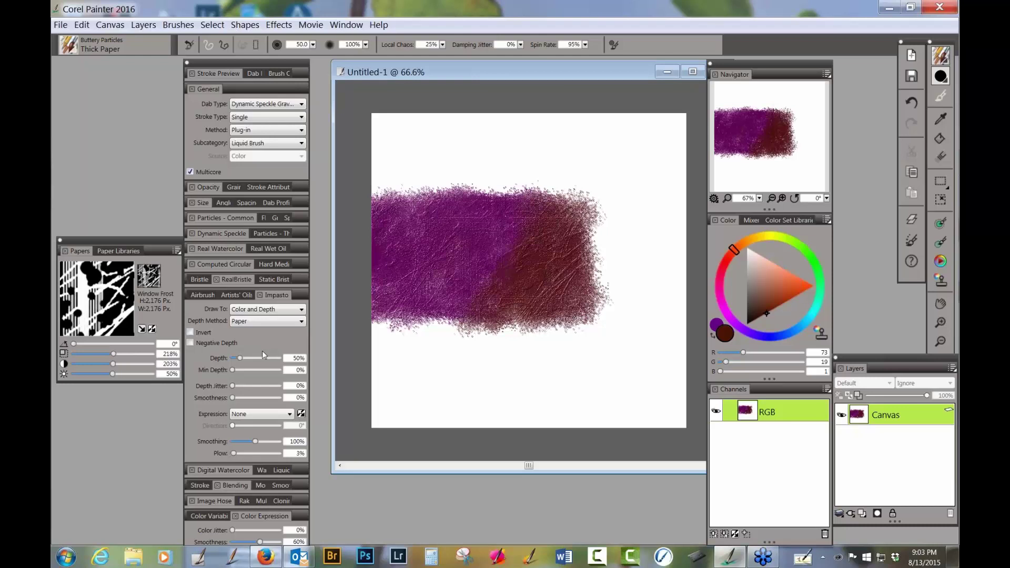
{"action": "left_click", "coordinate": [76, 49]}
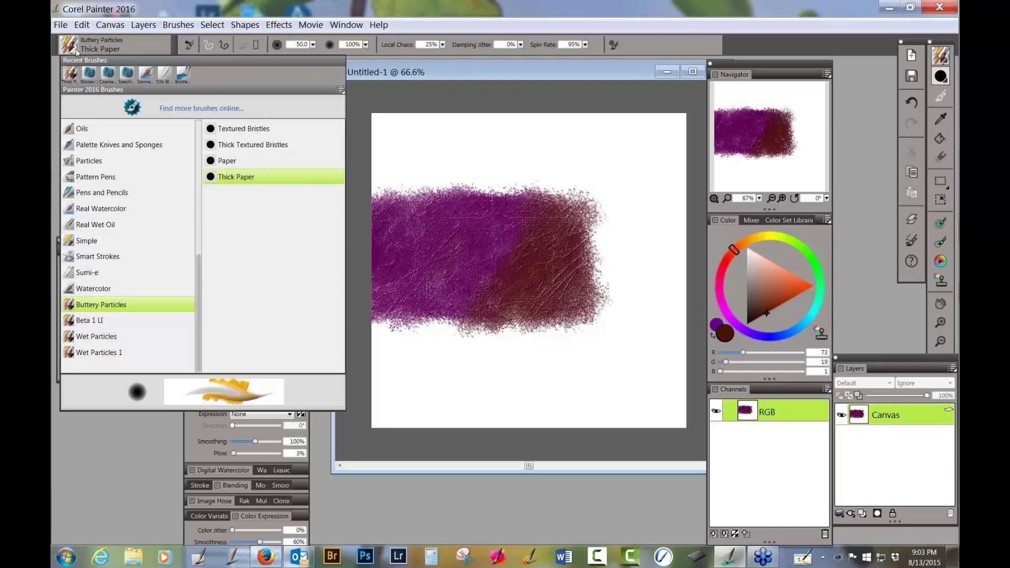
{"action": "left_click", "coordinate": [224, 162]}
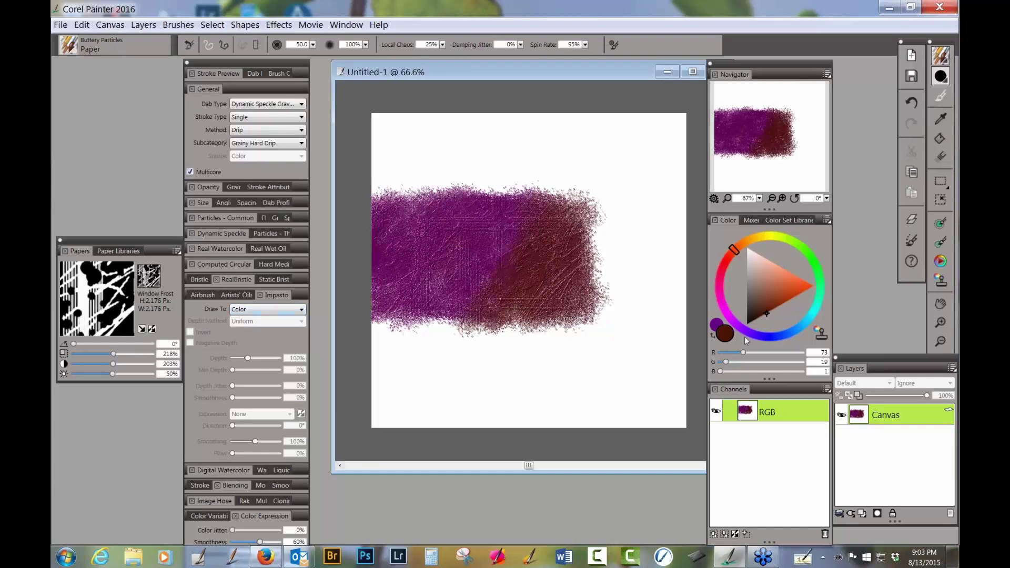
Step: Choose bright yellow with RGB values 255, 221, 1 and paint Window Frost texture over the band and the area beneath it
{"action": "left_click", "coordinate": [764, 237]}
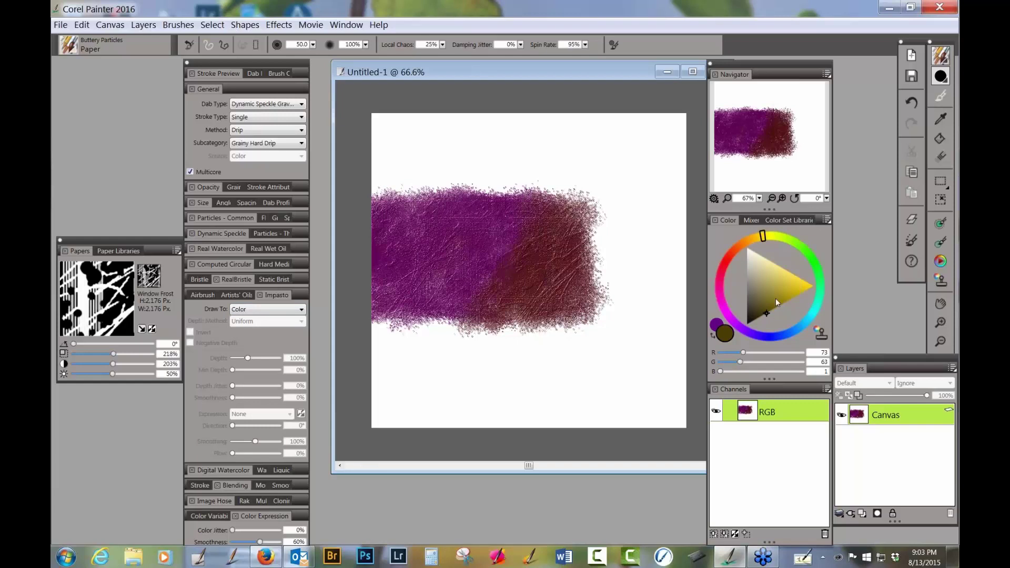
{"action": "left_click_drag", "start_coordinate": [776, 299], "coordinate": [857, 292]}
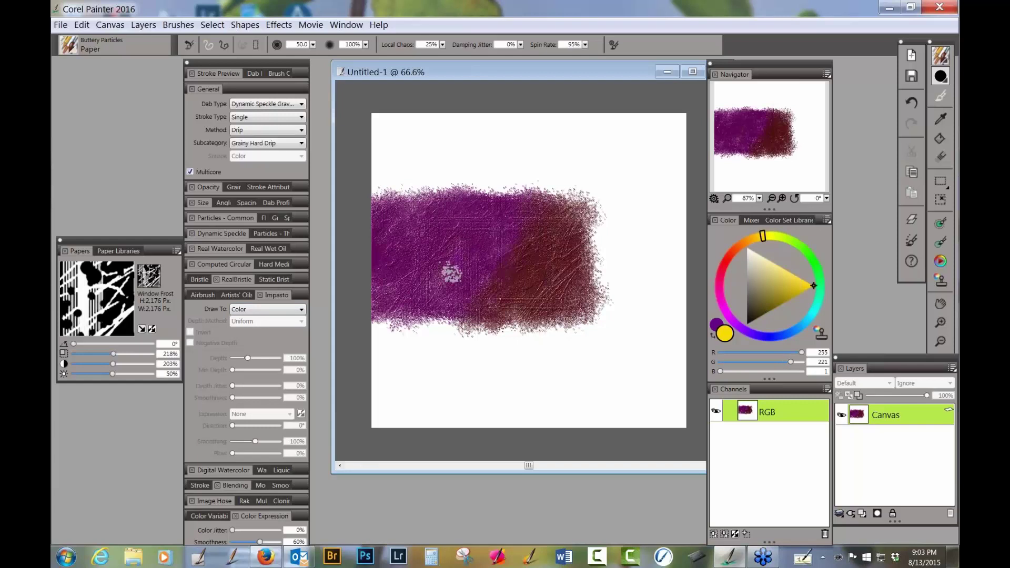
{"action": "mouse_move", "coordinate": [451, 271]}
{"action": "left_mouse_down"}
{"action": "mouse_move", "coordinate": [468, 255]}
{"action": "mouse_move", "coordinate": [452, 289]}
{"action": "mouse_move", "coordinate": [469, 240]}
{"action": "mouse_move", "coordinate": [444, 284]}
{"action": "mouse_move", "coordinate": [457, 238]}
{"action": "mouse_move", "coordinate": [434, 270]}
{"action": "mouse_move", "coordinate": [445, 215]}
{"action": "mouse_move", "coordinate": [414, 266]}
{"action": "mouse_move", "coordinate": [436, 205]}
{"action": "mouse_move", "coordinate": [420, 244]}
{"action": "mouse_move", "coordinate": [410, 221]}
{"action": "mouse_move", "coordinate": [396, 245]}
{"action": "mouse_move", "coordinate": [392, 223]}
{"action": "mouse_move", "coordinate": [373, 234]}
{"action": "mouse_move", "coordinate": [367, 225]}
{"action": "mouse_move", "coordinate": [498, 200]}
{"action": "mouse_move", "coordinate": [436, 232]}
{"action": "mouse_move", "coordinate": [487, 206]}
{"action": "mouse_move", "coordinate": [500, 185]}
{"action": "mouse_move", "coordinate": [484, 256]}
{"action": "mouse_move", "coordinate": [499, 216]}
{"action": "mouse_move", "coordinate": [500, 259]}
{"action": "mouse_move", "coordinate": [484, 239]}
{"action": "mouse_move", "coordinate": [453, 285]}
{"action": "mouse_move", "coordinate": [521, 244]}
{"action": "mouse_move", "coordinate": [530, 212]}
{"action": "mouse_move", "coordinate": [505, 216]}
{"action": "mouse_move", "coordinate": [530, 204]}
{"action": "mouse_move", "coordinate": [513, 248]}
{"action": "mouse_move", "coordinate": [529, 265]}
{"action": "mouse_move", "coordinate": [560, 216]}
{"action": "mouse_move", "coordinate": [534, 268]}
{"action": "mouse_move", "coordinate": [568, 216]}
{"action": "mouse_move", "coordinate": [560, 290]}
{"action": "mouse_move", "coordinate": [576, 244]}
{"action": "mouse_move", "coordinate": [565, 284]}
{"action": "mouse_move", "coordinate": [563, 271]}
{"action": "mouse_move", "coordinate": [526, 318]}
{"action": "mouse_move", "coordinate": [543, 268]}
{"action": "mouse_move", "coordinate": [513, 268]}
{"action": "mouse_move", "coordinate": [494, 300]}
{"action": "mouse_move", "coordinate": [494, 271]}
{"action": "mouse_move", "coordinate": [469, 295]}
{"action": "mouse_move", "coordinate": [455, 297]}
{"action": "mouse_move", "coordinate": [452, 282]}
{"action": "mouse_move", "coordinate": [415, 320]}
{"action": "mouse_move", "coordinate": [444, 266]}
{"action": "mouse_move", "coordinate": [424, 279]}
{"action": "mouse_move", "coordinate": [411, 268]}
{"action": "mouse_move", "coordinate": [378, 332]}
{"action": "mouse_move", "coordinate": [395, 289]}
{"action": "mouse_move", "coordinate": [369, 294]}
{"action": "mouse_move", "coordinate": [388, 245]}
{"action": "left_mouse_up"}
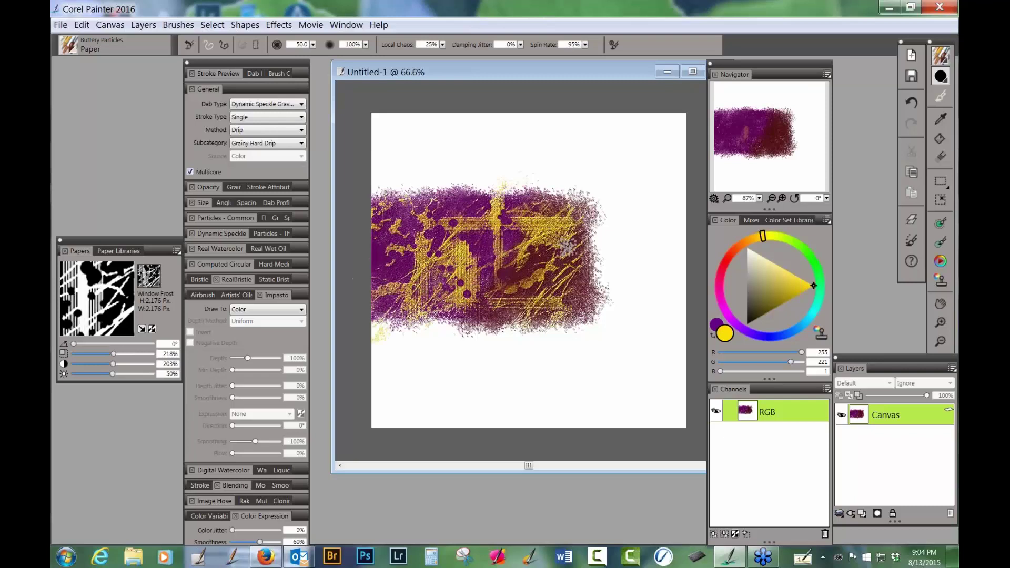
{"action": "mouse_move", "coordinate": [537, 289]}
{"action": "left_mouse_down"}
{"action": "mouse_move", "coordinate": [573, 263]}
{"action": "mouse_move", "coordinate": [592, 345]}
{"action": "left_mouse_up"}
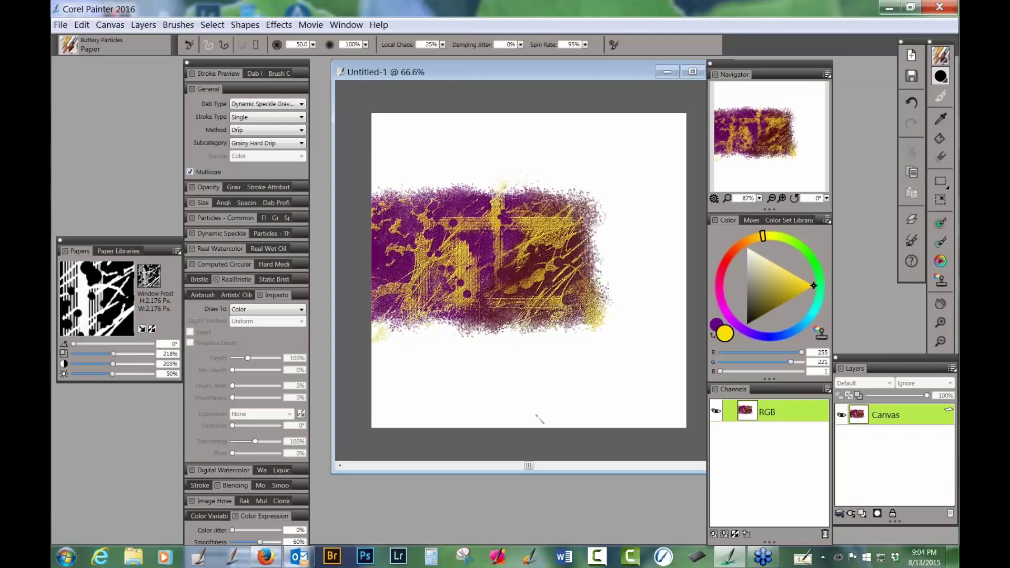
{"action": "mouse_move", "coordinate": [505, 303]}
{"action": "left_mouse_down"}
{"action": "mouse_move", "coordinate": [460, 313]}
{"action": "mouse_move", "coordinate": [500, 304]}
{"action": "mouse_move", "coordinate": [492, 328]}
{"action": "mouse_move", "coordinate": [513, 341]}
{"action": "mouse_move", "coordinate": [555, 320]}
{"action": "mouse_move", "coordinate": [539, 335]}
{"action": "mouse_move", "coordinate": [492, 336]}
{"action": "mouse_move", "coordinate": [531, 332]}
{"action": "mouse_move", "coordinate": [481, 347]}
{"action": "mouse_move", "coordinate": [518, 356]}
{"action": "mouse_move", "coordinate": [484, 375]}
{"action": "mouse_move", "coordinate": [487, 359]}
{"action": "mouse_move", "coordinate": [477, 362]}
{"action": "mouse_move", "coordinate": [495, 352]}
{"action": "mouse_move", "coordinate": [455, 394]}
{"action": "mouse_move", "coordinate": [487, 402]}
{"action": "mouse_move", "coordinate": [537, 344]}
{"action": "mouse_move", "coordinate": [518, 383]}
{"action": "mouse_move", "coordinate": [549, 346]}
{"action": "mouse_move", "coordinate": [544, 383]}
{"action": "mouse_move", "coordinate": [570, 362]}
{"action": "mouse_move", "coordinate": [567, 379]}
{"action": "mouse_move", "coordinate": [558, 339]}
{"action": "mouse_move", "coordinate": [537, 357]}
{"action": "mouse_move", "coordinate": [574, 362]}
{"action": "mouse_move", "coordinate": [570, 394]}
{"action": "mouse_move", "coordinate": [584, 344]}
{"action": "mouse_move", "coordinate": [560, 426]}
{"action": "mouse_move", "coordinate": [553, 399]}
{"action": "mouse_move", "coordinate": [529, 391]}
{"action": "mouse_move", "coordinate": [511, 405]}
{"action": "mouse_move", "coordinate": [495, 380]}
{"action": "mouse_move", "coordinate": [482, 377]}
{"action": "mouse_move", "coordinate": [468, 408]}
{"action": "mouse_move", "coordinate": [454, 381]}
{"action": "mouse_move", "coordinate": [450, 397]}
{"action": "mouse_move", "coordinate": [471, 357]}
{"action": "mouse_move", "coordinate": [408, 375]}
{"action": "mouse_move", "coordinate": [477, 354]}
{"action": "mouse_move", "coordinate": [416, 375]}
{"action": "mouse_move", "coordinate": [442, 392]}
{"action": "mouse_move", "coordinate": [434, 387]}
{"action": "mouse_move", "coordinate": [423, 417]}
{"action": "mouse_move", "coordinate": [387, 412]}
{"action": "mouse_move", "coordinate": [387, 391]}
{"action": "mouse_move", "coordinate": [419, 389]}
{"action": "mouse_move", "coordinate": [410, 373]}
{"action": "mouse_move", "coordinate": [463, 356]}
{"action": "mouse_move", "coordinate": [430, 381]}
{"action": "mouse_move", "coordinate": [468, 362]}
{"action": "mouse_move", "coordinate": [410, 437]}
{"action": "mouse_move", "coordinate": [538, 385]}
{"action": "mouse_move", "coordinate": [553, 391]}
{"action": "mouse_move", "coordinate": [542, 381]}
{"action": "mouse_move", "coordinate": [587, 375]}
{"action": "mouse_move", "coordinate": [599, 393]}
{"action": "mouse_move", "coordinate": [587, 407]}
{"action": "mouse_move", "coordinate": [553, 394]}
{"action": "mouse_move", "coordinate": [598, 342]}
{"action": "mouse_move", "coordinate": [589, 400]}
{"action": "mouse_move", "coordinate": [584, 363]}
{"action": "mouse_move", "coordinate": [500, 287]}
{"action": "mouse_move", "coordinate": [492, 230]}
{"action": "left_mouse_up"}
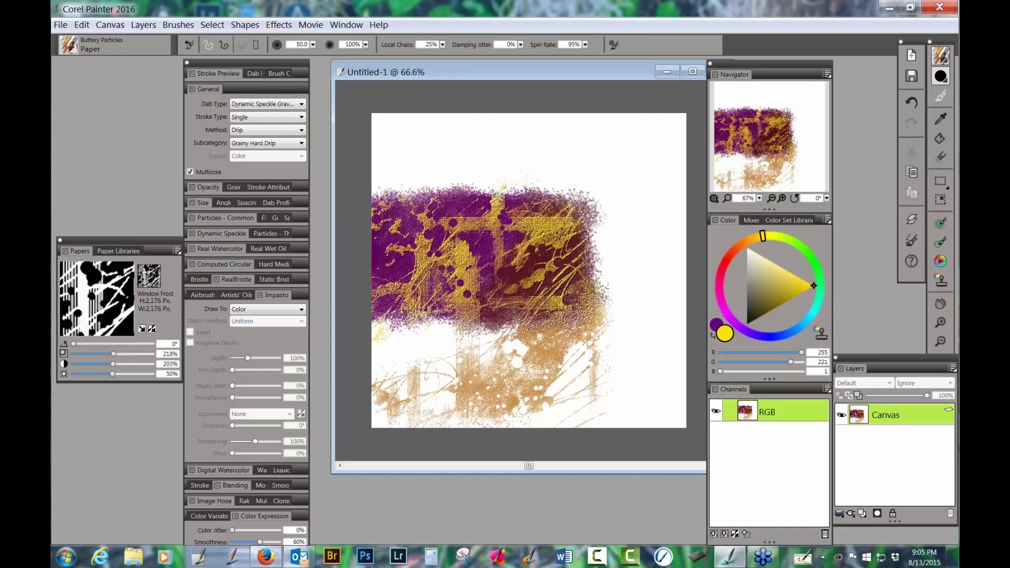
Step: Clear the entire canvas and collapse the Impasto and General brush settings
{"action": "key", "text": "ctrl+a"}
{"action": "key", "text": "Delete"}
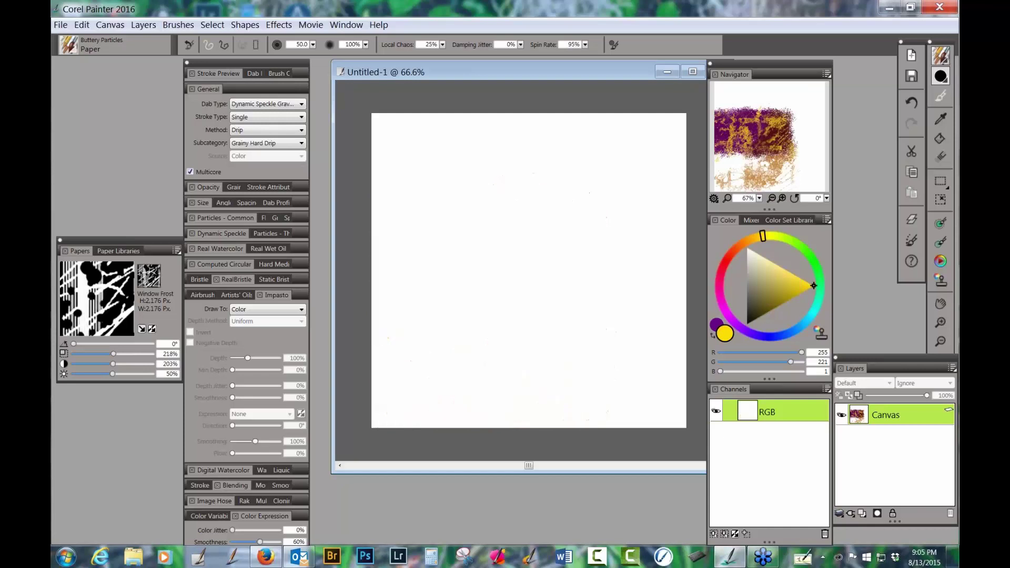
{"action": "left_click", "coordinate": [277, 295]}
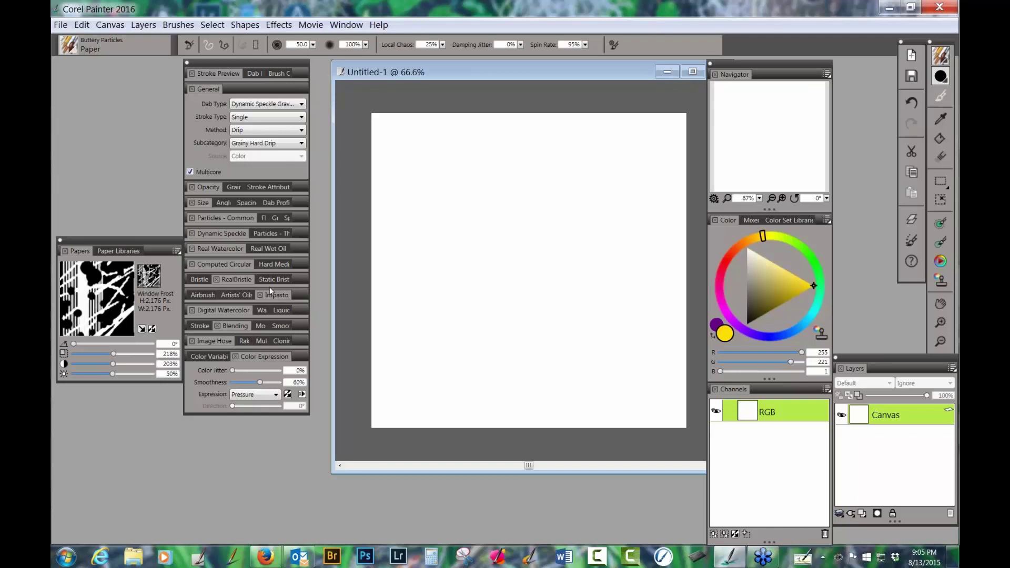
{"action": "left_click", "coordinate": [208, 90]}
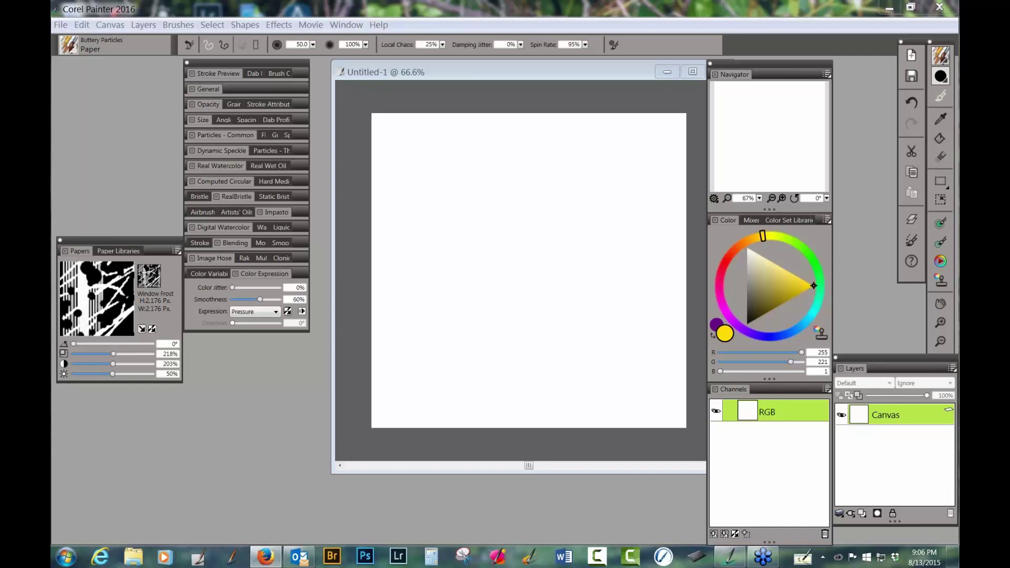
Step: Switch to Firefox, maximize its window and open the Big Watercolor Splatters Photoshop brushes page
{"action": "key", "text": "alt+Tab"}
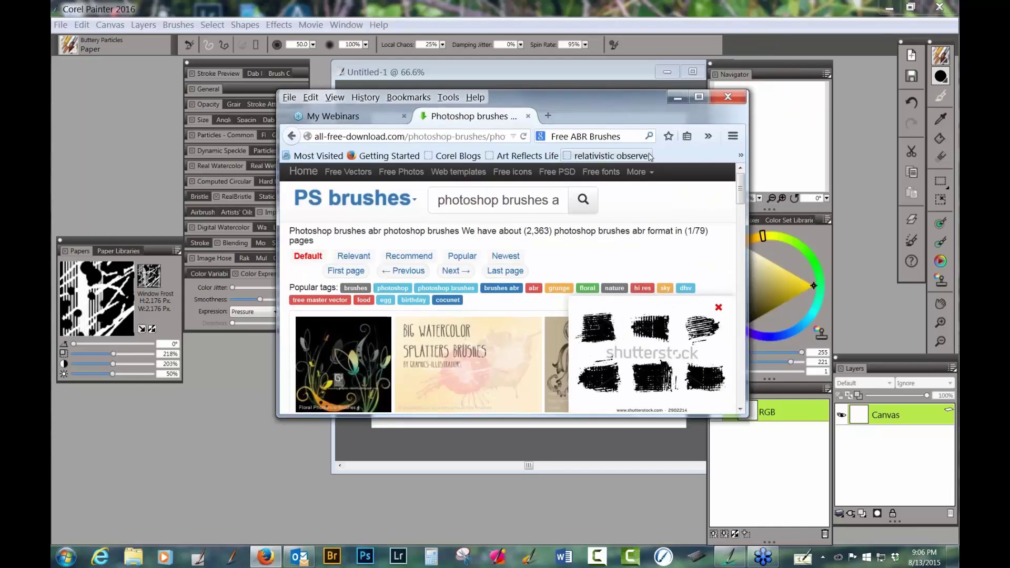
{"action": "left_click", "coordinate": [699, 96]}
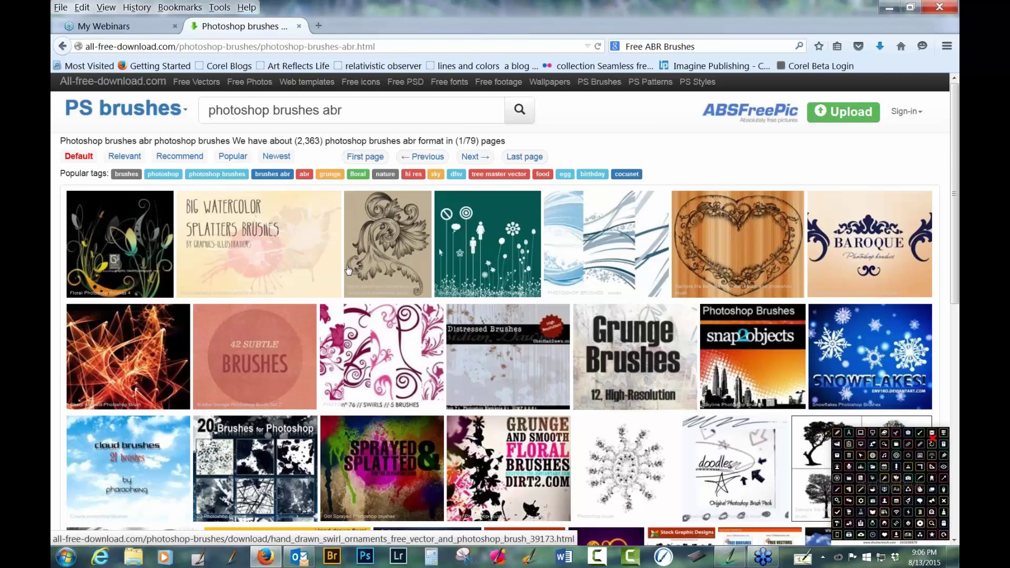
{"action": "left_click", "coordinate": [255, 241]}
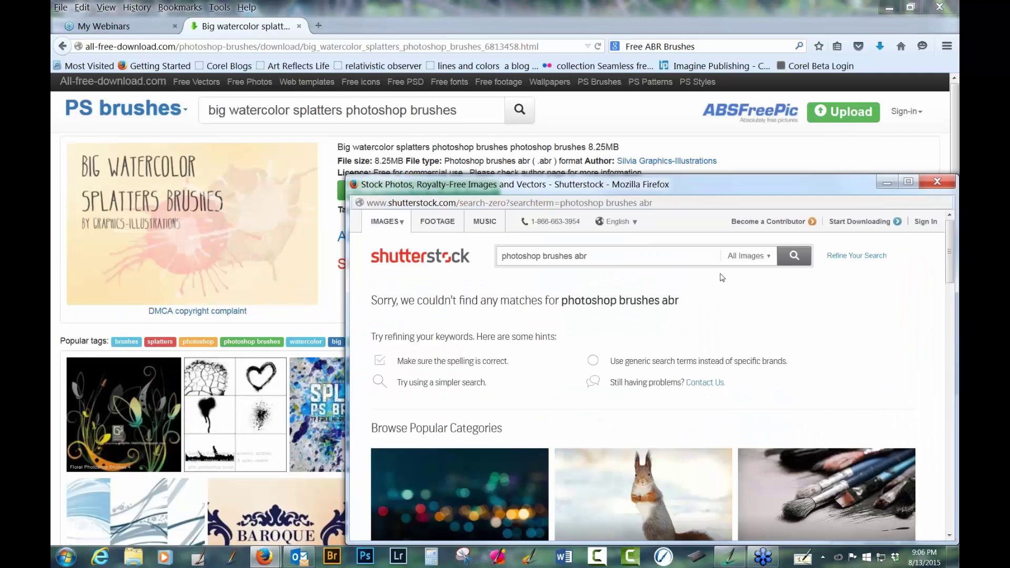
Step: Close the Shutterstock pop-up window and download the Big Watercolor Splatters brushes zip, choosing to save the file
{"action": "left_click_drag", "start_coordinate": [736, 195], "coordinate": [658, 156]}
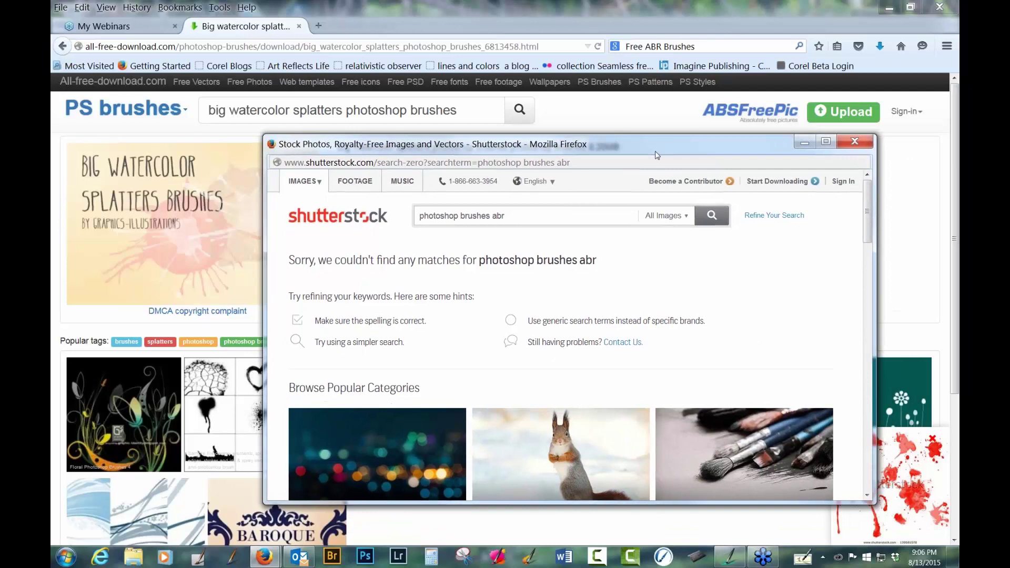
{"action": "left_click", "coordinate": [856, 146]}
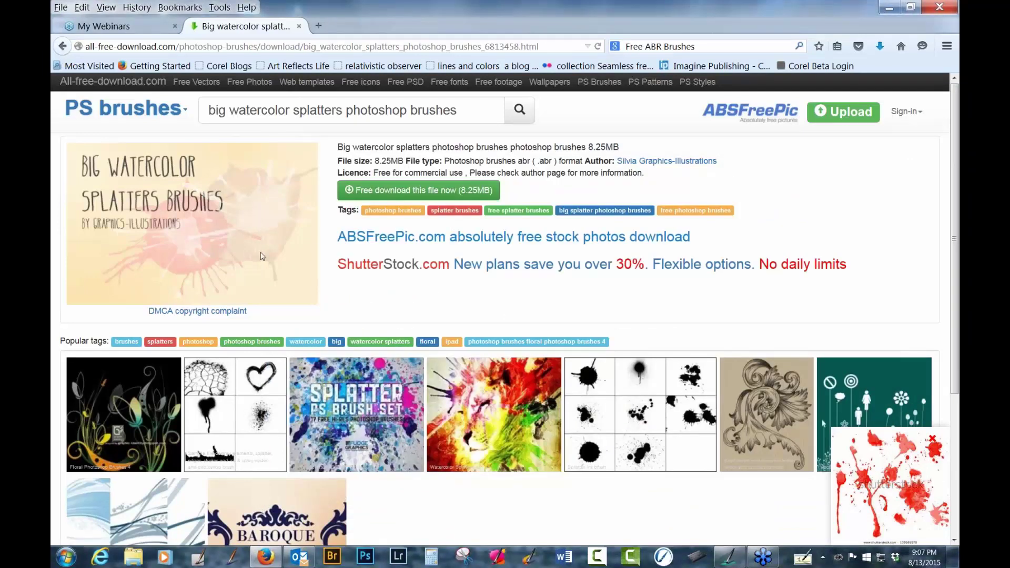
{"action": "left_click", "coordinate": [394, 194]}
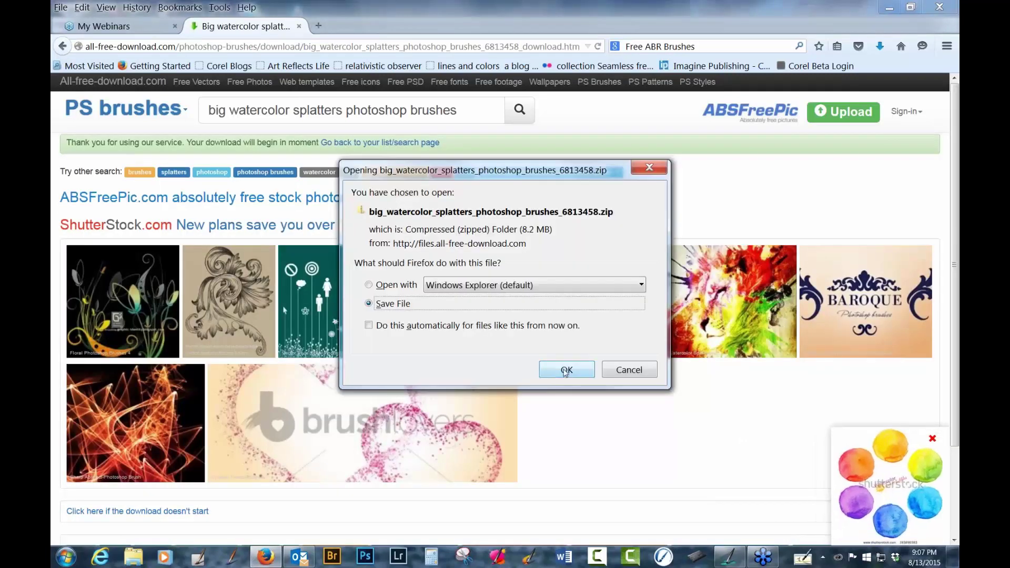
{"action": "left_click", "coordinate": [566, 371]}
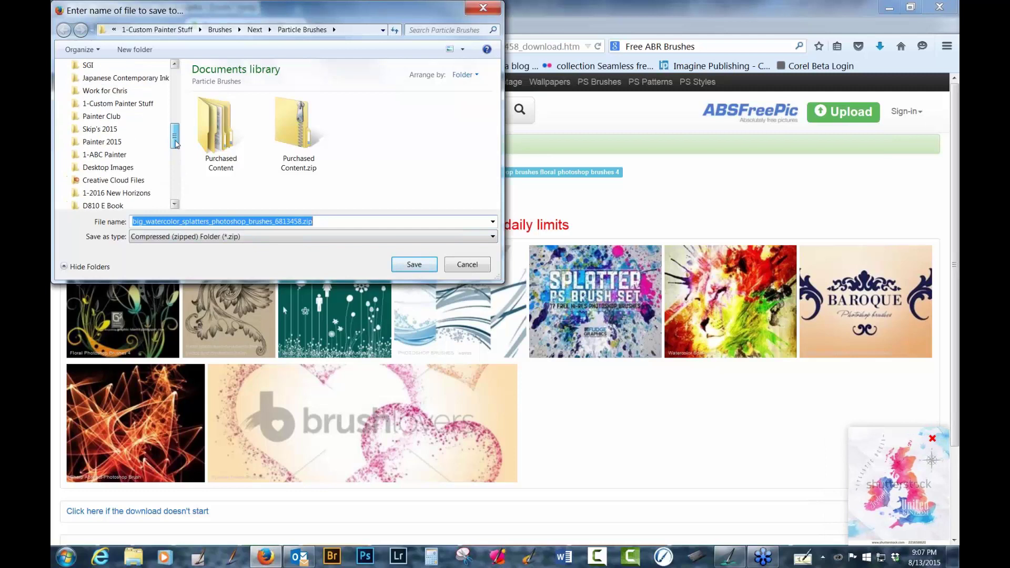
Step: Set the download's save location to the Next folder within 1-Custom Painter Stuff > Brushes
{"action": "left_click", "coordinate": [118, 129]}
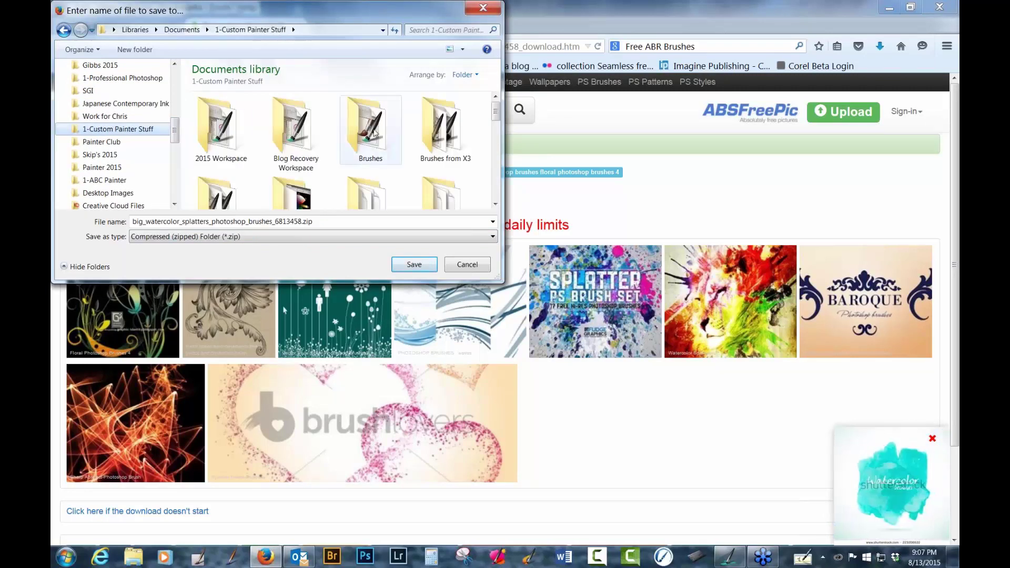
{"action": "double_click", "coordinate": [360, 131]}
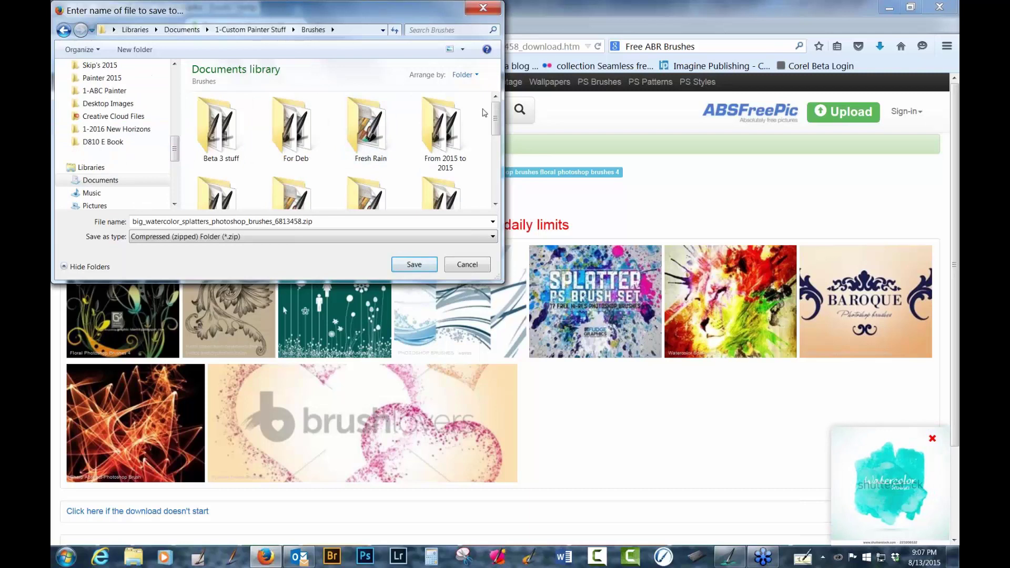
{"action": "left_click_drag", "start_coordinate": [495, 112], "coordinate": [495, 154]}
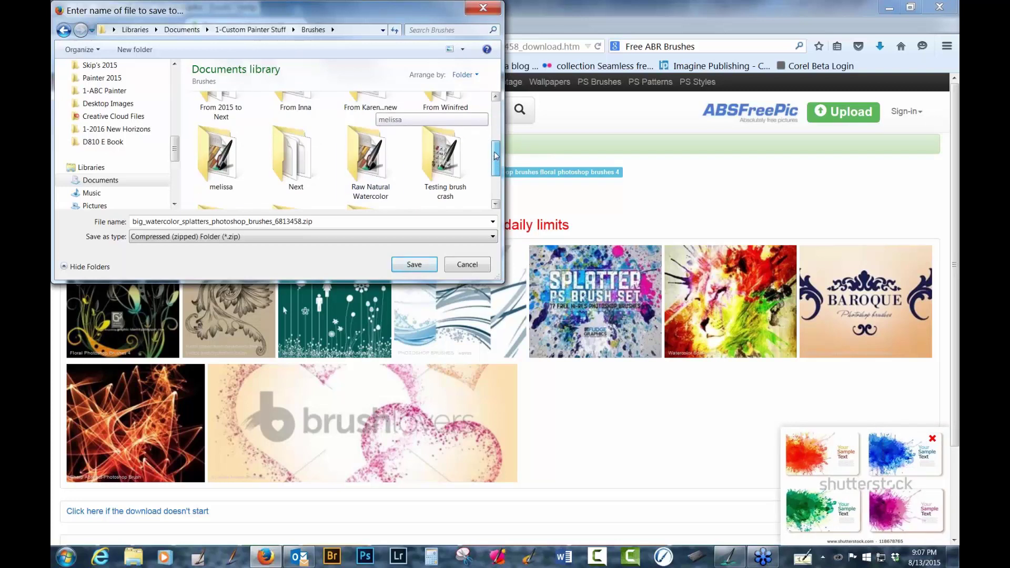
{"action": "double_click", "coordinate": [292, 160]}
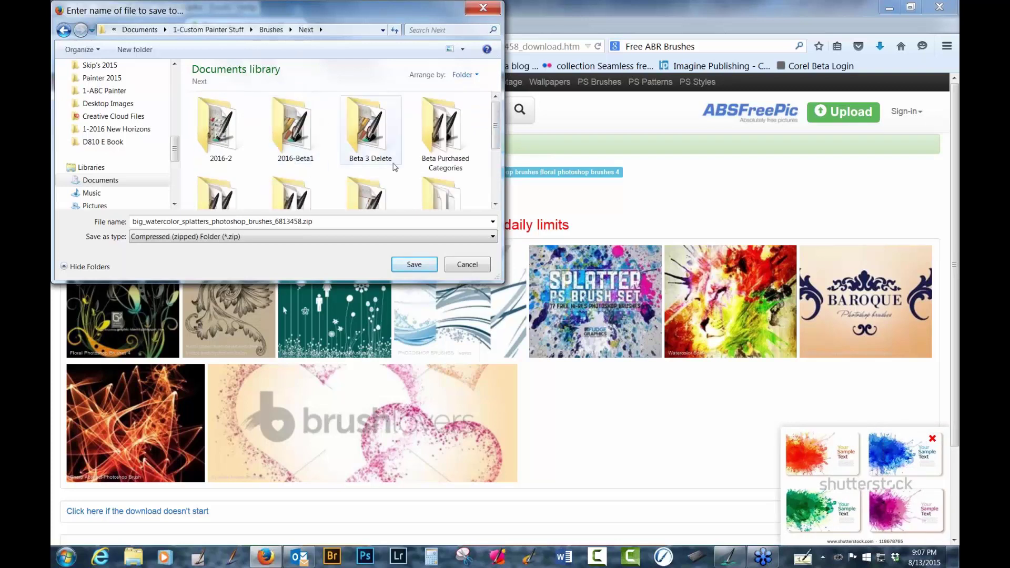
{"action": "left_click_drag", "start_coordinate": [495, 134], "coordinate": [495, 177]}
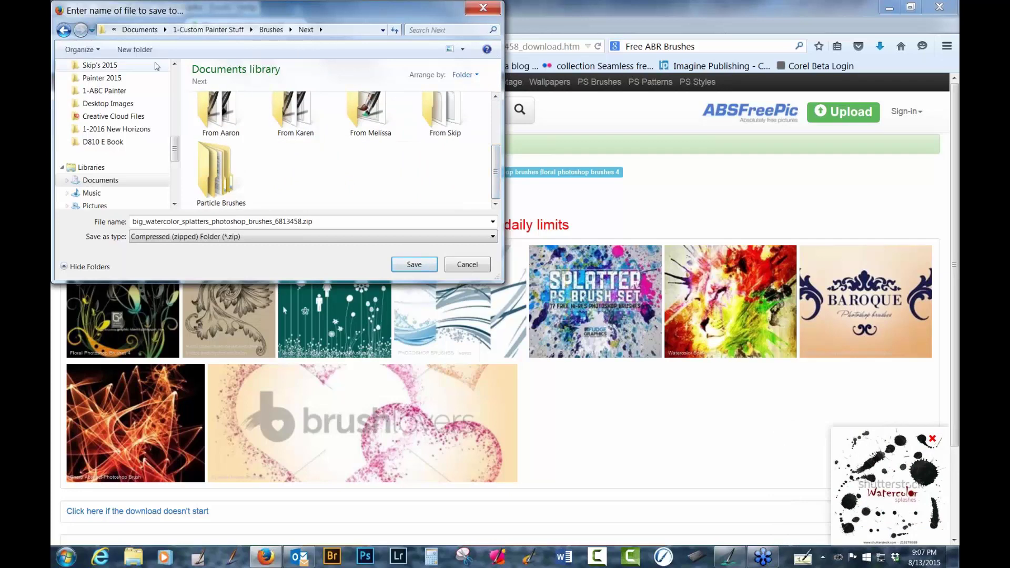
Step: Create a new folder named ABR Brushes inside the Next folder
{"action": "left_click", "coordinate": [134, 50]}
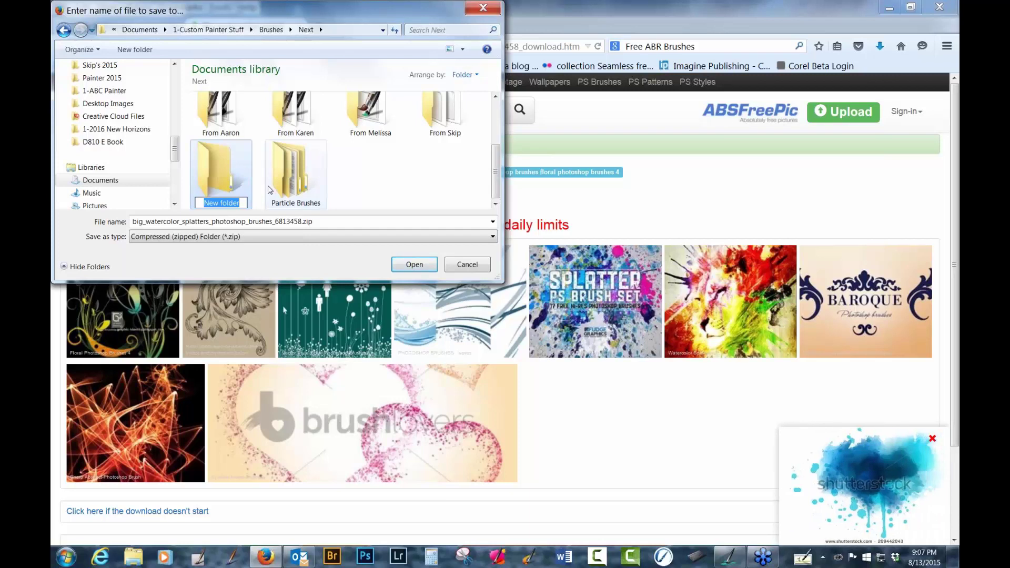
{"action": "type", "text": "AB"}
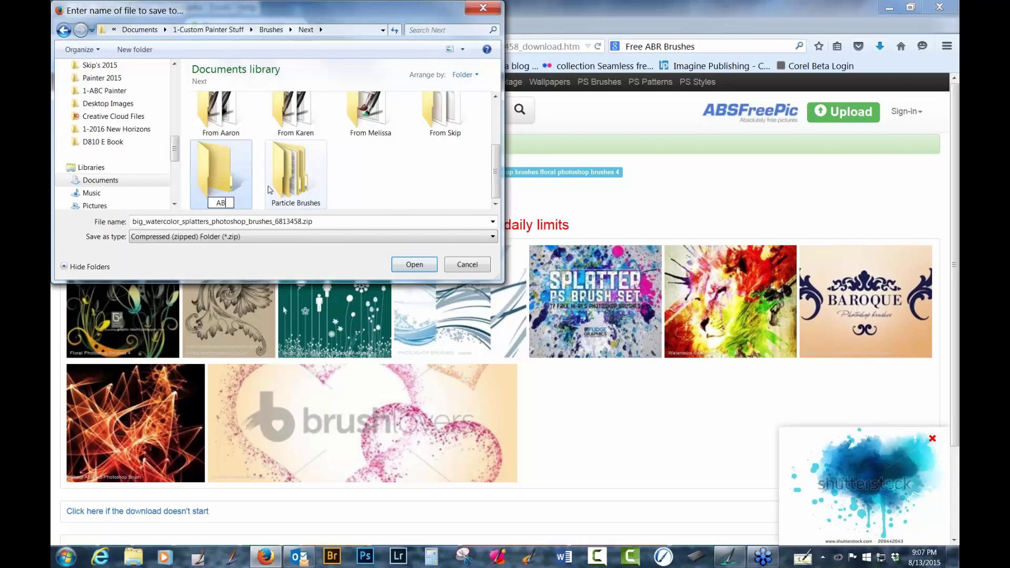
{"action": "type", "text": "R Brushes"}
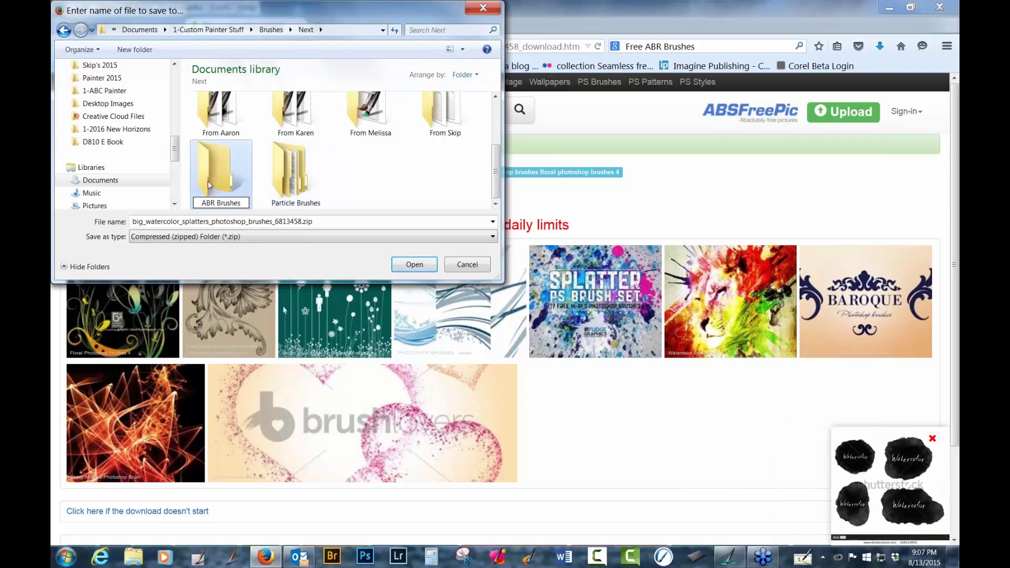
{"action": "key", "text": "Return"}
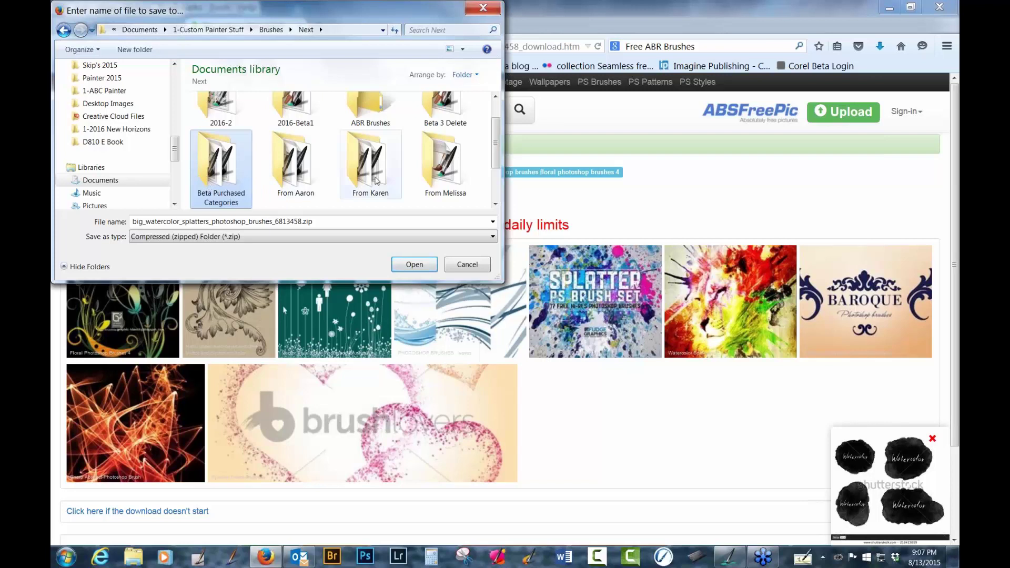
Step: Save big_watercolor_splatters_photoshop_brushes_6813458.zip into the ABR Brushes folder
{"action": "scroll", "coordinate": [499, 148], "scroll_direction": "up", "scroll_amount": 1}
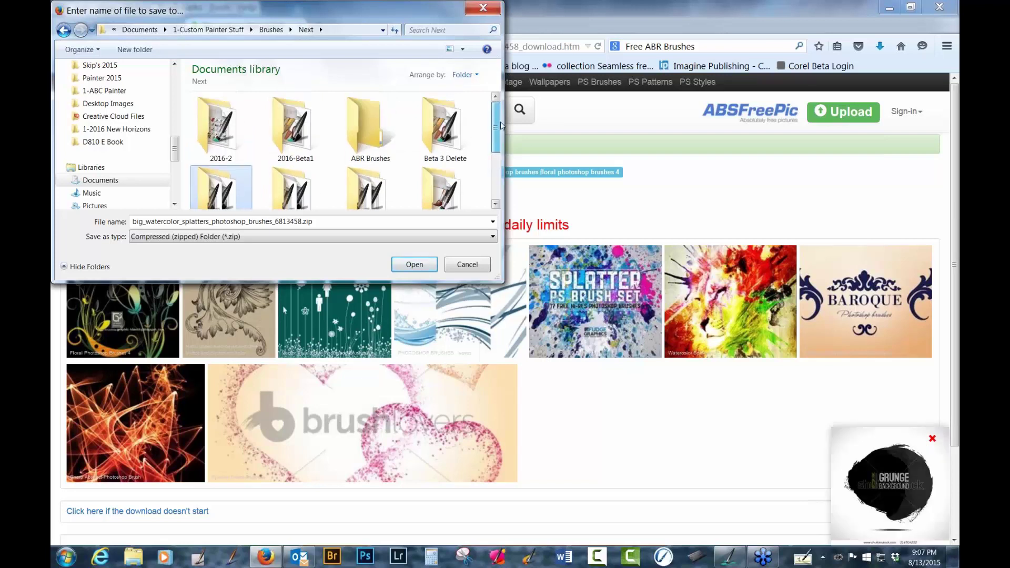
{"action": "double_click", "coordinate": [371, 144]}
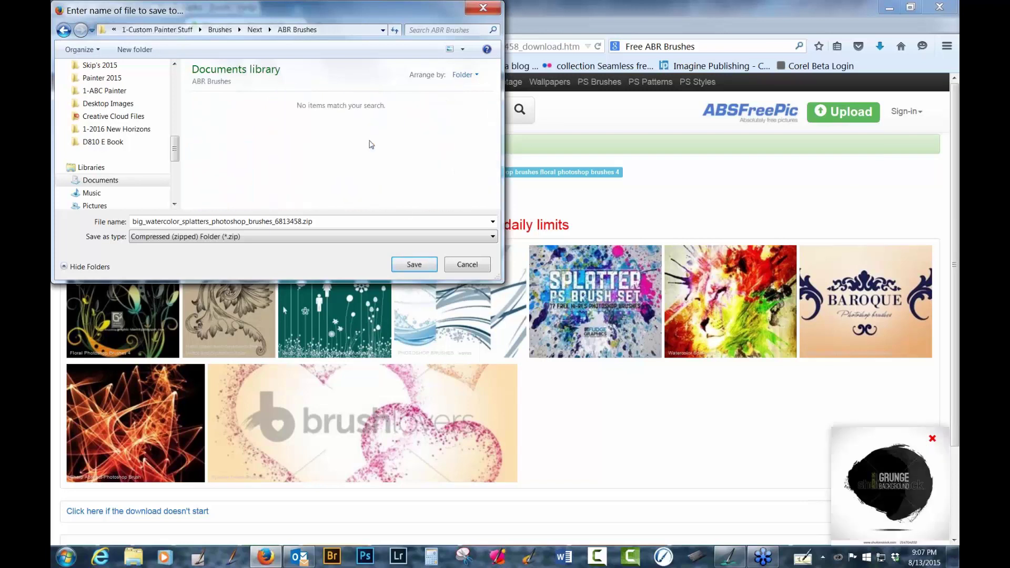
{"action": "left_click", "coordinate": [419, 264]}
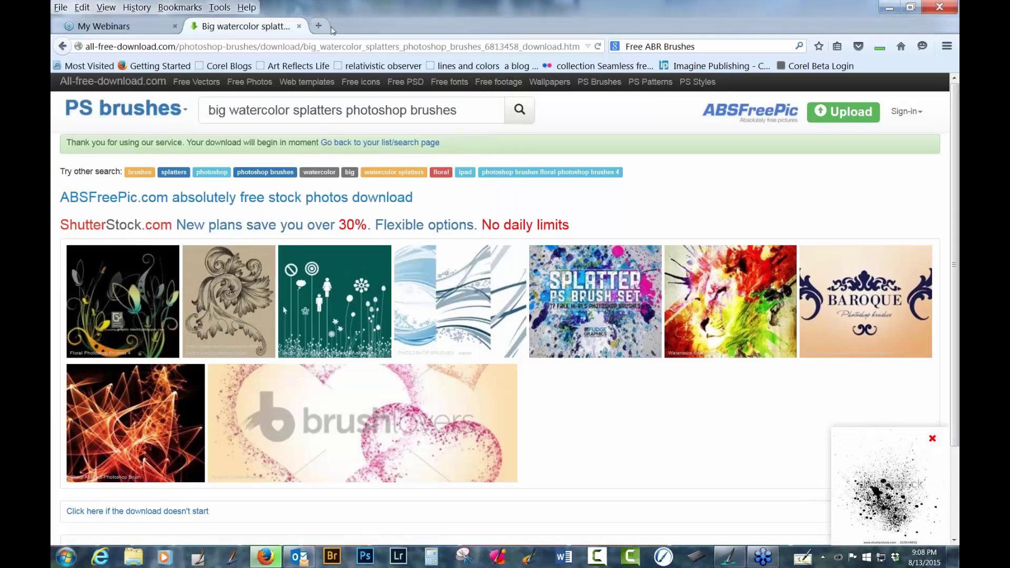
Step: Minimize Firefox, switch to Windows Explorer and open 1-Custom Painter Stuff > Brushes > Next > ABR Brushes
{"action": "left_click", "coordinate": [889, 7]}
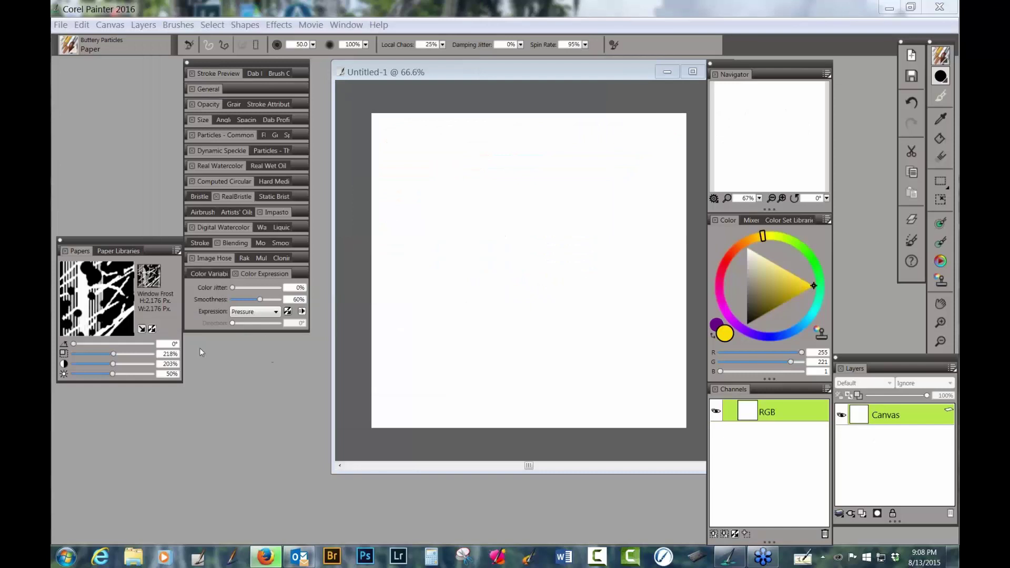
{"action": "left_click", "coordinate": [138, 558]}
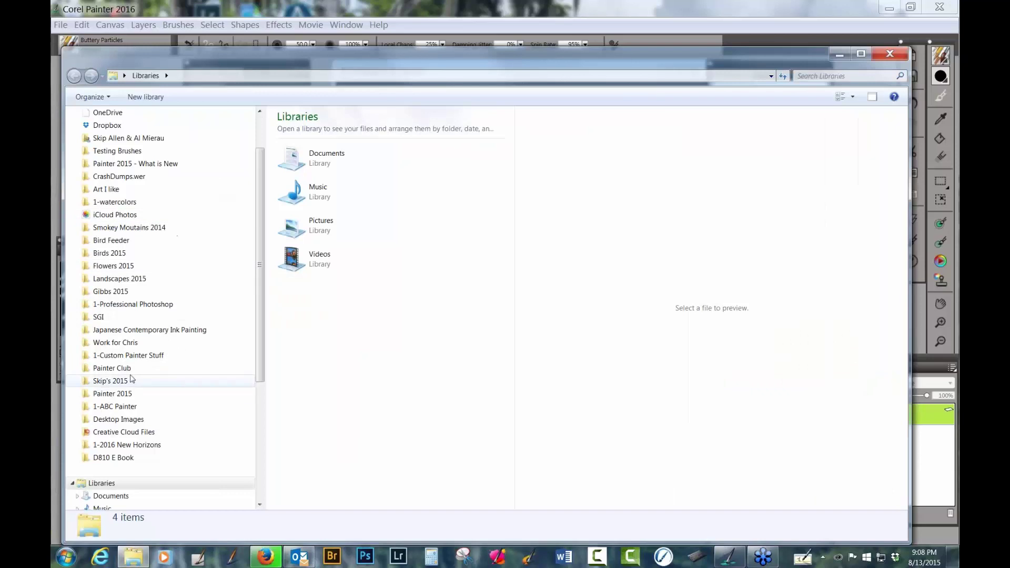
{"action": "left_click", "coordinate": [139, 356]}
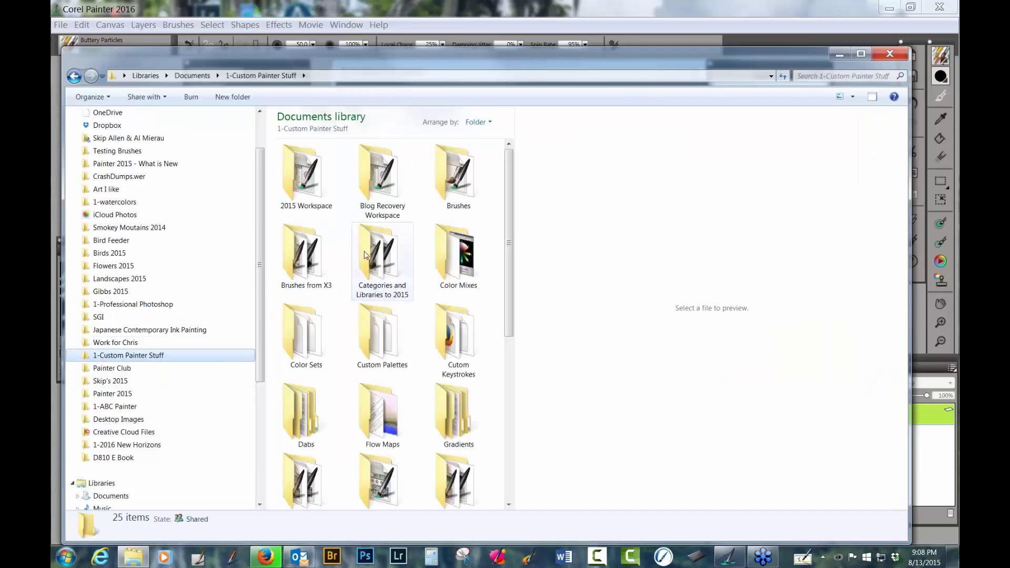
{"action": "left_click", "coordinate": [466, 193]}
{"action": "double_click", "coordinate": [466, 194]}
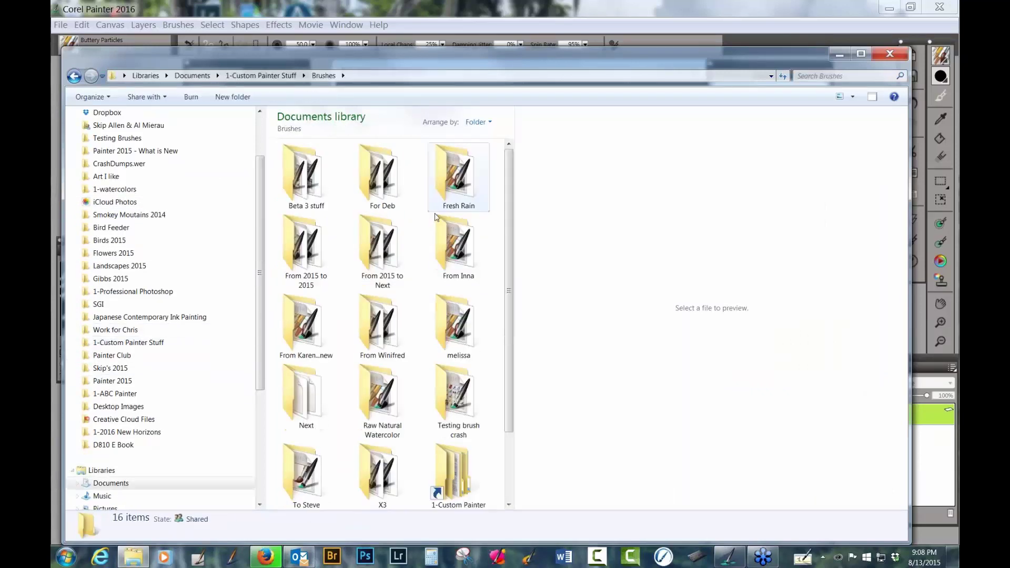
{"action": "double_click", "coordinate": [308, 390]}
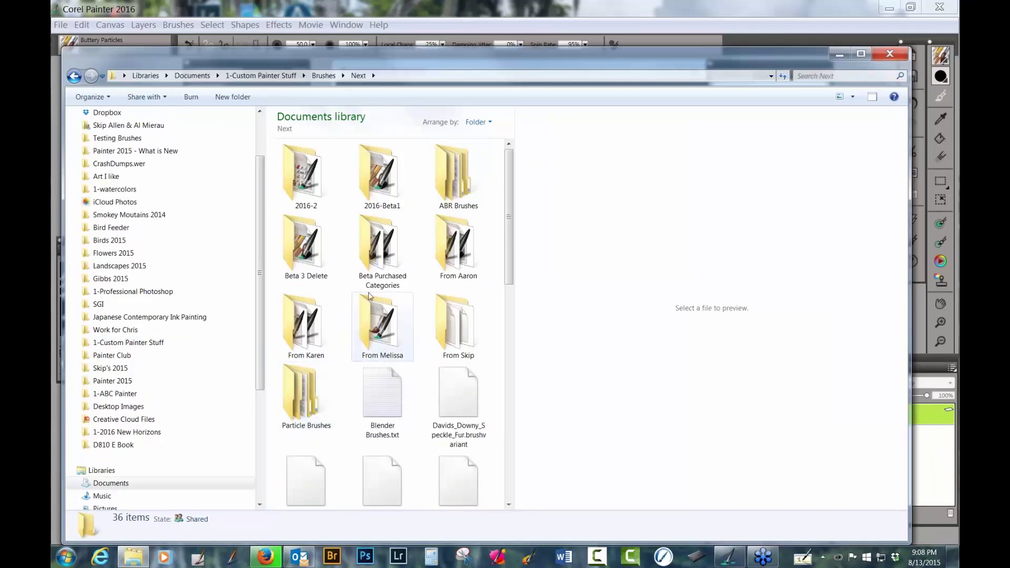
{"action": "double_click", "coordinate": [451, 190]}
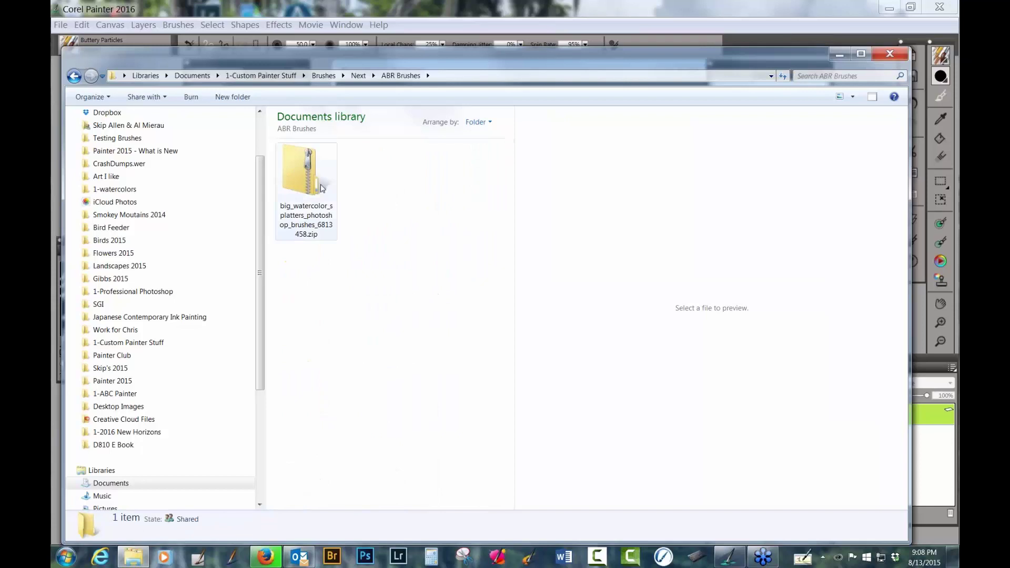
Step: Try to extract all files from the downloaded watercolor splatters zip and close the extraction wizard
{"action": "left_click", "coordinate": [300, 181]}
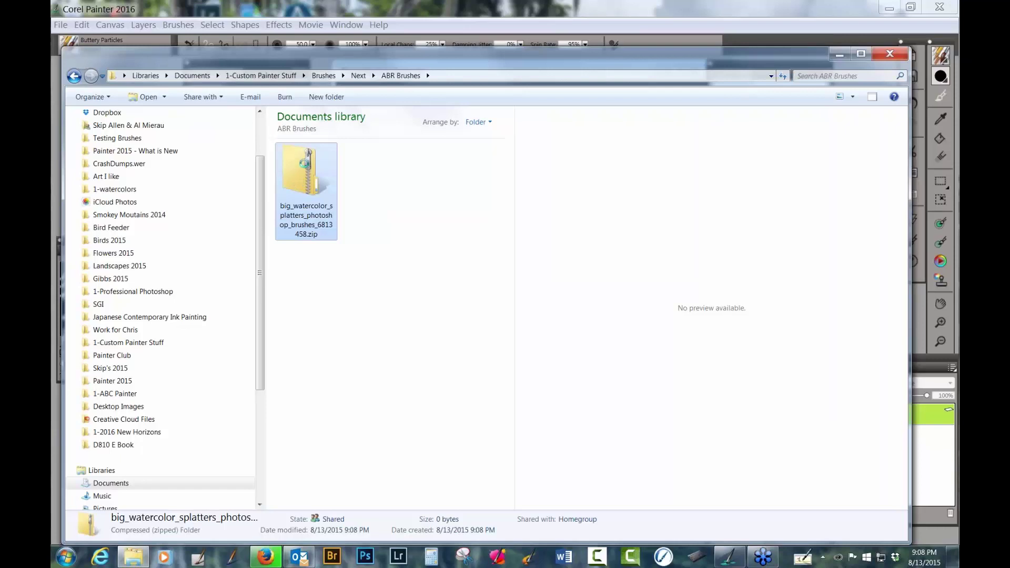
{"action": "right_click", "coordinate": [299, 179]}
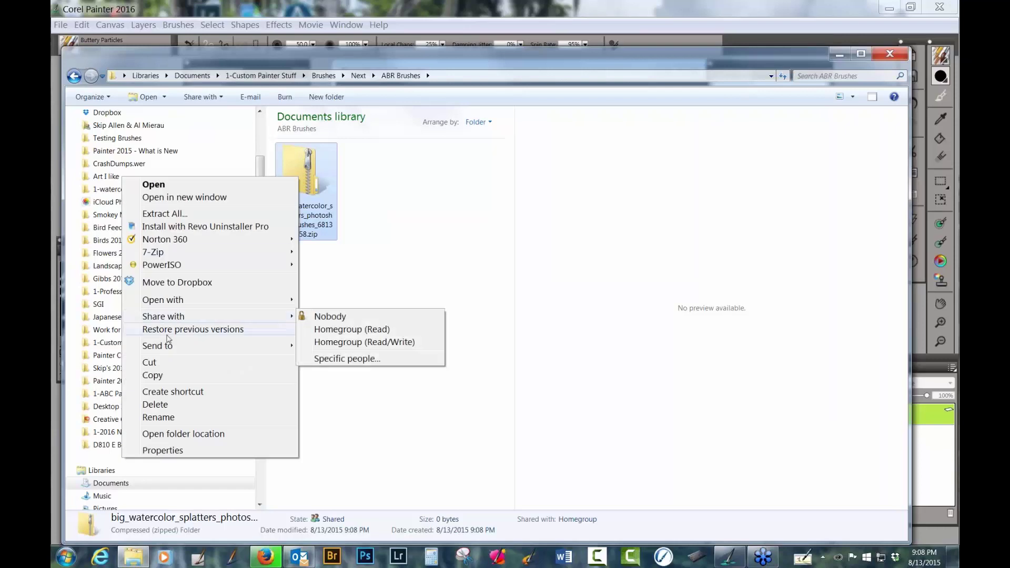
{"action": "mouse_move", "coordinate": [171, 321]}
{"action": "mouse_move", "coordinate": [171, 300]}
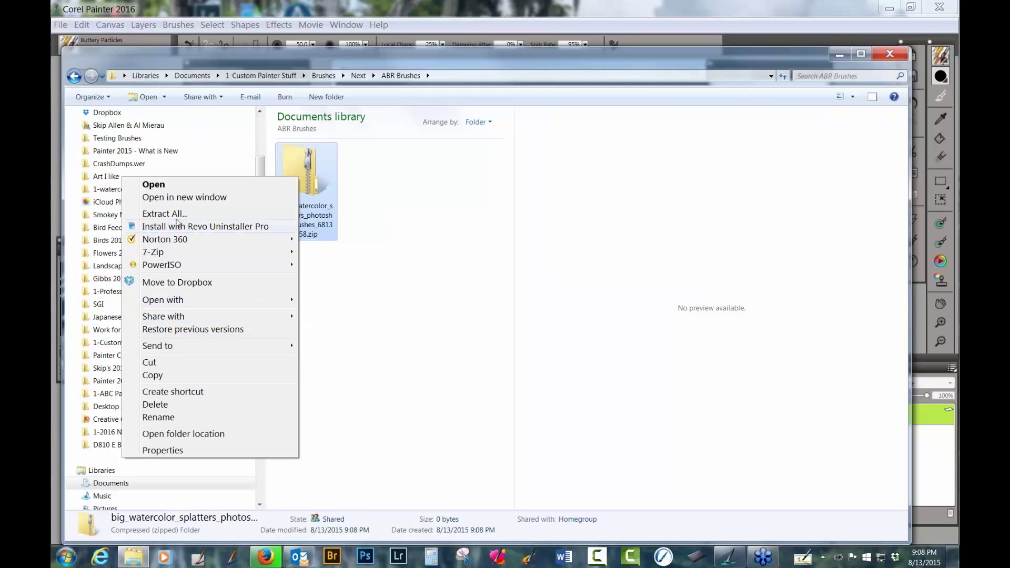
{"action": "left_click", "coordinate": [173, 214]}
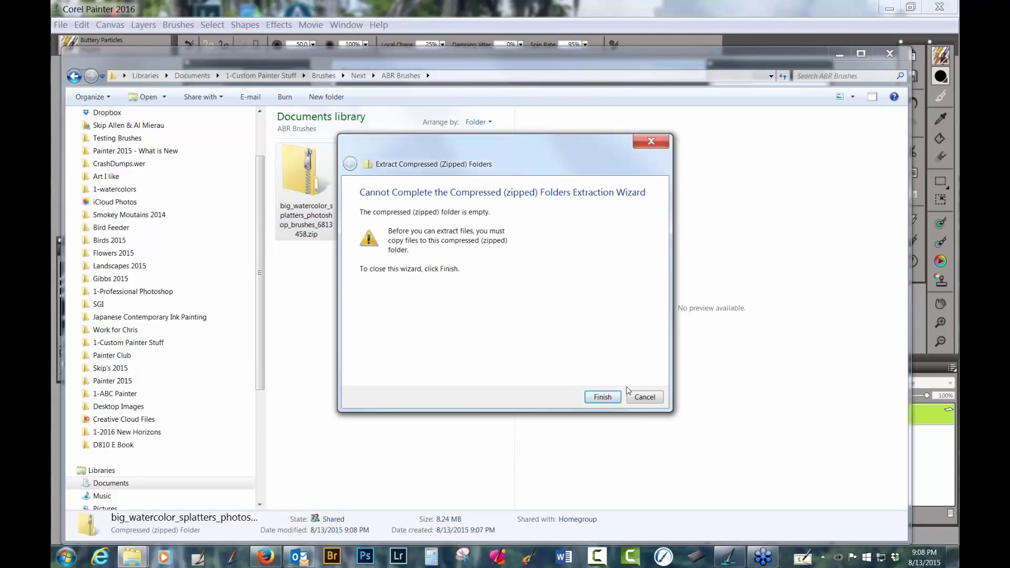
{"action": "left_click", "coordinate": [643, 398]}
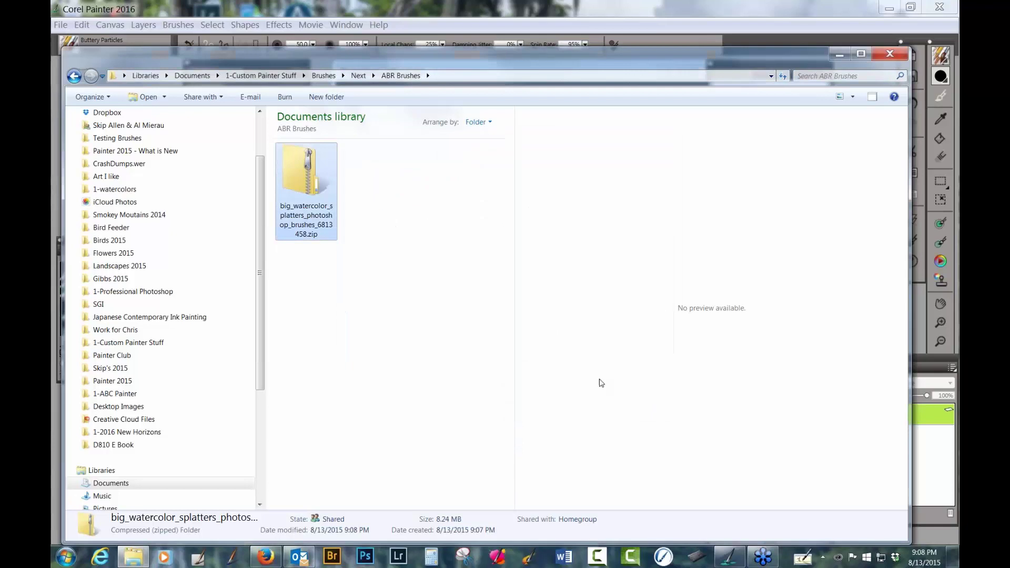
Step: Extract the watercolor splatters zip to the suggested folder inside ABR Brushes, with extracted files shown when complete
{"action": "right_click", "coordinate": [315, 207]}
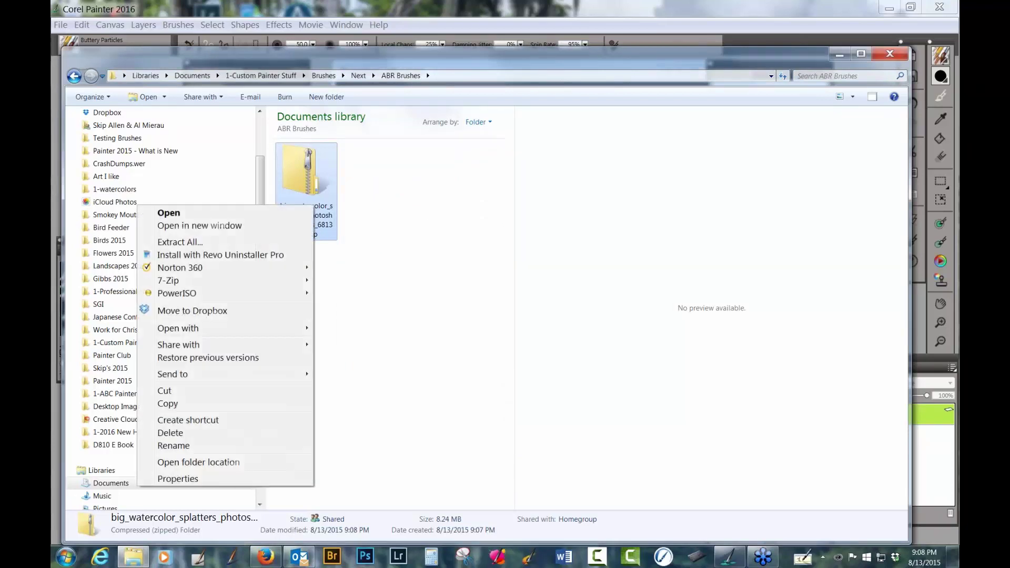
{"action": "left_click", "coordinate": [189, 243]}
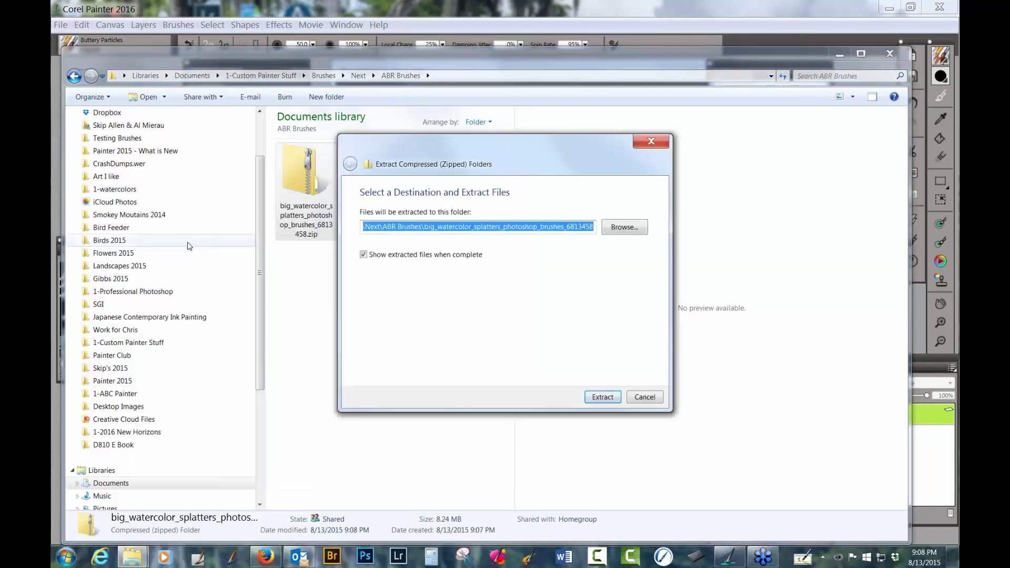
{"action": "left_click", "coordinate": [602, 397]}
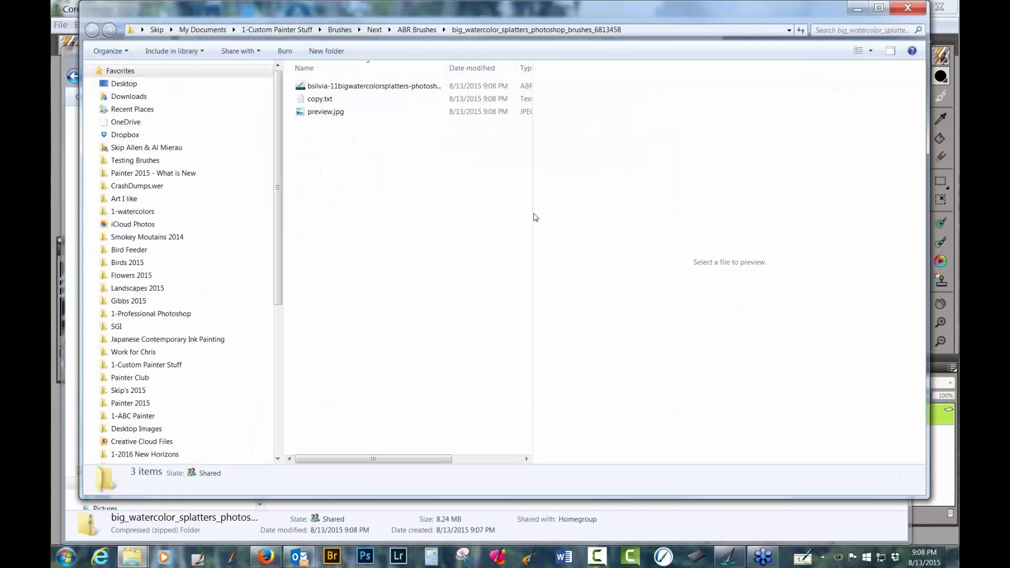
Step: Widen the extracted folder's file list and columns to read the ABR file's full name and type, and close that window
{"action": "left_click_drag", "start_coordinate": [533, 217], "coordinate": [589, 216]}
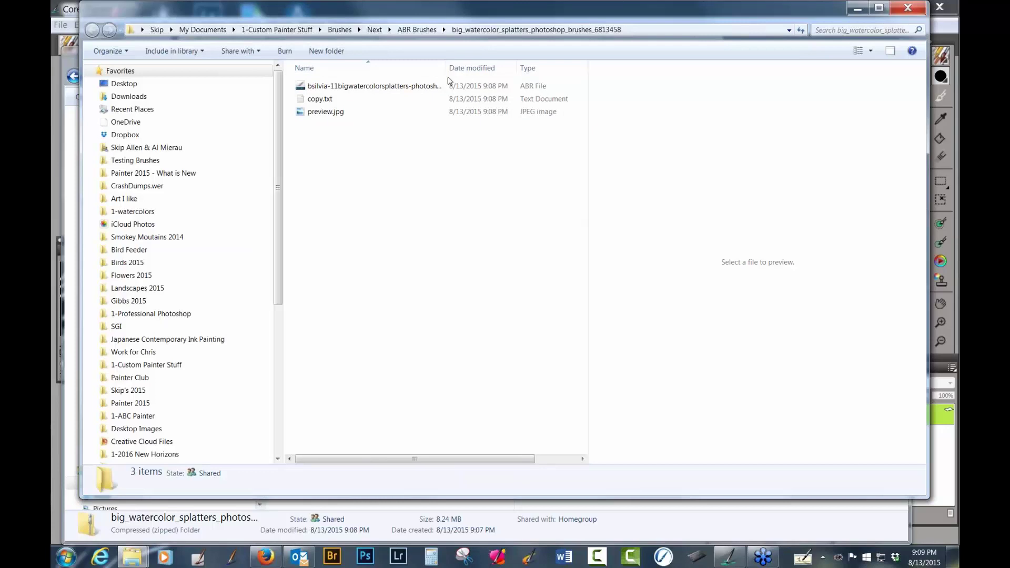
{"action": "left_click_drag", "start_coordinate": [305, 68], "coordinate": [479, 83]}
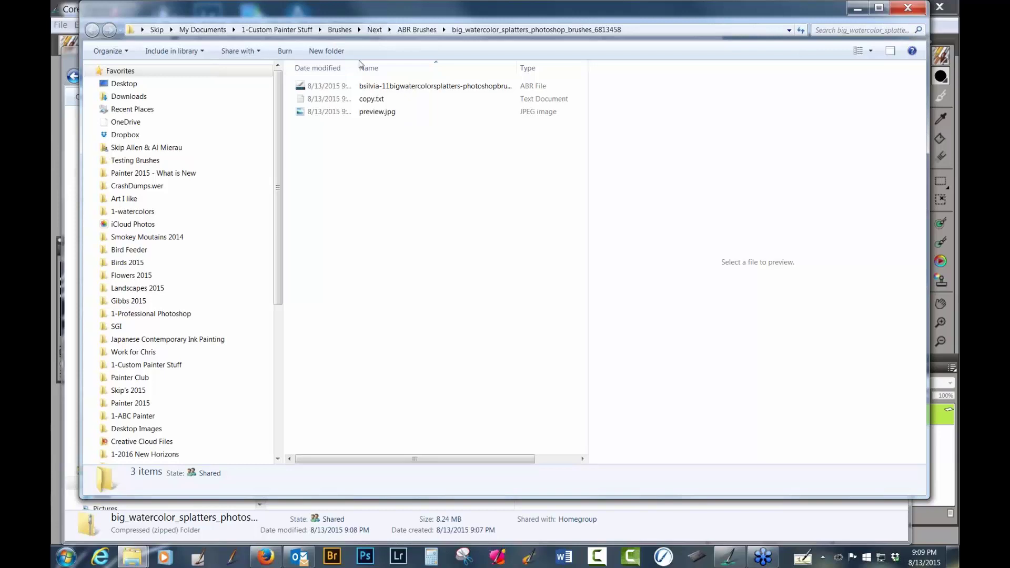
{"action": "left_click_drag", "start_coordinate": [357, 64], "coordinate": [387, 61]}
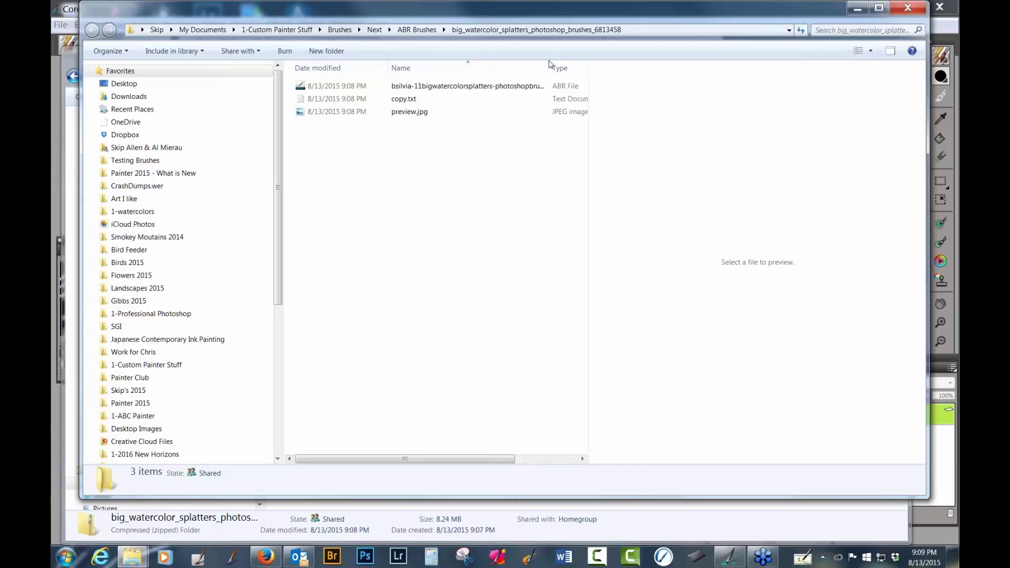
{"action": "left_click_drag", "start_coordinate": [549, 64], "coordinate": [590, 67]}
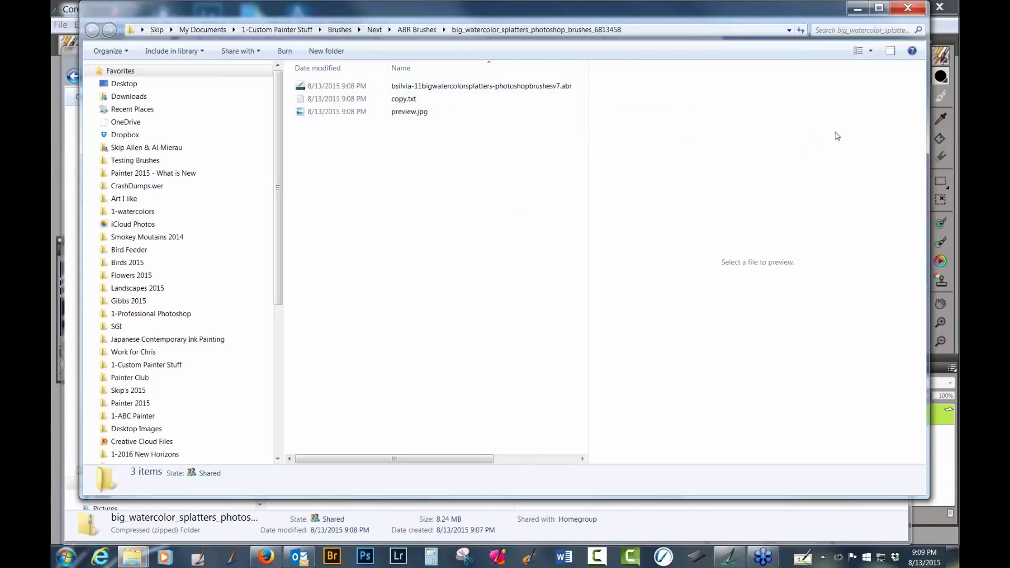
{"action": "left_click", "coordinate": [909, 7]}
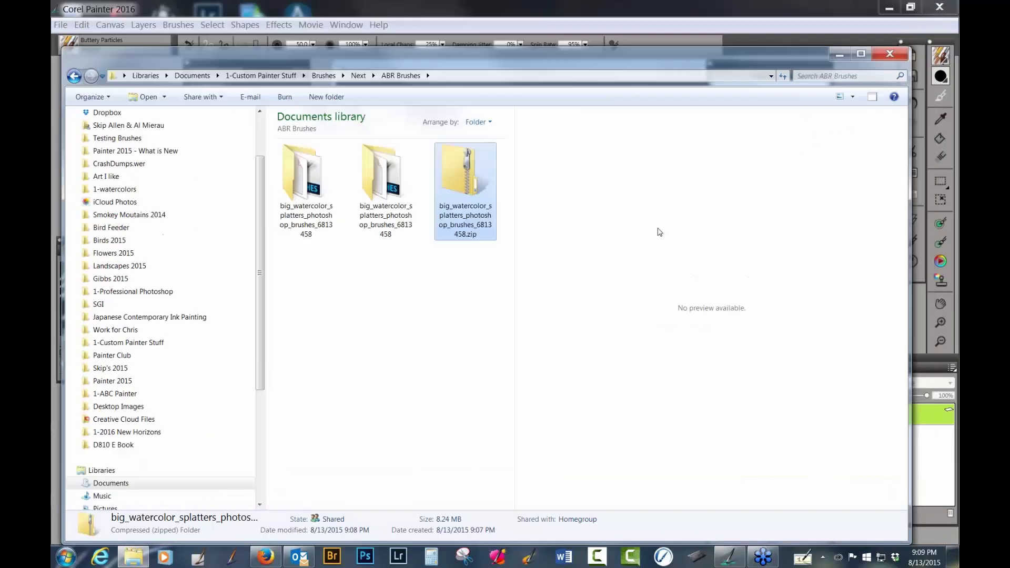
Step: Close the Explorer window, place the Papers panel directly below the brush control panels in Painter, and open the brush library
{"action": "left_click", "coordinate": [884, 54]}
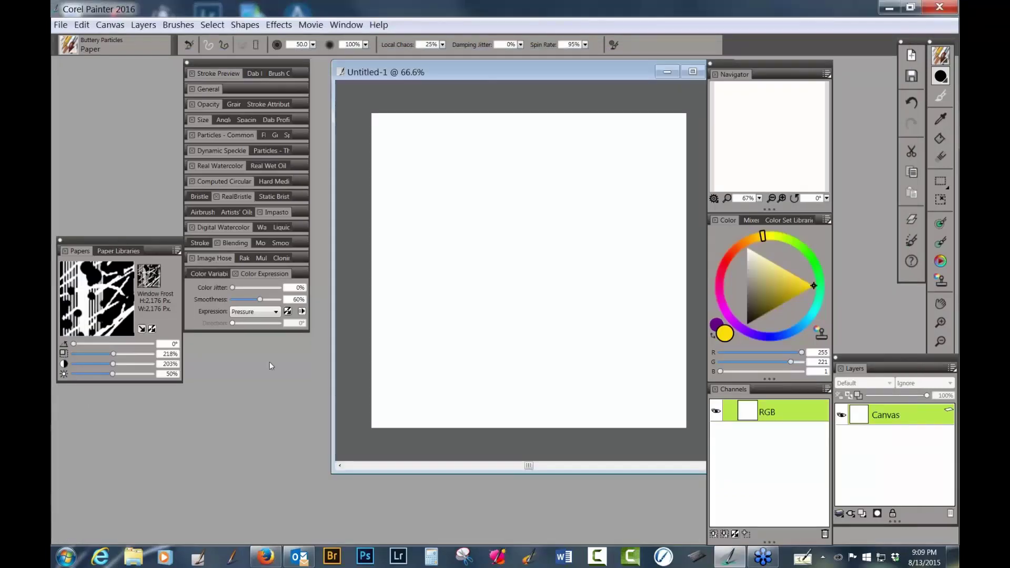
{"action": "mouse_move", "coordinate": [139, 238]}
{"action": "left_mouse_down"}
{"action": "mouse_move", "coordinate": [224, 244]}
{"action": "mouse_move", "coordinate": [263, 337]}
{"action": "left_mouse_up"}
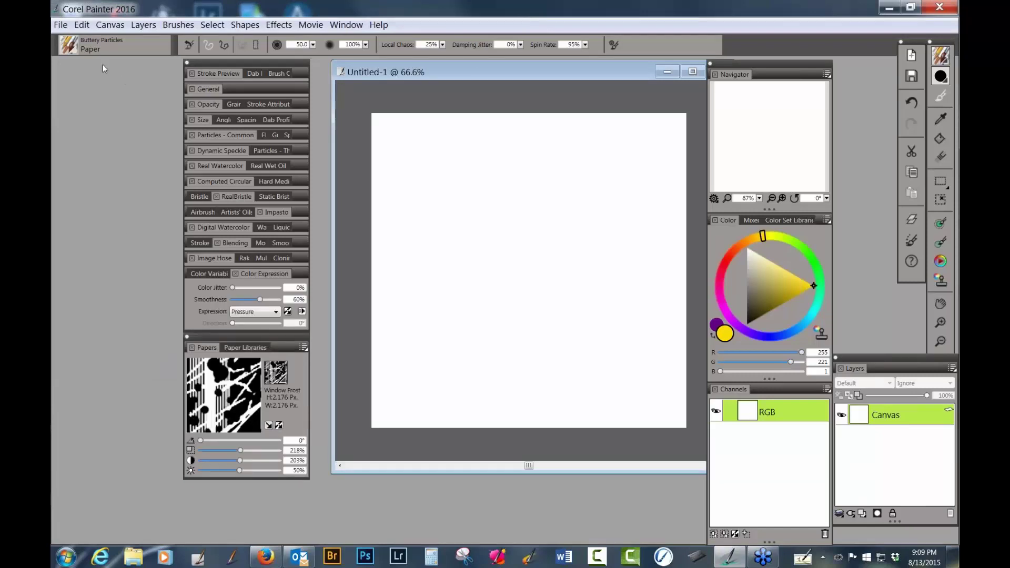
{"action": "left_click", "coordinate": [75, 47]}
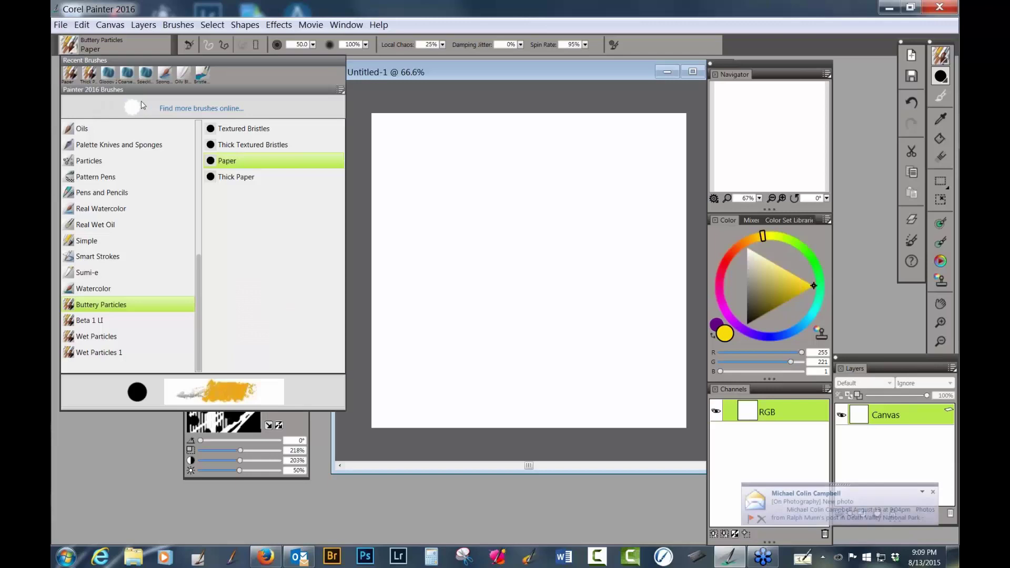
Step: Import new Photoshop brush stamps, opening the watercolor splatters ABR file from 1-Custom Painter Stuff > Brushes > Next > ABR Brushes
{"action": "left_click", "coordinate": [177, 24]}
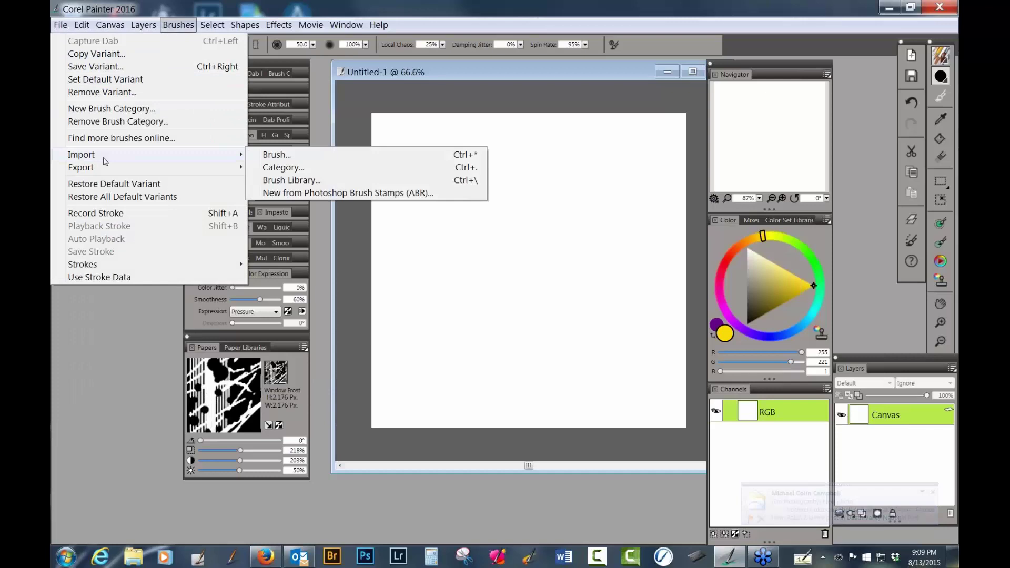
{"action": "mouse_move", "coordinate": [203, 153]}
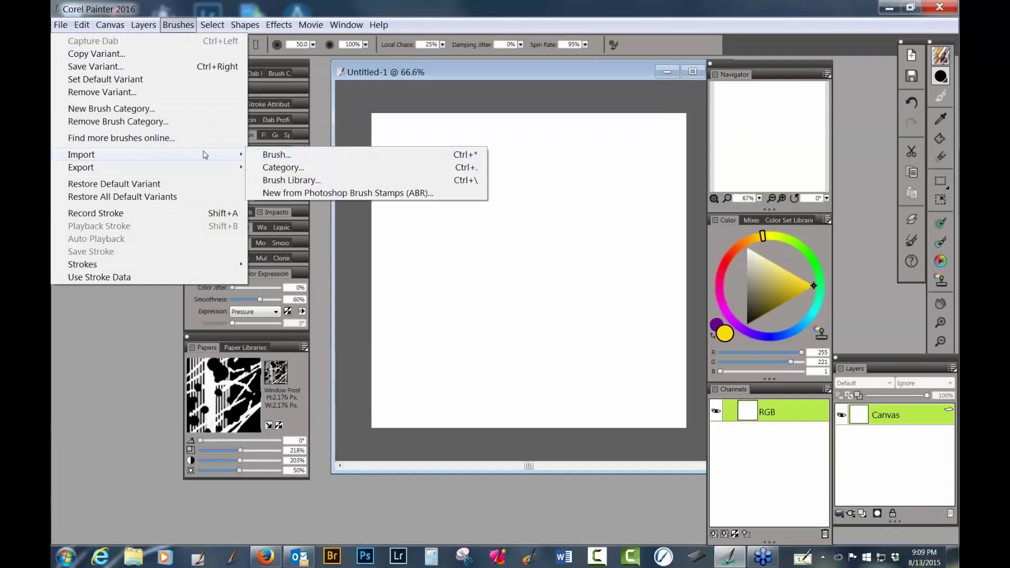
{"action": "left_click", "coordinate": [395, 194]}
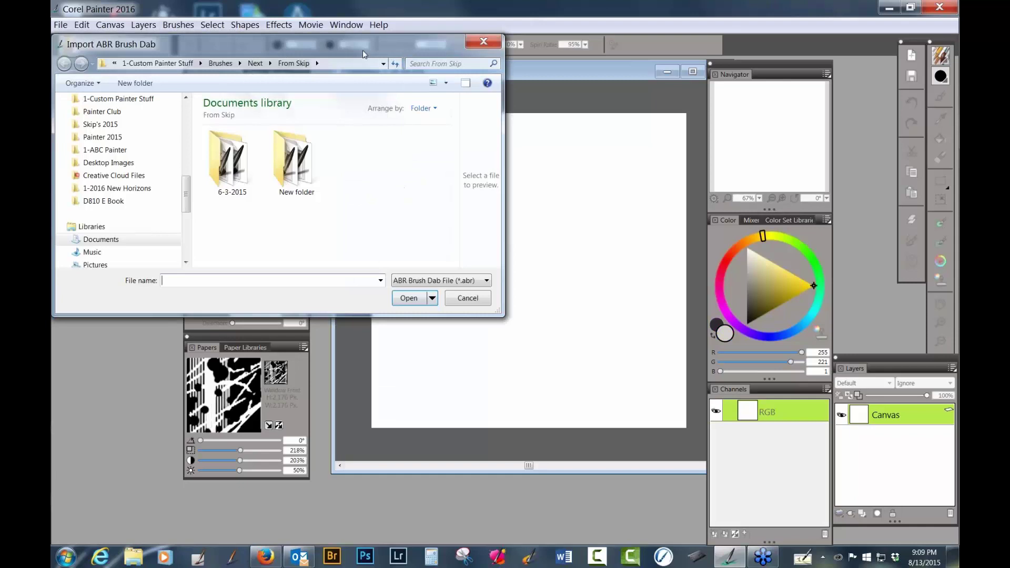
{"action": "left_click_drag", "start_coordinate": [362, 53], "coordinate": [462, 82]}
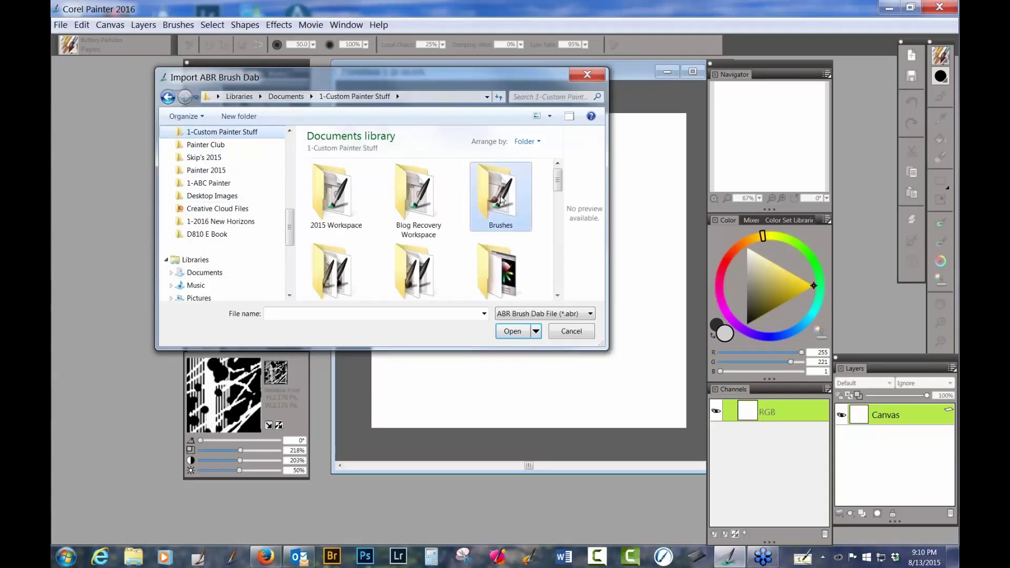
{"action": "double_click", "coordinate": [500, 195]}
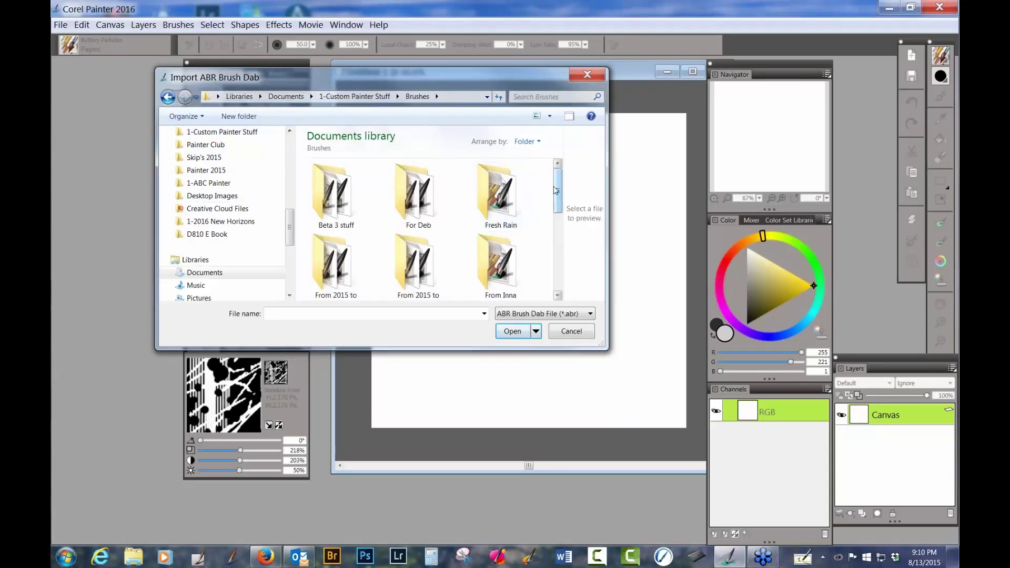
{"action": "scroll", "coordinate": [435, 251], "scroll_direction": "down", "scroll_amount": 3}
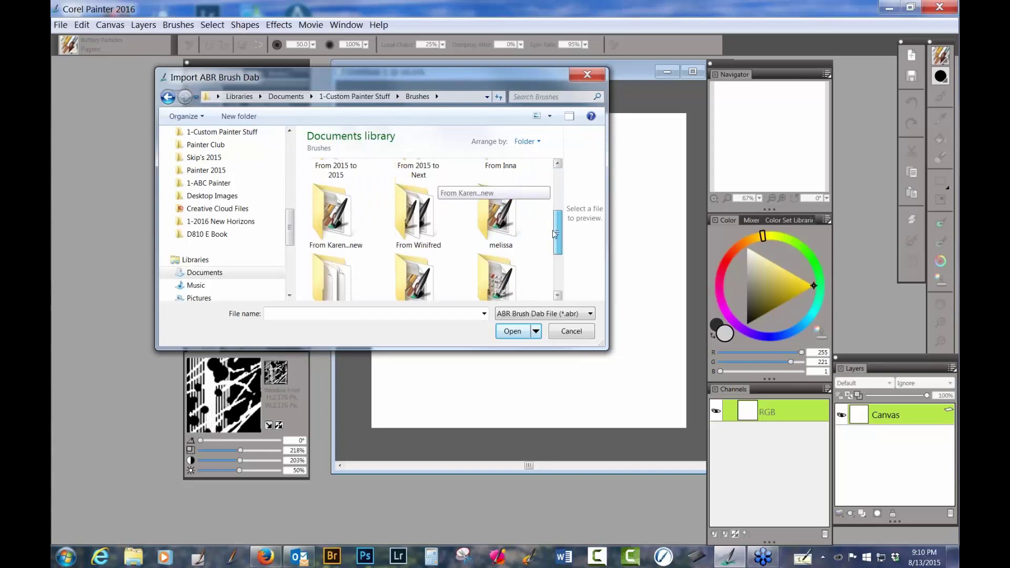
{"action": "double_click", "coordinate": [333, 263]}
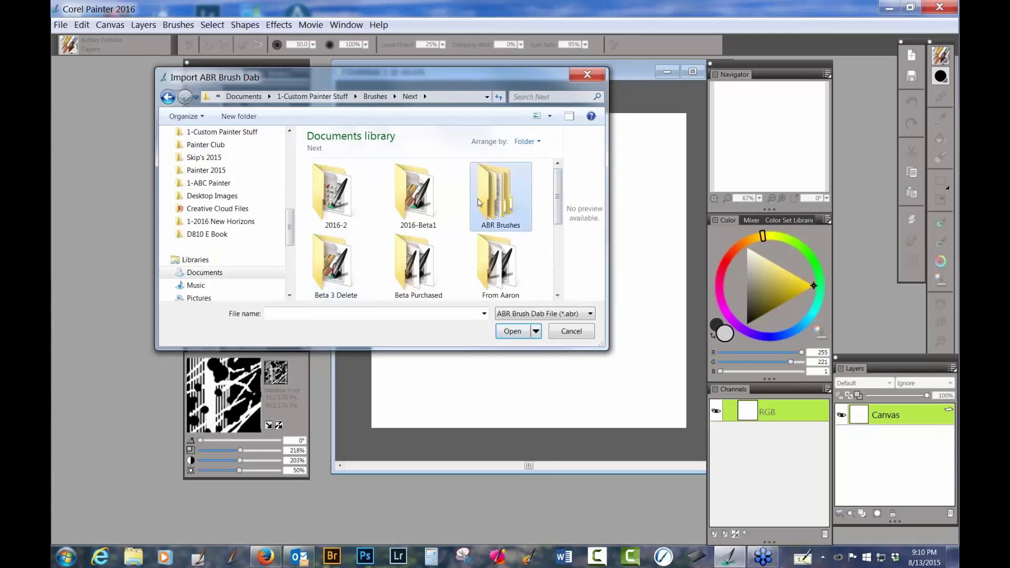
{"action": "double_click", "coordinate": [497, 202]}
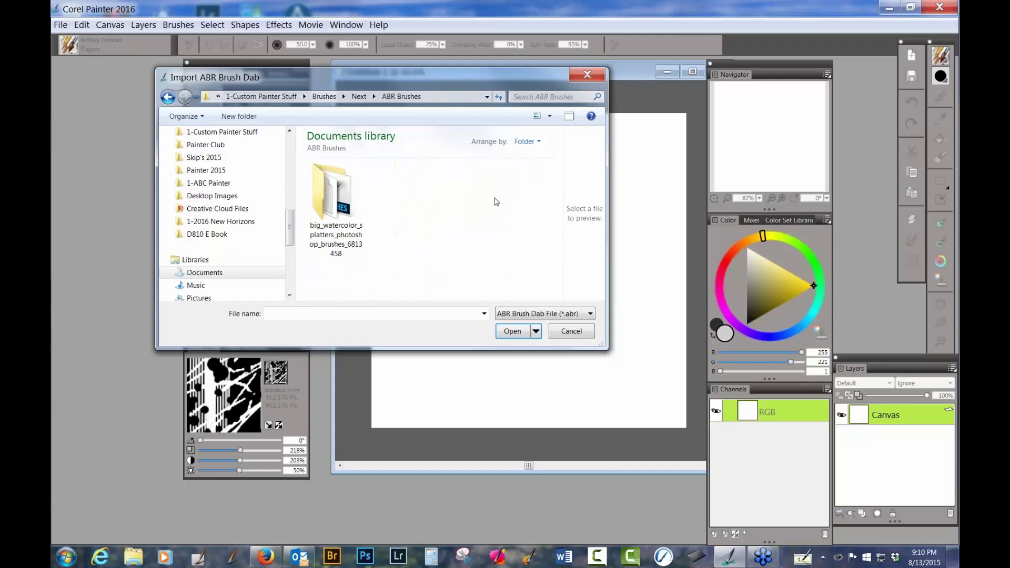
{"action": "double_click", "coordinate": [338, 190]}
{"action": "left_click", "coordinate": [339, 197]}
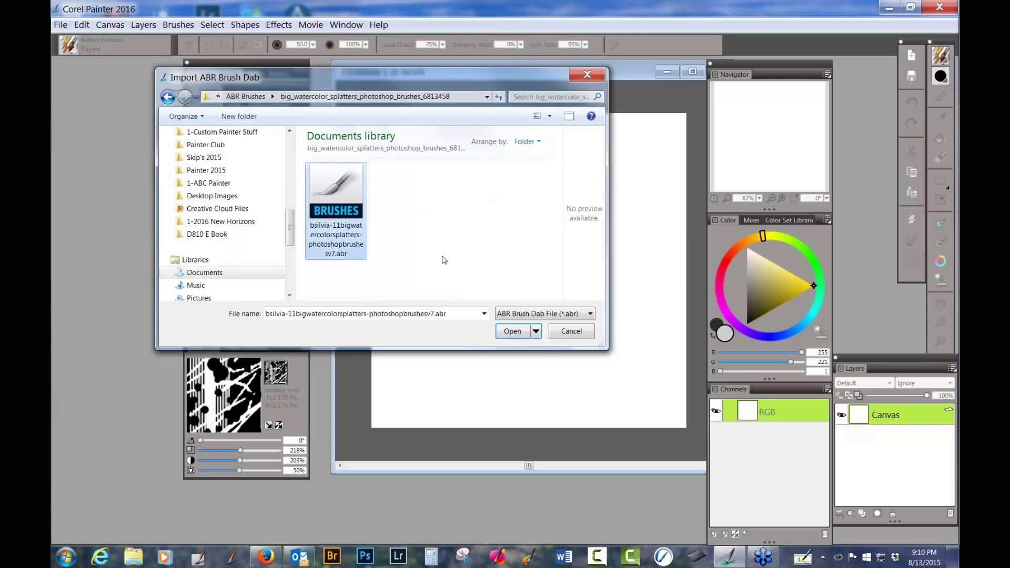
{"action": "left_click", "coordinate": [513, 330]}
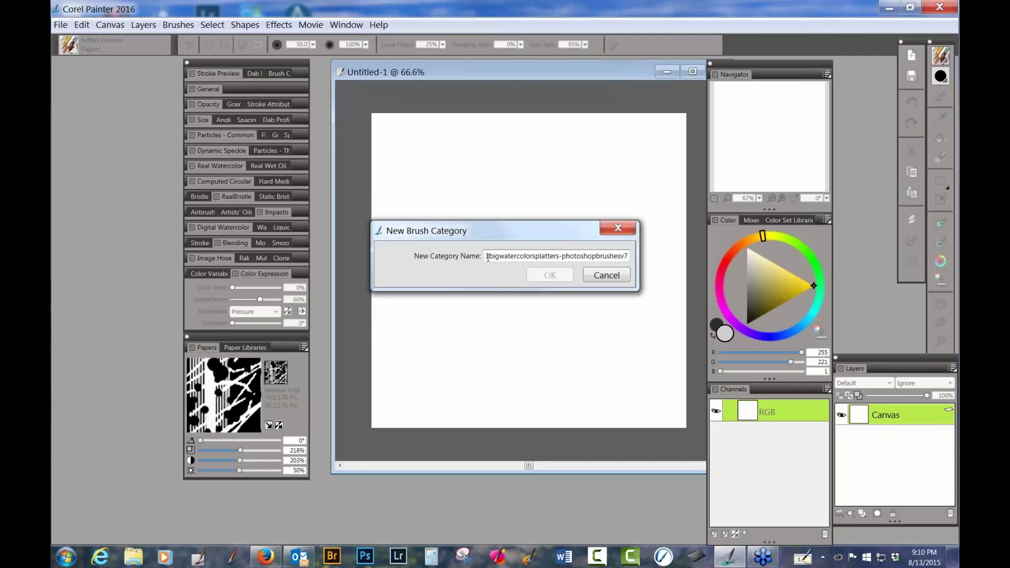
Step: Replace the suggested new brush category name with "H2O ABR" and complete the stamp import
{"action": "left_click", "coordinate": [488, 257]}
{"action": "key", "text": "End"}
{"action": "key", "text": "BackSpace"}
{"action": "key", "text": "BackSpace"}
{"action": "key", "text": "BackSpace"}
{"action": "key", "text": "BackSpace"}
{"action": "key", "text": "BackSpace"}
{"action": "key", "text": "BackSpace"}
{"action": "key", "text": "BackSpace"}
{"action": "key", "text": "BackSpace"}
{"action": "key", "text": "BackSpace"}
{"action": "key", "text": "BackSpace"}
{"action": "key", "text": "BackSpace"}
{"action": "key", "text": "BackSpace"}
{"action": "key", "text": "BackSpace"}
{"action": "key", "text": "BackSpace"}
{"action": "key", "text": "BackSpace"}
{"action": "key", "text": "BackSpace"}
{"action": "key", "text": "BackSpace"}
{"action": "key", "text": "BackSpace"}
{"action": "key", "text": "BackSpace"}
{"action": "key", "text": "BackSpace"}
{"action": "key", "text": "BackSpace"}
{"action": "key", "text": "BackSpace"}
{"action": "key", "text": "BackSpace"}
{"action": "key", "text": "BackSpace"}
{"action": "key", "text": "BackSpace"}
{"action": "key", "text": "BackSpace"}
{"action": "key", "text": "BackSpace"}
{"action": "key", "text": "BackSpace"}
{"action": "key", "text": "BackSpace"}
{"action": "key", "text": "BackSpace"}
{"action": "key", "text": "BackSpace"}
{"action": "key", "text": "BackSpace"}
{"action": "key", "text": "BackSpace"}
{"action": "key", "text": "BackSpace"}
{"action": "key", "text": "BackSpace"}
{"action": "key", "text": "BackSpace"}
{"action": "key", "text": "BackSpace"}
{"action": "key", "text": "BackSpace"}
{"action": "key", "text": "BackSpace"}
{"action": "key", "text": "BackSpace"}
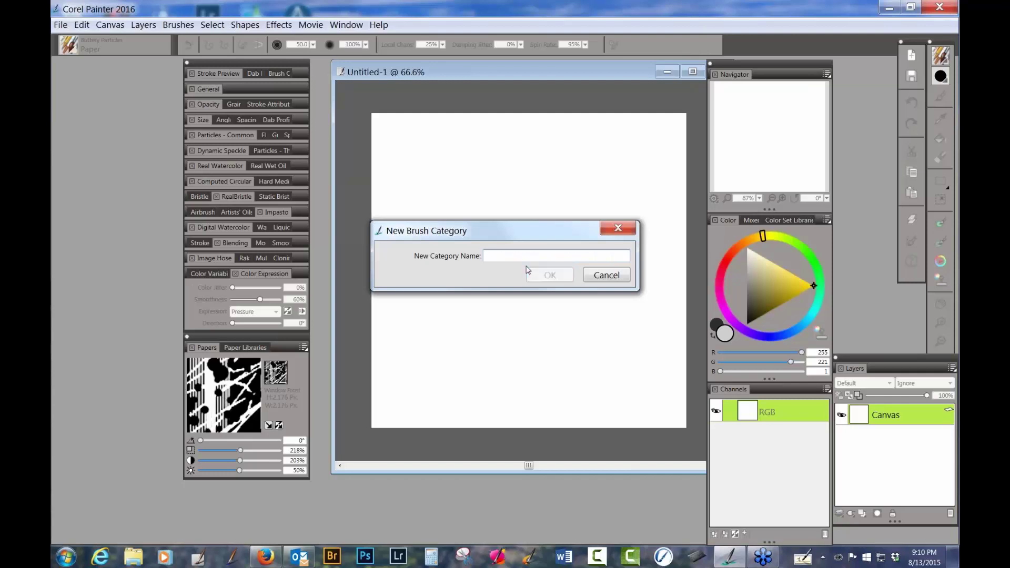
{"action": "type", "text": "H"}
{"action": "left_click", "coordinate": [528, 270]}
{"action": "type", "text": "2O ABR"}
{"action": "left_click", "coordinate": [554, 276]}
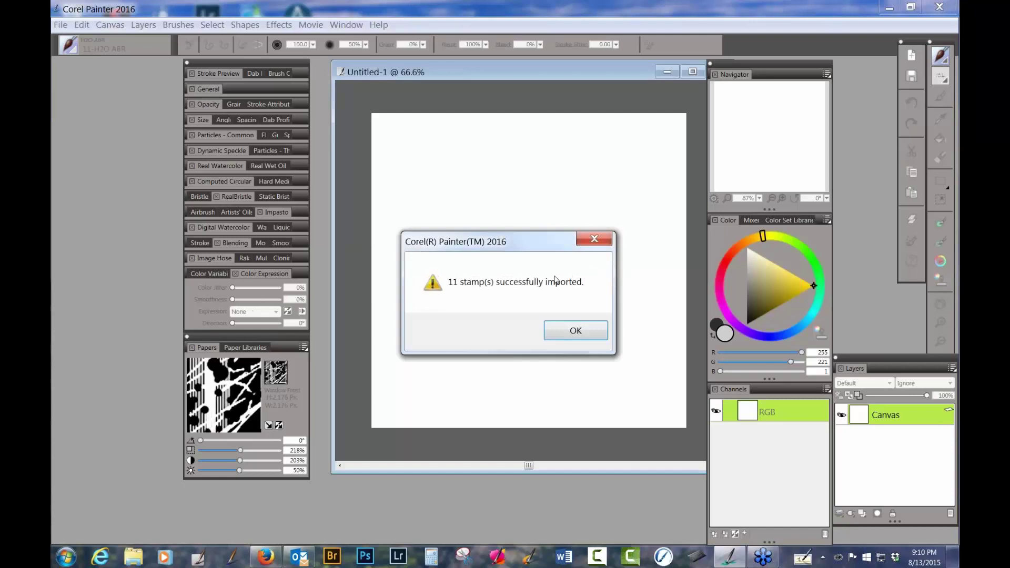
{"action": "left_click", "coordinate": [577, 328]}
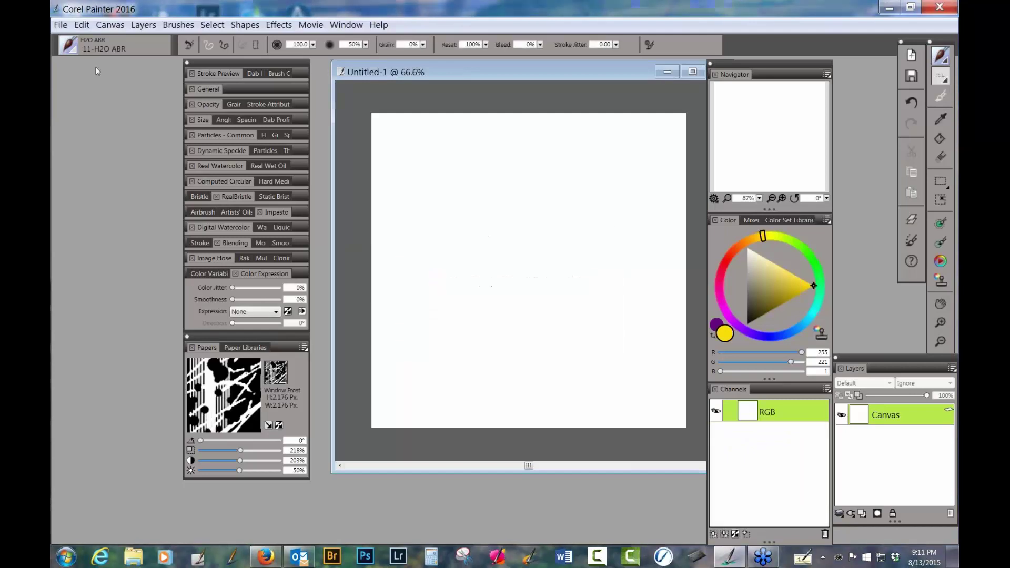
Step: Select the 1-H2O ABR brush, test it in yellow, and try it again in dark olive (R 91, G 79, B 1)
{"action": "left_click", "coordinate": [68, 52]}
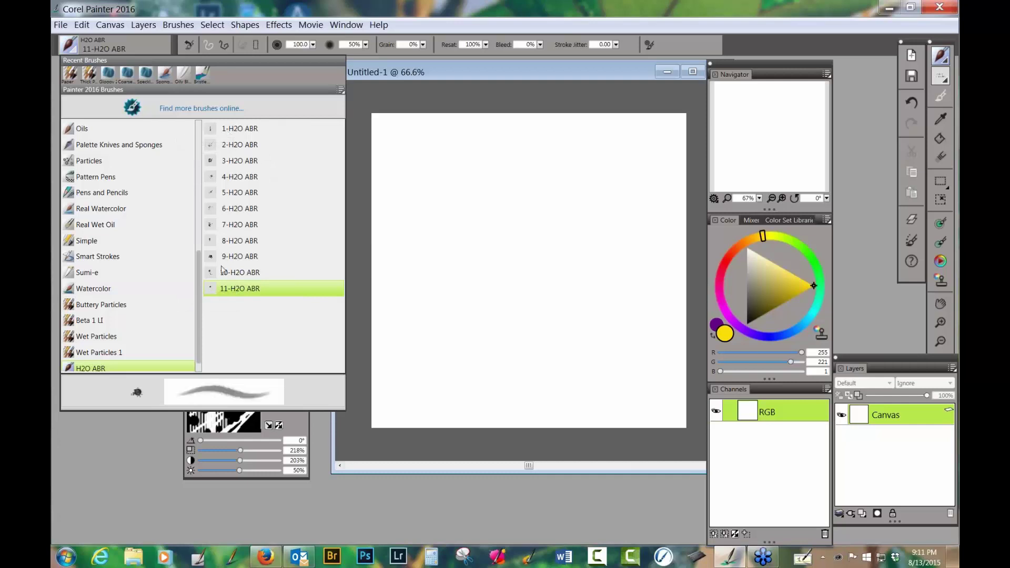
{"action": "left_click", "coordinate": [234, 128]}
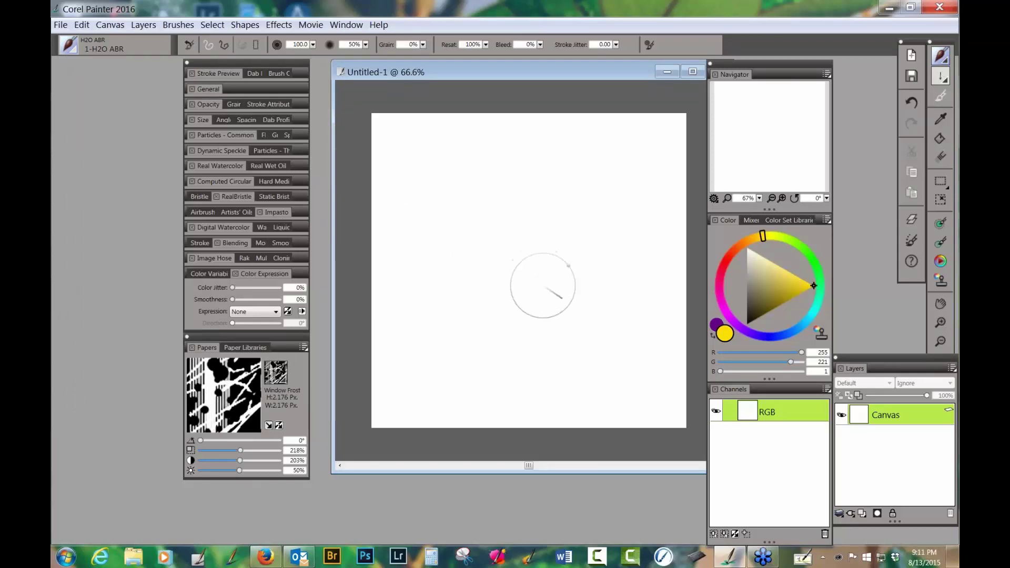
{"action": "left_click_drag", "start_coordinate": [542, 275], "coordinate": [542, 303]}
{"action": "left_click", "coordinate": [773, 309]}
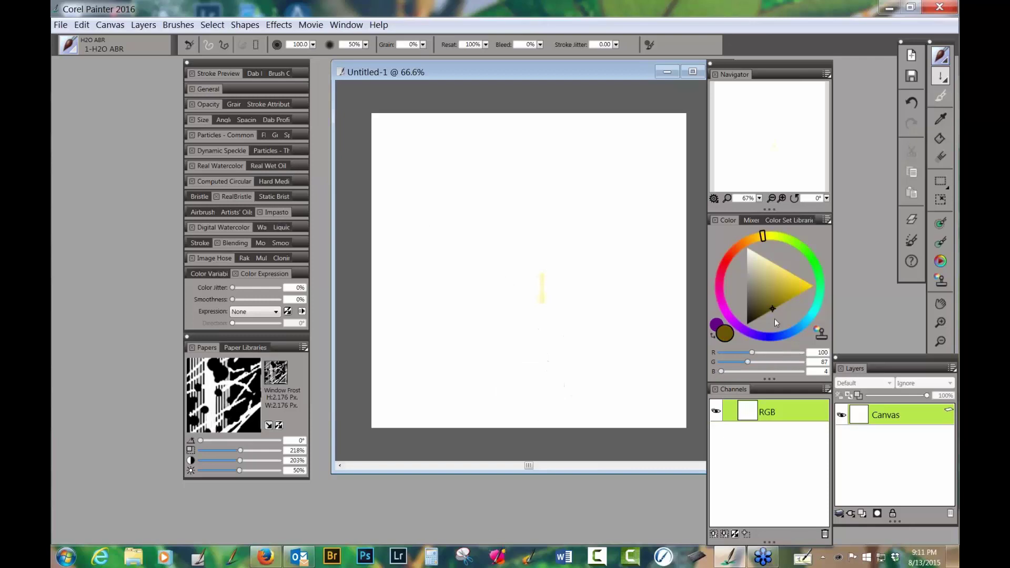
{"action": "left_click_drag", "start_coordinate": [509, 250], "coordinate": [508, 217]}
Step: Enlarge the 1-H2O ABR brush to 371.8 and stamp four large splatters of varying opacity on the canvas
{"action": "mouse_move", "coordinate": [535, 307]}
{"action": "left_mouse_down"}
{"action": "mouse_move", "coordinate": [522, 303]}
{"action": "mouse_move", "coordinate": [603, 410]}
{"action": "mouse_move", "coordinate": [594, 371]}
{"action": "left_mouse_up"}
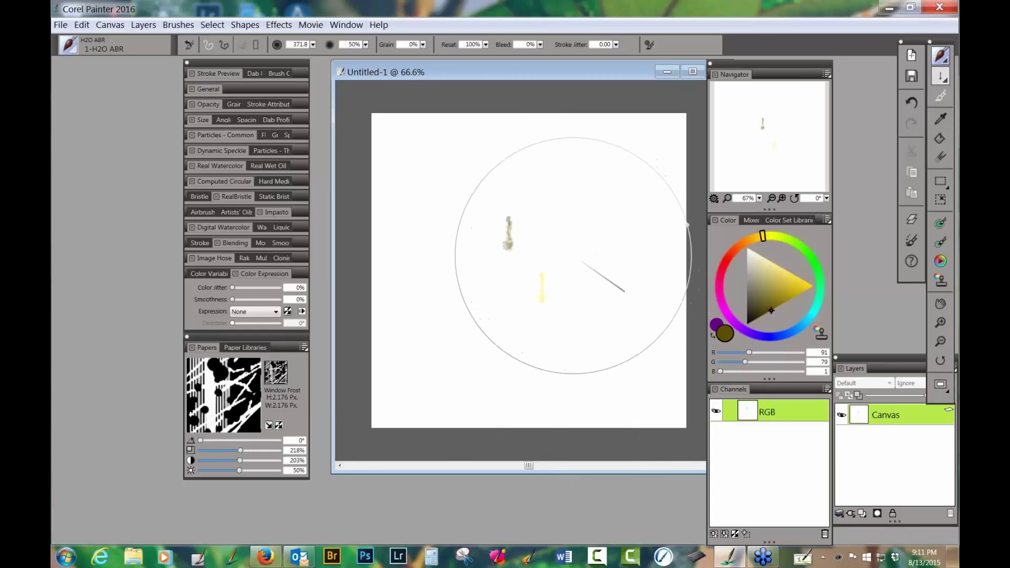
{"action": "left_click", "coordinate": [574, 313]}
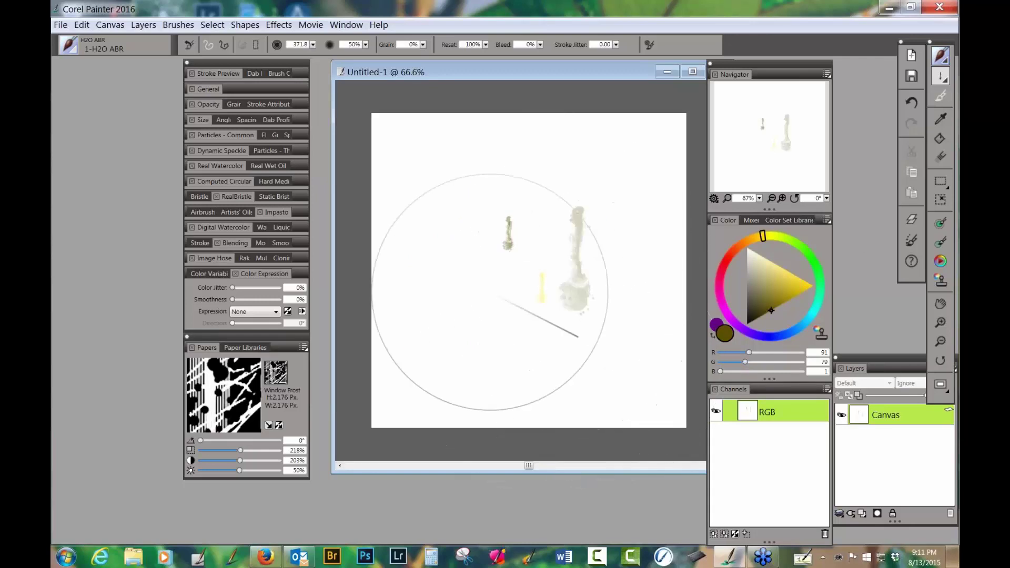
{"action": "left_click", "coordinate": [487, 329]}
{"action": "left_click", "coordinate": [518, 395]}
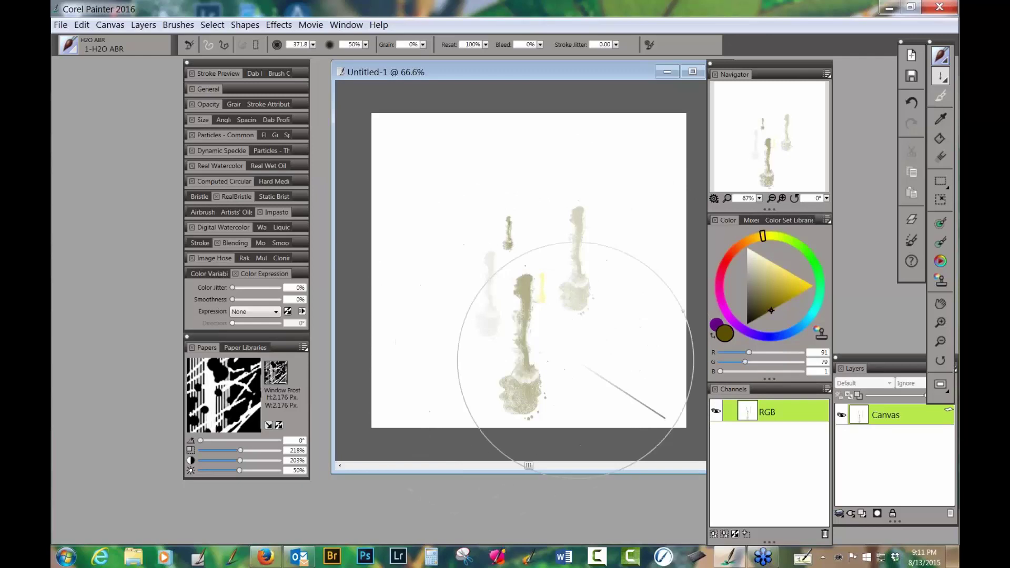
{"action": "left_click", "coordinate": [589, 378]}
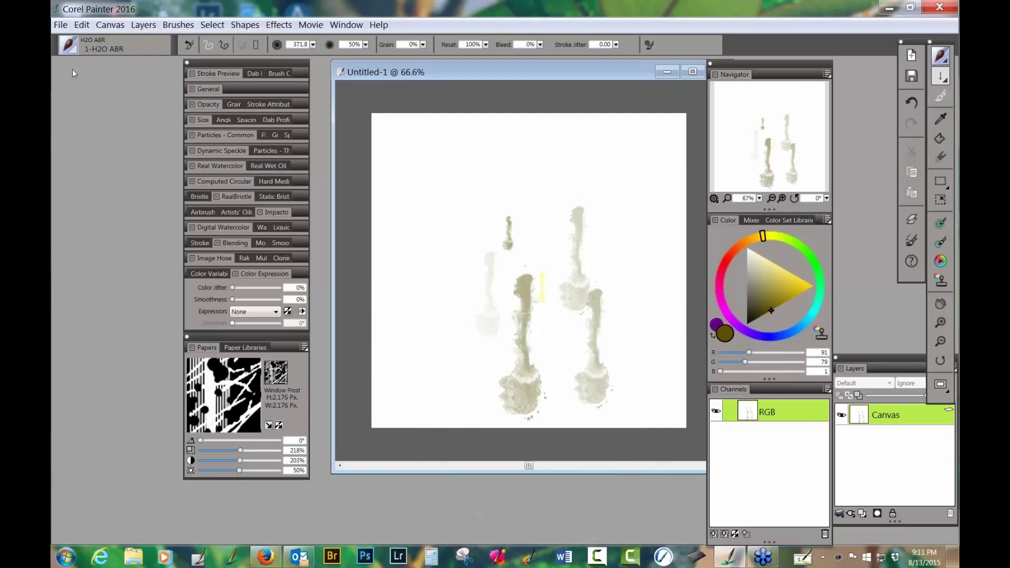
Step: Select the 2-H2O ABR brush, enlarge it to 210.9, and stamp several splatters along the canvas's right side
{"action": "left_click", "coordinate": [75, 53]}
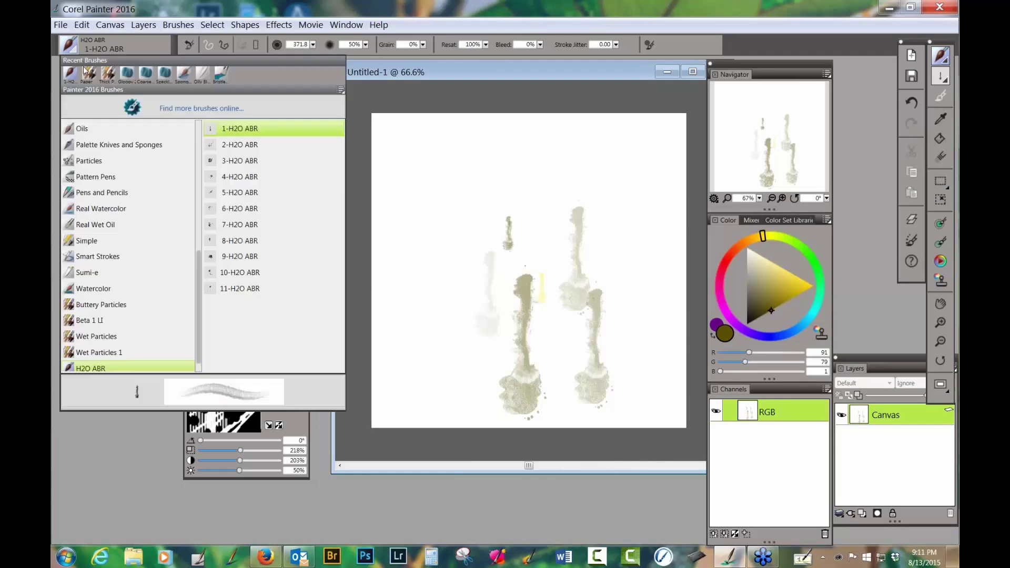
{"action": "left_click", "coordinate": [229, 147]}
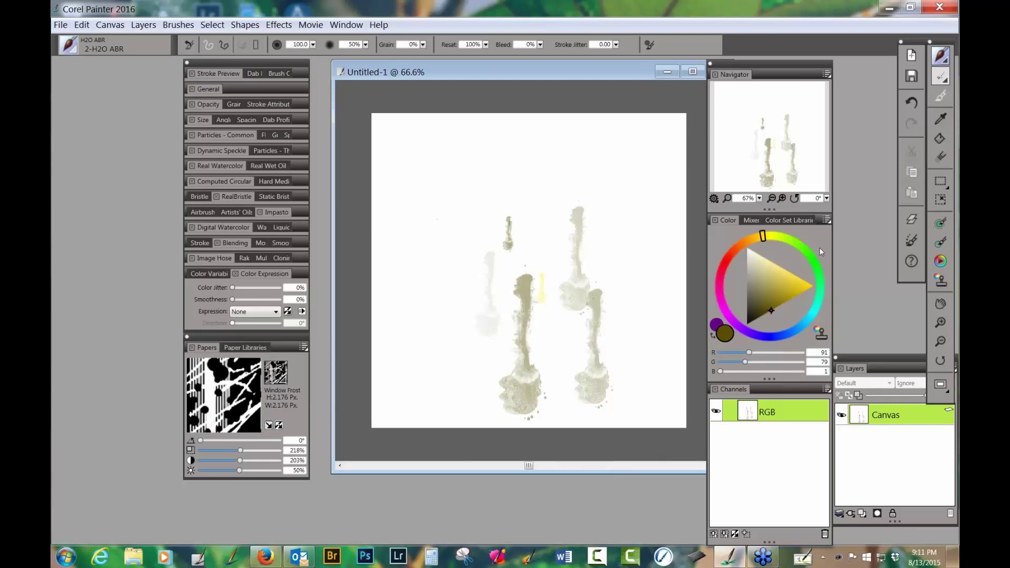
{"action": "mouse_move", "coordinate": [619, 235]}
{"action": "left_mouse_down"}
{"action": "mouse_move", "coordinate": [632, 258]}
{"action": "mouse_move", "coordinate": [613, 205]}
{"action": "mouse_move", "coordinate": [607, 333]}
{"action": "left_mouse_up"}
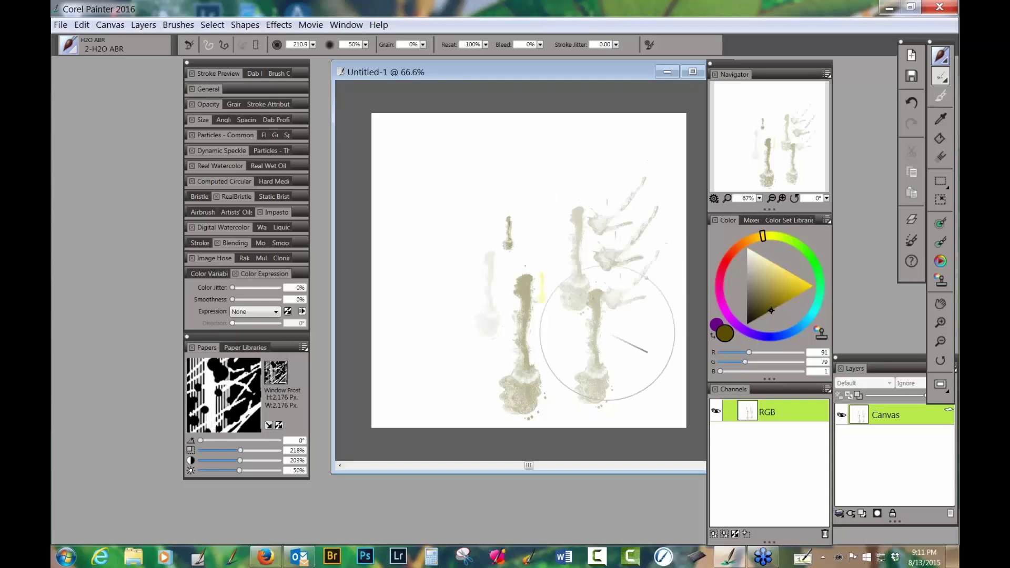
Step: Undo all the test stamps made with both H2O ABR brushes until the canvas is blank
{"action": "key", "text": "ctrl+z"}
{"action": "key", "text": "ctrl+z"}
{"action": "key", "text": "ctrl+z"}
{"action": "key", "text": "ctrl+z"}
{"action": "key", "text": "ctrl+z"}
{"action": "key", "text": "ctrl+z"}
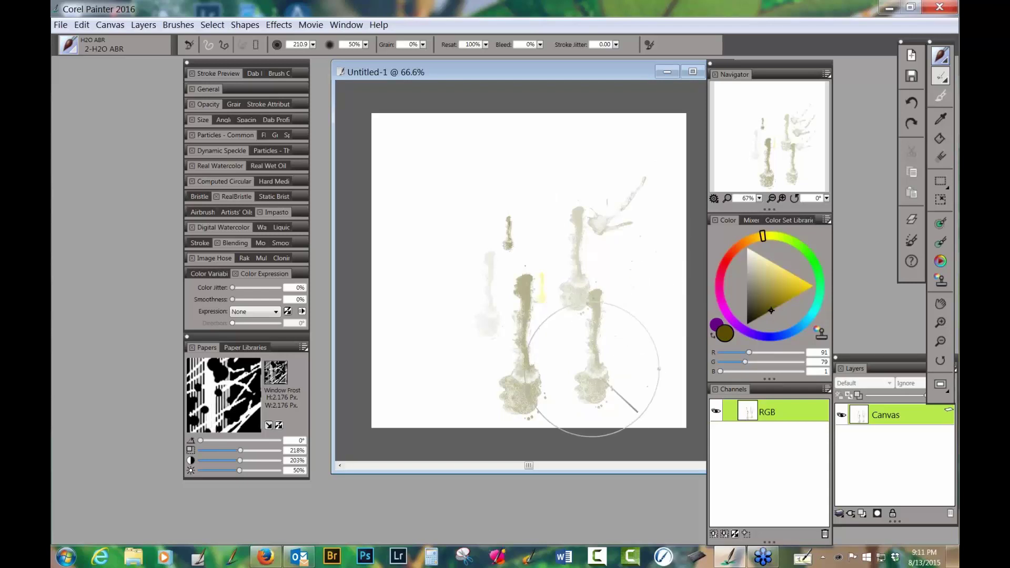
{"action": "key", "text": "ctrl+z"}
{"action": "key", "text": "ctrl+z"}
{"action": "key", "text": "ctrl+z"}
{"action": "key", "text": "ctrl+z"}
{"action": "key", "text": "ctrl+z"}
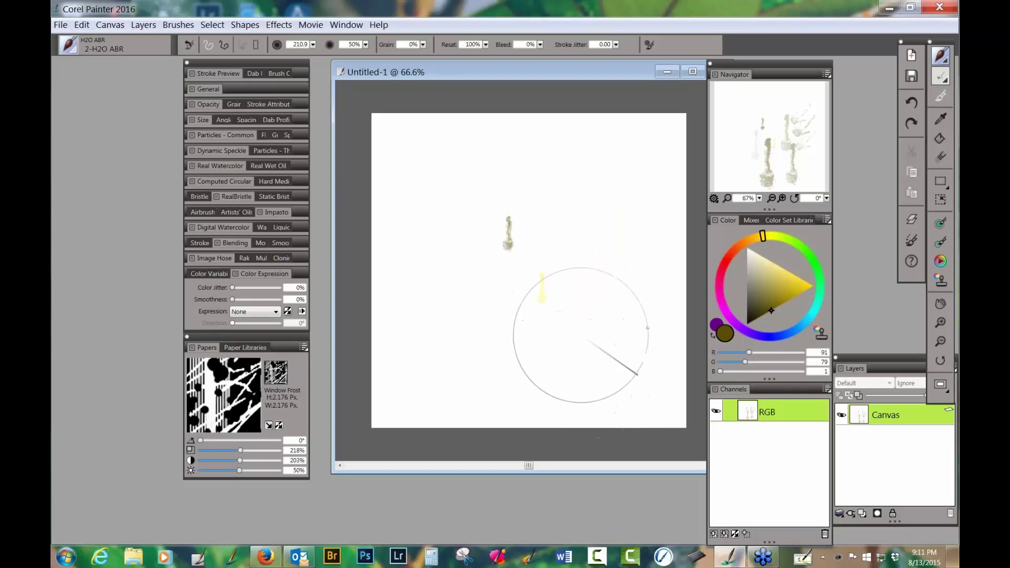
{"action": "key", "text": "ctrl+z"}
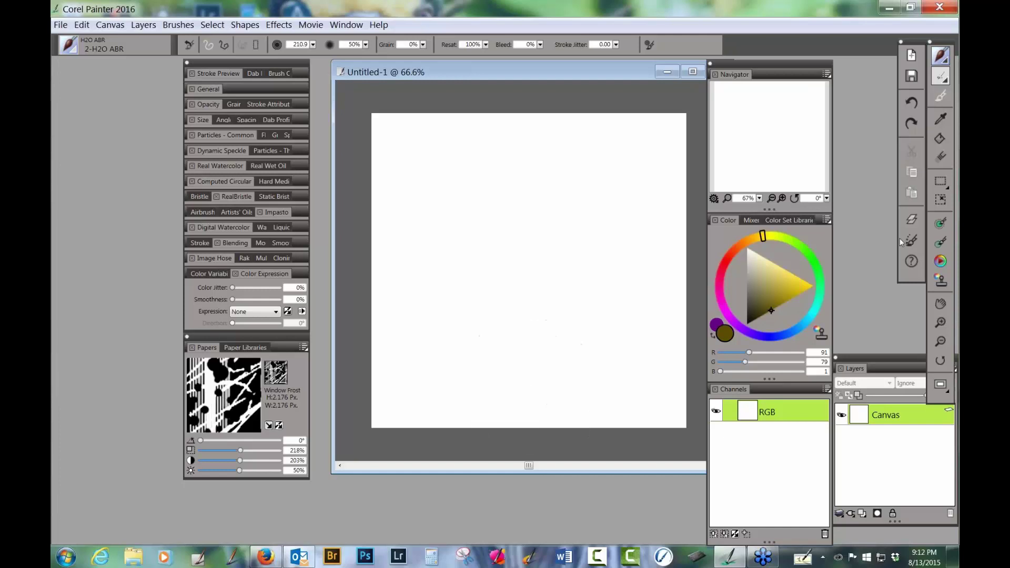
Step: Reduce the 2-H2O ABR brush to size 68.3 and paint a looping test stroke across the canvas
{"action": "left_click_drag", "start_coordinate": [546, 298], "coordinate": [563, 300]}
{"action": "mouse_move", "coordinate": [449, 333]}
{"action": "left_mouse_down"}
{"action": "mouse_move", "coordinate": [554, 230]}
{"action": "mouse_move", "coordinate": [516, 285]}
{"action": "mouse_move", "coordinate": [548, 305]}
{"action": "mouse_move", "coordinate": [588, 310]}
{"action": "mouse_move", "coordinate": [500, 309]}
{"action": "mouse_move", "coordinate": [563, 342]}
{"action": "mouse_move", "coordinate": [478, 395]}
{"action": "left_mouse_up"}
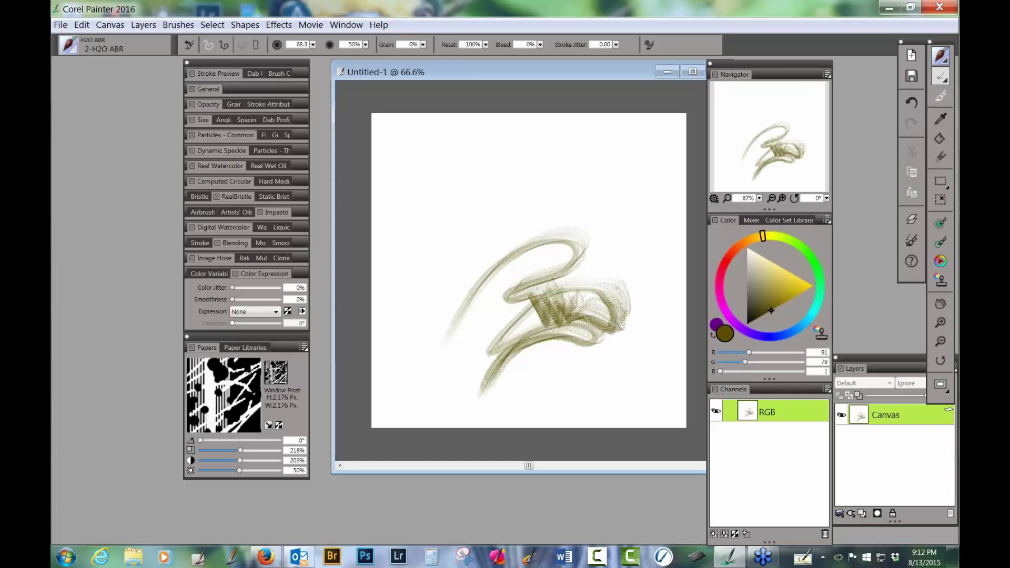
Step: Set the brush's Spacing to 1% and Min Spacing to 0.1, and paint a looping test stroke above the first one
{"action": "left_click", "coordinate": [267, 274]}
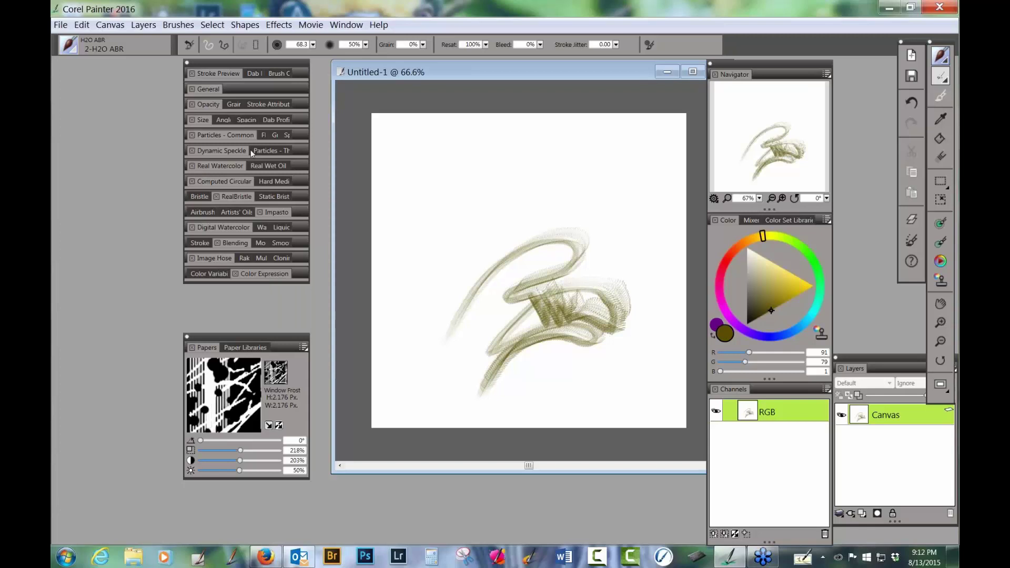
{"action": "left_click", "coordinate": [245, 120]}
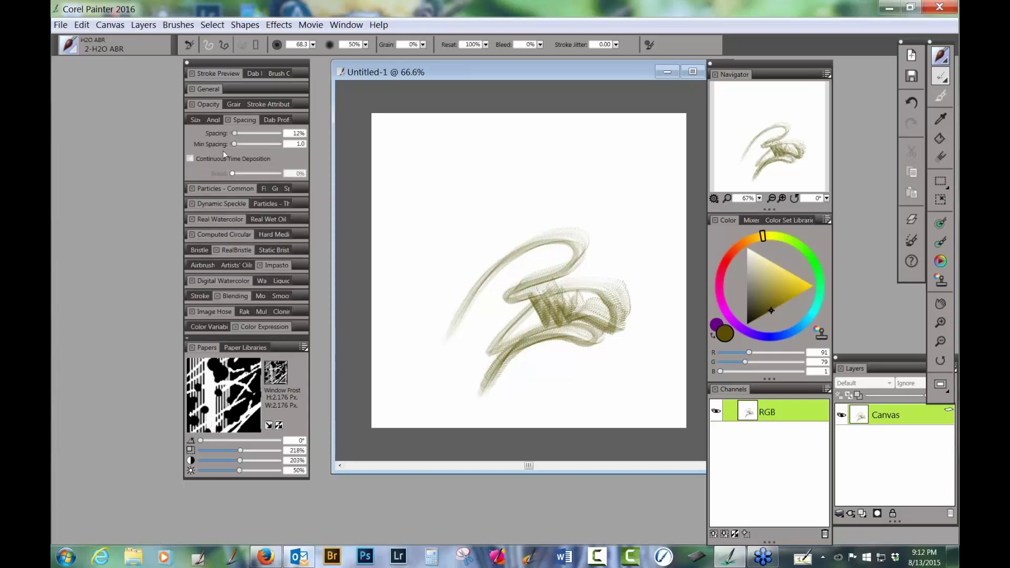
{"action": "left_click_drag", "start_coordinate": [234, 133], "coordinate": [227, 133]}
{"action": "mouse_move", "coordinate": [432, 245]}
{"action": "left_mouse_down"}
{"action": "mouse_move", "coordinate": [474, 183]}
{"action": "mouse_move", "coordinate": [522, 178]}
{"action": "mouse_move", "coordinate": [491, 216]}
{"action": "mouse_move", "coordinate": [539, 207]}
{"action": "mouse_move", "coordinate": [569, 223]}
{"action": "mouse_move", "coordinate": [550, 200]}
{"action": "mouse_move", "coordinate": [593, 159]}
{"action": "mouse_move", "coordinate": [638, 201]}
{"action": "mouse_move", "coordinate": [610, 233]}
{"action": "mouse_move", "coordinate": [591, 236]}
{"action": "mouse_move", "coordinate": [637, 254]}
{"action": "mouse_move", "coordinate": [536, 211]}
{"action": "mouse_move", "coordinate": [423, 278]}
{"action": "left_mouse_up"}
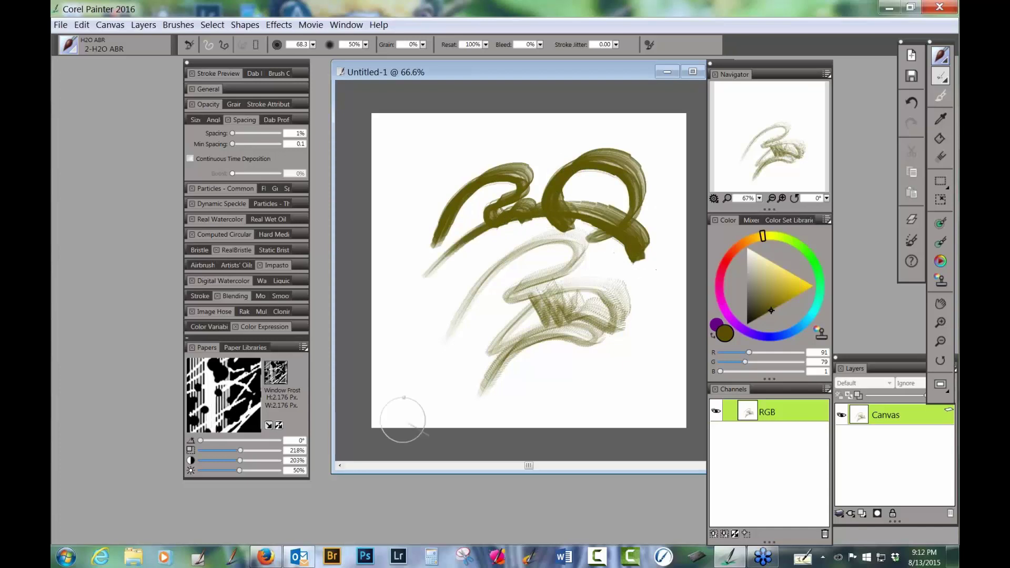
Step: Undo the looping test strokes and paint a fresh curved stroke across the blank canvas
{"action": "key", "text": "ctrl+z"}
{"action": "key", "text": "ctrl+z"}
{"action": "key", "text": "ctrl+z"}
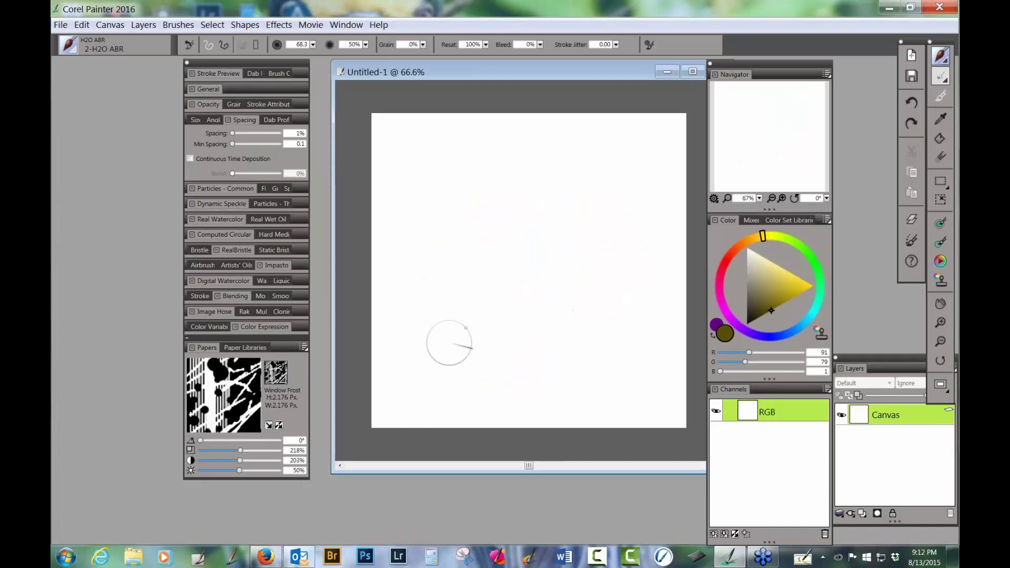
{"action": "mouse_move", "coordinate": [449, 343]}
{"action": "left_mouse_down"}
{"action": "mouse_move", "coordinate": [463, 206]}
{"action": "mouse_move", "coordinate": [523, 269]}
{"action": "mouse_move", "coordinate": [605, 234]}
{"action": "left_mouse_up"}
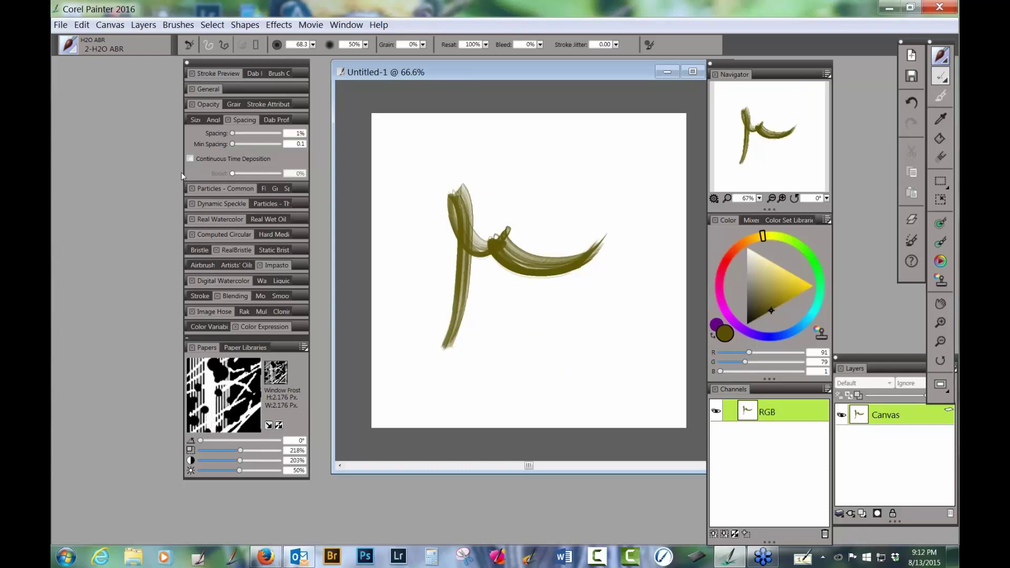
Step: Set the 2-H2O ABR brush's Subcategory to Grainy Alpha Blend and its Grain to 31%
{"action": "left_click", "coordinate": [210, 89]}
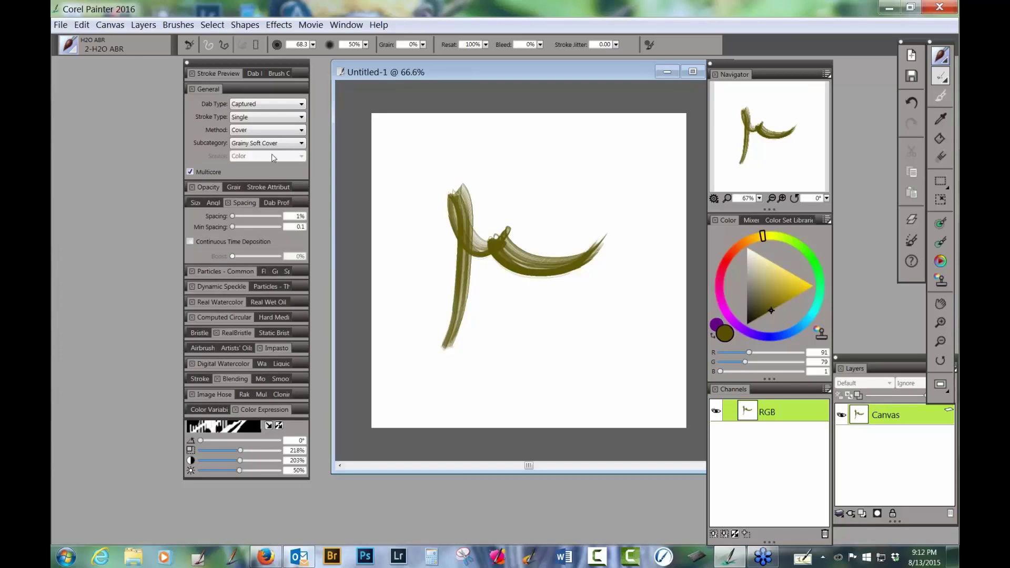
{"action": "left_click", "coordinate": [302, 146]}
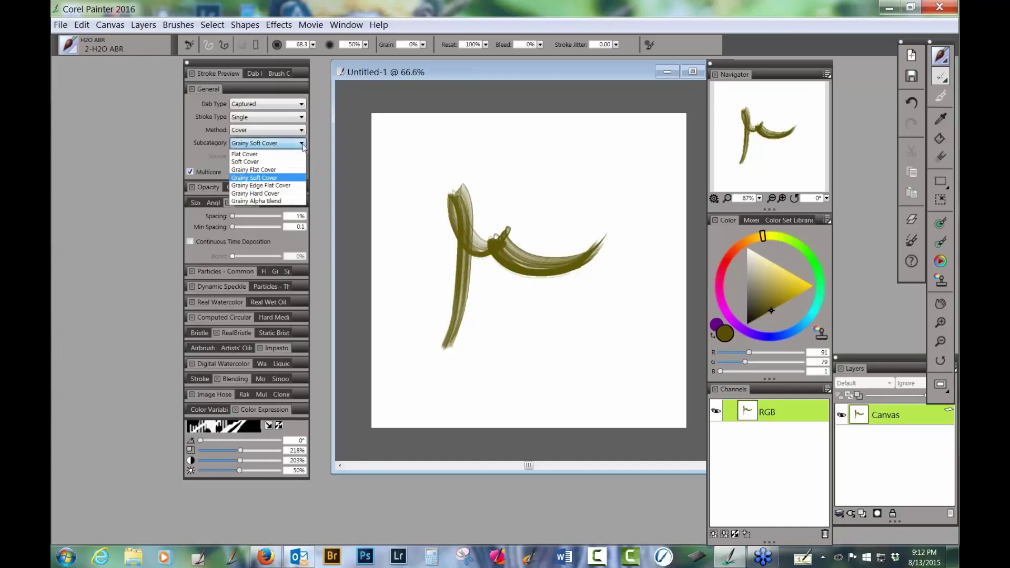
{"action": "left_click", "coordinate": [282, 201]}
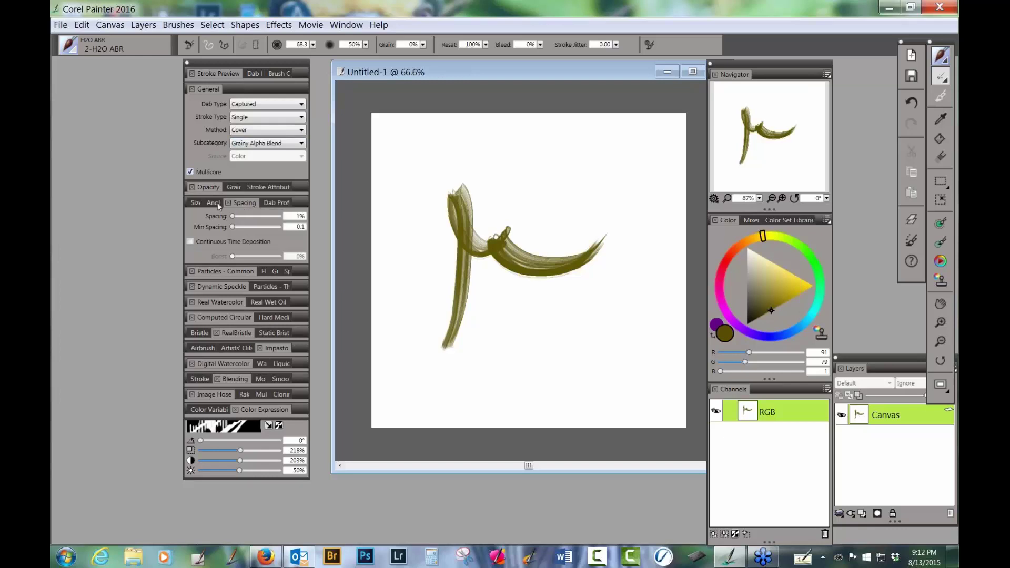
{"action": "left_click", "coordinate": [234, 188]}
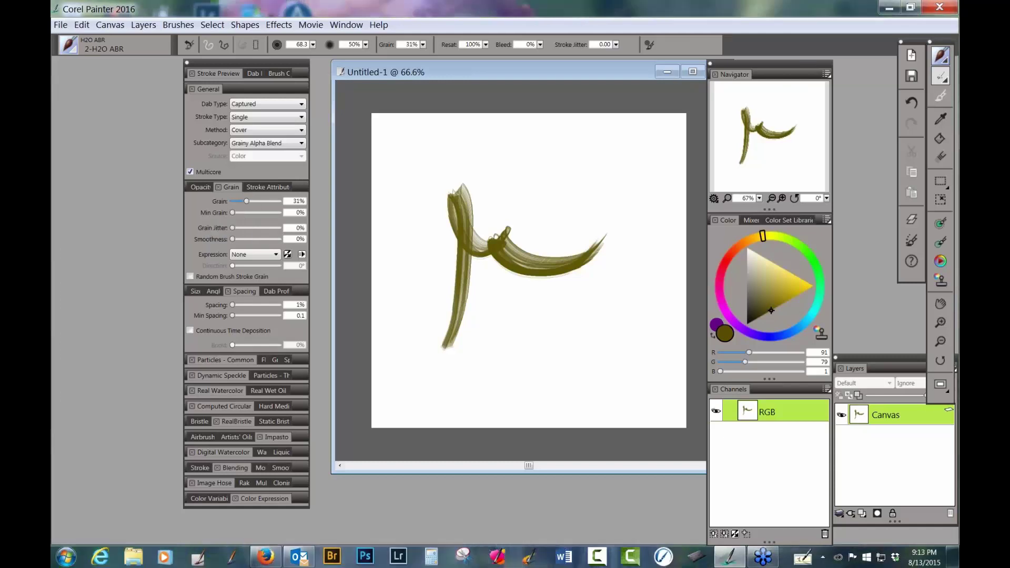
{"action": "key", "text": "v"}
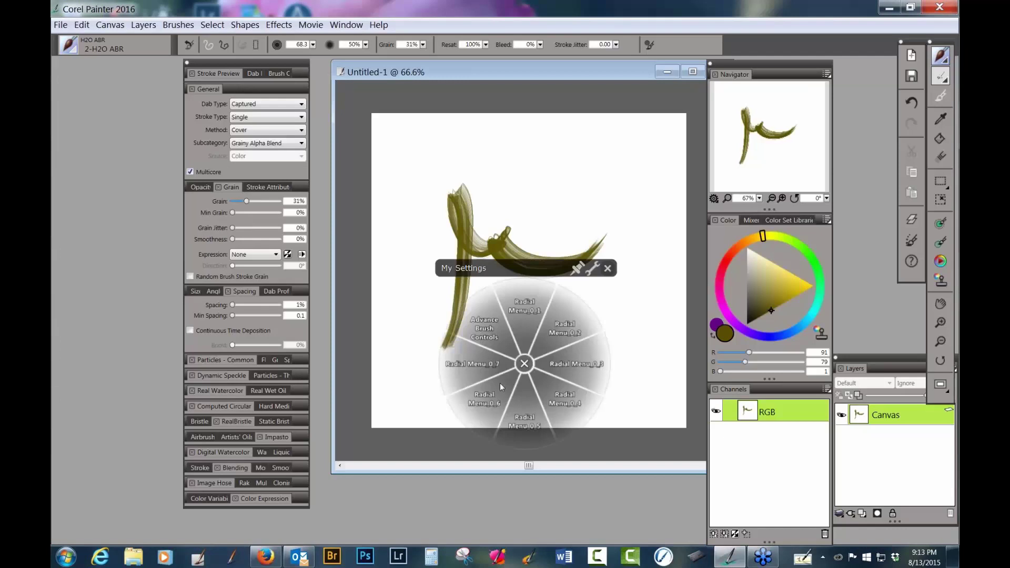
{"action": "left_click", "coordinate": [476, 368]}
{"action": "left_click", "coordinate": [531, 353]}
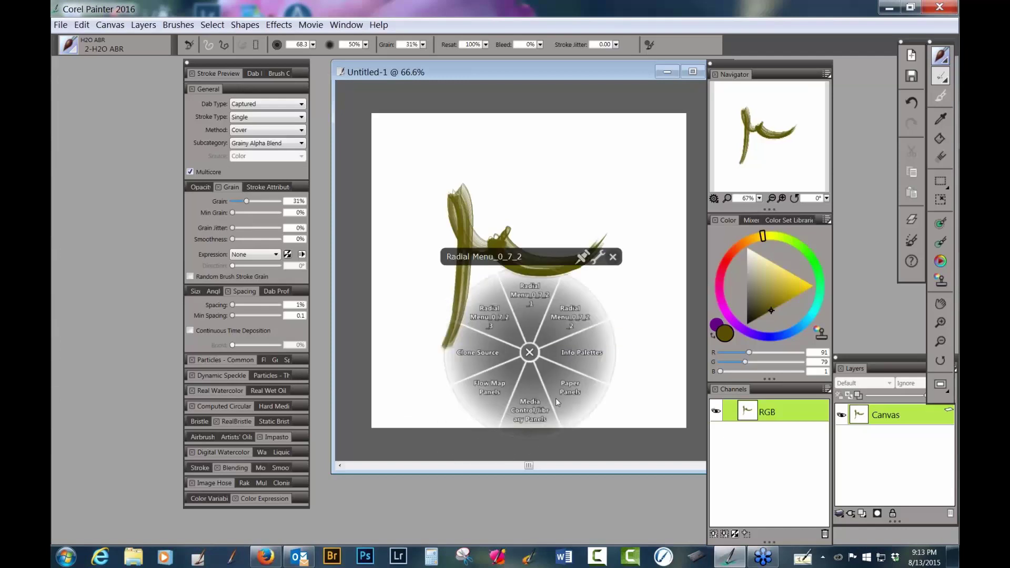
{"action": "left_click", "coordinate": [571, 316]}
{"action": "left_click", "coordinate": [573, 313]}
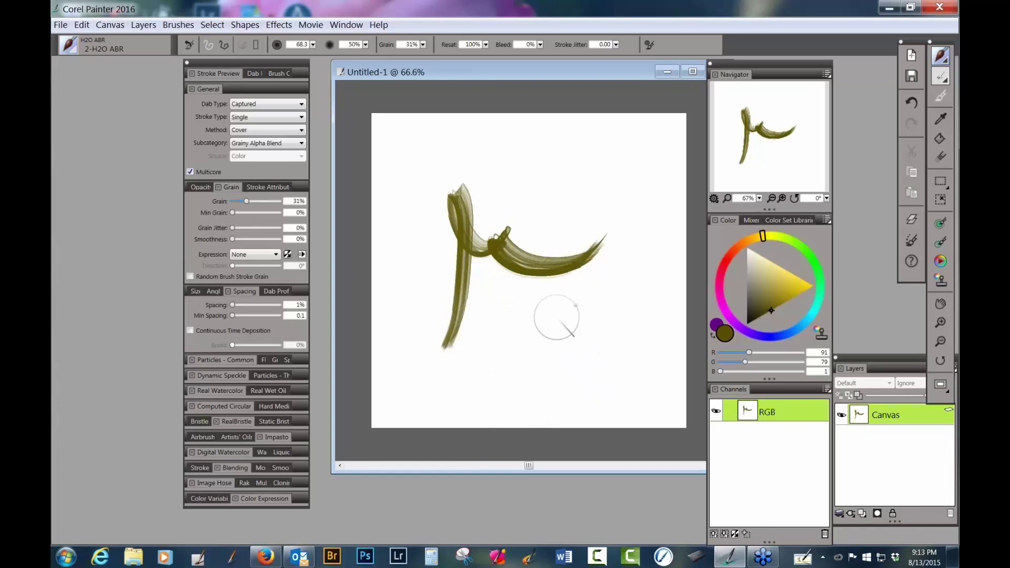
{"action": "key", "text": "slash"}
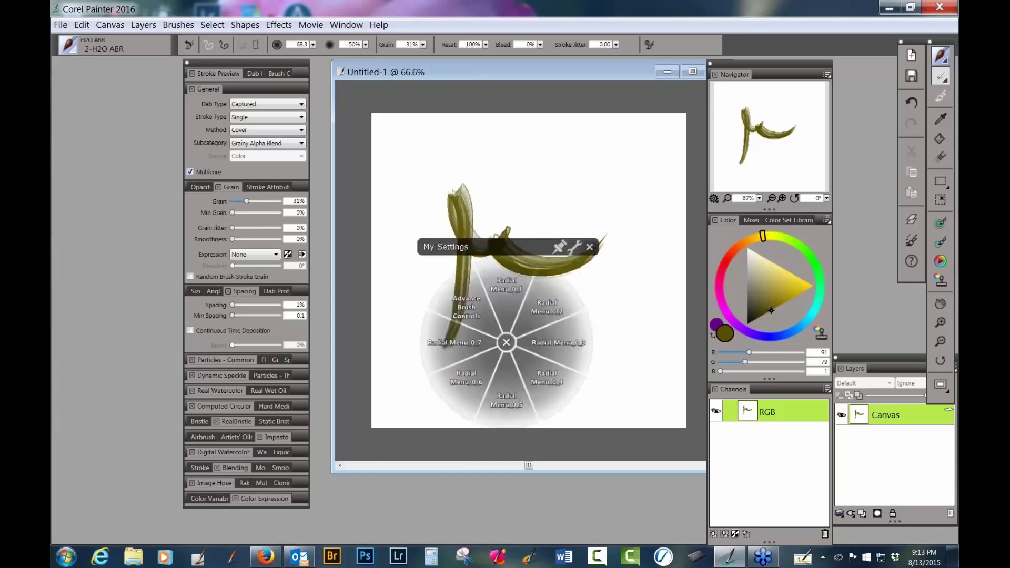
{"action": "left_click", "coordinate": [454, 346]}
{"action": "left_click", "coordinate": [507, 321]}
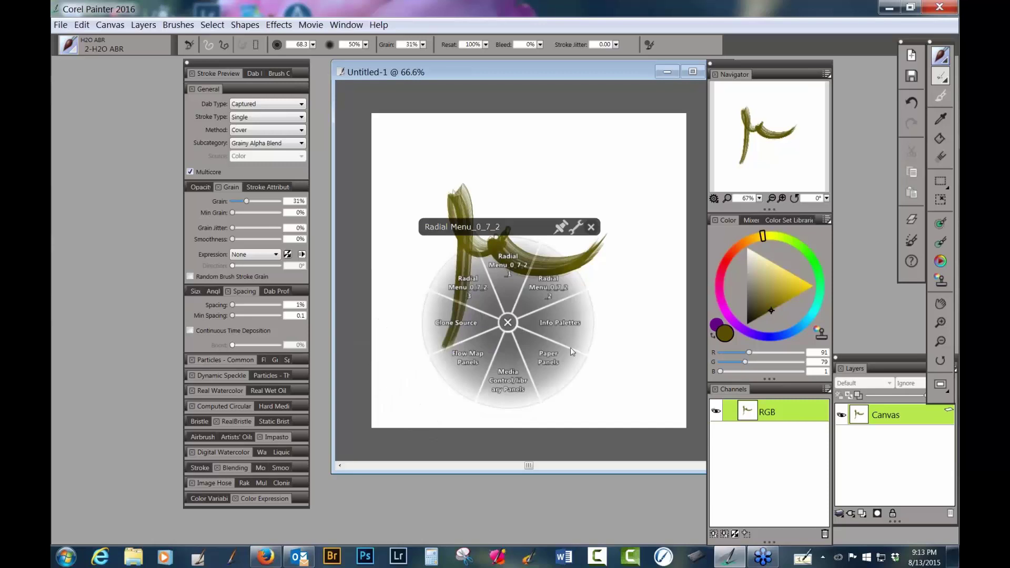
{"action": "key", "text": "Escape"}
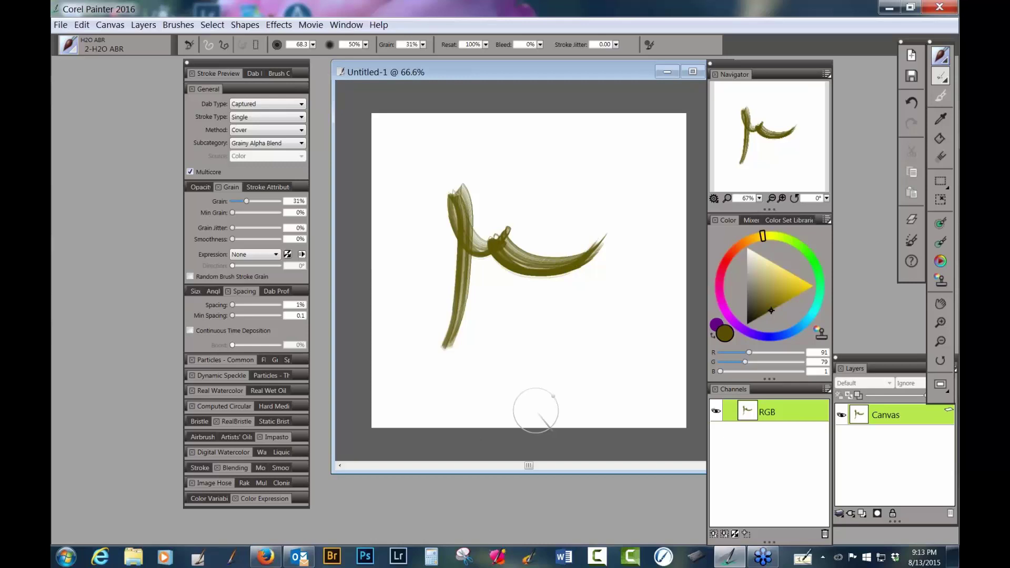
Step: Bring up the paper panels and move them clear of the brush controls, beside the canvas
{"action": "key", "text": "slash"}
{"action": "left_click", "coordinate": [466, 378]}
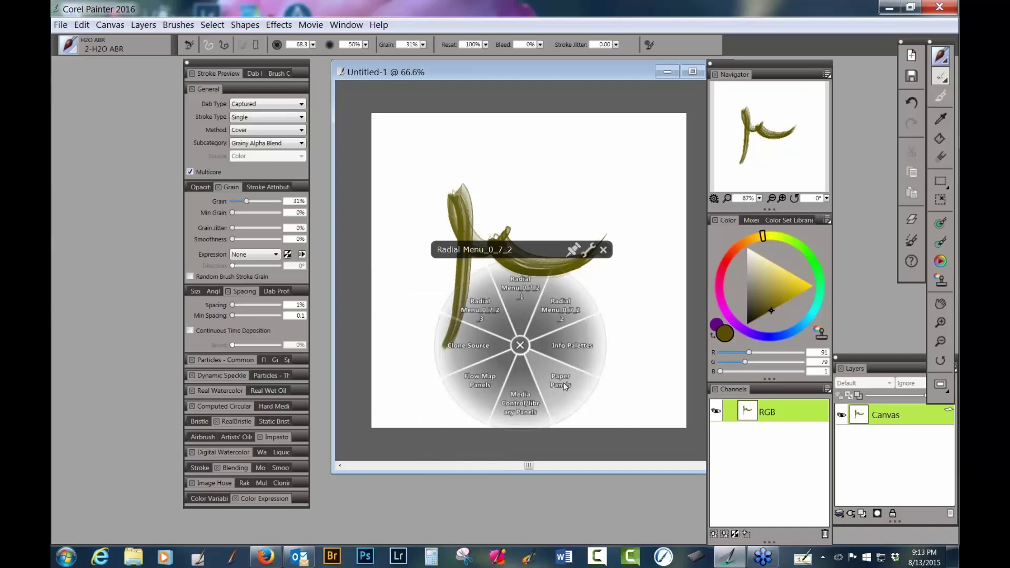
{"action": "left_click", "coordinate": [559, 384]}
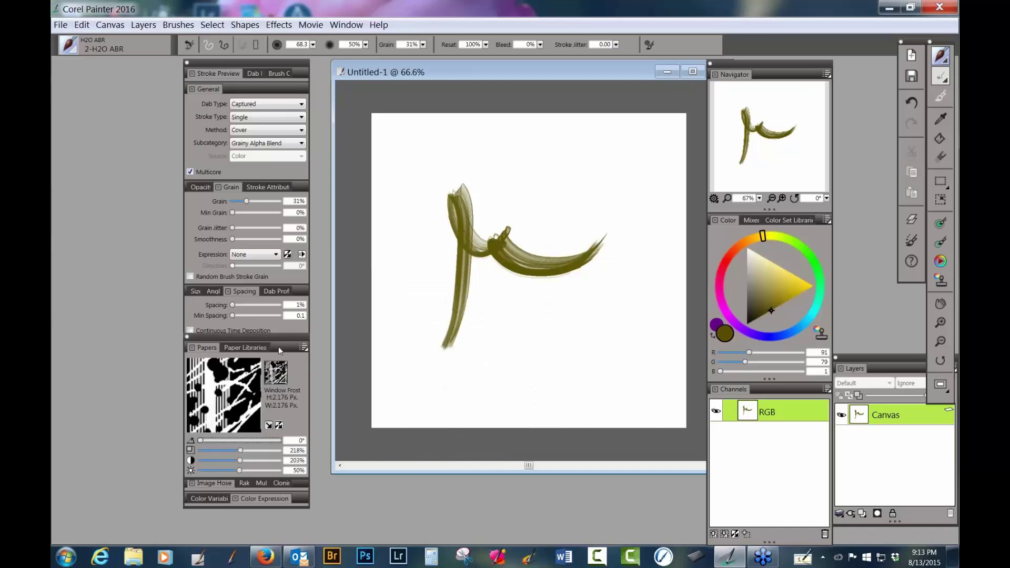
{"action": "left_click_drag", "start_coordinate": [279, 348], "coordinate": [406, 355]}
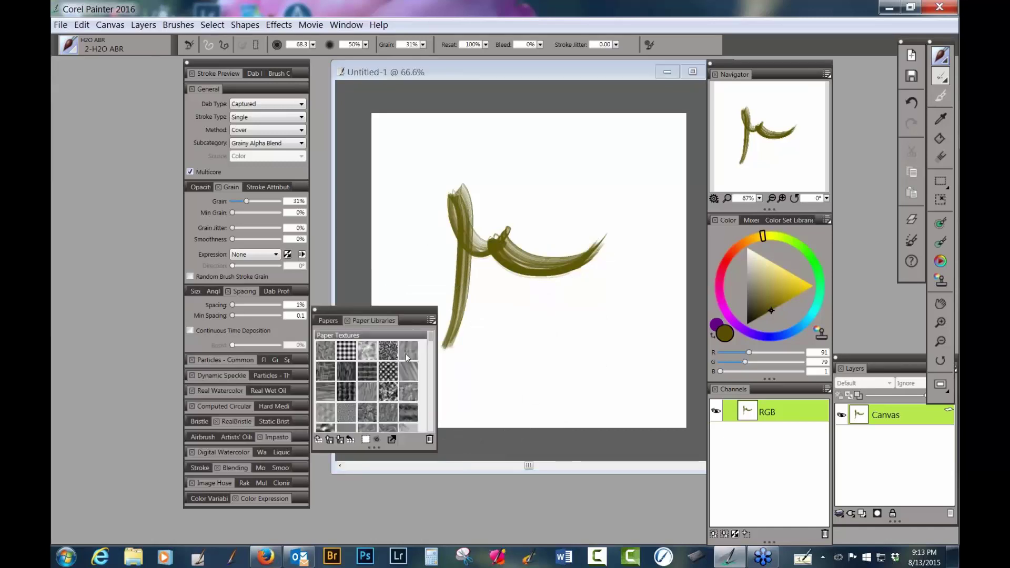
Step: Select Gessoed Canvas from the Paper Textures library as the current paper
{"action": "left_click", "coordinate": [369, 372]}
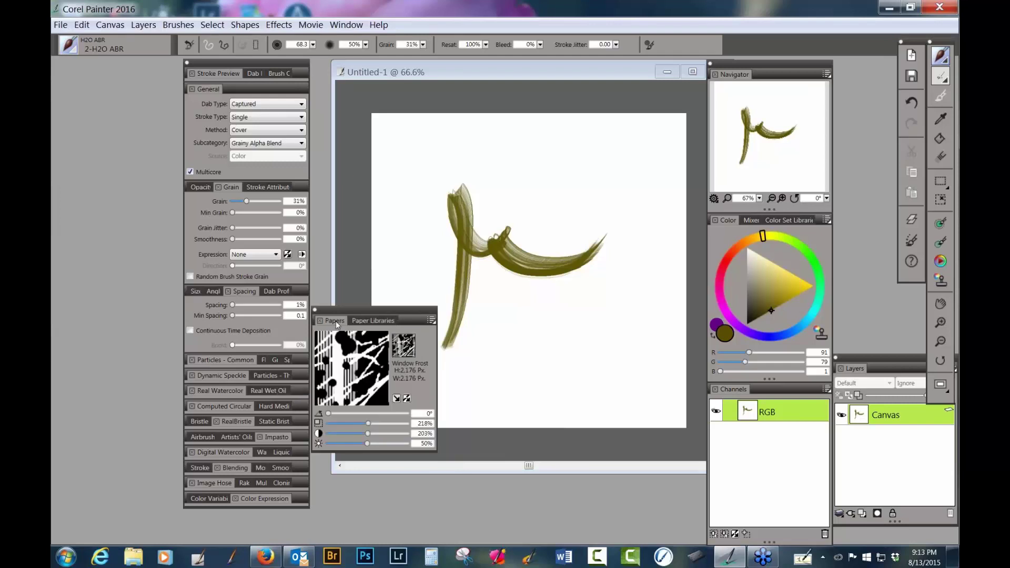
{"action": "left_click", "coordinate": [415, 362]}
{"action": "left_click_drag", "start_coordinate": [510, 384], "coordinate": [510, 354]}
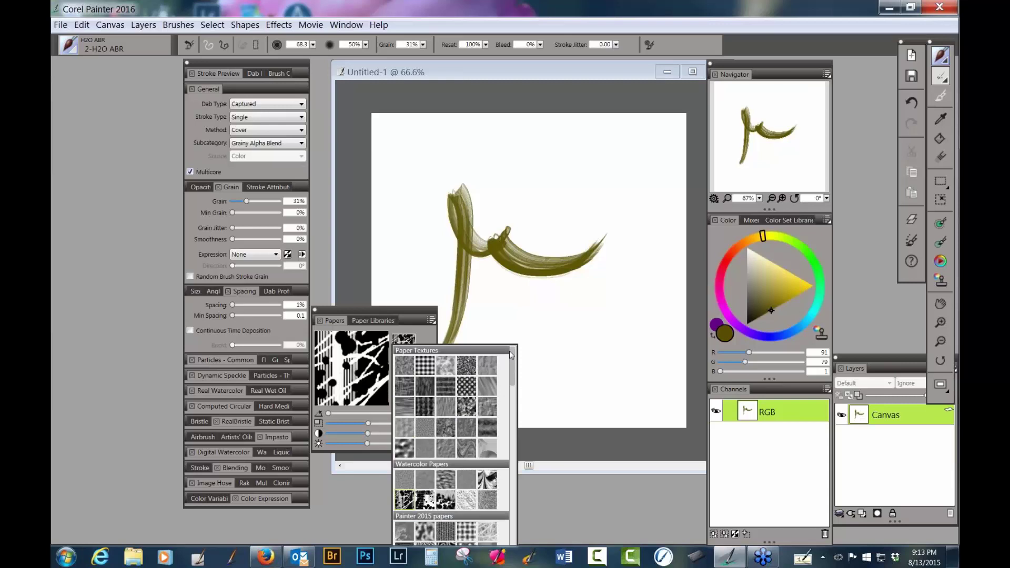
{"action": "left_click", "coordinate": [416, 435]}
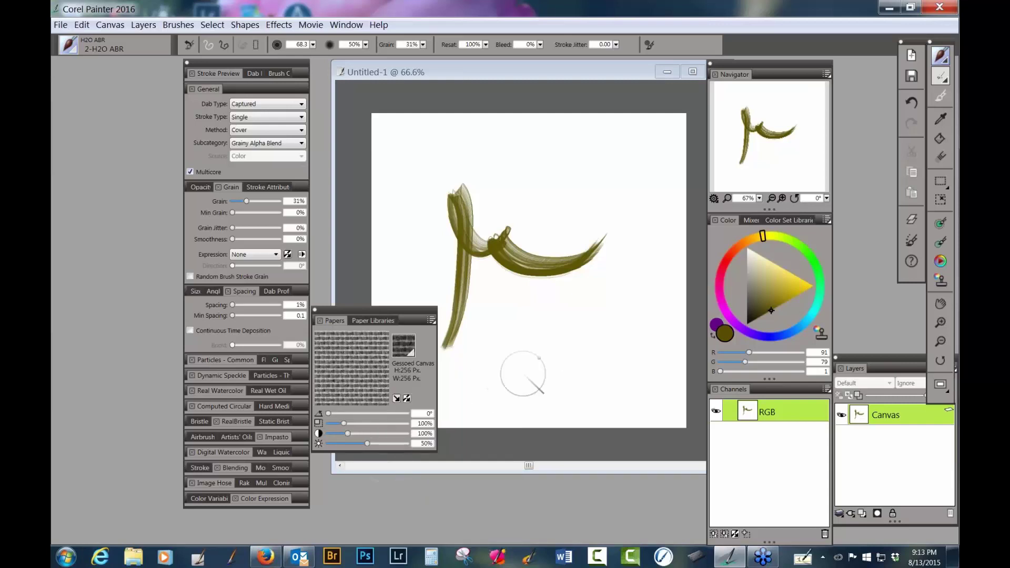
Step: Paint a test patch in the canvas's lower right, raise the brush's Grain to 100%, and paint another patch above it
{"action": "mouse_move", "coordinate": [523, 372]}
{"action": "left_mouse_down"}
{"action": "mouse_move", "coordinate": [556, 337]}
{"action": "mouse_move", "coordinate": [582, 366]}
{"action": "mouse_move", "coordinate": [582, 350]}
{"action": "mouse_move", "coordinate": [574, 360]}
{"action": "mouse_move", "coordinate": [597, 359]}
{"action": "mouse_move", "coordinate": [605, 326]}
{"action": "mouse_move", "coordinate": [534, 379]}
{"action": "left_mouse_up"}
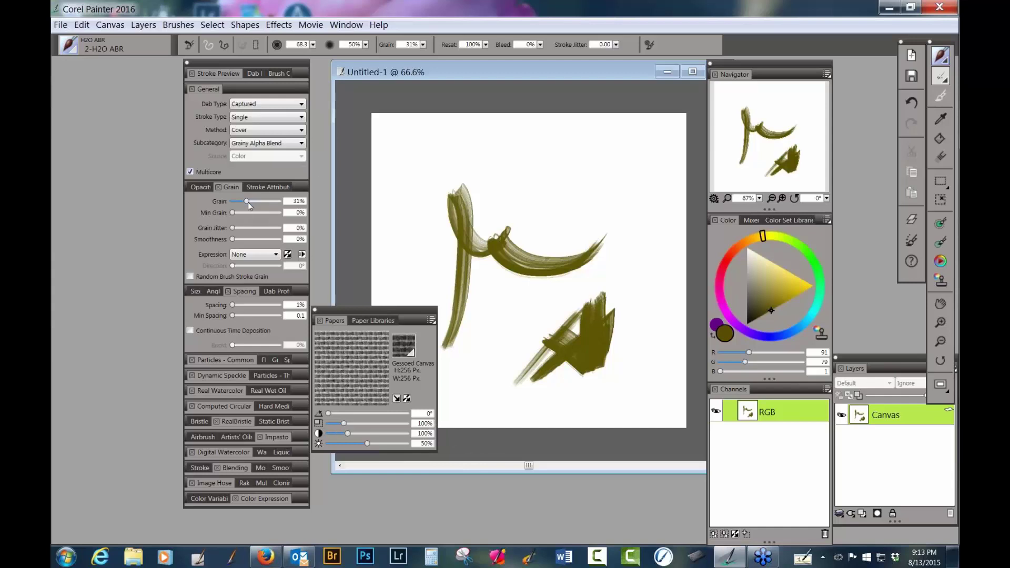
{"action": "left_click_drag", "start_coordinate": [247, 202], "coordinate": [311, 208]}
{"action": "mouse_move", "coordinate": [485, 360]}
{"action": "left_mouse_down"}
{"action": "mouse_move", "coordinate": [514, 309]}
{"action": "mouse_move", "coordinate": [507, 337]}
{"action": "mouse_move", "coordinate": [507, 313]}
{"action": "mouse_move", "coordinate": [499, 329]}
{"action": "mouse_move", "coordinate": [524, 311]}
{"action": "mouse_move", "coordinate": [517, 305]}
{"action": "mouse_move", "coordinate": [536, 315]}
{"action": "mouse_move", "coordinate": [524, 342]}
{"action": "mouse_move", "coordinate": [558, 295]}
{"action": "mouse_move", "coordinate": [594, 269]}
{"action": "mouse_move", "coordinate": [557, 308]}
{"action": "mouse_move", "coordinate": [584, 276]}
{"action": "mouse_move", "coordinate": [594, 281]}
{"action": "mouse_move", "coordinate": [558, 268]}
{"action": "mouse_move", "coordinate": [584, 237]}
{"action": "mouse_move", "coordinate": [591, 267]}
{"action": "mouse_move", "coordinate": [599, 221]}
{"action": "mouse_move", "coordinate": [563, 226]}
{"action": "left_mouse_up"}
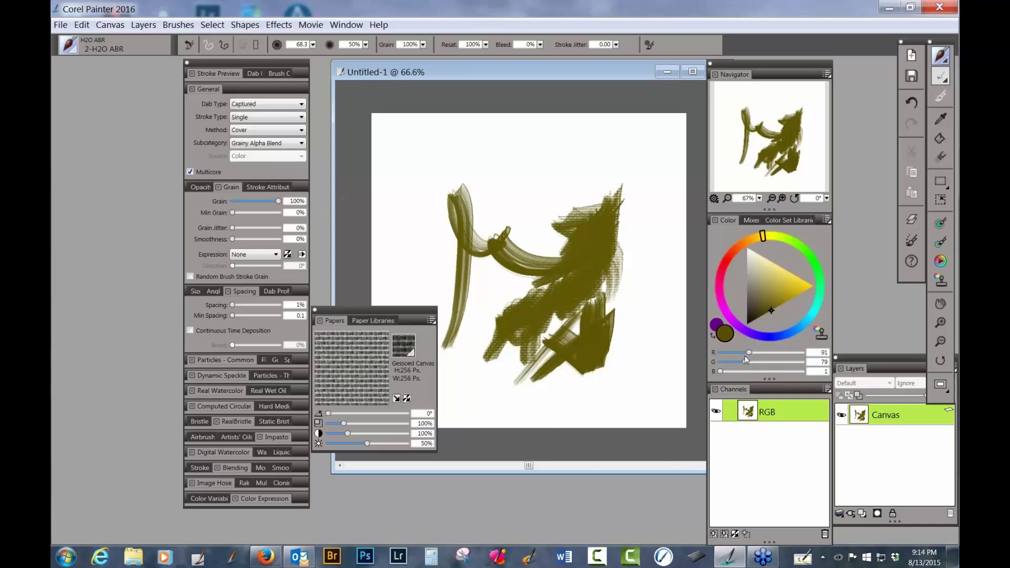
Step: Clear all the paint from the canvas and add a new layer above it
{"action": "key", "text": "ctrl+a"}
{"action": "key", "text": "Delete"}
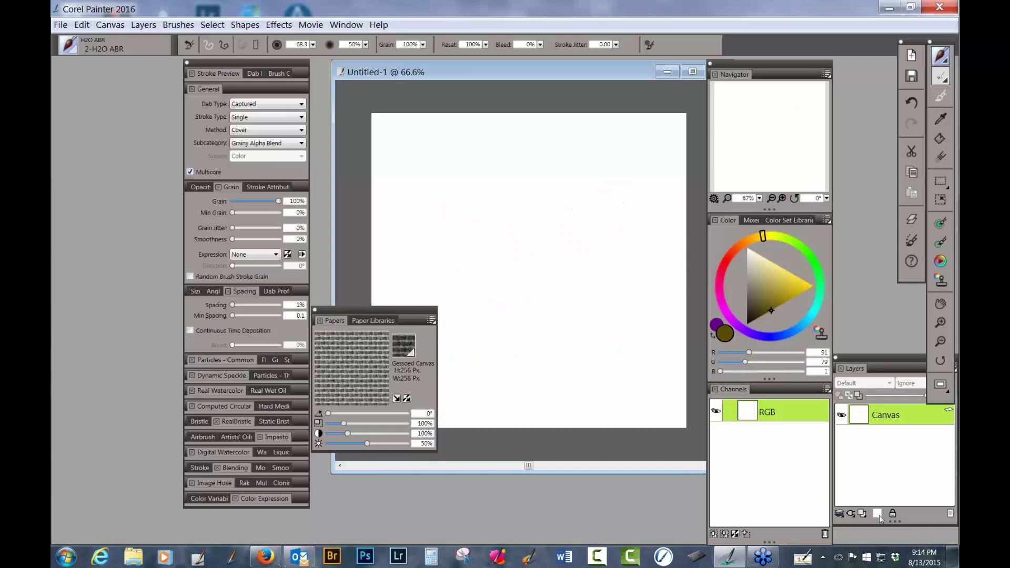
{"action": "left_click", "coordinate": [862, 514]}
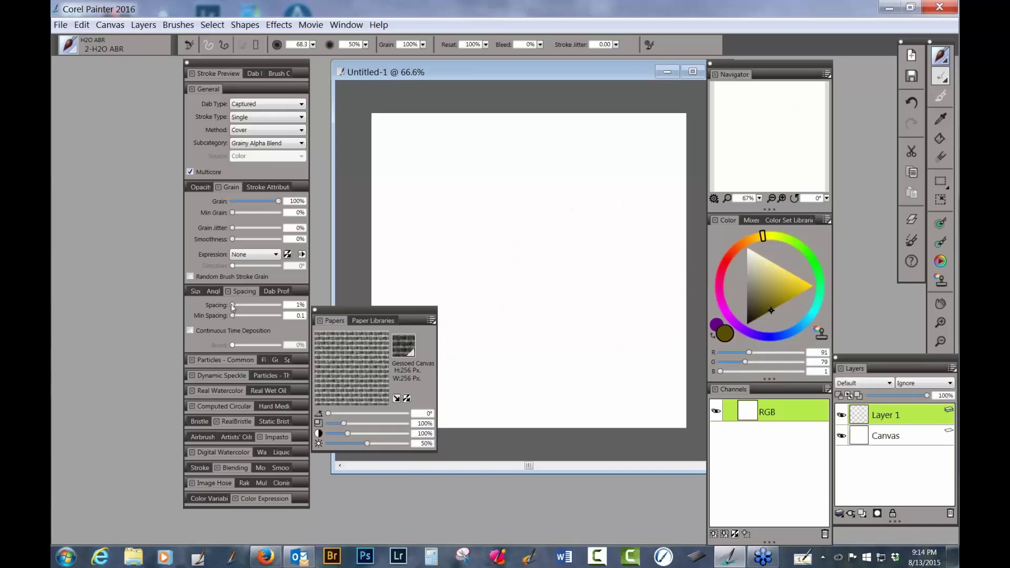
Step: Enable Enhanced Layer Blending and Dryout to transparency for the brush, and set the Dryout Amount to 3000
{"action": "left_click", "coordinate": [238, 292]}
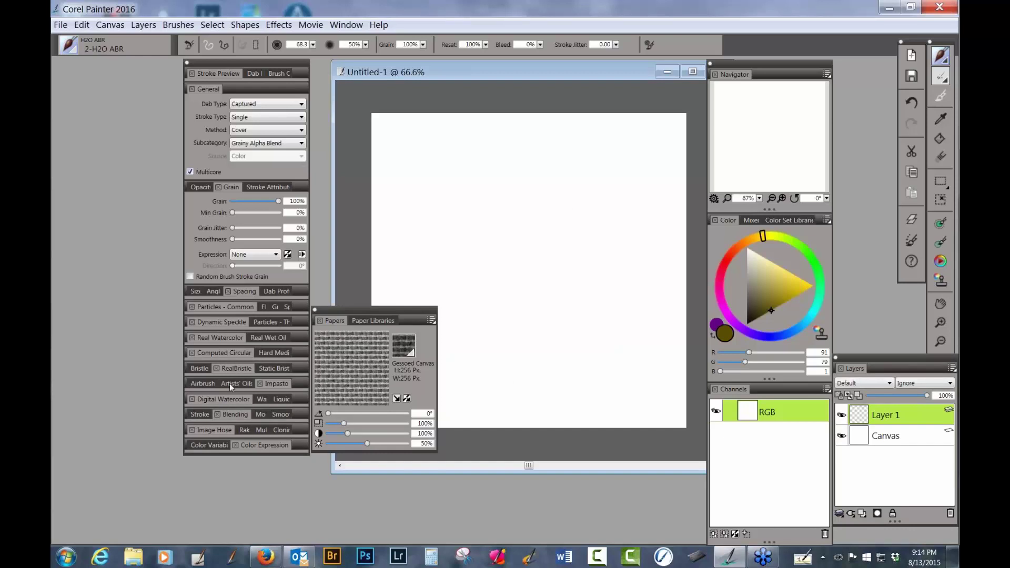
{"action": "left_click", "coordinate": [243, 416]}
{"action": "left_click", "coordinate": [228, 442]}
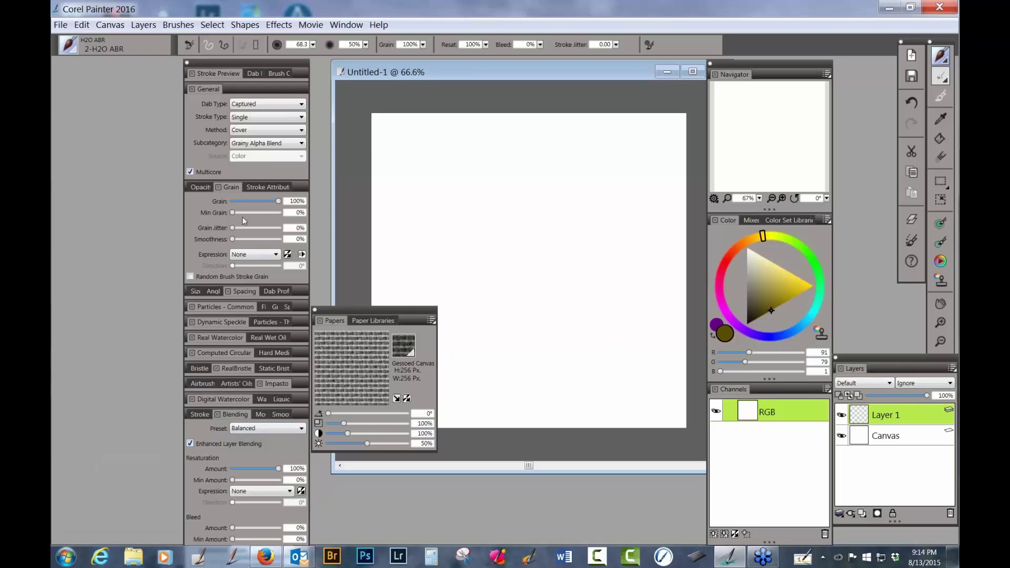
{"action": "left_click", "coordinate": [230, 187]}
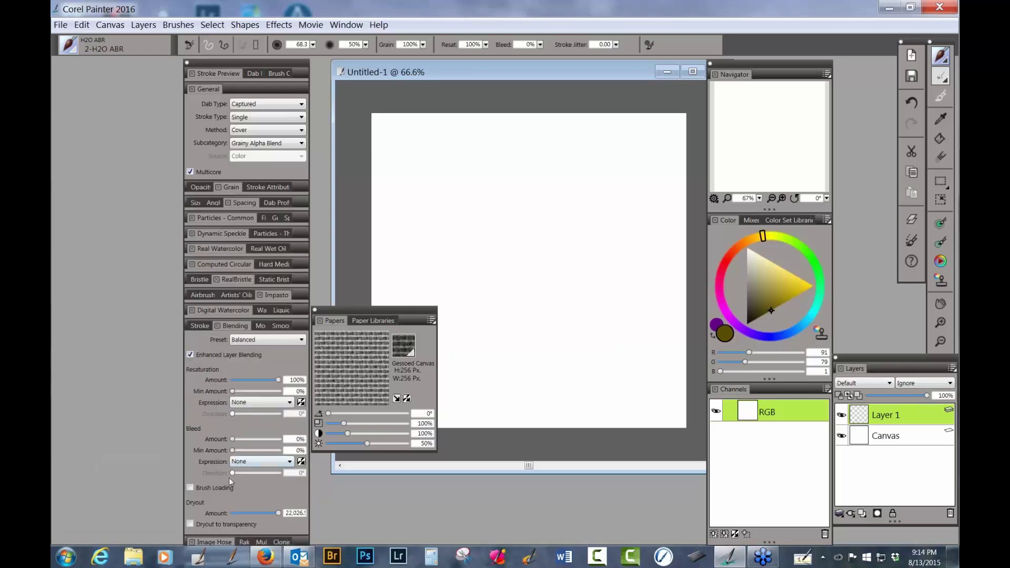
{"action": "left_click", "coordinate": [190, 524]}
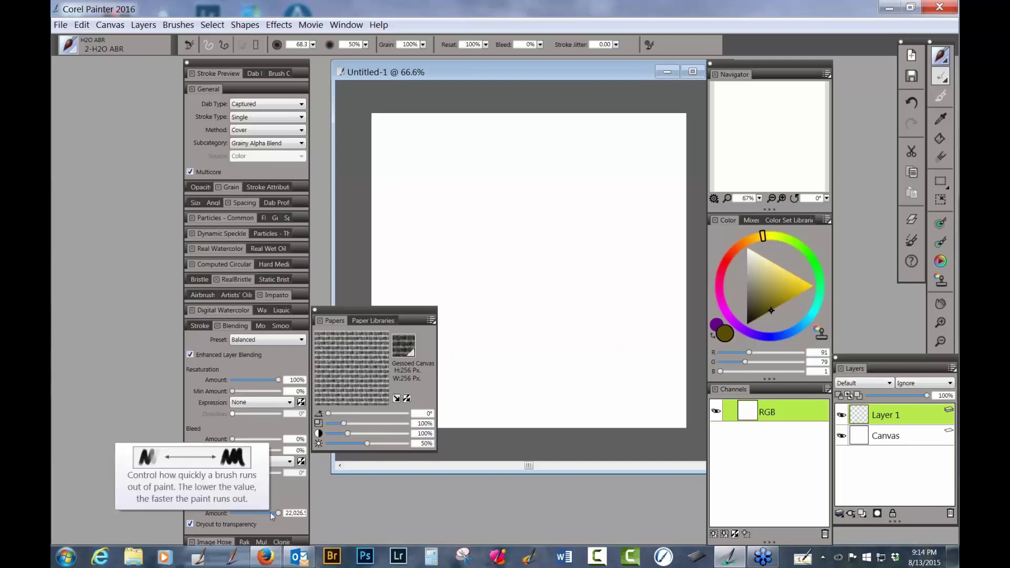
{"action": "left_click", "coordinate": [294, 513]}
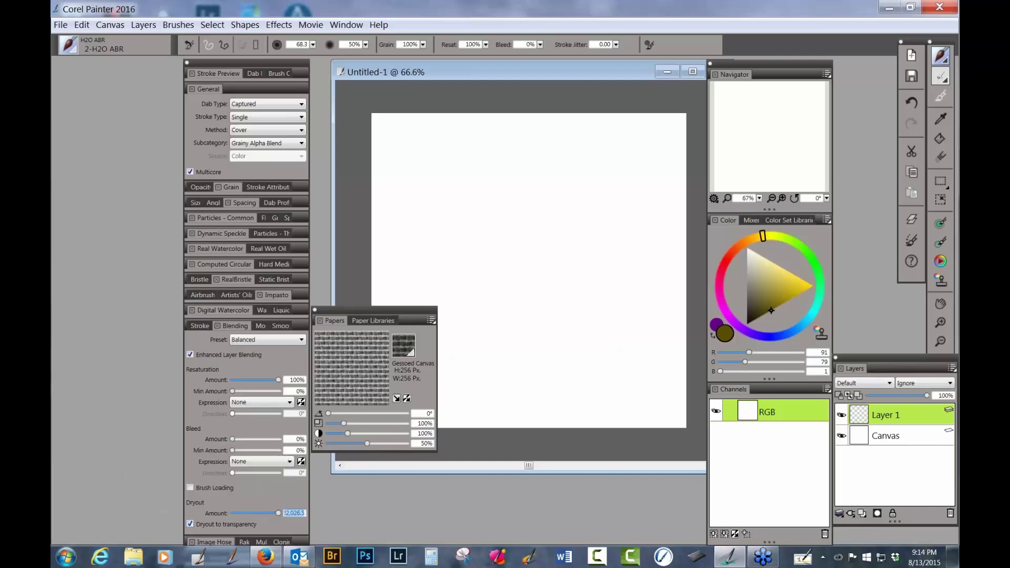
{"action": "type", "text": "3000"}
{"action": "key", "text": "Return"}
Step: Set the brush's Bleed Amount to 89% and Min Amount to 69%, with an inverted Pressure expression
{"action": "left_click", "coordinate": [270, 439]}
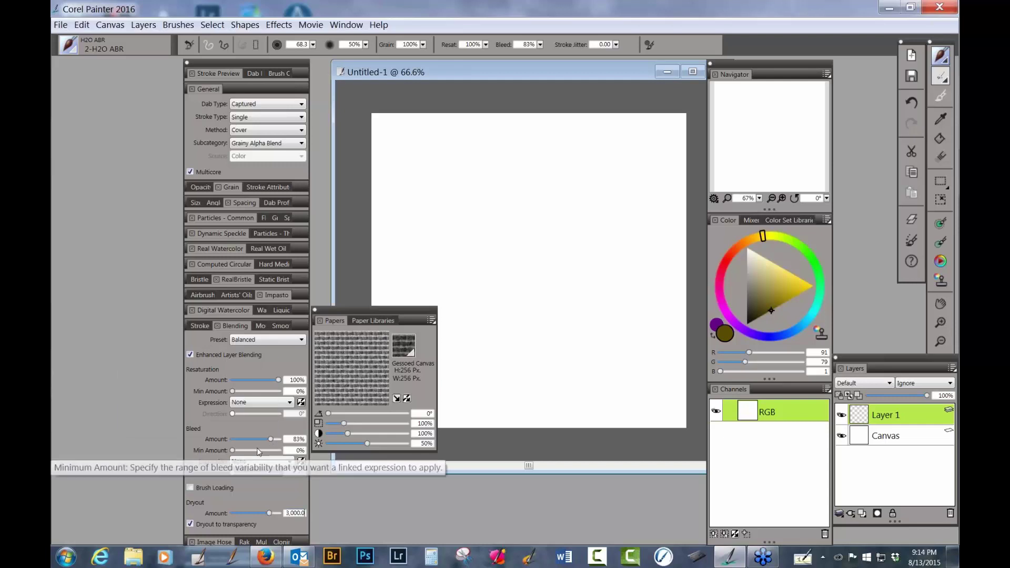
{"action": "left_click", "coordinate": [257, 451]}
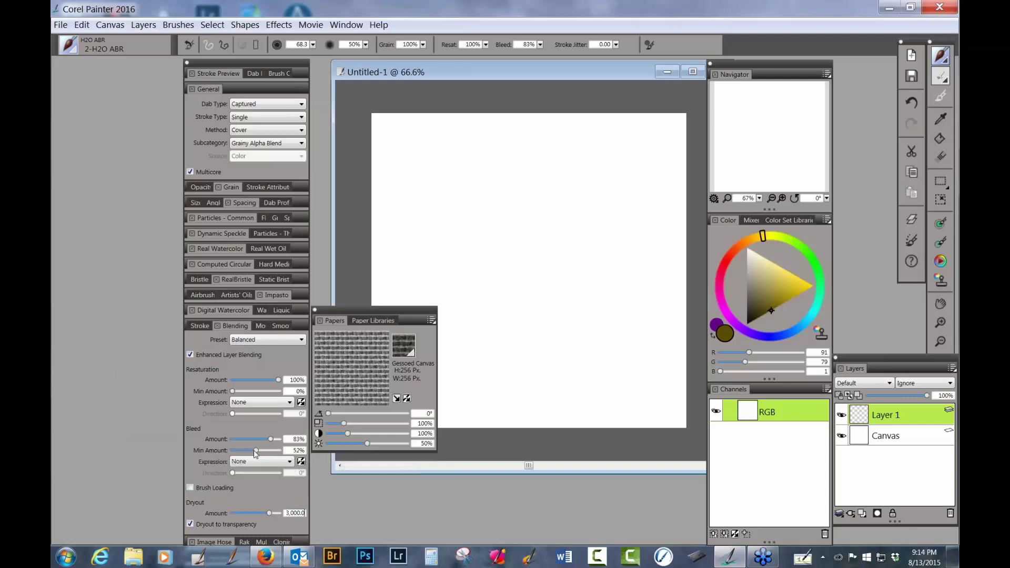
{"action": "left_click_drag", "start_coordinate": [257, 451], "coordinate": [260, 451]}
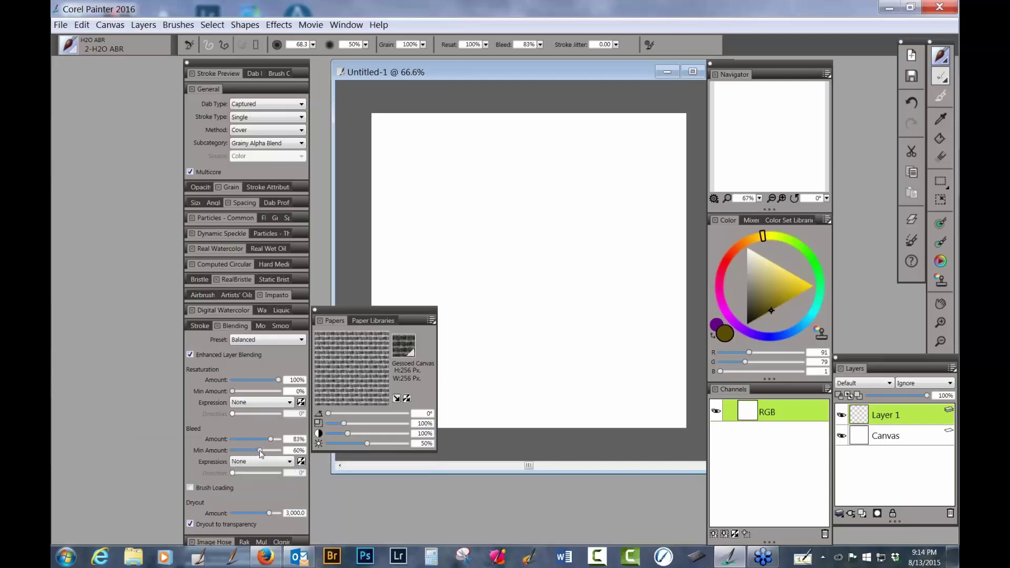
{"action": "left_click", "coordinate": [290, 462]}
{"action": "left_click", "coordinate": [283, 496]}
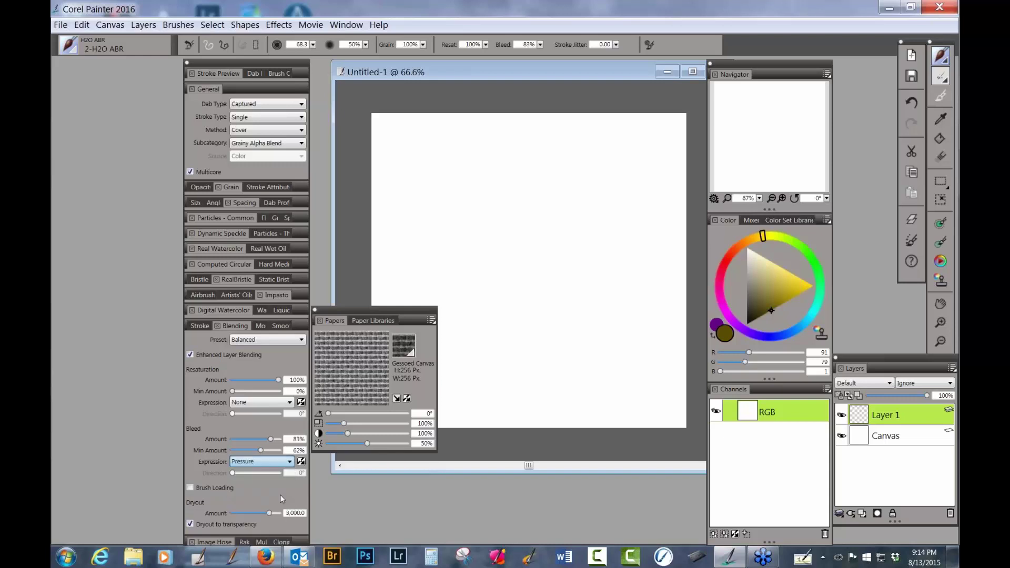
{"action": "left_click", "coordinate": [302, 461]}
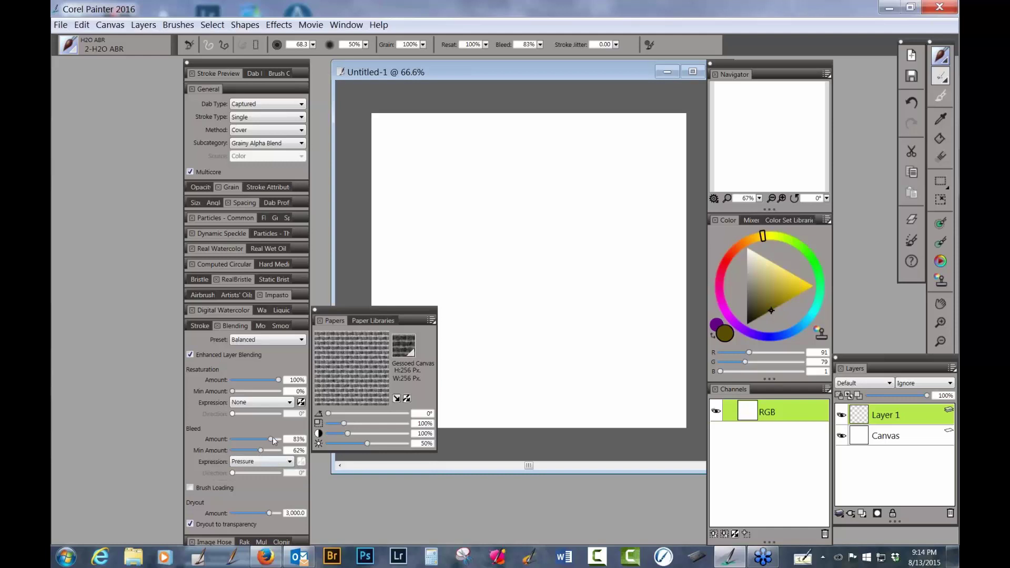
{"action": "left_click_drag", "start_coordinate": [272, 439], "coordinate": [266, 451]}
Step: Set the Resaturation expression to Pressure and paint a scribbled olive test patch in the middle of the new layer
{"action": "left_click", "coordinate": [289, 404]}
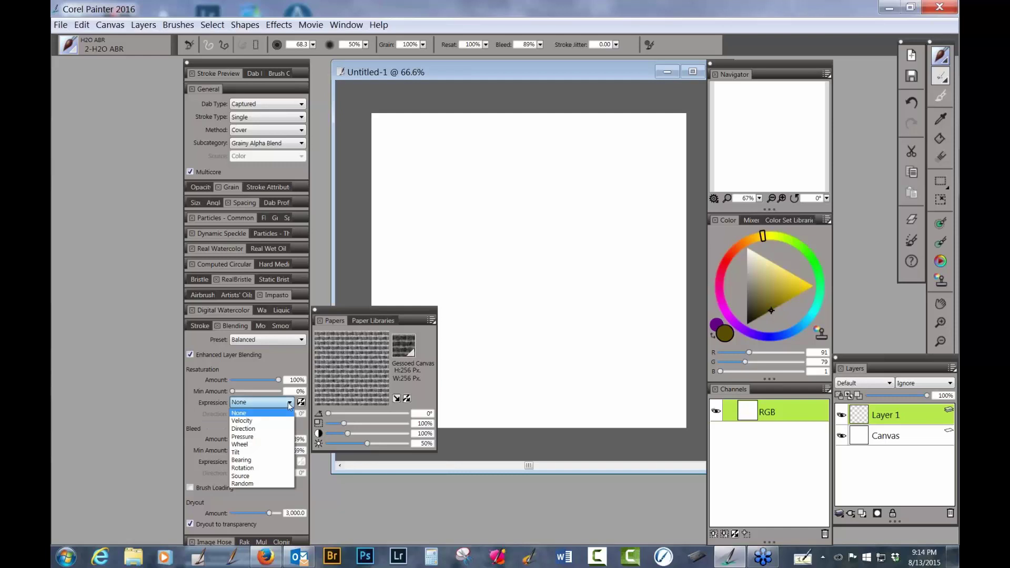
{"action": "left_click", "coordinate": [273, 440]}
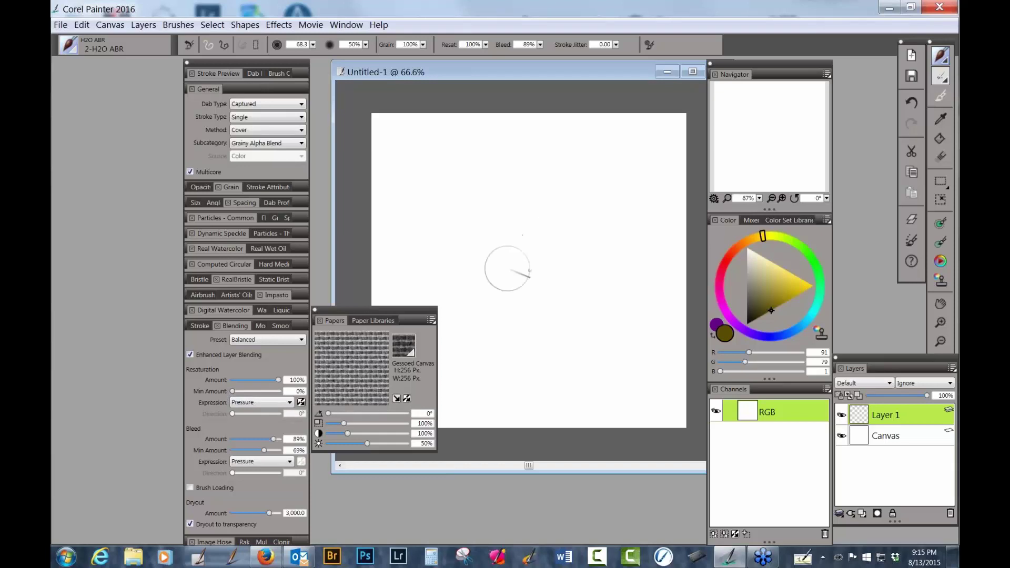
{"action": "left_click_drag", "start_coordinate": [499, 264], "coordinate": [558, 207]}
{"action": "mouse_move", "coordinate": [508, 257]}
{"action": "left_mouse_down"}
{"action": "mouse_move", "coordinate": [537, 219]}
{"action": "mouse_move", "coordinate": [516, 261]}
{"action": "mouse_move", "coordinate": [533, 232]}
{"action": "mouse_move", "coordinate": [520, 263]}
{"action": "mouse_move", "coordinate": [538, 236]}
{"action": "mouse_move", "coordinate": [547, 255]}
{"action": "mouse_move", "coordinate": [562, 232]}
{"action": "mouse_move", "coordinate": [542, 271]}
{"action": "mouse_move", "coordinate": [573, 244]}
{"action": "mouse_move", "coordinate": [559, 280]}
{"action": "mouse_move", "coordinate": [578, 265]}
{"action": "mouse_move", "coordinate": [537, 342]}
{"action": "left_mouse_up"}
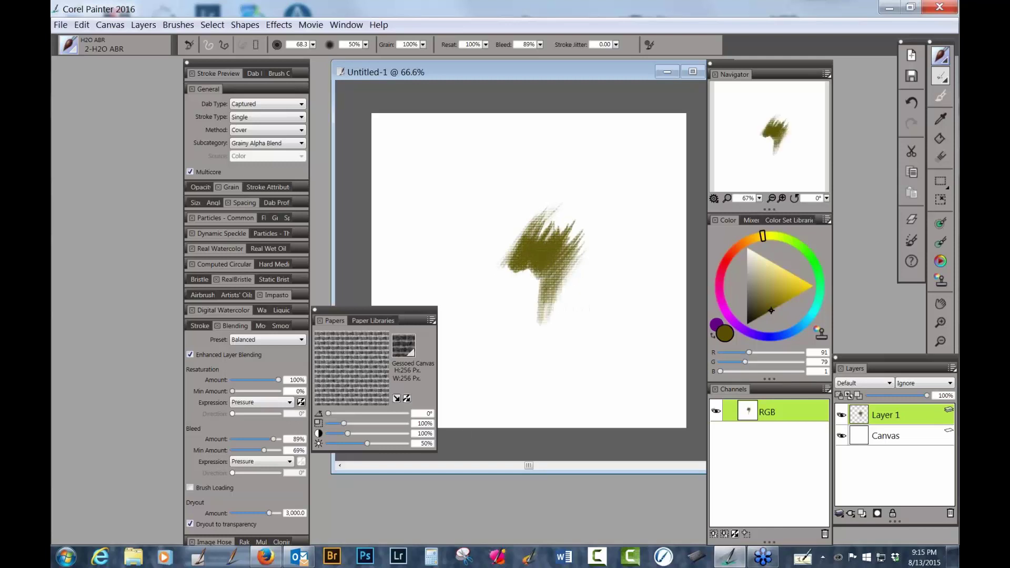
Step: Choose a bright yellow (R 255, G 221, B 1) and blend strokes into the lower part of the olive patch
{"action": "left_click_drag", "start_coordinate": [792, 295], "coordinate": [814, 286]}
{"action": "mouse_move", "coordinate": [567, 302]}
{"action": "left_mouse_down"}
{"action": "mouse_move", "coordinate": [572, 254]}
{"action": "mouse_move", "coordinate": [548, 270]}
{"action": "mouse_move", "coordinate": [538, 249]}
{"action": "mouse_move", "coordinate": [536, 259]}
{"action": "mouse_move", "coordinate": [542, 278]}
{"action": "mouse_move", "coordinate": [554, 238]}
{"action": "mouse_move", "coordinate": [560, 259]}
{"action": "mouse_move", "coordinate": [571, 247]}
{"action": "mouse_move", "coordinate": [560, 267]}
{"action": "mouse_move", "coordinate": [573, 255]}
{"action": "mouse_move", "coordinate": [548, 272]}
{"action": "mouse_move", "coordinate": [565, 291]}
{"action": "mouse_move", "coordinate": [562, 282]}
{"action": "mouse_move", "coordinate": [554, 297]}
{"action": "mouse_move", "coordinate": [550, 277]}
{"action": "mouse_move", "coordinate": [543, 287]}
{"action": "mouse_move", "coordinate": [524, 280]}
{"action": "mouse_move", "coordinate": [538, 266]}
{"action": "mouse_move", "coordinate": [524, 280]}
{"action": "mouse_move", "coordinate": [530, 262]}
{"action": "mouse_move", "coordinate": [522, 286]}
{"action": "mouse_move", "coordinate": [513, 273]}
{"action": "mouse_move", "coordinate": [544, 268]}
{"action": "mouse_move", "coordinate": [534, 286]}
{"action": "mouse_move", "coordinate": [541, 282]}
{"action": "mouse_move", "coordinate": [540, 312]}
{"action": "mouse_move", "coordinate": [533, 262]}
{"action": "mouse_move", "coordinate": [535, 318]}
{"action": "mouse_move", "coordinate": [530, 276]}
{"action": "mouse_move", "coordinate": [538, 309]}
{"action": "mouse_move", "coordinate": [554, 303]}
{"action": "mouse_move", "coordinate": [563, 272]}
{"action": "mouse_move", "coordinate": [600, 282]}
{"action": "left_mouse_up"}
{"action": "left_click_drag", "start_coordinate": [531, 323], "coordinate": [492, 348]}
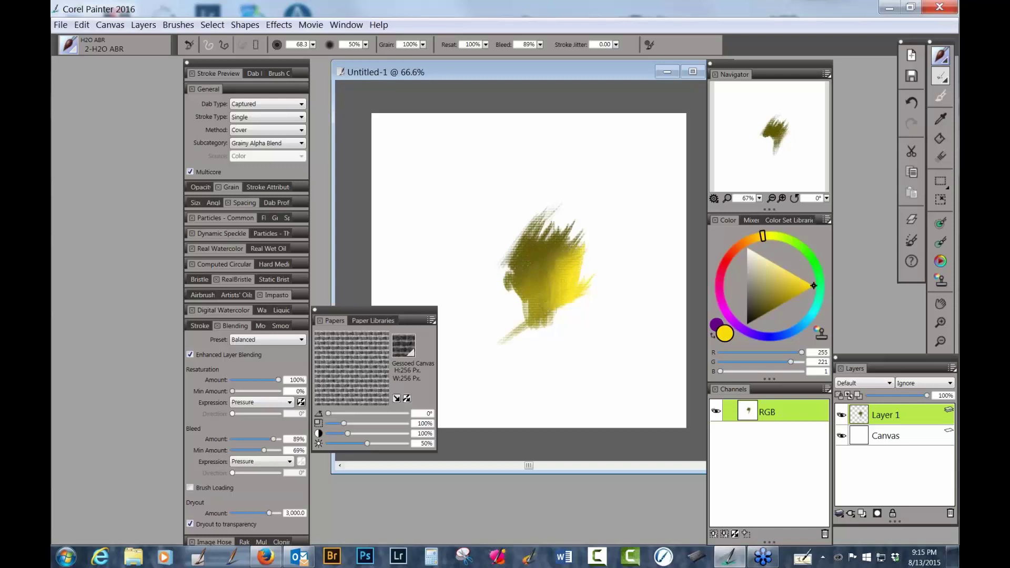
Step: Choose a salmon pink (R 241, G 104, B 101) and blend strokes into the right side of the olive and yellow patch
{"action": "left_click", "coordinate": [727, 260]}
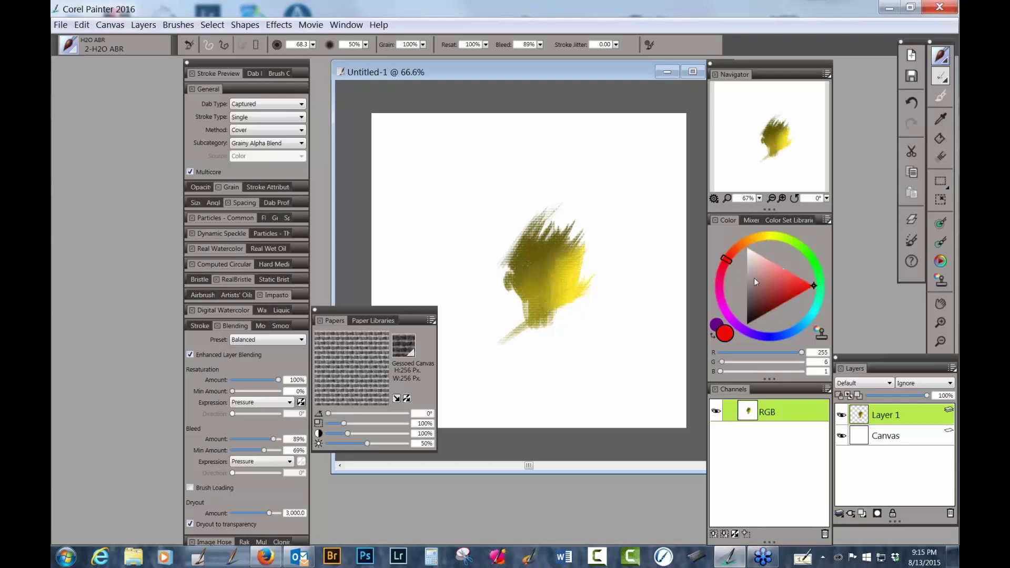
{"action": "left_click", "coordinate": [783, 272]}
{"action": "mouse_move", "coordinate": [564, 307]}
{"action": "left_mouse_down"}
{"action": "mouse_move", "coordinate": [567, 286]}
{"action": "mouse_move", "coordinate": [554, 315]}
{"action": "mouse_move", "coordinate": [548, 301]}
{"action": "mouse_move", "coordinate": [562, 285]}
{"action": "mouse_move", "coordinate": [551, 290]}
{"action": "mouse_move", "coordinate": [578, 271]}
{"action": "mouse_move", "coordinate": [547, 293]}
{"action": "mouse_move", "coordinate": [569, 265]}
{"action": "mouse_move", "coordinate": [569, 281]}
{"action": "mouse_move", "coordinate": [579, 257]}
{"action": "mouse_move", "coordinate": [581, 282]}
{"action": "mouse_move", "coordinate": [586, 268]}
{"action": "mouse_move", "coordinate": [570, 296]}
{"action": "mouse_move", "coordinate": [588, 296]}
{"action": "mouse_move", "coordinate": [582, 267]}
{"action": "mouse_move", "coordinate": [596, 281]}
{"action": "mouse_move", "coordinate": [578, 242]}
{"action": "mouse_move", "coordinate": [598, 277]}
{"action": "mouse_move", "coordinate": [578, 238]}
{"action": "mouse_move", "coordinate": [583, 228]}
{"action": "mouse_move", "coordinate": [569, 239]}
{"action": "mouse_move", "coordinate": [577, 223]}
{"action": "mouse_move", "coordinate": [606, 274]}
{"action": "left_mouse_up"}
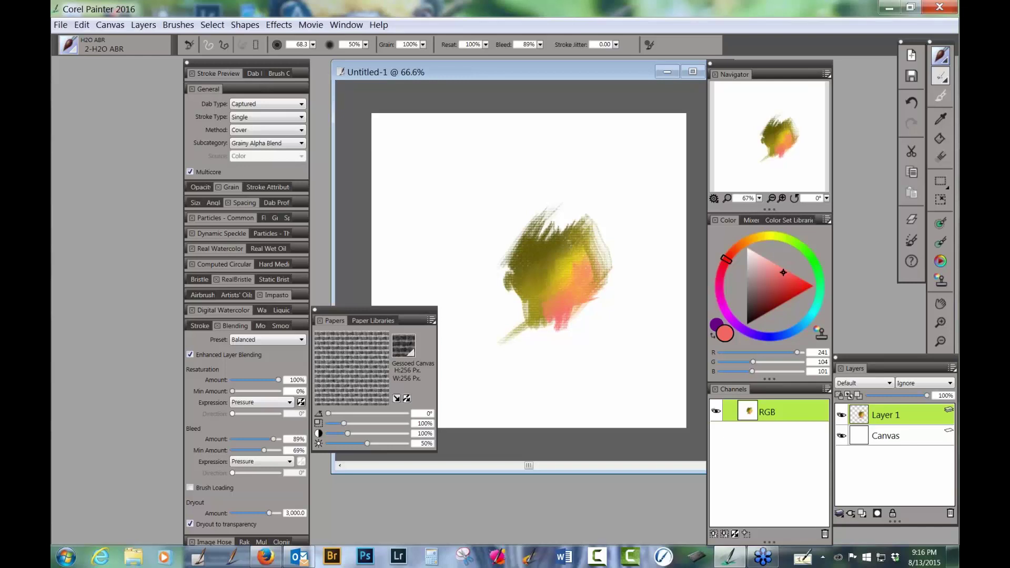
{"action": "mouse_move", "coordinate": [581, 248]}
{"action": "left_mouse_down"}
{"action": "mouse_move", "coordinate": [597, 266]}
{"action": "mouse_move", "coordinate": [590, 237]}
{"action": "mouse_move", "coordinate": [576, 238]}
{"action": "mouse_move", "coordinate": [579, 220]}
{"action": "mouse_move", "coordinate": [596, 229]}
{"action": "mouse_move", "coordinate": [595, 215]}
{"action": "mouse_move", "coordinate": [599, 248]}
{"action": "mouse_move", "coordinate": [617, 226]}
{"action": "mouse_move", "coordinate": [611, 247]}
{"action": "mouse_move", "coordinate": [611, 220]}
{"action": "mouse_move", "coordinate": [622, 229]}
{"action": "mouse_move", "coordinate": [612, 205]}
{"action": "mouse_move", "coordinate": [628, 234]}
{"action": "mouse_move", "coordinate": [612, 215]}
{"action": "mouse_move", "coordinate": [621, 244]}
{"action": "mouse_move", "coordinate": [608, 274]}
{"action": "mouse_move", "coordinate": [612, 264]}
{"action": "mouse_move", "coordinate": [572, 265]}
{"action": "mouse_move", "coordinate": [567, 241]}
{"action": "mouse_move", "coordinate": [568, 265]}
{"action": "mouse_move", "coordinate": [565, 235]}
{"action": "mouse_move", "coordinate": [553, 240]}
{"action": "mouse_move", "coordinate": [550, 230]}
{"action": "mouse_move", "coordinate": [565, 235]}
{"action": "mouse_move", "coordinate": [559, 211]}
{"action": "mouse_move", "coordinate": [543, 238]}
{"action": "mouse_move", "coordinate": [573, 248]}
{"action": "mouse_move", "coordinate": [541, 237]}
{"action": "mouse_move", "coordinate": [554, 255]}
{"action": "mouse_move", "coordinate": [564, 239]}
{"action": "mouse_move", "coordinate": [531, 262]}
{"action": "mouse_move", "coordinate": [564, 259]}
{"action": "mouse_move", "coordinate": [543, 266]}
{"action": "left_mouse_up"}
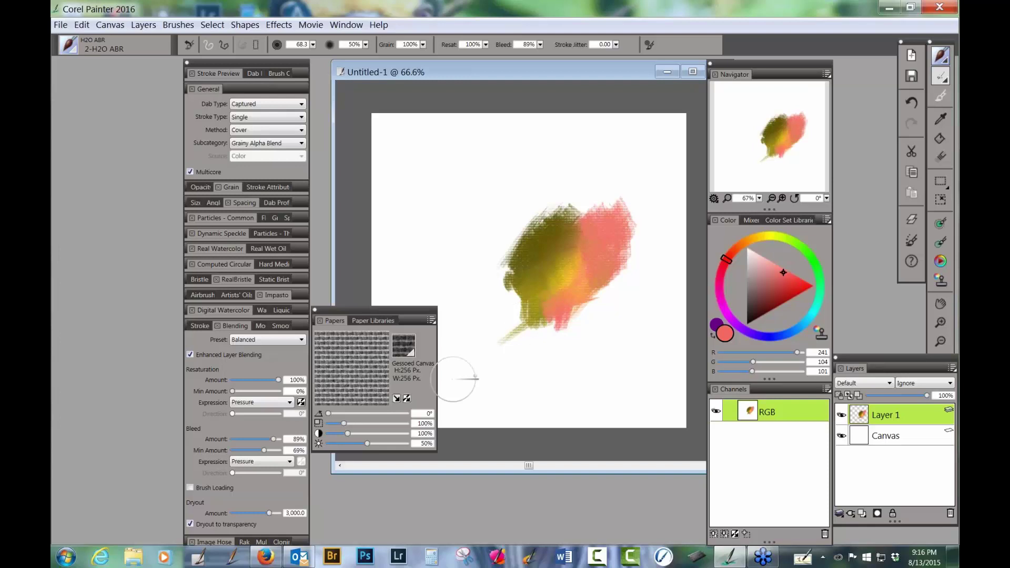
Step: Switch to the dark purple (R 103, G 1, B 133) and paint strokes over the lower part of the salmon area
{"action": "left_click", "coordinate": [714, 337]}
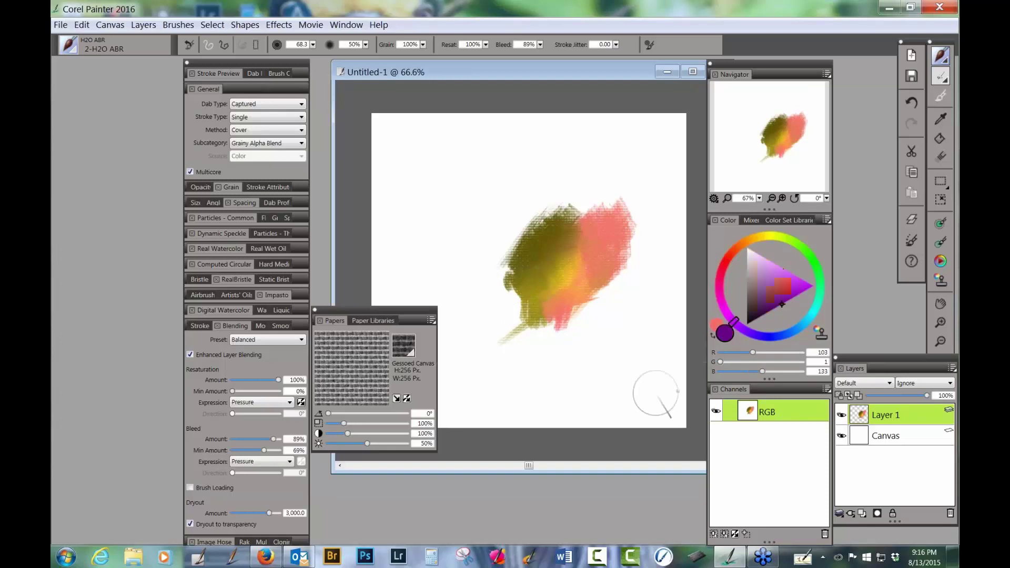
{"action": "mouse_move", "coordinate": [605, 284]}
{"action": "left_mouse_down"}
{"action": "mouse_move", "coordinate": [603, 311]}
{"action": "mouse_move", "coordinate": [605, 297]}
{"action": "mouse_move", "coordinate": [584, 303]}
{"action": "mouse_move", "coordinate": [577, 278]}
{"action": "mouse_move", "coordinate": [558, 284]}
{"action": "left_mouse_up"}
{"action": "mouse_move", "coordinate": [566, 278]}
{"action": "left_mouse_down"}
{"action": "mouse_move", "coordinate": [581, 295]}
{"action": "mouse_move", "coordinate": [591, 289]}
{"action": "mouse_move", "coordinate": [575, 315]}
{"action": "mouse_move", "coordinate": [614, 282]}
{"action": "mouse_move", "coordinate": [598, 266]}
{"action": "mouse_move", "coordinate": [619, 292]}
{"action": "mouse_move", "coordinate": [624, 274]}
{"action": "mouse_move", "coordinate": [598, 337]}
{"action": "mouse_move", "coordinate": [610, 255]}
{"action": "mouse_move", "coordinate": [579, 285]}
{"action": "mouse_move", "coordinate": [573, 366]}
{"action": "mouse_move", "coordinate": [592, 310]}
{"action": "mouse_move", "coordinate": [576, 347]}
{"action": "mouse_move", "coordinate": [504, 373]}
{"action": "left_mouse_up"}
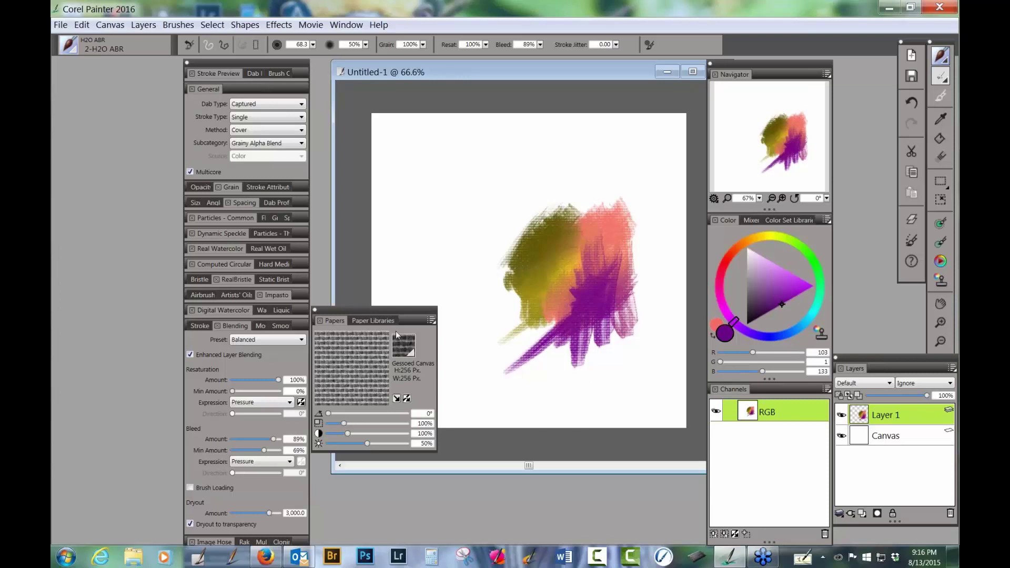
Step: Set the brush's Method to Wet and its Subcategory to Real Wet Buildup
{"action": "left_click", "coordinate": [302, 130]}
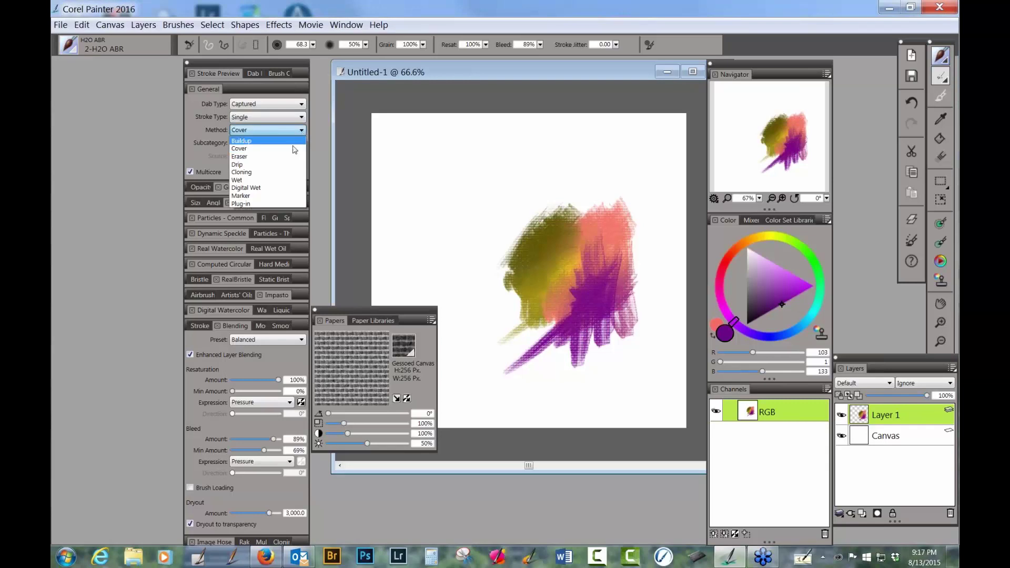
{"action": "left_click", "coordinate": [285, 181]}
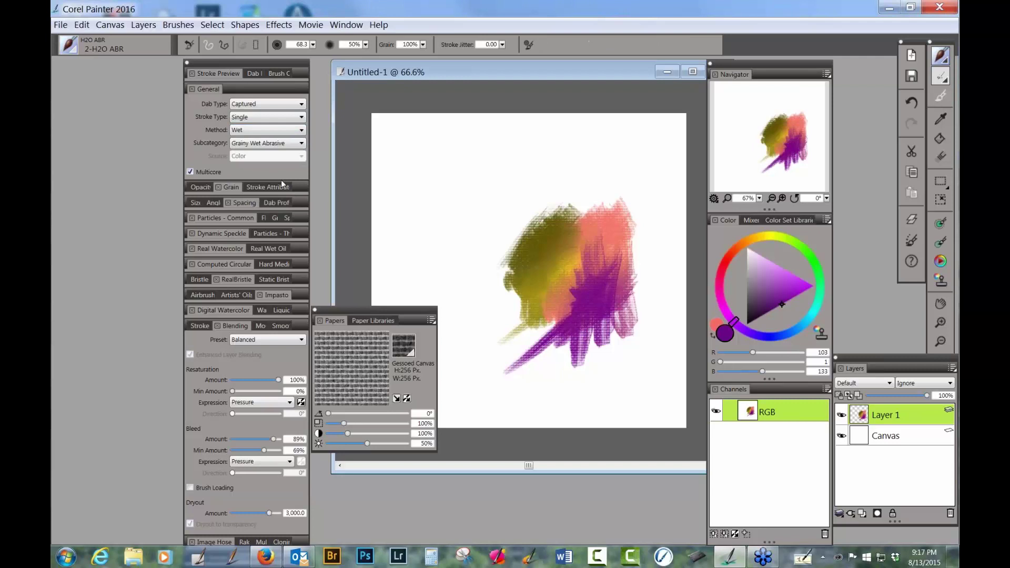
{"action": "left_click", "coordinate": [302, 144]}
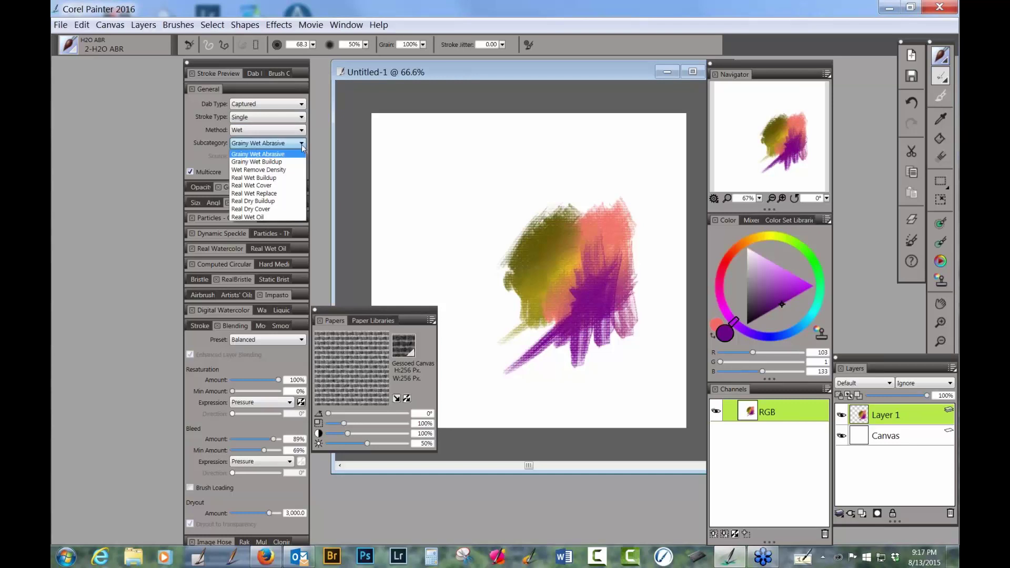
{"action": "left_click", "coordinate": [286, 179]}
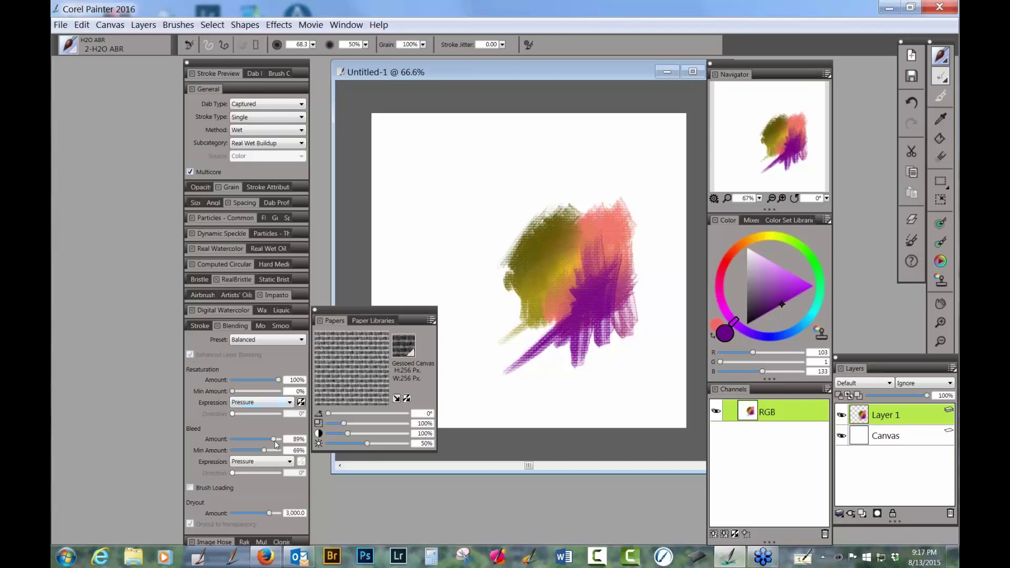
Step: Set Bleed Amount and Min Amount to 0%, raise the Dryout Amount to its maximum, and set the Resaturation Expression to None
{"action": "left_click_drag", "start_coordinate": [275, 444], "coordinate": [218, 458]}
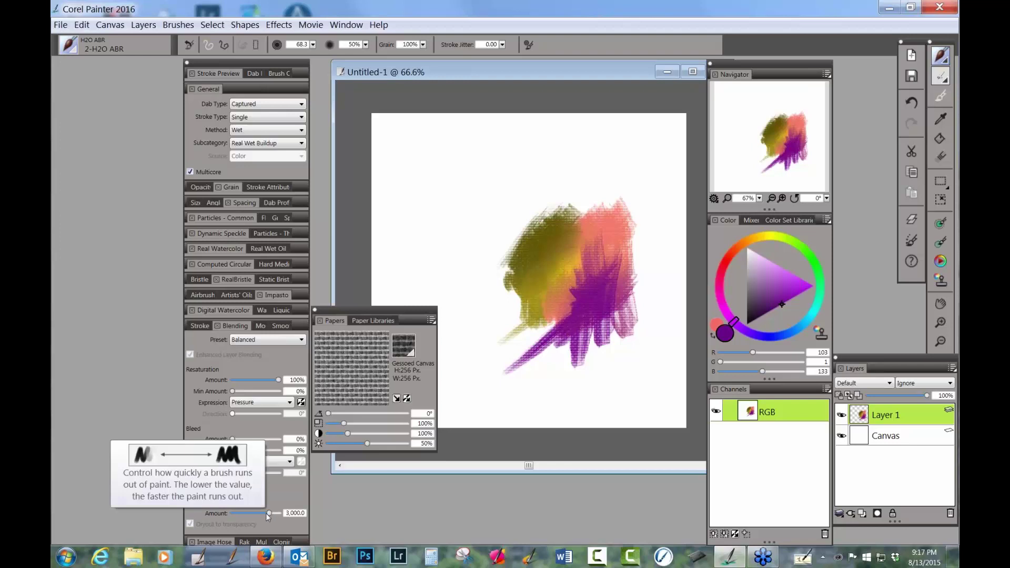
{"action": "left_click_drag", "start_coordinate": [269, 513], "coordinate": [287, 513]}
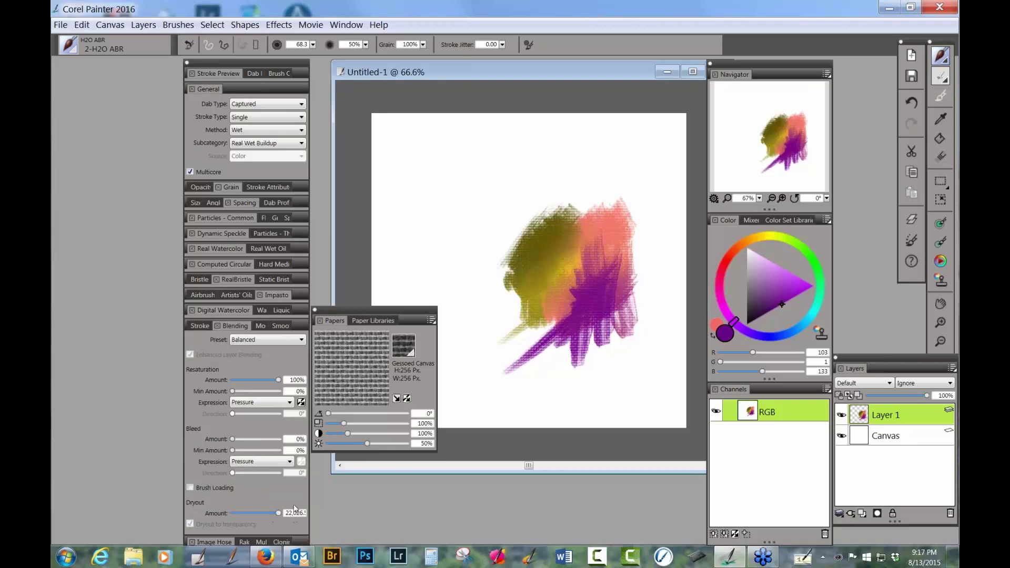
{"action": "left_click", "coordinate": [278, 403]}
{"action": "left_click", "coordinate": [274, 415]}
Step: Select the Coarse Watercolor paper texture and move the Papers panel clear of the canvas
{"action": "left_click", "coordinate": [411, 353]}
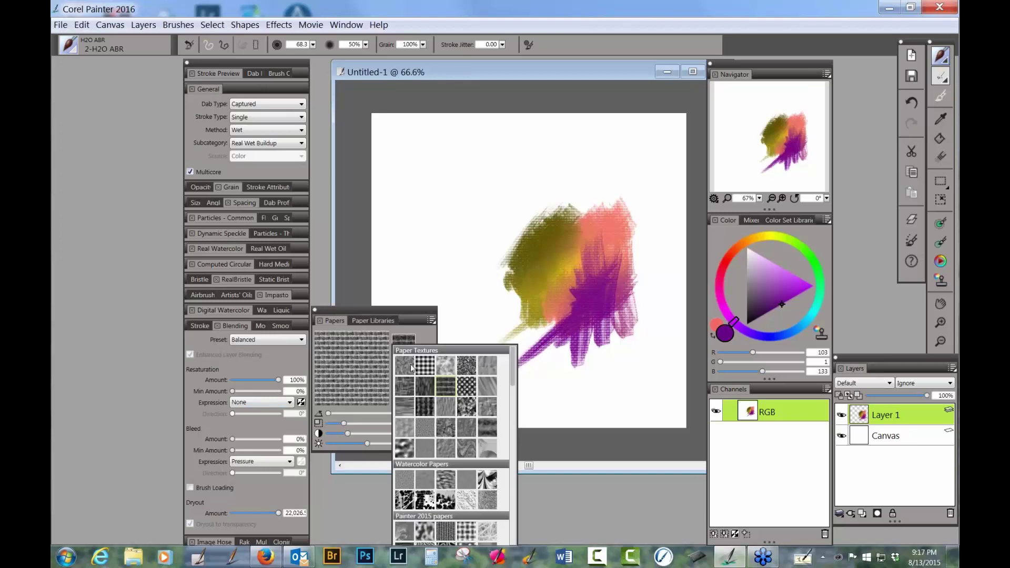
{"action": "left_click", "coordinate": [438, 429]}
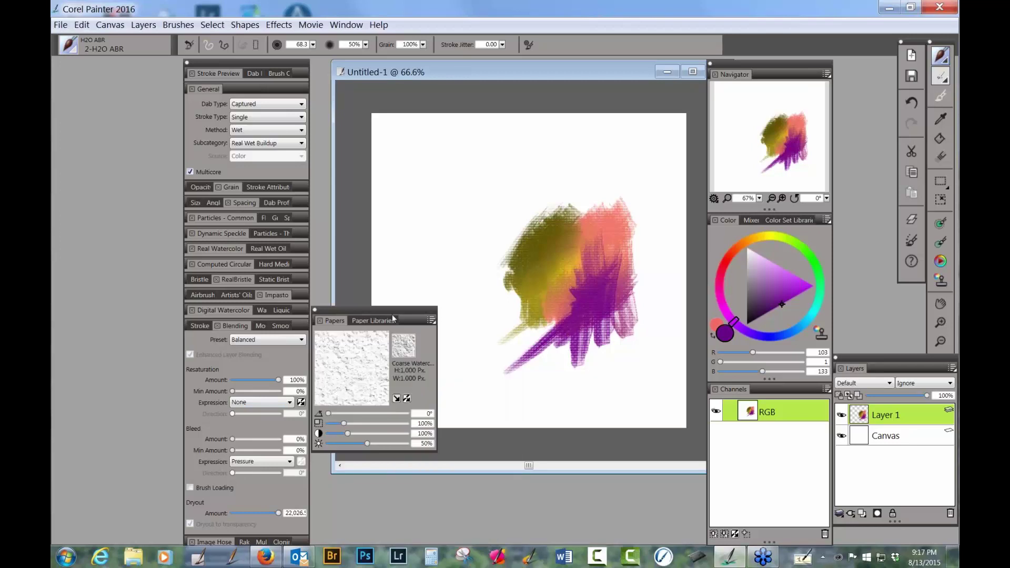
{"action": "mouse_move", "coordinate": [390, 308]}
{"action": "left_mouse_down"}
{"action": "mouse_move", "coordinate": [187, 324]}
{"action": "mouse_move", "coordinate": [144, 315]}
{"action": "left_mouse_up"}
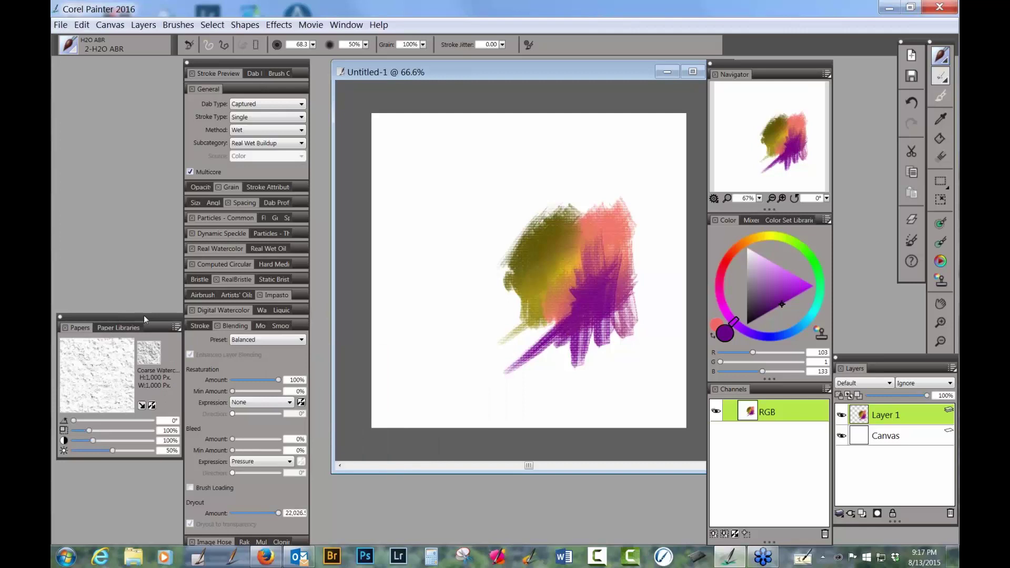
Step: Replace the Blending settings with the Real Watercolor settings and paint a purple test stroke beside the blended patch
{"action": "left_click", "coordinate": [235, 325]}
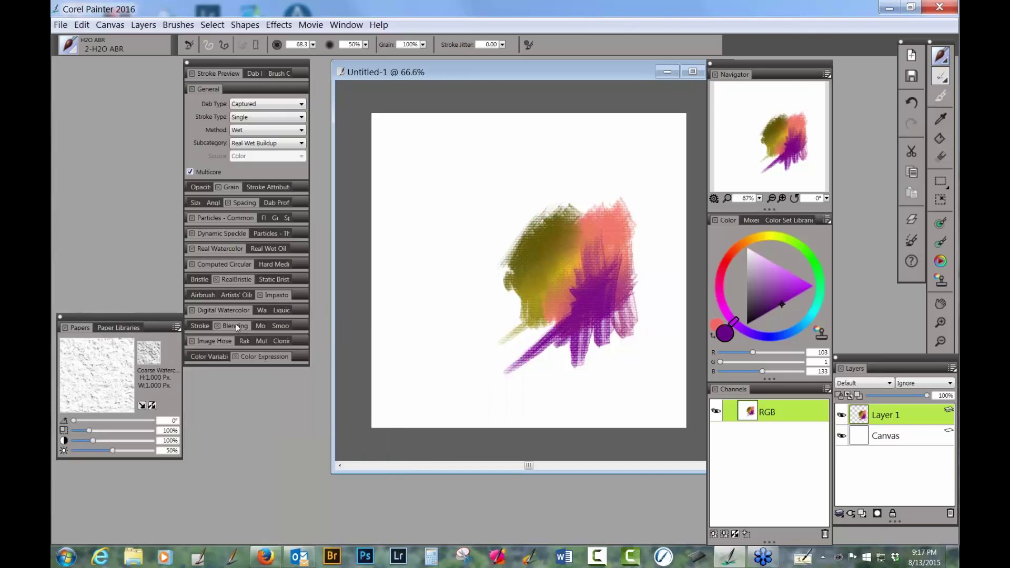
{"action": "left_click", "coordinate": [232, 249]}
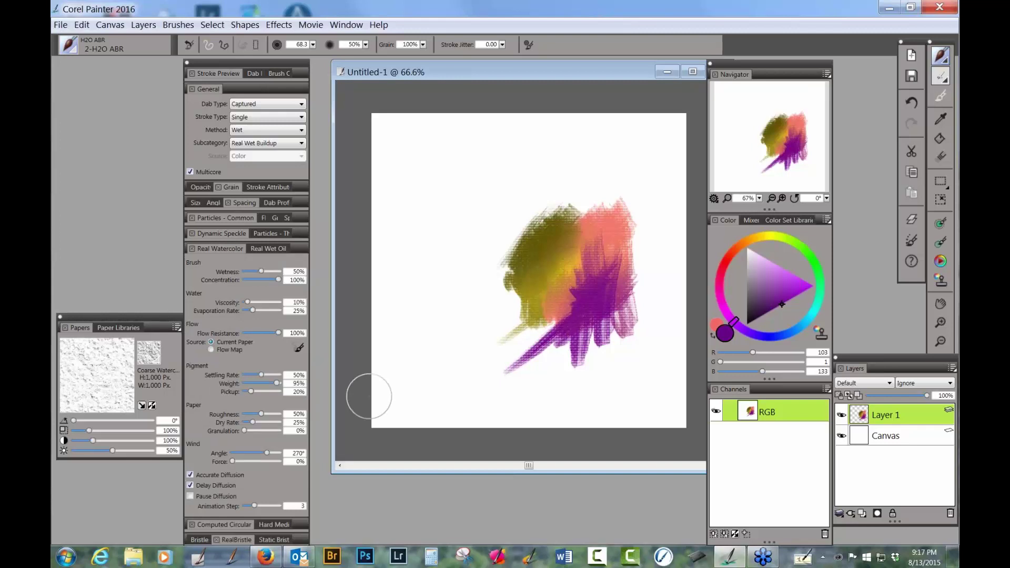
{"action": "mouse_move", "coordinate": [411, 205]}
{"action": "left_mouse_down"}
{"action": "mouse_move", "coordinate": [472, 159]}
{"action": "mouse_move", "coordinate": [494, 158]}
{"action": "mouse_move", "coordinate": [417, 217]}
{"action": "mouse_move", "coordinate": [459, 187]}
{"action": "mouse_move", "coordinate": [436, 230]}
{"action": "mouse_move", "coordinate": [455, 197]}
{"action": "mouse_move", "coordinate": [457, 224]}
{"action": "mouse_move", "coordinate": [473, 195]}
{"action": "mouse_move", "coordinate": [474, 221]}
{"action": "mouse_move", "coordinate": [495, 203]}
{"action": "left_mouse_up"}
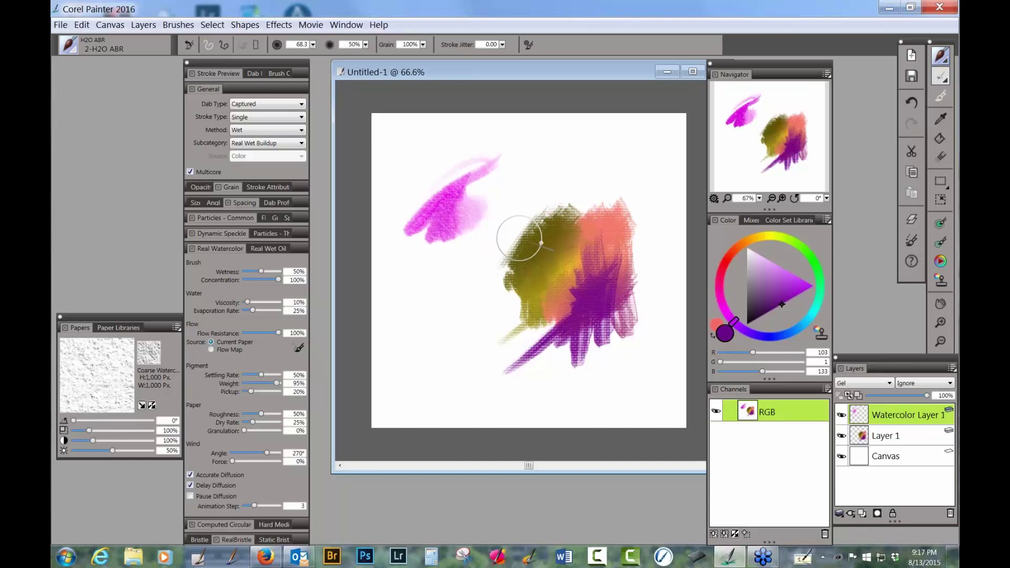
Step: Clear the test stroke, delete Layer 1, and paint a fresh arched purple stroke on the watercolor layer
{"action": "key", "text": "Delete"}
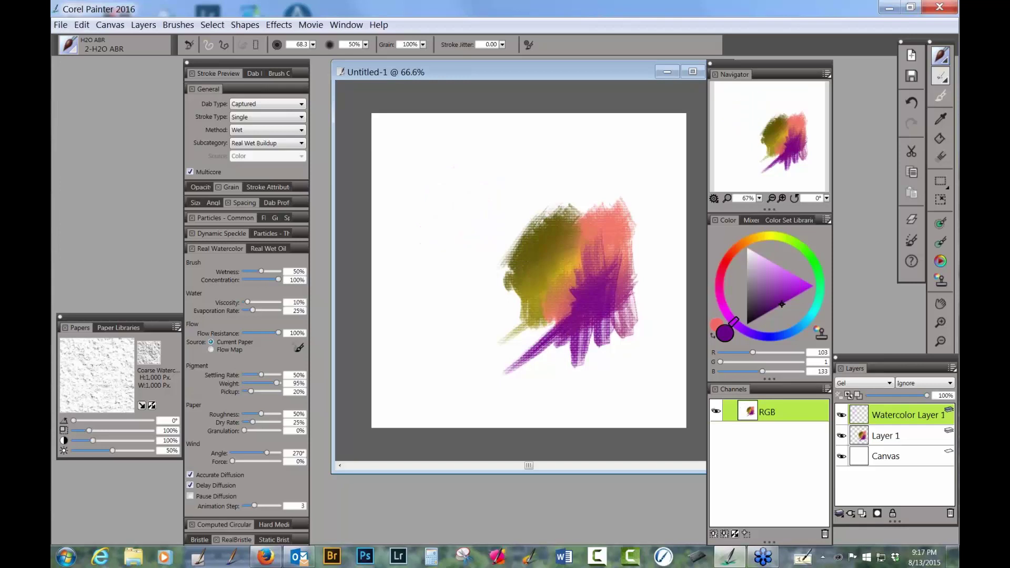
{"action": "left_click", "coordinate": [924, 445]}
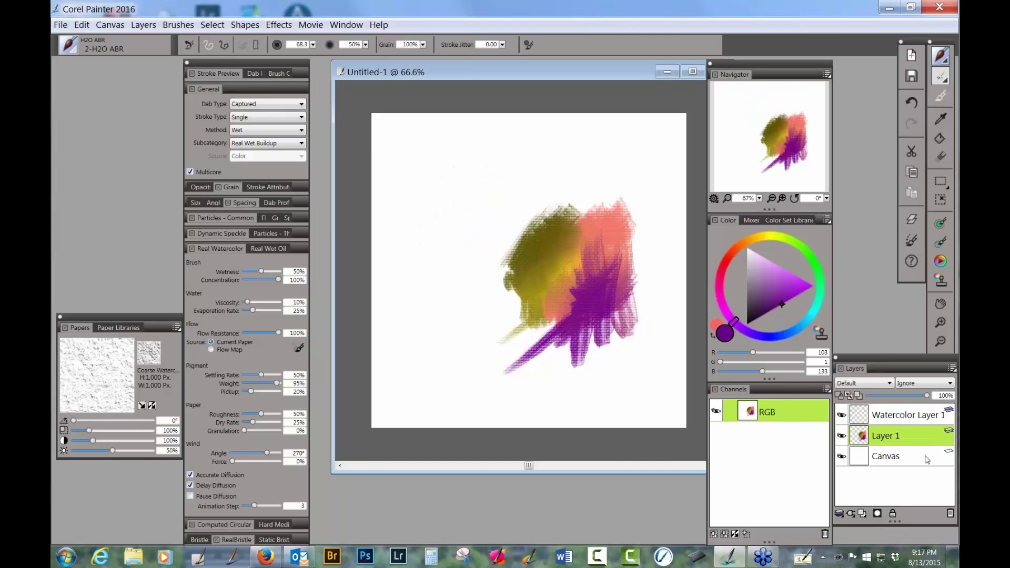
{"action": "left_click", "coordinate": [950, 513]}
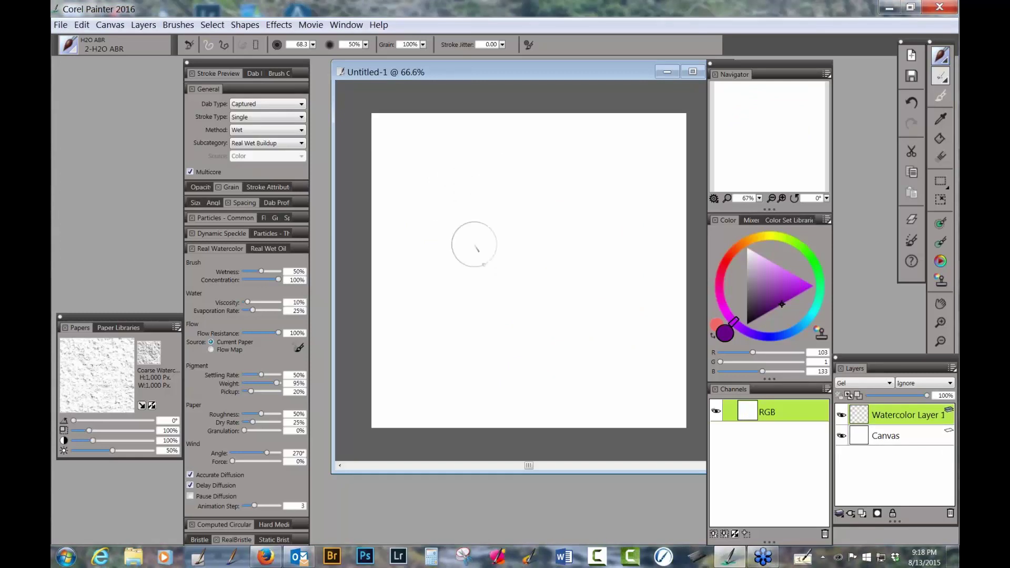
{"action": "mouse_move", "coordinate": [426, 284]}
{"action": "left_mouse_down"}
{"action": "mouse_move", "coordinate": [452, 232]}
{"action": "mouse_move", "coordinate": [525, 179]}
{"action": "mouse_move", "coordinate": [490, 193]}
{"action": "mouse_move", "coordinate": [460, 245]}
{"action": "mouse_move", "coordinate": [503, 199]}
{"action": "mouse_move", "coordinate": [491, 234]}
{"action": "mouse_move", "coordinate": [505, 196]}
{"action": "mouse_move", "coordinate": [501, 229]}
{"action": "mouse_move", "coordinate": [513, 189]}
{"action": "mouse_move", "coordinate": [510, 235]}
{"action": "mouse_move", "coordinate": [520, 181]}
{"action": "mouse_move", "coordinate": [519, 217]}
{"action": "mouse_move", "coordinate": [535, 183]}
{"action": "mouse_move", "coordinate": [531, 223]}
{"action": "mouse_move", "coordinate": [542, 185]}
{"action": "mouse_move", "coordinate": [540, 197]}
{"action": "mouse_move", "coordinate": [550, 194]}
{"action": "mouse_move", "coordinate": [537, 220]}
{"action": "mouse_move", "coordinate": [551, 211]}
{"action": "mouse_move", "coordinate": [568, 247]}
{"action": "left_mouse_up"}
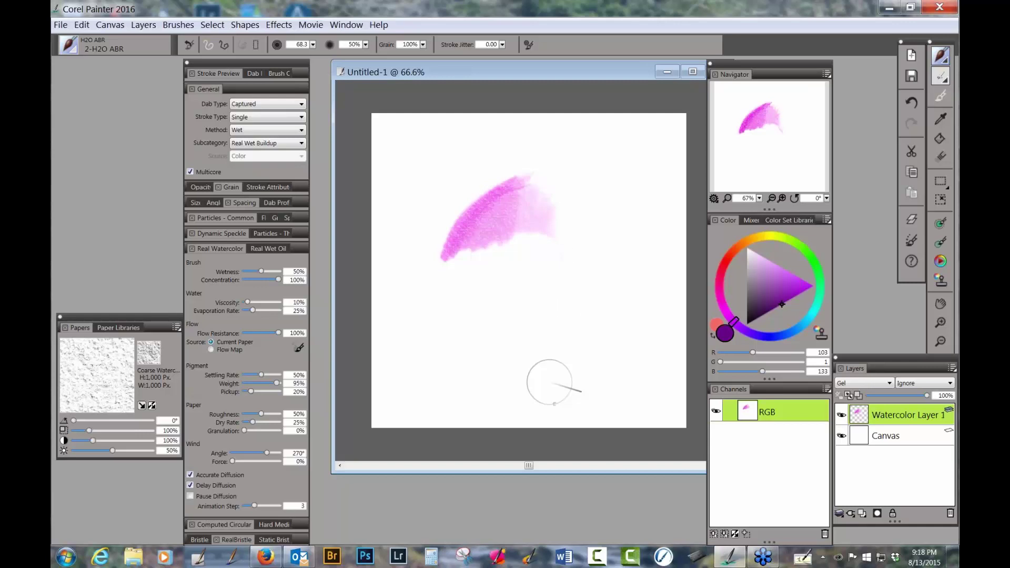
Step: Set Real Watercolor Wetness and Viscosity to 100%, Evaporation, Pickup, Roughness and Dry Rate to 0%, Settling Rate 80%, Weight 58%, Granulation 43% and Wind Force 17%
{"action": "left_click_drag", "start_coordinate": [261, 271], "coordinate": [278, 271]}
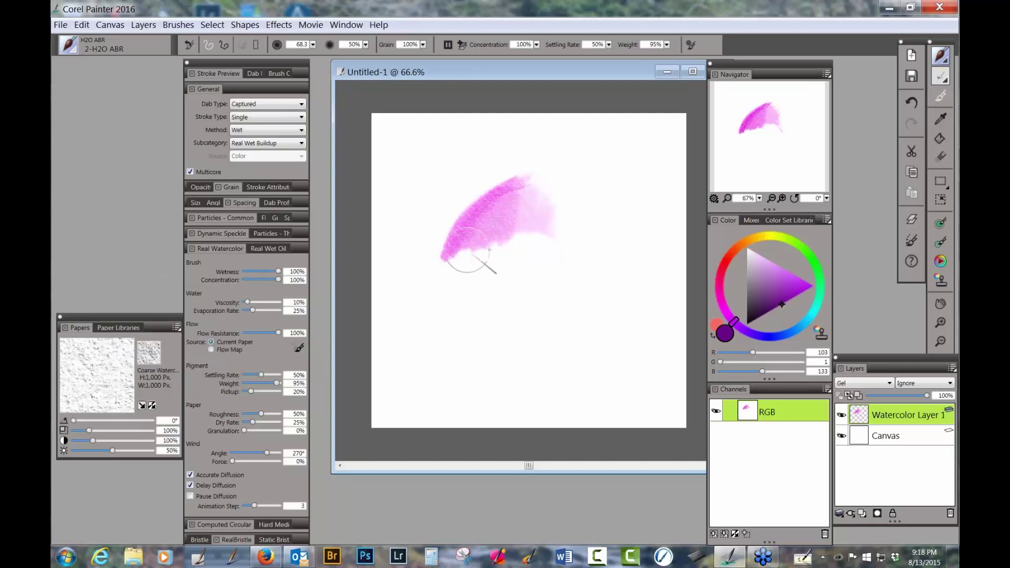
{"action": "left_click_drag", "start_coordinate": [248, 302], "coordinate": [289, 303]}
{"action": "mouse_move", "coordinate": [261, 375]}
{"action": "left_mouse_down"}
{"action": "mouse_move", "coordinate": [271, 375]}
{"action": "mouse_move", "coordinate": [268, 386]}
{"action": "left_mouse_up"}
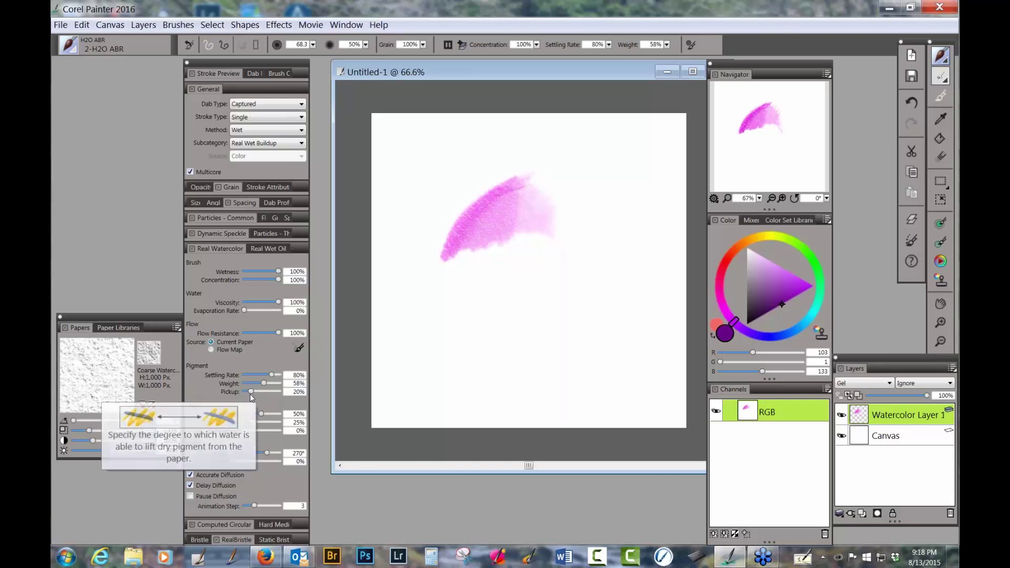
{"action": "left_click_drag", "start_coordinate": [251, 393], "coordinate": [238, 397]}
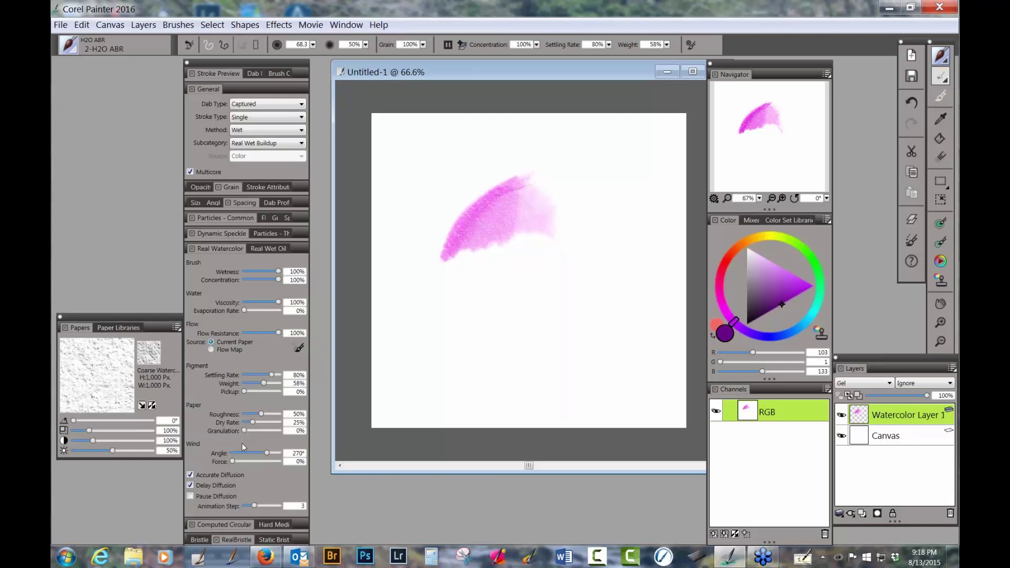
{"action": "mouse_move", "coordinate": [261, 414]}
{"action": "left_mouse_down"}
{"action": "mouse_move", "coordinate": [238, 418]}
{"action": "mouse_move", "coordinate": [256, 432]}
{"action": "left_mouse_up"}
{"action": "left_click_drag", "start_coordinate": [232, 462], "coordinate": [240, 463]}
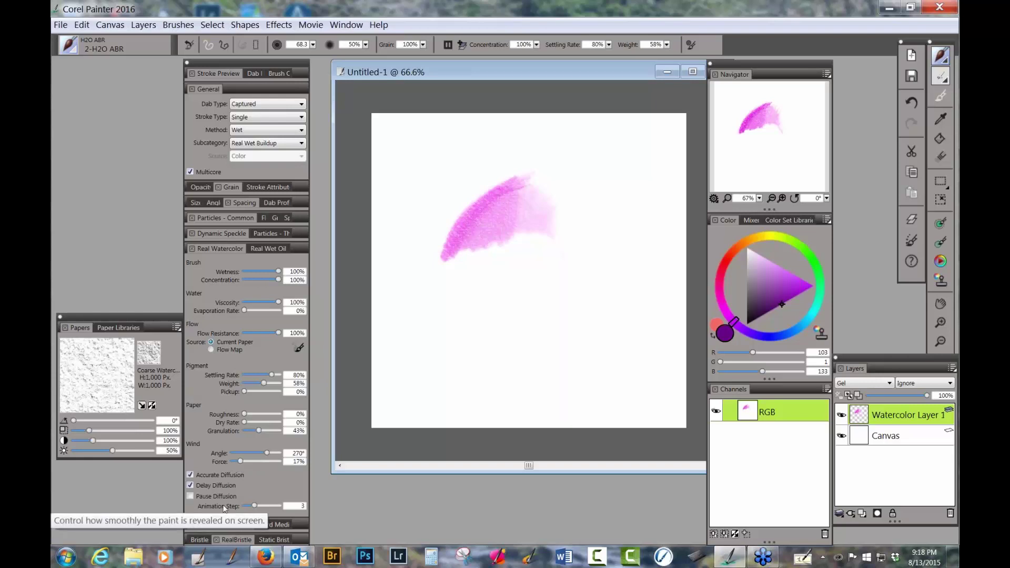
Step: Choose a dark blue (R 4, G 49, B 104) and paint three watercolor test patches around the purple stroke, one overlapping it
{"action": "left_click", "coordinate": [796, 333]}
{"action": "left_click_drag", "start_coordinate": [776, 300], "coordinate": [773, 308]}
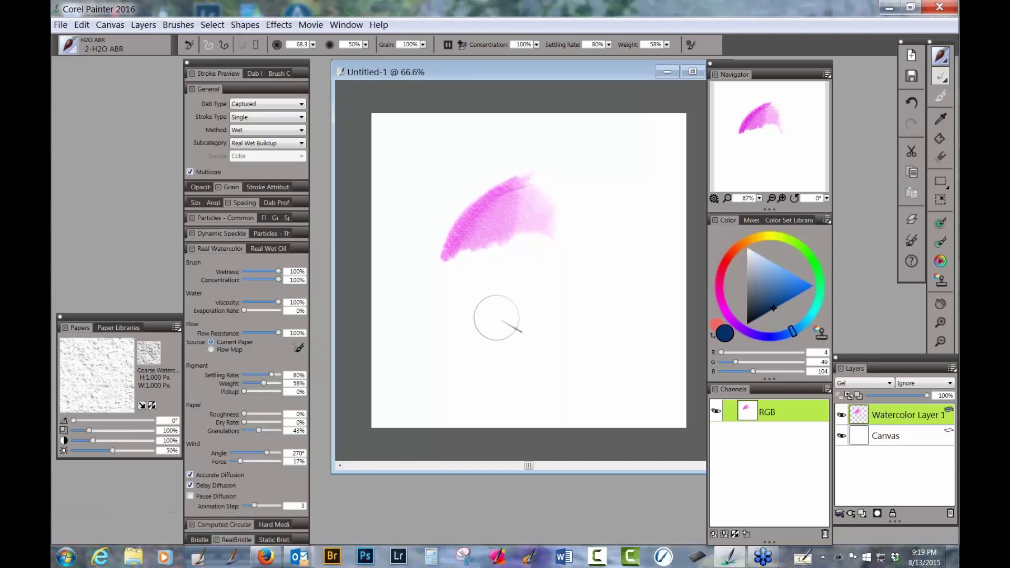
{"action": "mouse_move", "coordinate": [557, 262]}
{"action": "left_mouse_down"}
{"action": "mouse_move", "coordinate": [505, 309]}
{"action": "mouse_move", "coordinate": [500, 335]}
{"action": "mouse_move", "coordinate": [512, 284]}
{"action": "mouse_move", "coordinate": [506, 330]}
{"action": "mouse_move", "coordinate": [525, 275]}
{"action": "mouse_move", "coordinate": [520, 309]}
{"action": "mouse_move", "coordinate": [528, 296]}
{"action": "mouse_move", "coordinate": [530, 316]}
{"action": "mouse_move", "coordinate": [551, 272]}
{"action": "mouse_move", "coordinate": [536, 267]}
{"action": "mouse_move", "coordinate": [559, 261]}
{"action": "mouse_move", "coordinate": [564, 272]}
{"action": "mouse_move", "coordinate": [575, 260]}
{"action": "mouse_move", "coordinate": [582, 284]}
{"action": "mouse_move", "coordinate": [582, 267]}
{"action": "mouse_move", "coordinate": [595, 279]}
{"action": "mouse_move", "coordinate": [594, 260]}
{"action": "mouse_move", "coordinate": [566, 257]}
{"action": "mouse_move", "coordinate": [586, 252]}
{"action": "mouse_move", "coordinate": [606, 254]}
{"action": "mouse_move", "coordinate": [605, 274]}
{"action": "mouse_move", "coordinate": [627, 284]}
{"action": "left_mouse_up"}
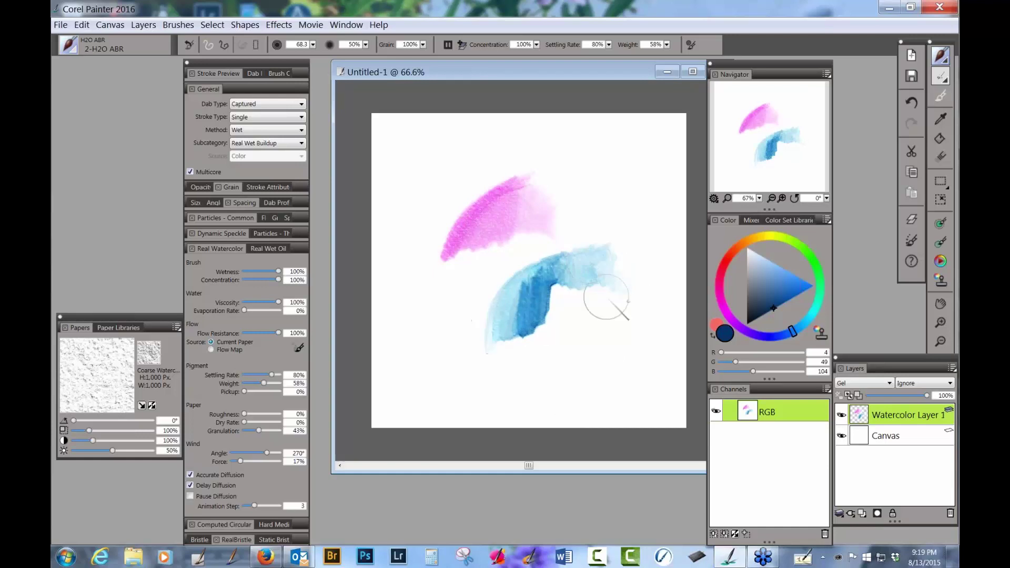
{"action": "mouse_move", "coordinate": [560, 365]}
{"action": "left_mouse_down"}
{"action": "mouse_move", "coordinate": [605, 307]}
{"action": "mouse_move", "coordinate": [592, 346]}
{"action": "mouse_move", "coordinate": [612, 318]}
{"action": "mouse_move", "coordinate": [605, 347]}
{"action": "mouse_move", "coordinate": [619, 316]}
{"action": "mouse_move", "coordinate": [612, 365]}
{"action": "mouse_move", "coordinate": [624, 322]}
{"action": "mouse_move", "coordinate": [619, 366]}
{"action": "mouse_move", "coordinate": [626, 323]}
{"action": "mouse_move", "coordinate": [624, 364]}
{"action": "mouse_move", "coordinate": [638, 348]}
{"action": "mouse_move", "coordinate": [639, 385]}
{"action": "left_mouse_up"}
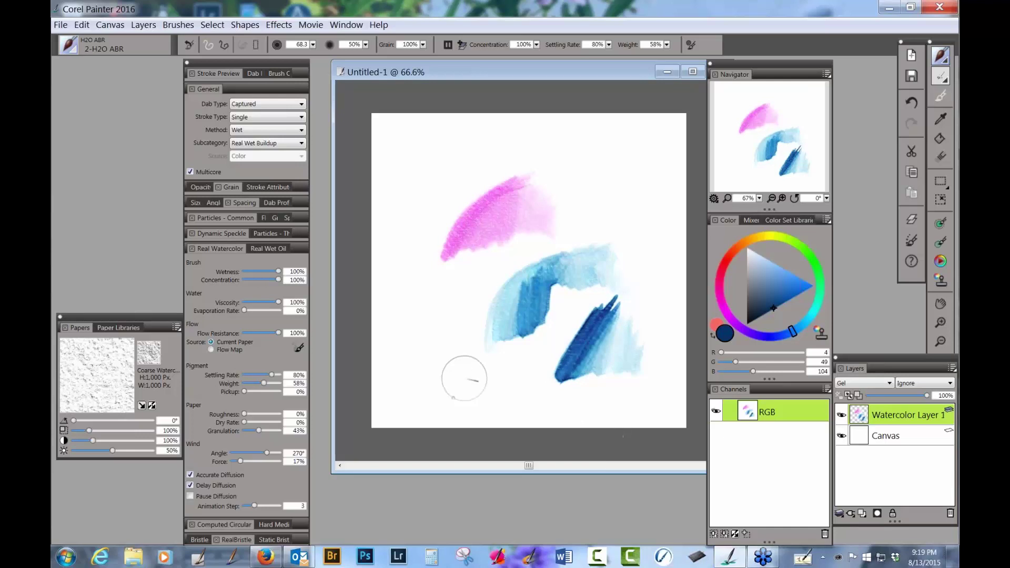
{"action": "mouse_move", "coordinate": [462, 383]}
{"action": "left_mouse_down"}
{"action": "mouse_move", "coordinate": [444, 275]}
{"action": "mouse_move", "coordinate": [424, 321]}
{"action": "mouse_move", "coordinate": [434, 281]}
{"action": "mouse_move", "coordinate": [421, 268]}
{"action": "mouse_move", "coordinate": [429, 259]}
{"action": "mouse_move", "coordinate": [416, 270]}
{"action": "mouse_move", "coordinate": [440, 252]}
{"action": "mouse_move", "coordinate": [412, 226]}
{"action": "mouse_move", "coordinate": [469, 354]}
{"action": "left_mouse_up"}
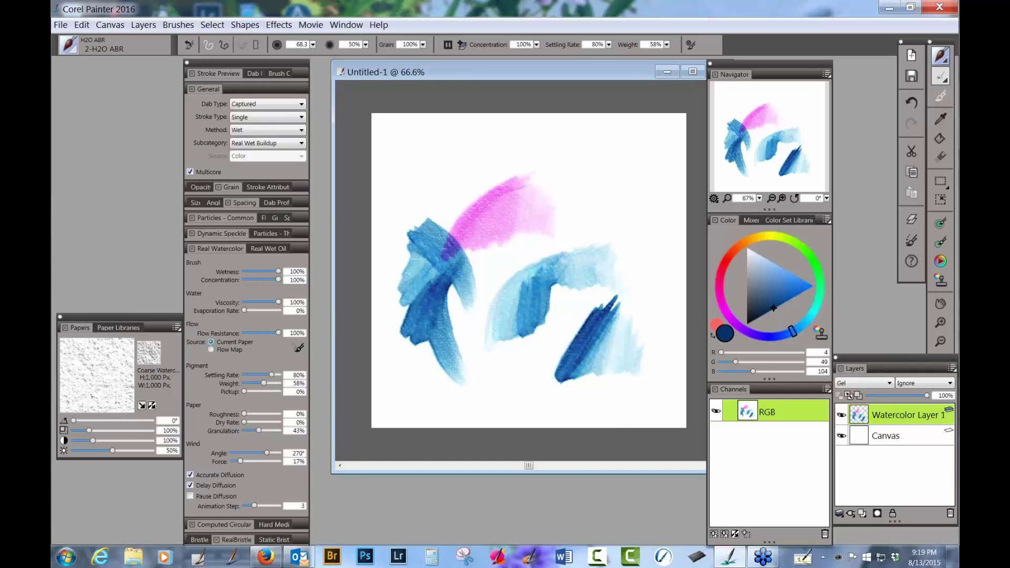
Step: Change the brush's Subcategory to Grainy Wet Buildup and collapse the Real Watercolor settings
{"action": "left_click", "coordinate": [301, 143]}
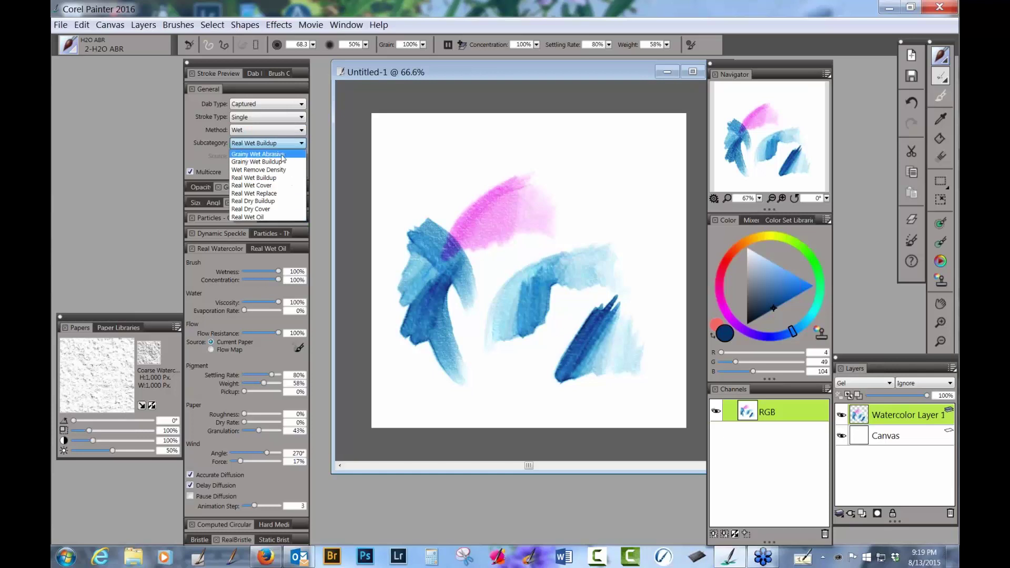
{"action": "left_click", "coordinate": [281, 164]}
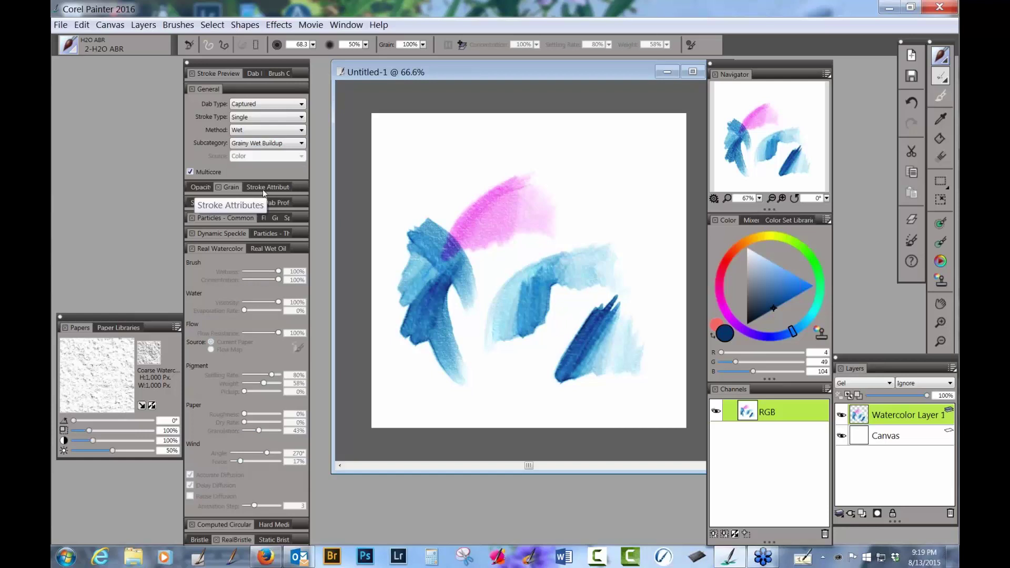
{"action": "left_click", "coordinate": [236, 248]}
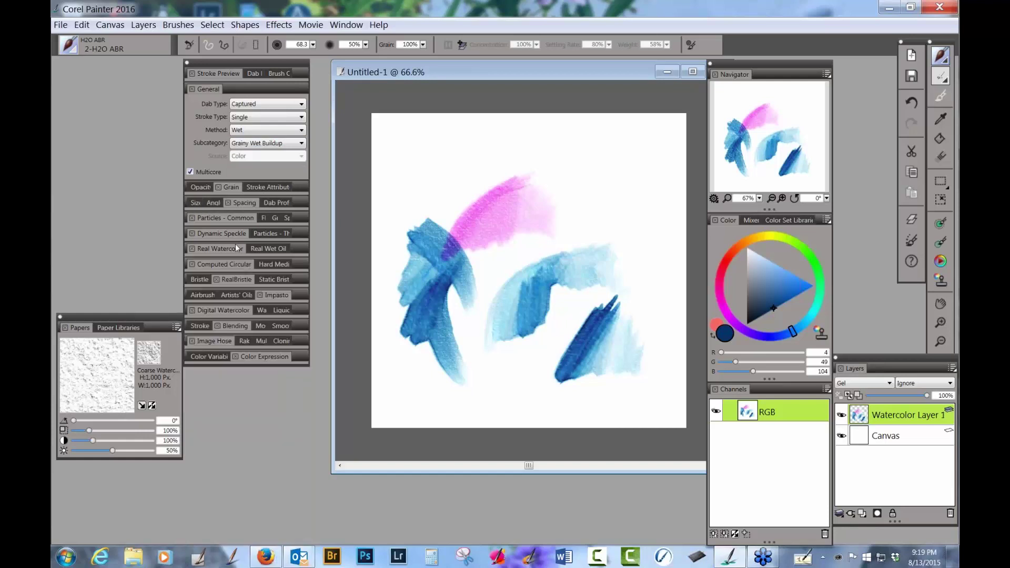
Step: Open the Water settings and set Wetness to 100 and Evap Thresh to 8%
{"action": "left_click", "coordinate": [266, 310]}
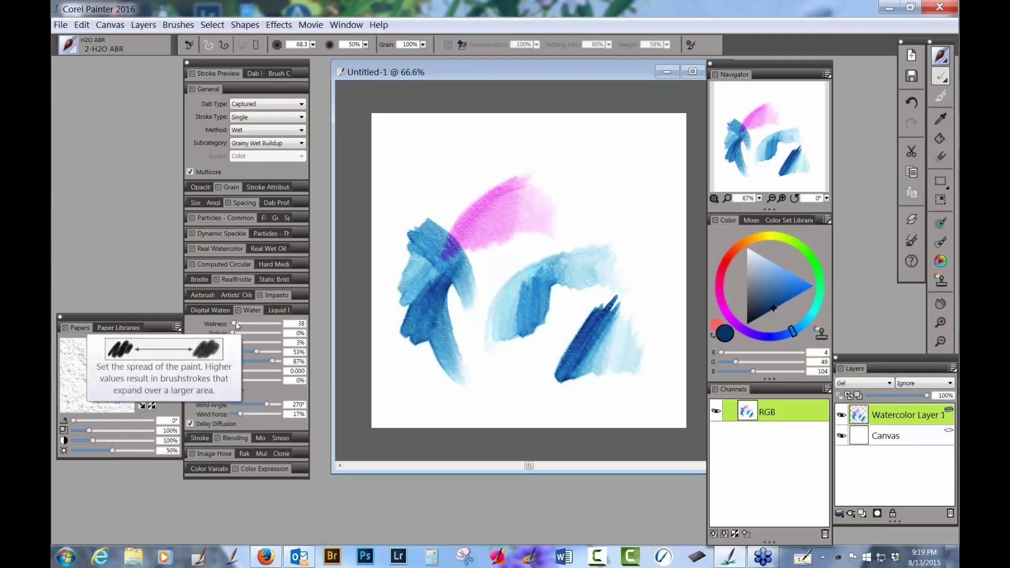
{"action": "left_click_drag", "start_coordinate": [236, 323], "coordinate": [235, 336]}
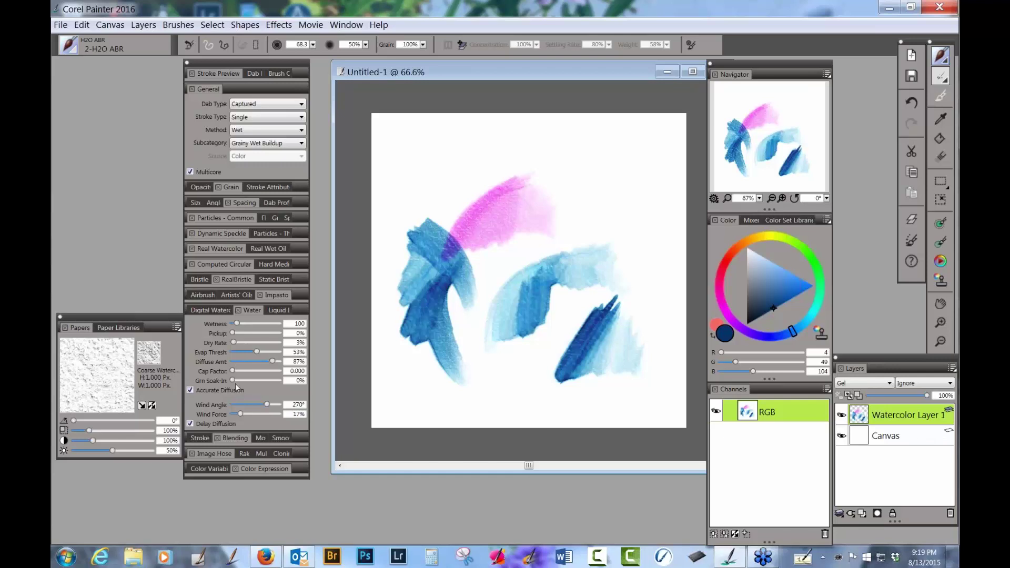
{"action": "left_click_drag", "start_coordinate": [238, 353], "coordinate": [235, 355]}
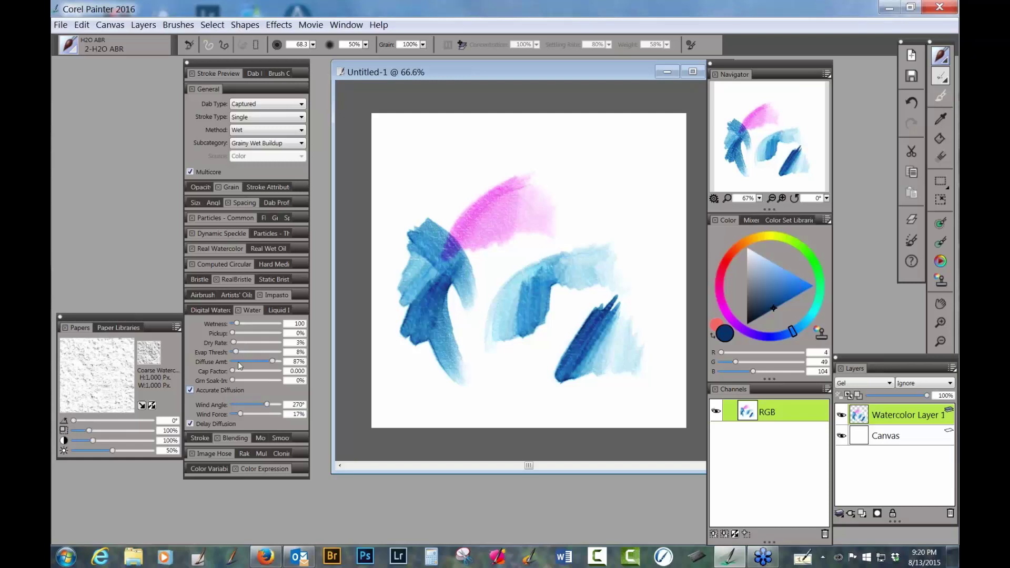
Step: Set the Water Evap Thresh to 92% and Cap Factor to 0.029, disable Accurate Diffusion, and paint dark blue test strokes above the purple one
{"action": "left_click_drag", "start_coordinate": [267, 351], "coordinate": [274, 352]}
{"action": "left_click_drag", "start_coordinate": [245, 371], "coordinate": [245, 371]}
{"action": "mouse_move", "coordinate": [424, 199]}
{"action": "left_mouse_down"}
{"action": "mouse_move", "coordinate": [494, 136]}
{"action": "mouse_move", "coordinate": [517, 143]}
{"action": "mouse_move", "coordinate": [468, 172]}
{"action": "mouse_move", "coordinate": [529, 146]}
{"action": "mouse_move", "coordinate": [592, 188]}
{"action": "mouse_move", "coordinate": [618, 199]}
{"action": "left_mouse_up"}
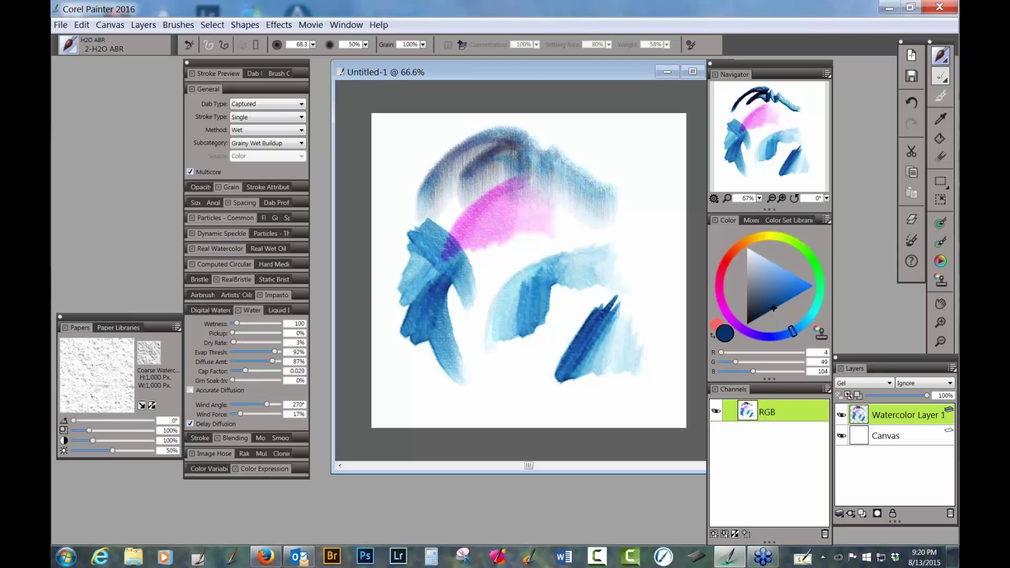
Step: Undo all the watercolor test strokes until the canvas is blank
{"action": "key", "text": "ctrl+z"}
{"action": "key", "text": "ctrl+z"}
{"action": "key", "text": "ctrl+z"}
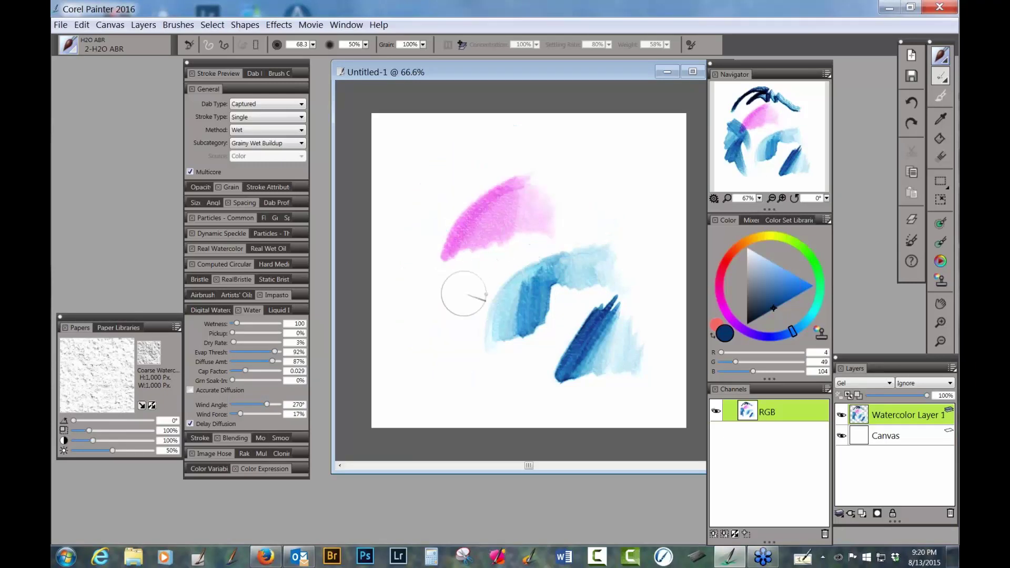
{"action": "key", "text": "ctrl+z"}
{"action": "key", "text": "ctrl+z"}
{"action": "key", "text": "ctrl+z"}
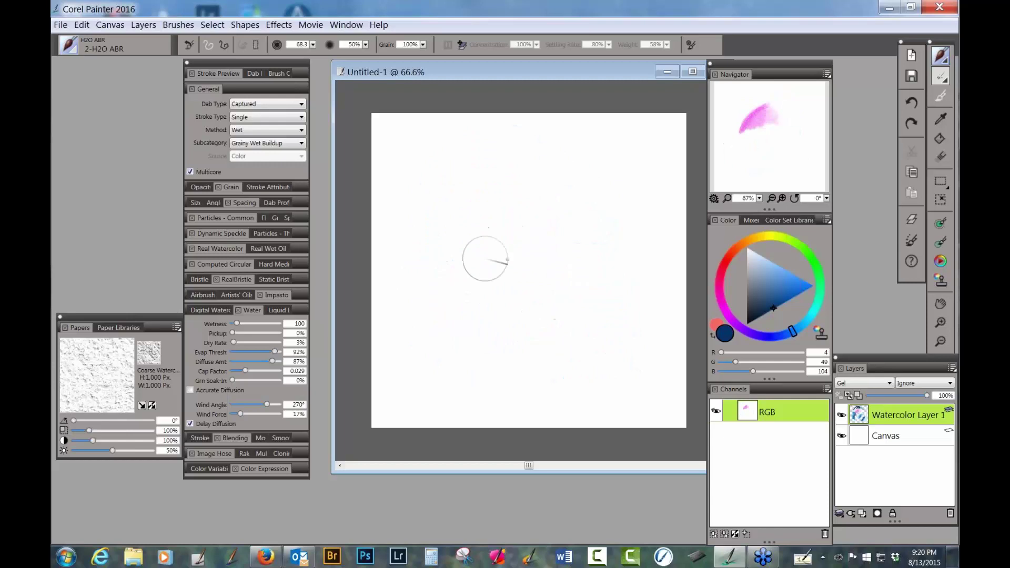
Step: Paint and undo a dark blue zigzag stroke, and paint curved test strokes in light blue (R 116, G 176, B 250)
{"action": "mouse_move", "coordinate": [431, 348]}
{"action": "left_mouse_down"}
{"action": "mouse_move", "coordinate": [530, 169]}
{"action": "mouse_move", "coordinate": [531, 272]}
{"action": "mouse_move", "coordinate": [545, 248]}
{"action": "mouse_move", "coordinate": [638, 286]}
{"action": "mouse_move", "coordinate": [475, 408]}
{"action": "left_mouse_up"}
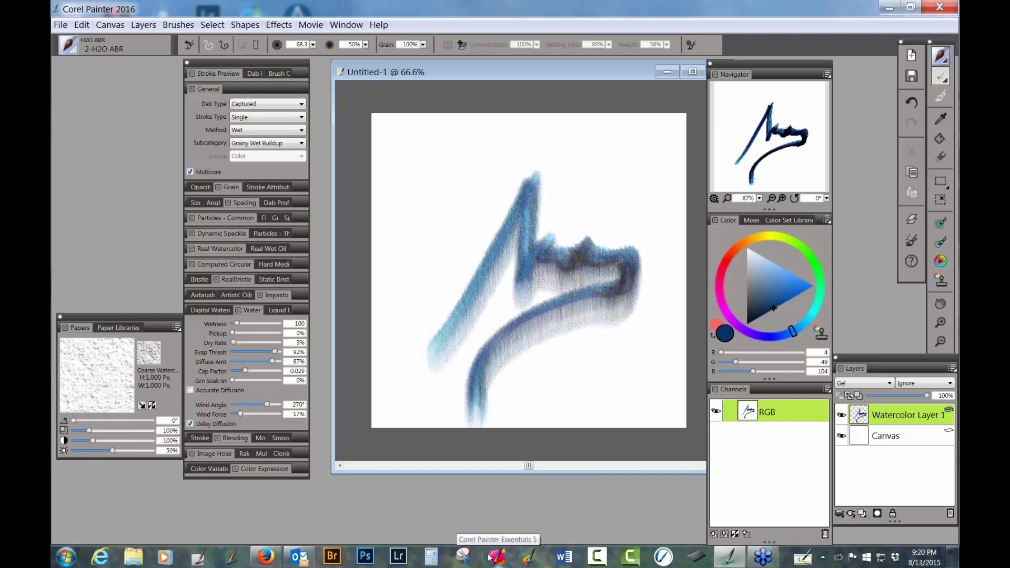
{"action": "key", "text": "ctrl+z"}
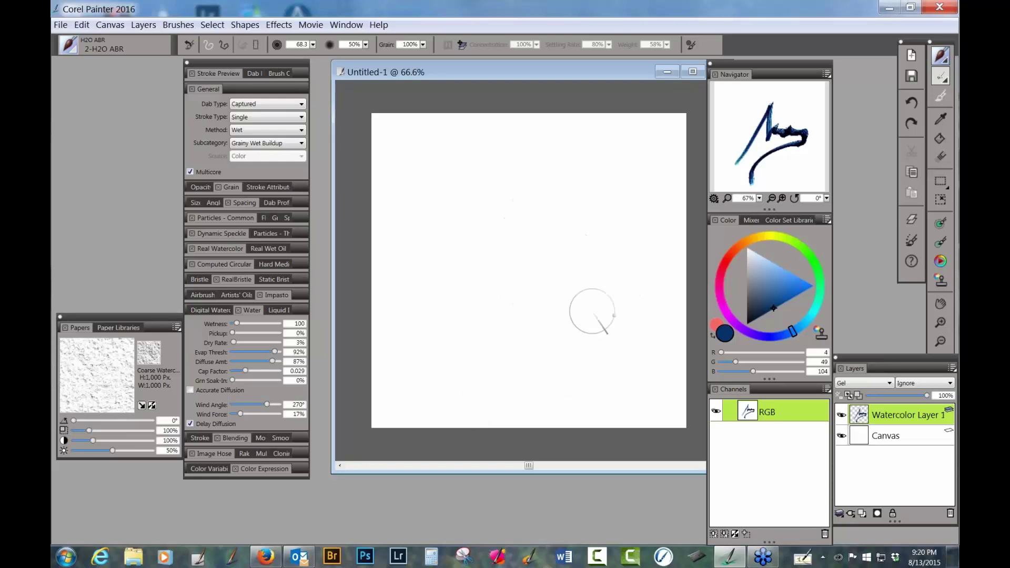
{"action": "left_click", "coordinate": [782, 269]}
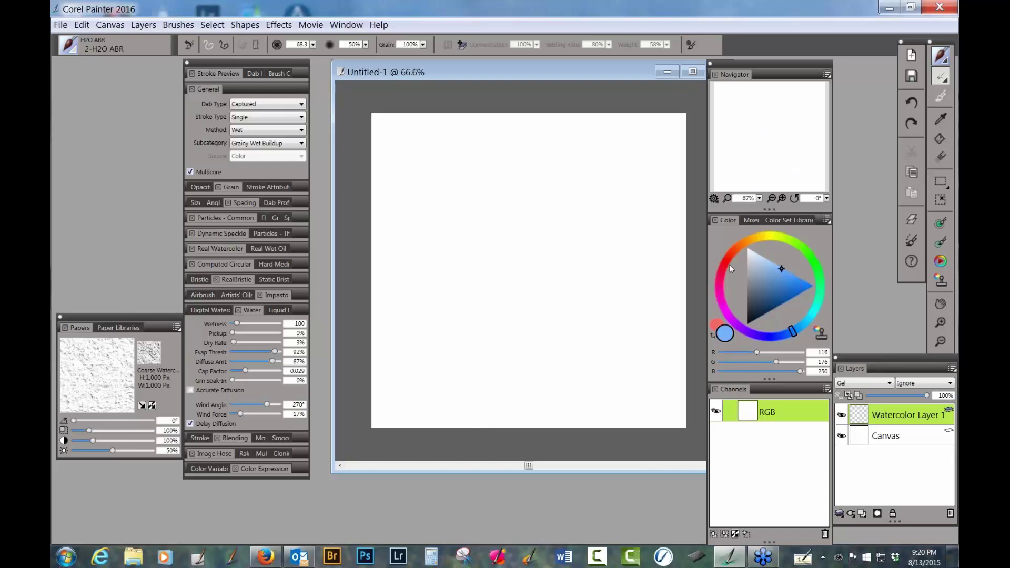
{"action": "mouse_move", "coordinate": [412, 270]}
{"action": "left_mouse_down"}
{"action": "mouse_move", "coordinate": [425, 206]}
{"action": "mouse_move", "coordinate": [493, 161]}
{"action": "mouse_move", "coordinate": [584, 176]}
{"action": "mouse_move", "coordinate": [564, 181]}
{"action": "mouse_move", "coordinate": [590, 197]}
{"action": "mouse_move", "coordinate": [521, 199]}
{"action": "mouse_move", "coordinate": [478, 223]}
{"action": "mouse_move", "coordinate": [483, 239]}
{"action": "mouse_move", "coordinate": [574, 235]}
{"action": "mouse_move", "coordinate": [547, 238]}
{"action": "mouse_move", "coordinate": [573, 252]}
{"action": "mouse_move", "coordinate": [531, 259]}
{"action": "mouse_move", "coordinate": [453, 322]}
{"action": "left_mouse_up"}
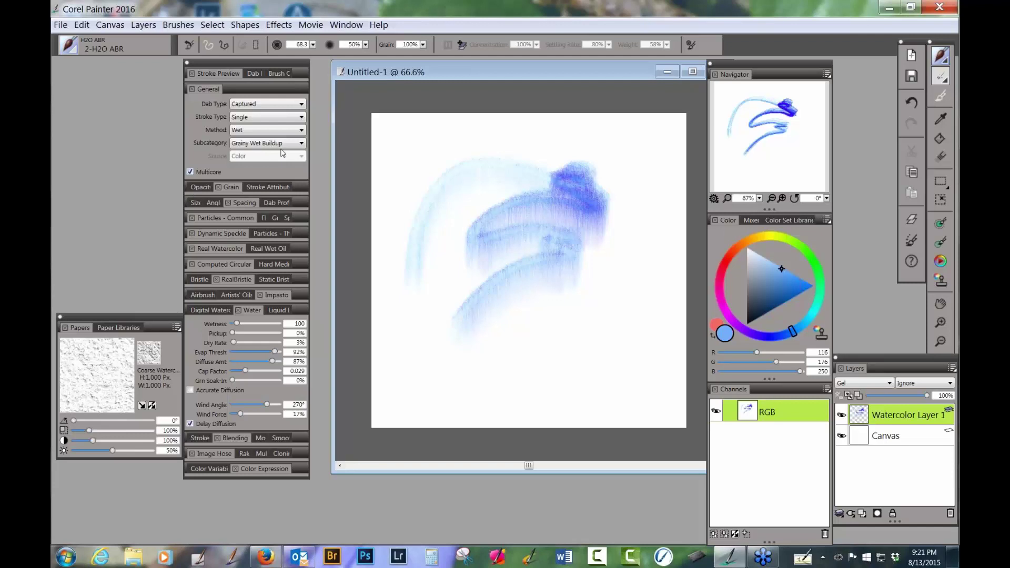
Step: Change the Dab Type to Dynamic Speckle Bristle and paint one test stroke below the others before clearing the layer
{"action": "left_click", "coordinate": [288, 131]}
{"action": "left_click", "coordinate": [231, 130]}
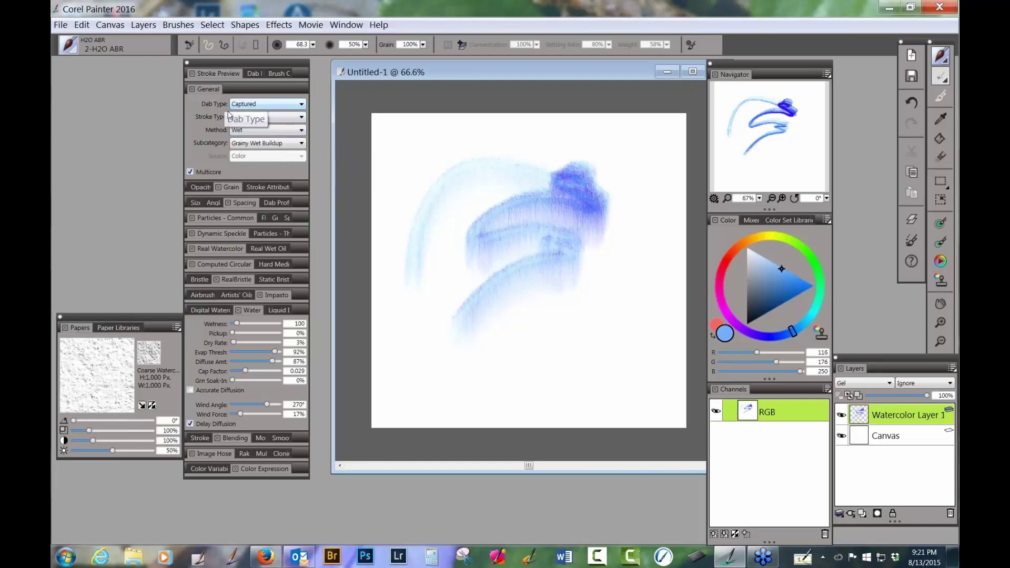
{"action": "left_click", "coordinate": [302, 105]}
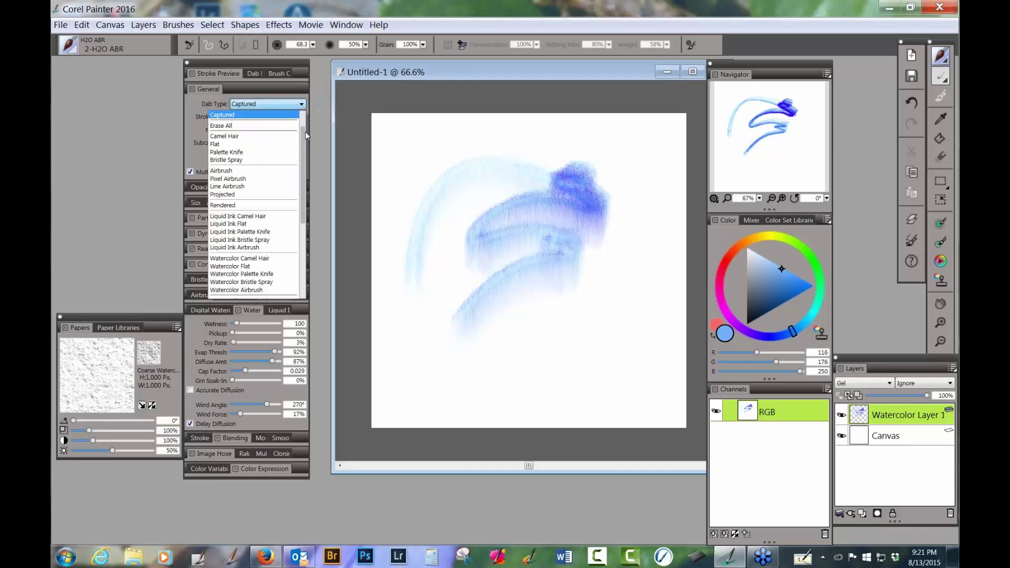
{"action": "left_click_drag", "start_coordinate": [304, 134], "coordinate": [305, 221]}
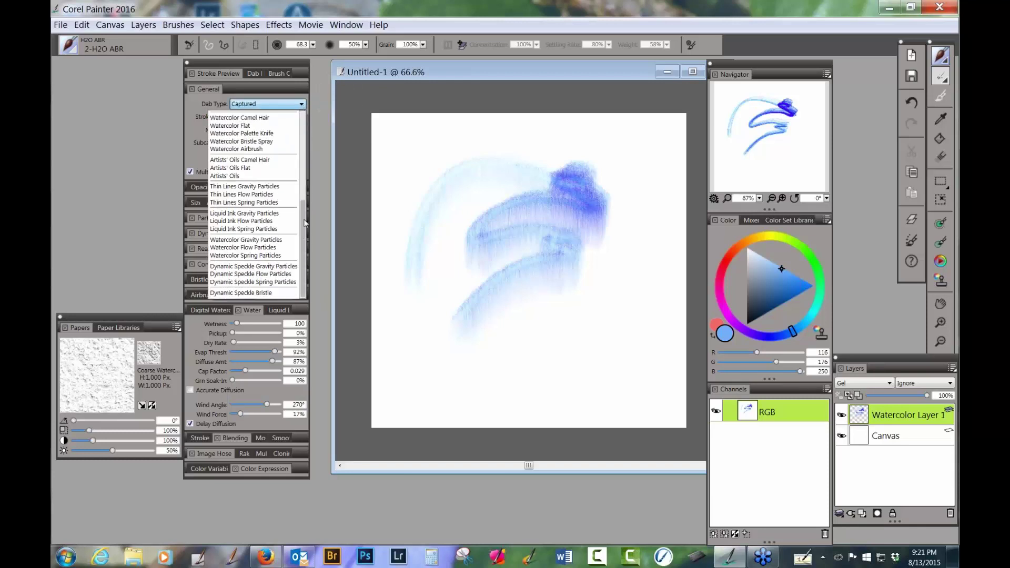
{"action": "left_click", "coordinate": [247, 293]}
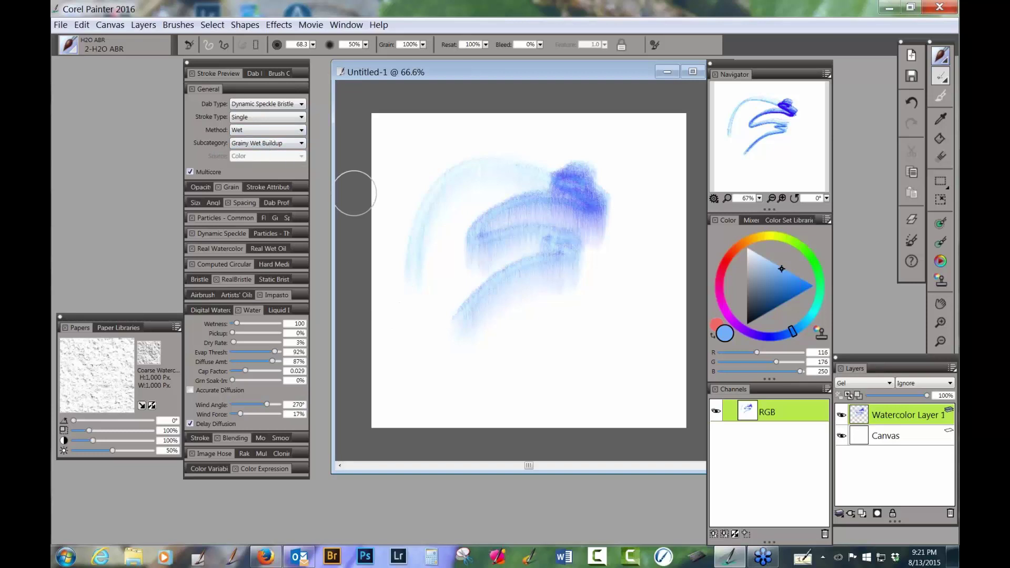
{"action": "mouse_move", "coordinate": [504, 398]}
{"action": "left_mouse_down"}
{"action": "mouse_move", "coordinate": [548, 346]}
{"action": "mouse_move", "coordinate": [614, 320]}
{"action": "left_mouse_up"}
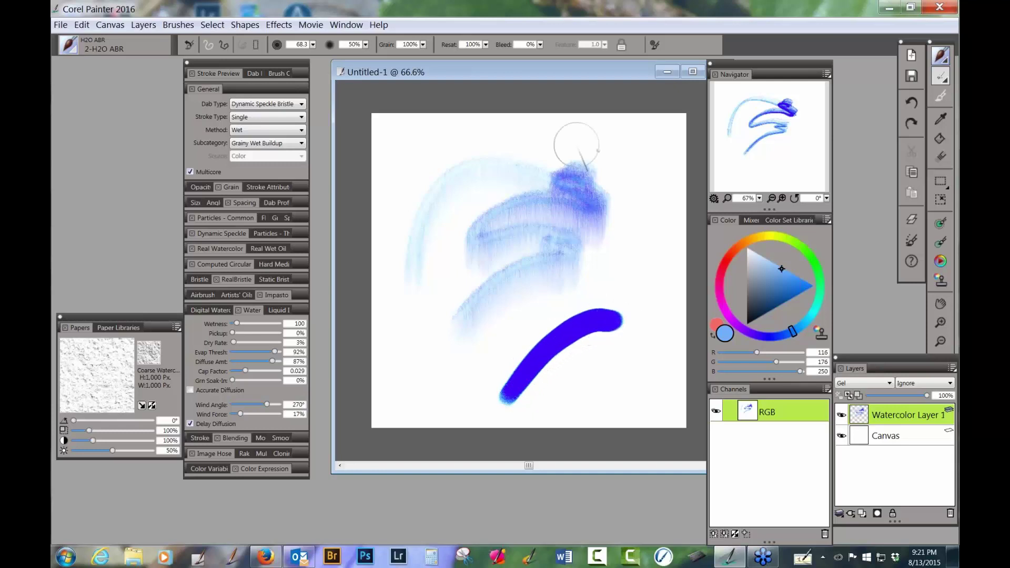
{"action": "key", "text": "Delete"}
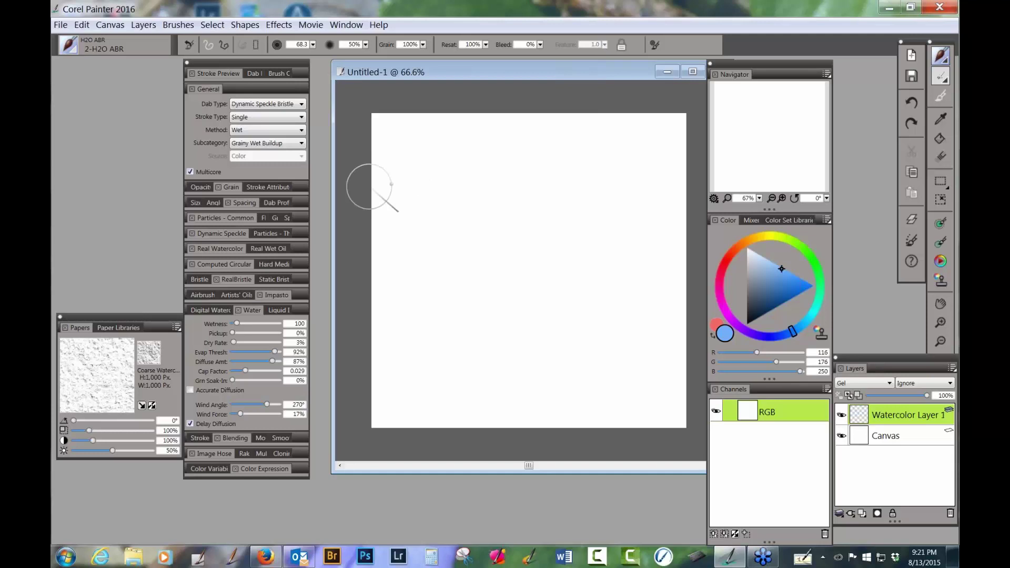
Step: Set the Dynamic Speckle Count to 25%, Size to 44% and Min Size to 6%, and paint winding test strokes on the blank canvas
{"action": "left_click", "coordinate": [228, 235]}
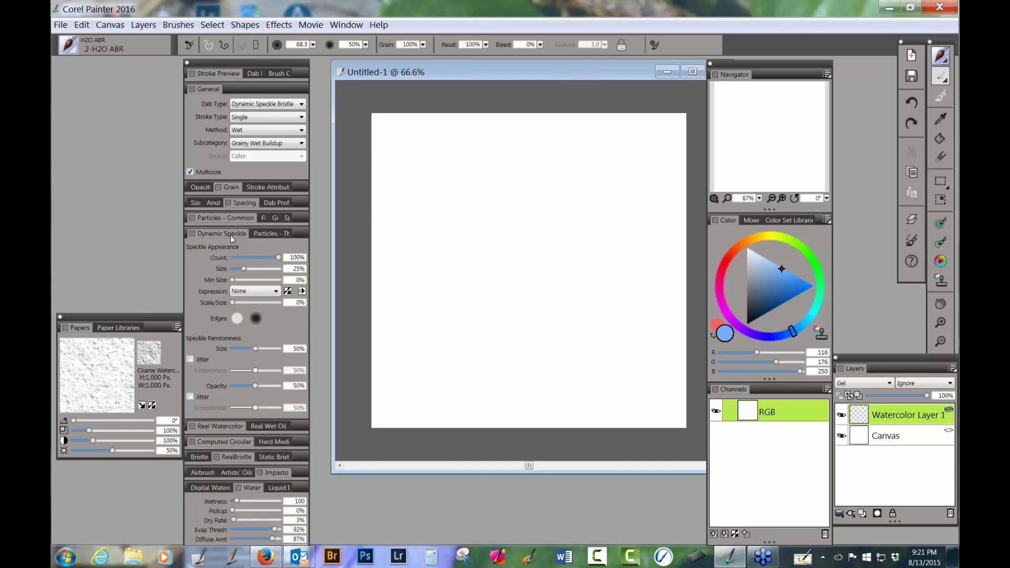
{"action": "left_click_drag", "start_coordinate": [278, 260], "coordinate": [245, 269]}
{"action": "left_click", "coordinate": [252, 268]}
{"action": "left_click_drag", "start_coordinate": [233, 280], "coordinate": [239, 280]}
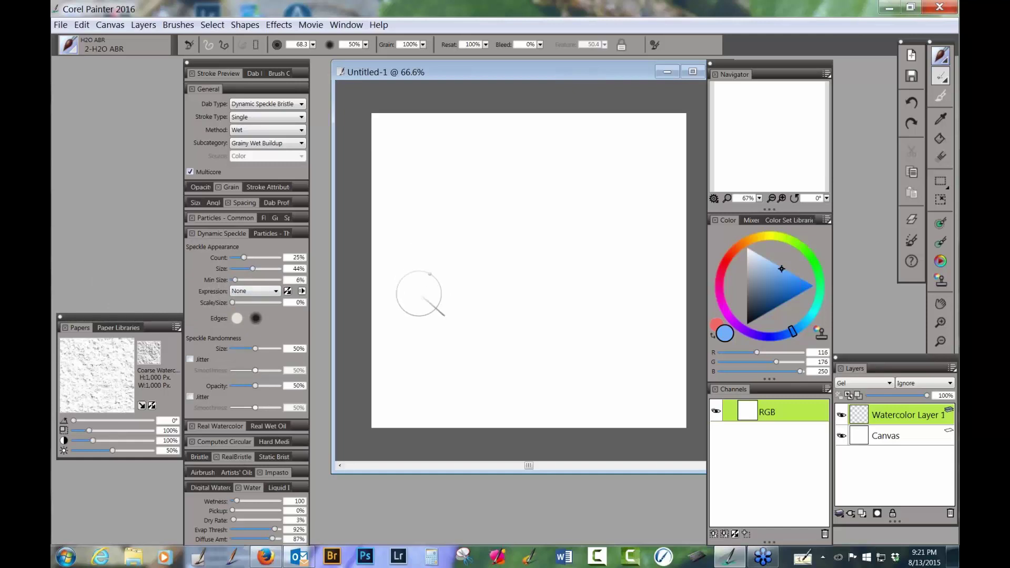
{"action": "mouse_move", "coordinate": [422, 287]}
{"action": "left_mouse_down"}
{"action": "mouse_move", "coordinate": [442, 232]}
{"action": "mouse_move", "coordinate": [481, 252]}
{"action": "mouse_move", "coordinate": [507, 339]}
{"action": "mouse_move", "coordinate": [572, 235]}
{"action": "mouse_move", "coordinate": [542, 243]}
{"action": "mouse_move", "coordinate": [582, 285]}
{"action": "mouse_move", "coordinate": [560, 371]}
{"action": "left_mouse_up"}
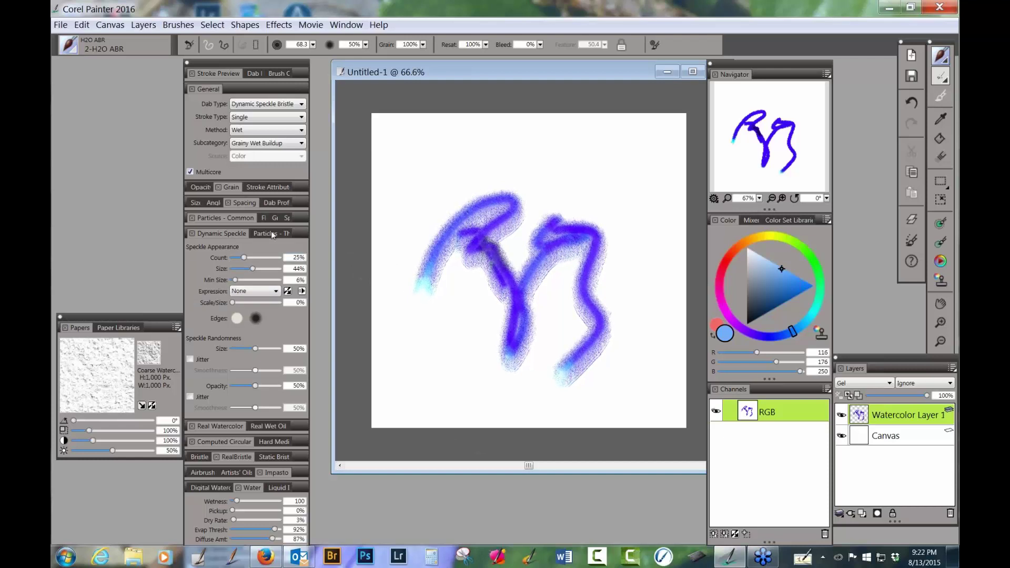
Step: Change the Dab Type to Dynamic Speckle Gravity Particles and set Velocity to 93%, Acceleration to 12% and Spin Rate to 96%
{"action": "left_click", "coordinate": [303, 104]}
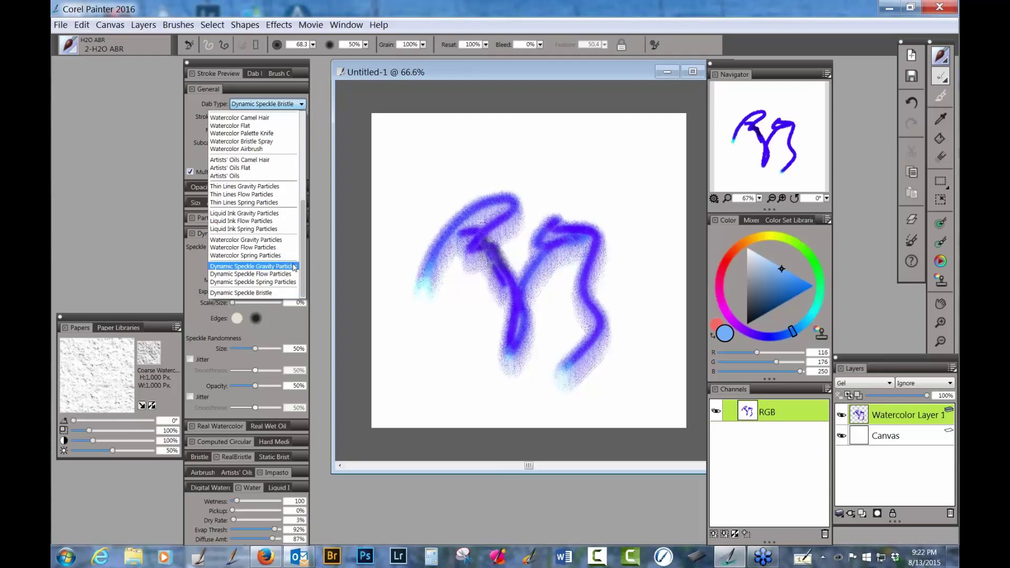
{"action": "left_click", "coordinate": [294, 267]}
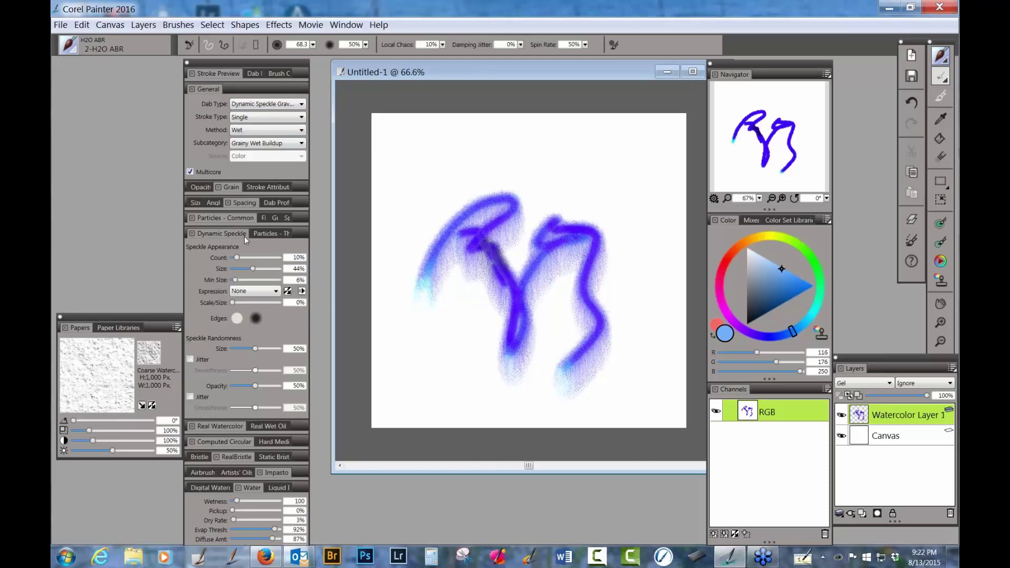
{"action": "left_click", "coordinate": [274, 218]}
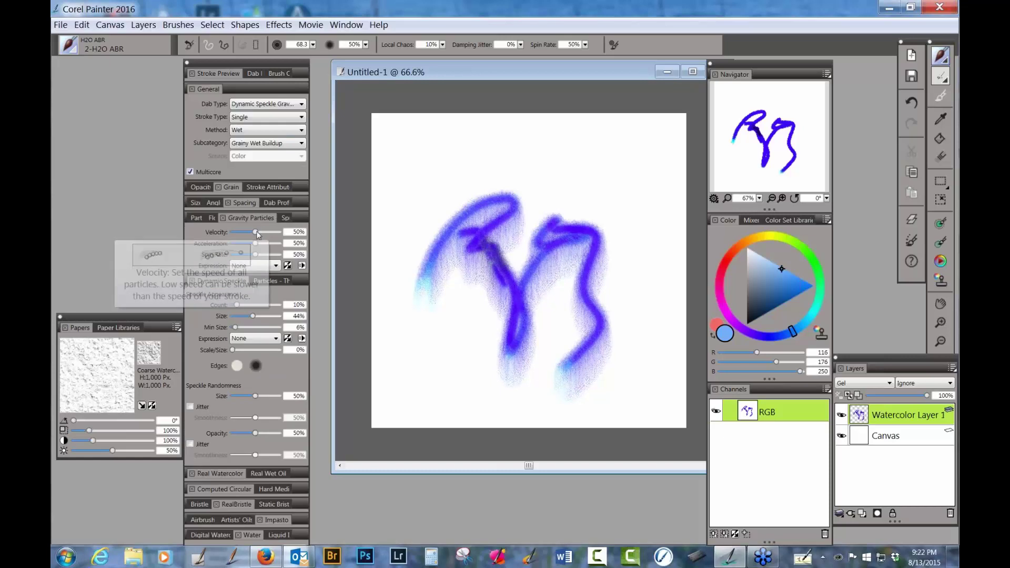
{"action": "left_click", "coordinate": [269, 233]}
{"action": "left_click_drag", "start_coordinate": [270, 236], "coordinate": [250, 243]}
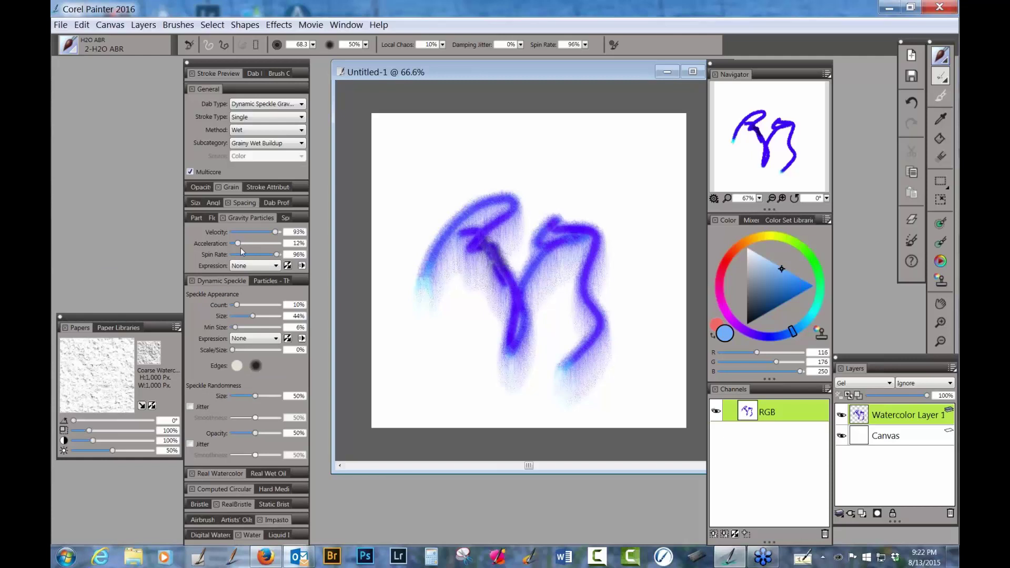
Step: Set the particles' Global Chaos and Local Chaos to 48% and paint a long test stroke above and beside the existing strokes
{"action": "left_click", "coordinate": [196, 218]}
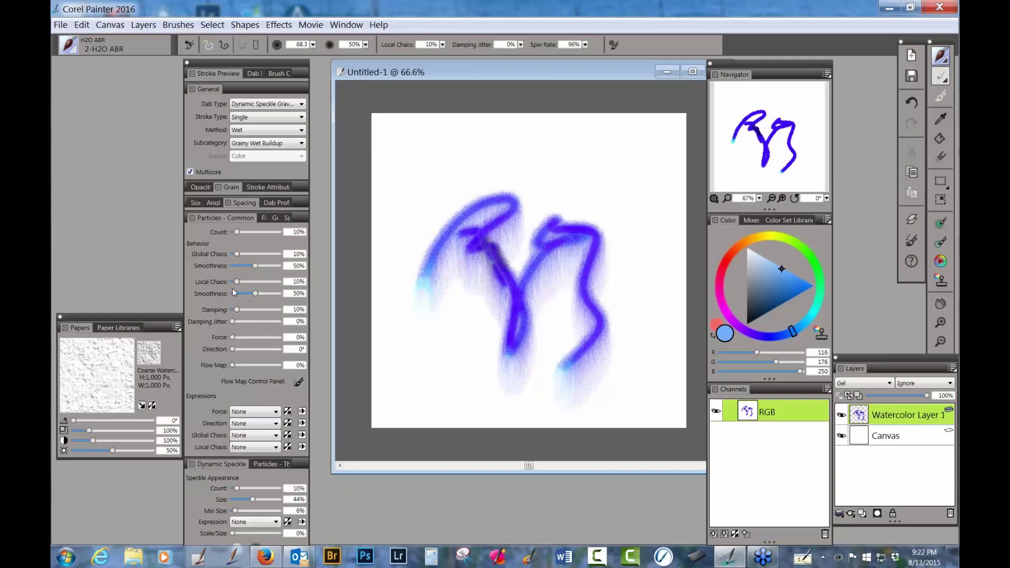
{"action": "left_click_drag", "start_coordinate": [236, 255], "coordinate": [256, 282]}
{"action": "mouse_move", "coordinate": [399, 193]}
{"action": "left_mouse_down"}
{"action": "mouse_move", "coordinate": [418, 160]}
{"action": "mouse_move", "coordinate": [575, 154]}
{"action": "mouse_move", "coordinate": [629, 163]}
{"action": "mouse_move", "coordinate": [637, 205]}
{"action": "mouse_move", "coordinate": [606, 299]}
{"action": "left_mouse_up"}
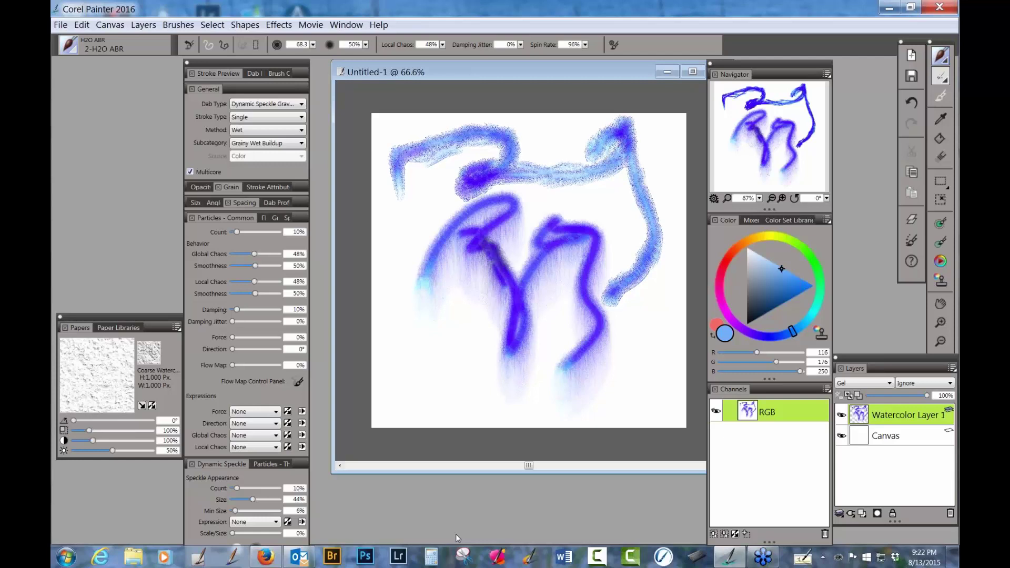
Step: Clear all strokes from the watercolor layer and choose the Strings brush from the Beta 1 LI category
{"action": "key", "text": "ctrl+a"}
{"action": "key", "text": "Delete"}
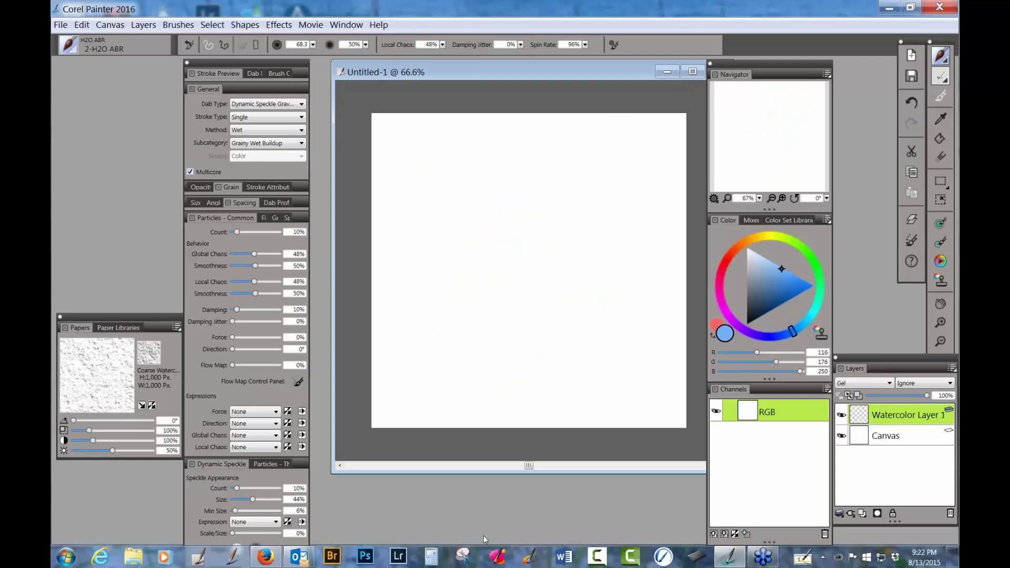
{"action": "left_click", "coordinate": [76, 50]}
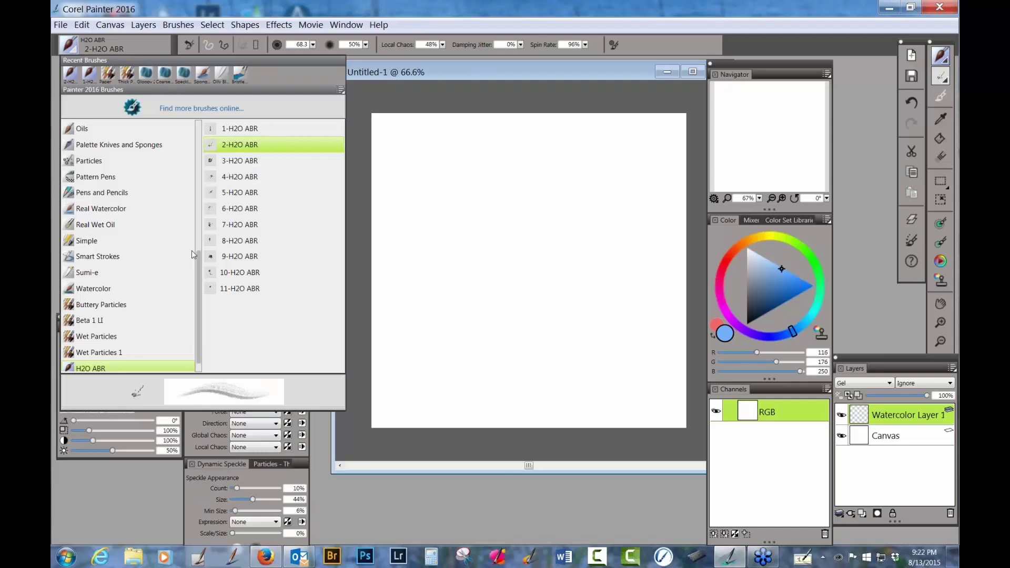
{"action": "left_click", "coordinate": [100, 320]}
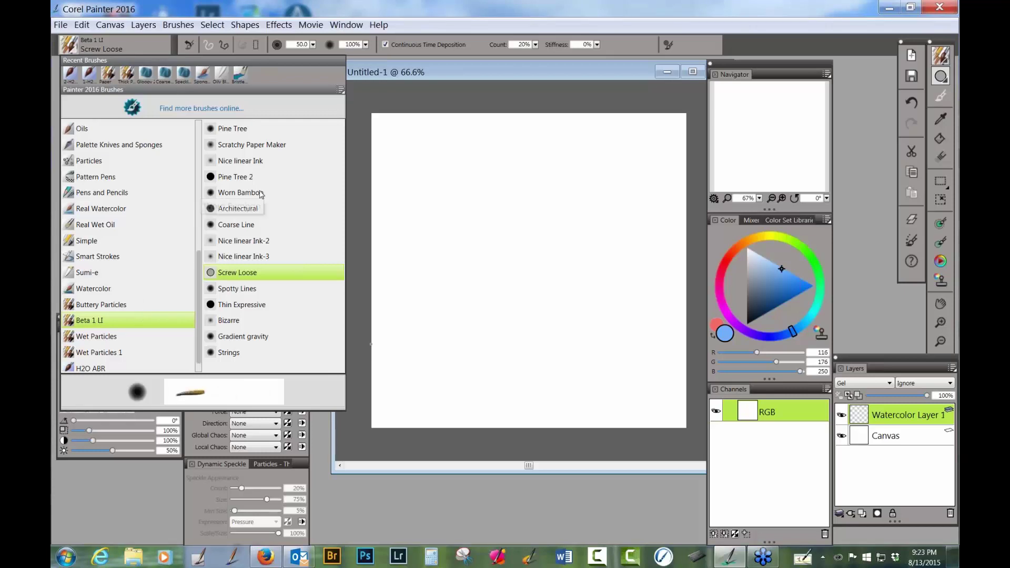
{"action": "left_click", "coordinate": [230, 353]}
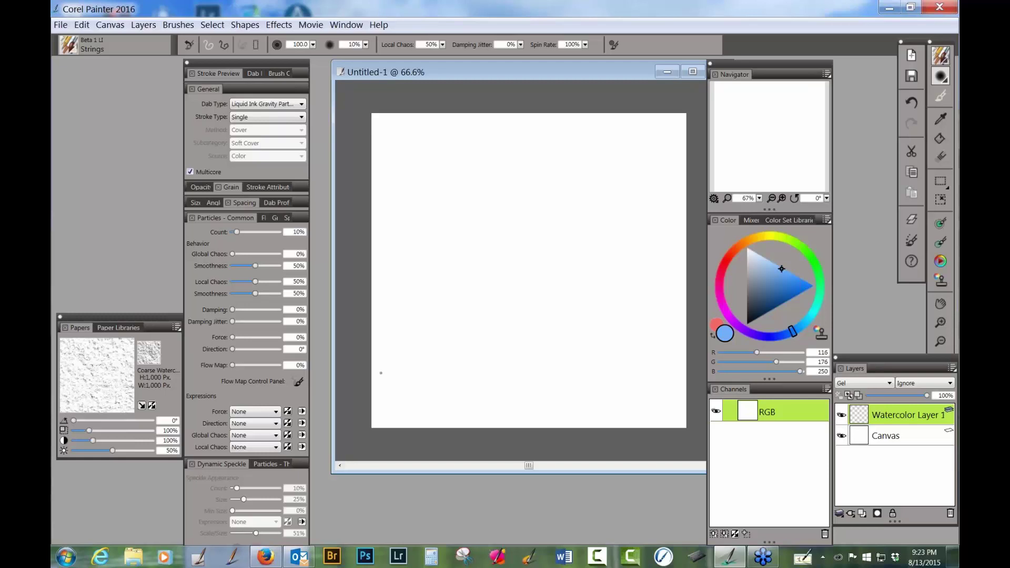
Step: Set one color swatch to black and the other to a red-orange (R 255, G 30, B 1)
{"action": "left_click", "coordinate": [717, 325]}
{"action": "left_click_drag", "start_coordinate": [756, 314], "coordinate": [747, 324]}
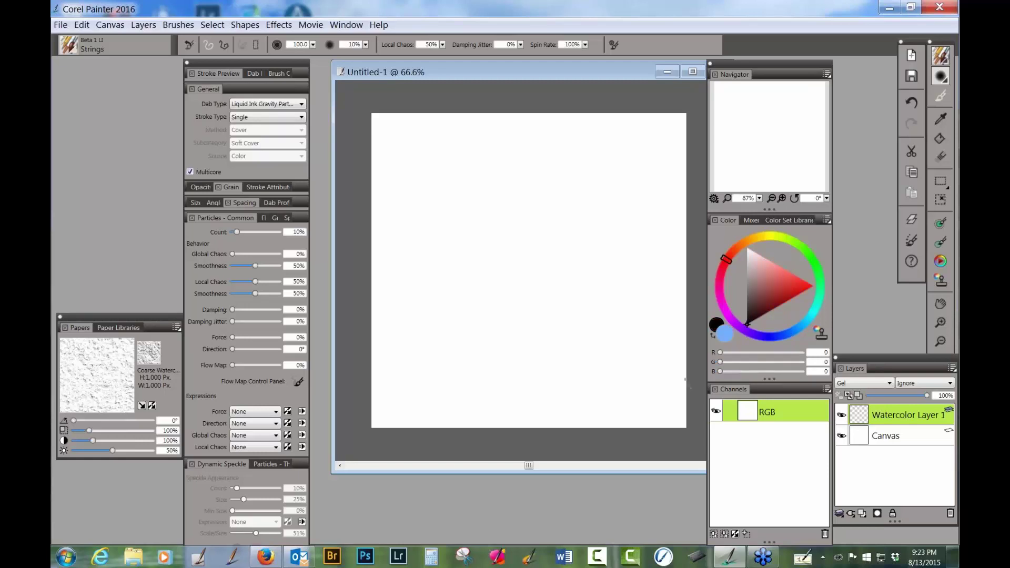
{"action": "left_click", "coordinate": [724, 337]}
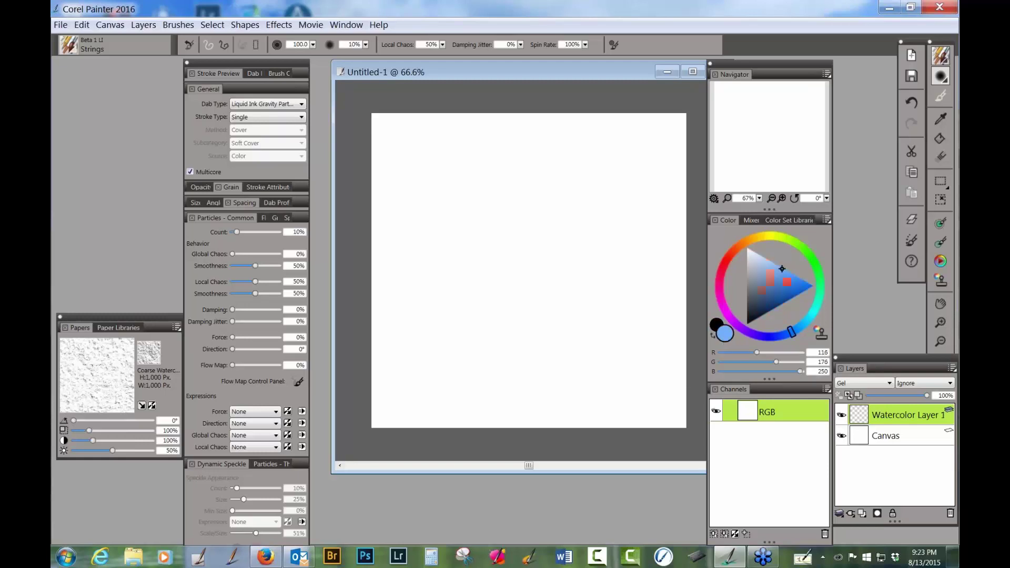
{"action": "left_click", "coordinate": [734, 259]}
{"action": "left_click", "coordinate": [813, 286]}
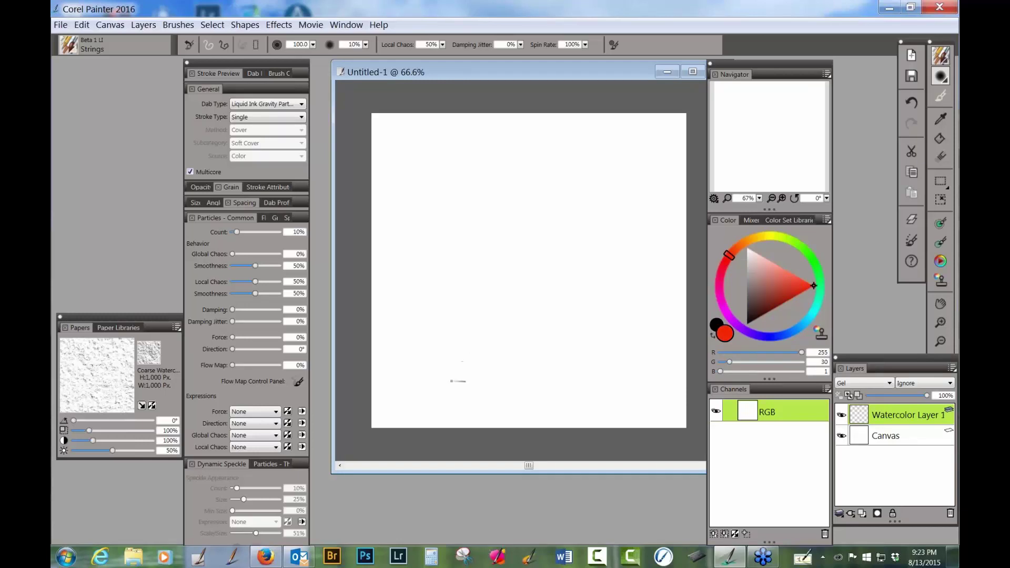
Step: Draw thin curved lines and looping scribbles across the lower half of the canvas with the Strings brush
{"action": "mouse_move", "coordinate": [451, 381]}
{"action": "left_mouse_down"}
{"action": "mouse_move", "coordinate": [502, 313]}
{"action": "mouse_move", "coordinate": [567, 268]}
{"action": "left_mouse_up"}
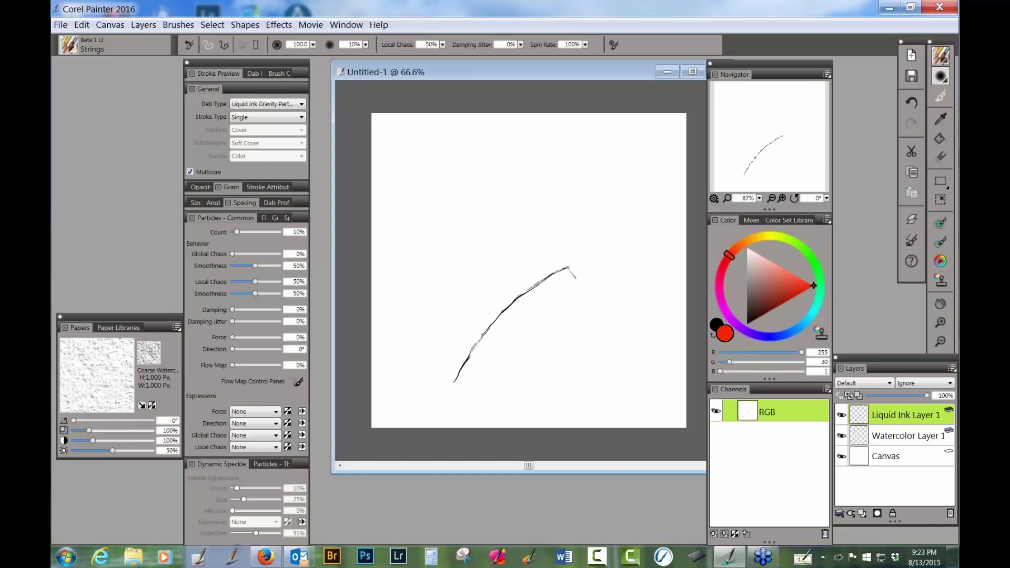
{"action": "mouse_move", "coordinate": [576, 279]}
{"action": "left_mouse_down"}
{"action": "mouse_move", "coordinate": [546, 286]}
{"action": "mouse_move", "coordinate": [534, 324]}
{"action": "mouse_move", "coordinate": [564, 331]}
{"action": "mouse_move", "coordinate": [615, 307]}
{"action": "mouse_move", "coordinate": [594, 327]}
{"action": "mouse_move", "coordinate": [607, 334]}
{"action": "mouse_move", "coordinate": [539, 360]}
{"action": "mouse_move", "coordinate": [534, 382]}
{"action": "mouse_move", "coordinate": [562, 368]}
{"action": "mouse_move", "coordinate": [564, 379]}
{"action": "mouse_move", "coordinate": [596, 363]}
{"action": "left_mouse_up"}
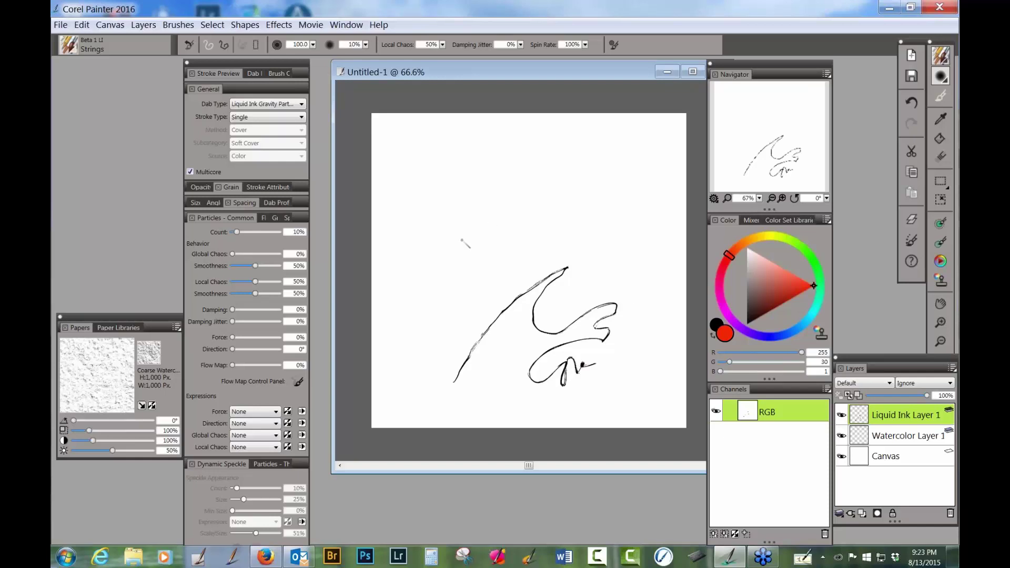
{"action": "mouse_move", "coordinate": [456, 249]}
{"action": "left_mouse_down"}
{"action": "mouse_move", "coordinate": [452, 286]}
{"action": "mouse_move", "coordinate": [471, 292]}
{"action": "mouse_move", "coordinate": [508, 255]}
{"action": "mouse_move", "coordinate": [492, 246]}
{"action": "mouse_move", "coordinate": [472, 271]}
{"action": "mouse_move", "coordinate": [542, 255]}
{"action": "mouse_move", "coordinate": [543, 241]}
{"action": "mouse_move", "coordinate": [575, 241]}
{"action": "left_mouse_up"}
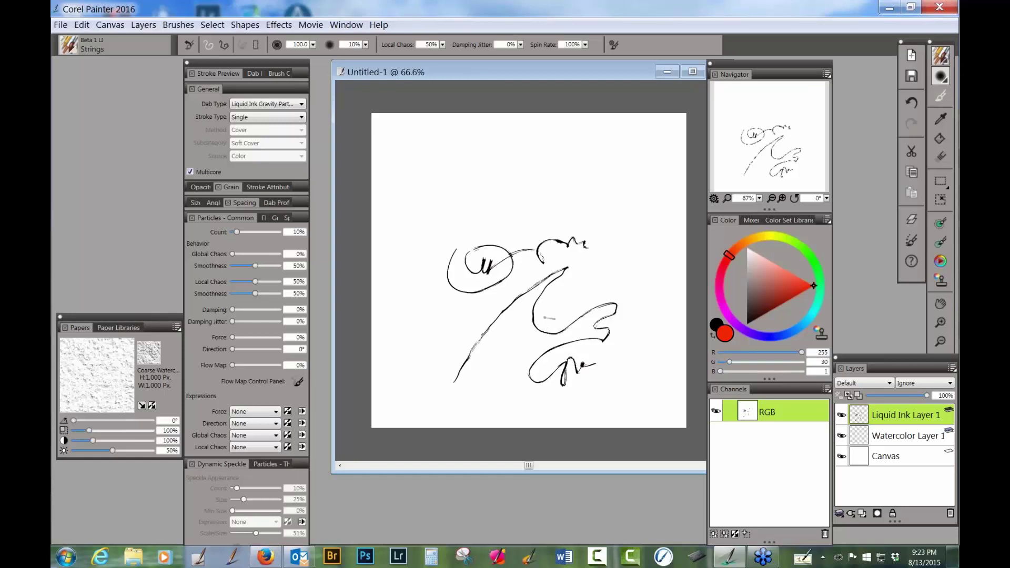
Step: Undo all the Strings brush lines and scribbles
{"action": "key", "text": "ctrl+z"}
{"action": "key", "text": "ctrl+z"}
{"action": "key", "text": "ctrl+z"}
{"action": "key", "text": "ctrl+z"}
{"action": "key", "text": "ctrl+z"}
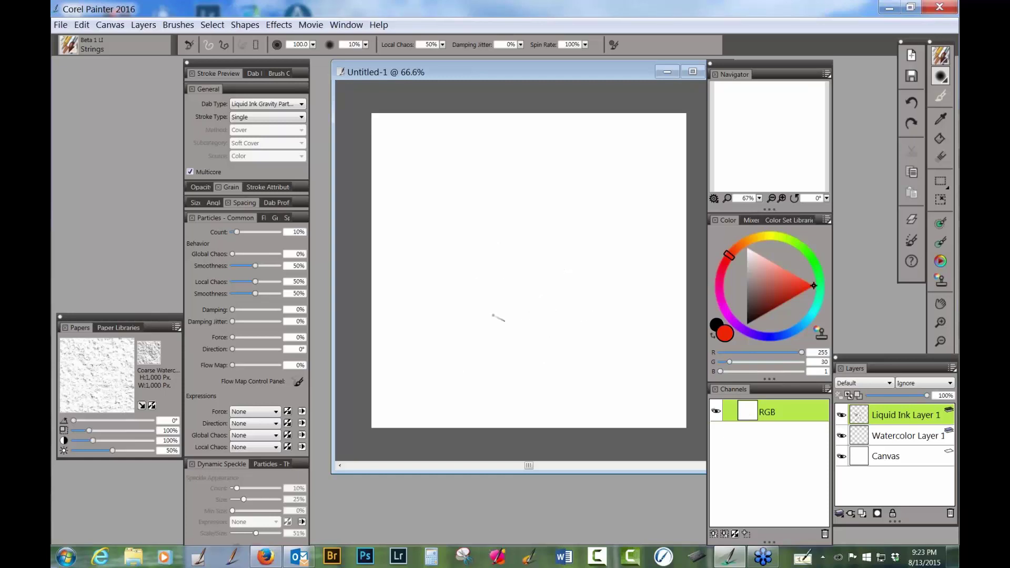
Step: Draw a thick diagonal branch across the lower canvas with thin twigs branching off both sides using the Strings brush
{"action": "mouse_move", "coordinate": [450, 370]}
{"action": "left_mouse_down"}
{"action": "mouse_move", "coordinate": [575, 281]}
{"action": "mouse_move", "coordinate": [478, 338]}
{"action": "mouse_move", "coordinate": [453, 365]}
{"action": "mouse_move", "coordinate": [576, 281]}
{"action": "mouse_move", "coordinate": [457, 363]}
{"action": "left_mouse_up"}
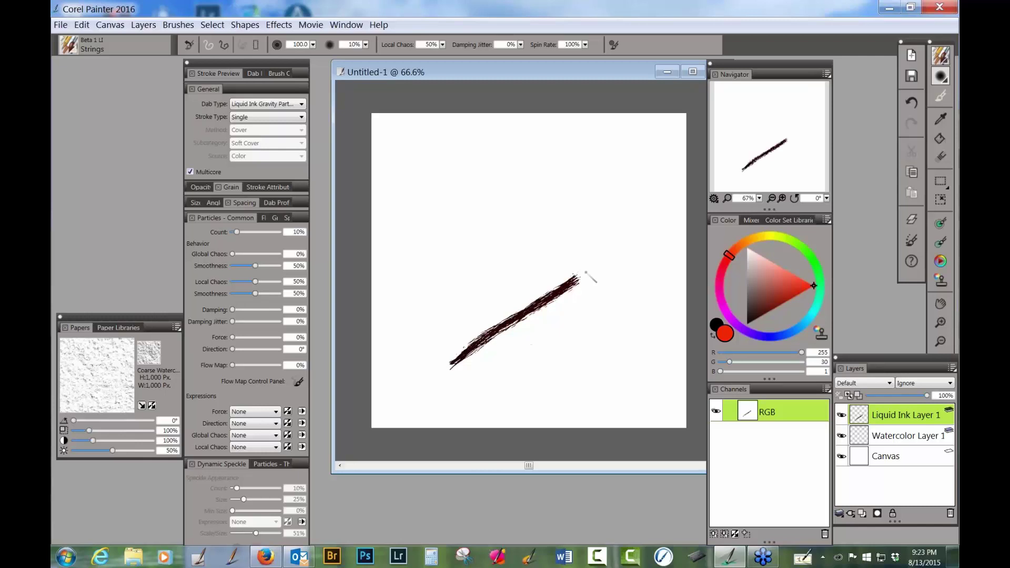
{"action": "left_click_drag", "start_coordinate": [585, 275], "coordinate": [648, 236]}
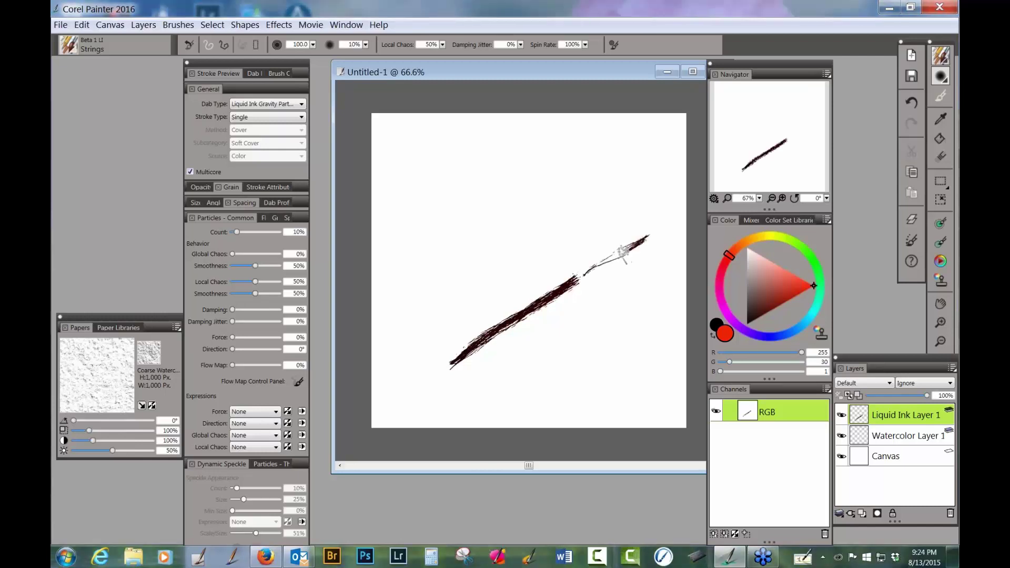
{"action": "left_click_drag", "start_coordinate": [581, 273], "coordinate": [655, 227]}
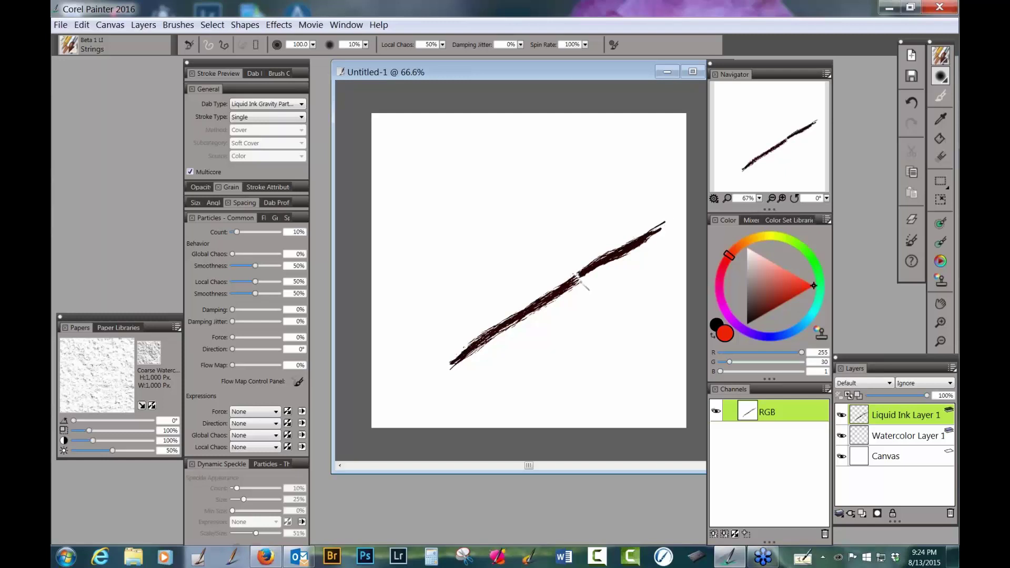
{"action": "mouse_move", "coordinate": [578, 278]}
{"action": "left_mouse_down"}
{"action": "mouse_move", "coordinate": [629, 293]}
{"action": "mouse_move", "coordinate": [644, 329]}
{"action": "left_mouse_up"}
{"action": "left_click_drag", "start_coordinate": [630, 293], "coordinate": [653, 287]}
{"action": "key", "text": "ctrl+z"}
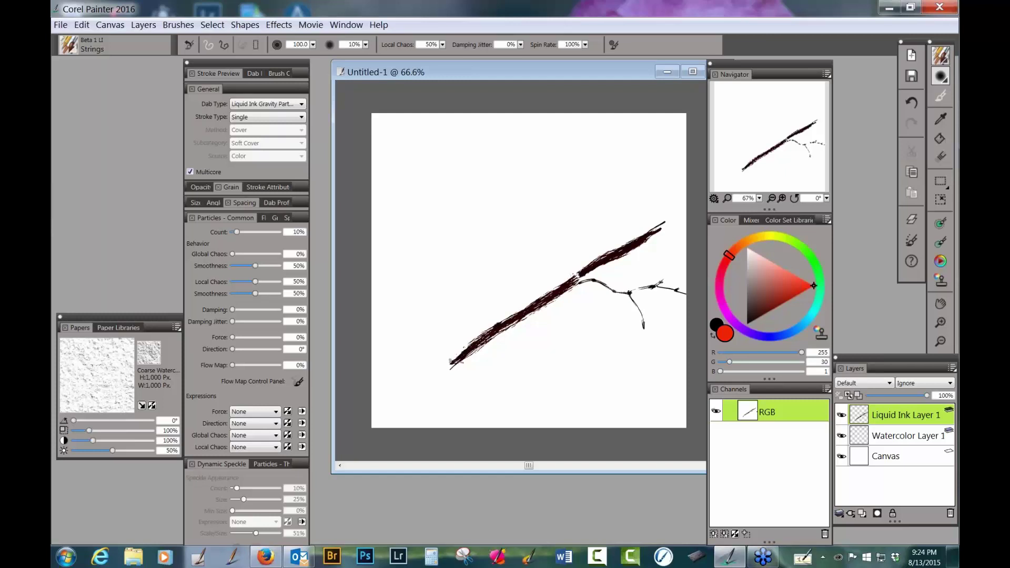
{"action": "mouse_move", "coordinate": [451, 361]}
{"action": "left_mouse_down"}
{"action": "mouse_move", "coordinate": [480, 287]}
{"action": "mouse_move", "coordinate": [521, 261]}
{"action": "left_mouse_up"}
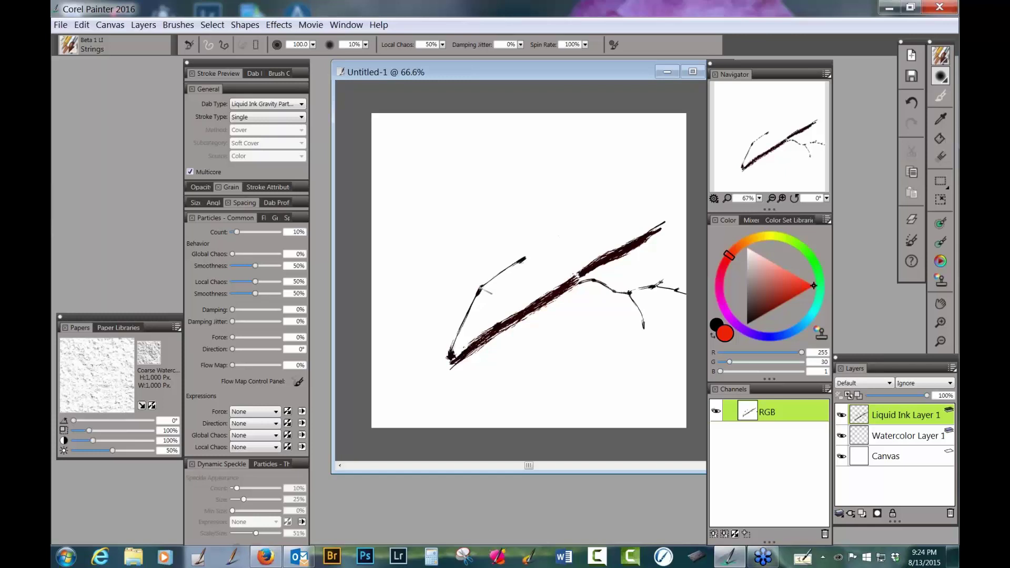
{"action": "left_click_drag", "start_coordinate": [481, 289], "coordinate": [496, 215]}
Step: Undo all the branch and twig strokes to empty the canvas
{"action": "key", "text": "ctrl+z"}
{"action": "key", "text": "ctrl+z"}
{"action": "key", "text": "ctrl+z"}
{"action": "key", "text": "ctrl+z"}
{"action": "key", "text": "ctrl+z"}
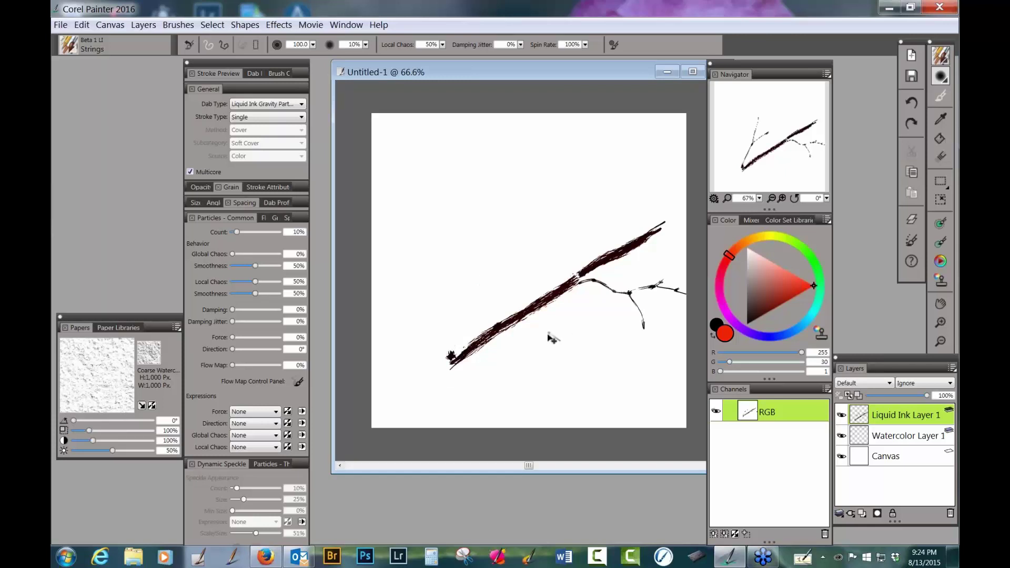
{"action": "key", "text": "ctrl+z"}
{"action": "key", "text": "ctrl+z"}
{"action": "key", "text": "ctrl+z"}
{"action": "key", "text": "ctrl+z"}
{"action": "key", "text": "ctrl+z"}
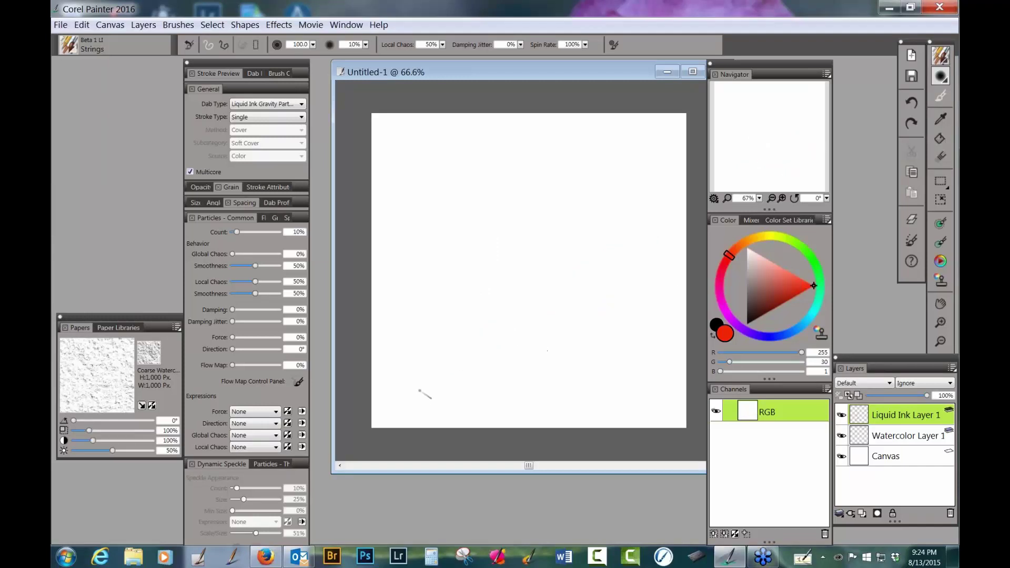
Step: Try a broad red and black diagonal band with the Strings brush, and undo it
{"action": "mouse_move", "coordinate": [416, 399]}
{"action": "left_mouse_down"}
{"action": "mouse_move", "coordinate": [576, 294]}
{"action": "mouse_move", "coordinate": [394, 399]}
{"action": "mouse_move", "coordinate": [604, 262]}
{"action": "mouse_move", "coordinate": [410, 425]}
{"action": "mouse_move", "coordinate": [611, 254]}
{"action": "mouse_move", "coordinate": [617, 262]}
{"action": "mouse_move", "coordinate": [448, 387]}
{"action": "mouse_move", "coordinate": [523, 324]}
{"action": "mouse_move", "coordinate": [613, 278]}
{"action": "mouse_move", "coordinate": [445, 398]}
{"action": "mouse_move", "coordinate": [588, 283]}
{"action": "mouse_move", "coordinate": [442, 399]}
{"action": "mouse_move", "coordinate": [596, 281]}
{"action": "mouse_move", "coordinate": [513, 354]}
{"action": "mouse_move", "coordinate": [477, 378]}
{"action": "mouse_move", "coordinate": [596, 284]}
{"action": "mouse_move", "coordinate": [411, 417]}
{"action": "mouse_move", "coordinate": [441, 364]}
{"action": "mouse_move", "coordinate": [553, 285]}
{"action": "mouse_move", "coordinate": [412, 398]}
{"action": "mouse_move", "coordinate": [526, 298]}
{"action": "mouse_move", "coordinate": [465, 340]}
{"action": "mouse_move", "coordinate": [412, 391]}
{"action": "mouse_move", "coordinate": [580, 263]}
{"action": "mouse_move", "coordinate": [571, 280]}
{"action": "mouse_move", "coordinate": [535, 291]}
{"action": "mouse_move", "coordinate": [578, 255]}
{"action": "mouse_move", "coordinate": [399, 393]}
{"action": "mouse_move", "coordinate": [503, 300]}
{"action": "mouse_move", "coordinate": [587, 251]}
{"action": "left_mouse_up"}
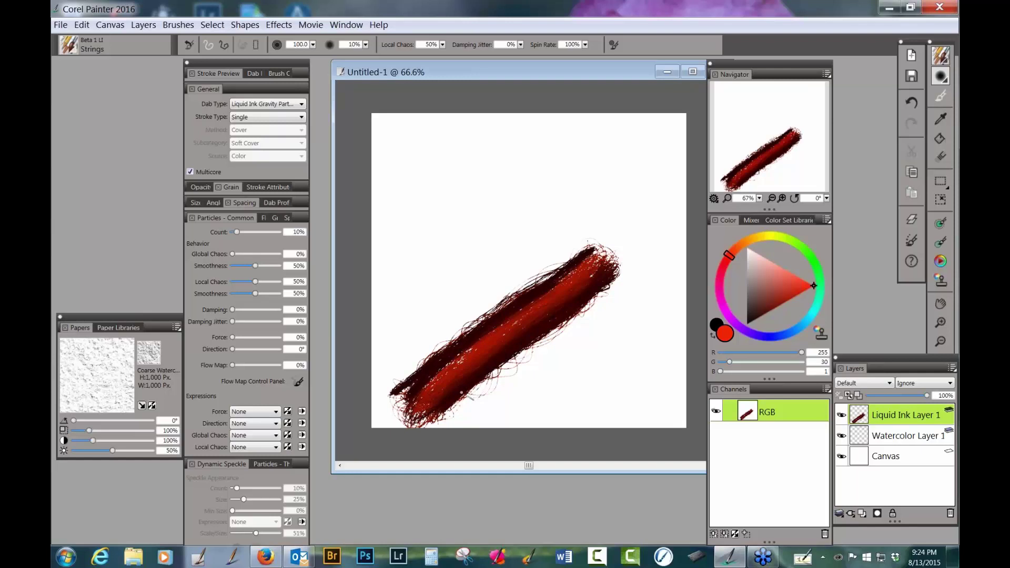
{"action": "key", "text": "ctrl+z"}
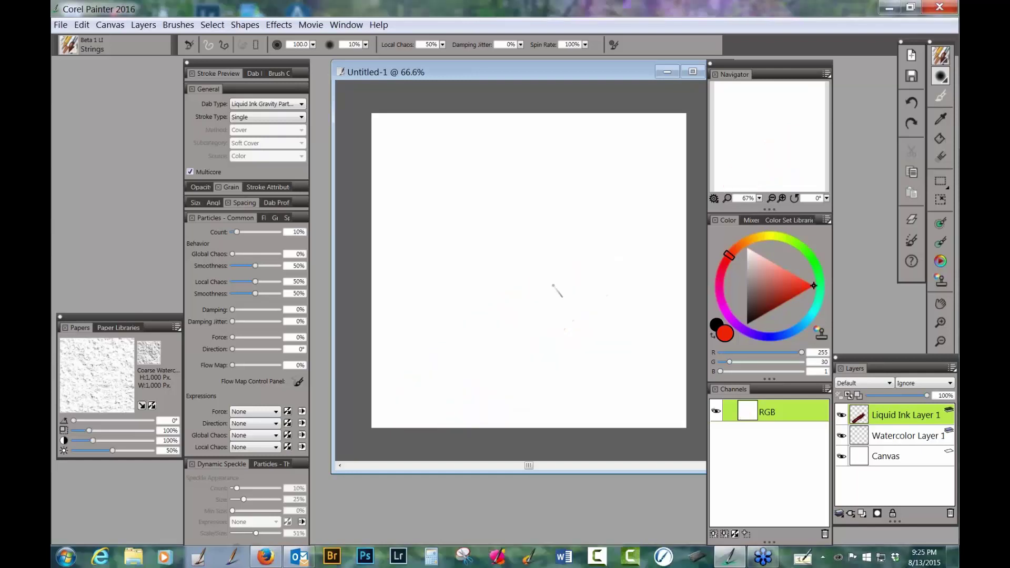
Step: Sketch the outline of a round vase with a flared rim, standing on a horizontal ground line
{"action": "mouse_move", "coordinate": [498, 263]}
{"action": "left_mouse_down"}
{"action": "mouse_move", "coordinate": [552, 260]}
{"action": "mouse_move", "coordinate": [494, 261]}
{"action": "mouse_move", "coordinate": [507, 279]}
{"action": "mouse_move", "coordinate": [479, 316]}
{"action": "mouse_move", "coordinate": [532, 360]}
{"action": "left_mouse_up"}
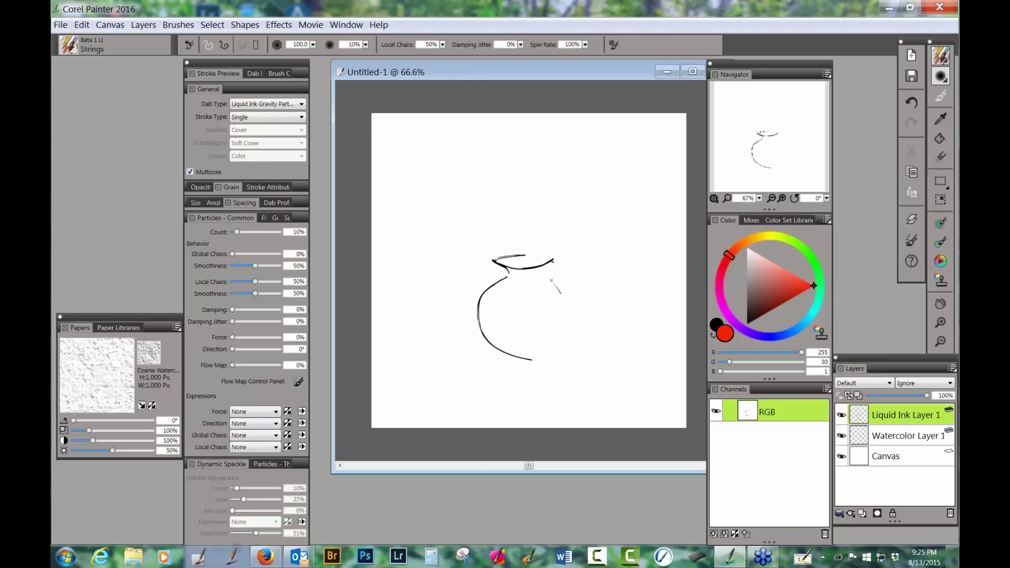
{"action": "left_click_drag", "start_coordinate": [549, 274], "coordinate": [575, 343]}
{"action": "left_click_drag", "start_coordinate": [524, 361], "coordinate": [654, 357]}
{"action": "left_click_drag", "start_coordinate": [583, 357], "coordinate": [550, 359]}
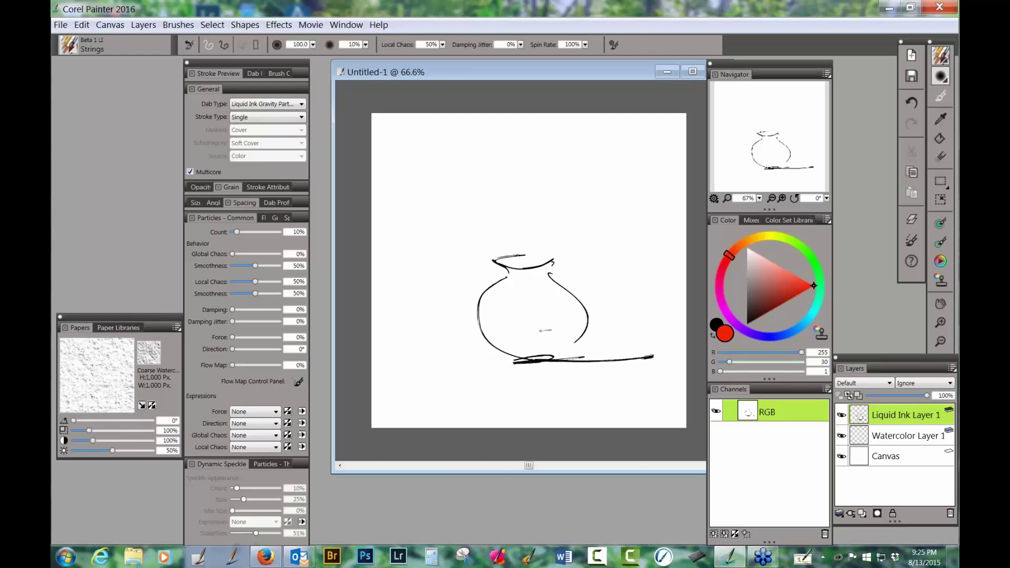
Step: Draw several thin stems rising from inside the vase and fanning out above the rim, redoing the leftmost one lower
{"action": "mouse_move", "coordinate": [543, 339]}
{"action": "left_mouse_down"}
{"action": "mouse_move", "coordinate": [536, 289]}
{"action": "mouse_move", "coordinate": [545, 253]}
{"action": "mouse_move", "coordinate": [588, 200]}
{"action": "left_mouse_up"}
{"action": "mouse_move", "coordinate": [543, 341]}
{"action": "left_mouse_down"}
{"action": "mouse_move", "coordinate": [544, 318]}
{"action": "mouse_move", "coordinate": [513, 266]}
{"action": "mouse_move", "coordinate": [481, 248]}
{"action": "mouse_move", "coordinate": [455, 195]}
{"action": "left_mouse_up"}
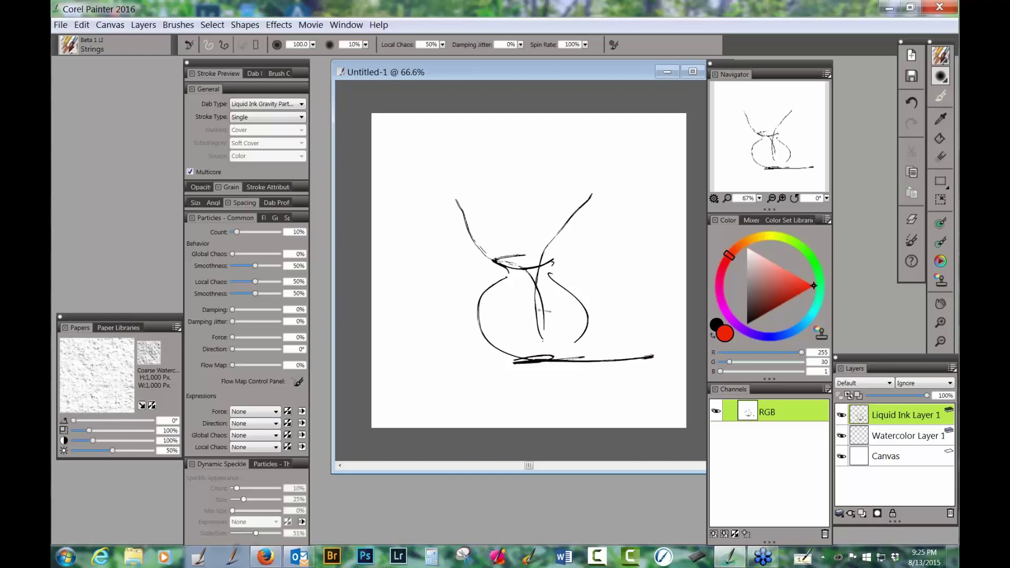
{"action": "key", "text": "ctrl+z"}
{"action": "mouse_move", "coordinate": [544, 341]}
{"action": "left_mouse_down"}
{"action": "mouse_move", "coordinate": [526, 264]}
{"action": "mouse_move", "coordinate": [460, 241]}
{"action": "left_mouse_up"}
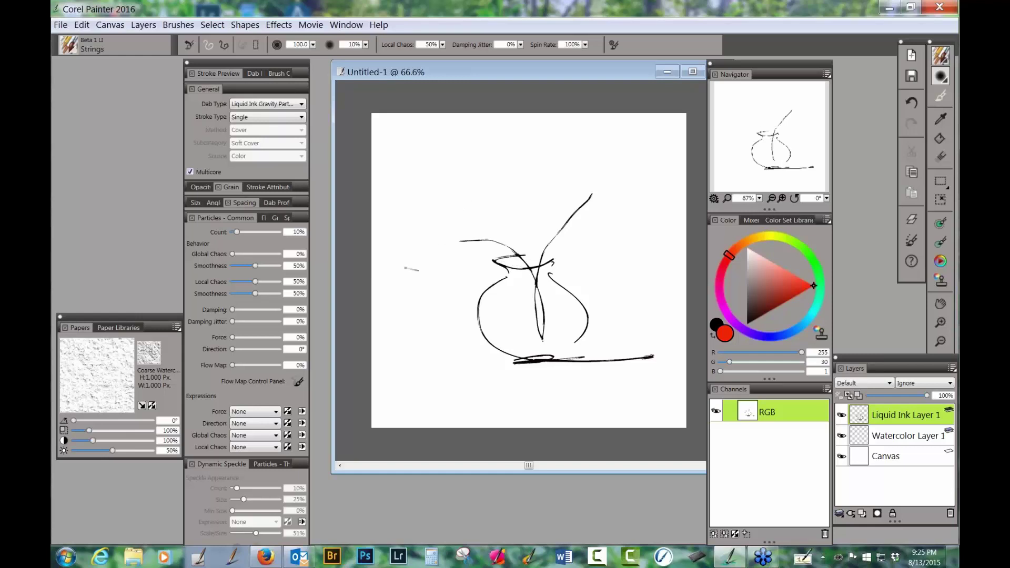
{"action": "left_click_drag", "start_coordinate": [545, 342], "coordinate": [524, 156]}
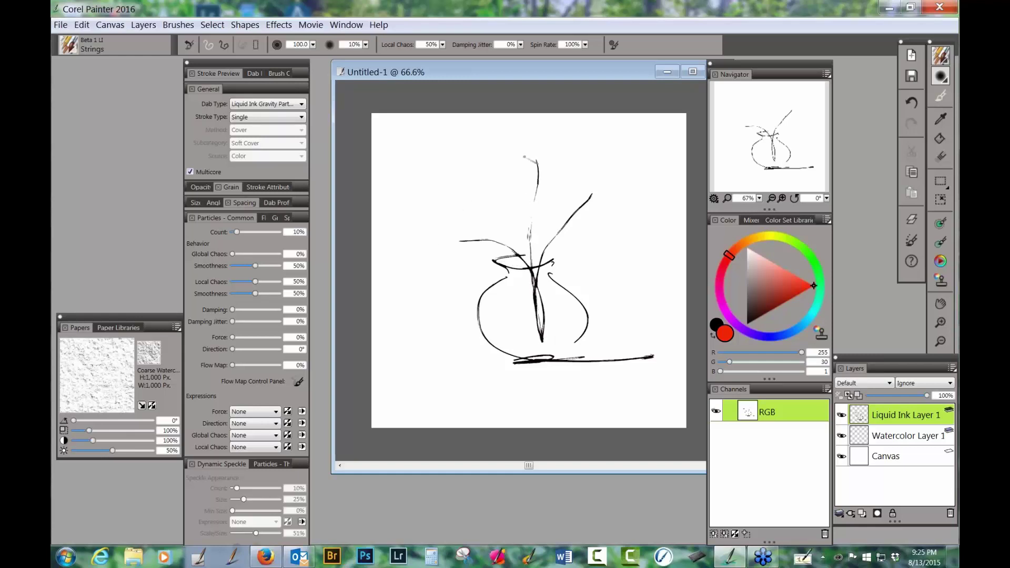
{"action": "mouse_move", "coordinate": [545, 340]}
{"action": "left_mouse_down"}
{"action": "mouse_move", "coordinate": [527, 347]}
{"action": "mouse_move", "coordinate": [555, 207]}
{"action": "left_mouse_up"}
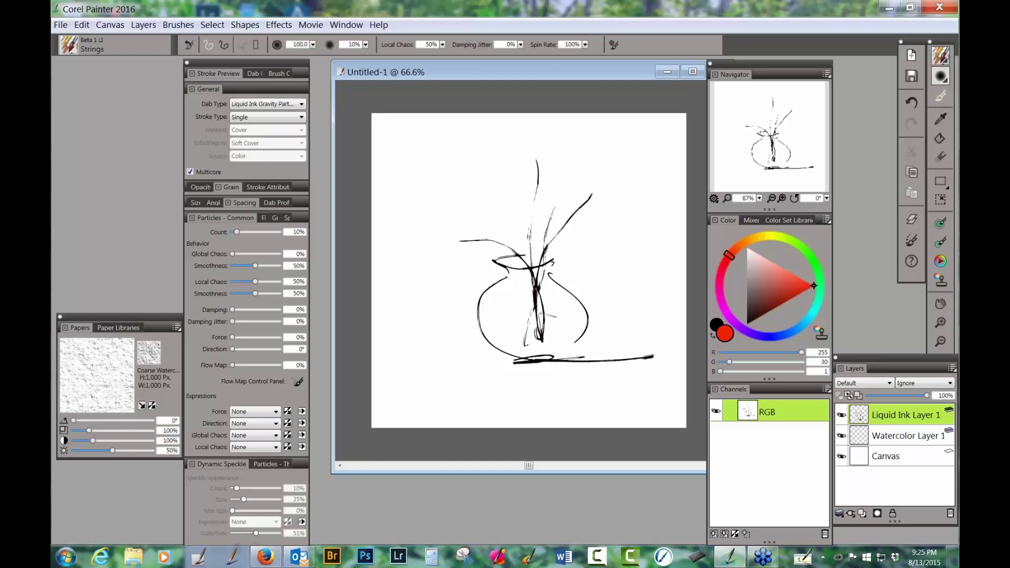
{"action": "mouse_move", "coordinate": [545, 346]}
{"action": "left_mouse_down"}
{"action": "mouse_move", "coordinate": [521, 247]}
{"action": "mouse_move", "coordinate": [498, 218]}
{"action": "left_mouse_up"}
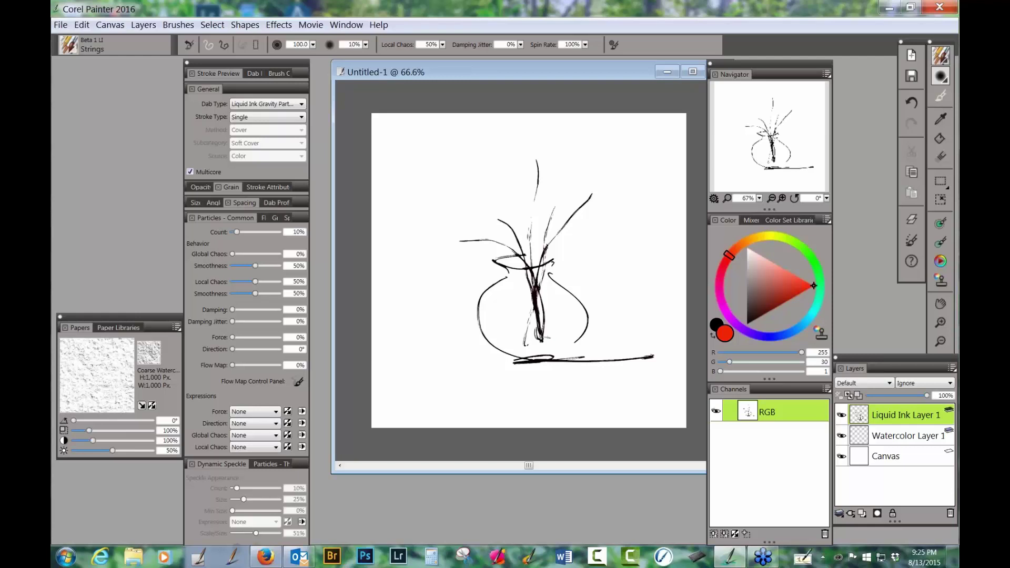
Step: Darken the stems and draw looping red-orange blossoms around their tips and beside the vase's rim
{"action": "mouse_move", "coordinate": [545, 340]}
{"action": "left_mouse_down"}
{"action": "mouse_move", "coordinate": [531, 233]}
{"action": "mouse_move", "coordinate": [536, 158]}
{"action": "mouse_move", "coordinate": [556, 139]}
{"action": "mouse_move", "coordinate": [532, 153]}
{"action": "mouse_move", "coordinate": [534, 185]}
{"action": "left_mouse_up"}
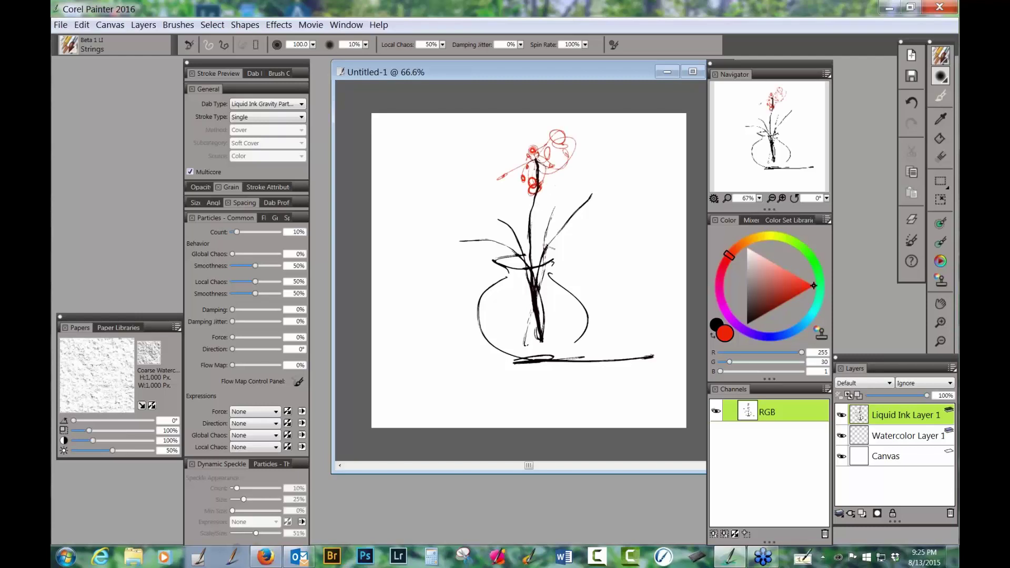
{"action": "mouse_move", "coordinate": [543, 255]}
{"action": "left_mouse_down"}
{"action": "mouse_move", "coordinate": [563, 208]}
{"action": "mouse_move", "coordinate": [555, 195]}
{"action": "mouse_move", "coordinate": [584, 182]}
{"action": "mouse_move", "coordinate": [566, 213]}
{"action": "mouse_move", "coordinate": [626, 163]}
{"action": "mouse_move", "coordinate": [594, 205]}
{"action": "mouse_move", "coordinate": [603, 197]}
{"action": "left_mouse_up"}
{"action": "mouse_move", "coordinate": [542, 242]}
{"action": "left_mouse_down"}
{"action": "mouse_move", "coordinate": [482, 208]}
{"action": "mouse_move", "coordinate": [500, 232]}
{"action": "mouse_move", "coordinate": [486, 216]}
{"action": "mouse_move", "coordinate": [458, 250]}
{"action": "mouse_move", "coordinate": [435, 240]}
{"action": "mouse_move", "coordinate": [463, 215]}
{"action": "mouse_move", "coordinate": [448, 263]}
{"action": "left_mouse_up"}
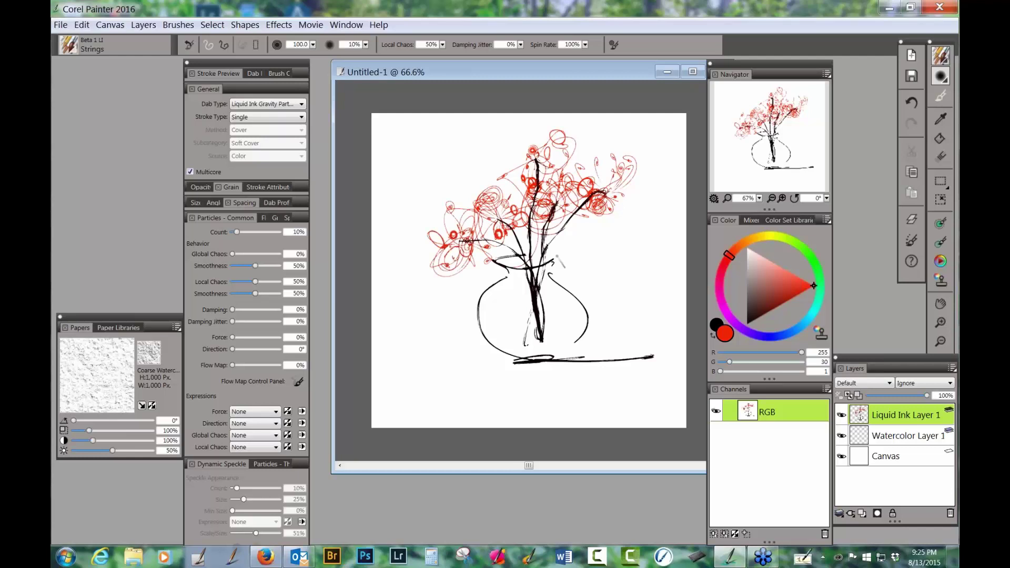
{"action": "mouse_move", "coordinate": [560, 257]}
{"action": "left_mouse_down"}
{"action": "mouse_move", "coordinate": [589, 274]}
{"action": "mouse_move", "coordinate": [603, 253]}
{"action": "mouse_move", "coordinate": [553, 242]}
{"action": "mouse_move", "coordinate": [600, 263]}
{"action": "left_mouse_up"}
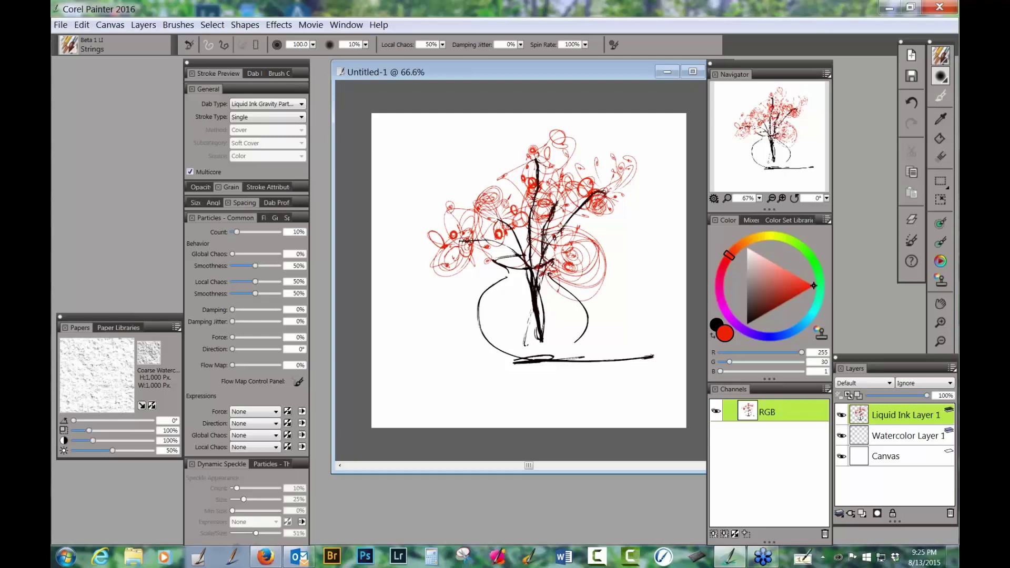
Step: Shade the vase body with dense dark red strokes, leaving a light area, and thicken the rim
{"action": "mouse_move", "coordinate": [514, 285]}
{"action": "left_mouse_down"}
{"action": "mouse_move", "coordinate": [490, 302]}
{"action": "mouse_move", "coordinate": [503, 283]}
{"action": "mouse_move", "coordinate": [496, 299]}
{"action": "mouse_move", "coordinate": [516, 289]}
{"action": "mouse_move", "coordinate": [498, 314]}
{"action": "mouse_move", "coordinate": [527, 340]}
{"action": "mouse_move", "coordinate": [516, 338]}
{"action": "mouse_move", "coordinate": [509, 306]}
{"action": "mouse_move", "coordinate": [520, 349]}
{"action": "mouse_move", "coordinate": [500, 316]}
{"action": "mouse_move", "coordinate": [515, 304]}
{"action": "mouse_move", "coordinate": [528, 344]}
{"action": "mouse_move", "coordinate": [518, 324]}
{"action": "mouse_move", "coordinate": [525, 293]}
{"action": "mouse_move", "coordinate": [528, 359]}
{"action": "mouse_move", "coordinate": [528, 346]}
{"action": "mouse_move", "coordinate": [544, 357]}
{"action": "mouse_move", "coordinate": [513, 352]}
{"action": "mouse_move", "coordinate": [556, 356]}
{"action": "mouse_move", "coordinate": [582, 317]}
{"action": "mouse_move", "coordinate": [534, 354]}
{"action": "mouse_move", "coordinate": [578, 337]}
{"action": "mouse_move", "coordinate": [577, 311]}
{"action": "mouse_move", "coordinate": [574, 350]}
{"action": "mouse_move", "coordinate": [579, 314]}
{"action": "mouse_move", "coordinate": [555, 289]}
{"action": "mouse_move", "coordinate": [570, 304]}
{"action": "mouse_move", "coordinate": [500, 357]}
{"action": "mouse_move", "coordinate": [525, 339]}
{"action": "mouse_move", "coordinate": [549, 341]}
{"action": "mouse_move", "coordinate": [527, 335]}
{"action": "mouse_move", "coordinate": [547, 295]}
{"action": "left_mouse_up"}
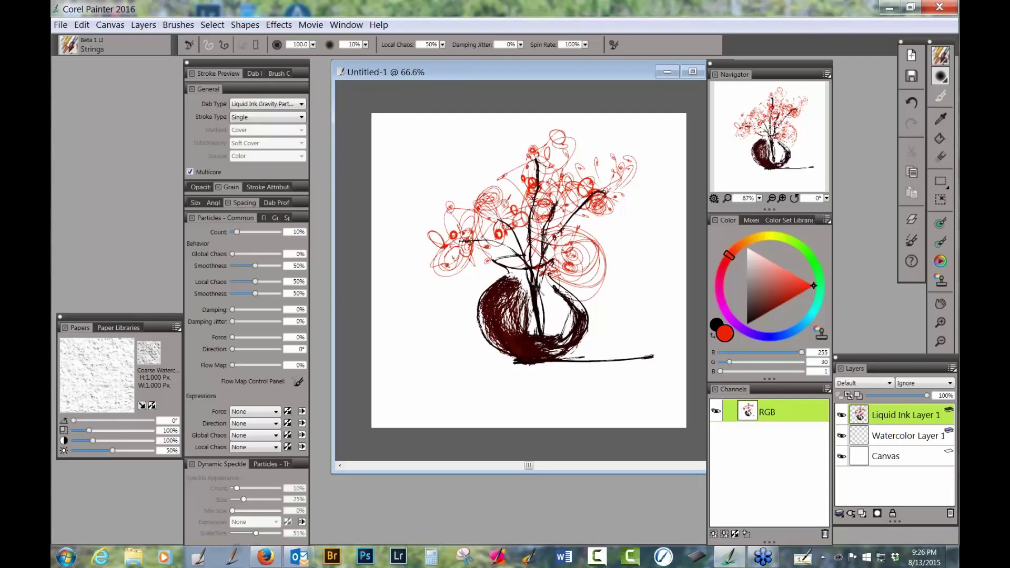
{"action": "mouse_move", "coordinate": [504, 260]}
{"action": "left_mouse_down"}
{"action": "mouse_move", "coordinate": [530, 263]}
{"action": "mouse_move", "coordinate": [495, 258]}
{"action": "mouse_move", "coordinate": [550, 266]}
{"action": "left_mouse_up"}
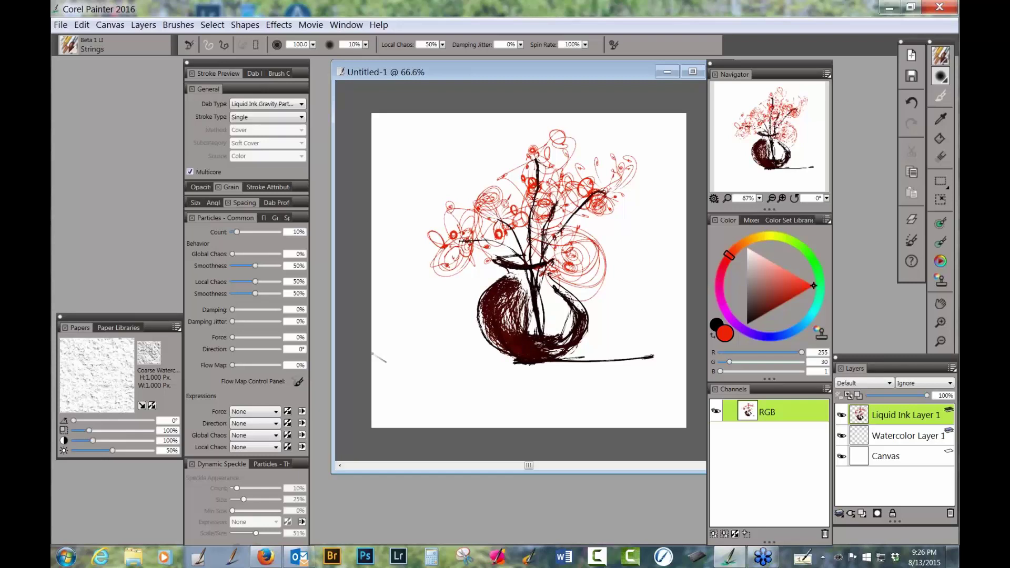
{"action": "mouse_move", "coordinate": [564, 291]}
{"action": "left_mouse_down"}
{"action": "mouse_move", "coordinate": [581, 320]}
{"action": "mouse_move", "coordinate": [553, 346]}
{"action": "mouse_move", "coordinate": [571, 313]}
{"action": "mouse_move", "coordinate": [549, 349]}
{"action": "mouse_move", "coordinate": [526, 349]}
{"action": "mouse_move", "coordinate": [562, 352]}
{"action": "left_mouse_up"}
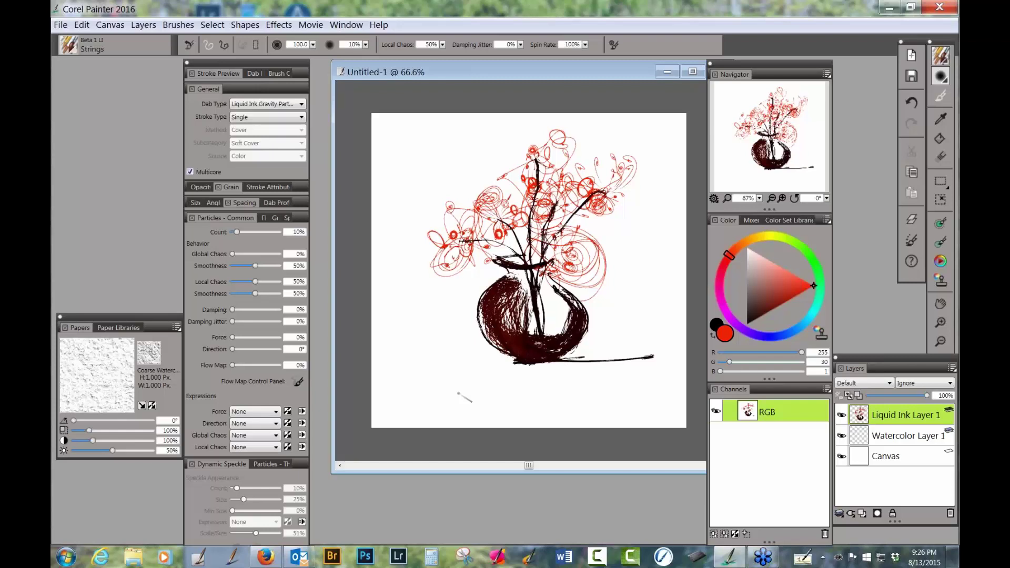
Step: Choose the Gradient gravity brush from Beta 1 LI and paint broad dark red curving strokes around the vase and along the ground line
{"action": "left_click", "coordinate": [83, 46]}
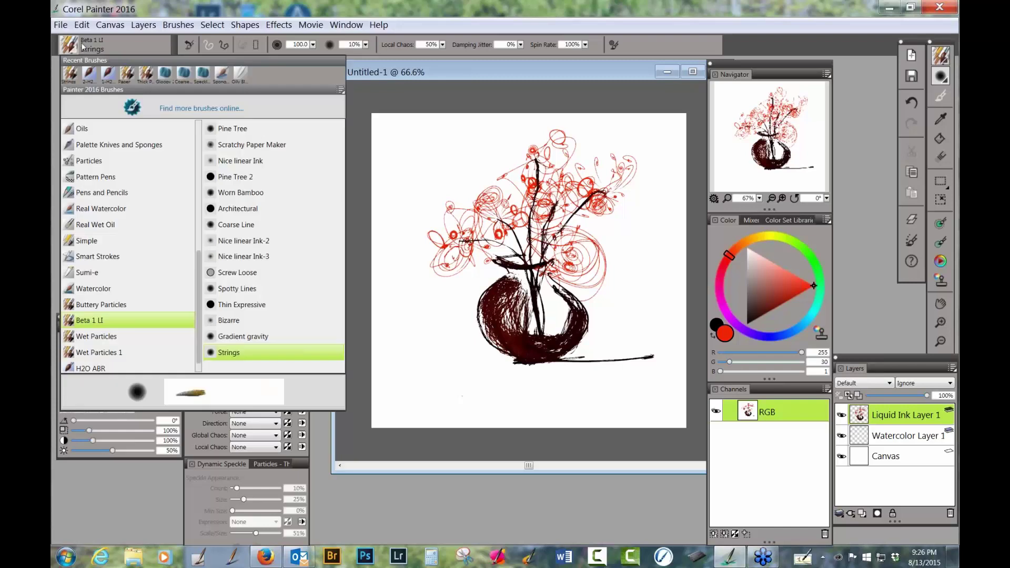
{"action": "left_click", "coordinate": [243, 337]}
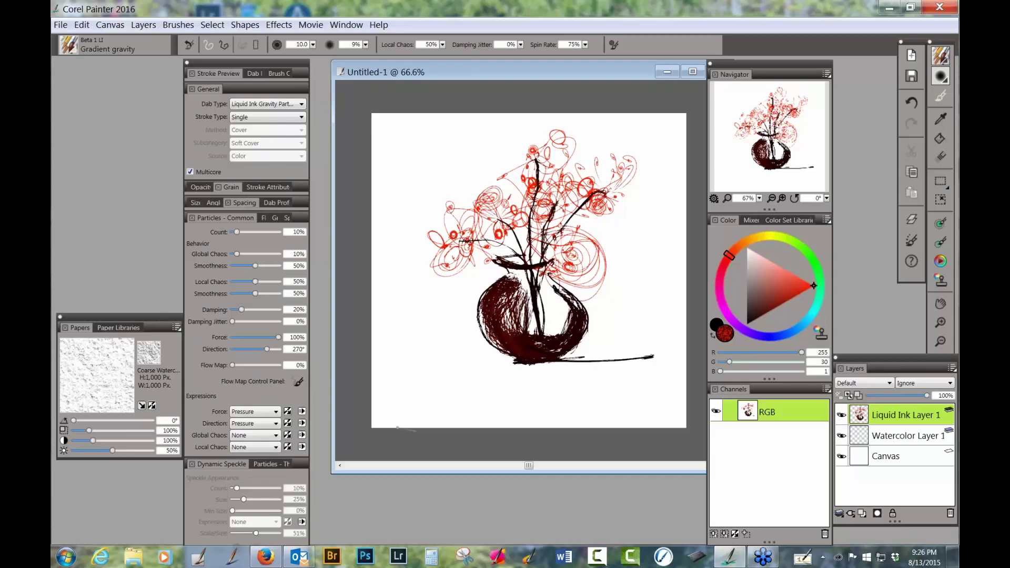
{"action": "mouse_move", "coordinate": [629, 224]}
{"action": "left_mouse_down"}
{"action": "mouse_move", "coordinate": [581, 245]}
{"action": "mouse_move", "coordinate": [607, 271]}
{"action": "mouse_move", "coordinate": [576, 322]}
{"action": "mouse_move", "coordinate": [529, 322]}
{"action": "mouse_move", "coordinate": [492, 350]}
{"action": "mouse_move", "coordinate": [571, 329]}
{"action": "mouse_move", "coordinate": [468, 357]}
{"action": "mouse_move", "coordinate": [655, 360]}
{"action": "mouse_move", "coordinate": [505, 368]}
{"action": "mouse_move", "coordinate": [499, 338]}
{"action": "left_mouse_up"}
{"action": "mouse_move", "coordinate": [474, 333]}
{"action": "left_mouse_down"}
{"action": "mouse_move", "coordinate": [459, 292]}
{"action": "mouse_move", "coordinate": [482, 280]}
{"action": "mouse_move", "coordinate": [478, 264]}
{"action": "mouse_move", "coordinate": [434, 257]}
{"action": "mouse_move", "coordinate": [418, 282]}
{"action": "left_mouse_up"}
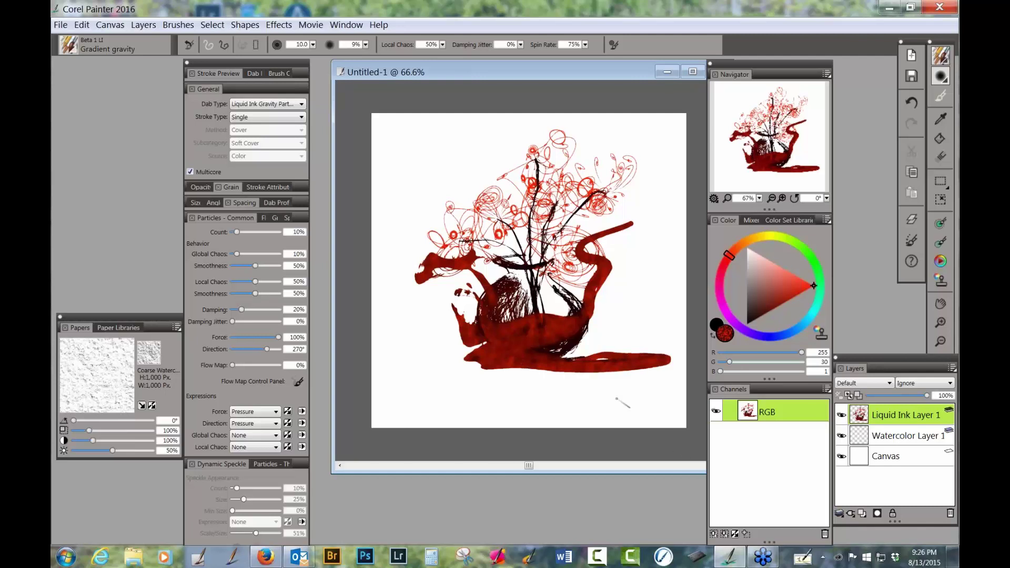
Step: Drop the Liquid Ink layer onto the canvas and lift the canvas to a new watercolor layer
{"action": "left_click", "coordinate": [843, 519]}
{"action": "left_click", "coordinate": [752, 502]}
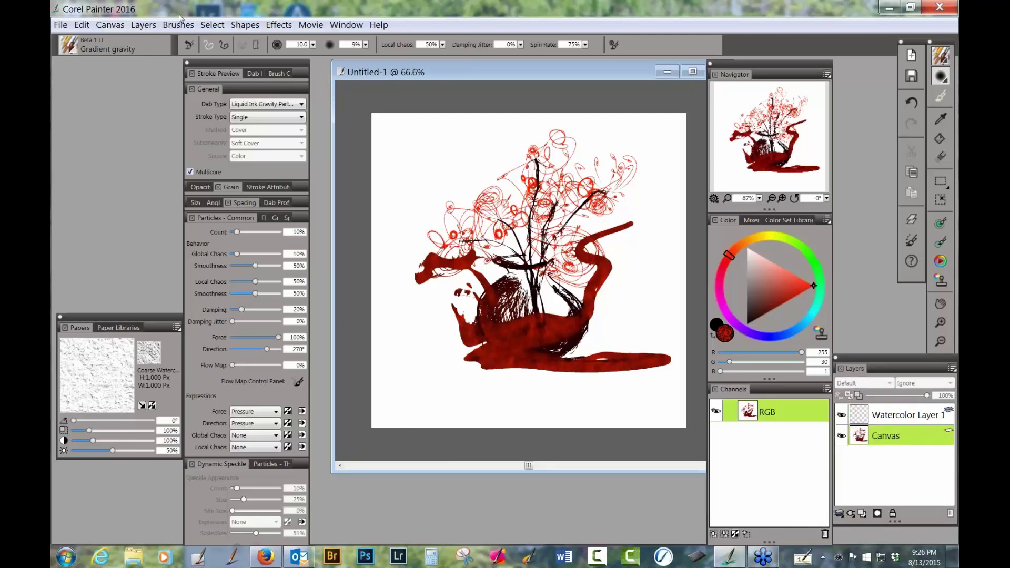
{"action": "left_click", "coordinate": [143, 25]}
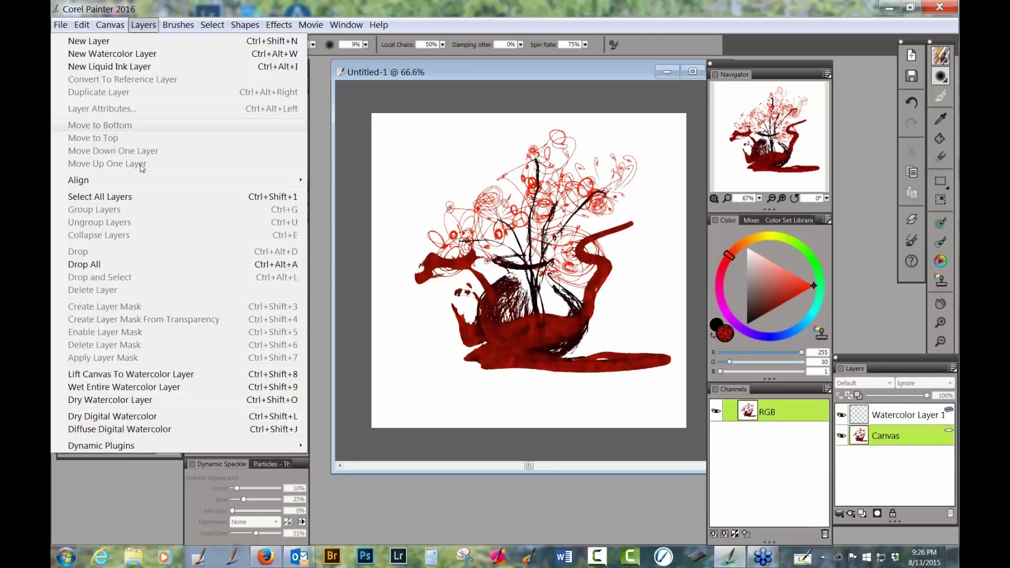
{"action": "left_click", "coordinate": [142, 374]}
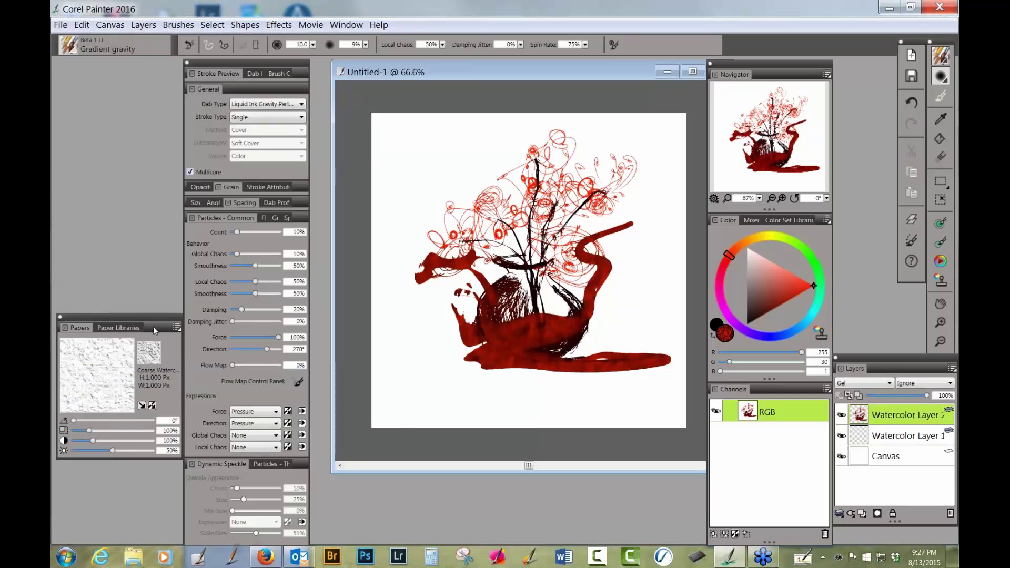
Step: Choose the Wetting Agent brush from the Watercolor category and set its size to 13.4
{"action": "left_click", "coordinate": [73, 48]}
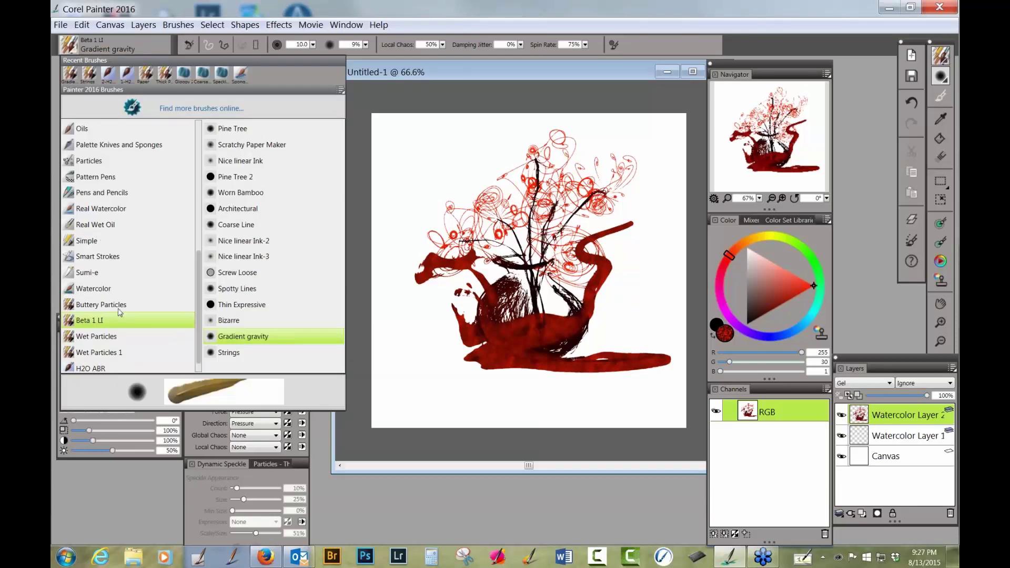
{"action": "left_click", "coordinate": [108, 295]}
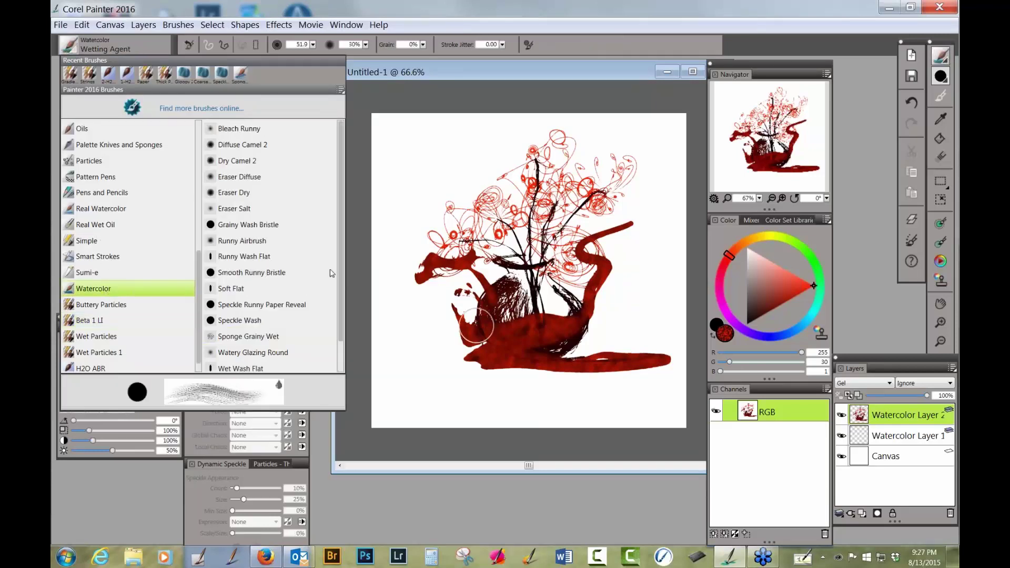
{"action": "scroll", "coordinate": [342, 267], "scroll_direction": "down", "scroll_amount": 1}
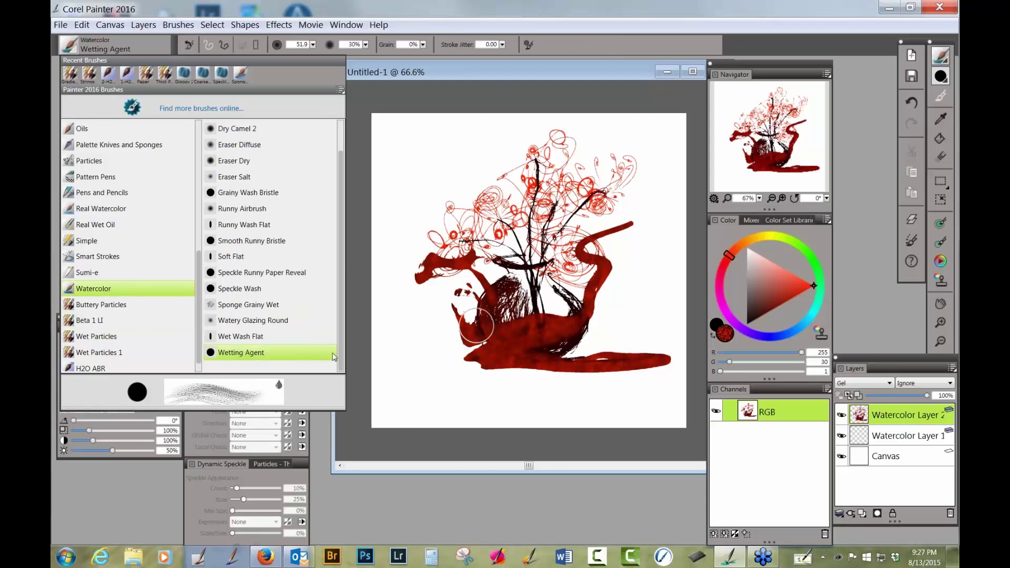
{"action": "left_click", "coordinate": [243, 354]}
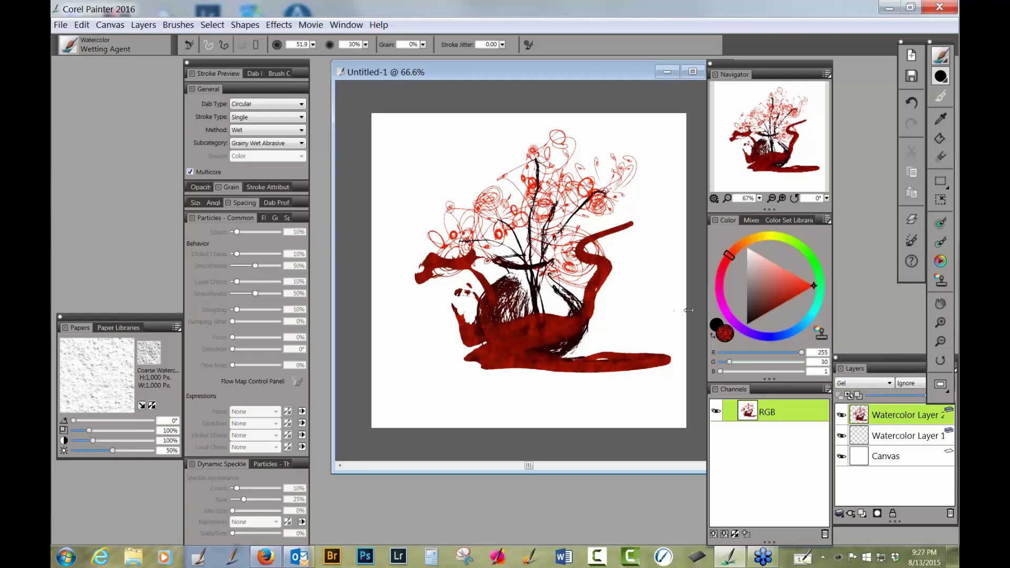
{"action": "left_click_drag", "start_coordinate": [630, 289], "coordinate": [642, 308]}
Step: Diffuse the ground stroke, the vase body and the right-hand stems and blossoms with the Wetting Agent brush
{"action": "mouse_move", "coordinate": [498, 366]}
{"action": "left_mouse_down"}
{"action": "mouse_move", "coordinate": [667, 362]}
{"action": "mouse_move", "coordinate": [579, 368]}
{"action": "left_mouse_up"}
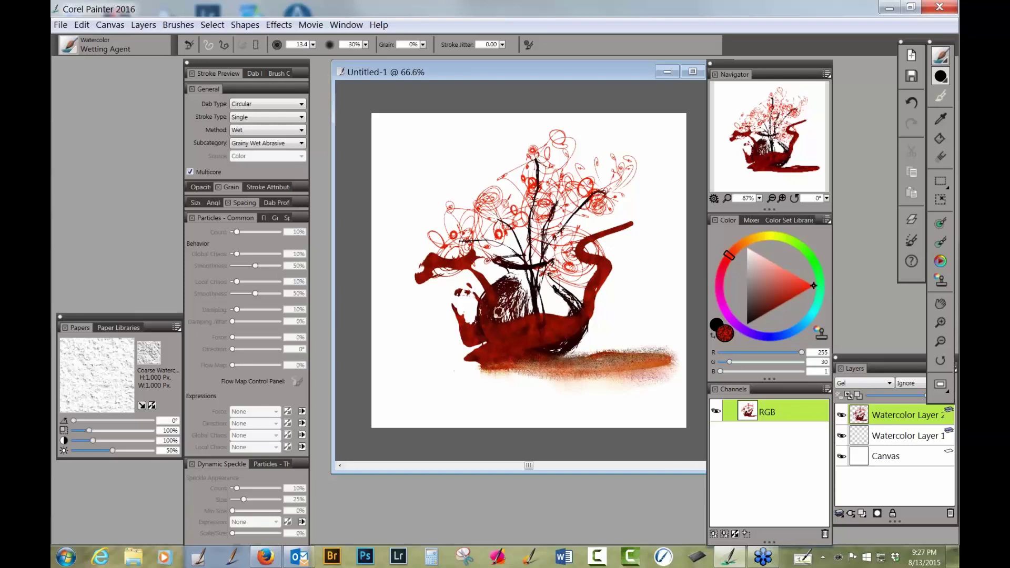
{"action": "mouse_move", "coordinate": [499, 294]}
{"action": "left_mouse_down"}
{"action": "mouse_move", "coordinate": [572, 316]}
{"action": "mouse_move", "coordinate": [489, 323]}
{"action": "mouse_move", "coordinate": [483, 300]}
{"action": "mouse_move", "coordinate": [475, 328]}
{"action": "mouse_move", "coordinate": [520, 376]}
{"action": "mouse_move", "coordinate": [560, 339]}
{"action": "left_mouse_up"}
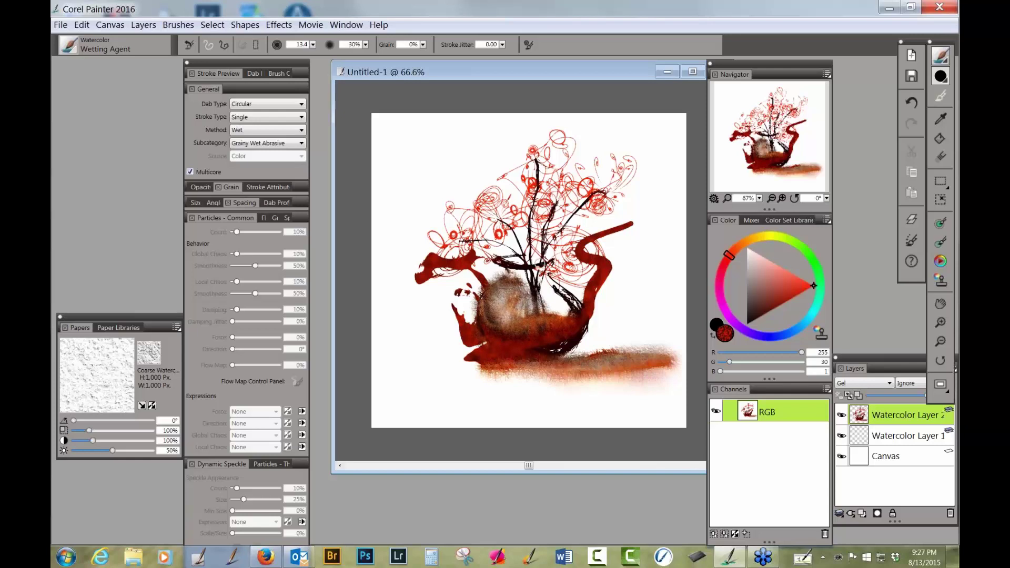
{"action": "mouse_move", "coordinate": [550, 232]}
{"action": "left_mouse_down"}
{"action": "mouse_move", "coordinate": [560, 194]}
{"action": "mouse_move", "coordinate": [542, 279]}
{"action": "mouse_move", "coordinate": [574, 210]}
{"action": "mouse_move", "coordinate": [537, 266]}
{"action": "mouse_move", "coordinate": [494, 266]}
{"action": "mouse_move", "coordinate": [589, 253]}
{"action": "left_mouse_up"}
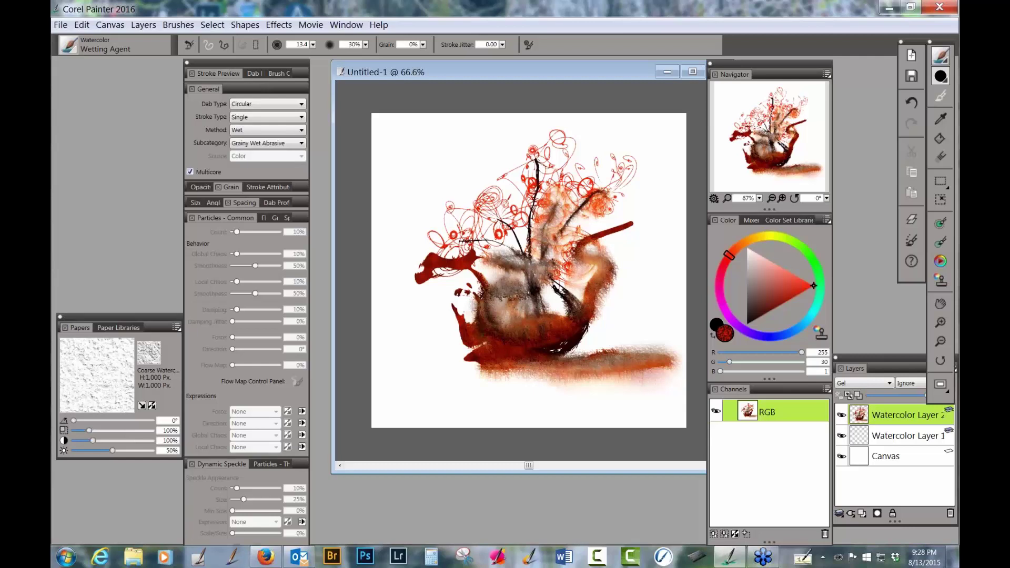
Step: Clear the vase painting from the active watercolor layer and choose the Wet Mountain Springs 2 brush from Wet Particles 1
{"action": "key", "text": "ctrl+a"}
{"action": "key", "text": "Delete"}
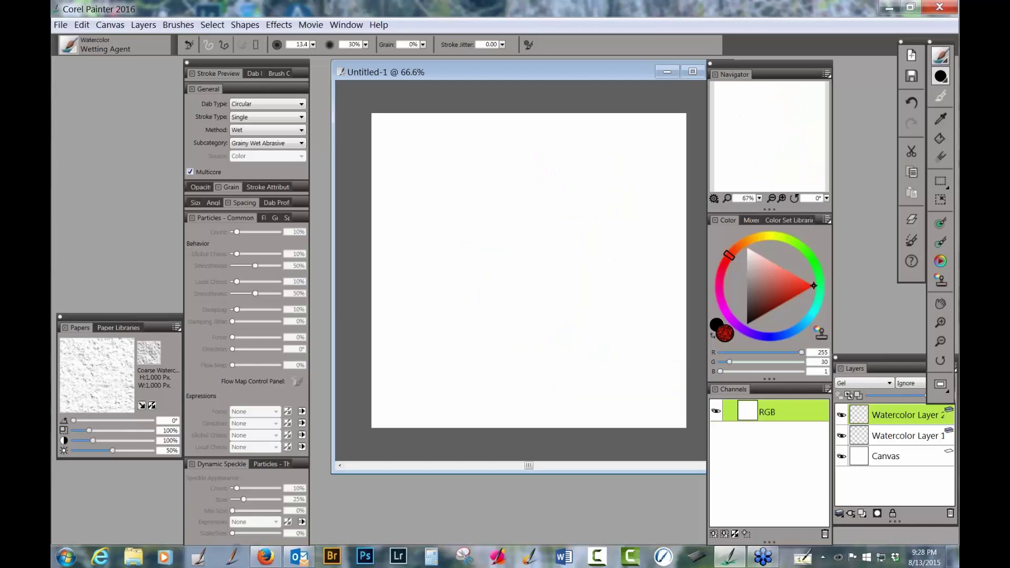
{"action": "left_click", "coordinate": [79, 48]}
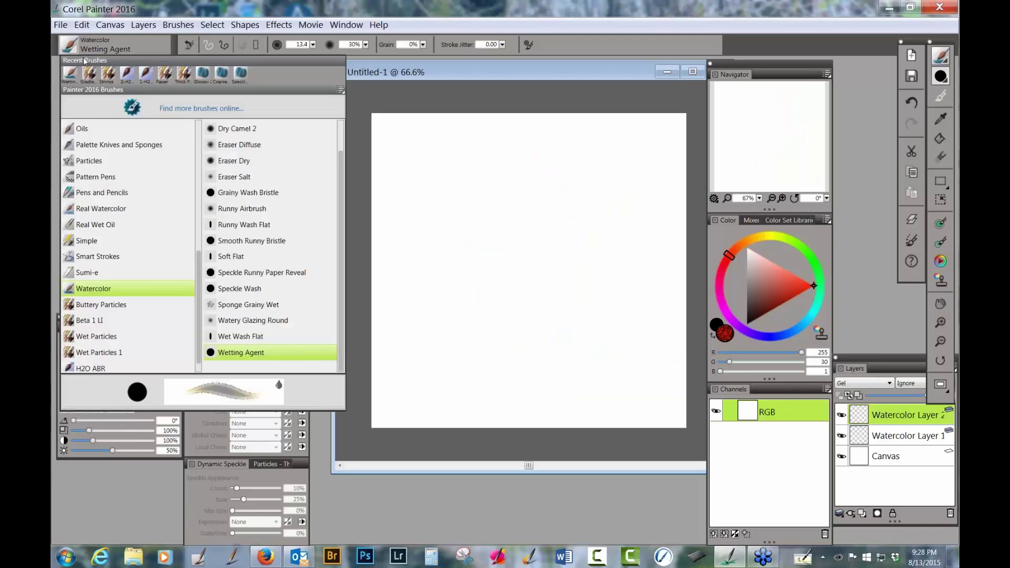
{"action": "scroll", "coordinate": [200, 298], "scroll_direction": "down", "scroll_amount": 1}
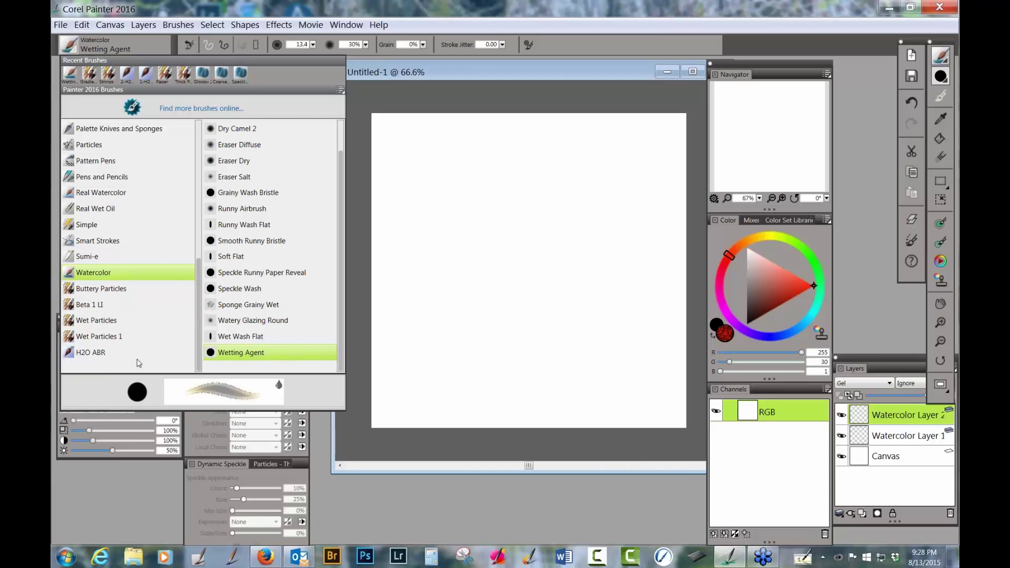
{"action": "left_click", "coordinate": [108, 337]}
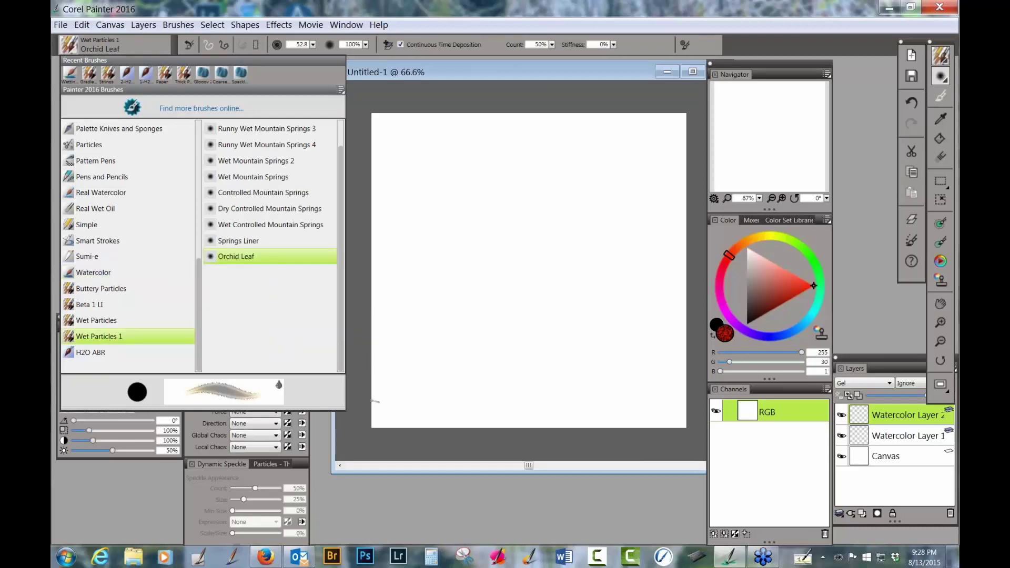
{"action": "left_click", "coordinate": [263, 161]}
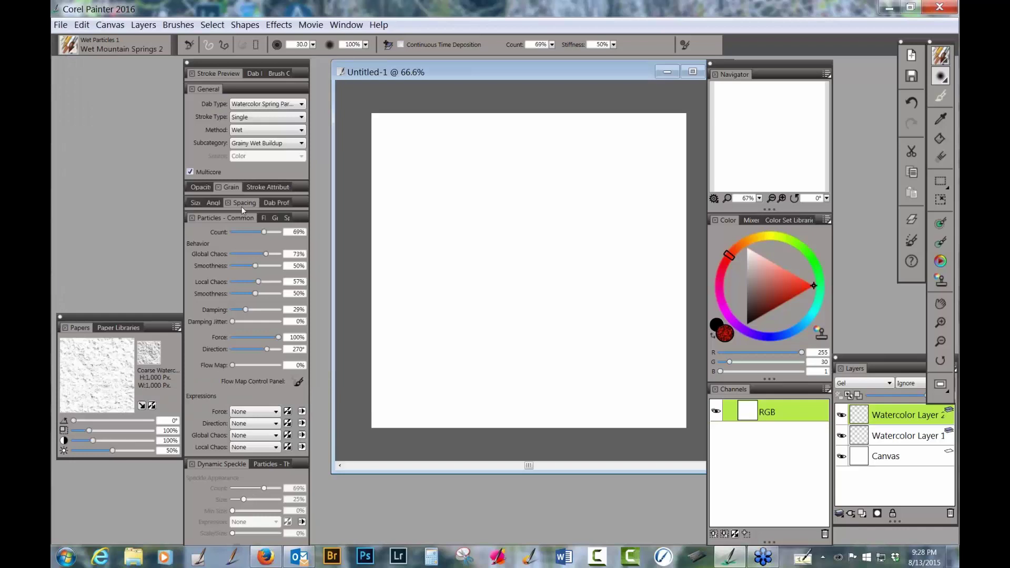
Step: Set the main color to dark yellow-brown (73, 51, 1) and paint flowing hill-like strokes across the middle and lower canvas
{"action": "left_click", "coordinate": [767, 313]}
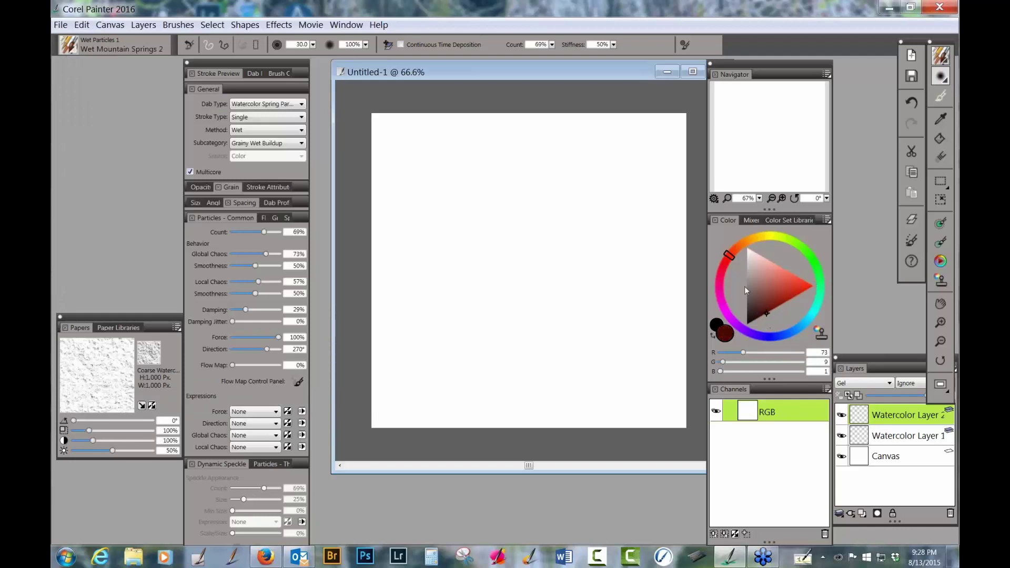
{"action": "left_click_drag", "start_coordinate": [732, 259], "coordinate": [756, 242]}
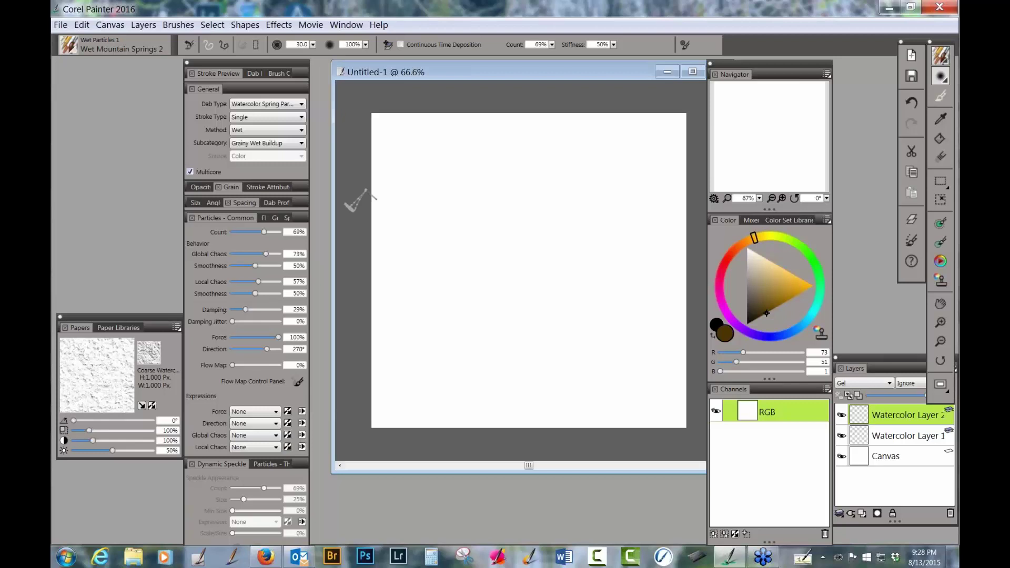
{"action": "mouse_move", "coordinate": [350, 198]}
{"action": "left_mouse_down"}
{"action": "mouse_move", "coordinate": [596, 201]}
{"action": "mouse_move", "coordinate": [668, 226]}
{"action": "mouse_move", "coordinate": [699, 302]}
{"action": "left_mouse_up"}
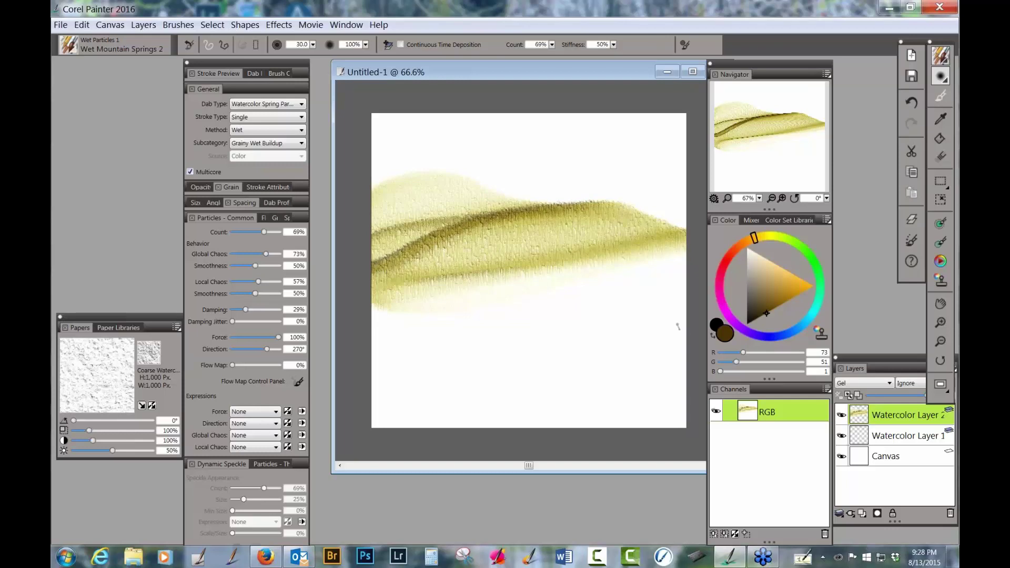
{"action": "mouse_move", "coordinate": [687, 333]}
{"action": "left_mouse_down"}
{"action": "mouse_move", "coordinate": [668, 308]}
{"action": "mouse_move", "coordinate": [509, 320]}
{"action": "mouse_move", "coordinate": [399, 357]}
{"action": "mouse_move", "coordinate": [352, 341]}
{"action": "mouse_move", "coordinate": [344, 384]}
{"action": "left_mouse_up"}
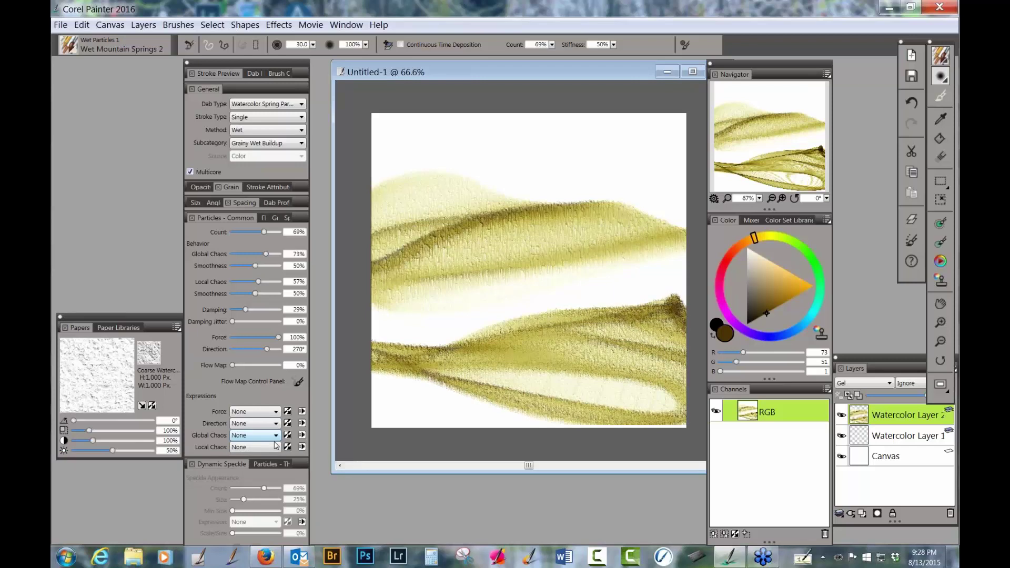
Step: Clear the hill strokes and paint a sweeping, folded veil across the canvas in dark brown (45, 22, 1)
{"action": "left_click_drag", "start_coordinate": [748, 247], "coordinate": [742, 246]}
{"action": "left_click", "coordinate": [766, 308]}
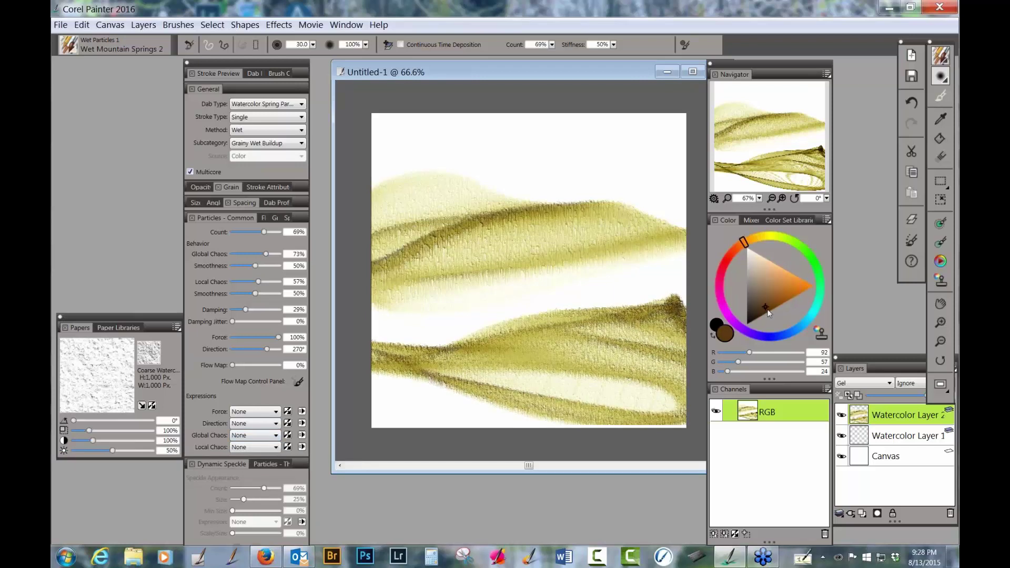
{"action": "left_click_drag", "start_coordinate": [768, 311], "coordinate": [762, 326]}
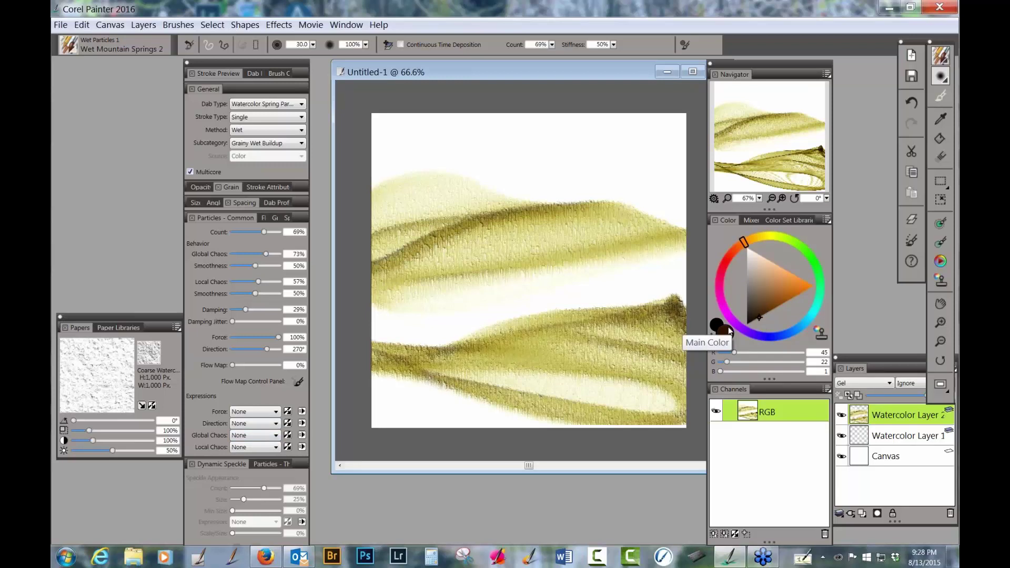
{"action": "key", "text": "Delete"}
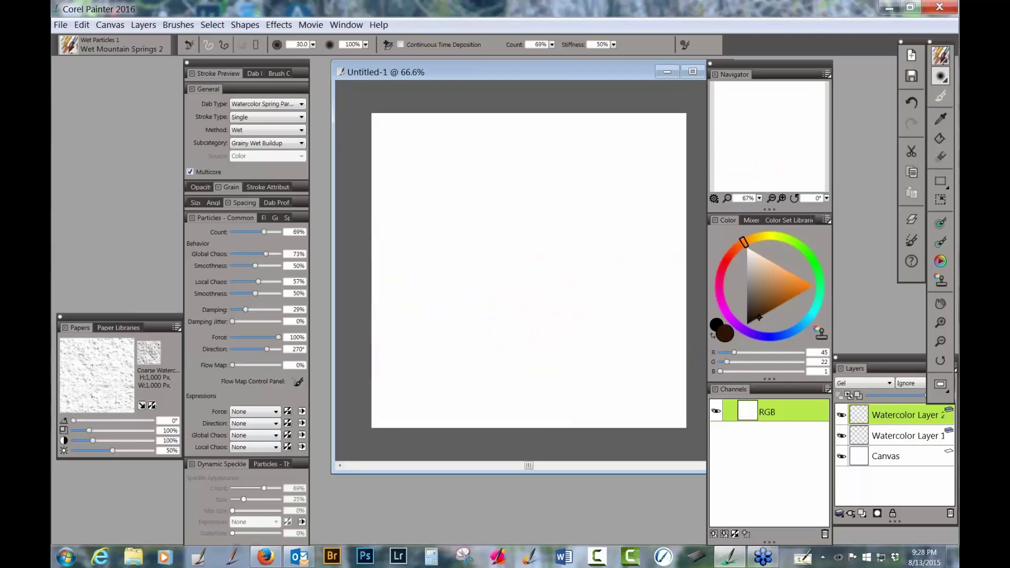
{"action": "mouse_move", "coordinate": [419, 167]}
{"action": "left_mouse_down"}
{"action": "mouse_move", "coordinate": [433, 176]}
{"action": "mouse_move", "coordinate": [469, 163]}
{"action": "mouse_move", "coordinate": [633, 172]}
{"action": "left_mouse_up"}
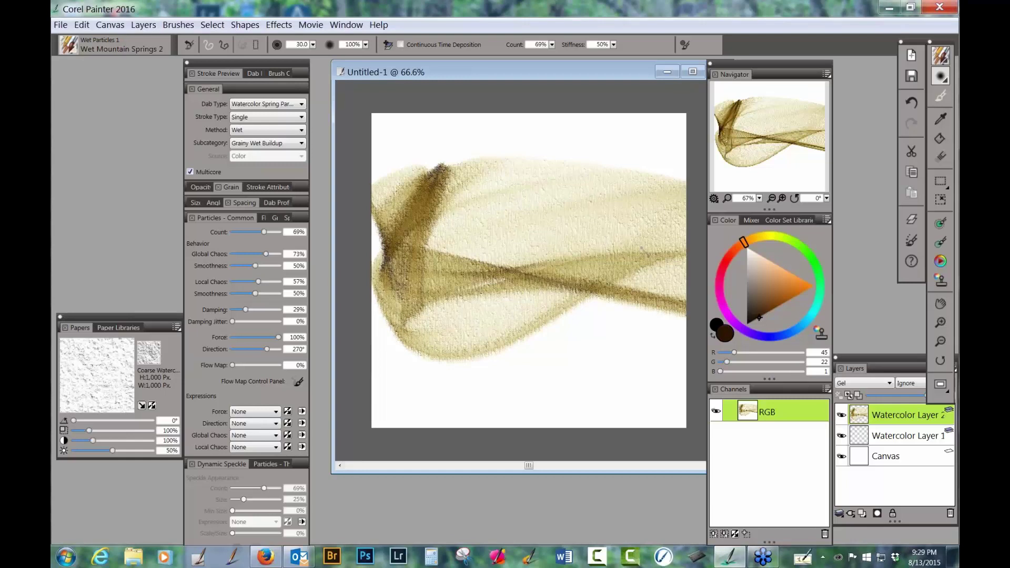
Step: Choose the Dry Controlled Mountain Springs brush from Wet Particles 1 and undo the brown veil stroke
{"action": "left_click", "coordinate": [75, 51]}
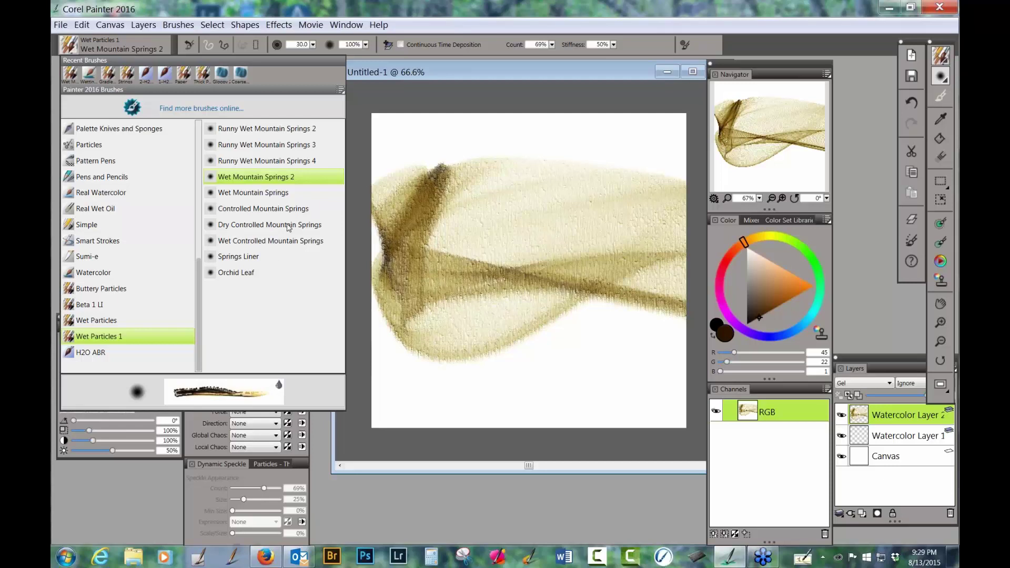
{"action": "left_click", "coordinate": [288, 225]}
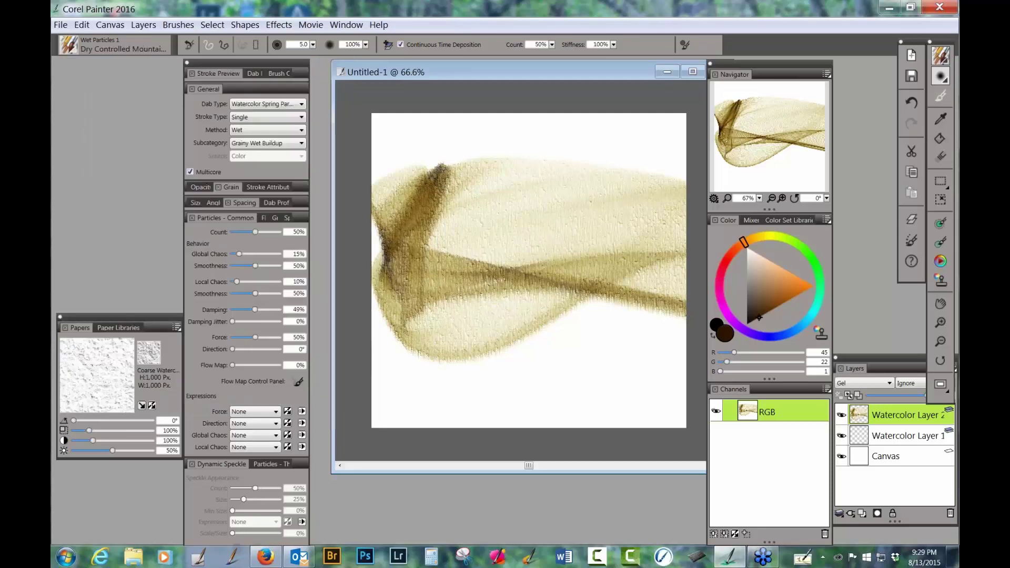
{"action": "key", "text": "ctrl+z"}
Step: Set the main color to red (255, 1, 19) and the additional color to pale yellow-green (218, 233, 145), and paint a pointed-petal blossom
{"action": "left_click_drag", "start_coordinate": [767, 304], "coordinate": [825, 295]}
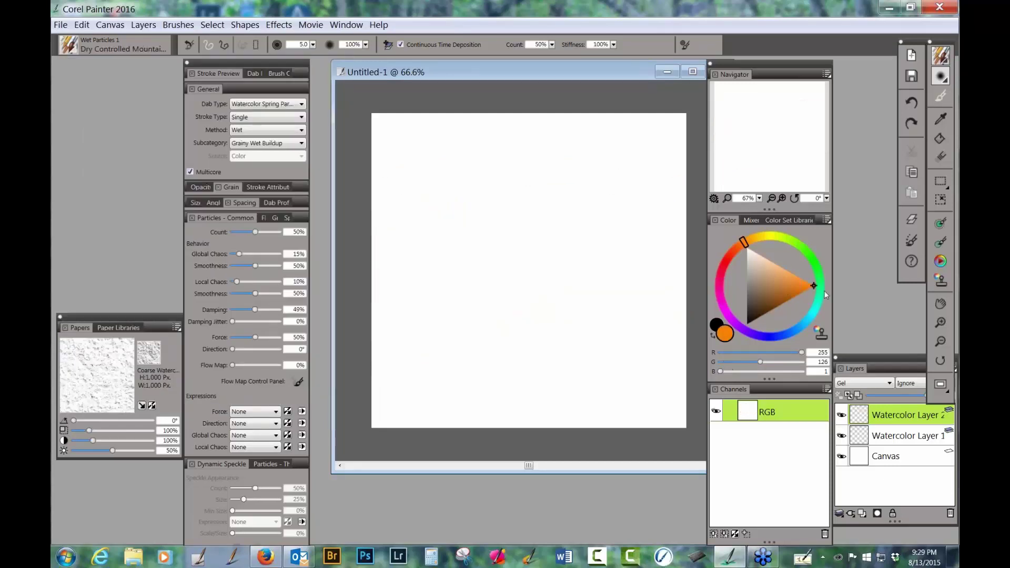
{"action": "left_click_drag", "start_coordinate": [746, 253], "coordinate": [719, 274]}
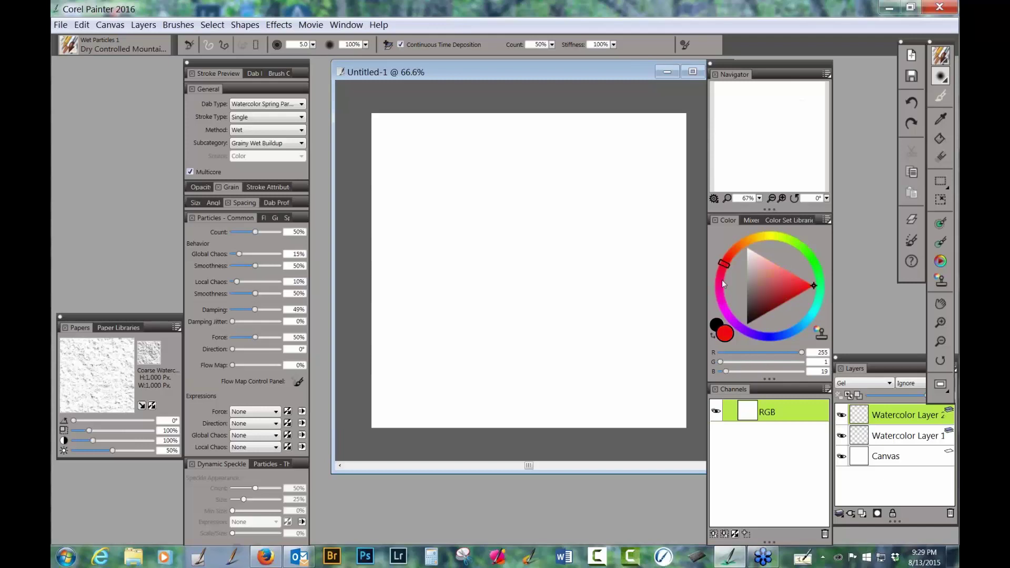
{"action": "left_click", "coordinate": [716, 325]}
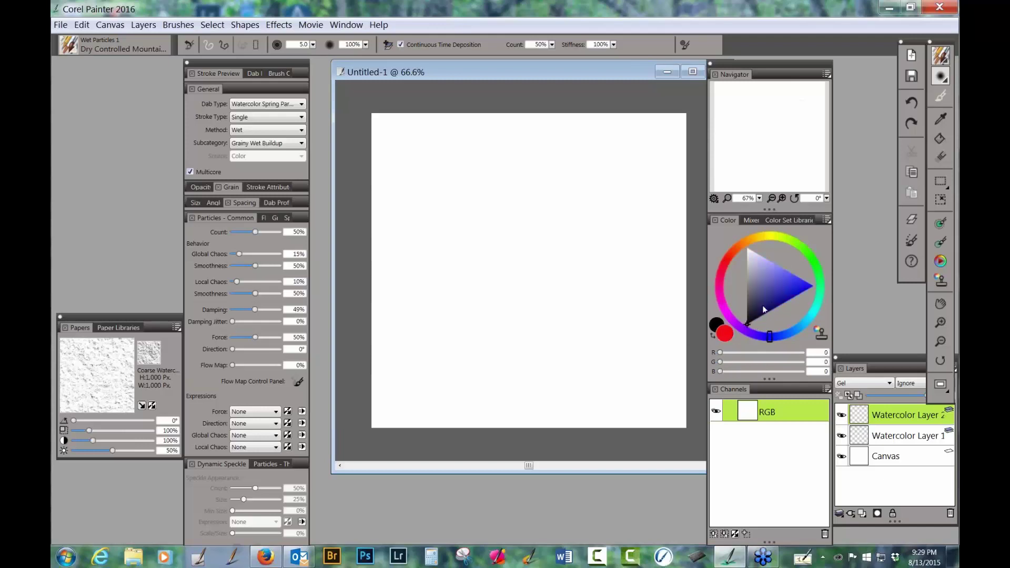
{"action": "left_click", "coordinate": [779, 237]}
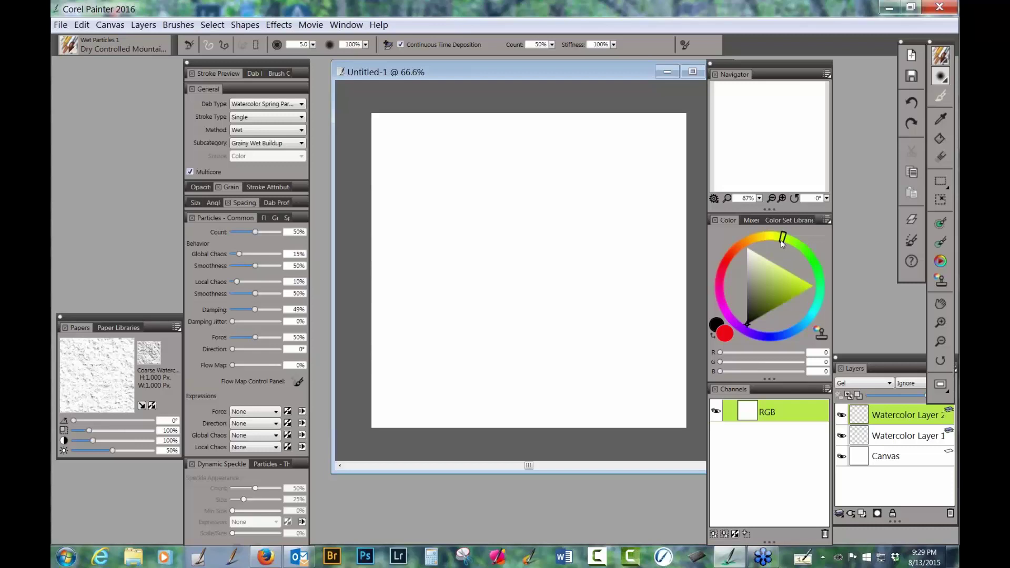
{"action": "left_click", "coordinate": [774, 266]}
{"action": "left_click_drag", "start_coordinate": [774, 267], "coordinate": [759, 271]}
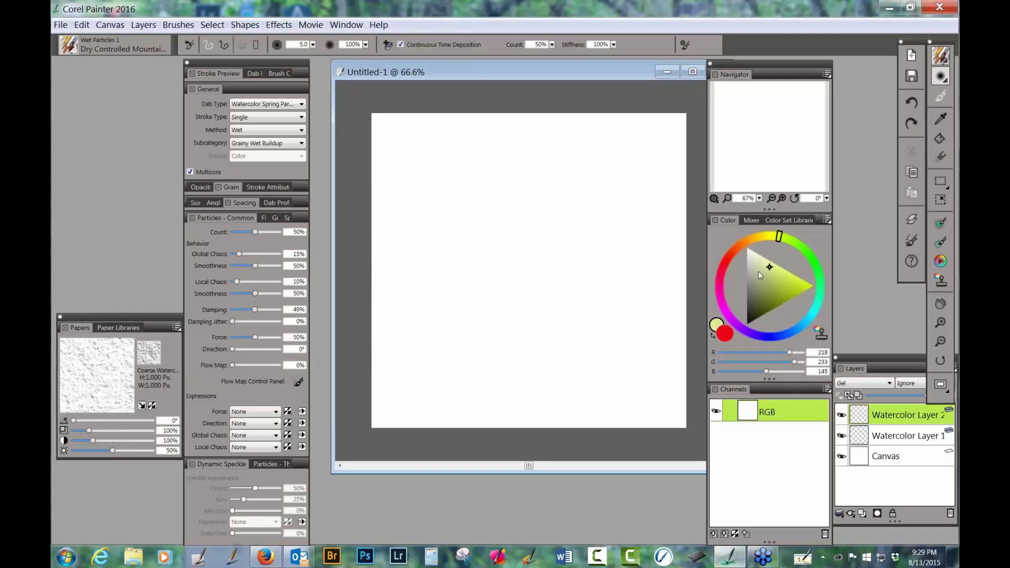
{"action": "mouse_move", "coordinate": [507, 242]}
{"action": "left_mouse_down"}
{"action": "mouse_move", "coordinate": [477, 221]}
{"action": "mouse_move", "coordinate": [459, 243]}
{"action": "mouse_move", "coordinate": [520, 233]}
{"action": "mouse_move", "coordinate": [528, 244]}
{"action": "mouse_move", "coordinate": [539, 220]}
{"action": "mouse_move", "coordinate": [577, 218]}
{"action": "mouse_move", "coordinate": [563, 233]}
{"action": "mouse_move", "coordinate": [512, 228]}
{"action": "mouse_move", "coordinate": [511, 181]}
{"action": "mouse_move", "coordinate": [540, 243]}
{"action": "mouse_move", "coordinate": [499, 251]}
{"action": "mouse_move", "coordinate": [545, 249]}
{"action": "left_mouse_up"}
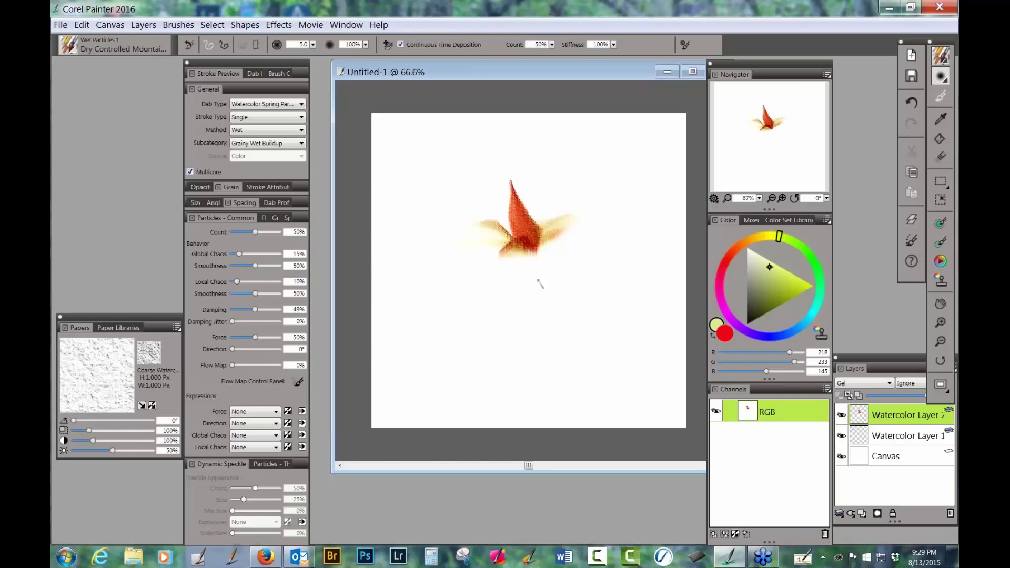
Step: Choose the Springs Liner brush and draw a long stem with two curved side shoots and outlines around the blossom's petals
{"action": "left_click", "coordinate": [74, 49]}
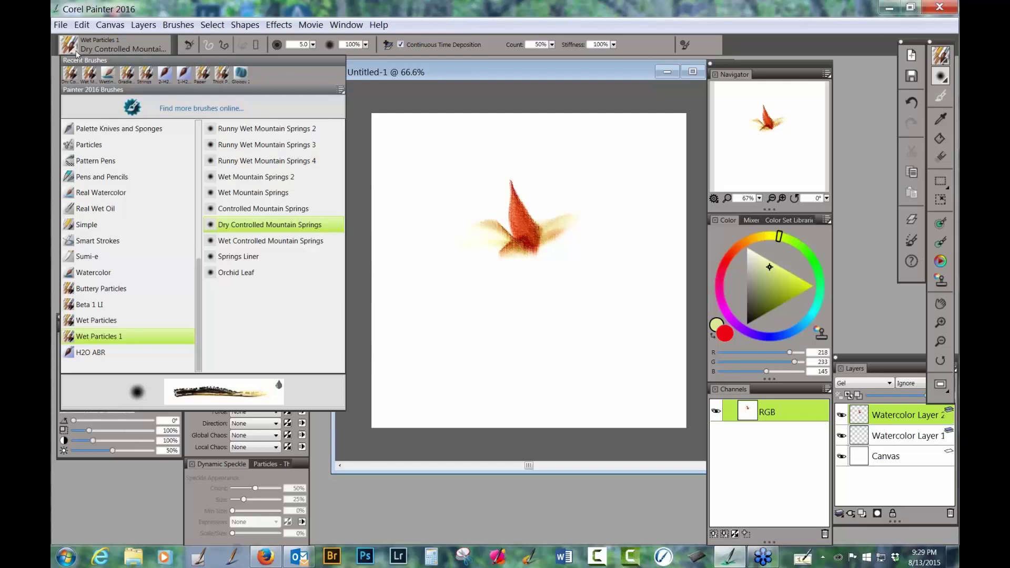
{"action": "left_click", "coordinate": [235, 256]}
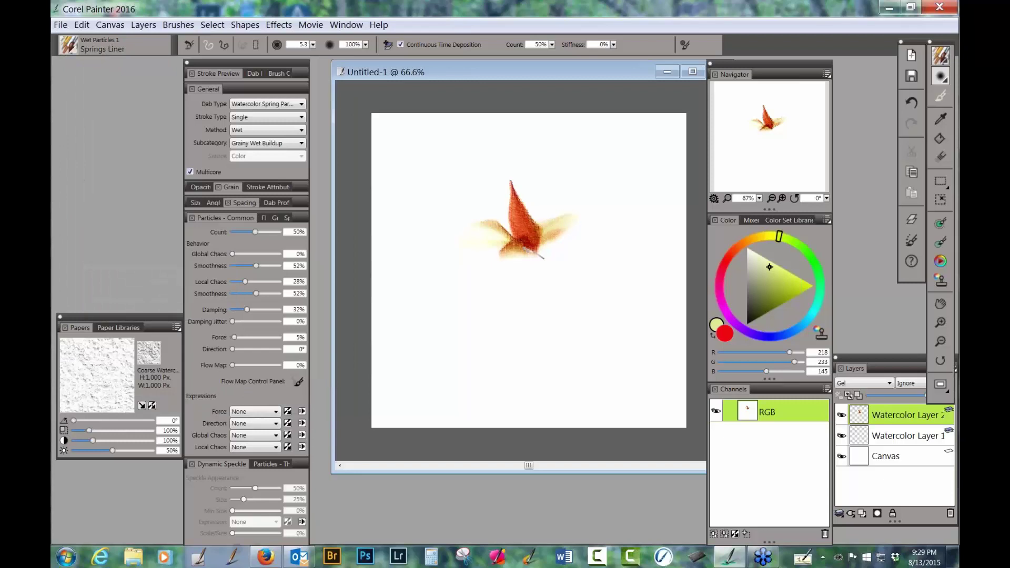
{"action": "mouse_move", "coordinate": [526, 250]}
{"action": "left_mouse_down"}
{"action": "mouse_move", "coordinate": [530, 341]}
{"action": "mouse_move", "coordinate": [510, 416]}
{"action": "left_mouse_up"}
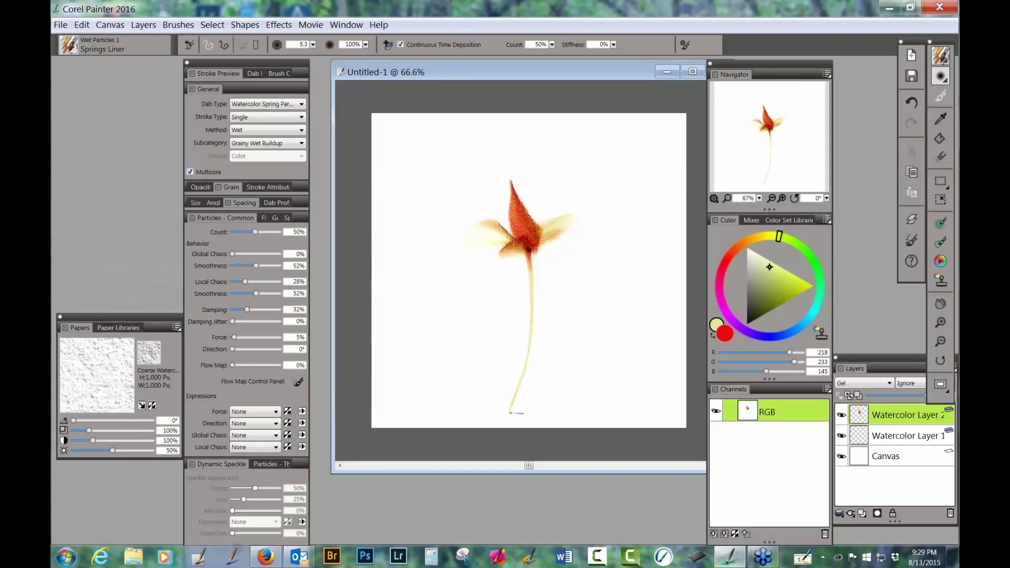
{"action": "left_click_drag", "start_coordinate": [533, 339], "coordinate": [611, 250]}
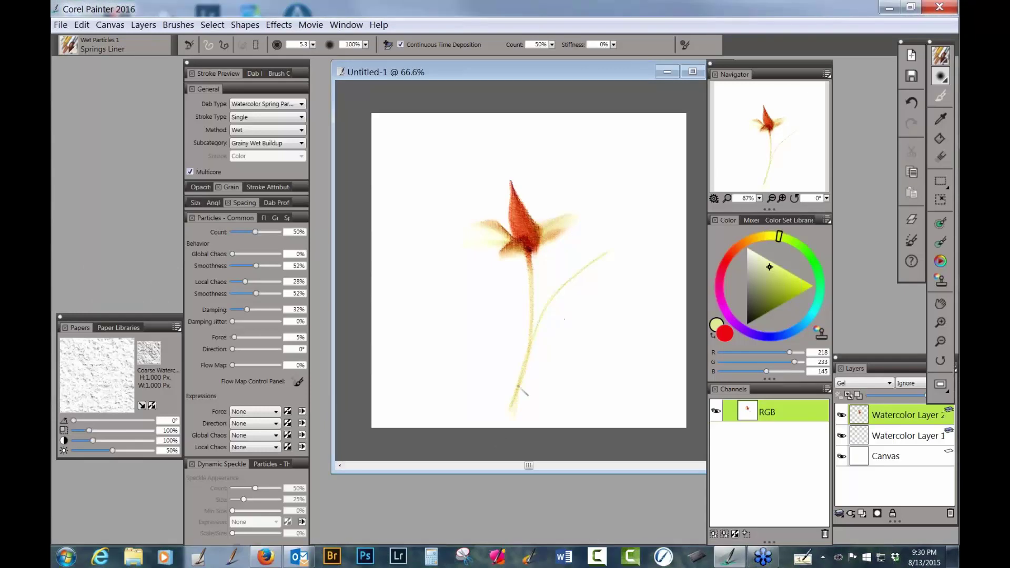
{"action": "mouse_move", "coordinate": [515, 405]}
{"action": "left_mouse_down"}
{"action": "mouse_move", "coordinate": [506, 338]}
{"action": "mouse_move", "coordinate": [428, 345]}
{"action": "left_mouse_up"}
{"action": "mouse_move", "coordinate": [524, 253]}
{"action": "left_mouse_down"}
{"action": "mouse_move", "coordinate": [505, 259]}
{"action": "mouse_move", "coordinate": [496, 248]}
{"action": "left_mouse_up"}
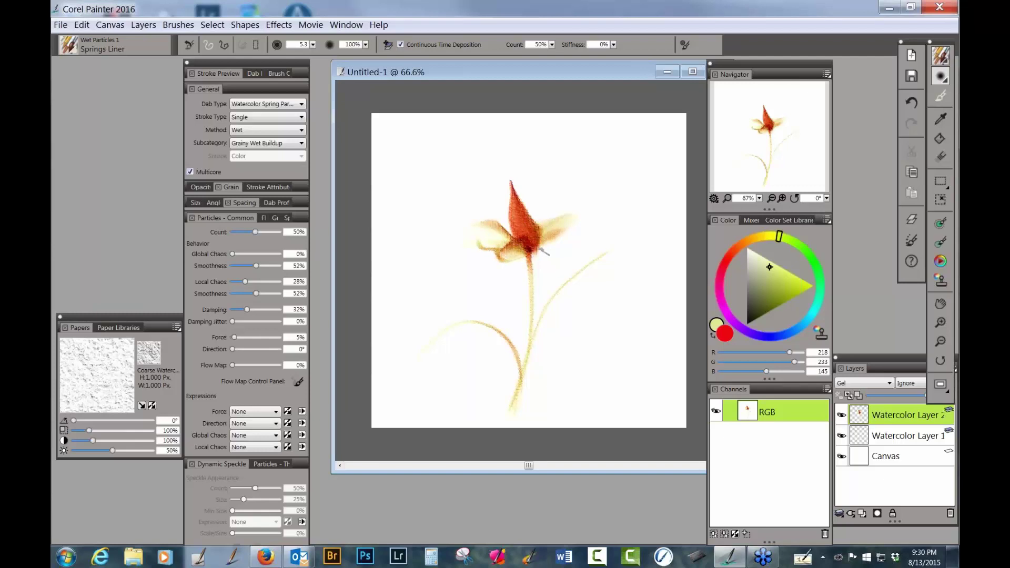
{"action": "mouse_move", "coordinate": [545, 253]}
{"action": "left_mouse_down"}
{"action": "mouse_move", "coordinate": [565, 229]}
{"action": "mouse_move", "coordinate": [568, 213]}
{"action": "mouse_move", "coordinate": [515, 211]}
{"action": "mouse_move", "coordinate": [511, 181]}
{"action": "mouse_move", "coordinate": [526, 215]}
{"action": "left_mouse_up"}
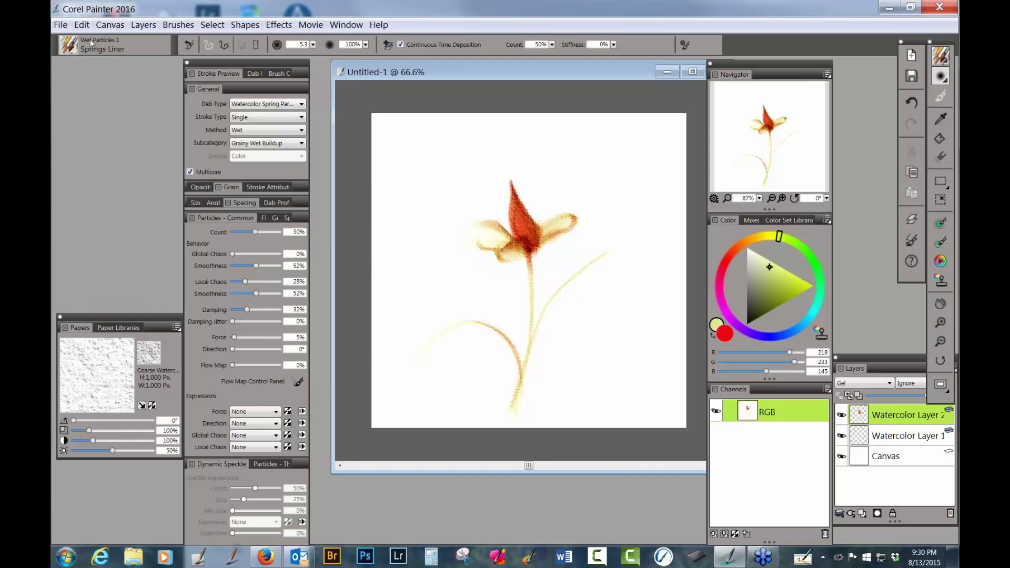
Step: Choose the Orchid Leaf brush from Wet Particles 1 and clear the flower from the watercolor layer
{"action": "left_click", "coordinate": [78, 49]}
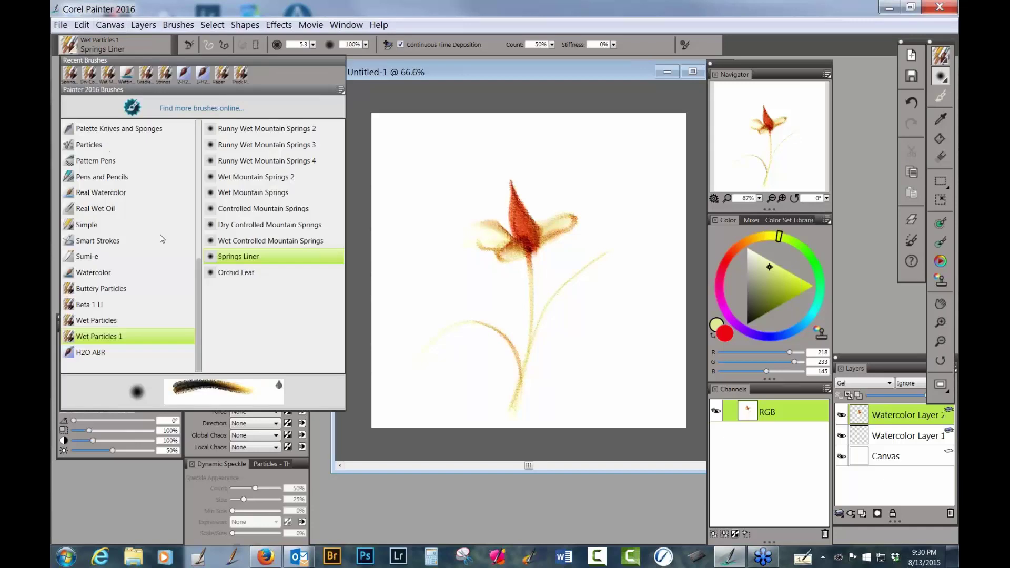
{"action": "left_click", "coordinate": [254, 273]}
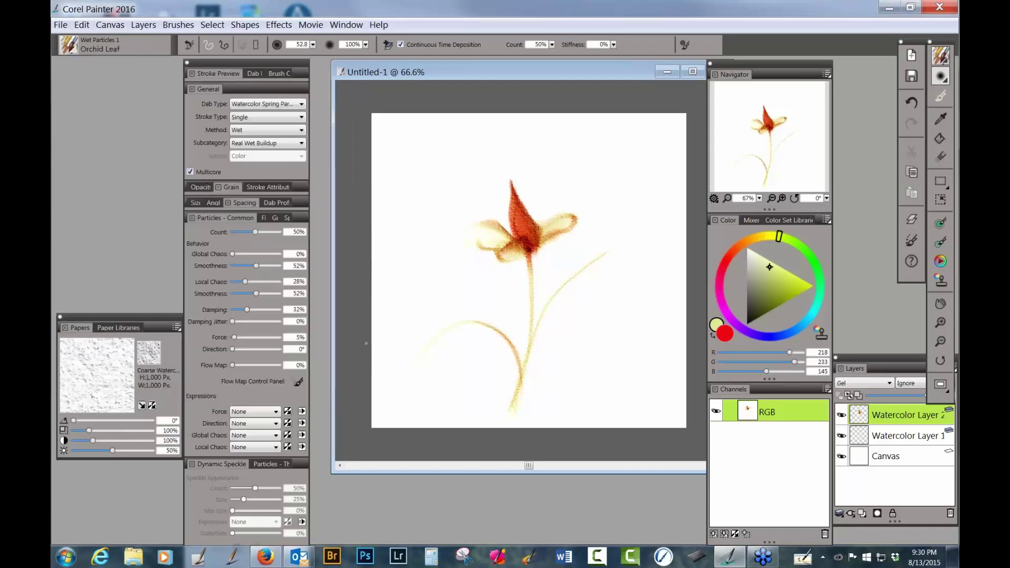
{"action": "key", "text": "ctrl+a"}
{"action": "key", "text": "Delete"}
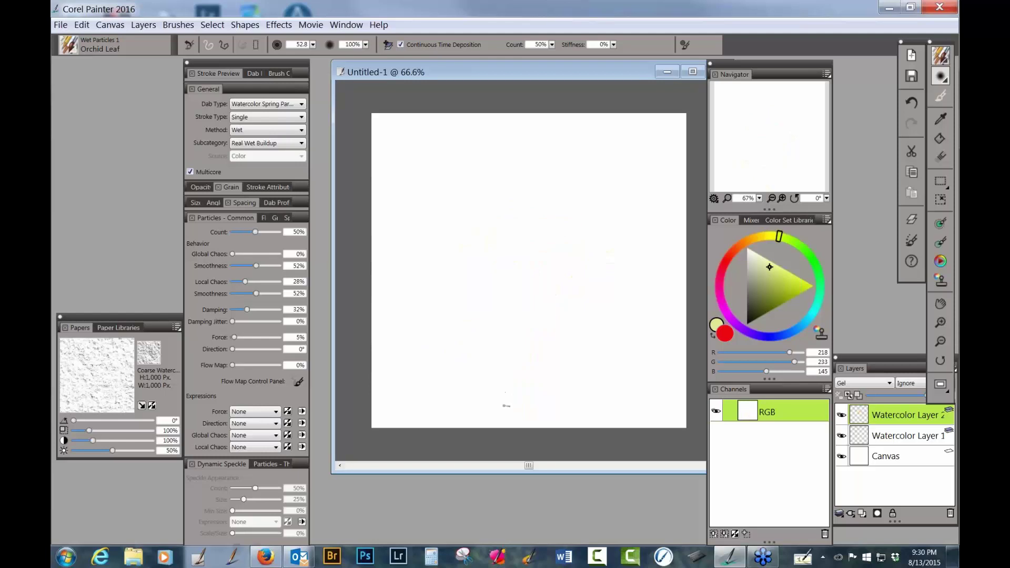
Step: Paint three long arching orchid leaves fanning up from the canvas's lower center with the Orchid Leaf brush
{"action": "mouse_move", "coordinate": [508, 412]}
{"action": "left_mouse_down"}
{"action": "mouse_move", "coordinate": [456, 372]}
{"action": "mouse_move", "coordinate": [430, 293]}
{"action": "mouse_move", "coordinate": [456, 187]}
{"action": "mouse_move", "coordinate": [510, 149]}
{"action": "mouse_move", "coordinate": [529, 182]}
{"action": "left_mouse_up"}
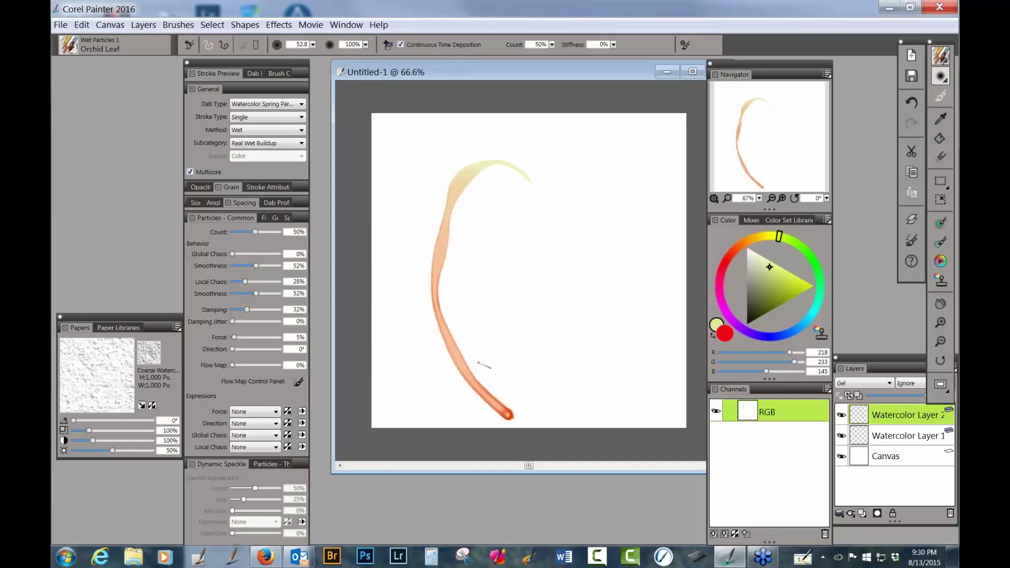
{"action": "mouse_move", "coordinate": [512, 424]}
{"action": "left_mouse_down"}
{"action": "mouse_move", "coordinate": [507, 396]}
{"action": "mouse_move", "coordinate": [542, 290]}
{"action": "mouse_move", "coordinate": [527, 245]}
{"action": "mouse_move", "coordinate": [489, 230]}
{"action": "mouse_move", "coordinate": [428, 232]}
{"action": "mouse_move", "coordinate": [398, 270]}
{"action": "mouse_move", "coordinate": [402, 314]}
{"action": "left_mouse_up"}
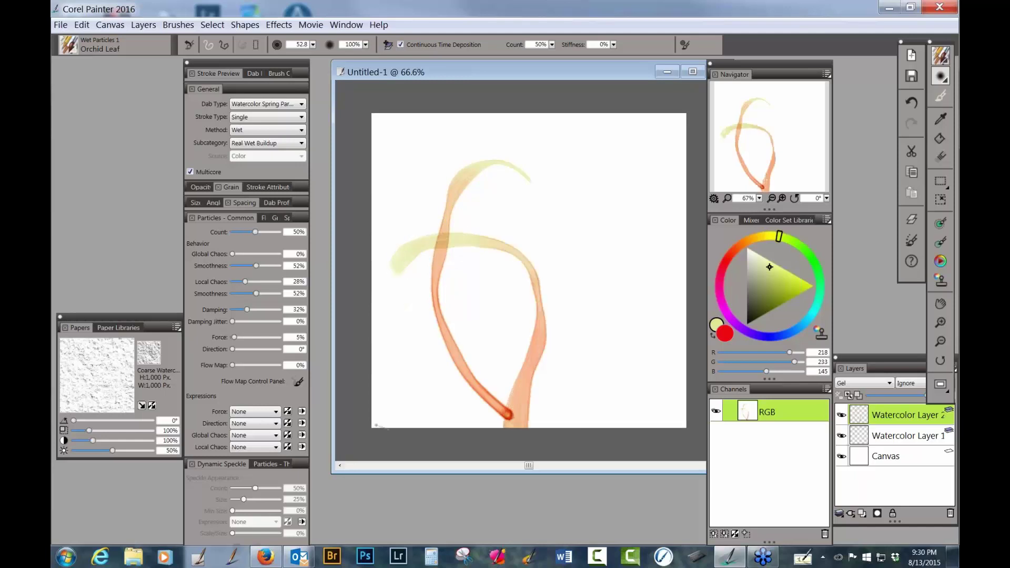
{"action": "mouse_move", "coordinate": [508, 416]}
{"action": "left_mouse_down"}
{"action": "mouse_move", "coordinate": [495, 345]}
{"action": "mouse_move", "coordinate": [508, 267]}
{"action": "mouse_move", "coordinate": [523, 240]}
{"action": "mouse_move", "coordinate": [583, 198]}
{"action": "mouse_move", "coordinate": [612, 204]}
{"action": "mouse_move", "coordinate": [630, 229]}
{"action": "mouse_move", "coordinate": [631, 276]}
{"action": "mouse_move", "coordinate": [607, 359]}
{"action": "left_mouse_up"}
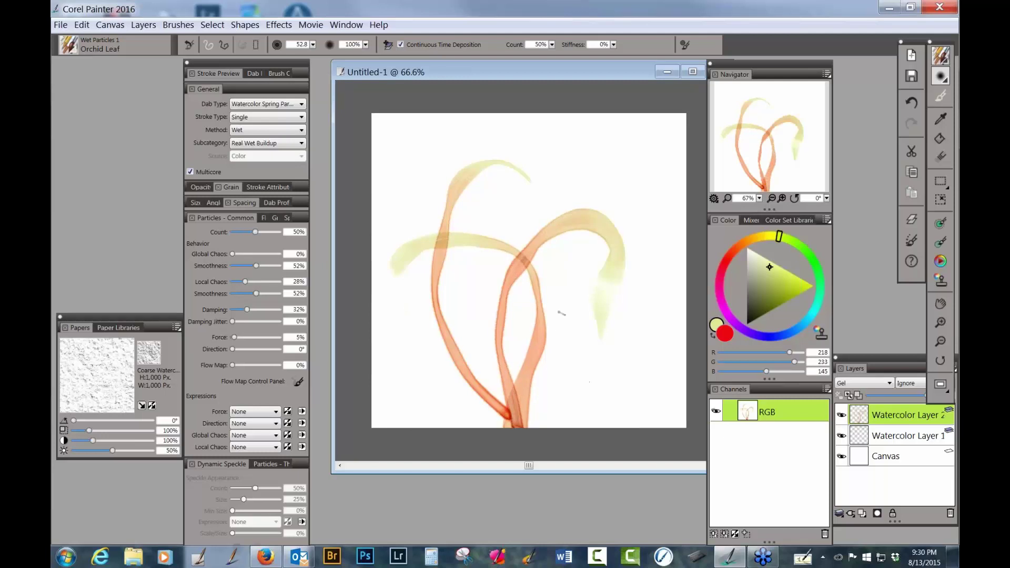
Step: Undo the three leaf strokes and paint a new arching leaf from the lower center up and over to the right
{"action": "key", "text": "ctrl+z"}
{"action": "key", "text": "ctrl+z"}
{"action": "key", "text": "ctrl+z"}
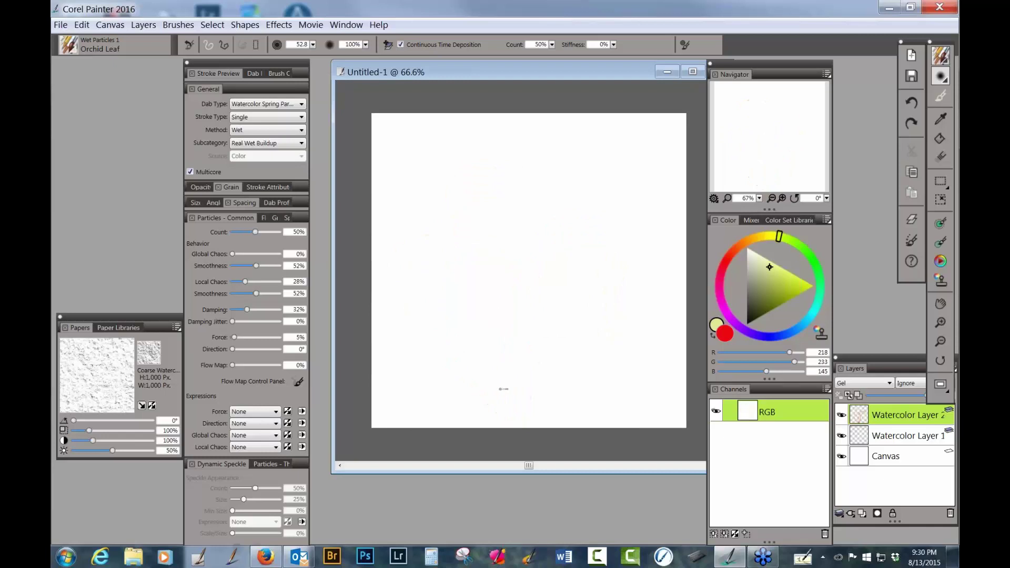
{"action": "mouse_move", "coordinate": [509, 394]}
{"action": "left_mouse_down"}
{"action": "mouse_move", "coordinate": [456, 354]}
{"action": "mouse_move", "coordinate": [456, 188]}
{"action": "mouse_move", "coordinate": [514, 151]}
{"action": "mouse_move", "coordinate": [551, 171]}
{"action": "mouse_move", "coordinate": [545, 218]}
{"action": "mouse_move", "coordinate": [566, 276]}
{"action": "left_mouse_up"}
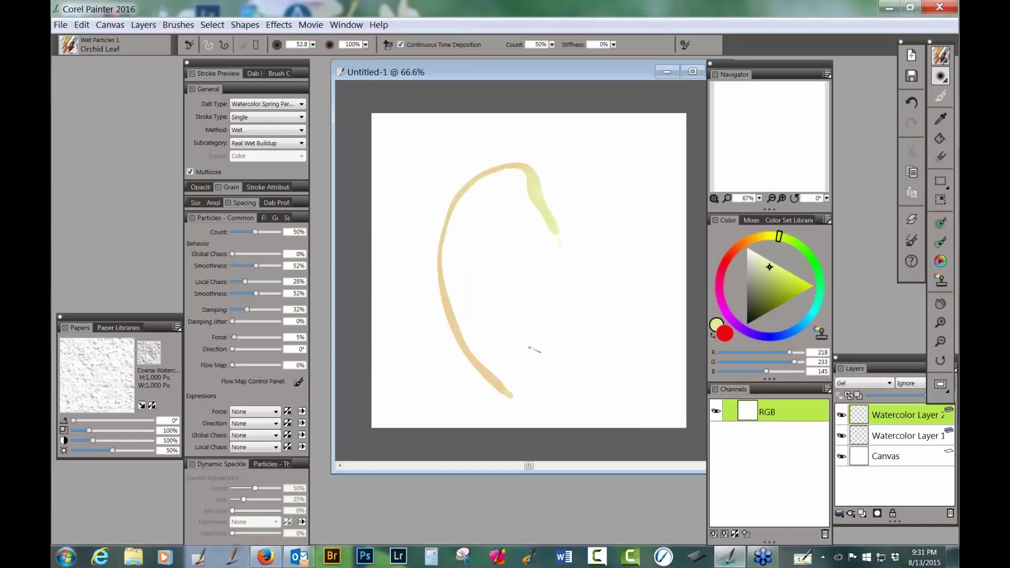
Step: Paint a shorter arching leaf inside the first, a leaf curving up to the right, and a wavy leaf at the canvas's lower right
{"action": "mouse_move", "coordinate": [508, 389]}
{"action": "left_mouse_down"}
{"action": "mouse_move", "coordinate": [473, 299]}
{"action": "mouse_move", "coordinate": [467, 239]}
{"action": "mouse_move", "coordinate": [500, 226]}
{"action": "mouse_move", "coordinate": [529, 242]}
{"action": "left_mouse_up"}
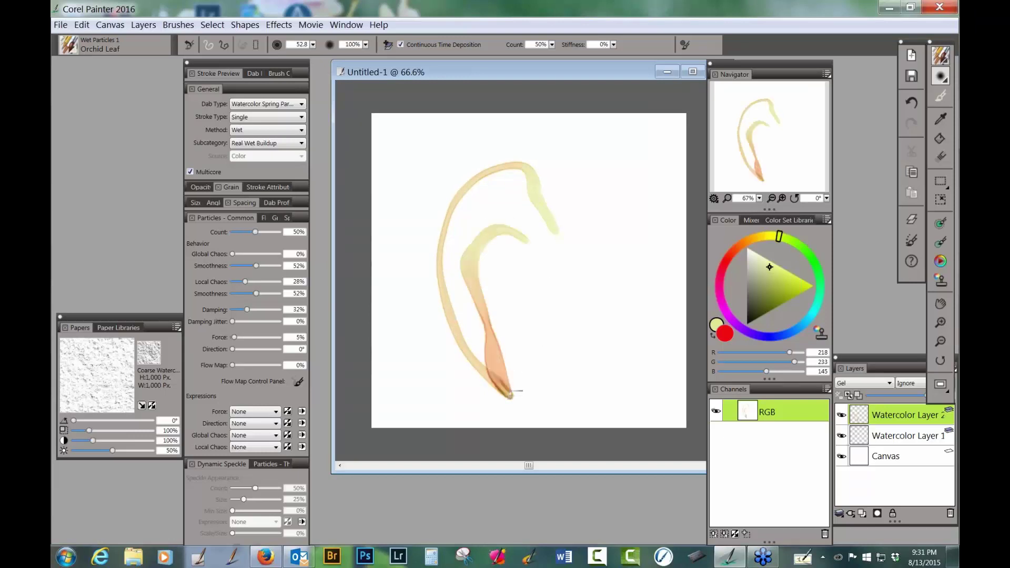
{"action": "mouse_move", "coordinate": [509, 392]}
{"action": "left_mouse_down"}
{"action": "mouse_move", "coordinate": [527, 302]}
{"action": "mouse_move", "coordinate": [602, 264]}
{"action": "mouse_move", "coordinate": [614, 246]}
{"action": "mouse_move", "coordinate": [624, 221]}
{"action": "mouse_move", "coordinate": [605, 169]}
{"action": "left_mouse_up"}
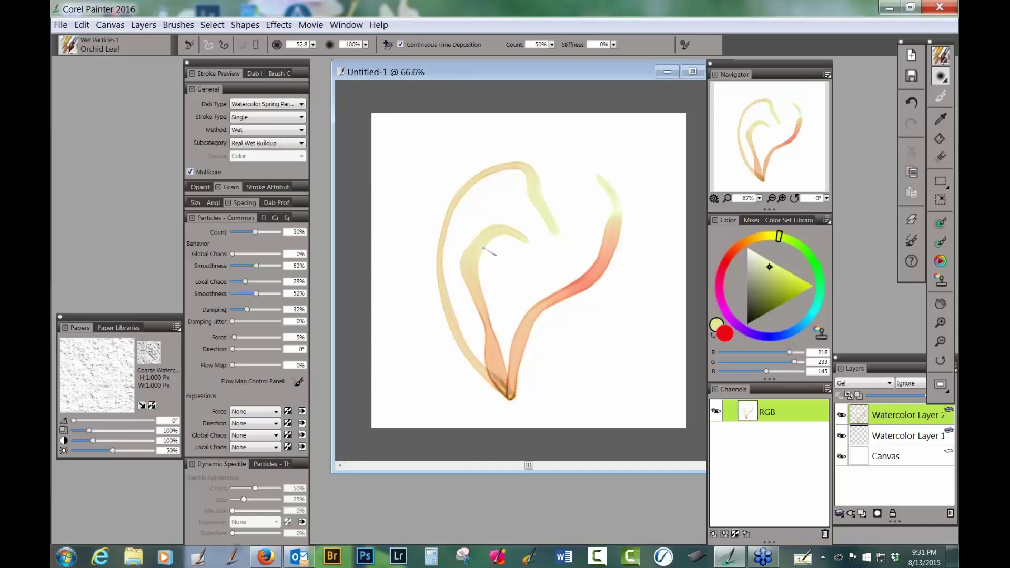
{"action": "mouse_move", "coordinate": [542, 375]}
{"action": "left_mouse_down"}
{"action": "mouse_move", "coordinate": [605, 336]}
{"action": "mouse_move", "coordinate": [602, 366]}
{"action": "mouse_move", "coordinate": [611, 266]}
{"action": "mouse_move", "coordinate": [638, 294]}
{"action": "left_mouse_up"}
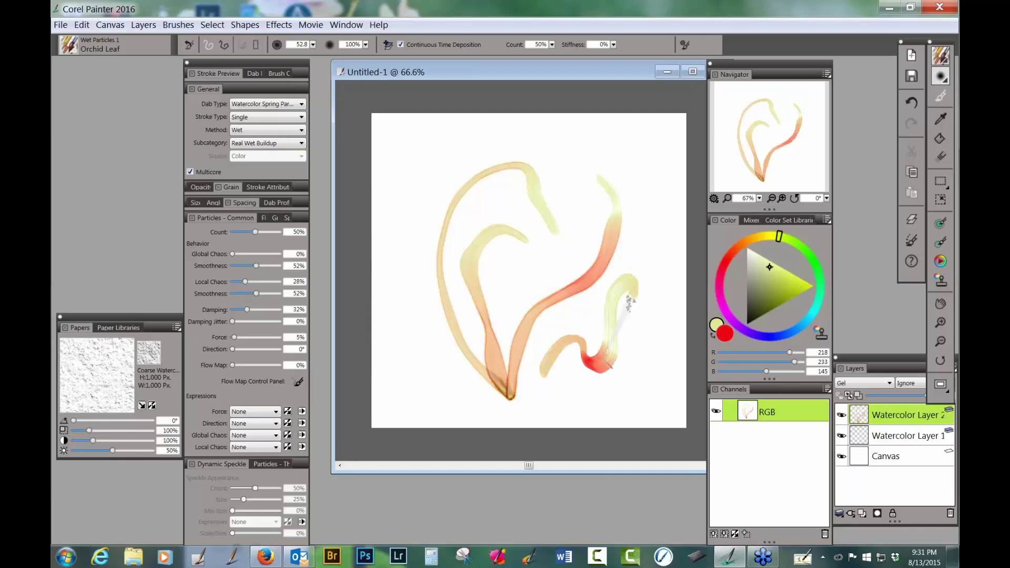
Step: Undo all the orchid leaf strokes, back to a blank canvas
{"action": "key", "text": "ctrl+z"}
{"action": "key", "text": "ctrl+z"}
{"action": "key", "text": "ctrl+z"}
{"action": "key", "text": "ctrl+z"}
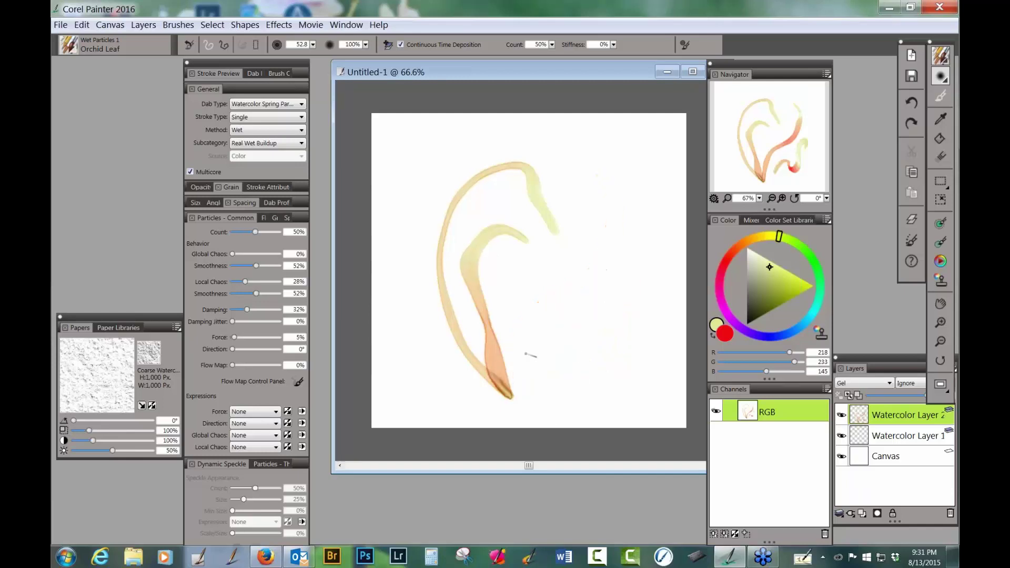
{"action": "key", "text": "ctrl+z"}
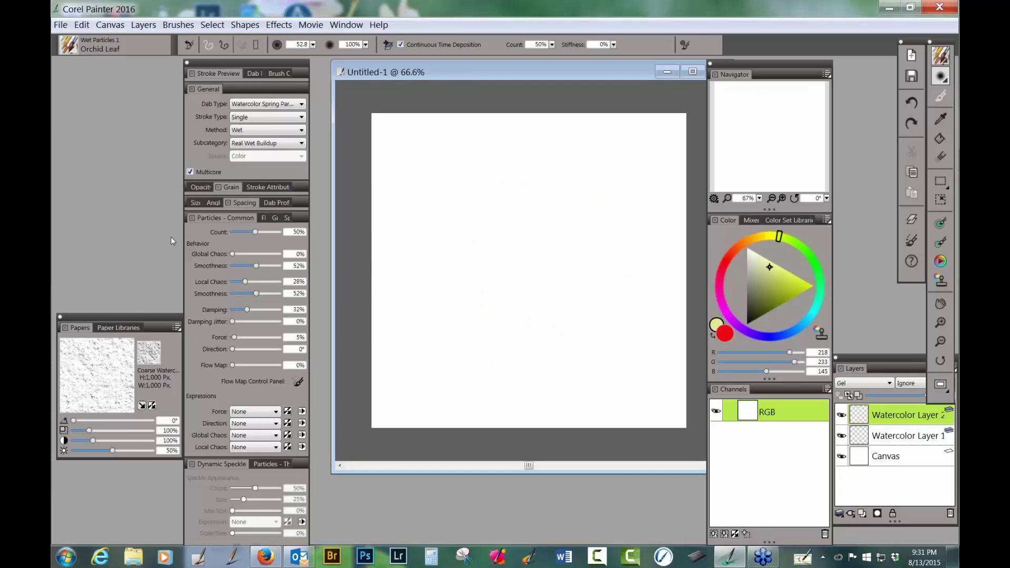
Step: Browse the Objects folder for files to open and view Branch.rif in an enlarged preview
{"action": "left_click", "coordinate": [61, 26]}
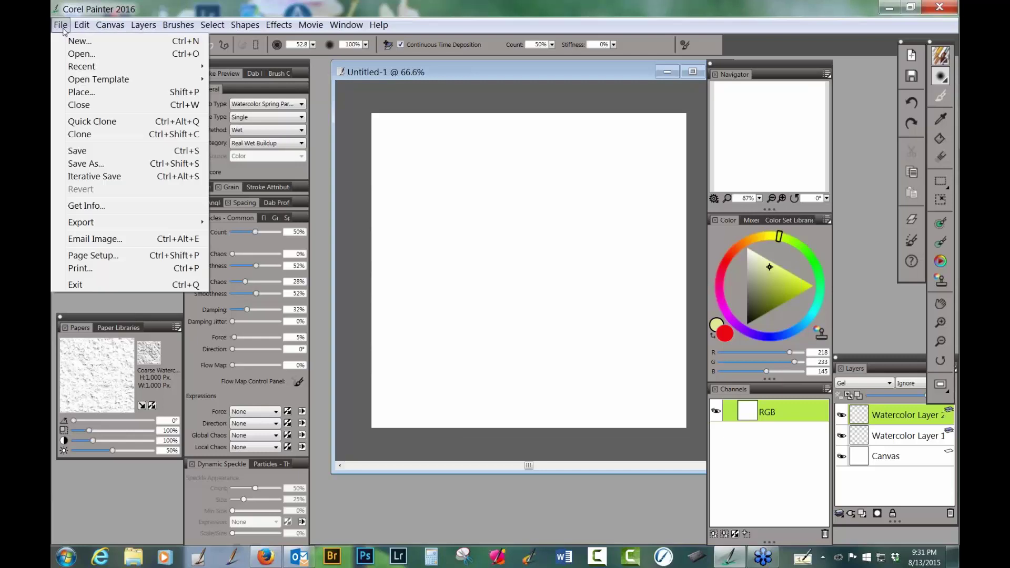
{"action": "left_click", "coordinate": [79, 54]}
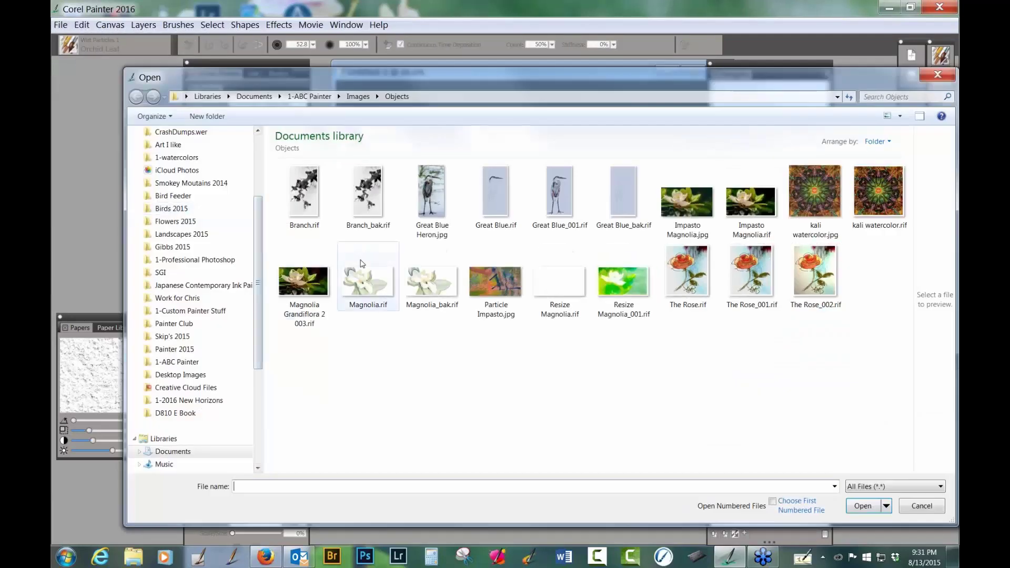
{"action": "left_click", "coordinate": [305, 196]}
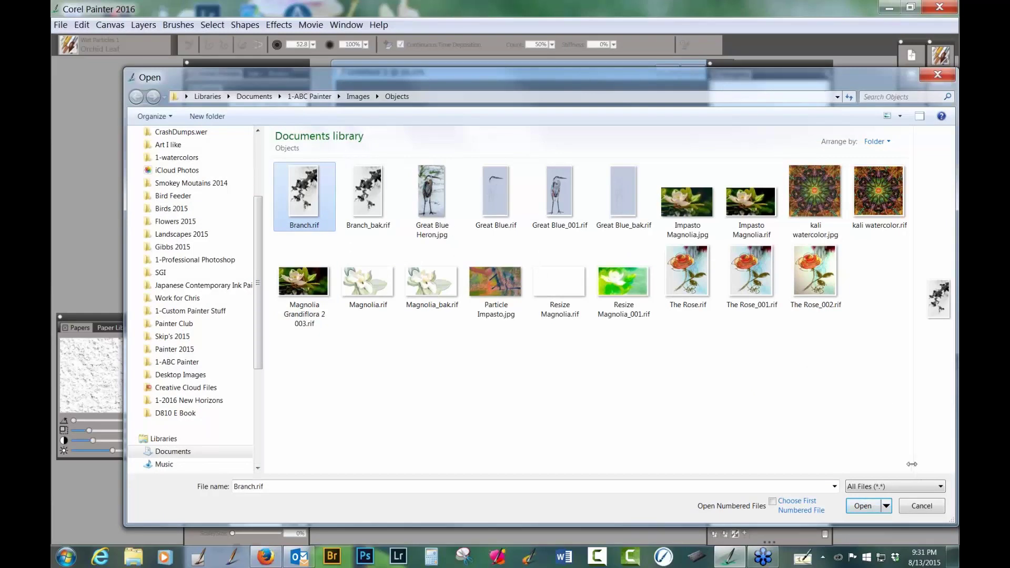
{"action": "left_click_drag", "start_coordinate": [912, 464], "coordinate": [609, 453]}
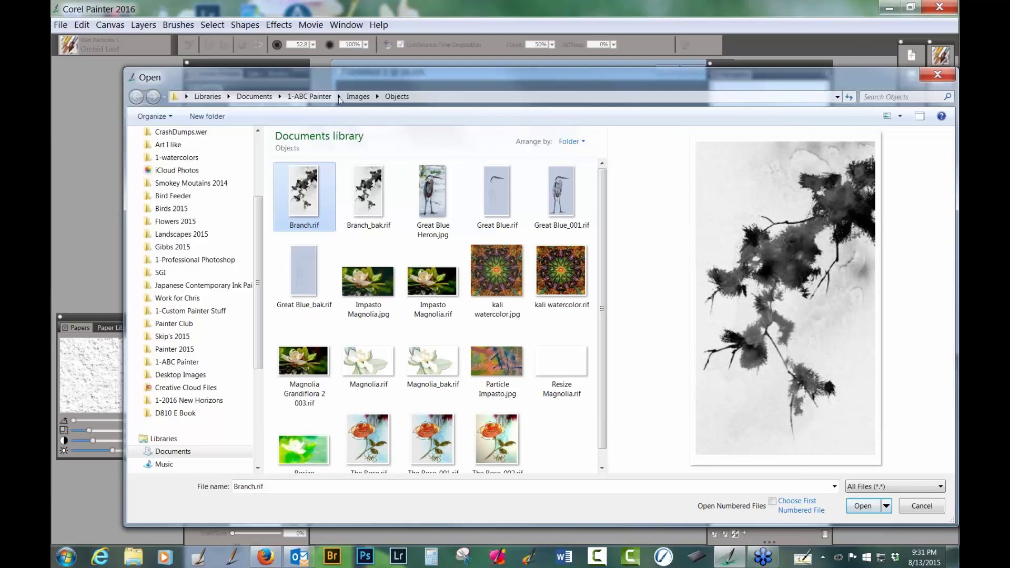
Step: Preview Bonsai.jpg, Orchid 1.jpg, Orchid 2.jpg and Ornametal.rif in the Enso images folder, then leave without opening a file
{"action": "left_click", "coordinate": [358, 96]}
{"action": "double_click", "coordinate": [304, 190]}
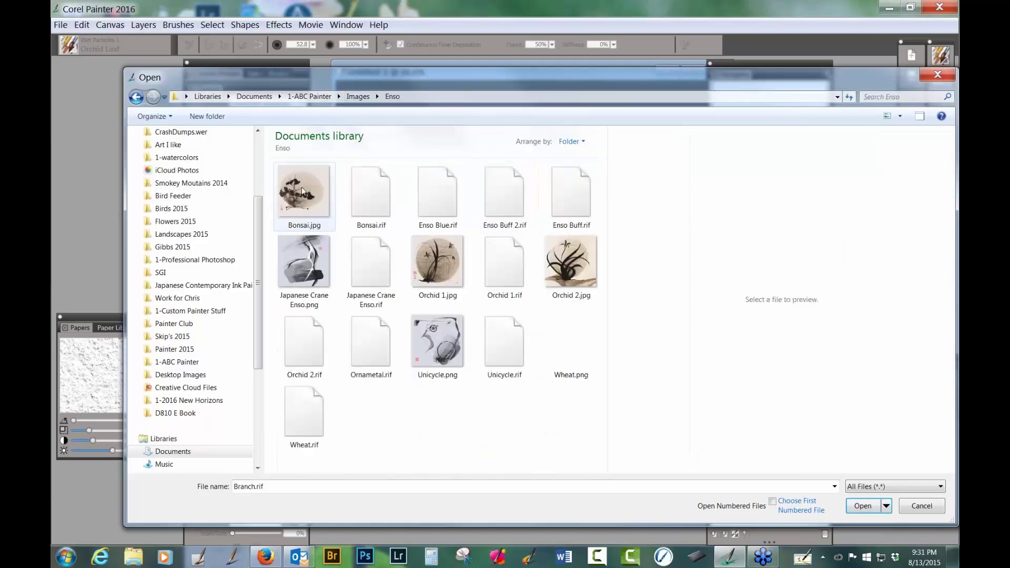
{"action": "left_click", "coordinate": [308, 196]}
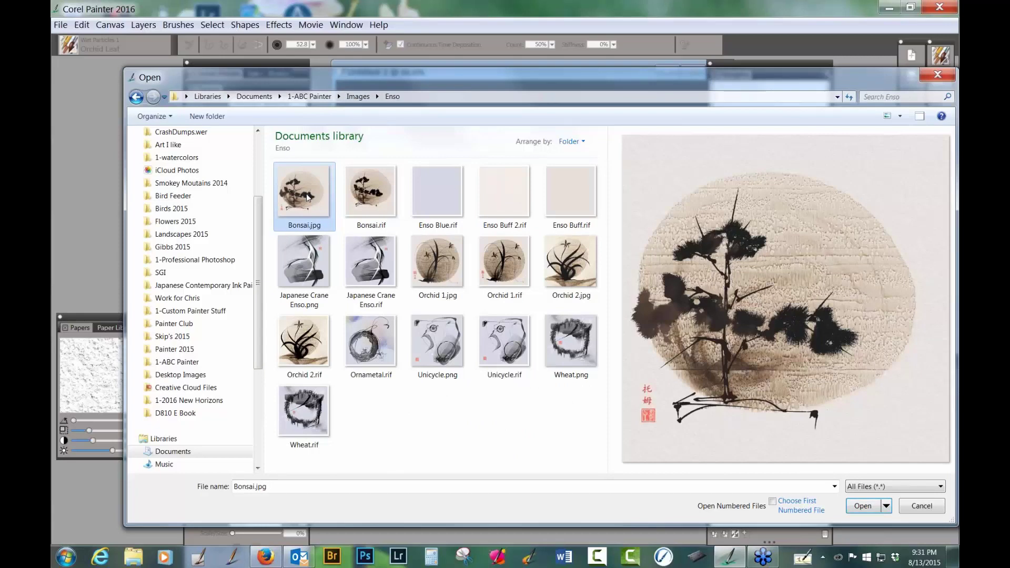
{"action": "left_click", "coordinate": [451, 278]}
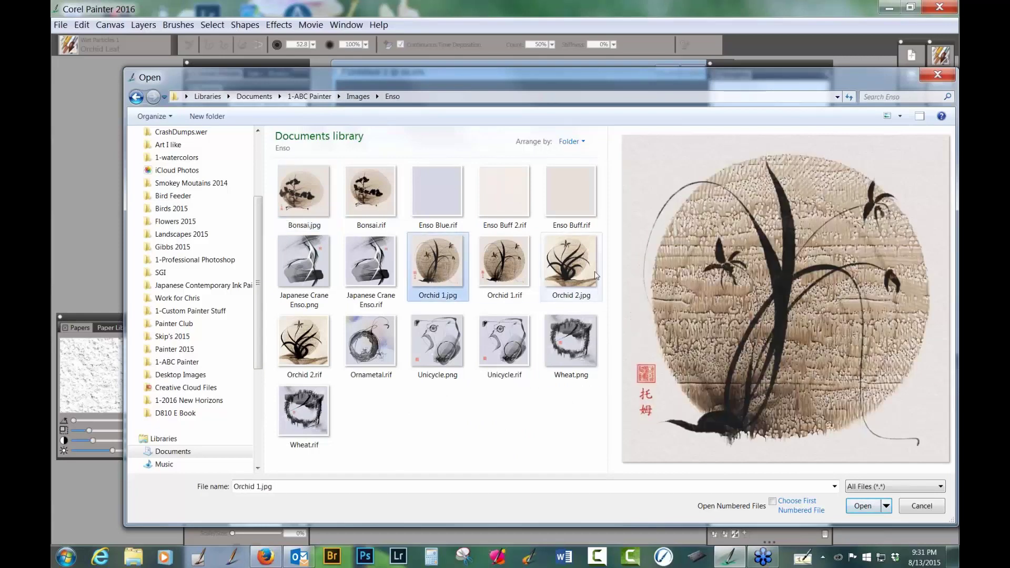
{"action": "left_click", "coordinate": [579, 272]}
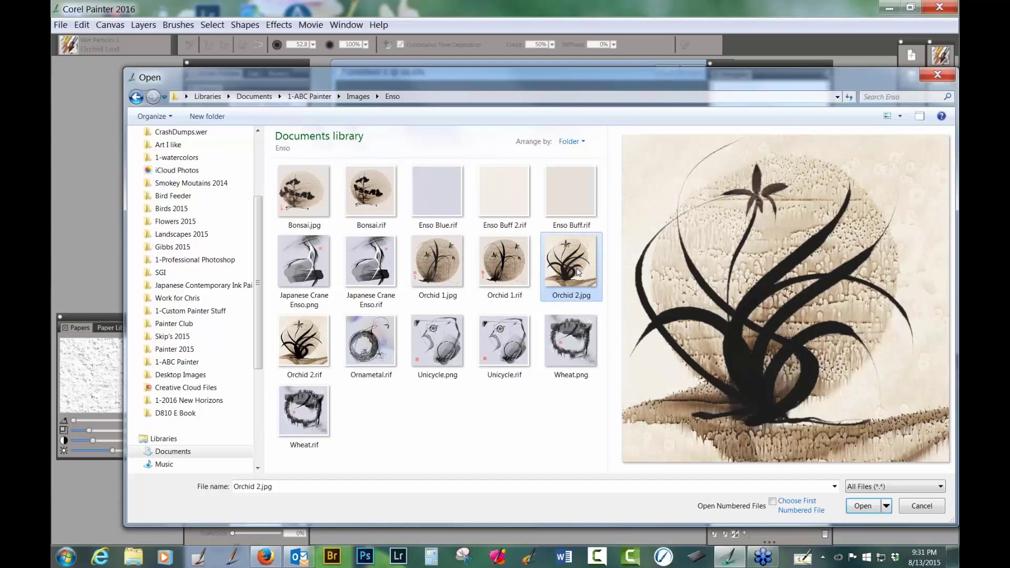
{"action": "left_click", "coordinate": [392, 334]}
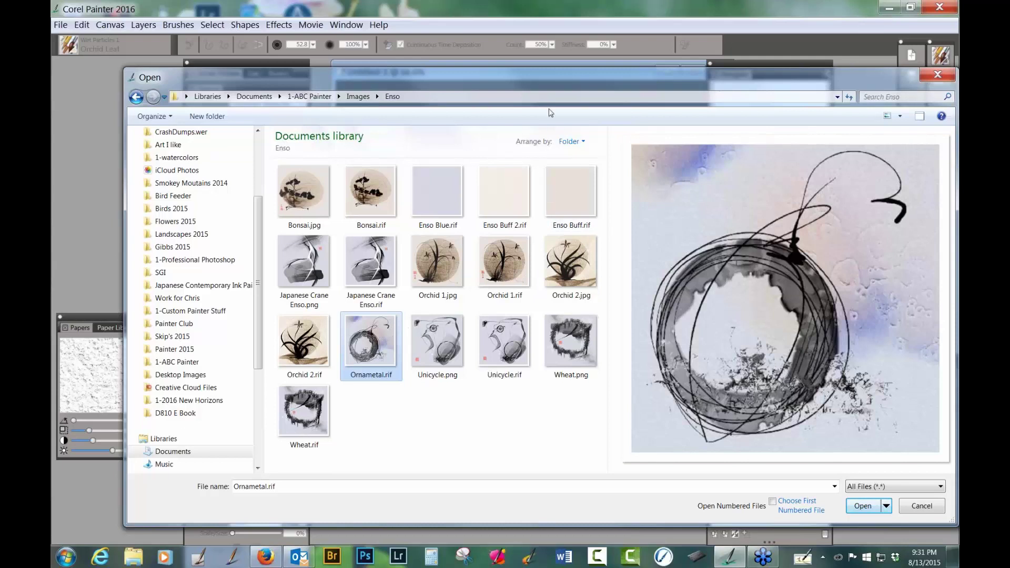
{"action": "left_click", "coordinate": [940, 76]}
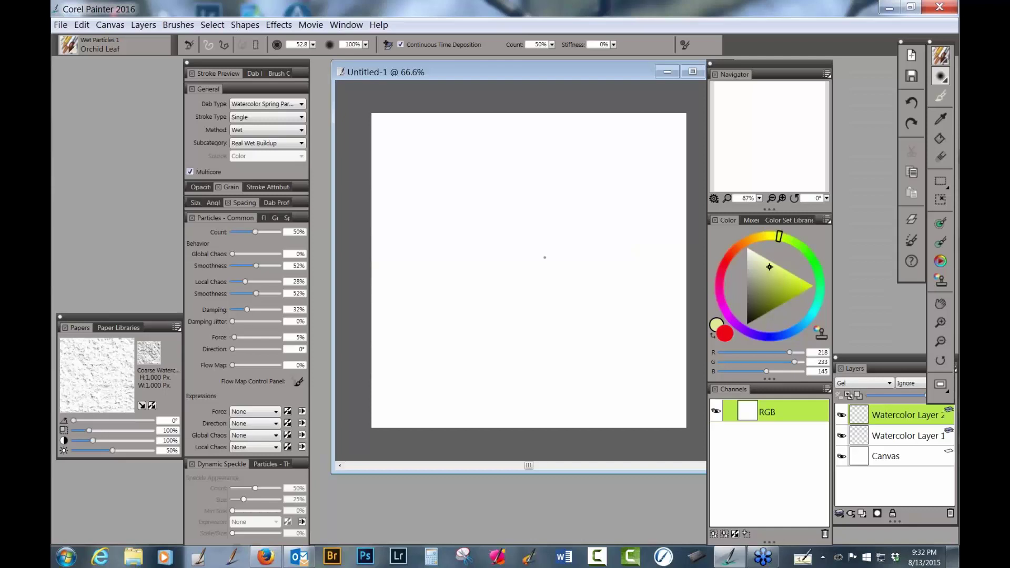
Step: Choose the Wet Mountain Springs 2 brush from Wet Particles 1 and paint a large looping stroke across the canvas's center
{"action": "left_click", "coordinate": [69, 45]}
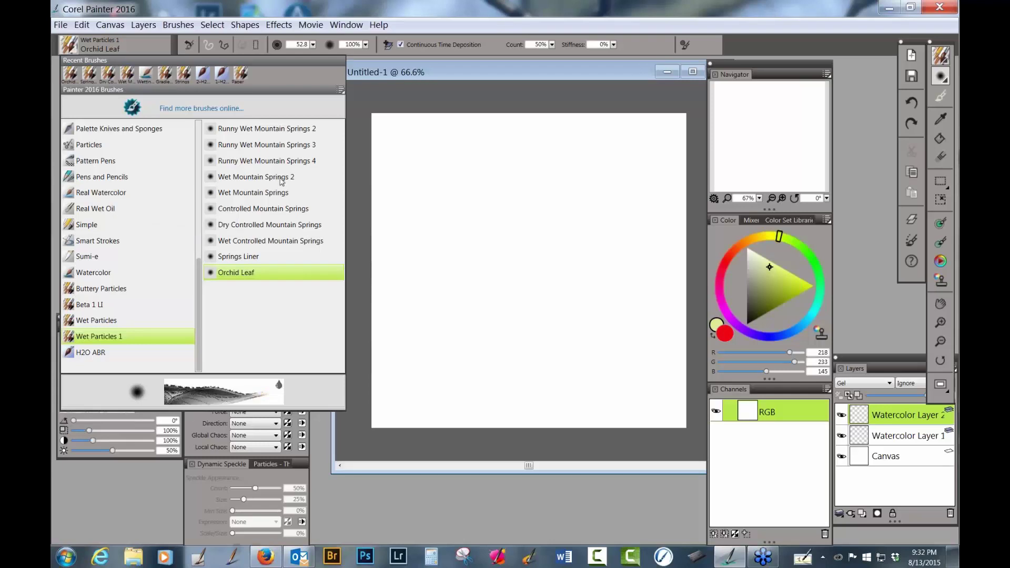
{"action": "left_click", "coordinate": [256, 177]}
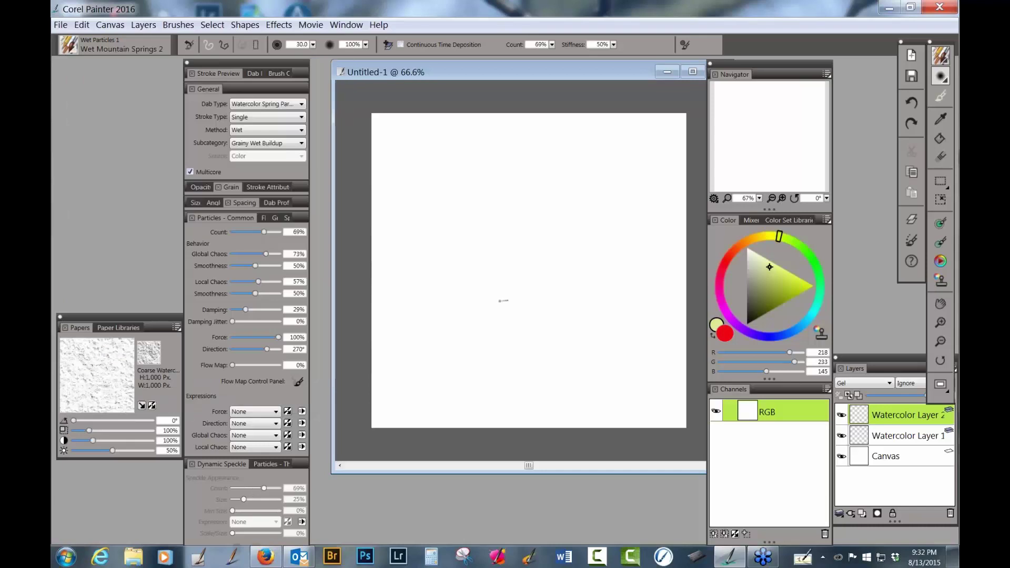
{"action": "mouse_move", "coordinate": [500, 309]}
{"action": "left_mouse_down"}
{"action": "mouse_move", "coordinate": [413, 262]}
{"action": "mouse_move", "coordinate": [405, 235]}
{"action": "mouse_move", "coordinate": [415, 196]}
{"action": "mouse_move", "coordinate": [484, 145]}
{"action": "mouse_move", "coordinate": [588, 166]}
{"action": "mouse_move", "coordinate": [631, 214]}
{"action": "mouse_move", "coordinate": [643, 285]}
{"action": "mouse_move", "coordinate": [570, 370]}
{"action": "mouse_move", "coordinate": [478, 355]}
{"action": "mouse_move", "coordinate": [487, 312]}
{"action": "mouse_move", "coordinate": [525, 383]}
{"action": "left_mouse_up"}
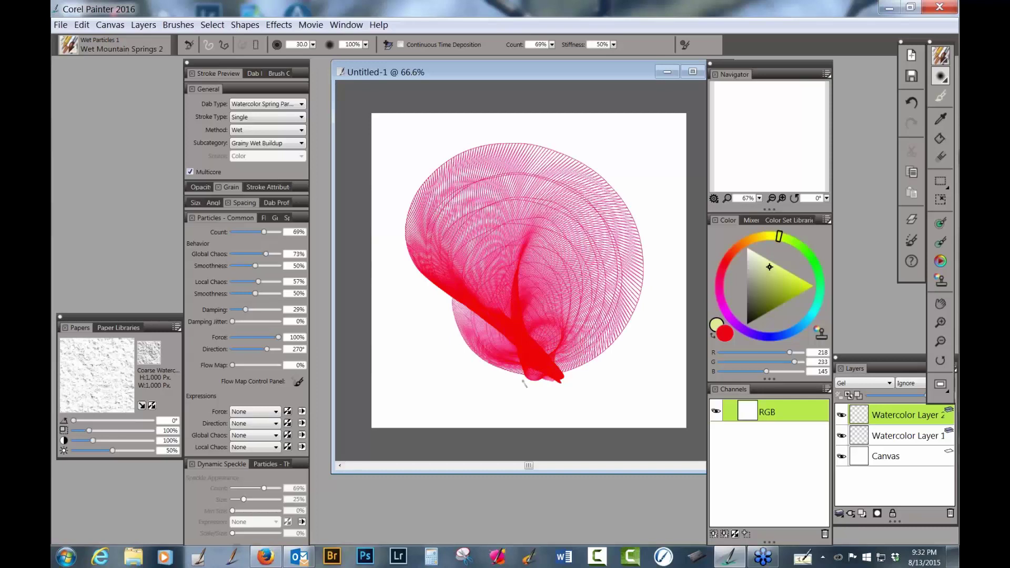